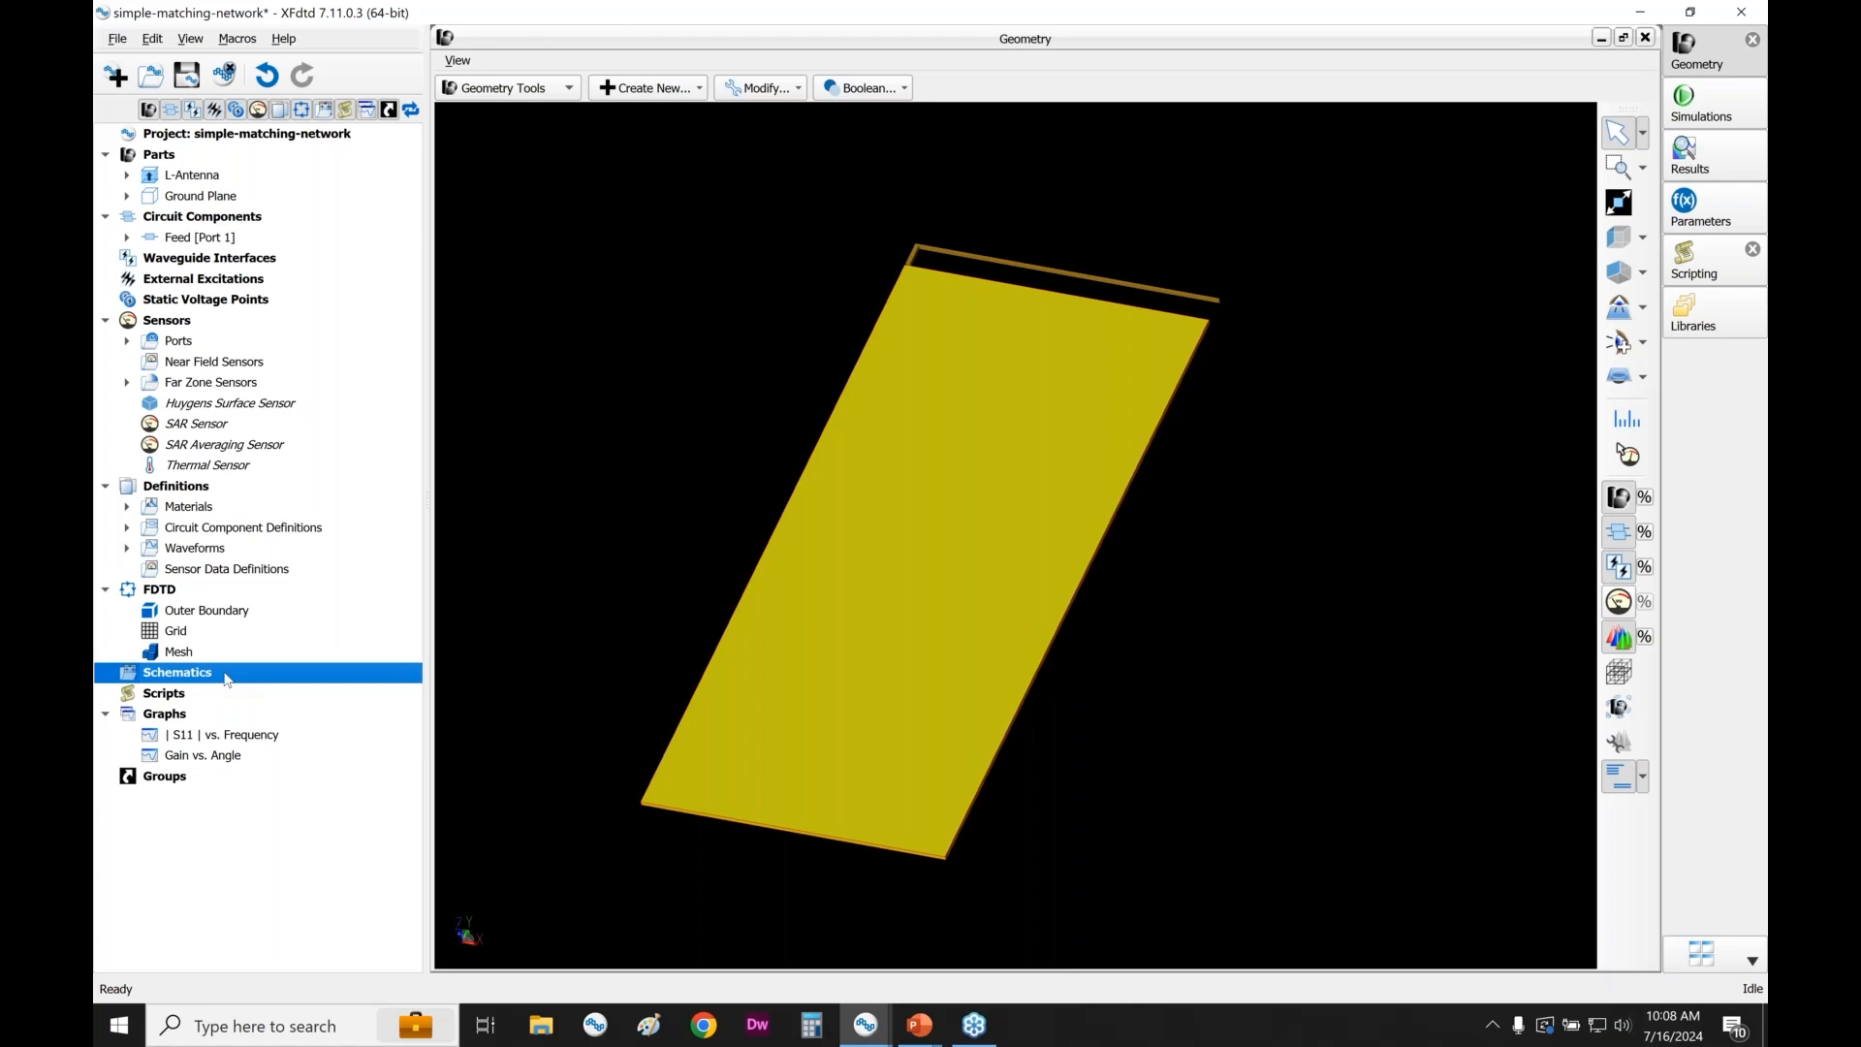
- Examine the feed between the L-shaped antenna arm and the corner of the ground plane up close
drag(947, 345, 950, 221)
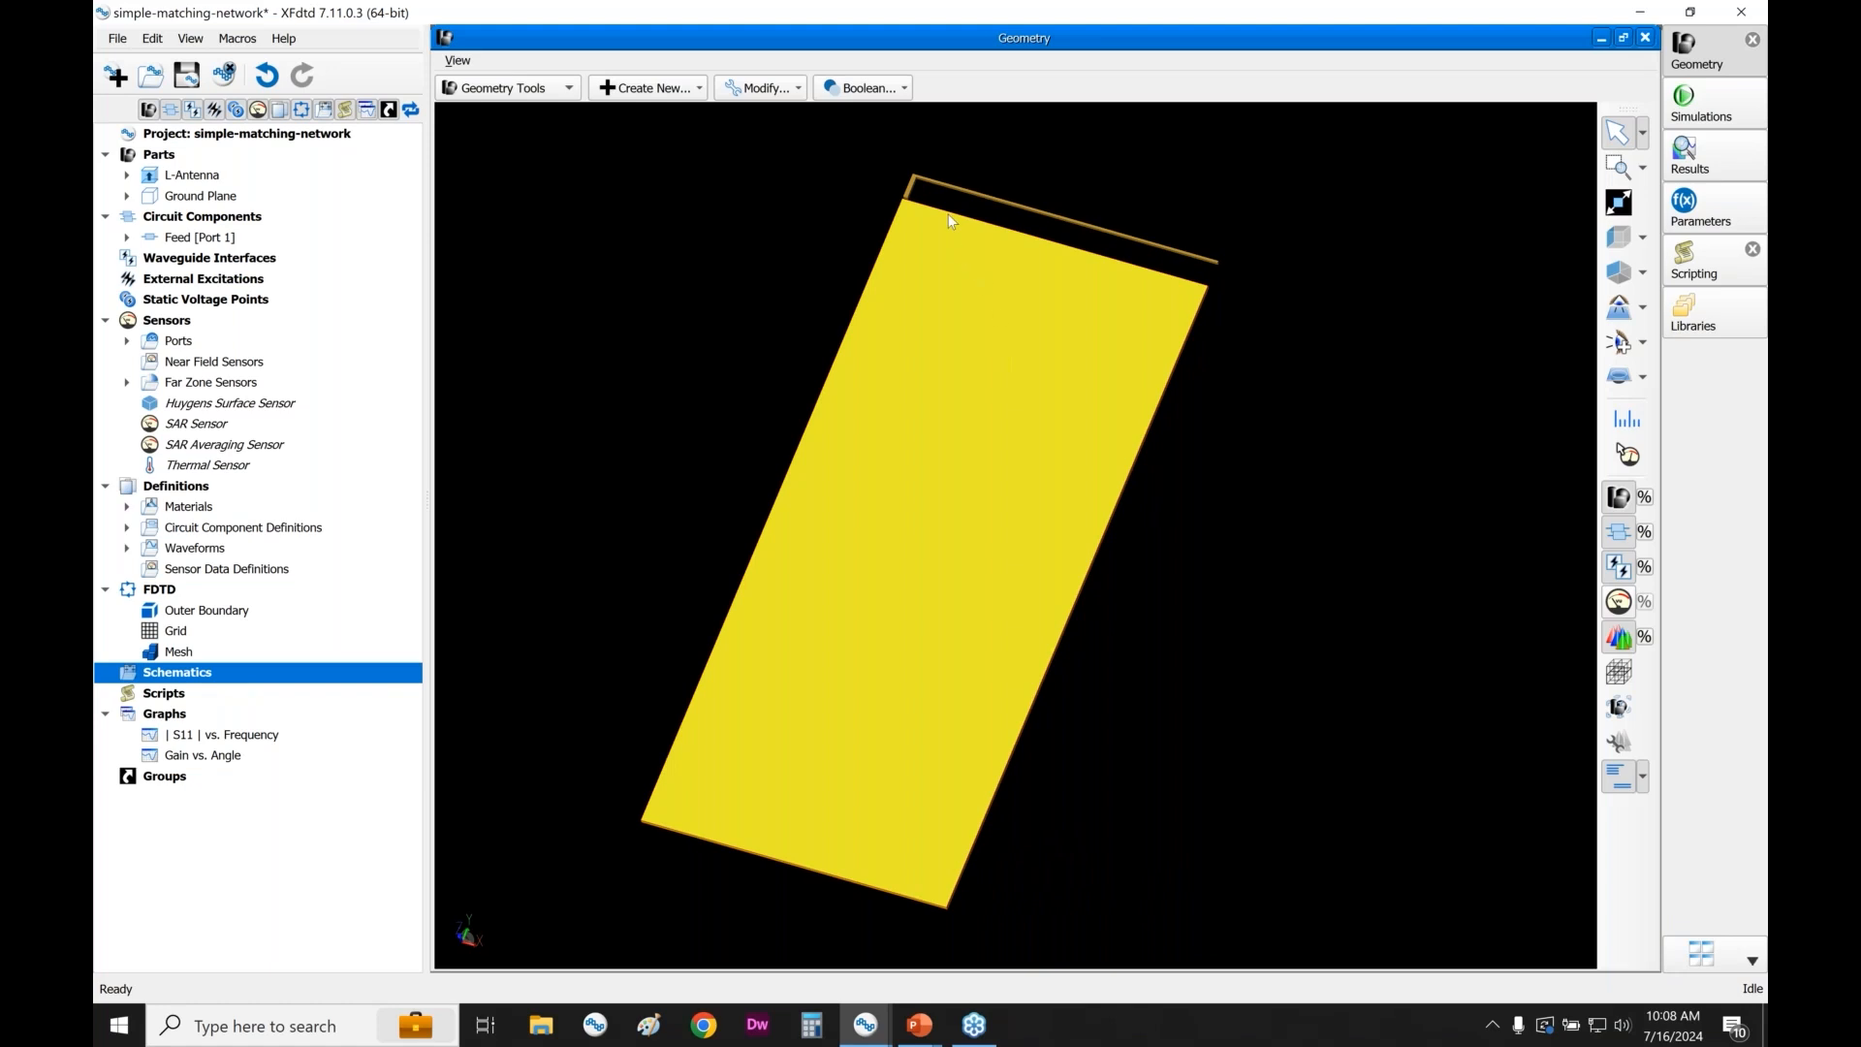
scroll(950, 159, up, 2)
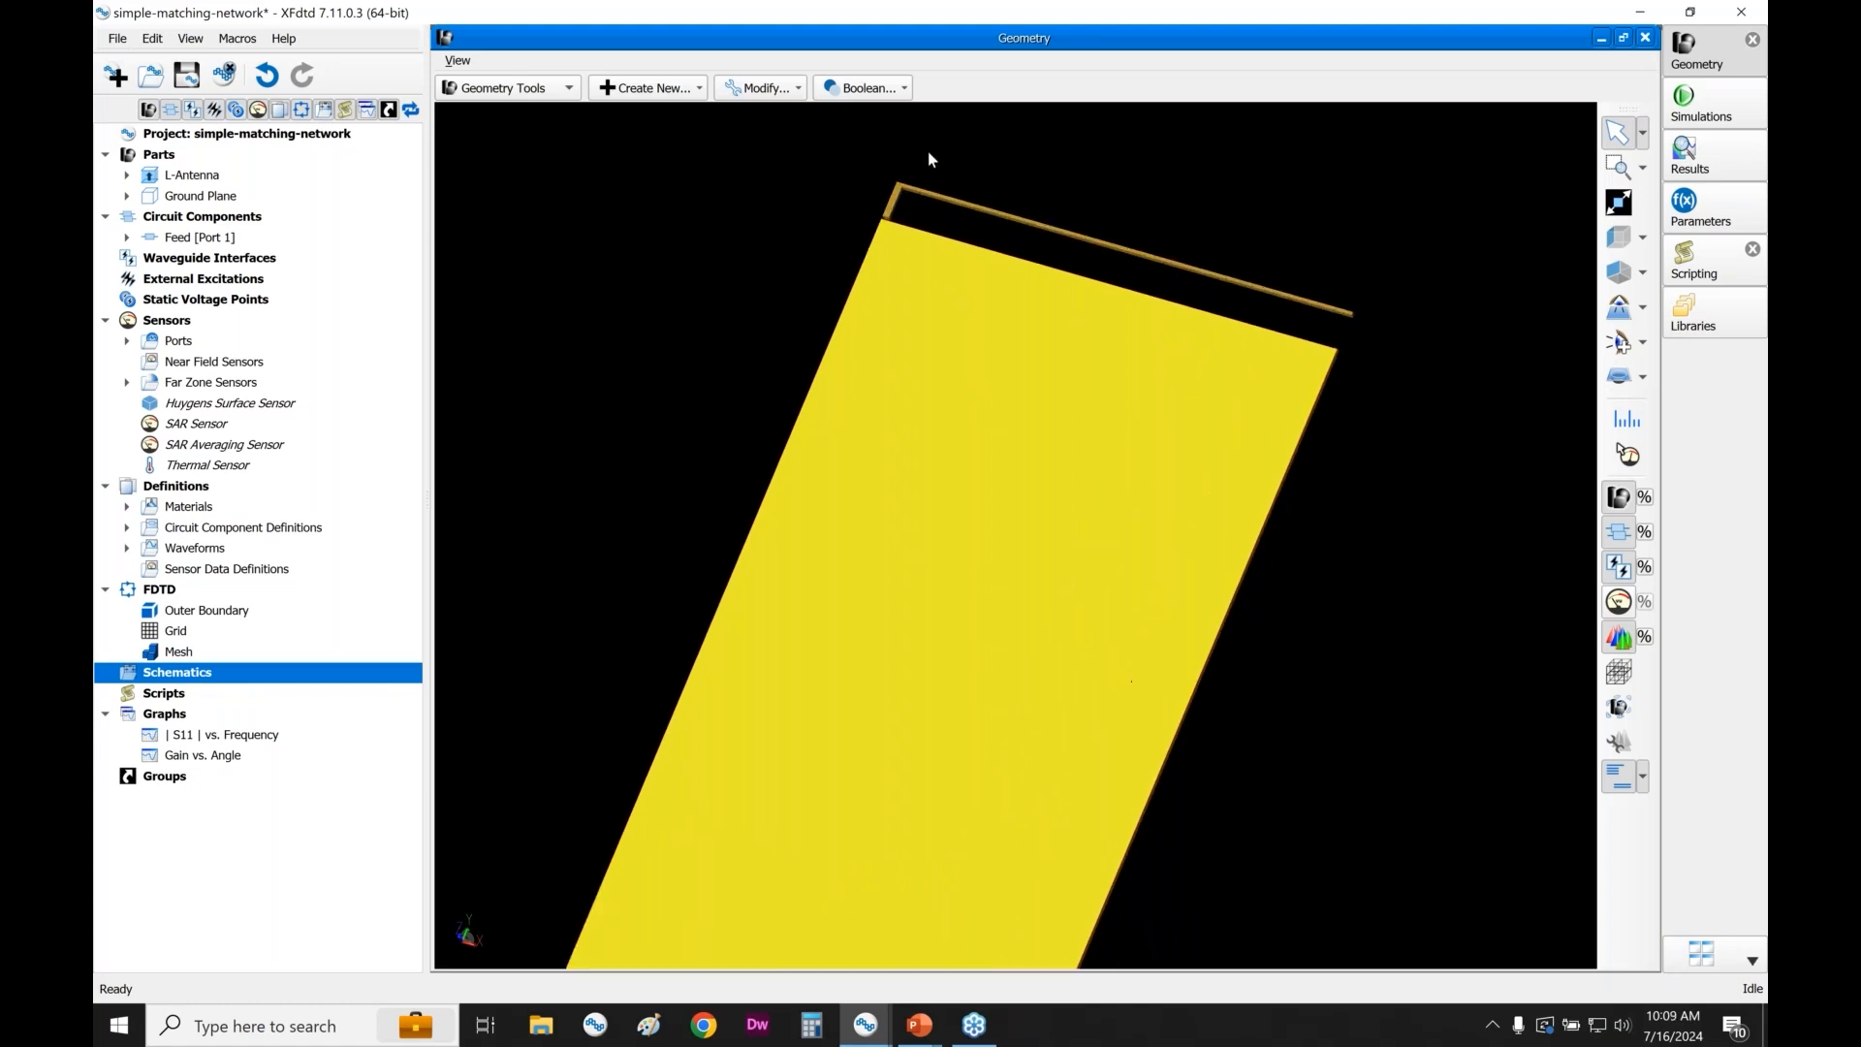
scroll(928, 151, up, 2)
scroll(890, 219, up, 6)
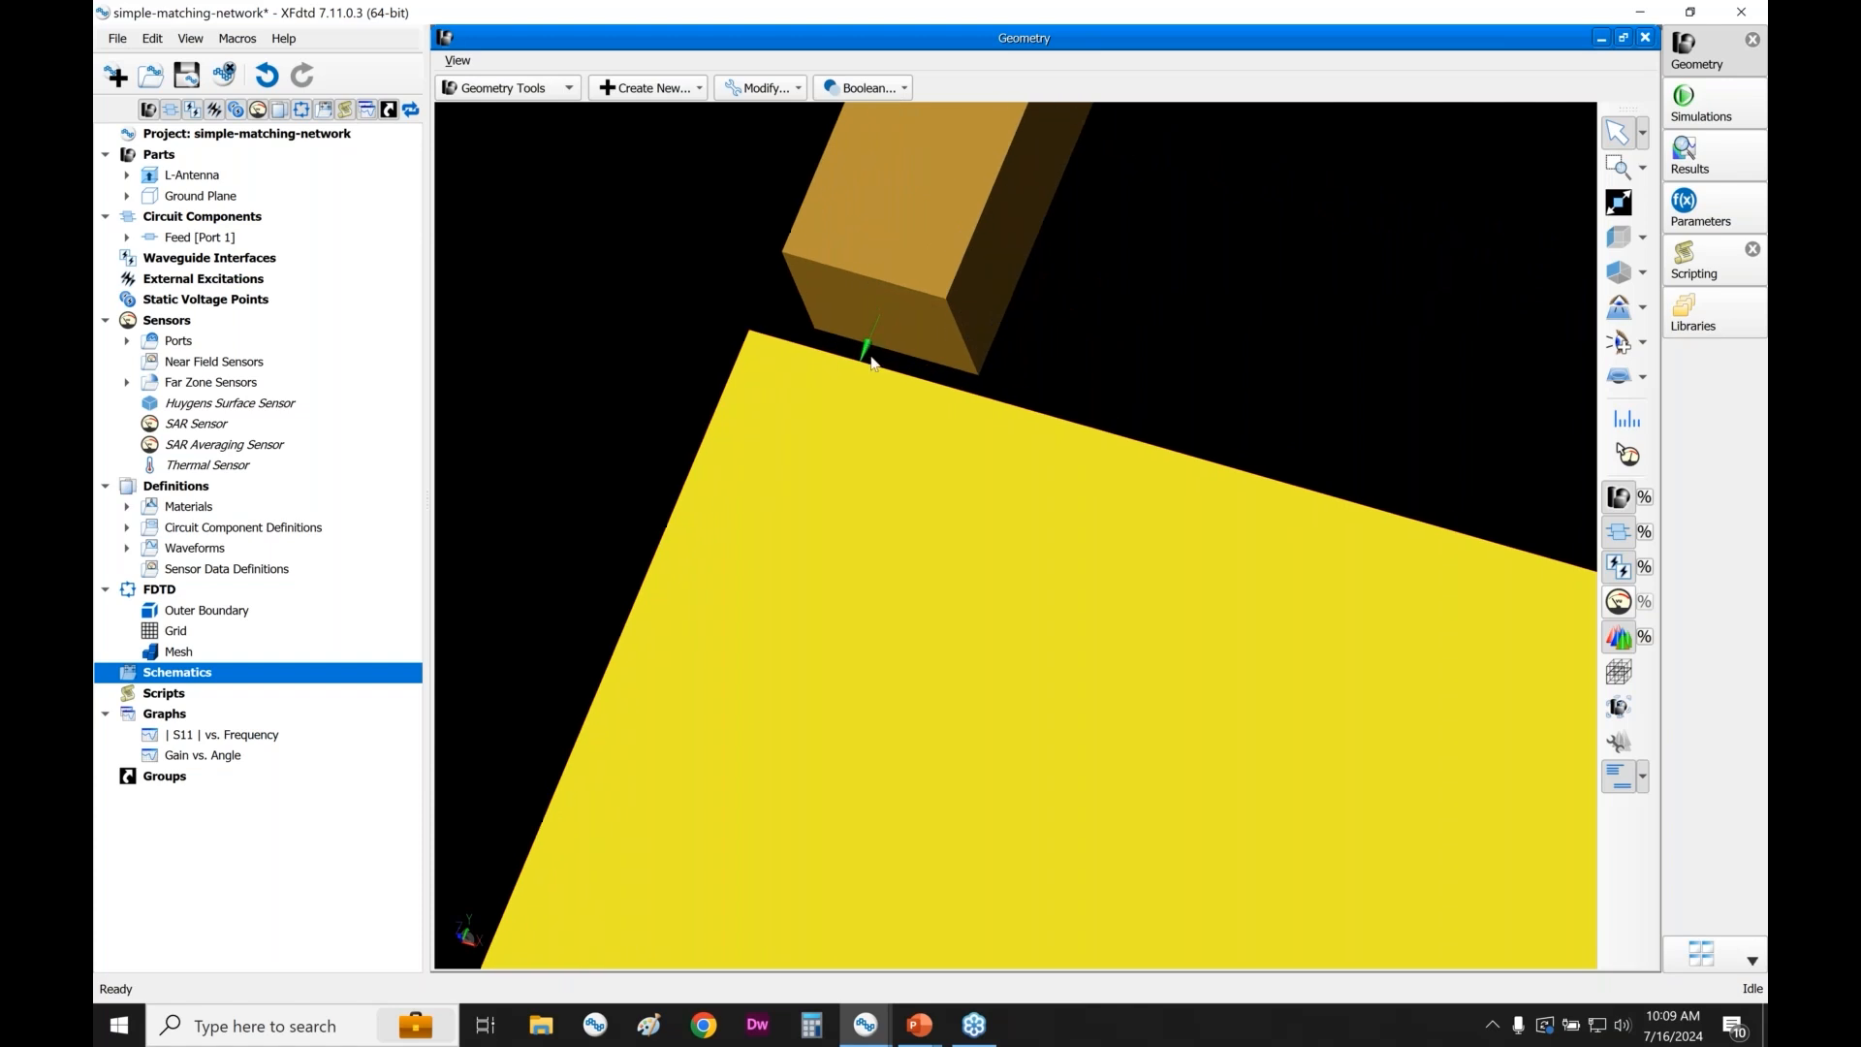
scroll(870, 330, up, 3)
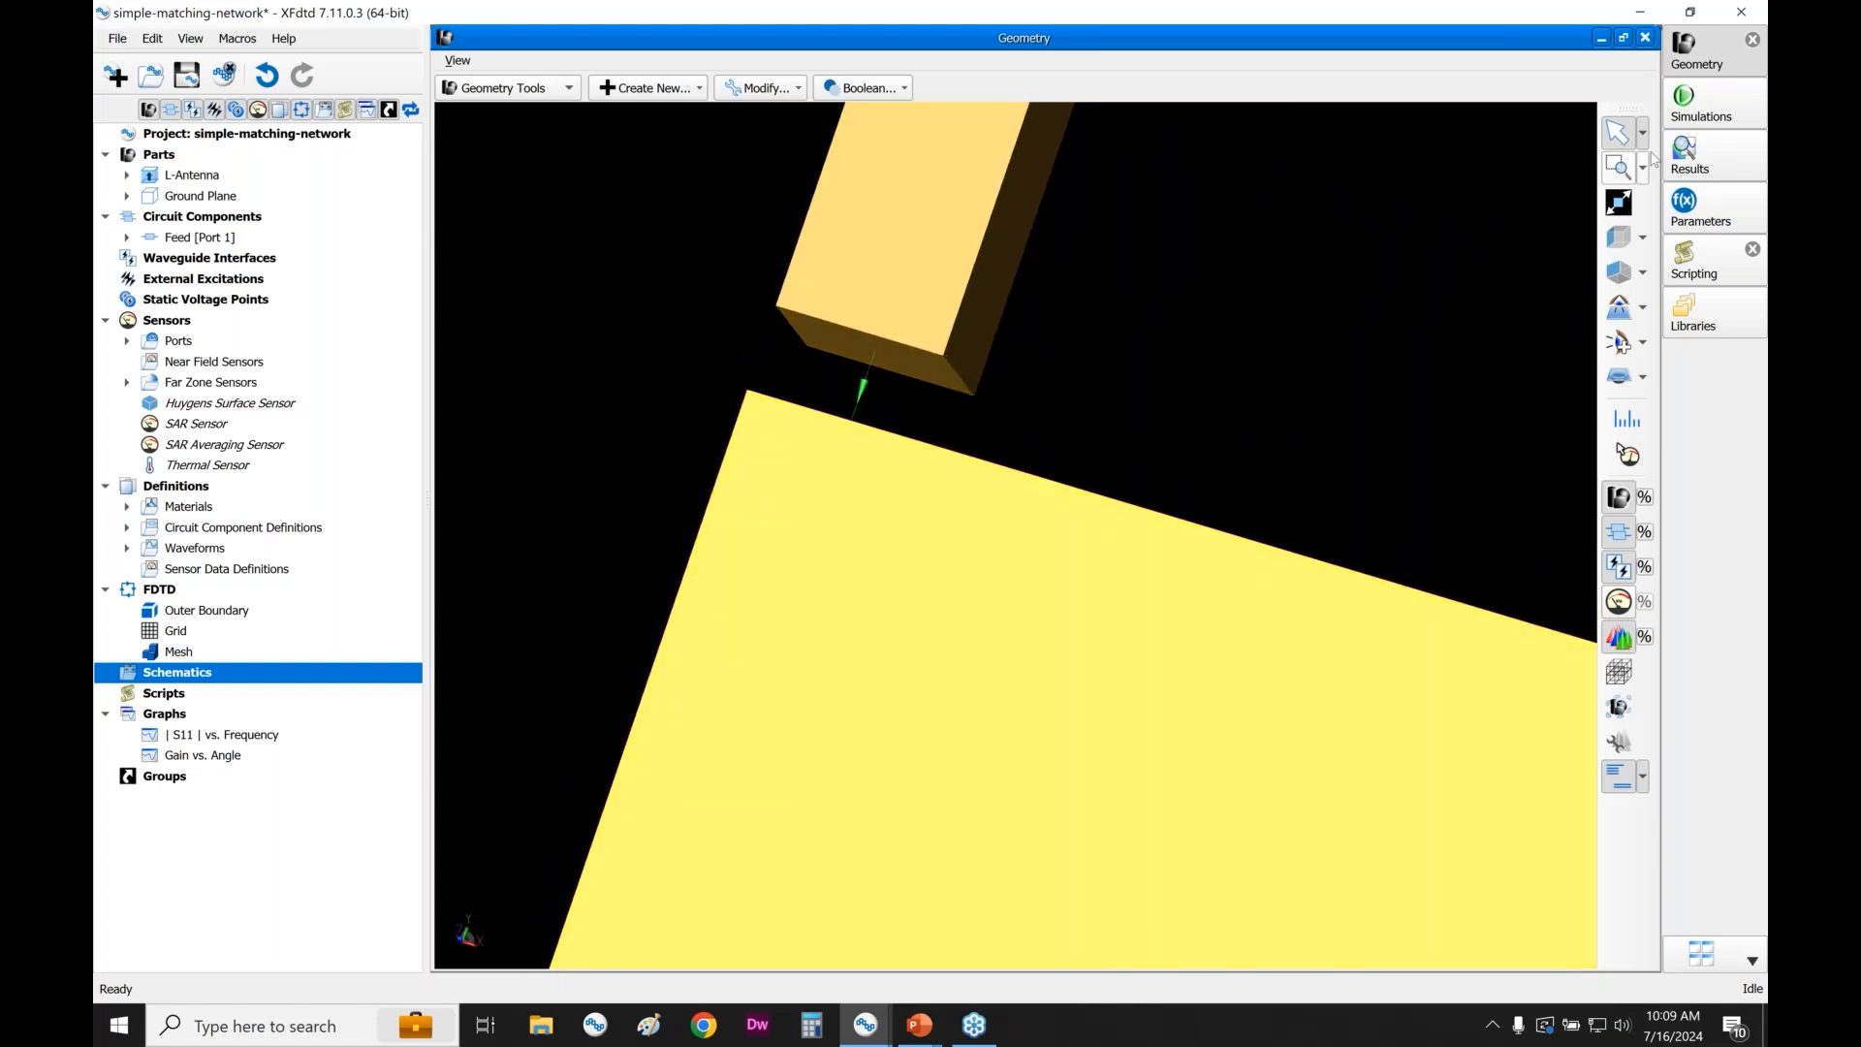
- Open the list of completed simulations and the | S11 | vs. Frequency graph to review the unmatched antenna's response
click(1699, 103)
click(1195, 164)
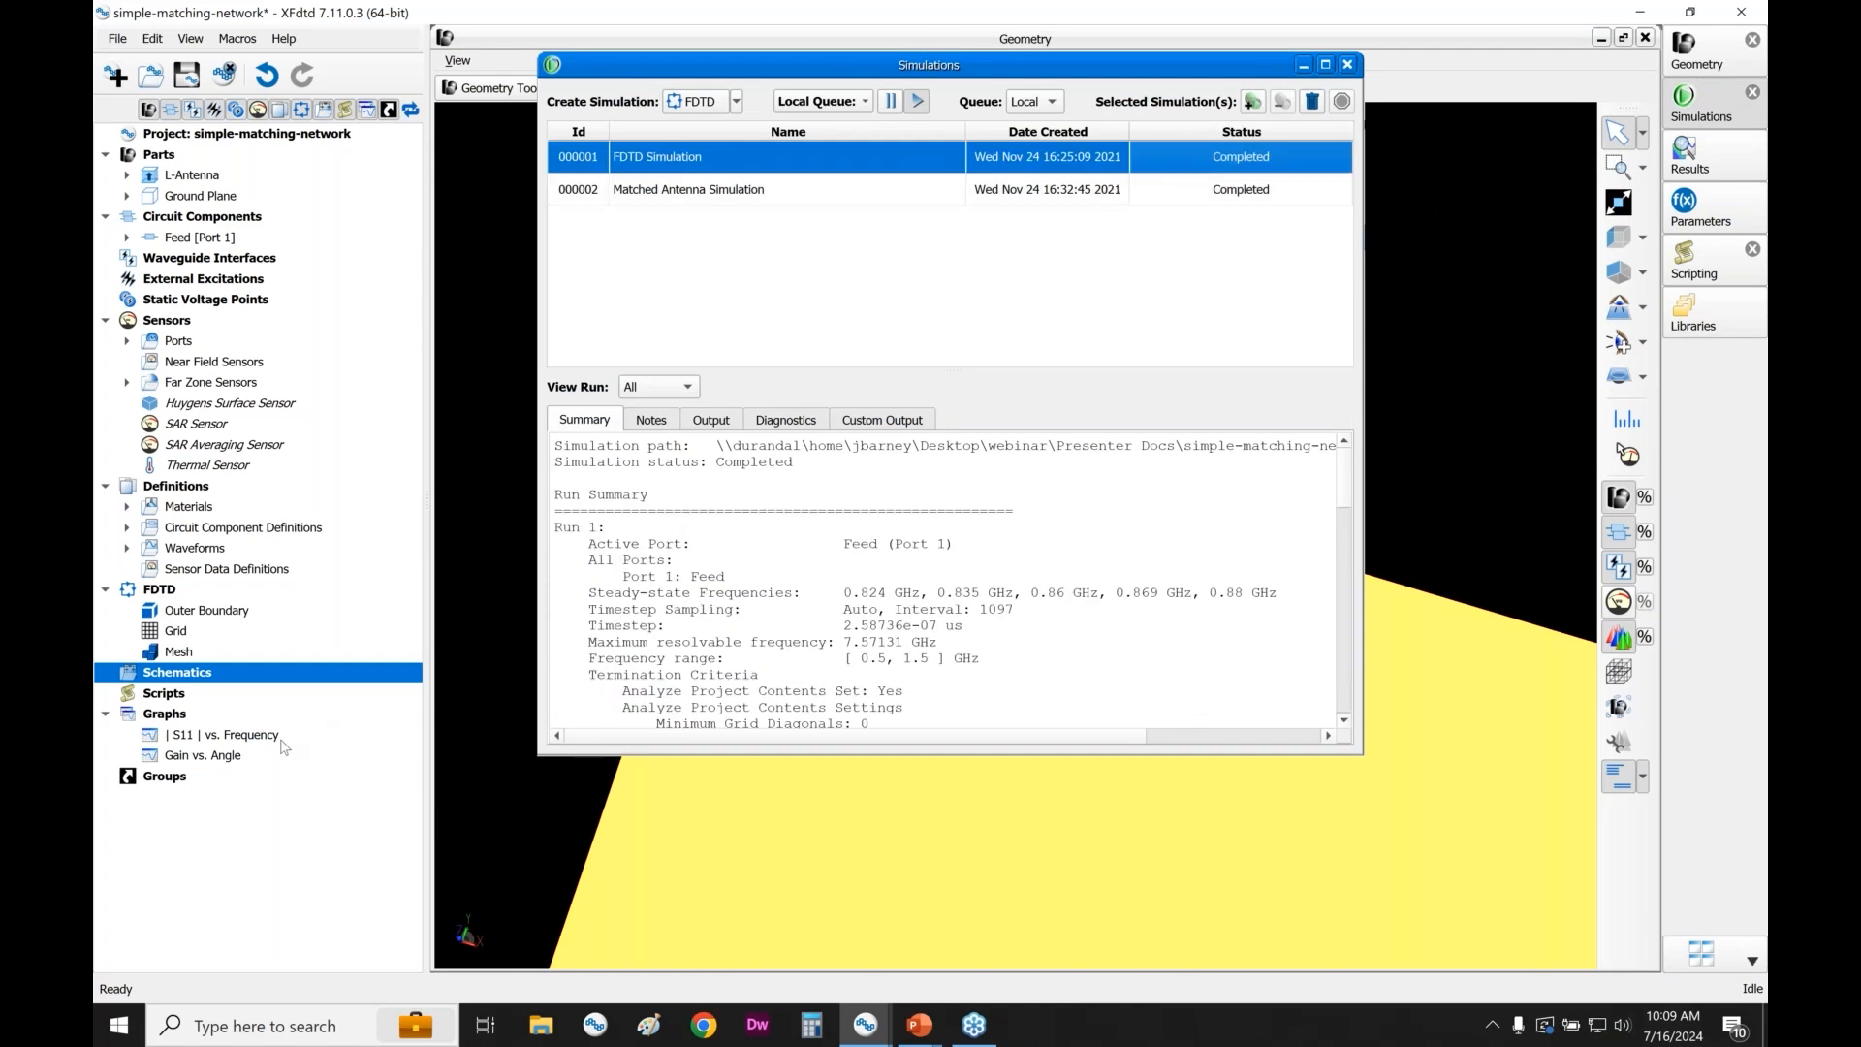
click(233, 735)
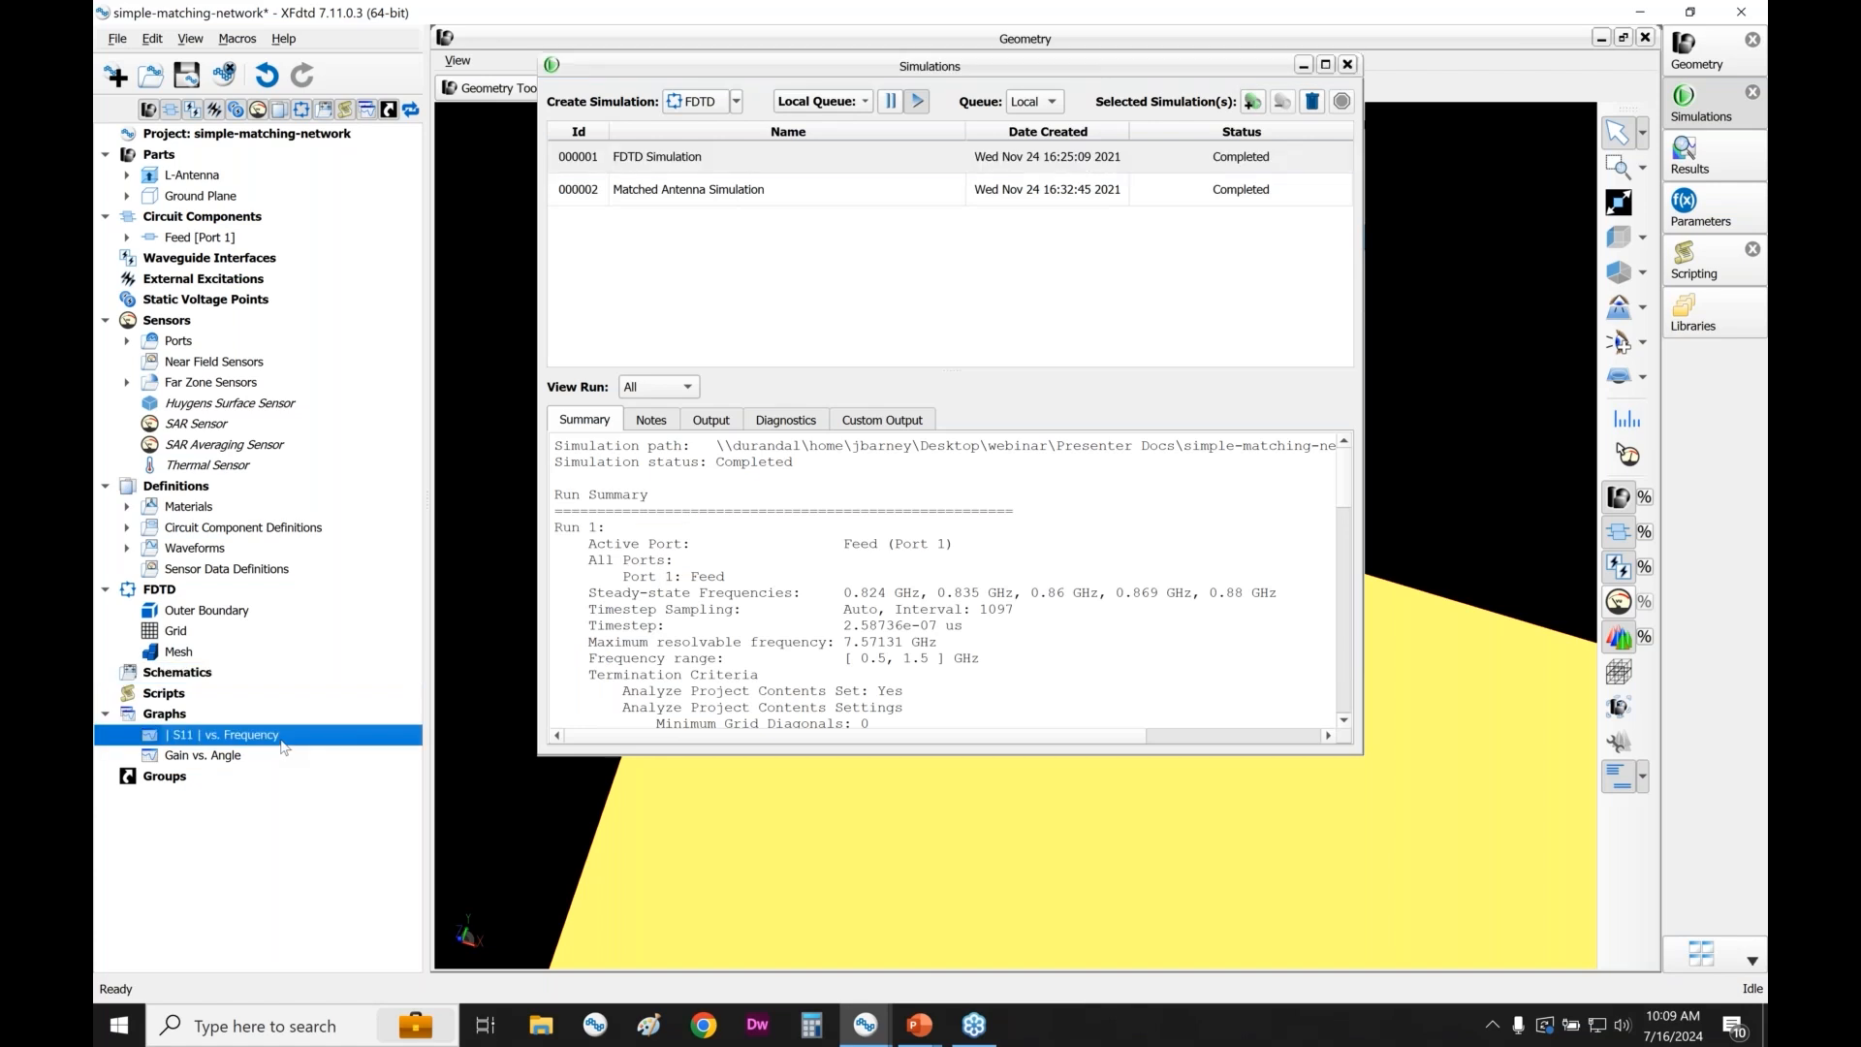
double_click(281, 739)
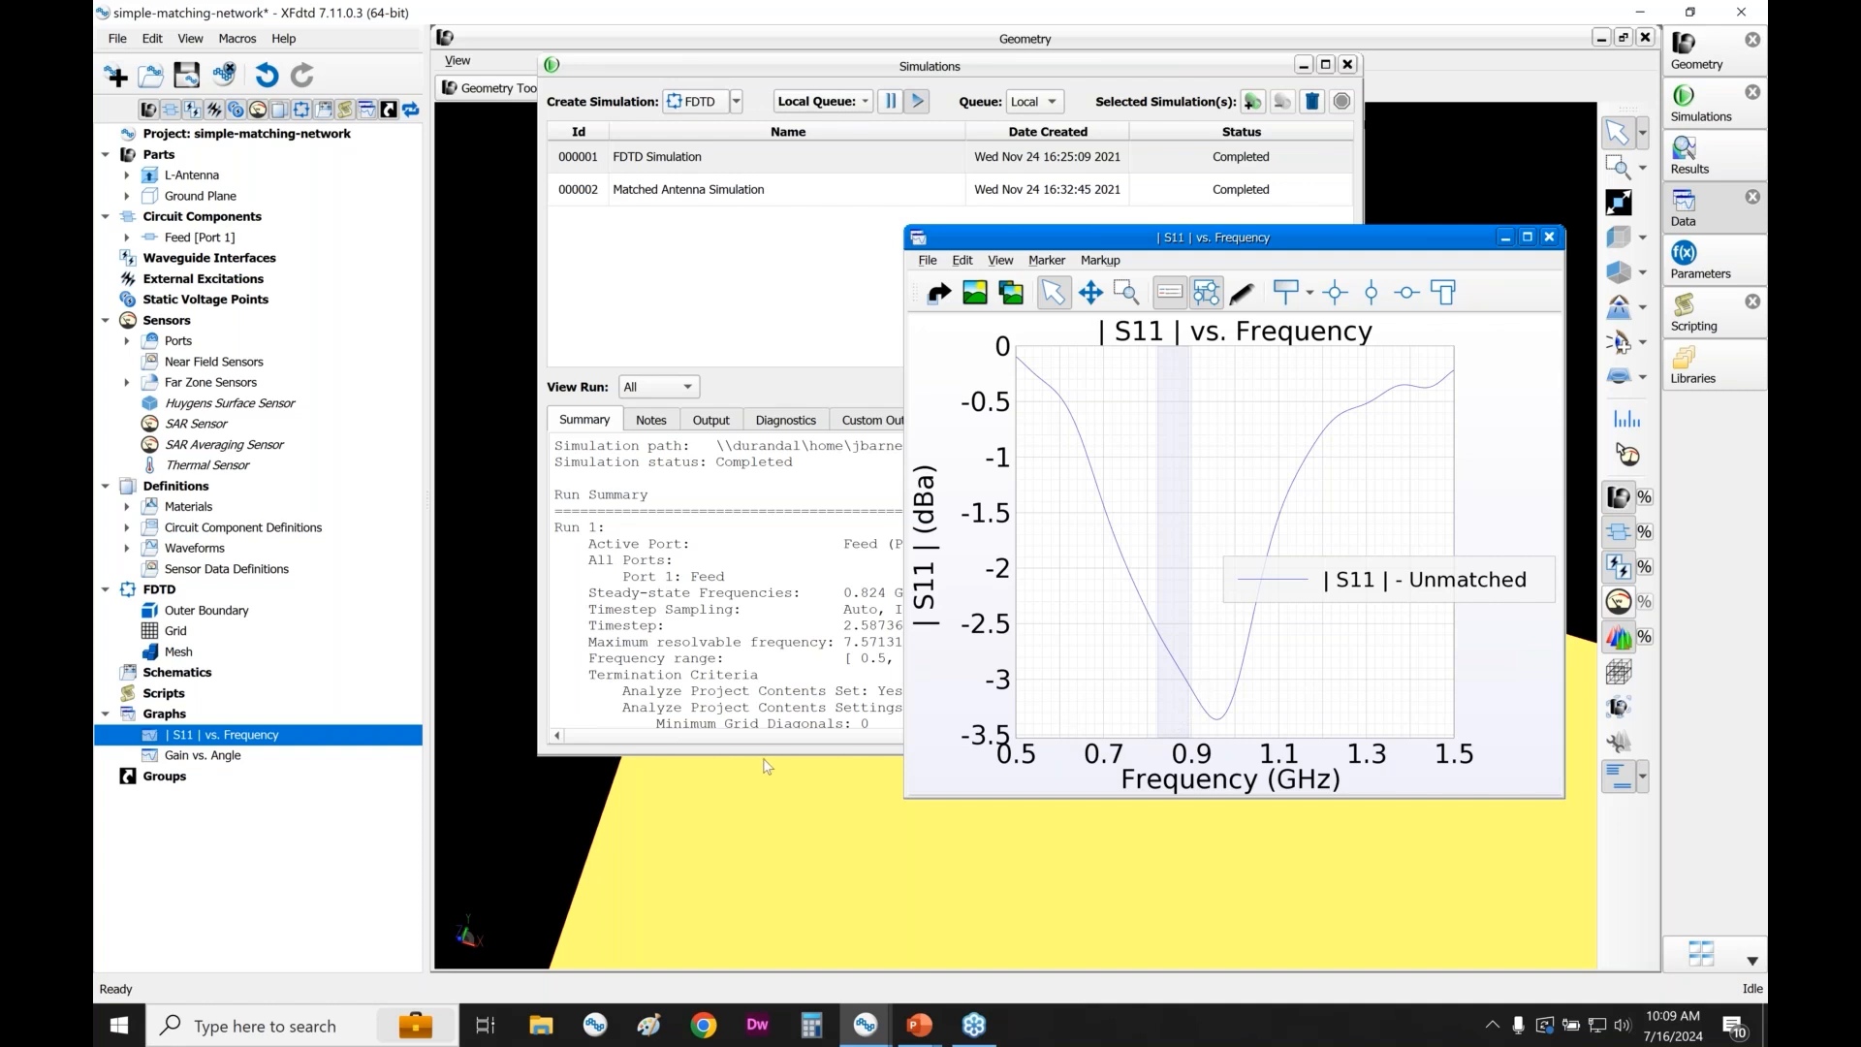
- Create a new schematic in the project, keep its default name and maximize its editor window
click(277, 682)
right_click(276, 682)
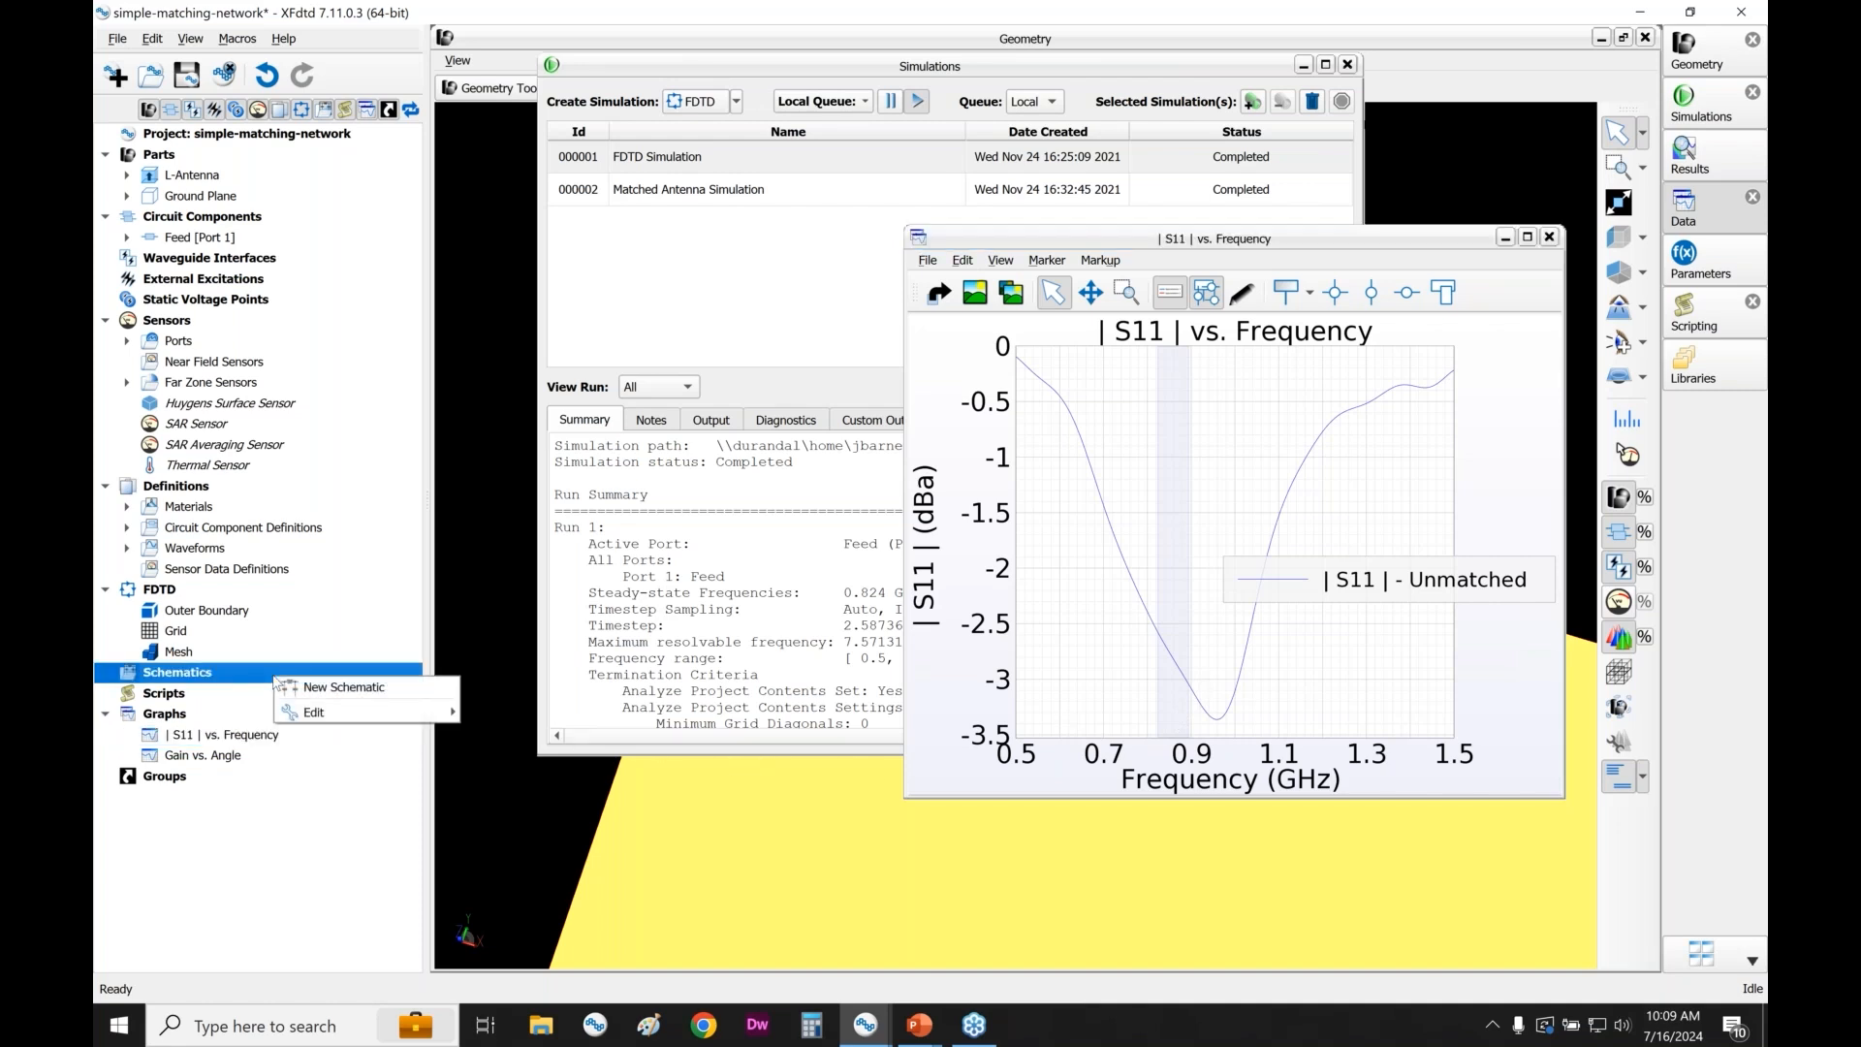
click(321, 688)
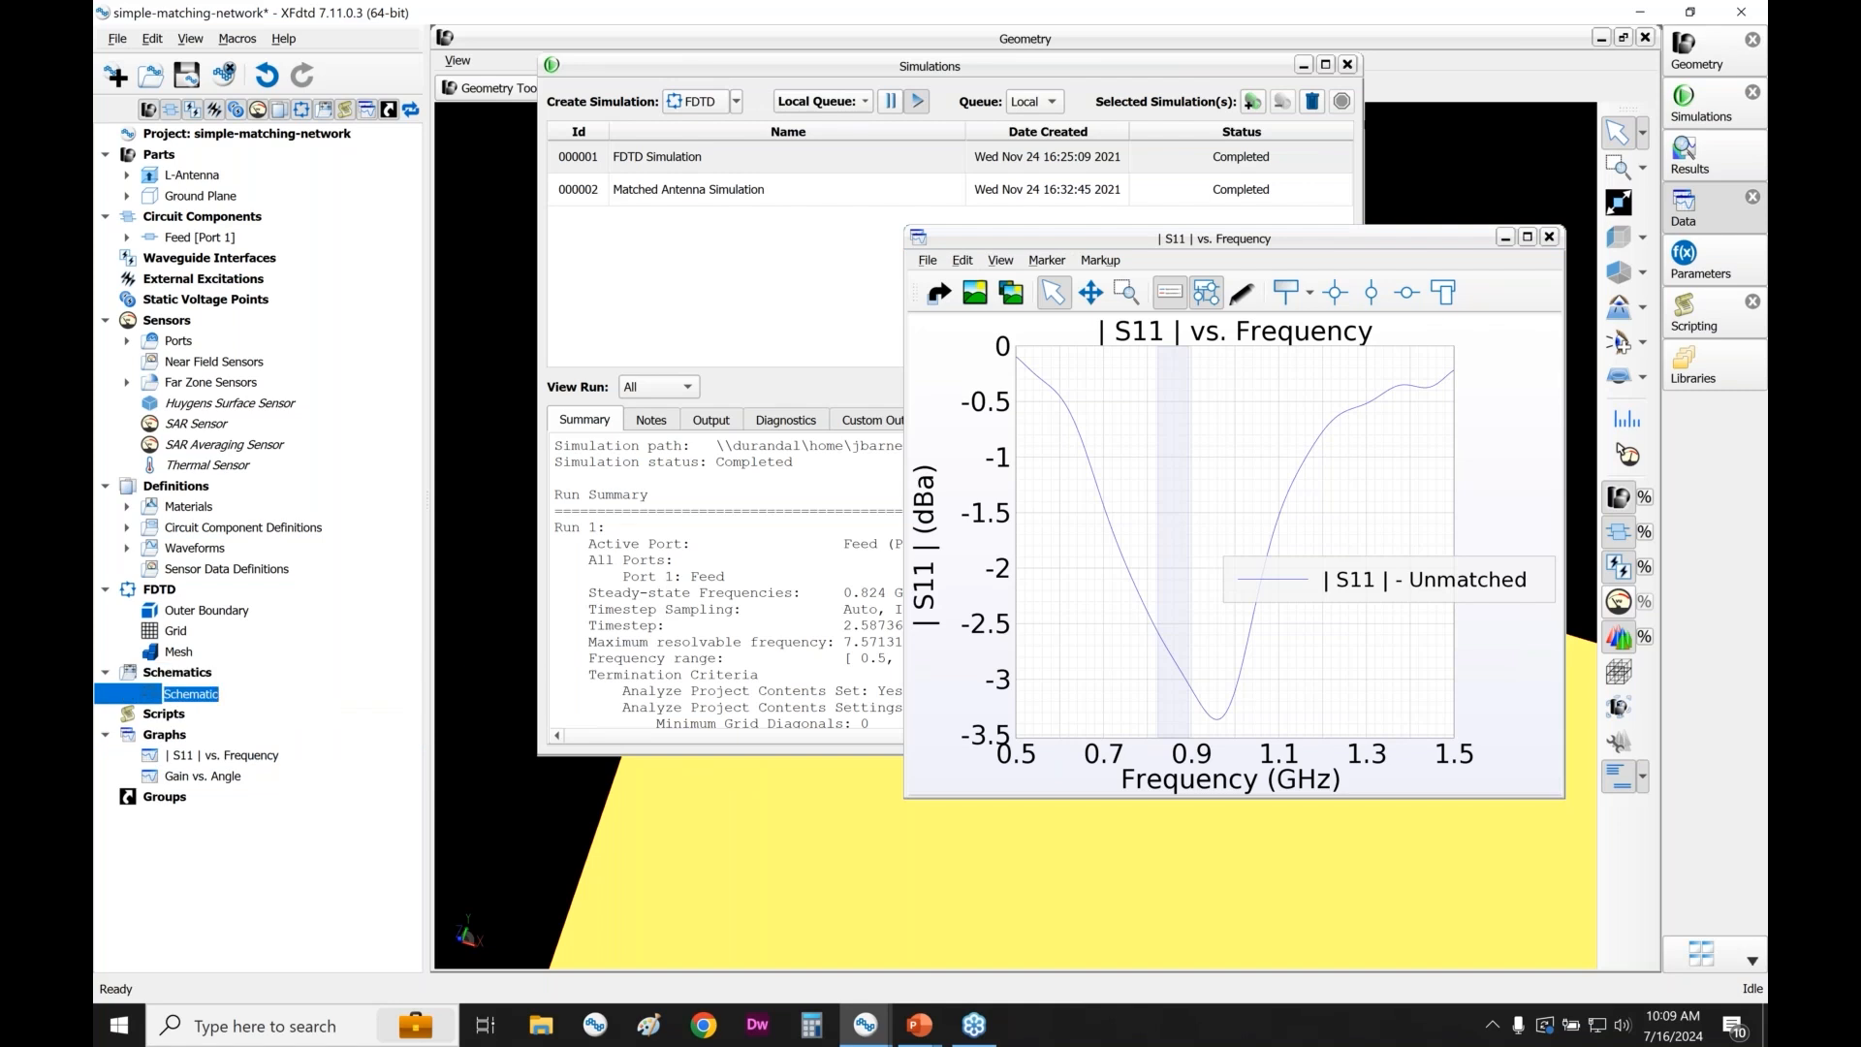
key(Return)
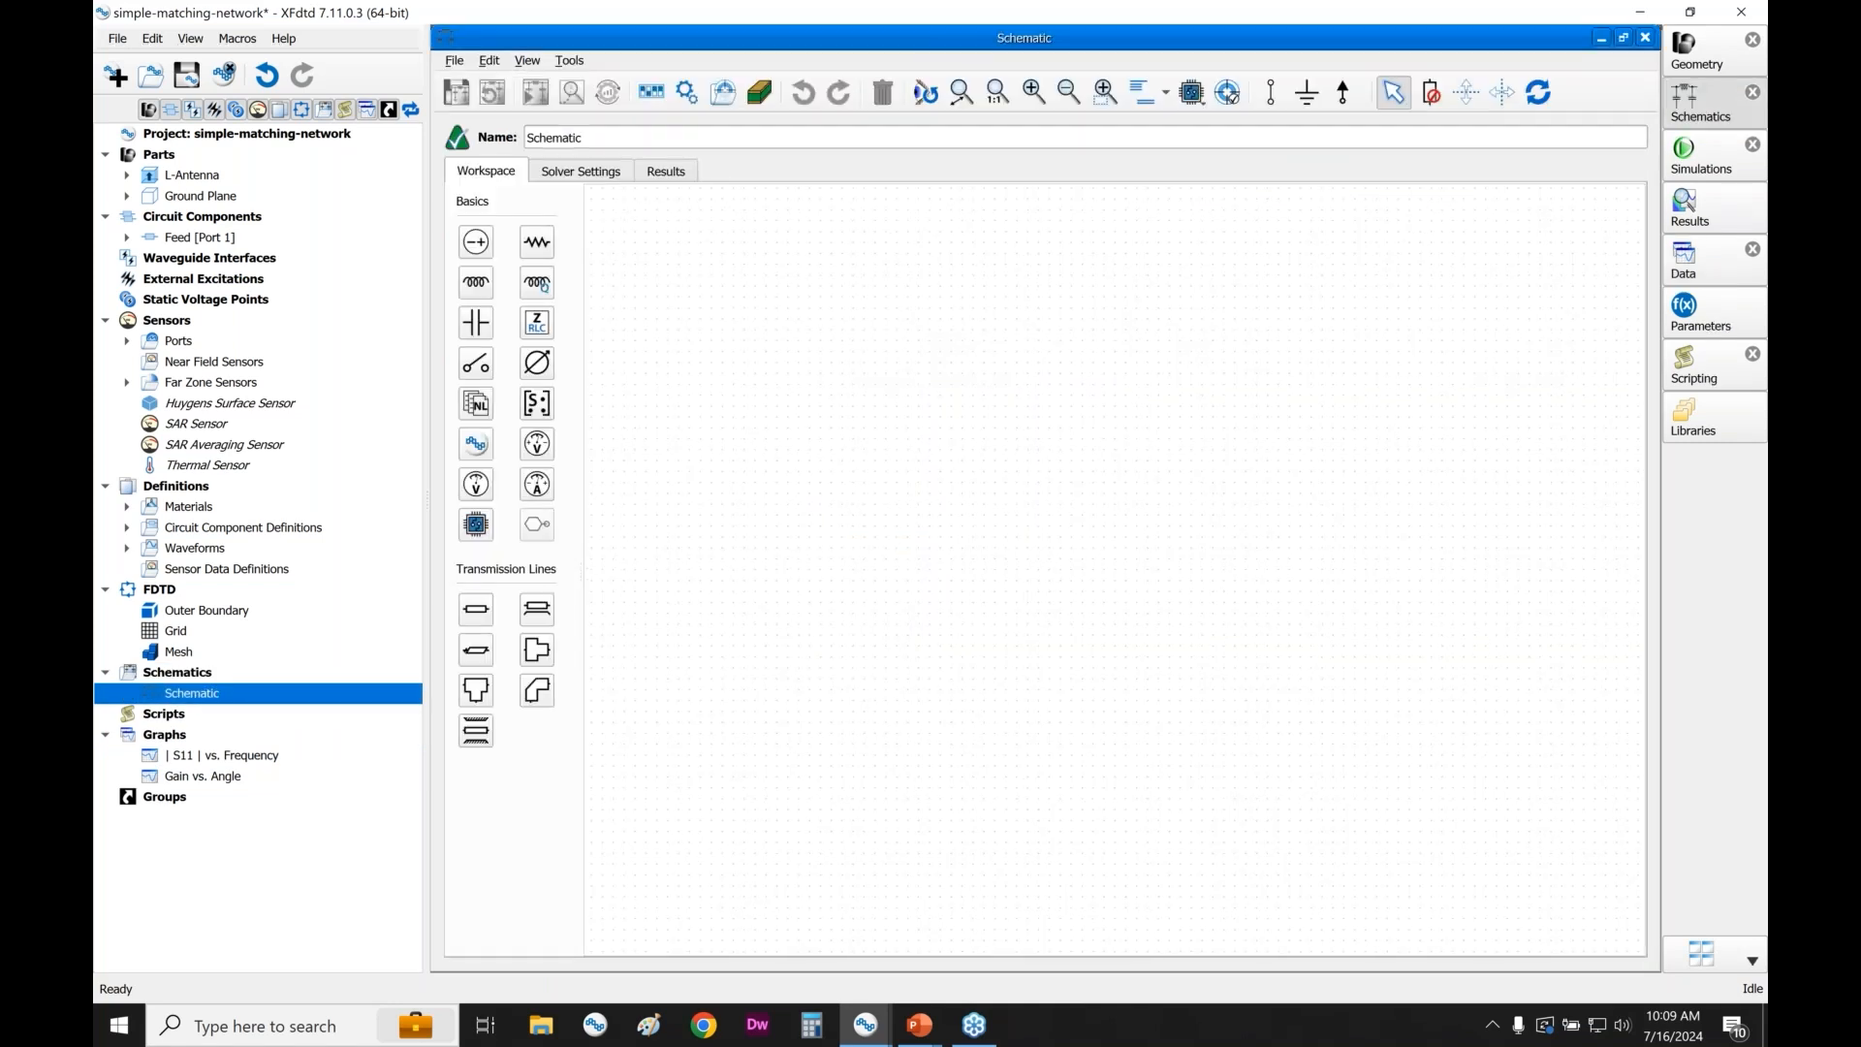
click(1624, 38)
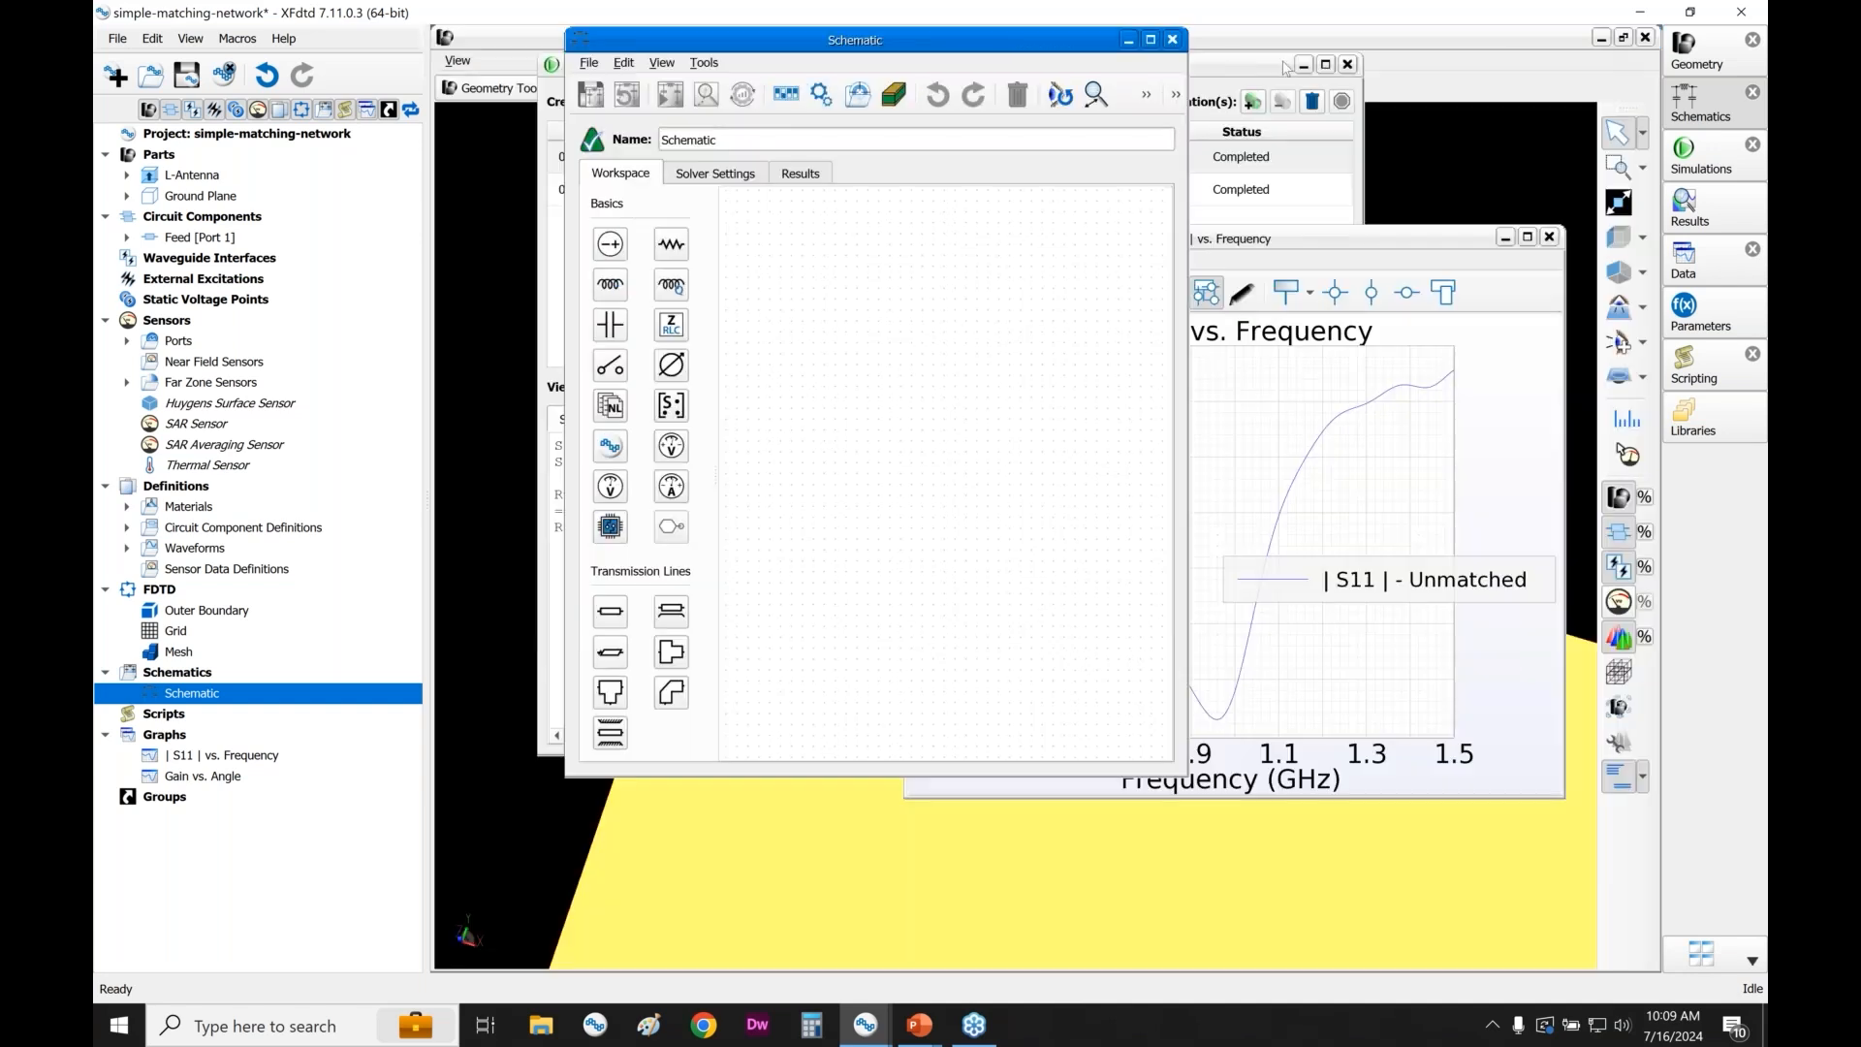
drag(1070, 43, 1173, 154)
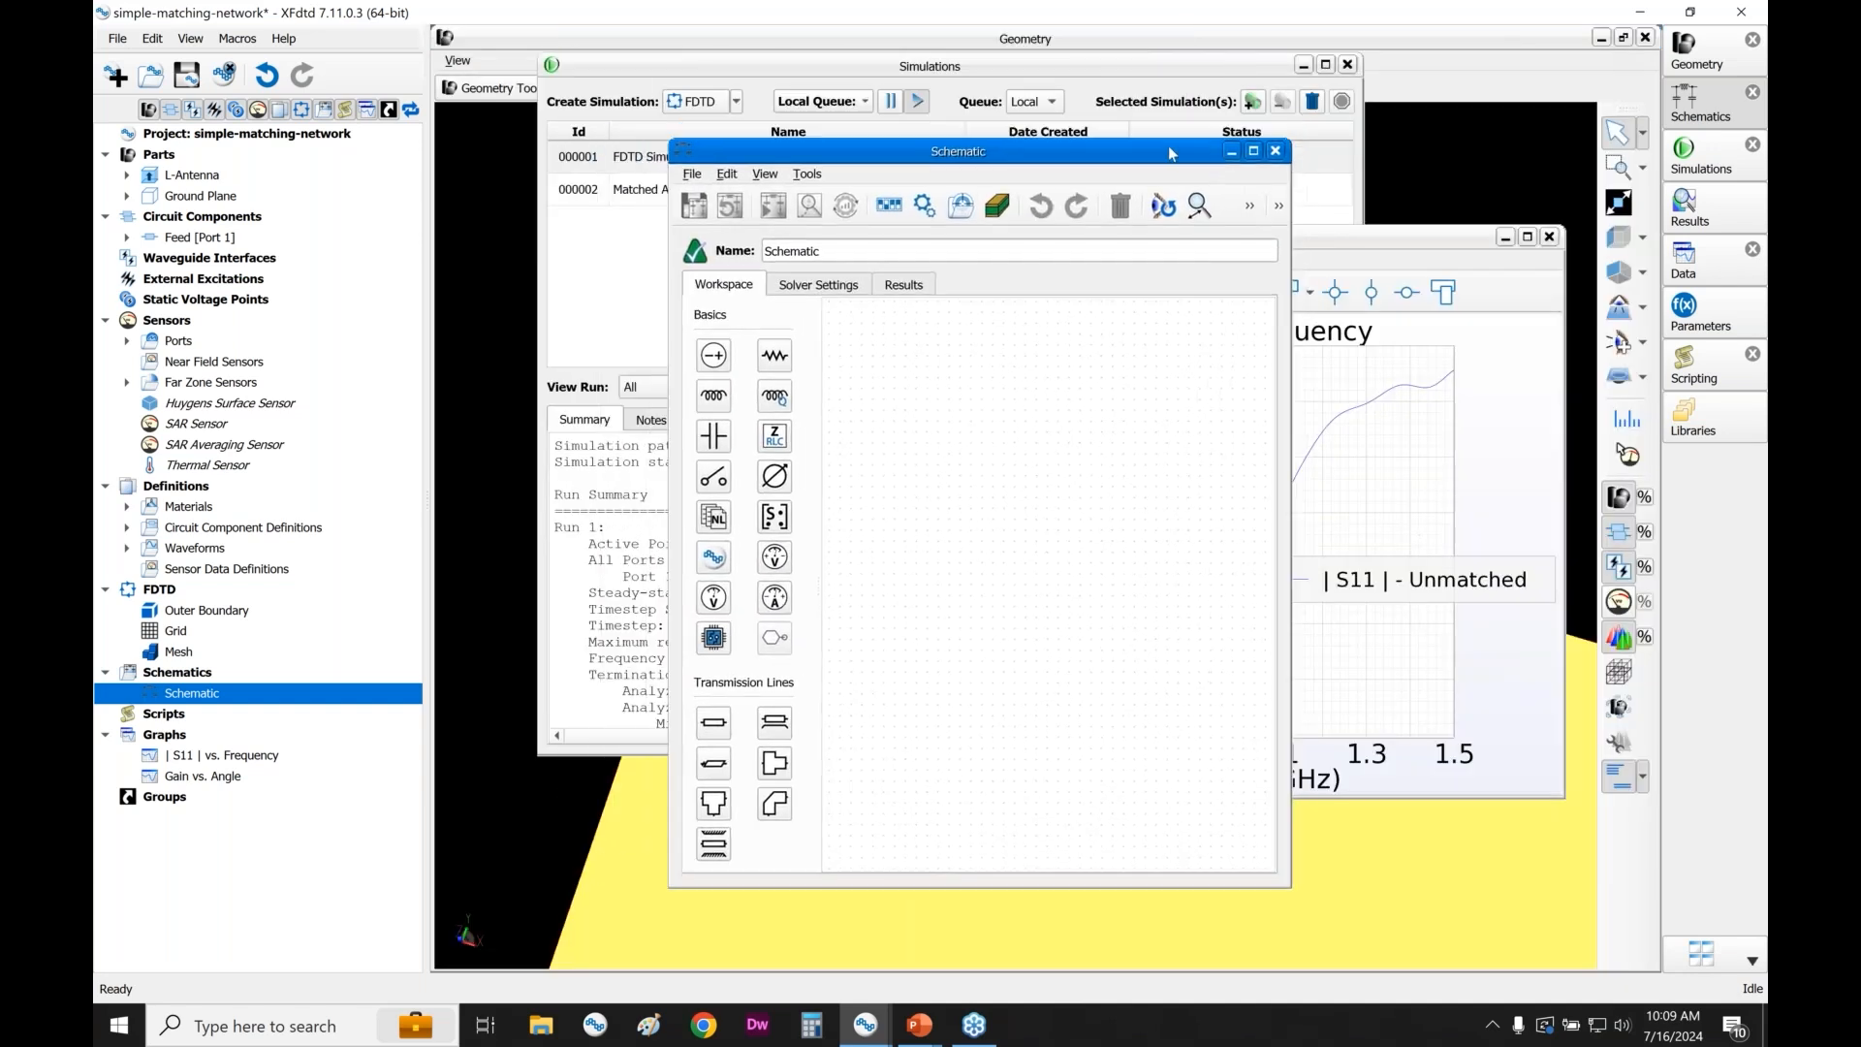
click(1253, 151)
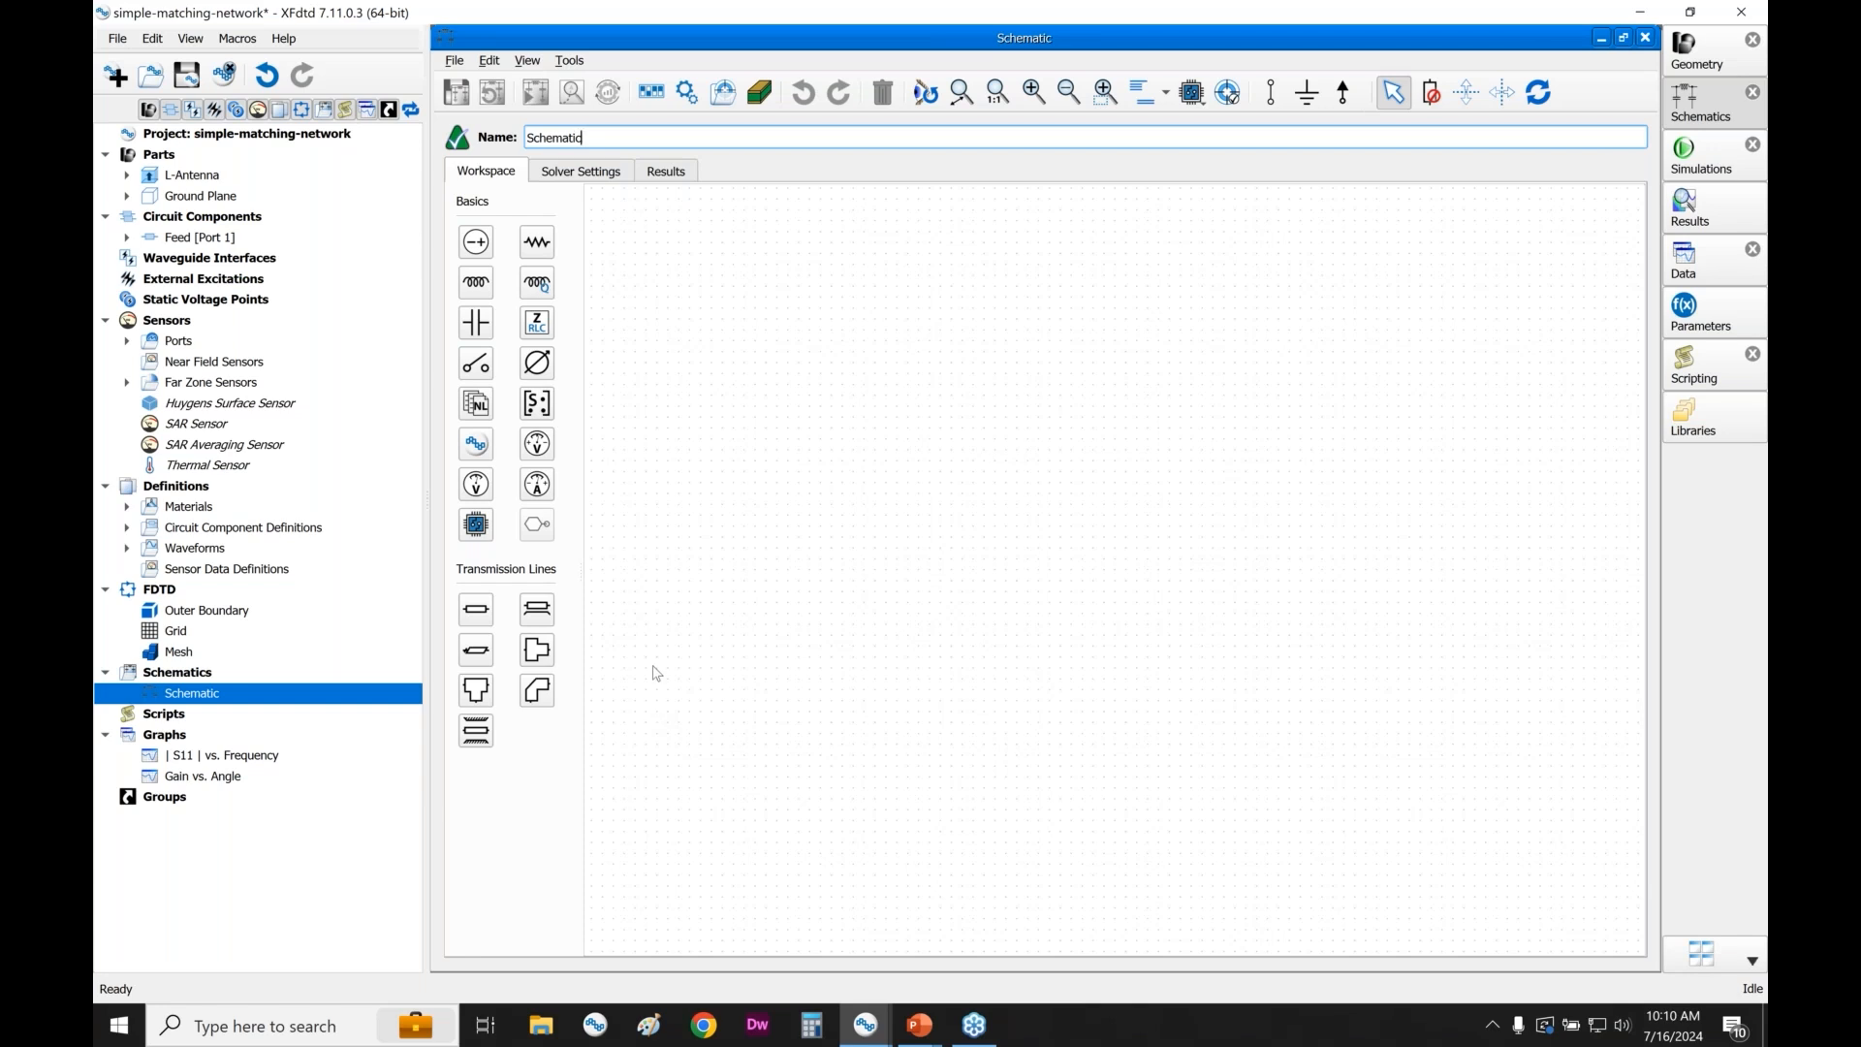
- Place two voltage sources on the same row, well apart, and a vertical capacitor just beside the first source
click(482, 249)
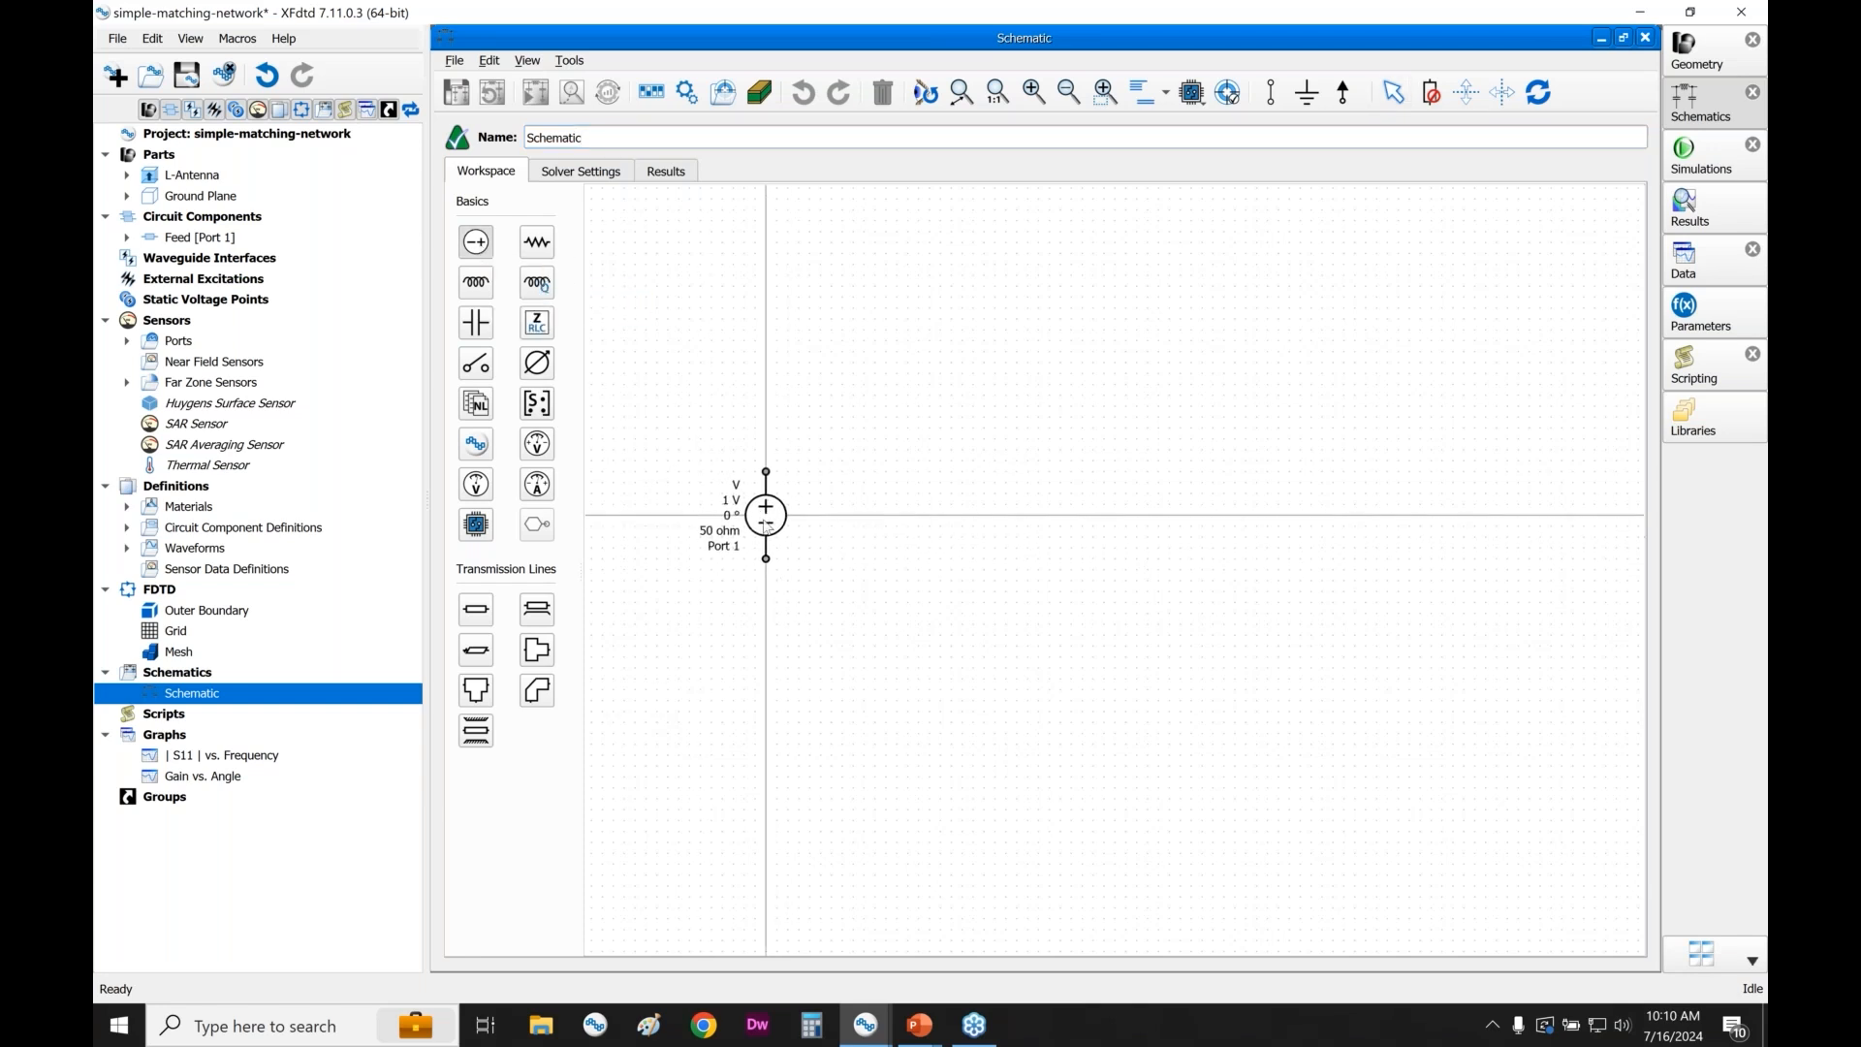
click(767, 527)
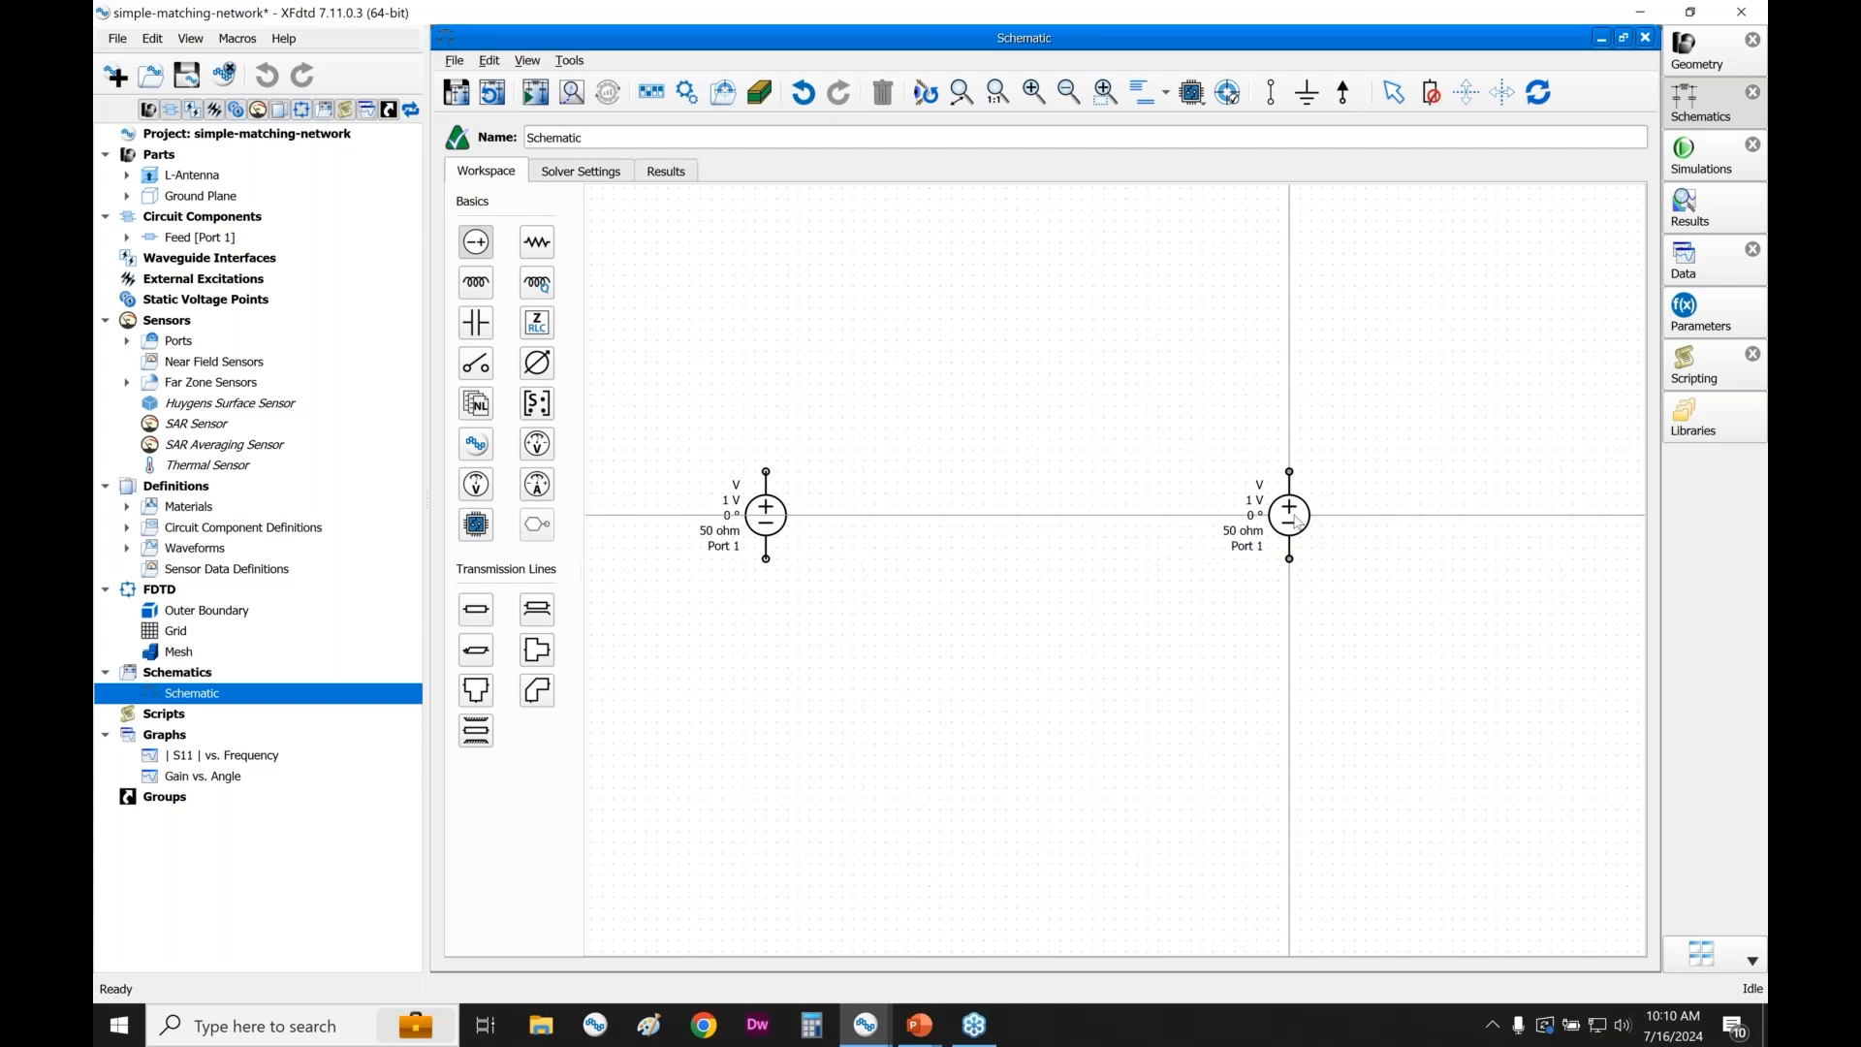
click(1299, 523)
key(Escape)
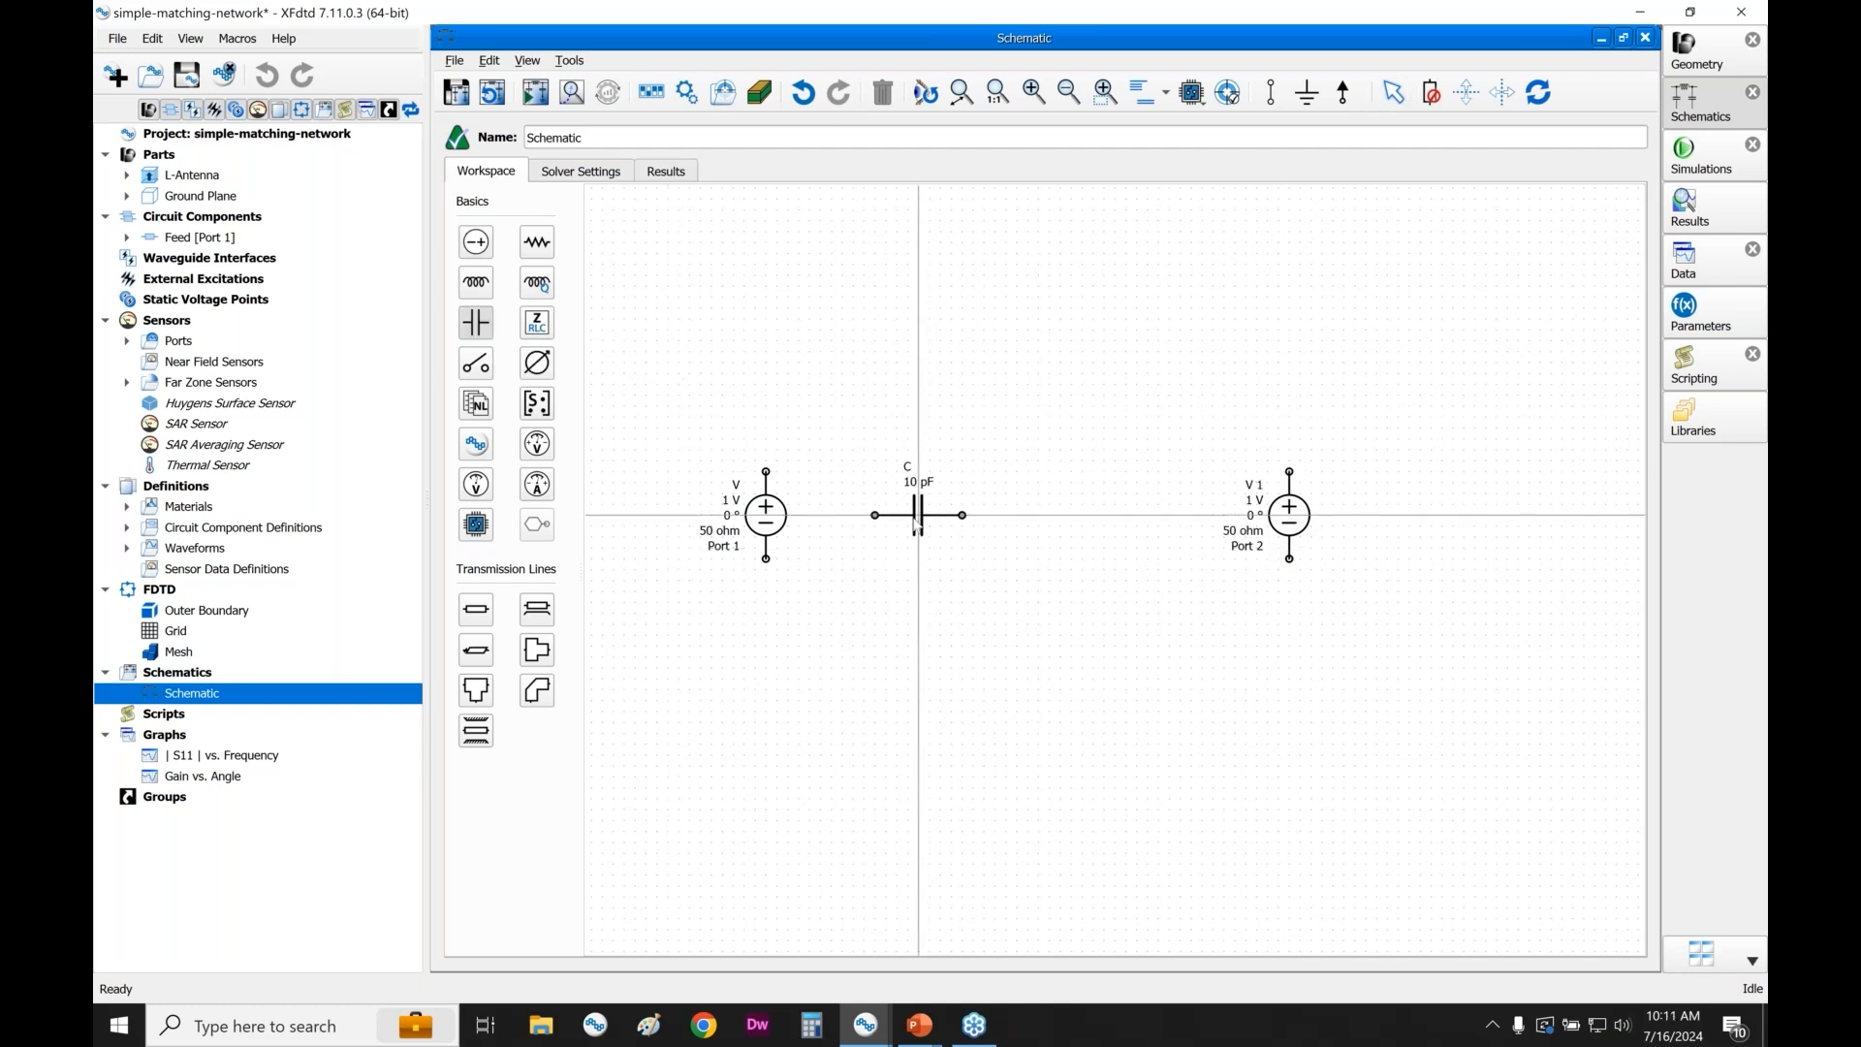
click(921, 525)
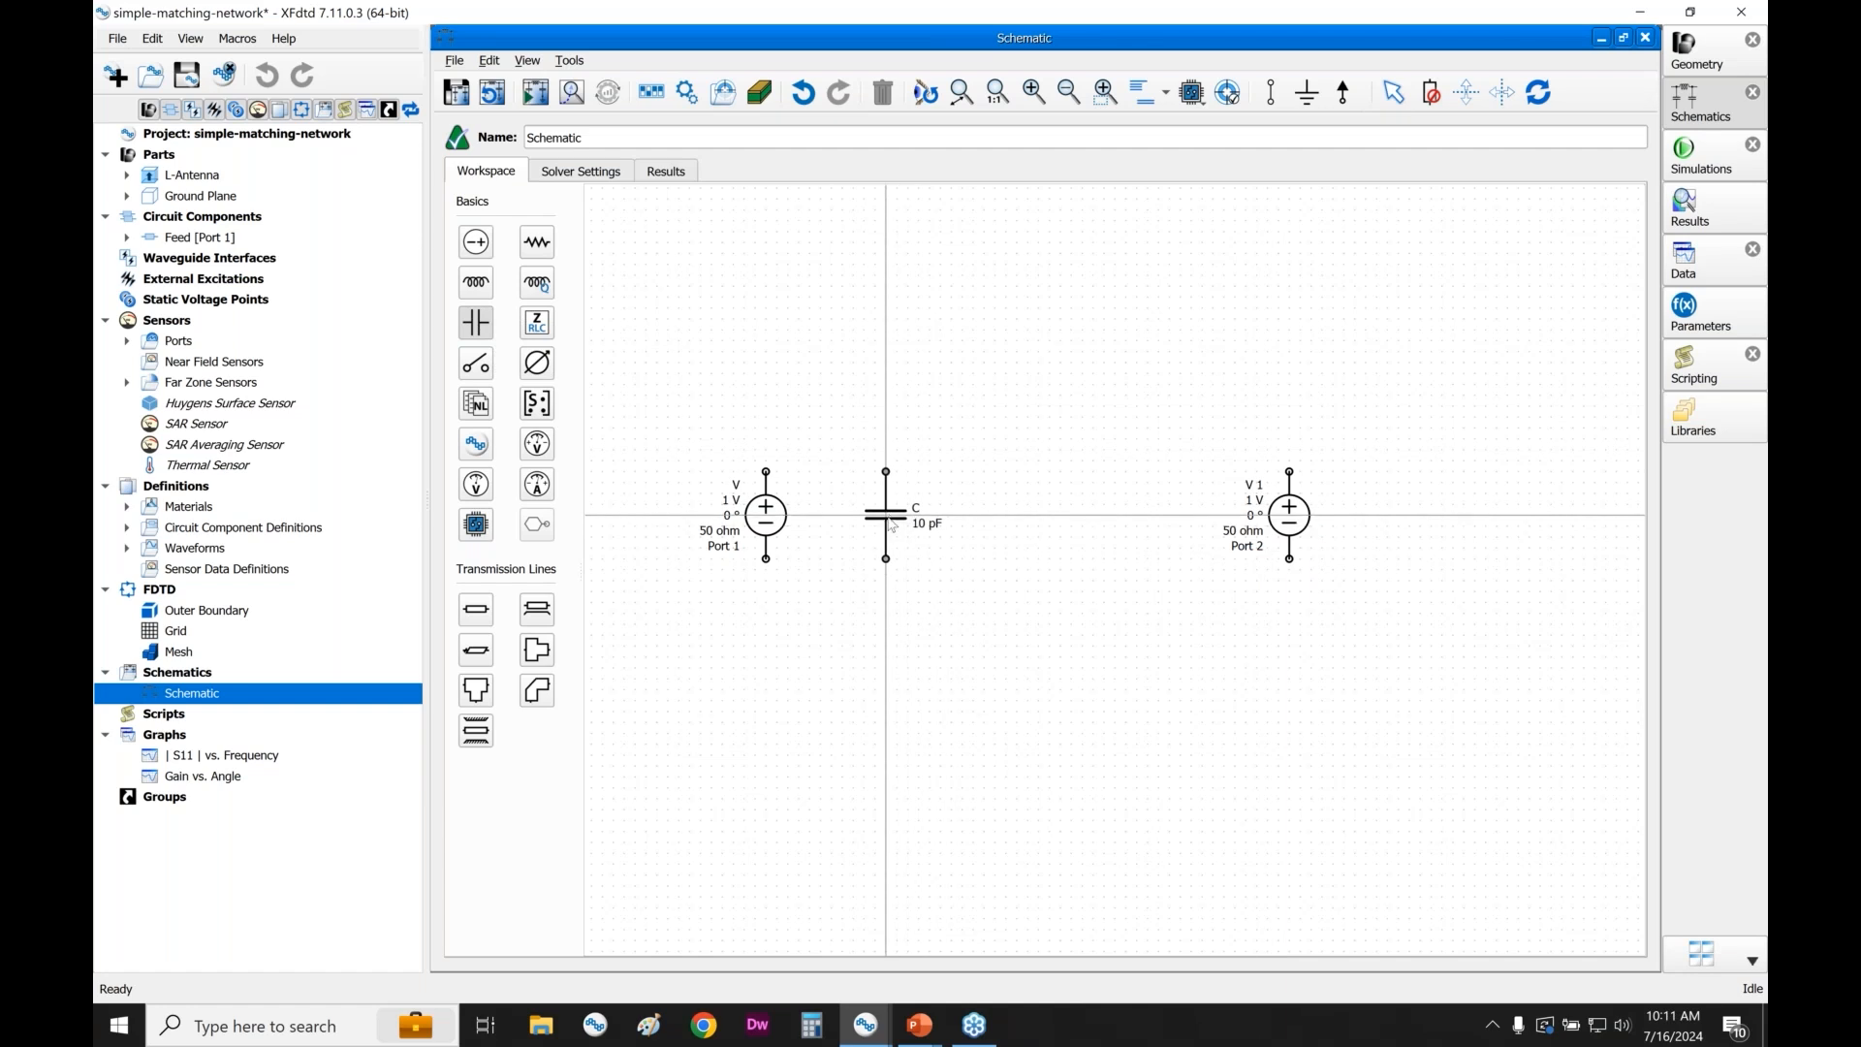
click(904, 516)
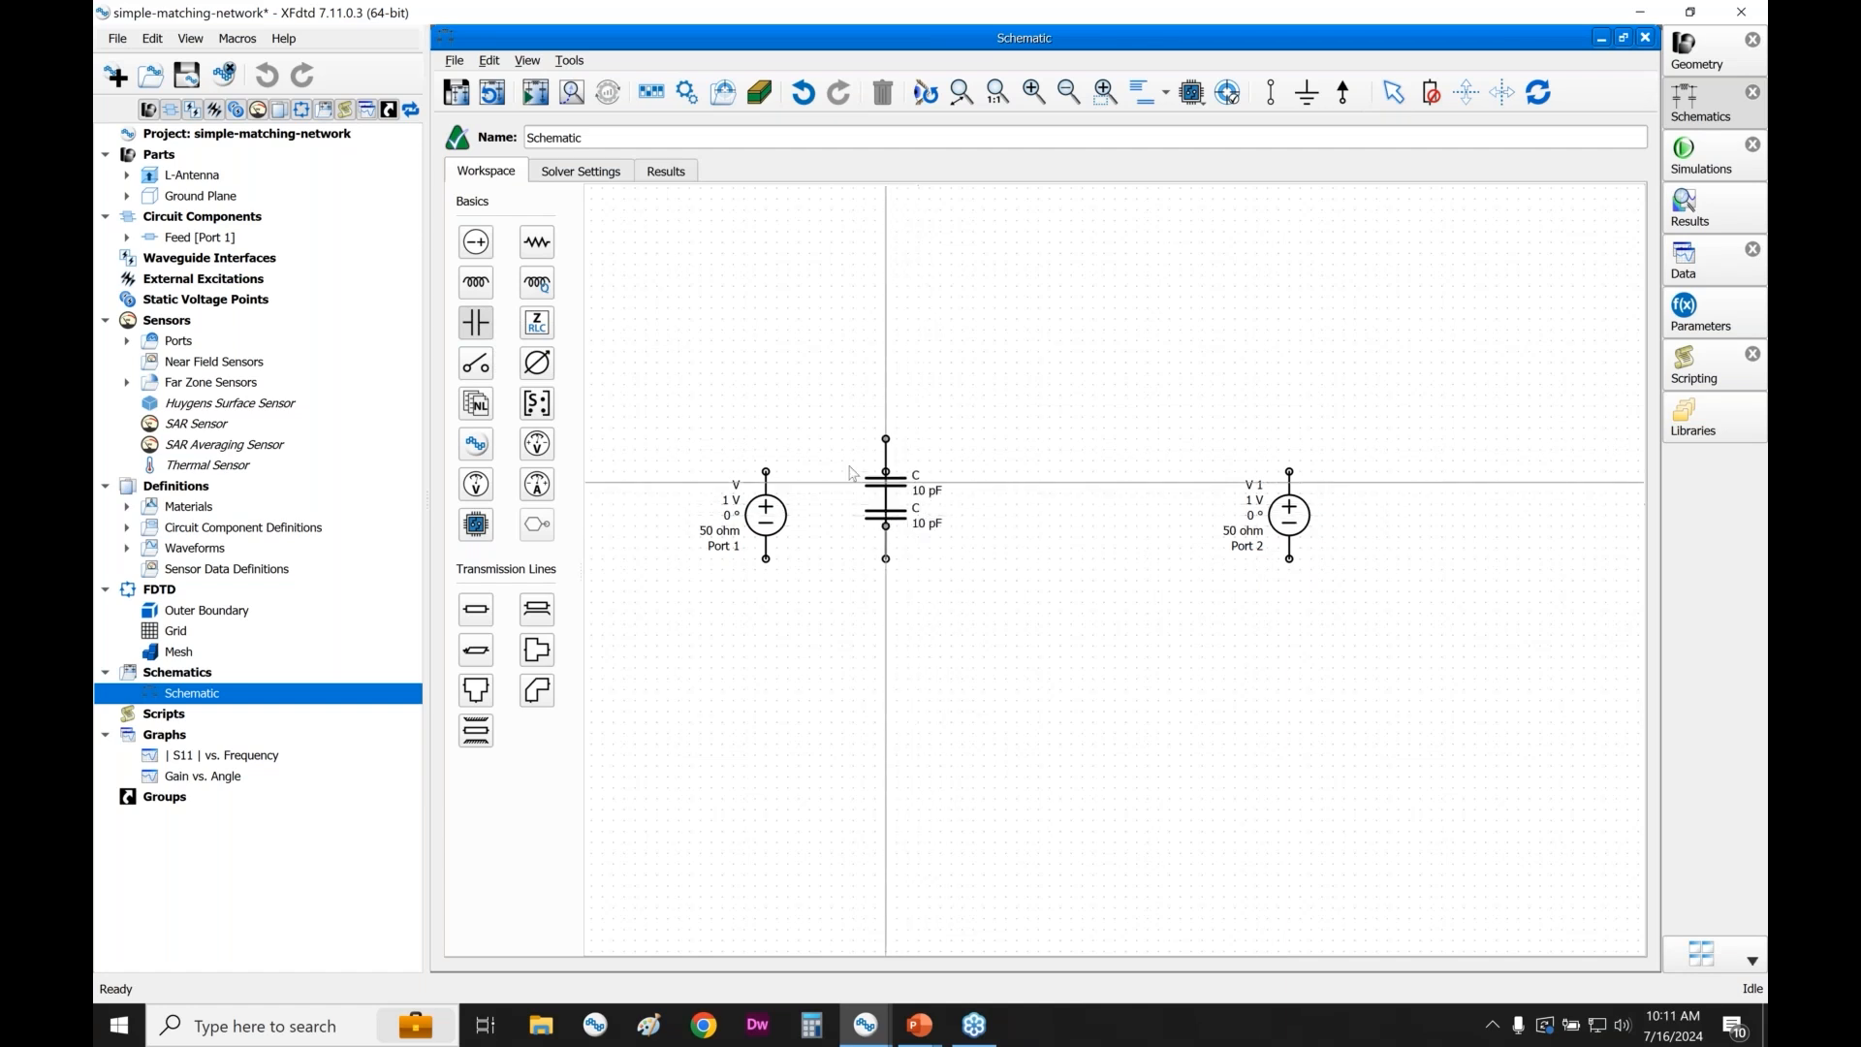
- Place two horizontal inductors in line with the sources' upper terminals and a vertical inductor between and below them
click(484, 292)
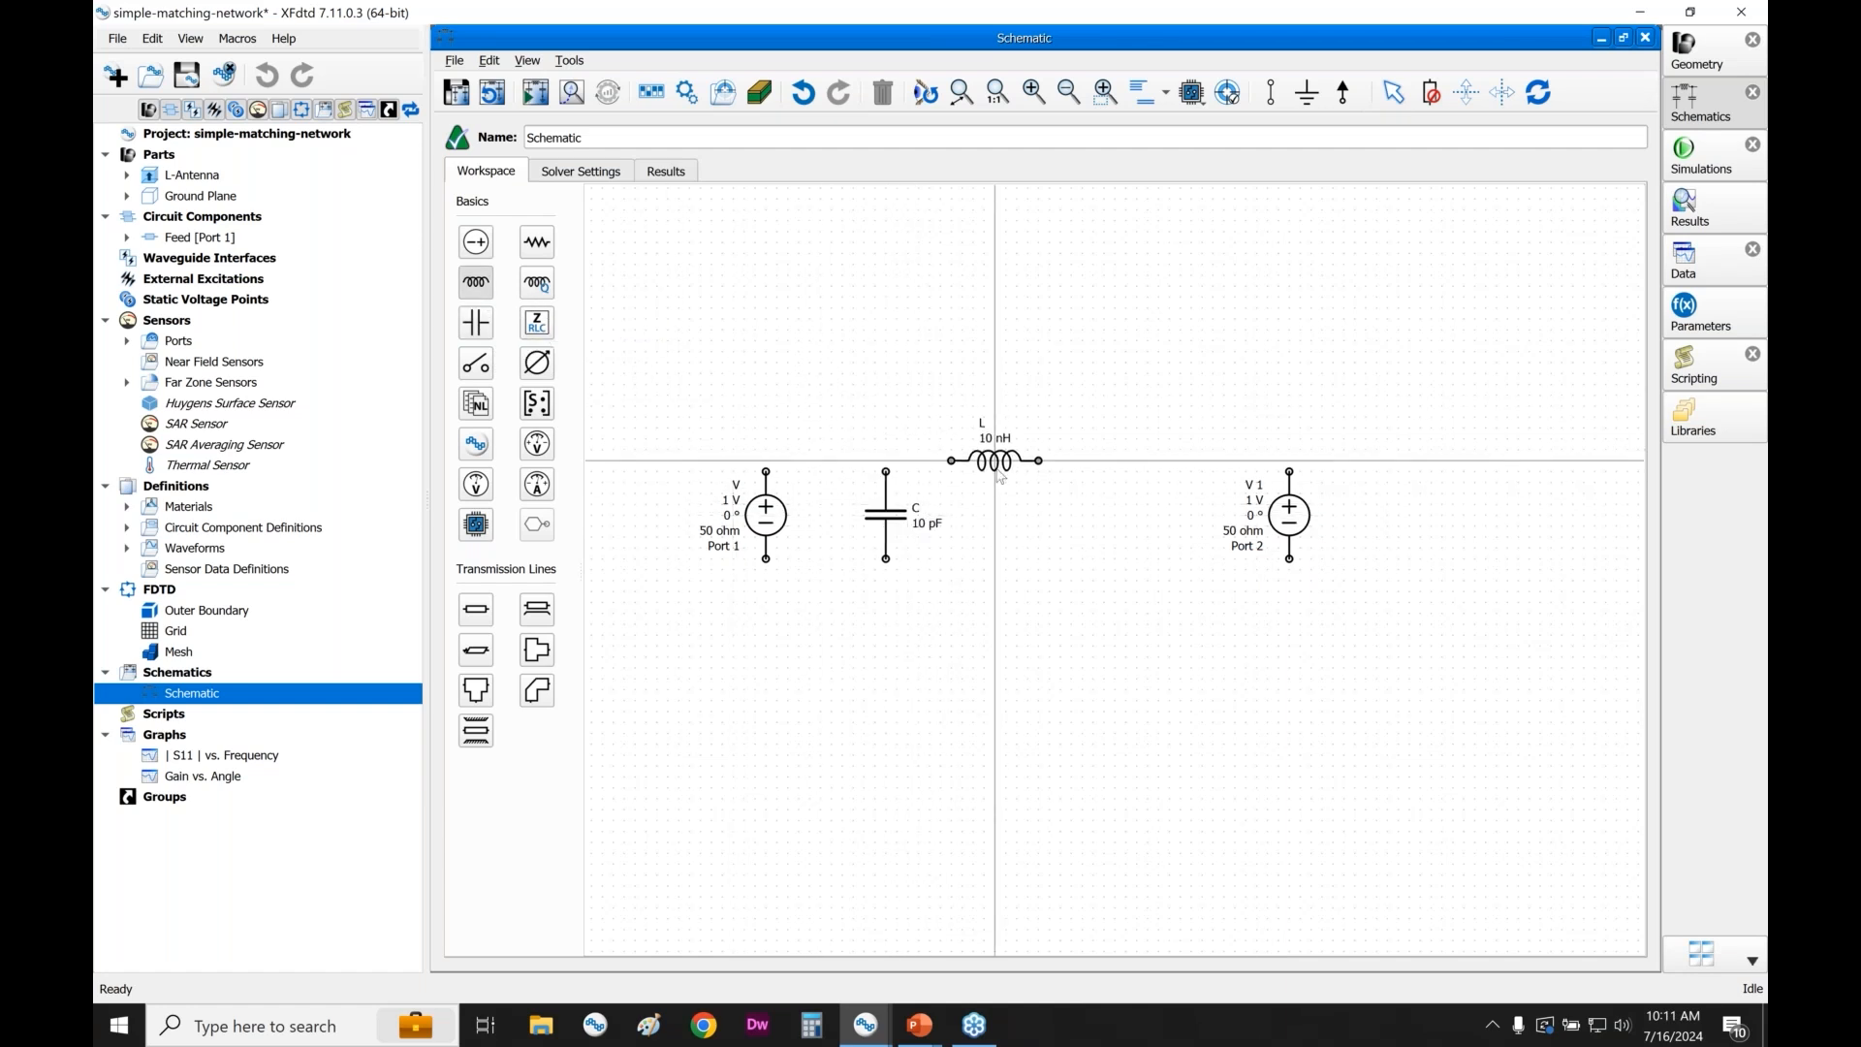
click(1015, 474)
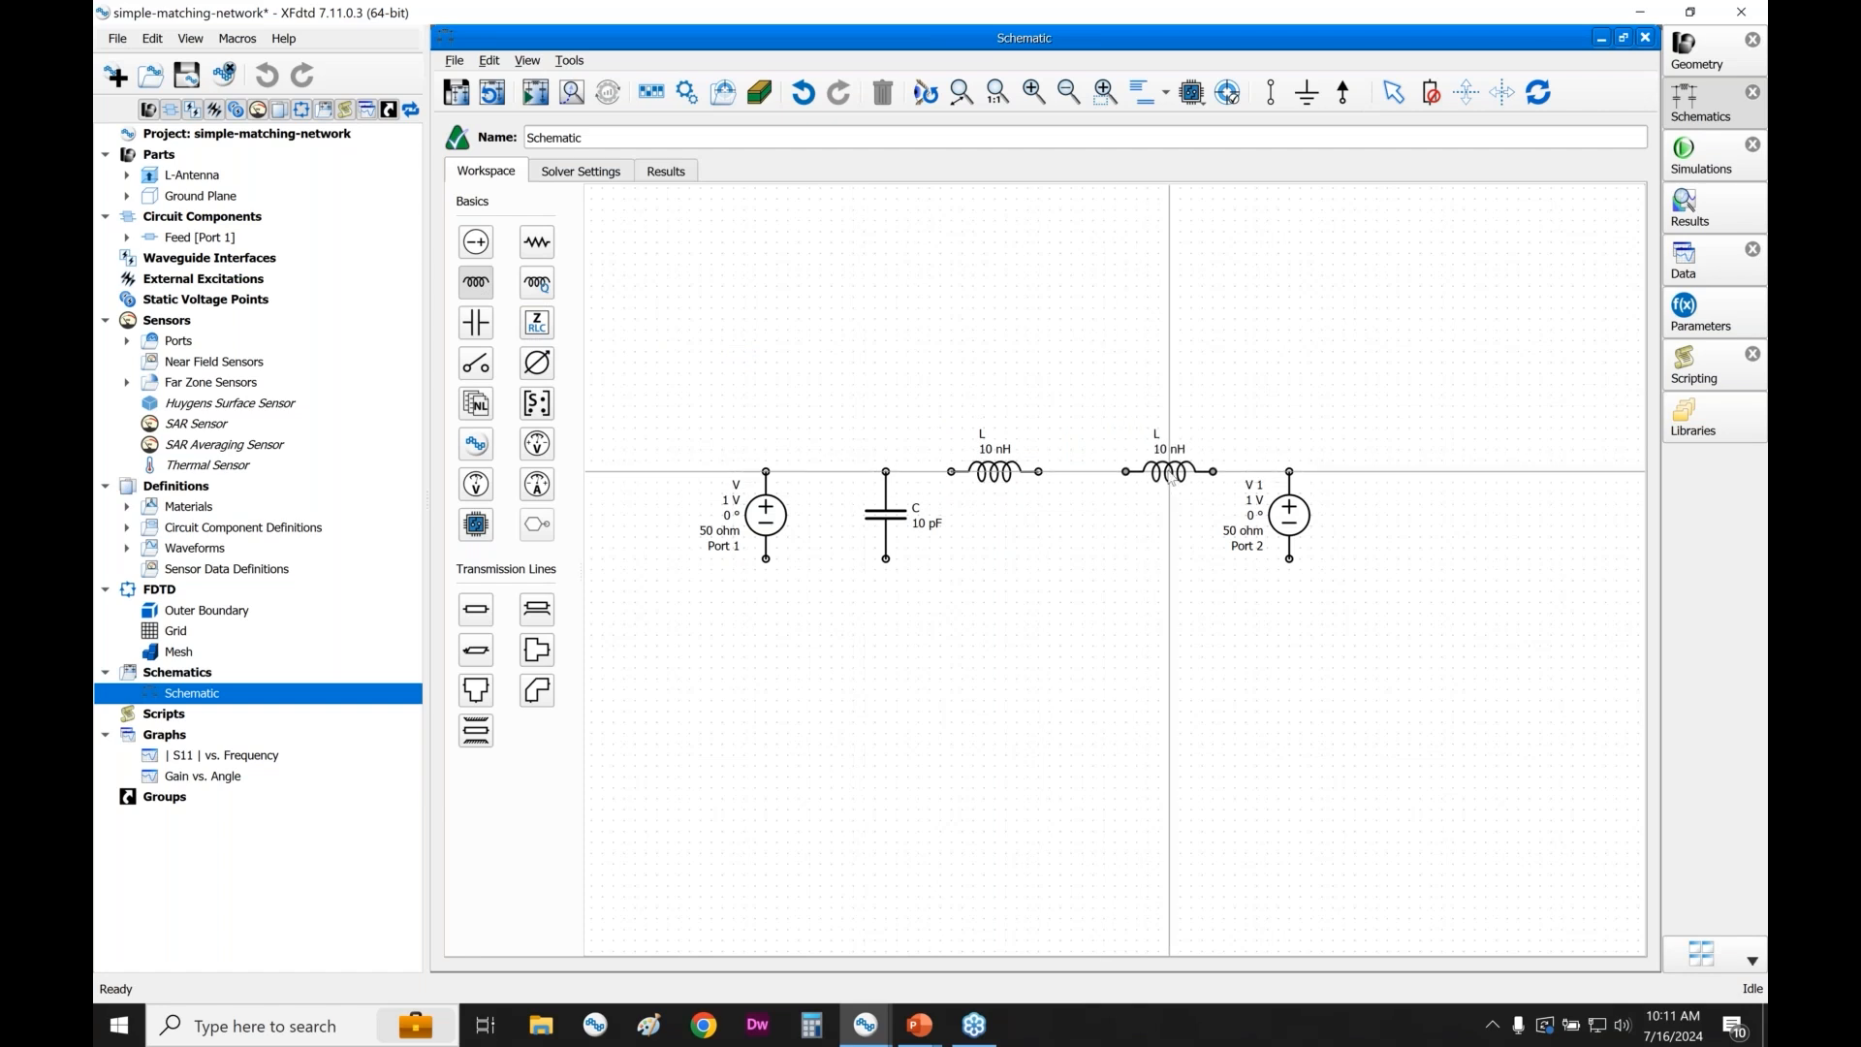
click(1171, 474)
key(ctrl+r)
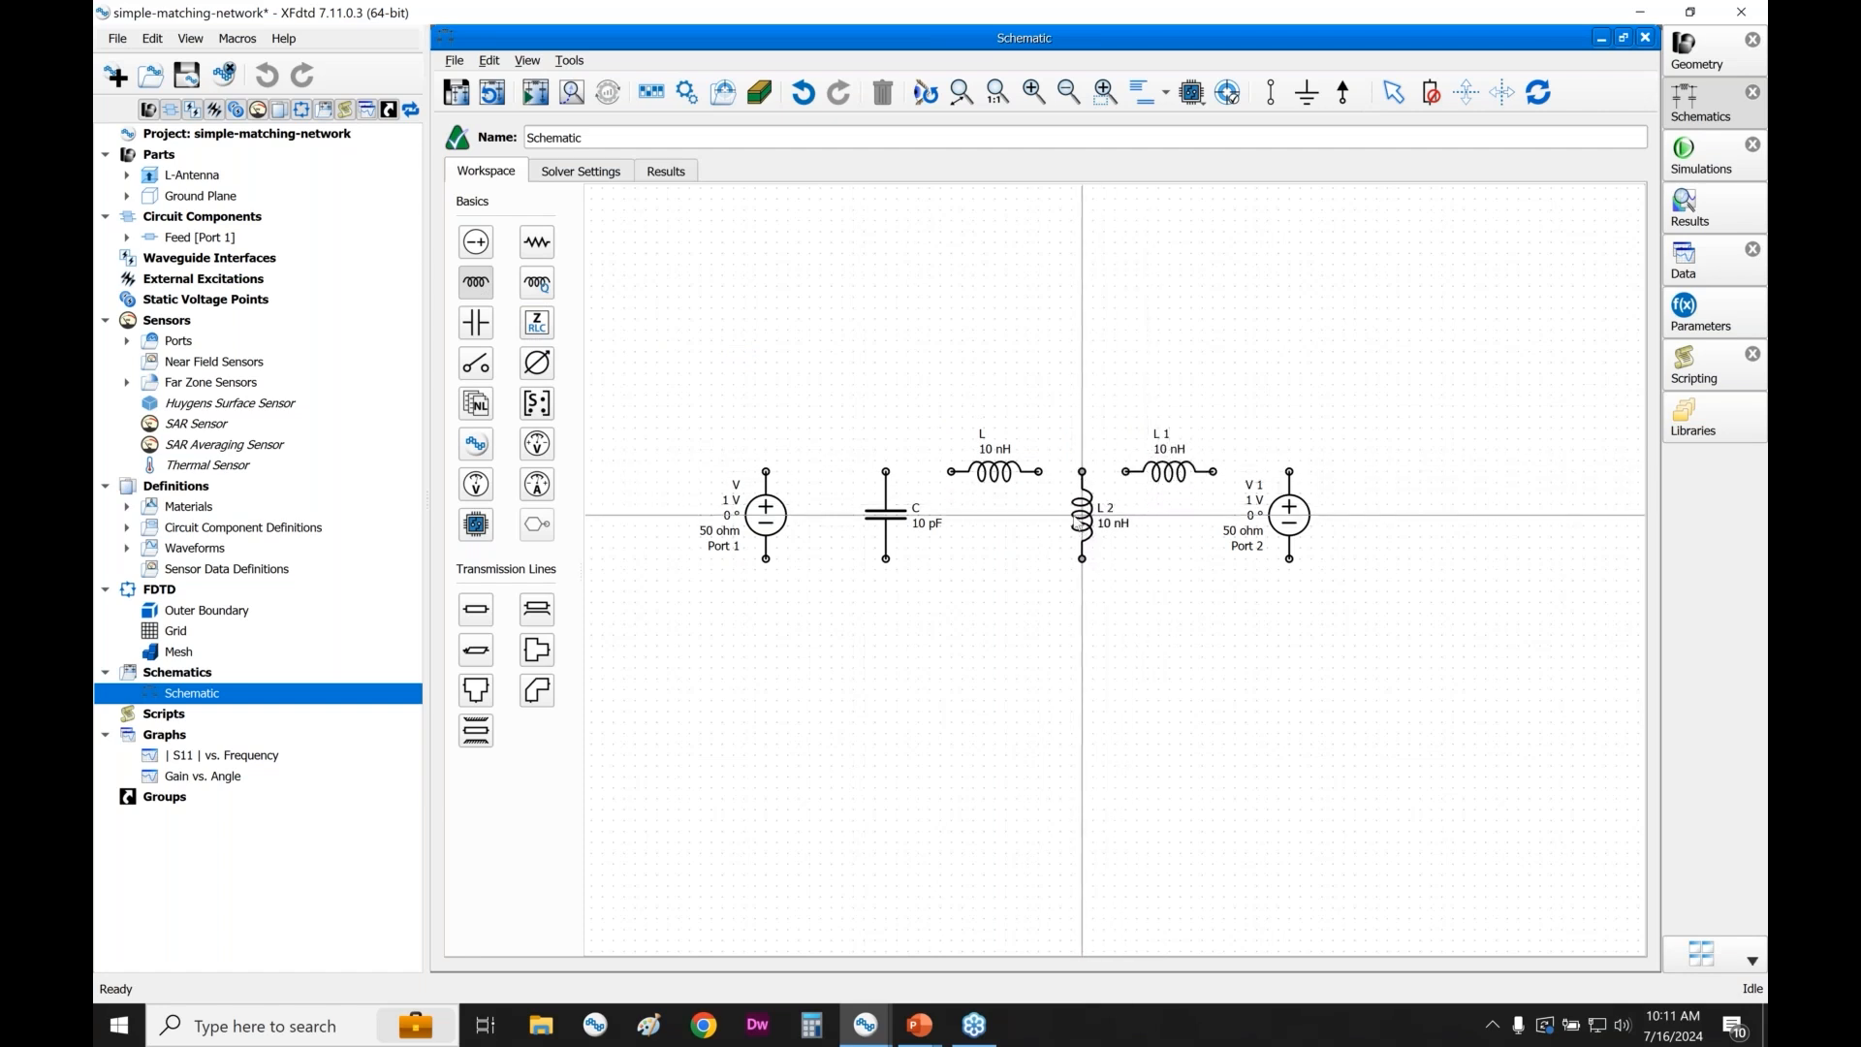
click(1082, 524)
key(Escape)
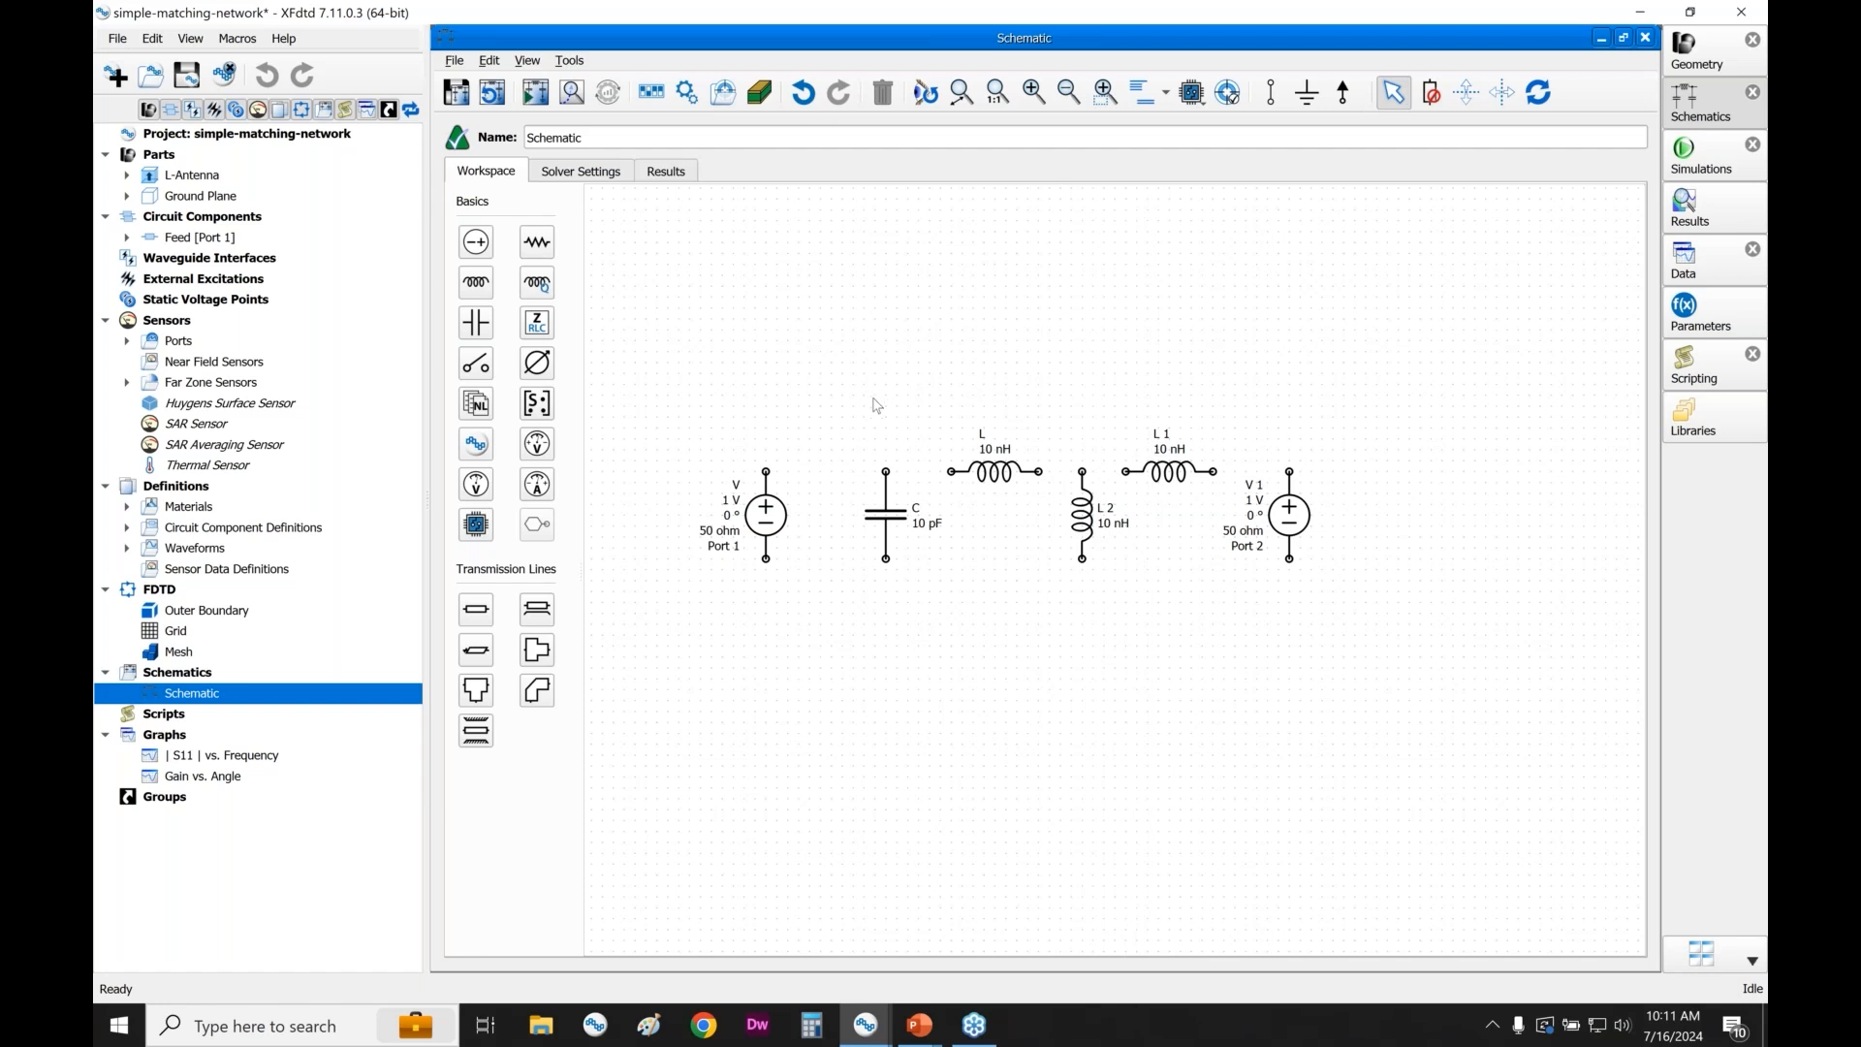
- Wire the upper terminals from the first source past the capacitor and through both horizontal inductors to the second source
key(w)
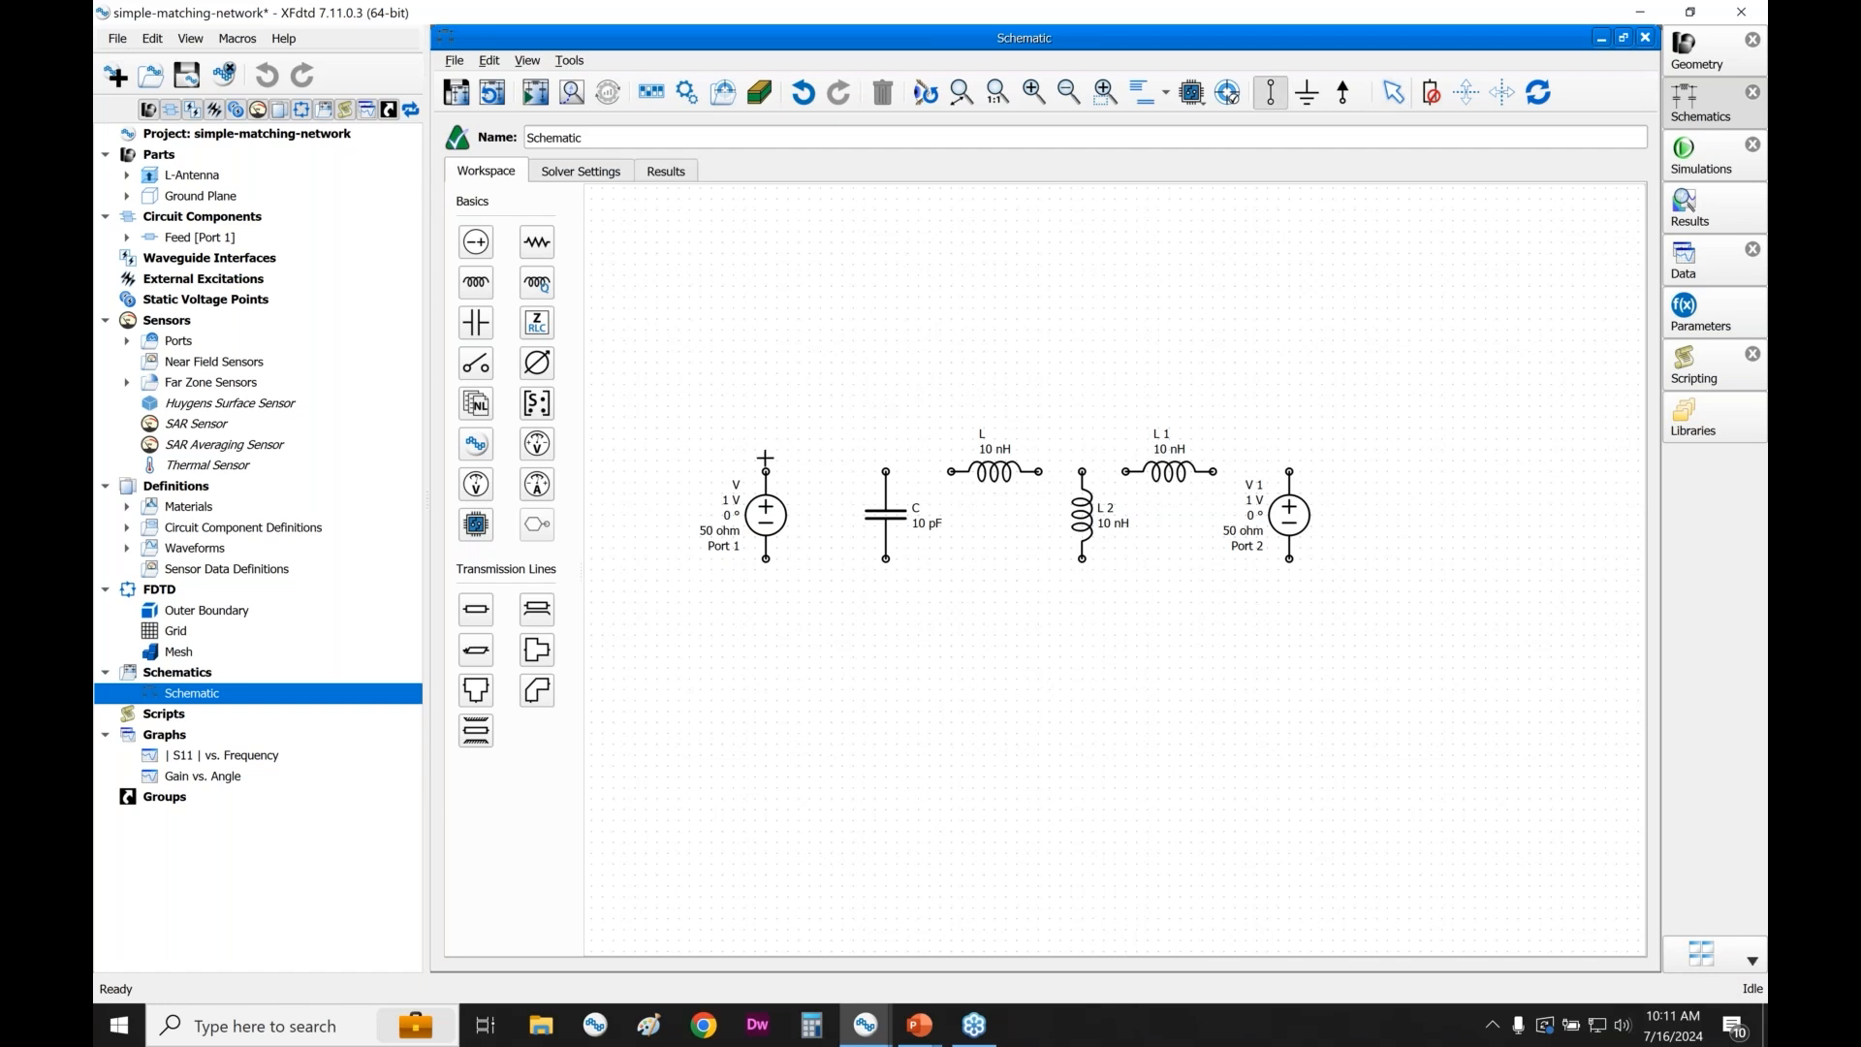
click(766, 471)
click(949, 471)
click(1038, 471)
click(1125, 471)
click(1213, 471)
click(1290, 472)
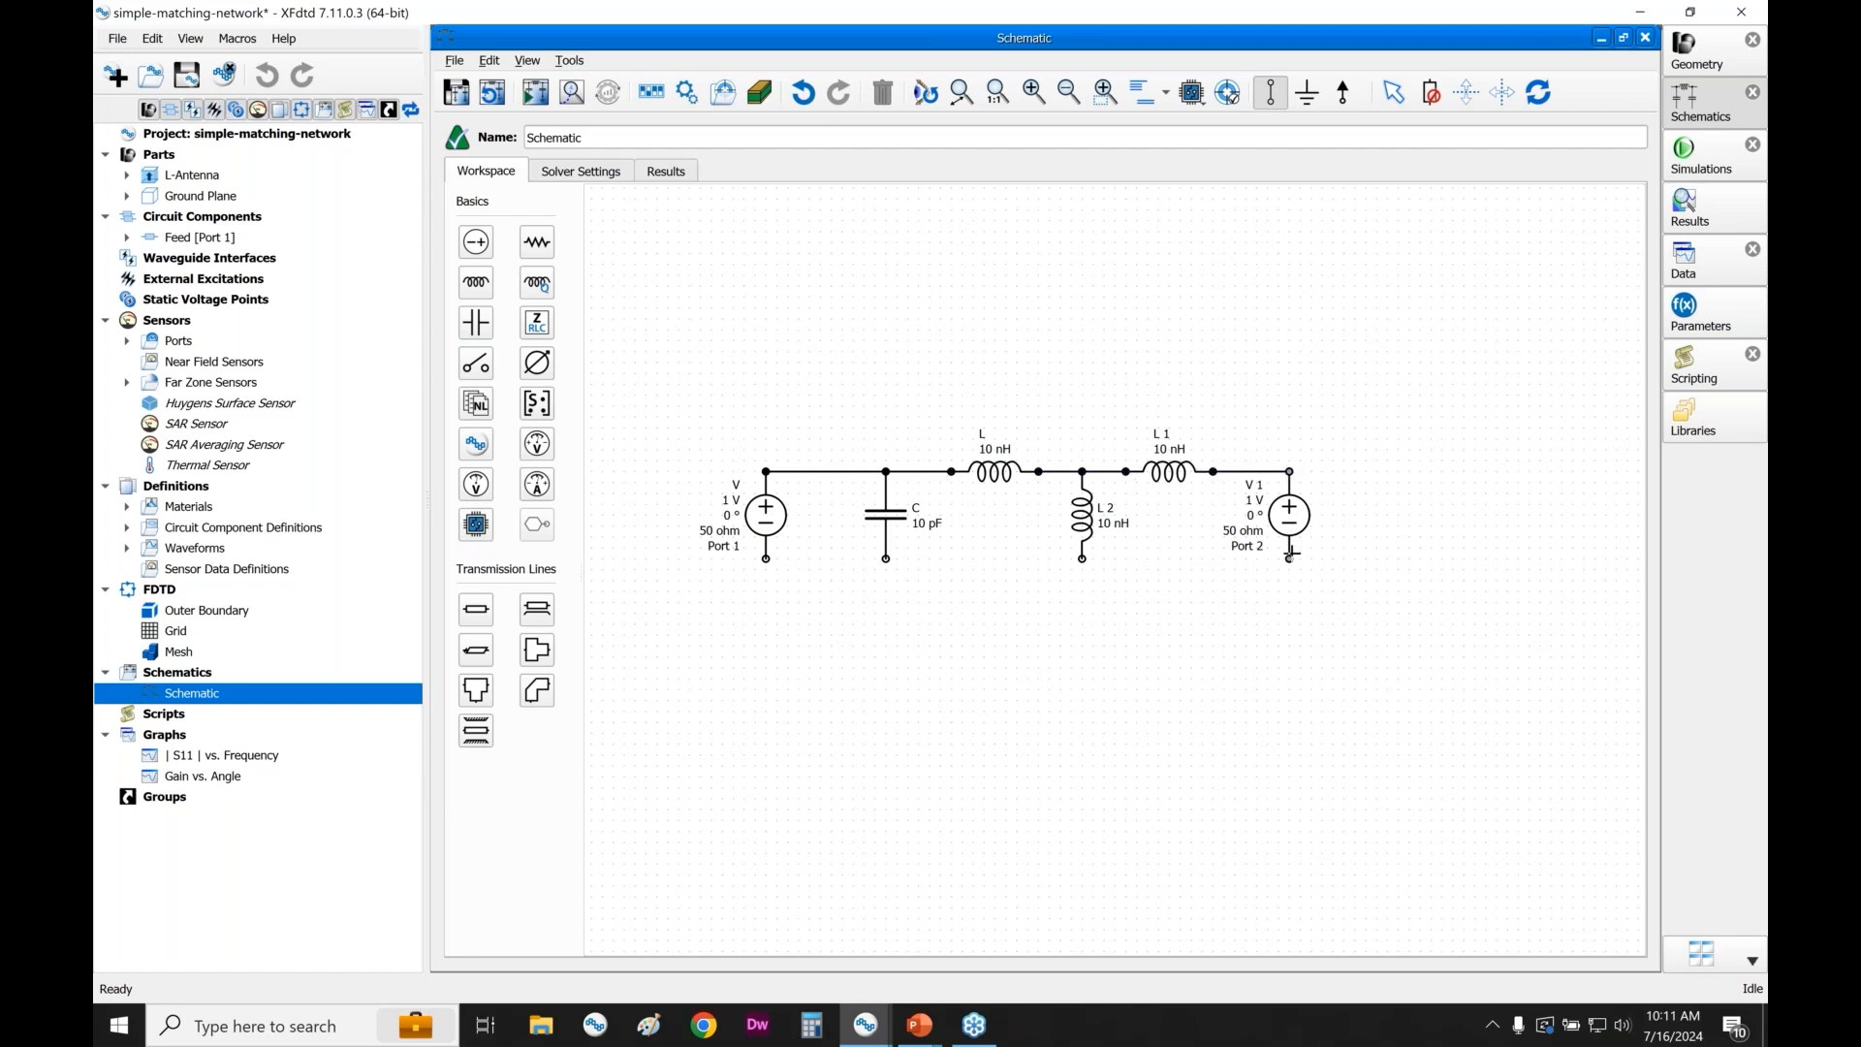
- Wire the lower terminals of both sources, the capacitor and the vertical inductor together, and attach a ground below the capacitor
click(1289, 558)
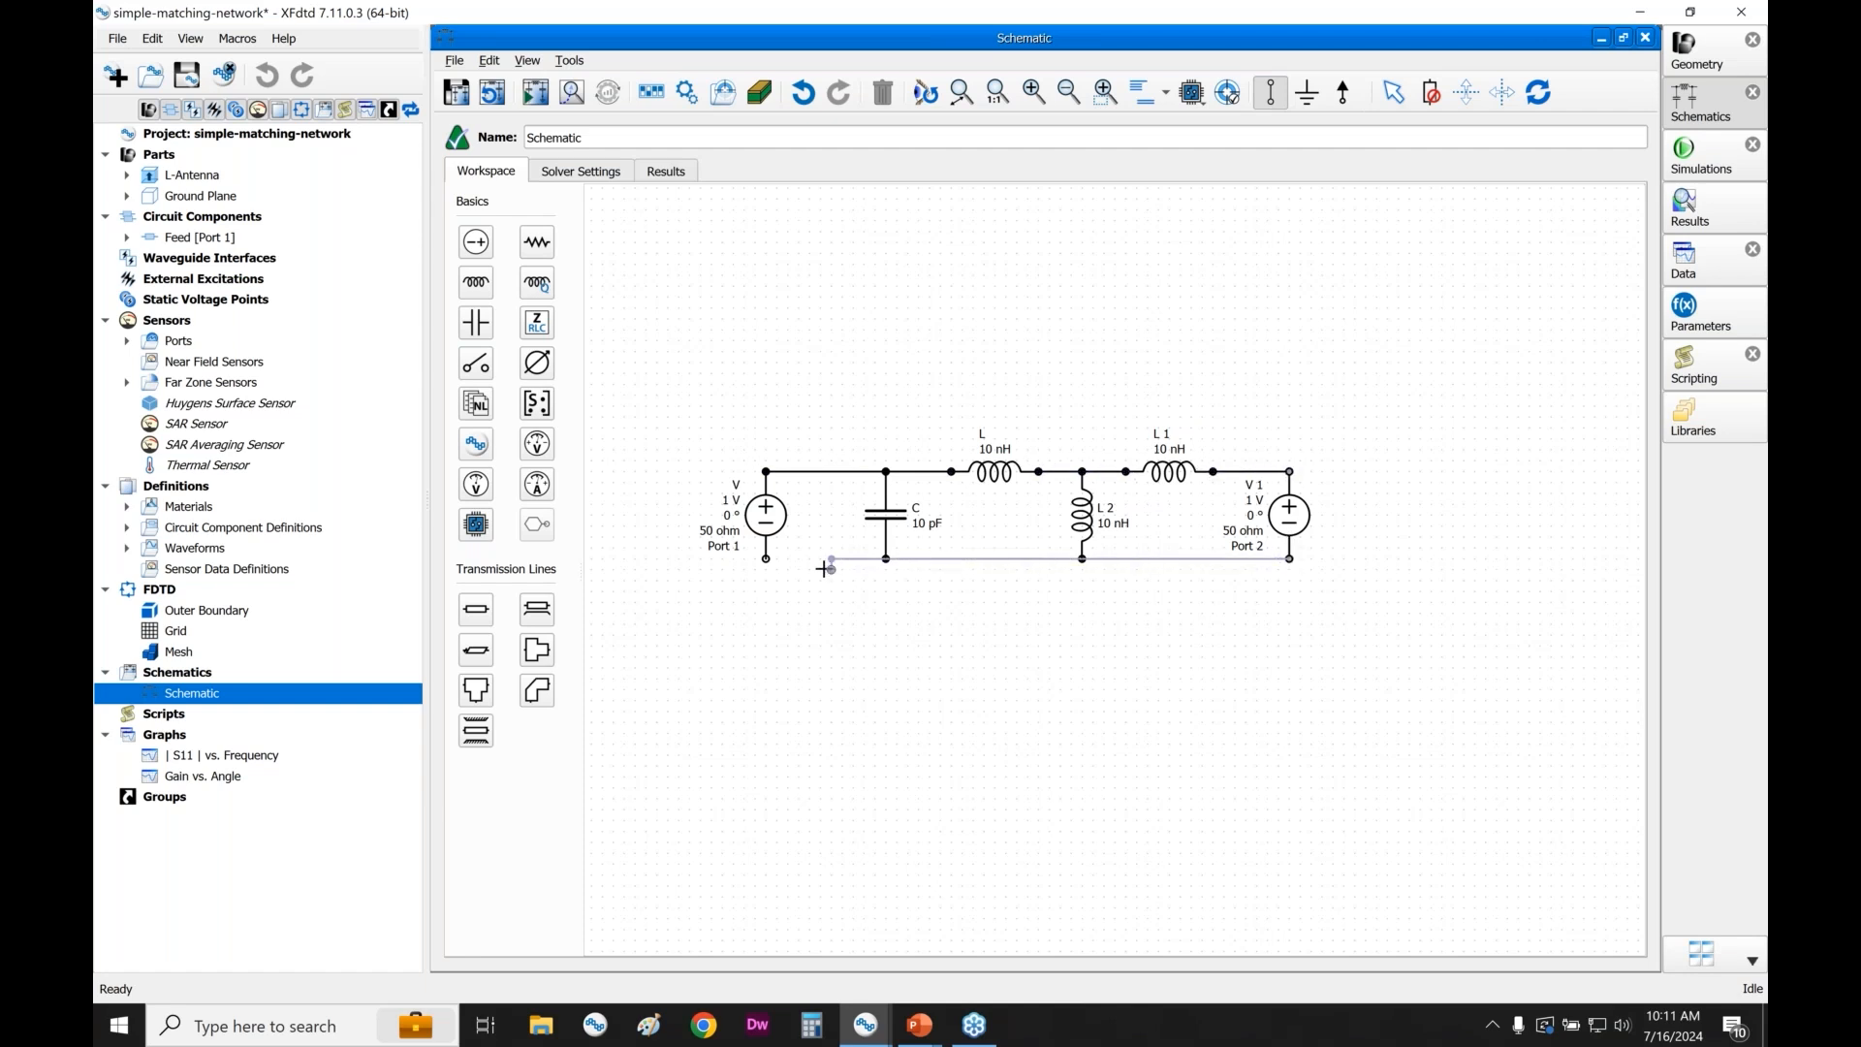
click(766, 558)
key(Escape)
key(g)
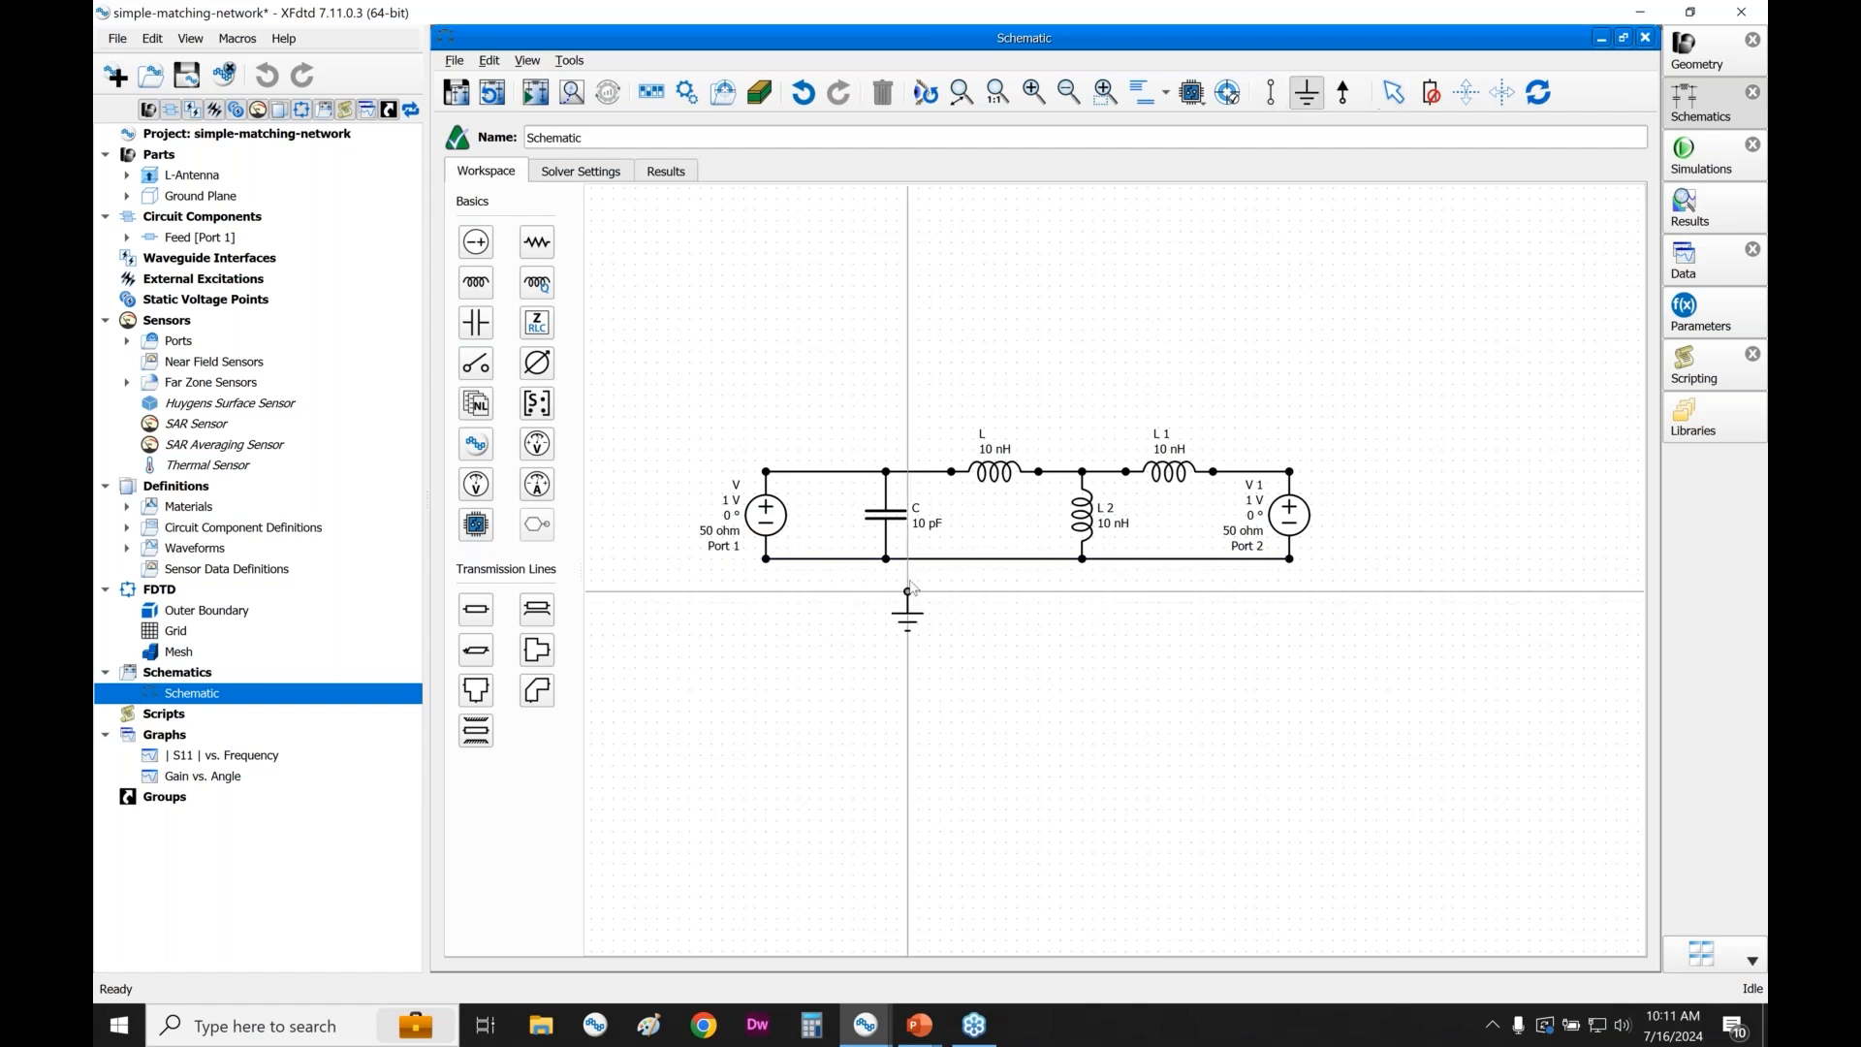
click(911, 622)
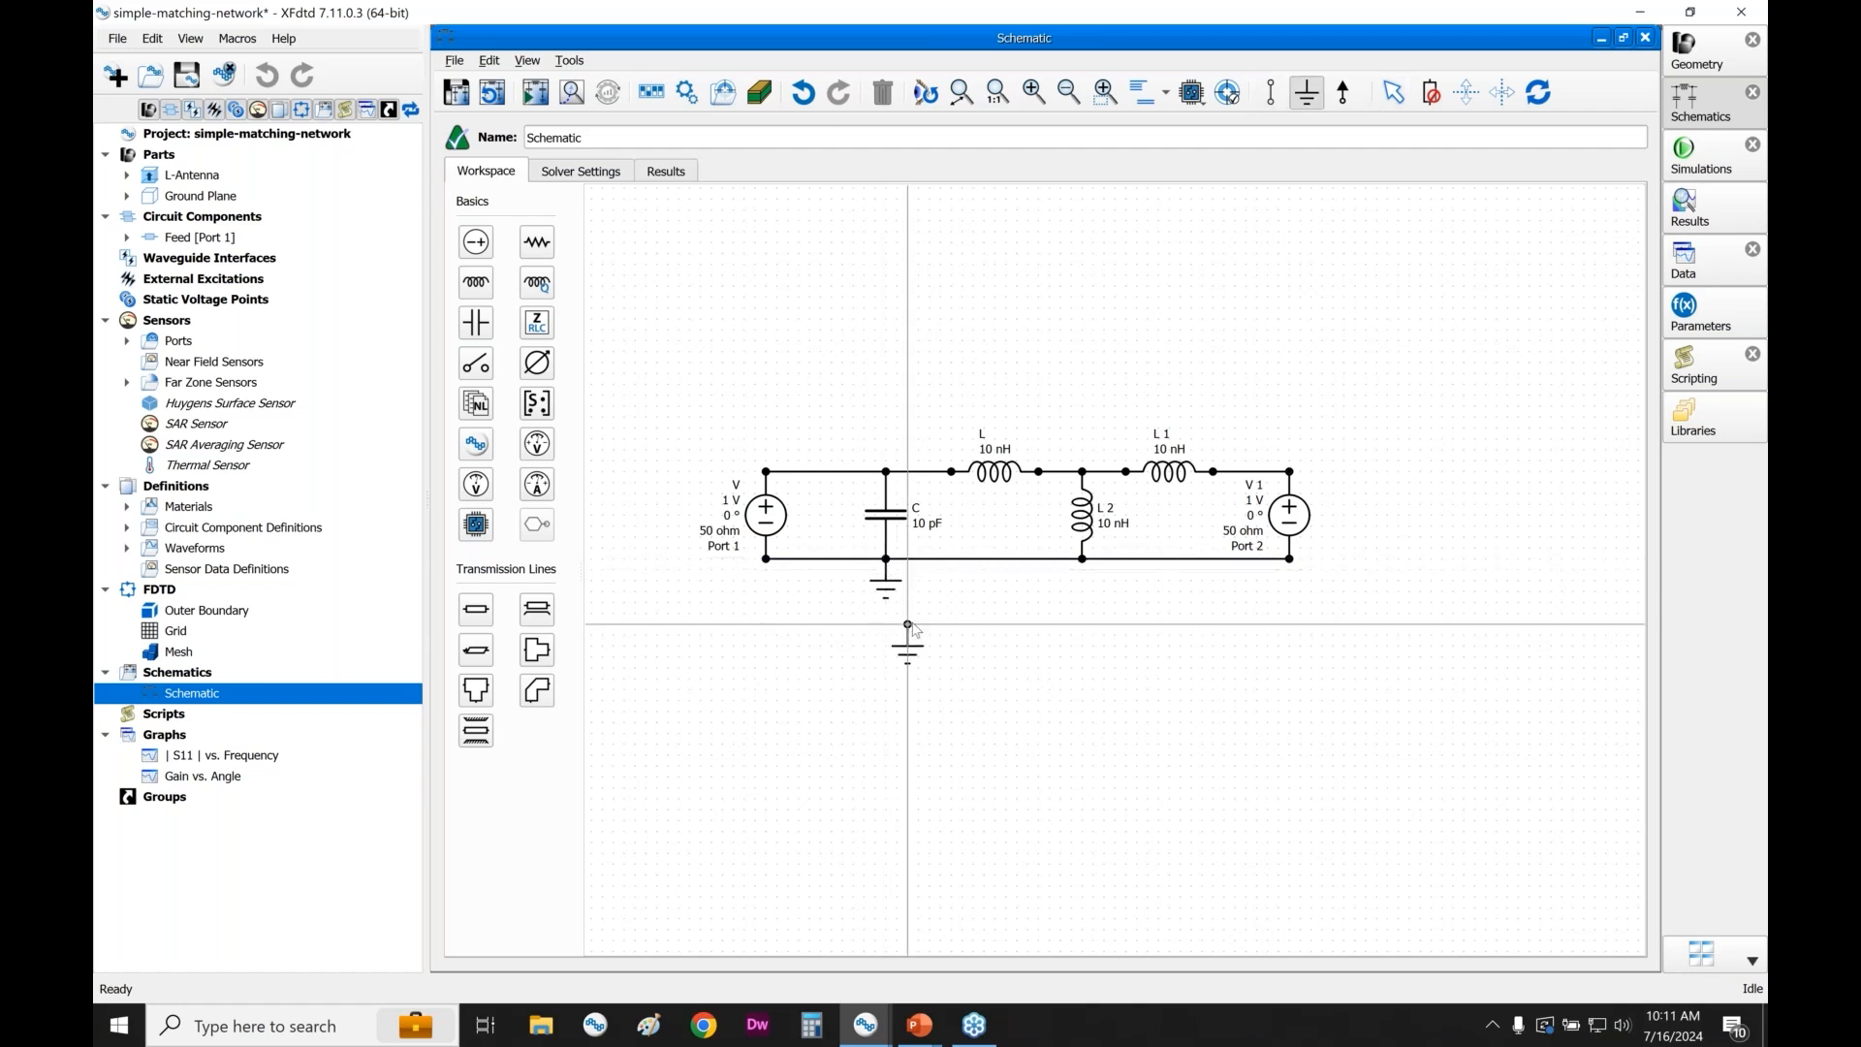
key(Escape)
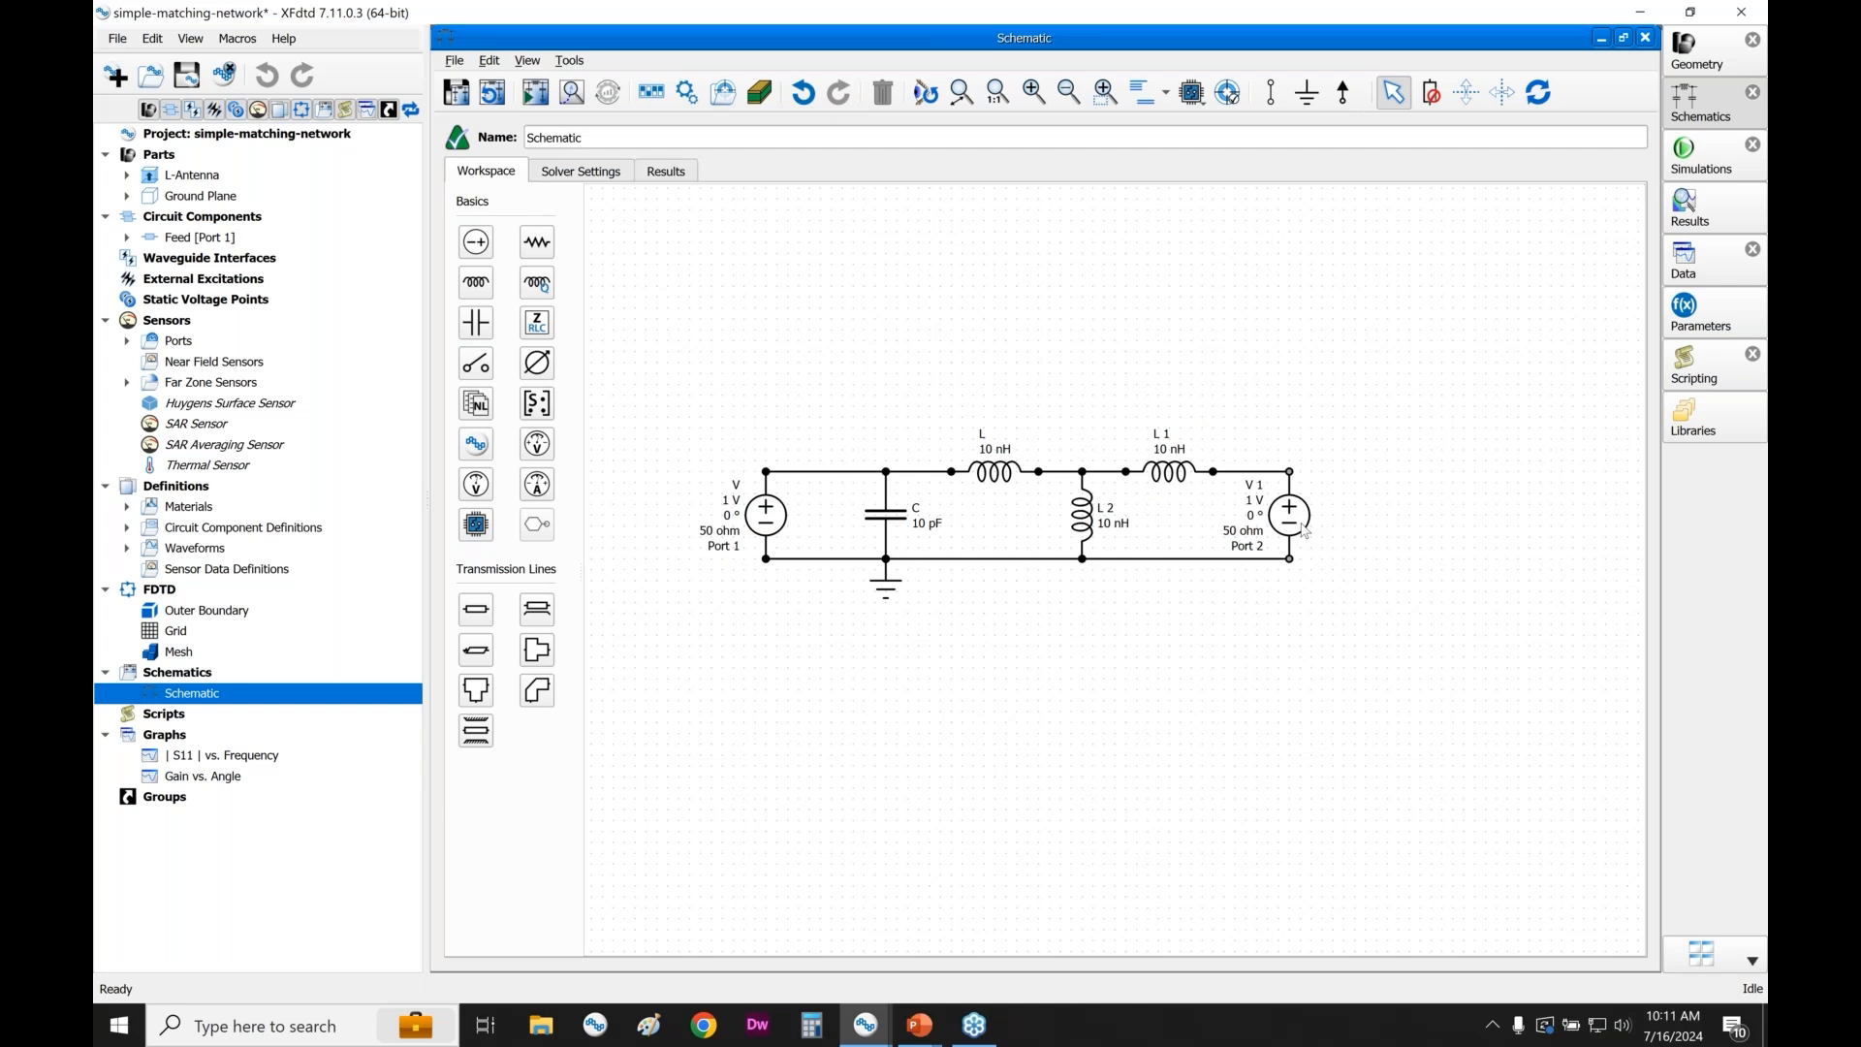
- Run the circuit analysis of the schematic and filter its results to S-Parameters
click(536, 94)
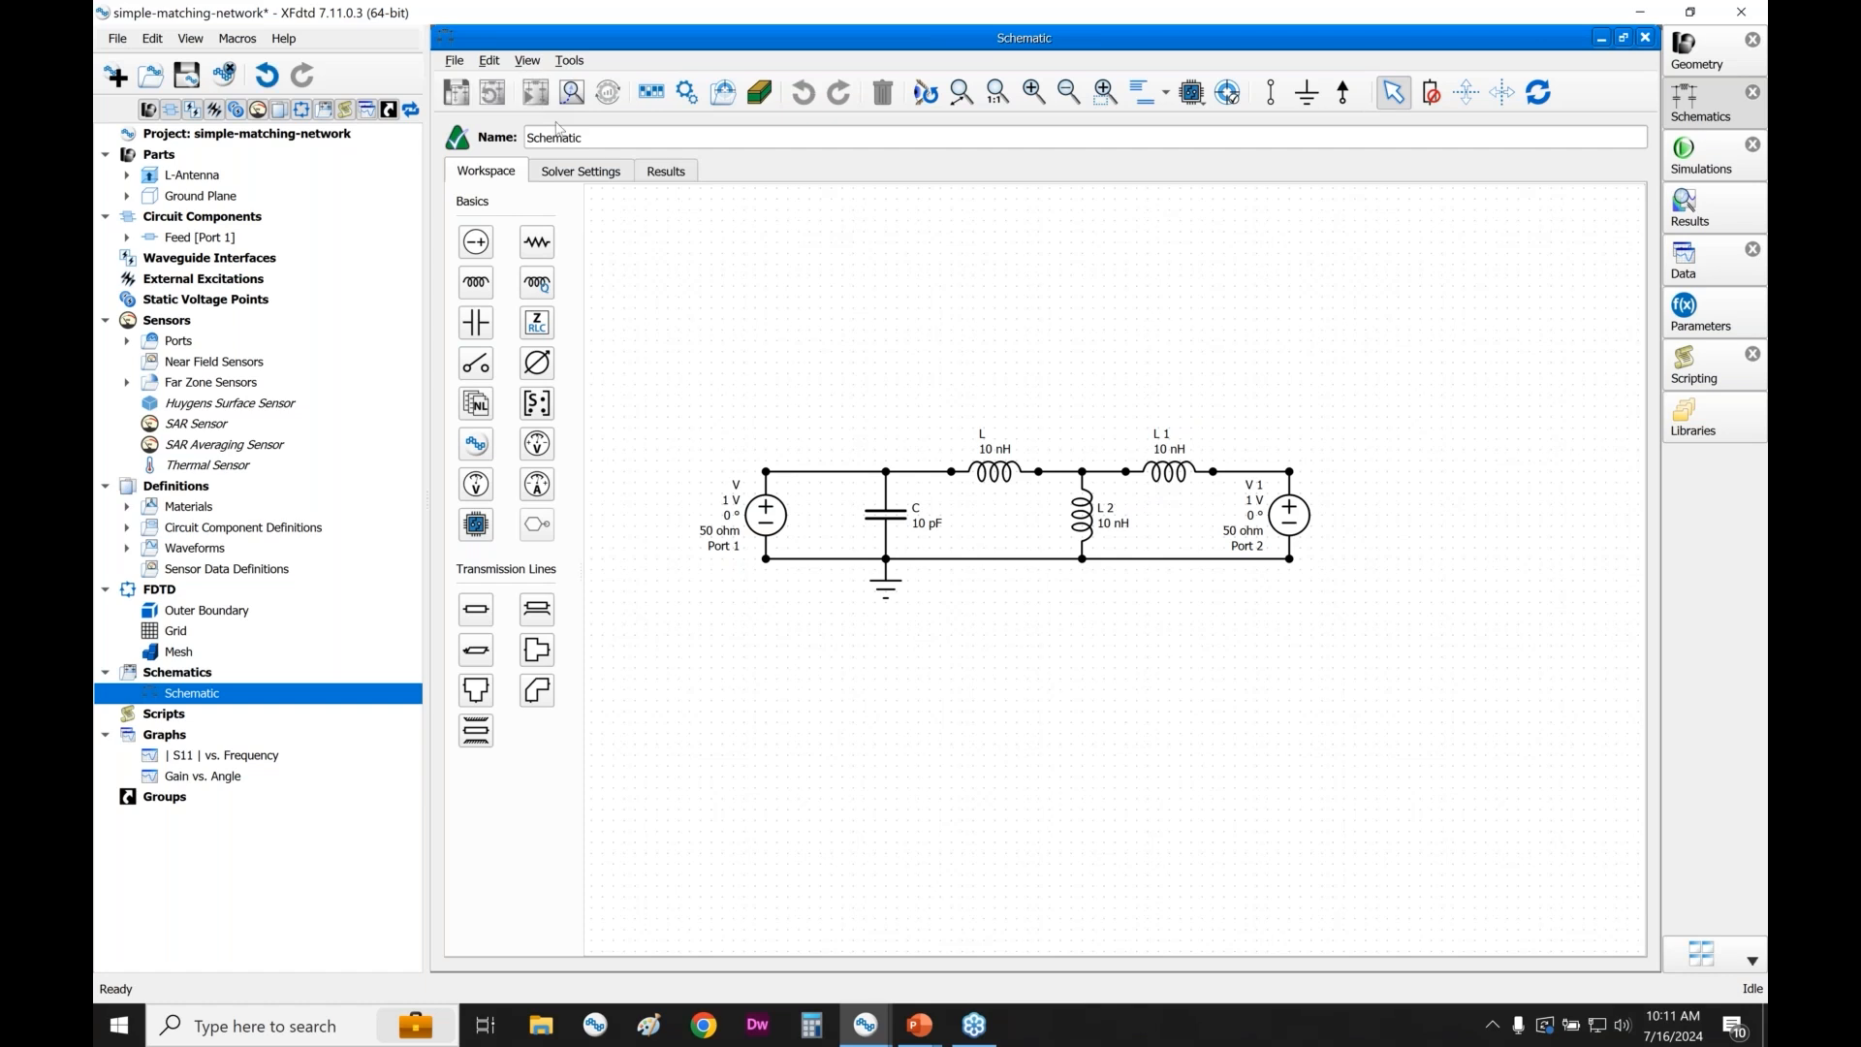
click(669, 173)
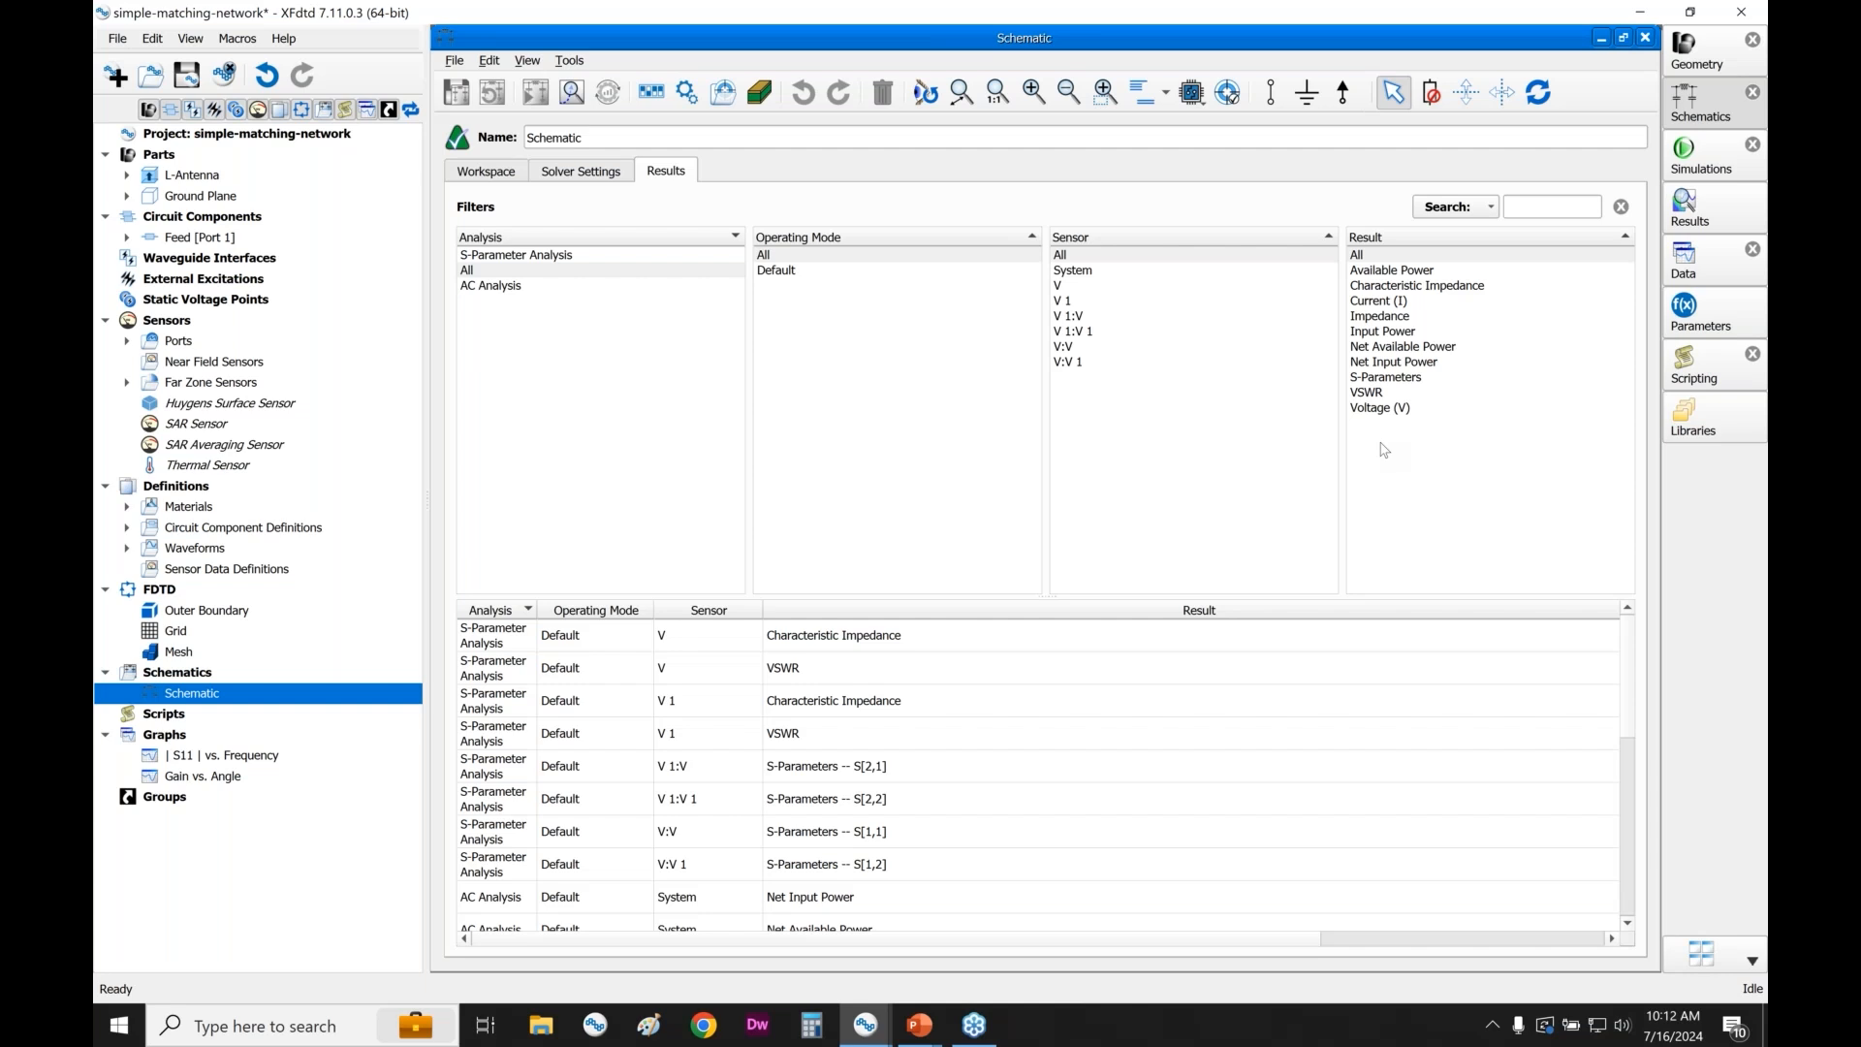
click(1387, 385)
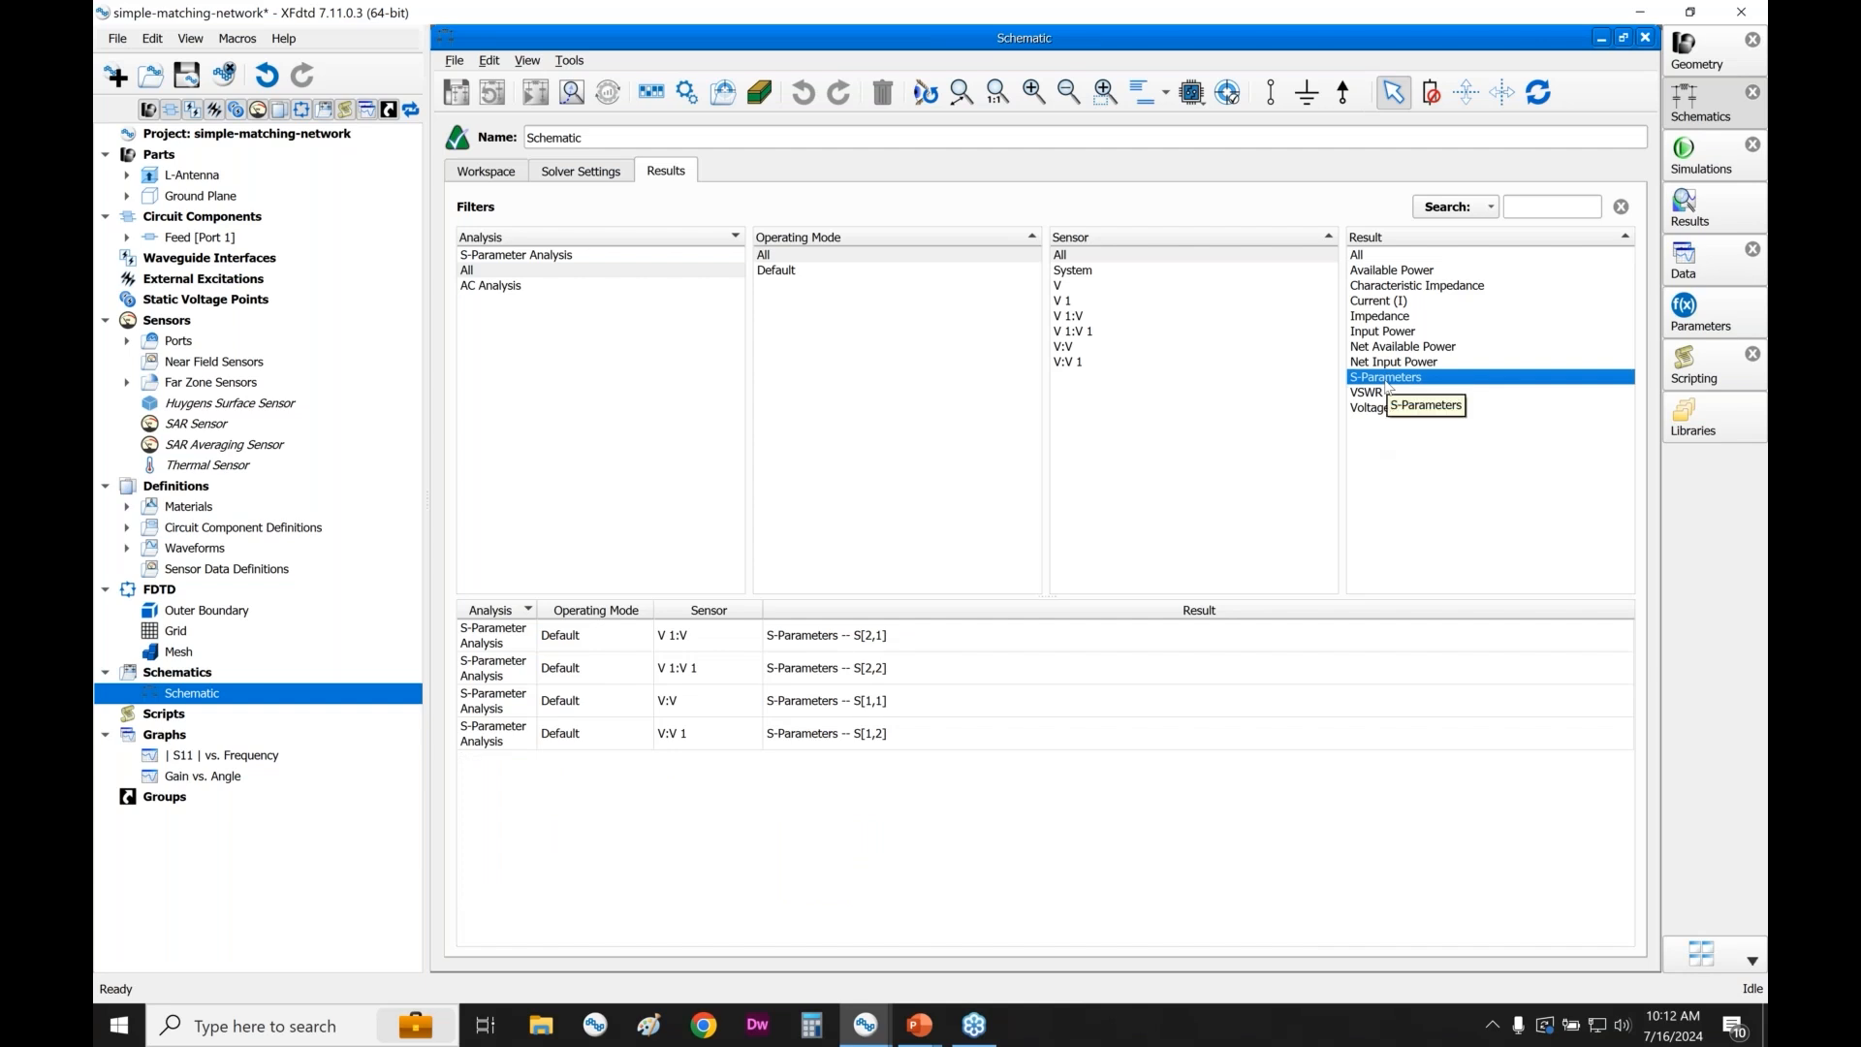
- Plot the S[1,1] result as an XY magnitude curve on the | S11 | vs. Frequency graph and return to the schematic workspace
click(904, 705)
right_click(904, 705)
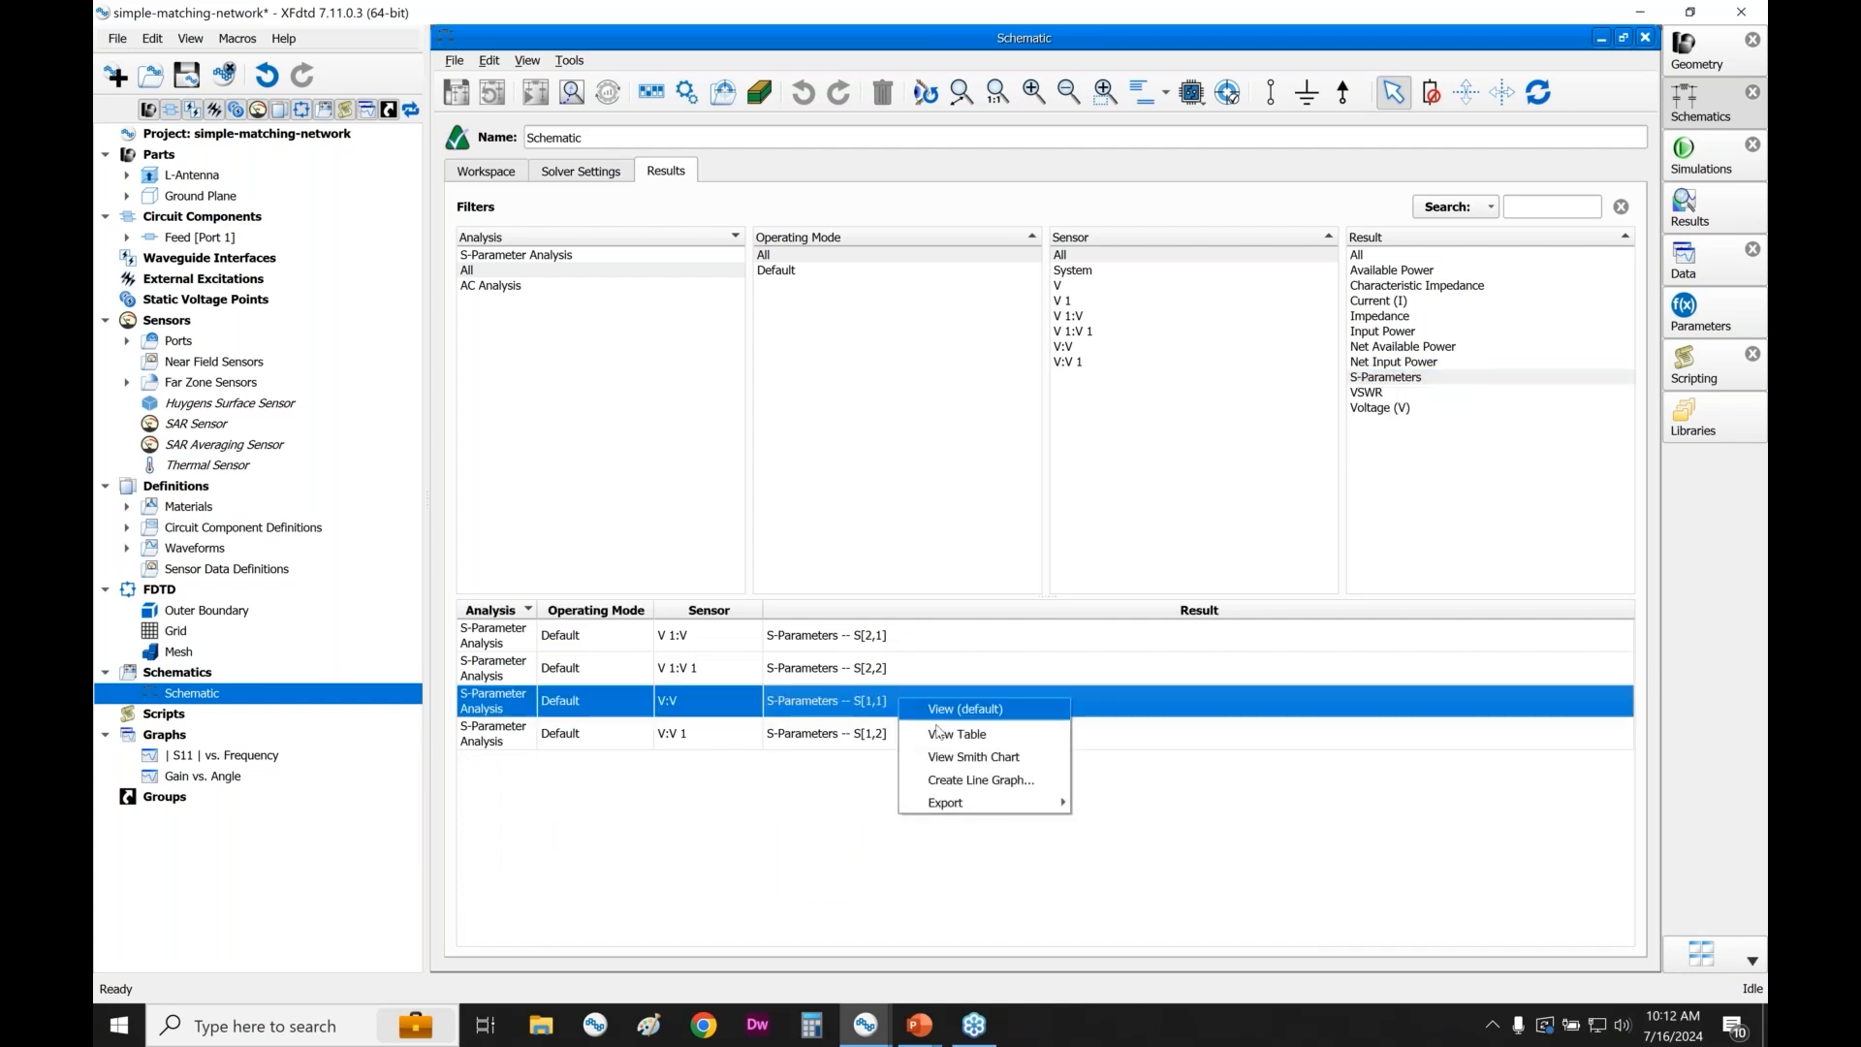
click(974, 781)
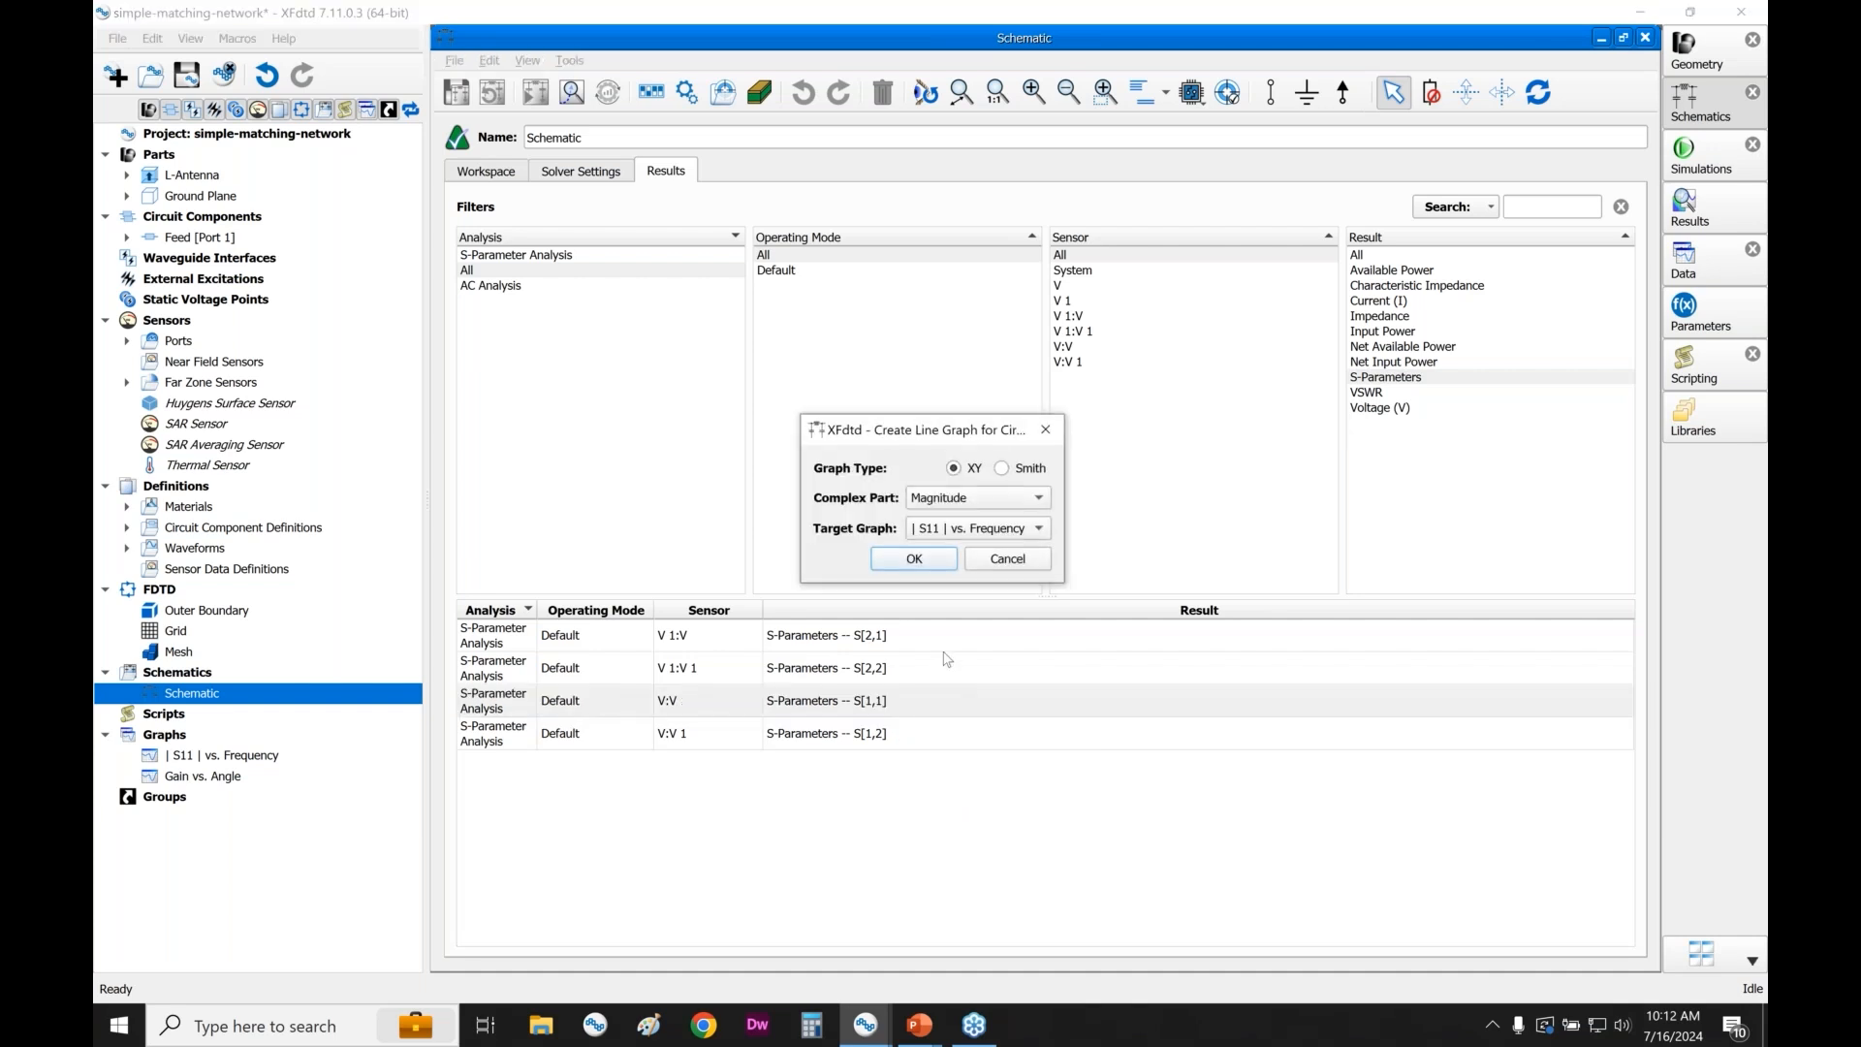
click(914, 560)
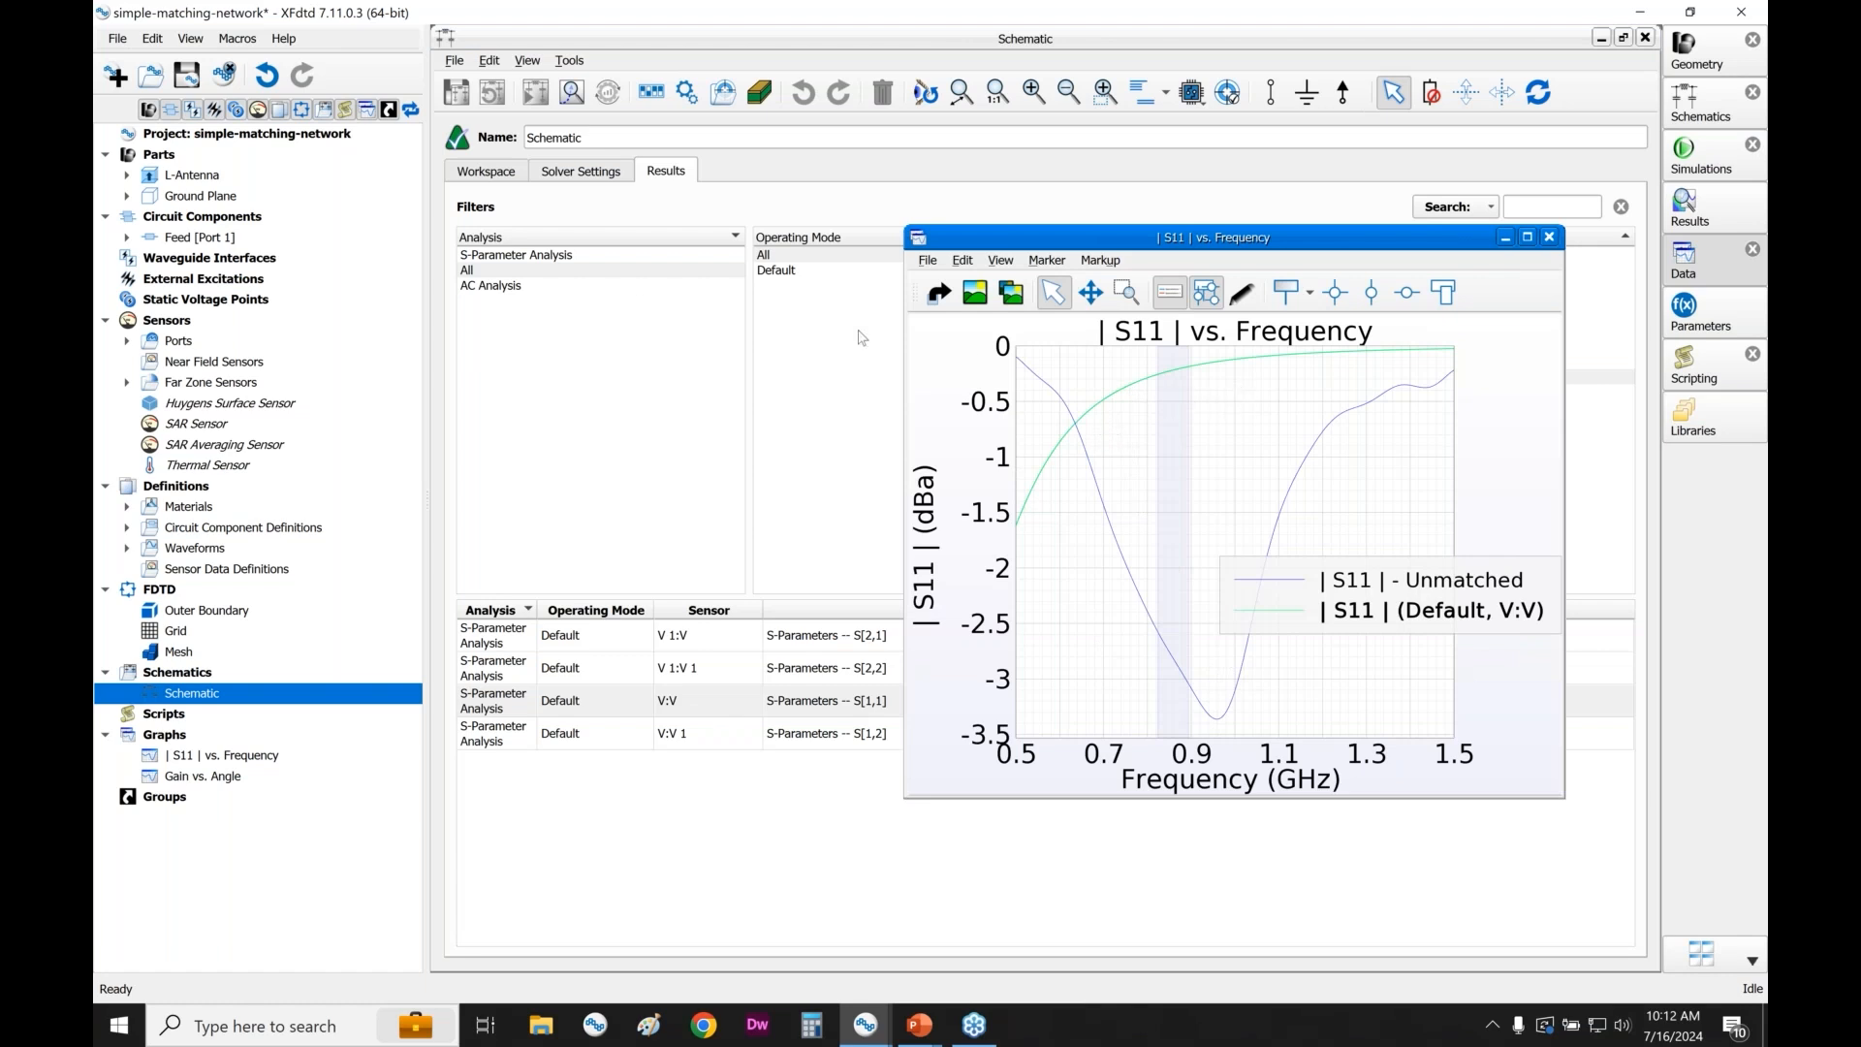
click(494, 171)
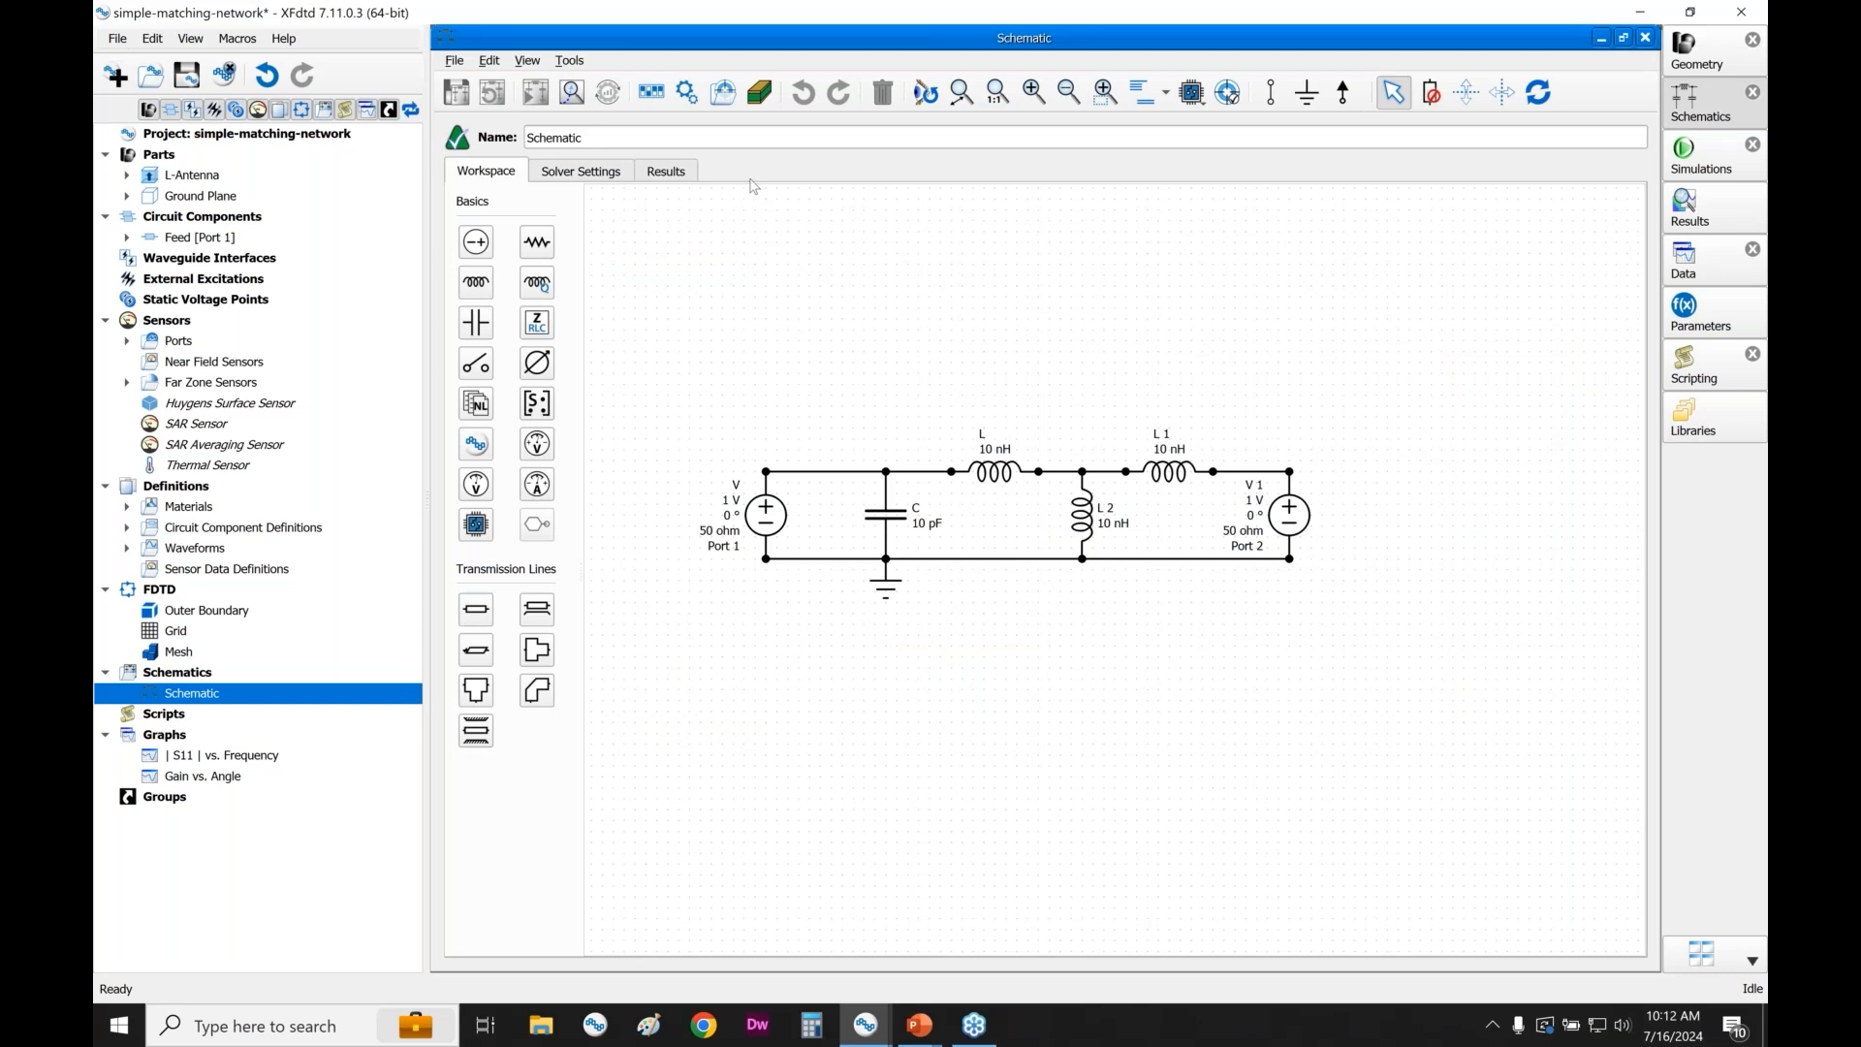
- Add a design goal based on the S-Parameters S[1,1] result of the schematic
click(725, 94)
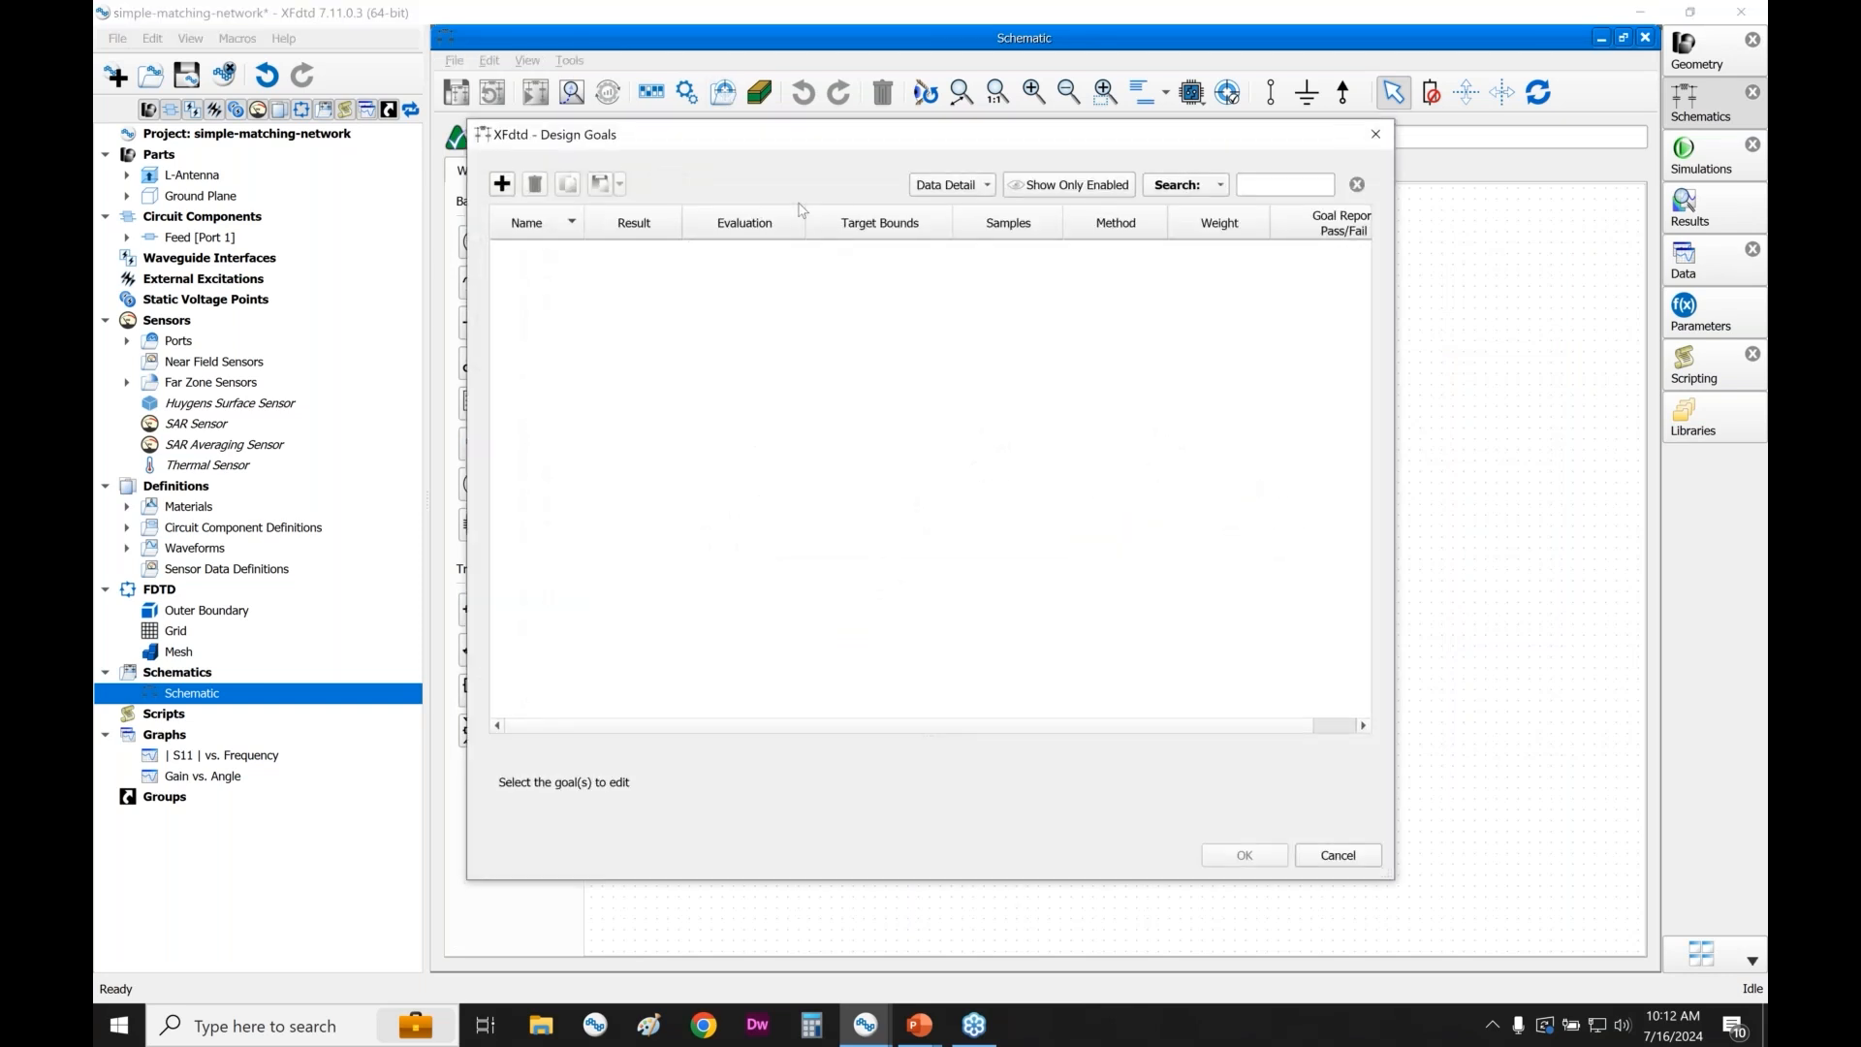
click(503, 184)
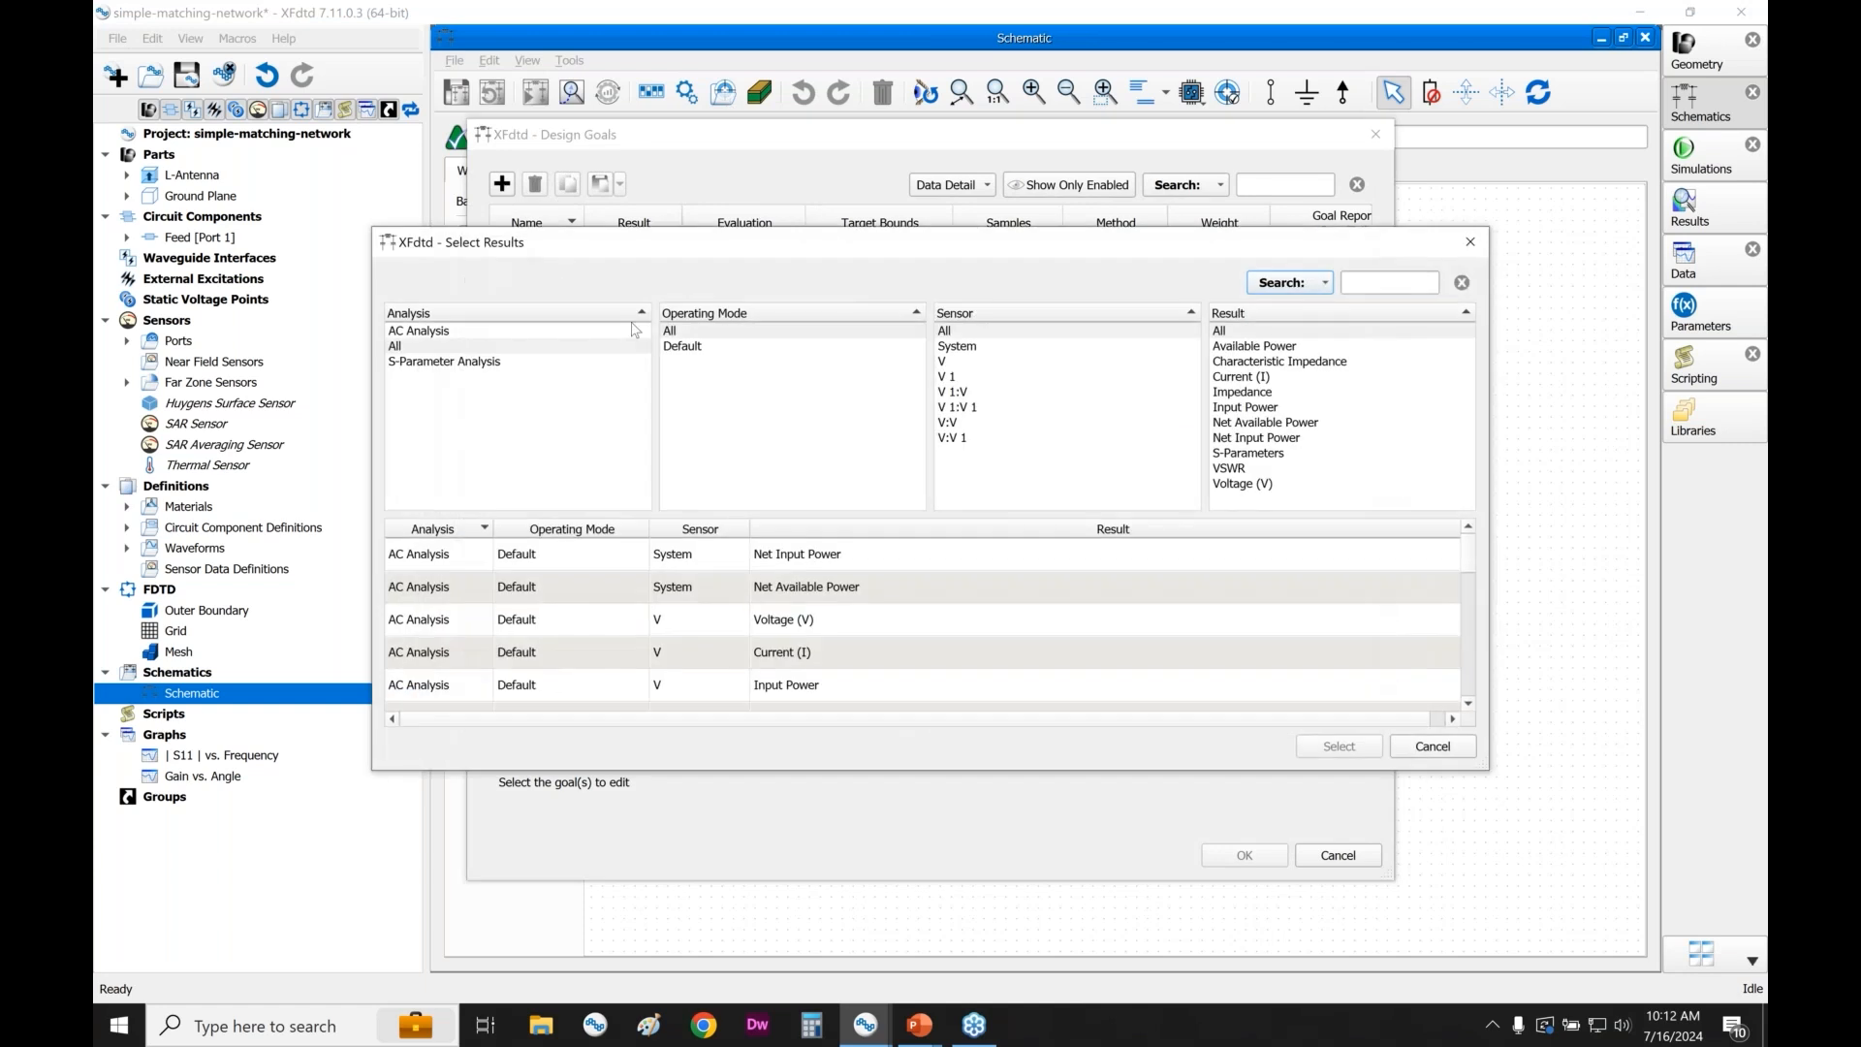
click(1225, 454)
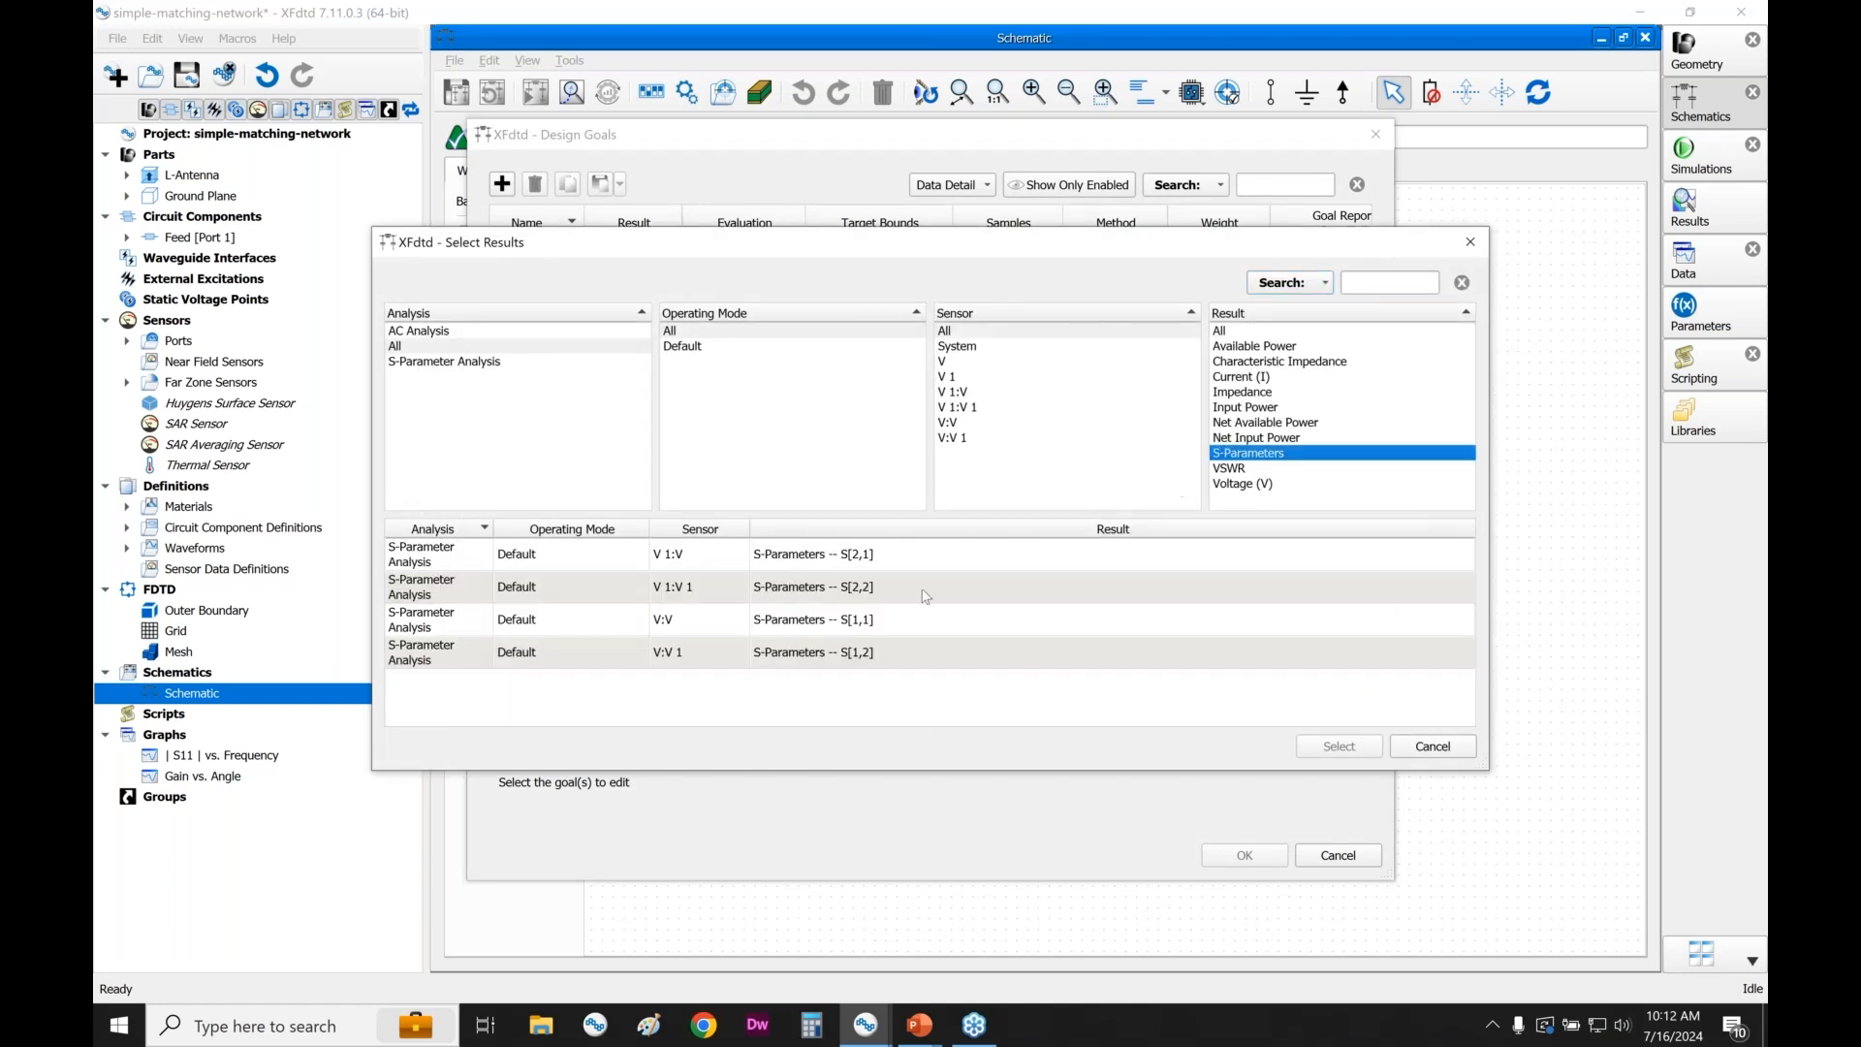
click(890, 628)
click(1342, 747)
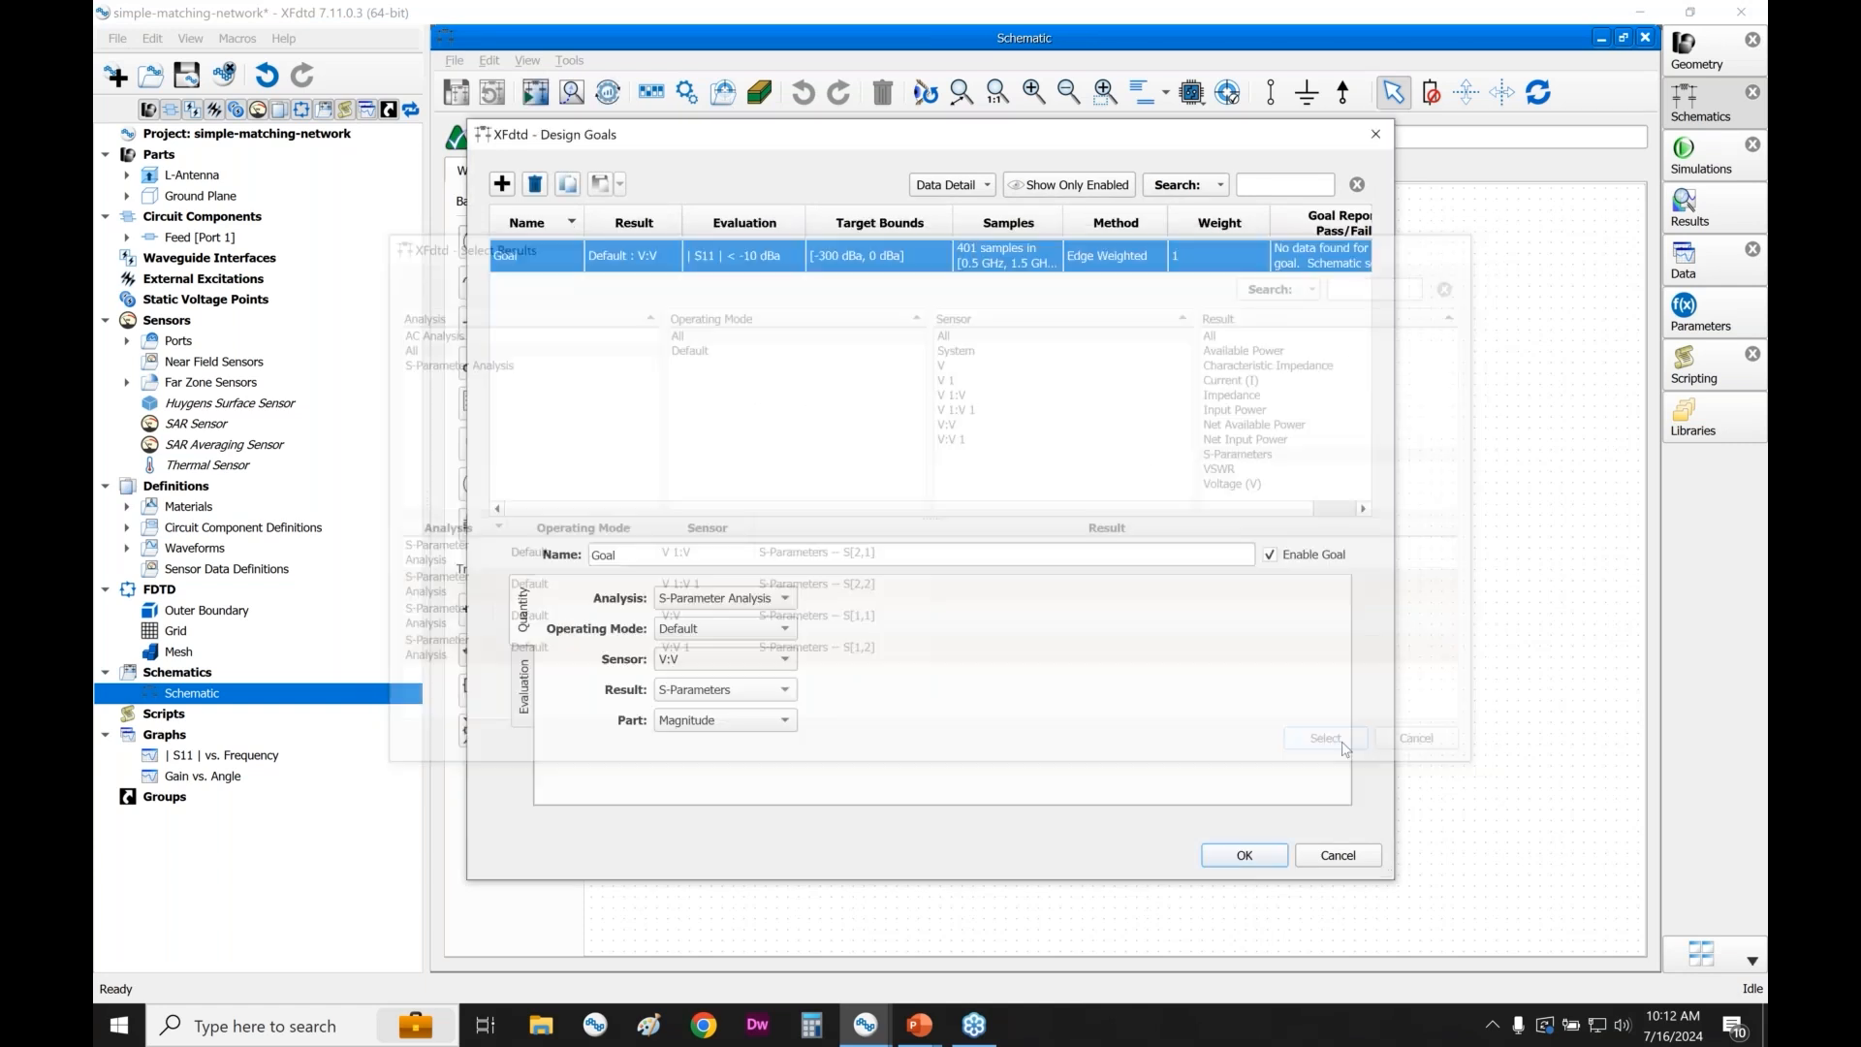
- Set the goal's evaluation sampling range to 0.83 GHz minimum and 0.88 GHz maximum, and accept the design goal
click(524, 719)
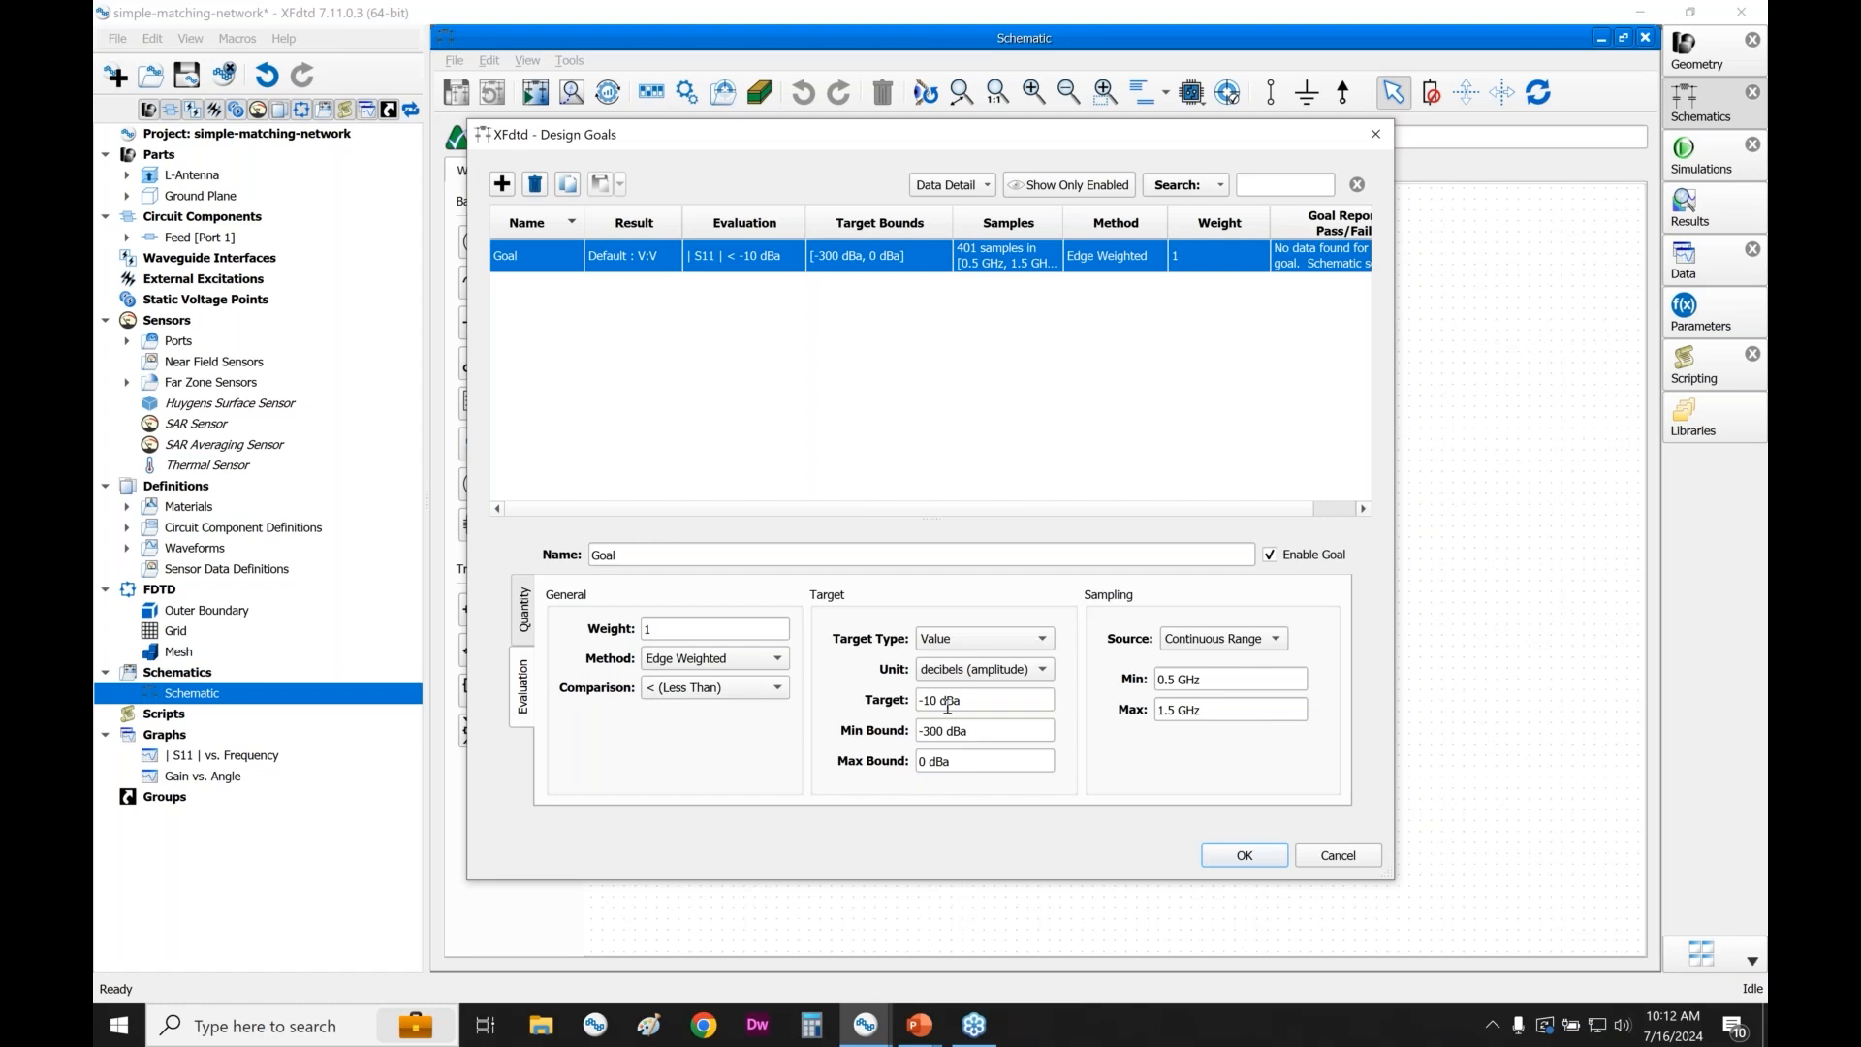
click(1224, 679)
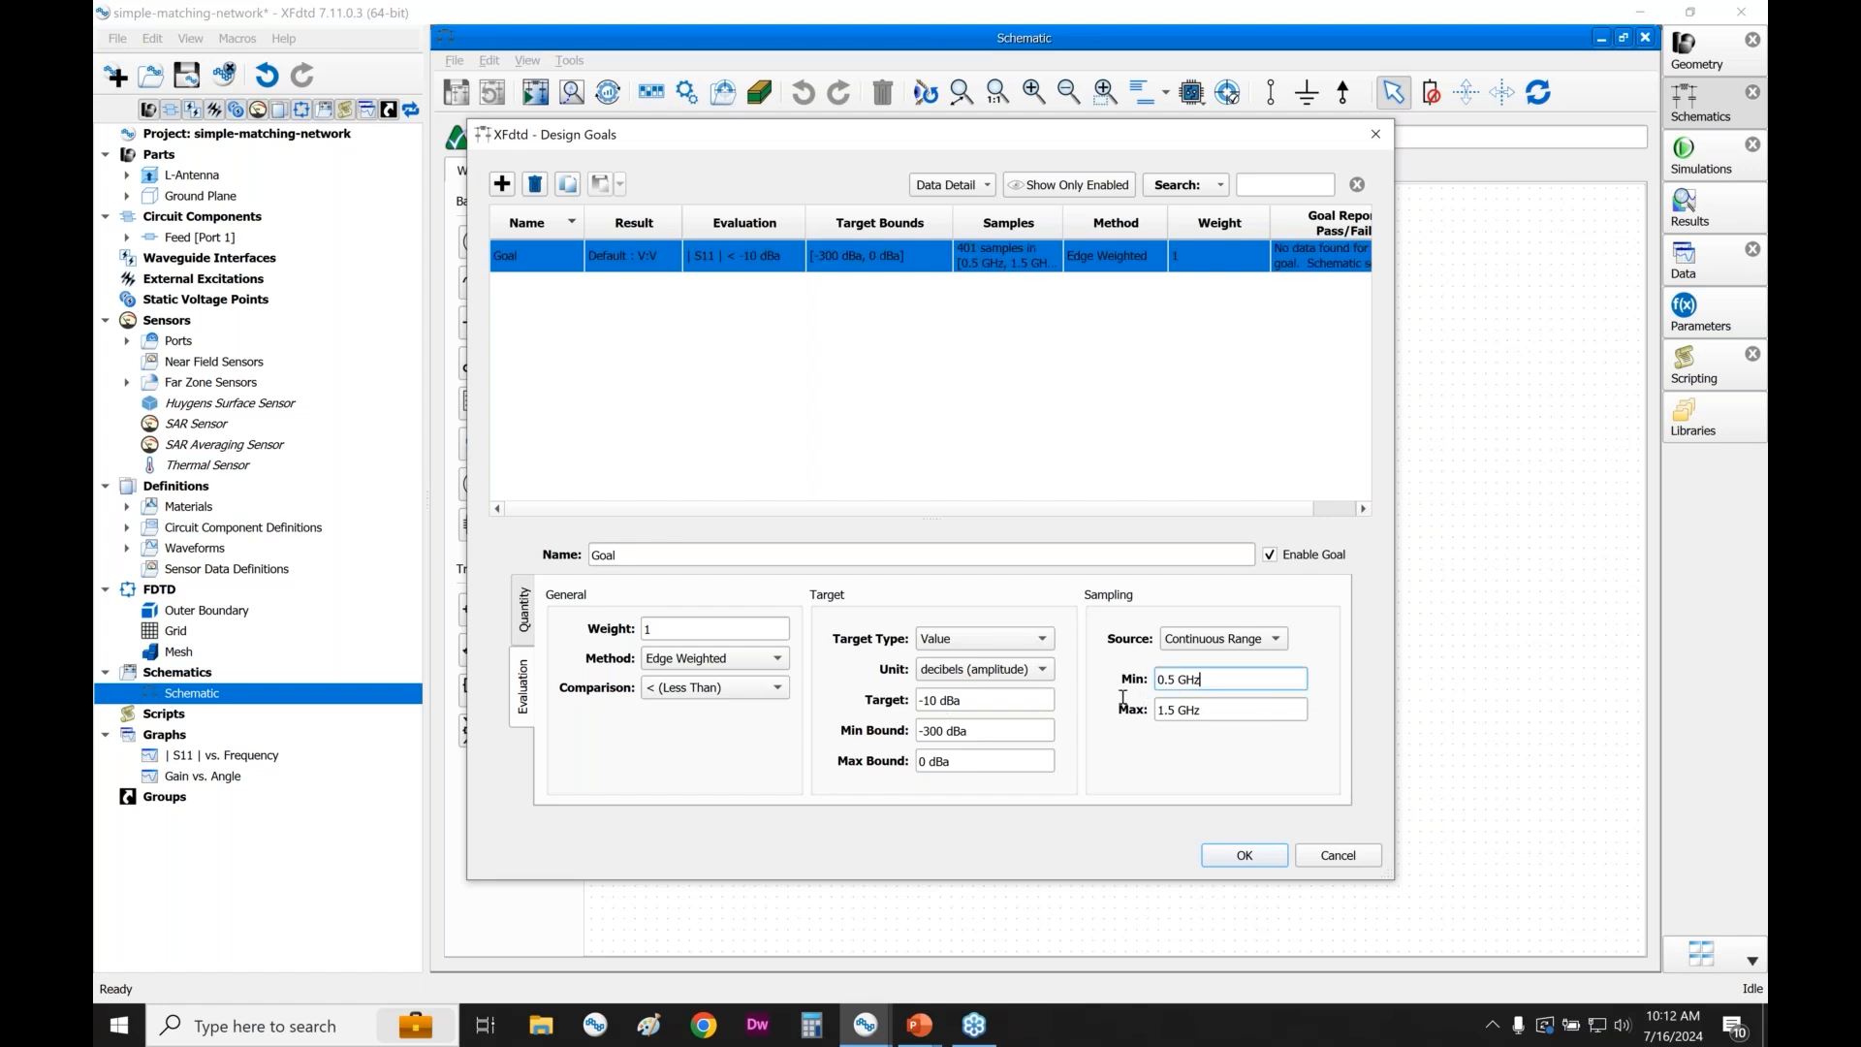
triple_click(1236, 681)
text(.83)
key(Tab)
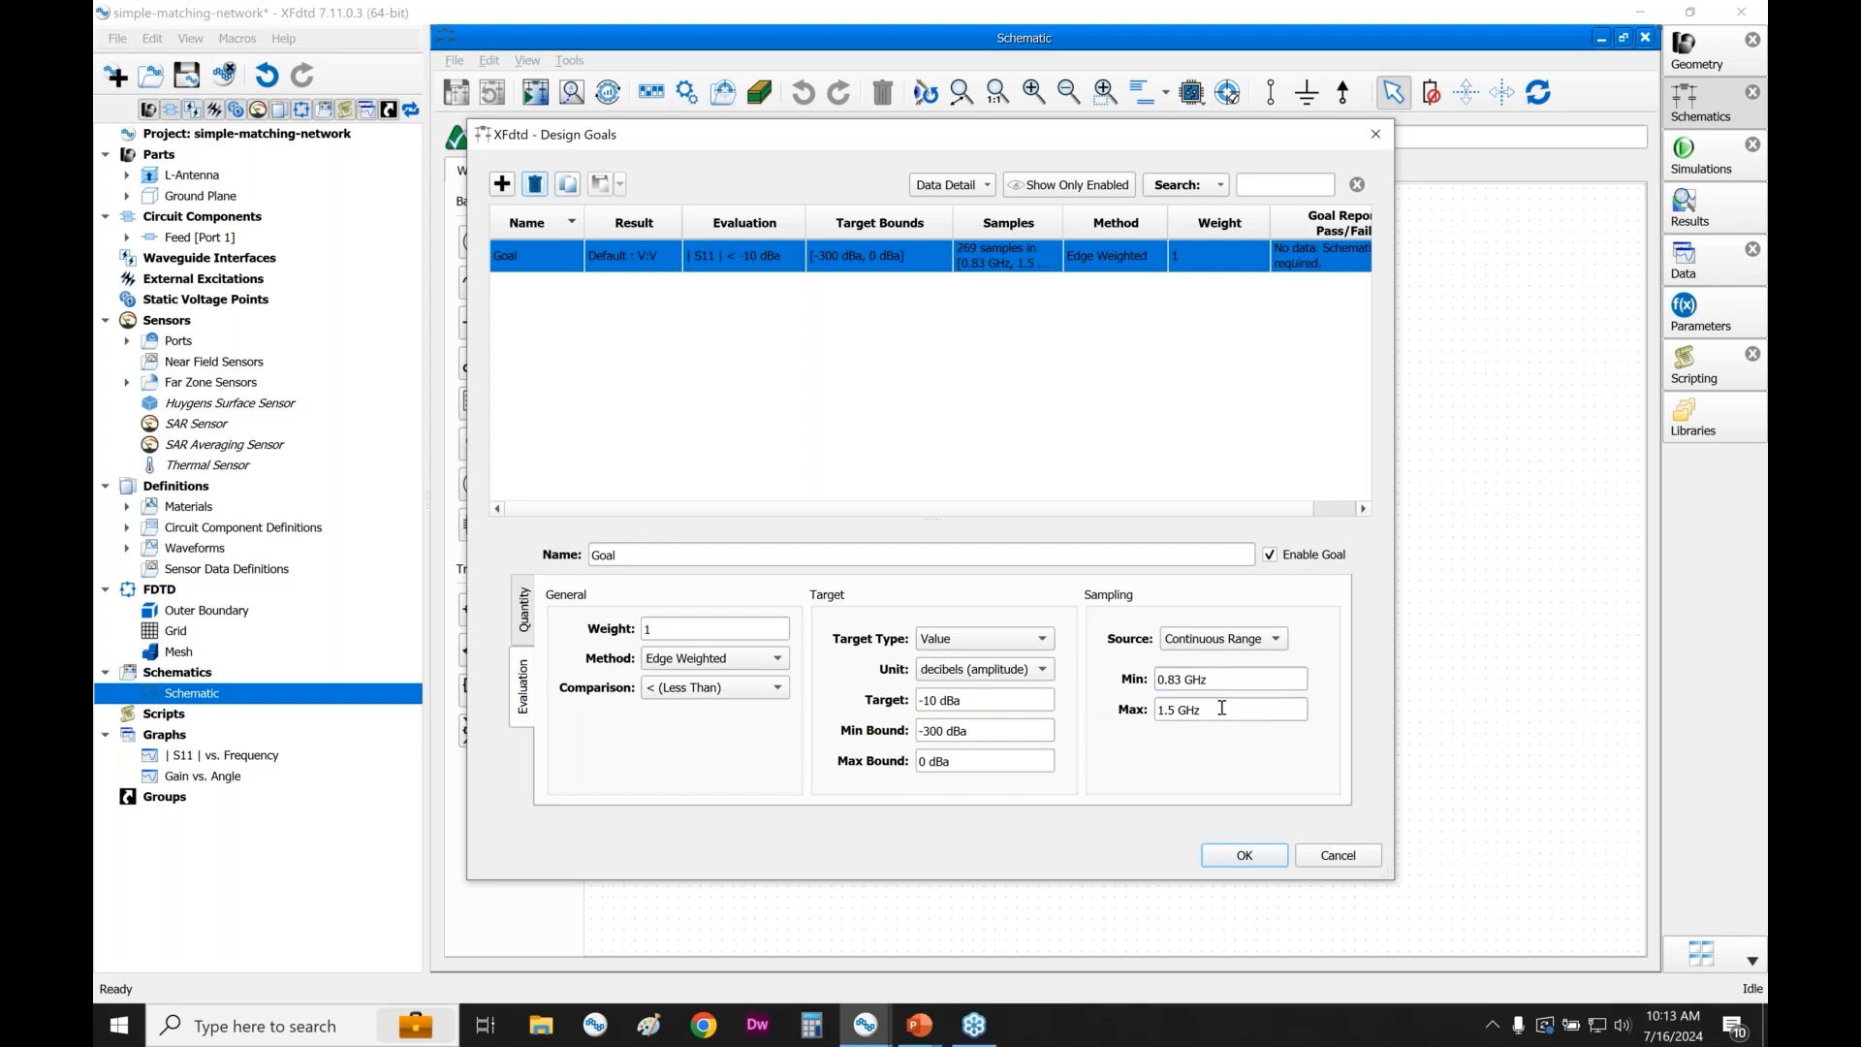
key(ctrl+a)
text(.88)
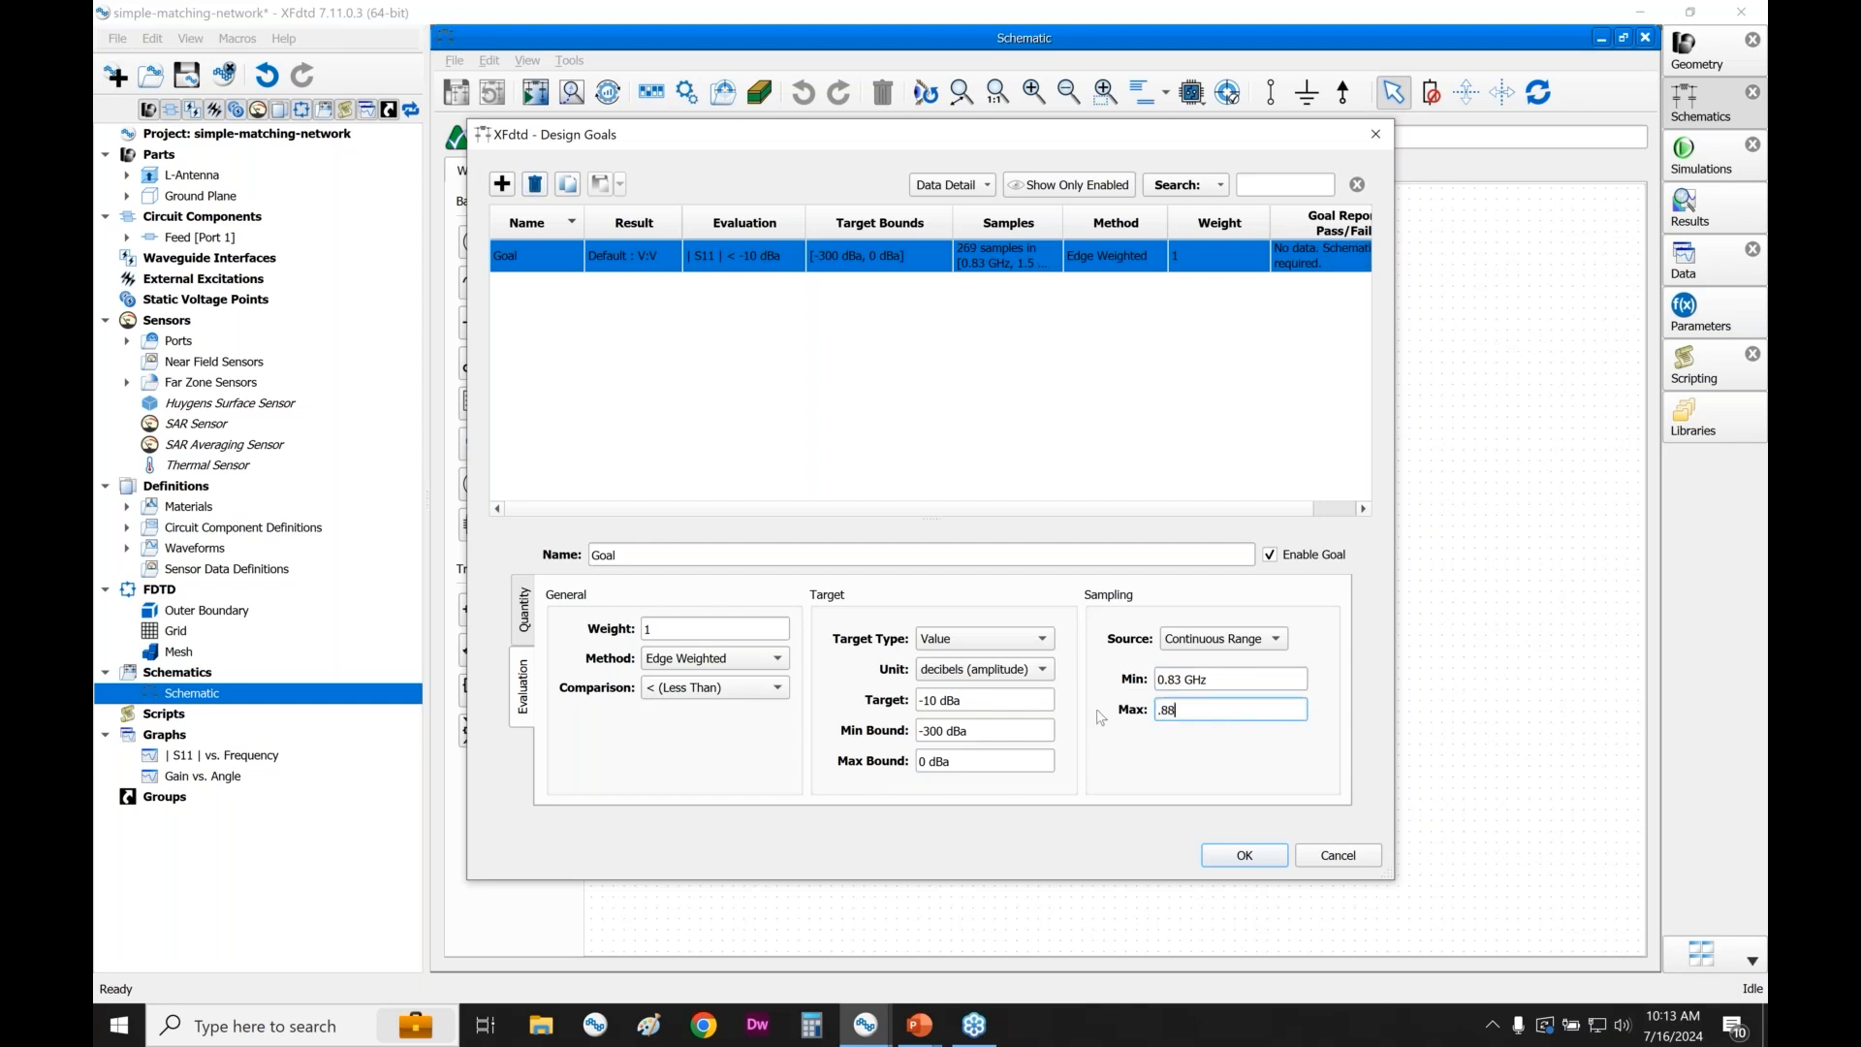
key(Tab)
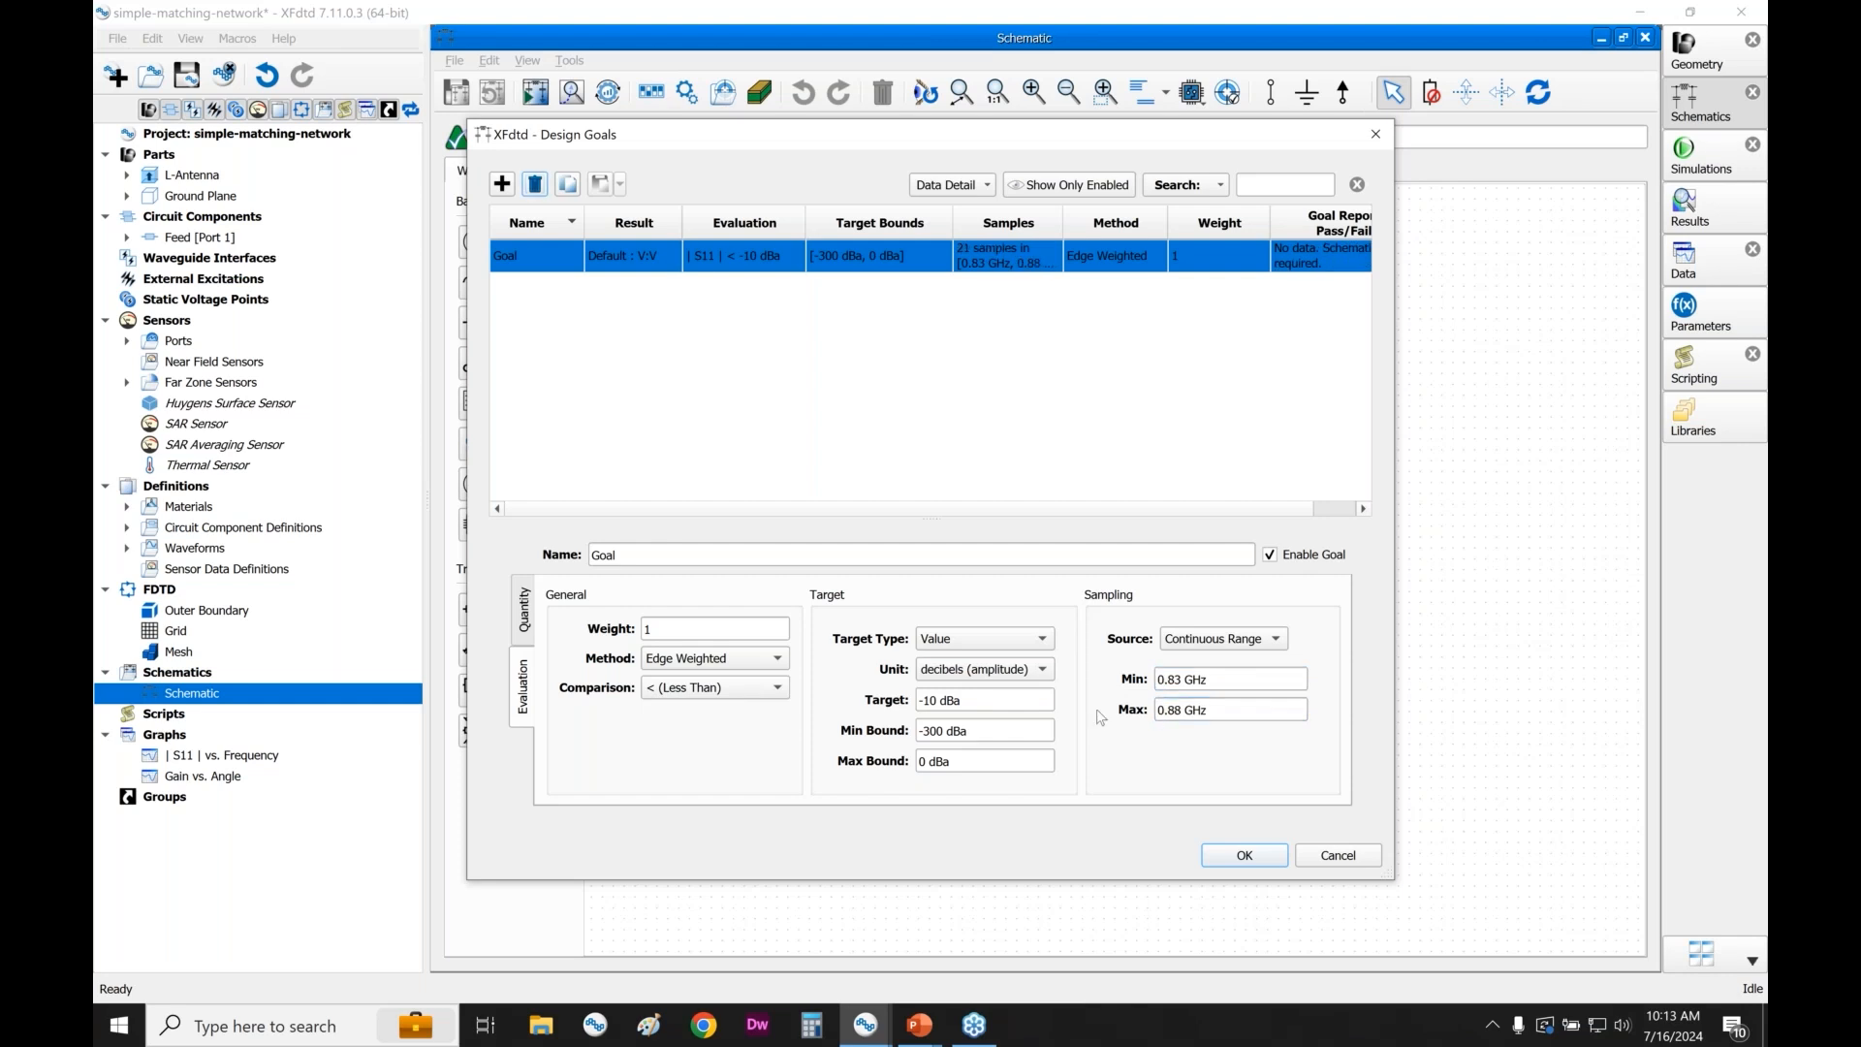
click(1239, 858)
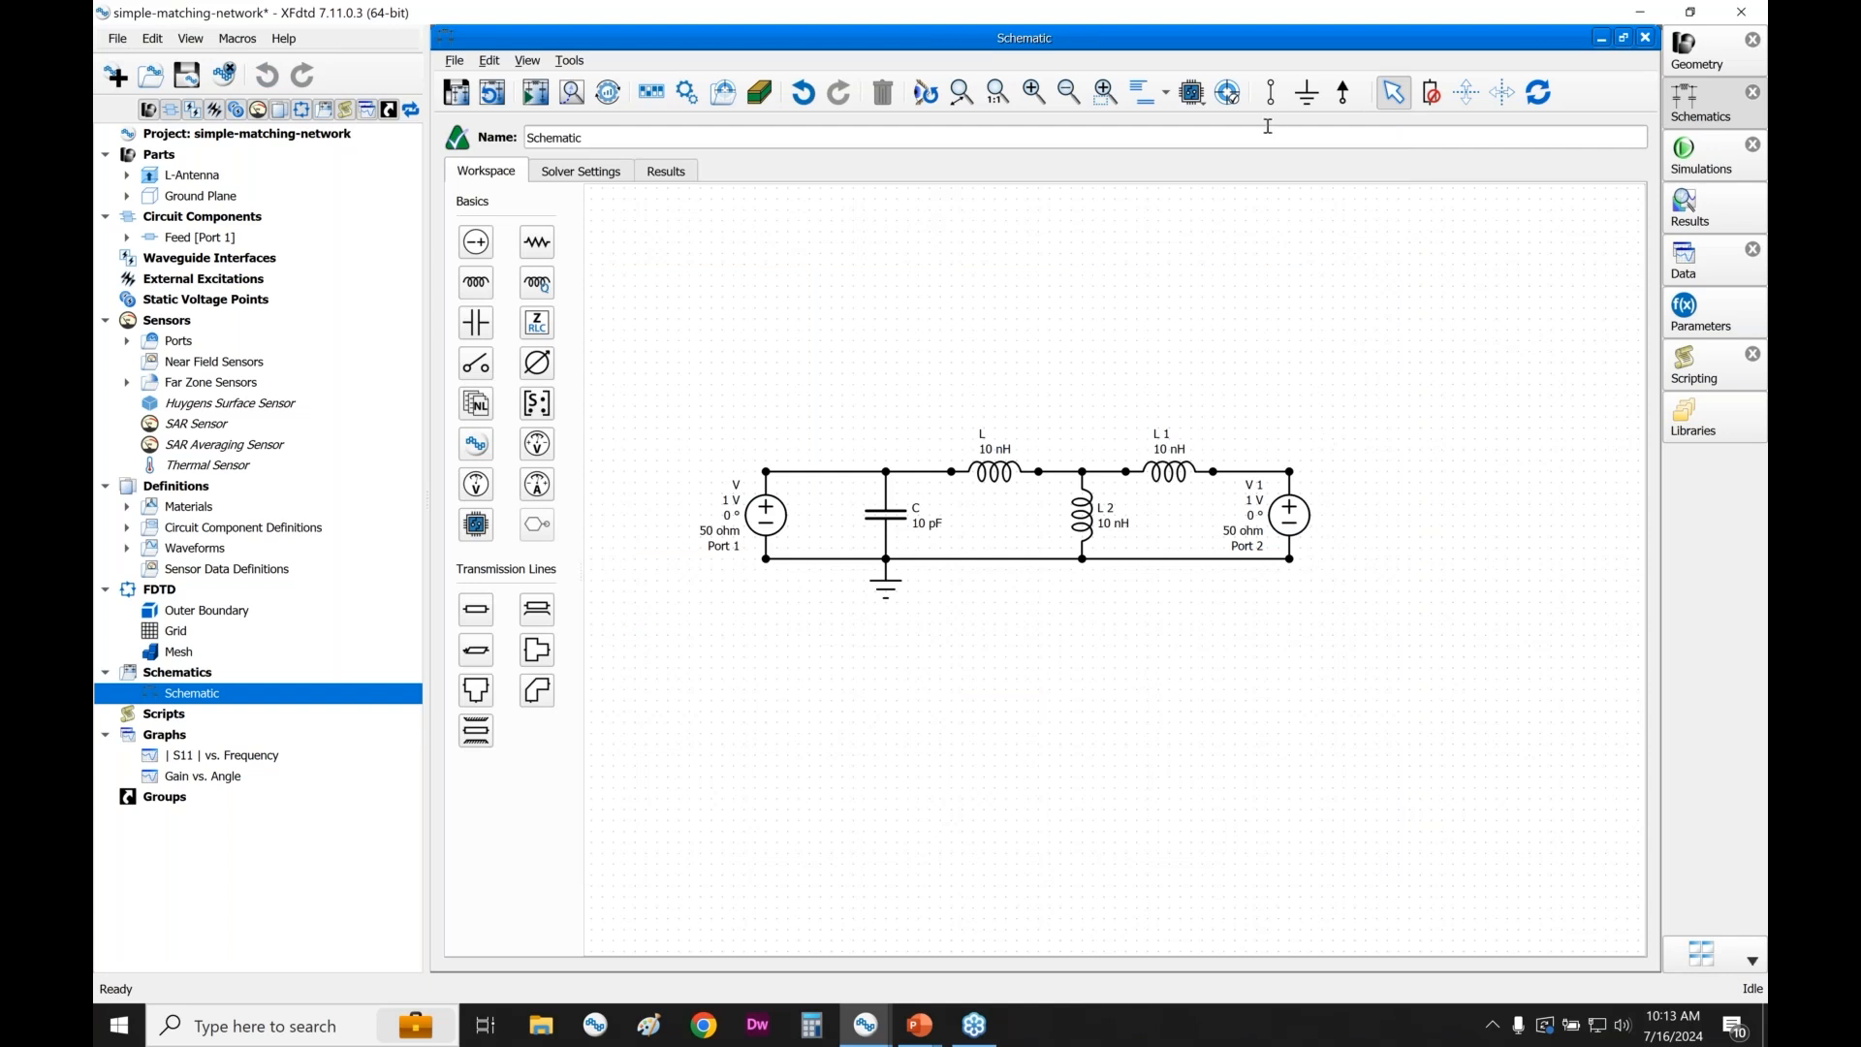
- Show the design goal report beside the schematic and run the circuit analysis
click(1231, 95)
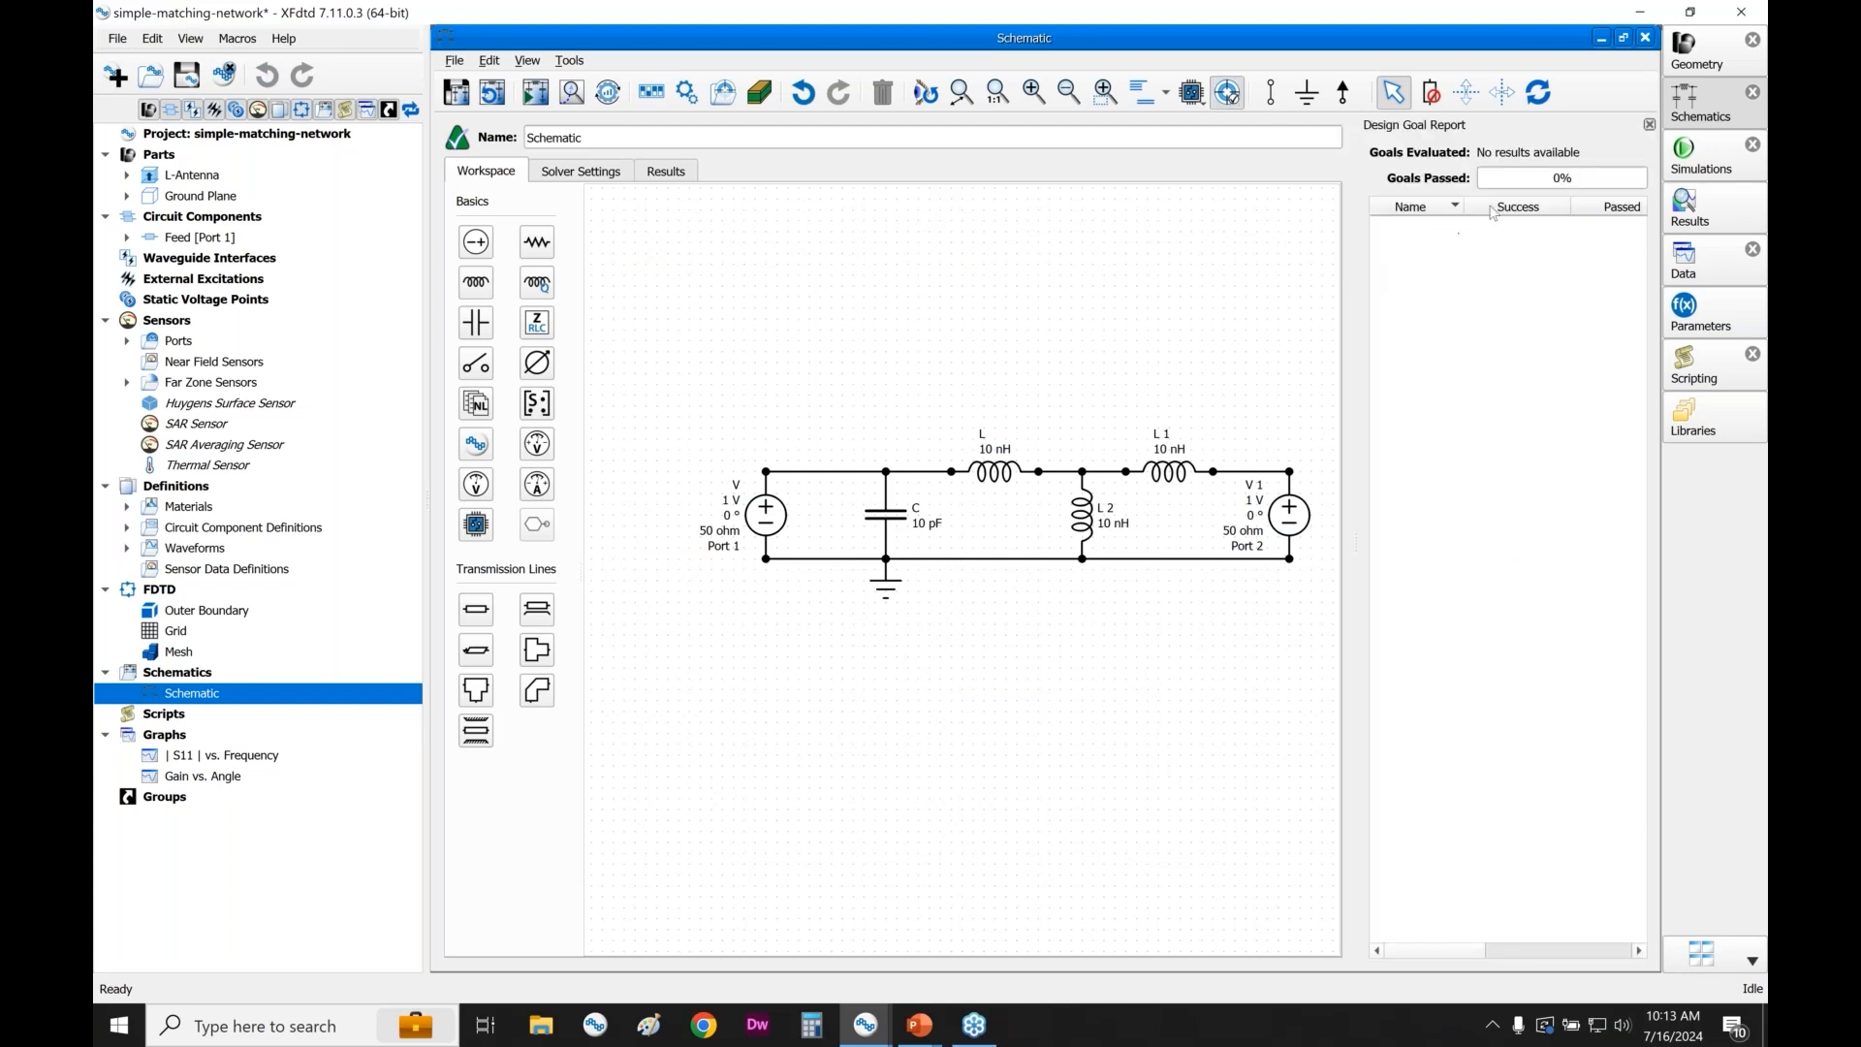
click(538, 95)
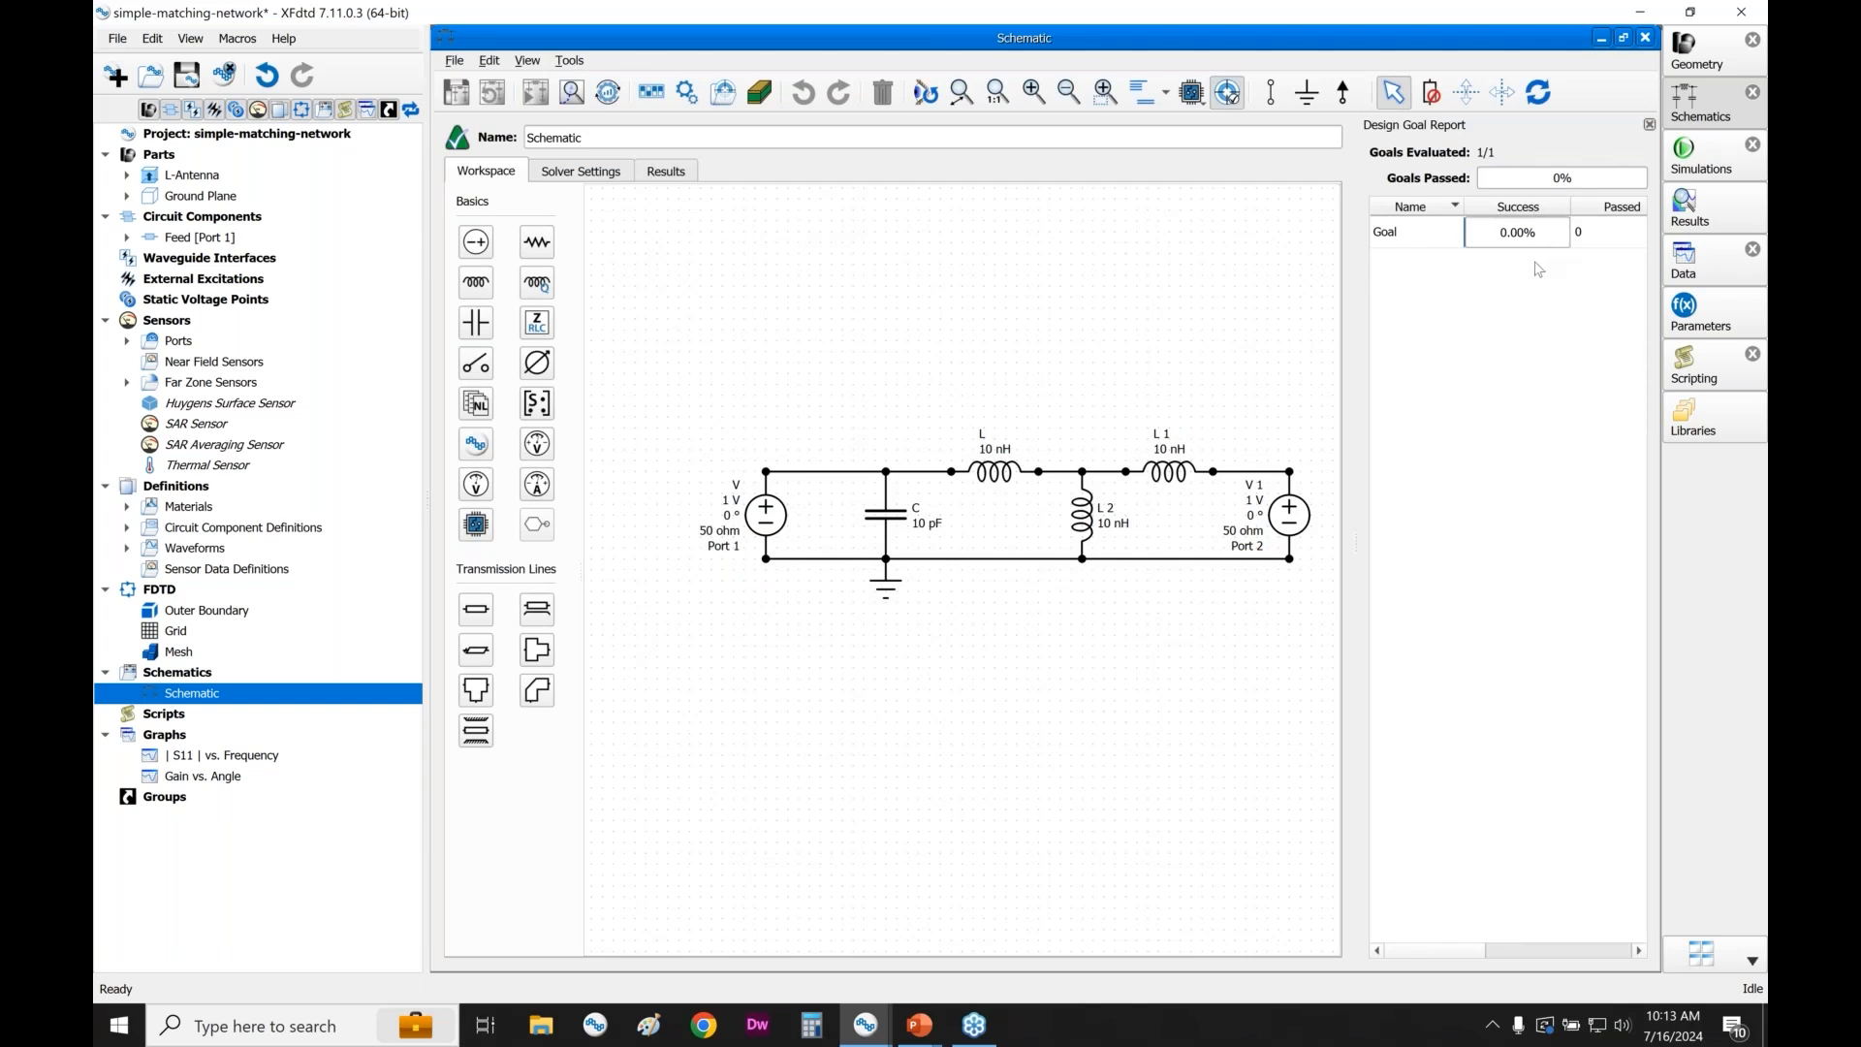
- Select the capacitor and all three inductors and open them in the Schematic Analysis Workbench
drag(845, 395, 1210, 545)
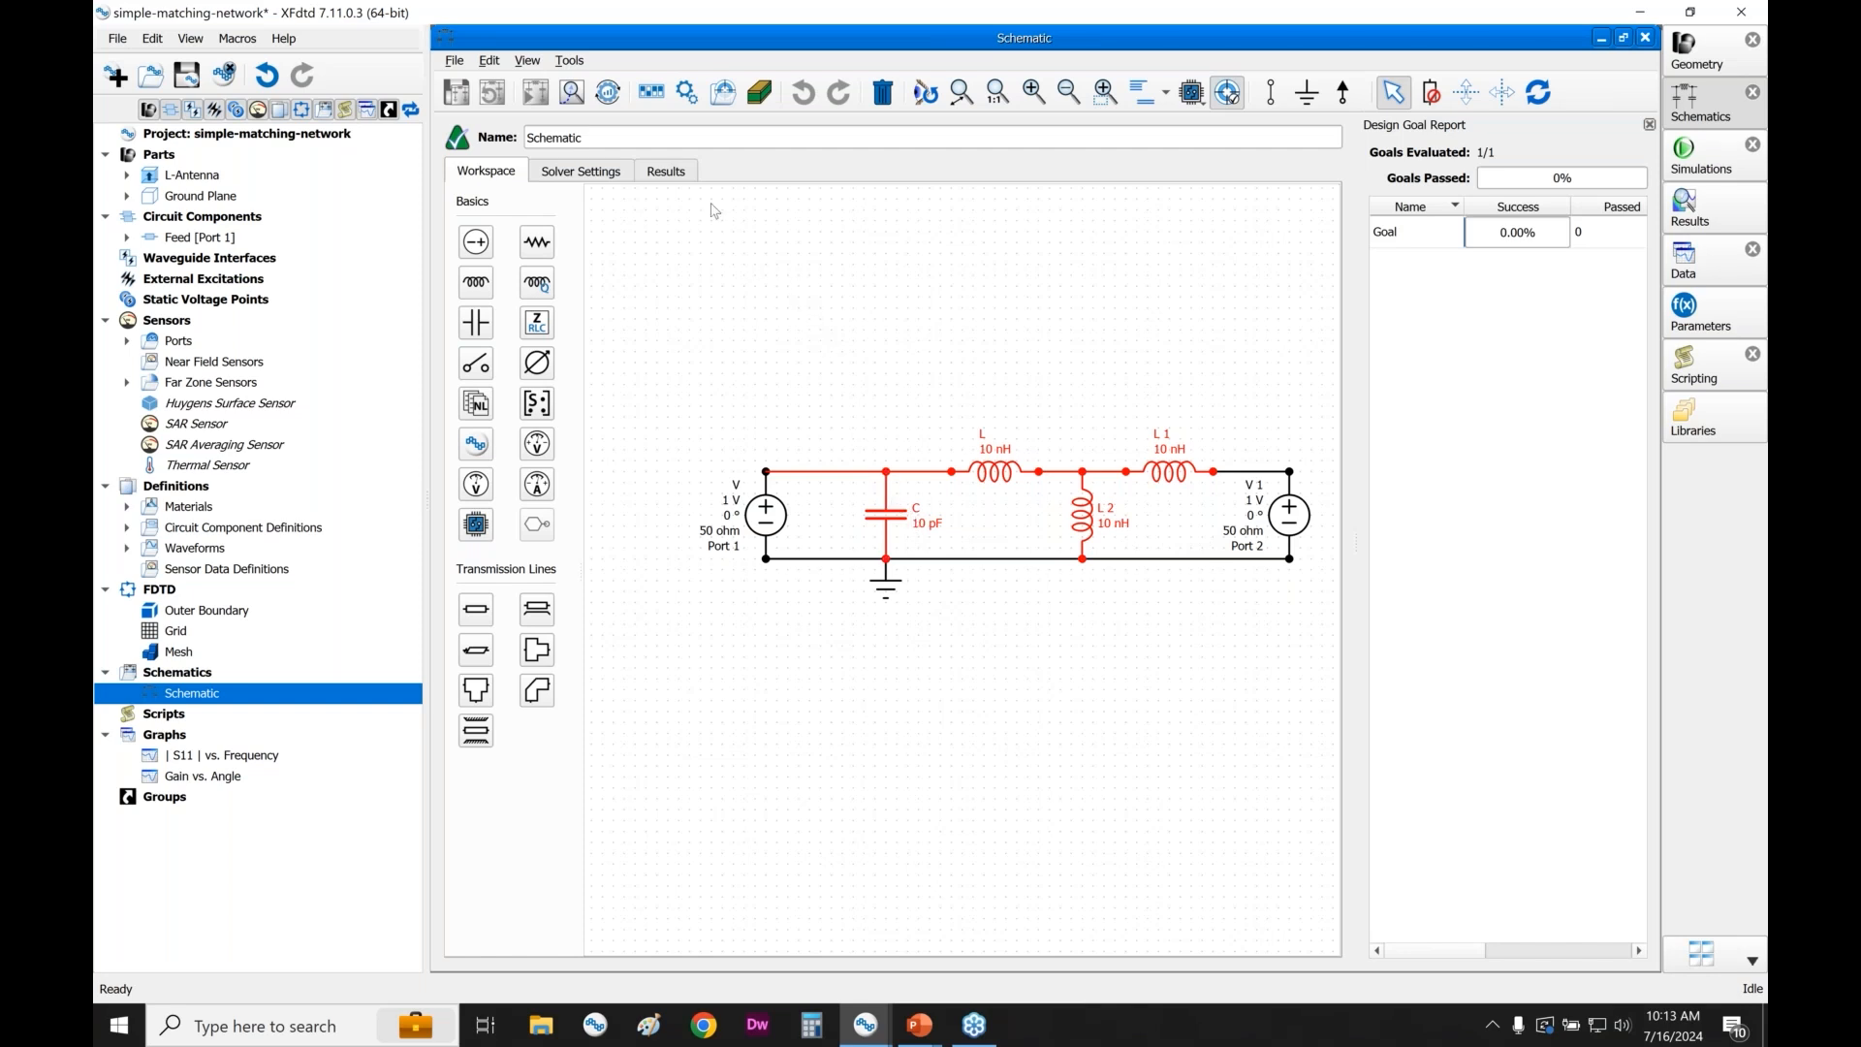
click(573, 94)
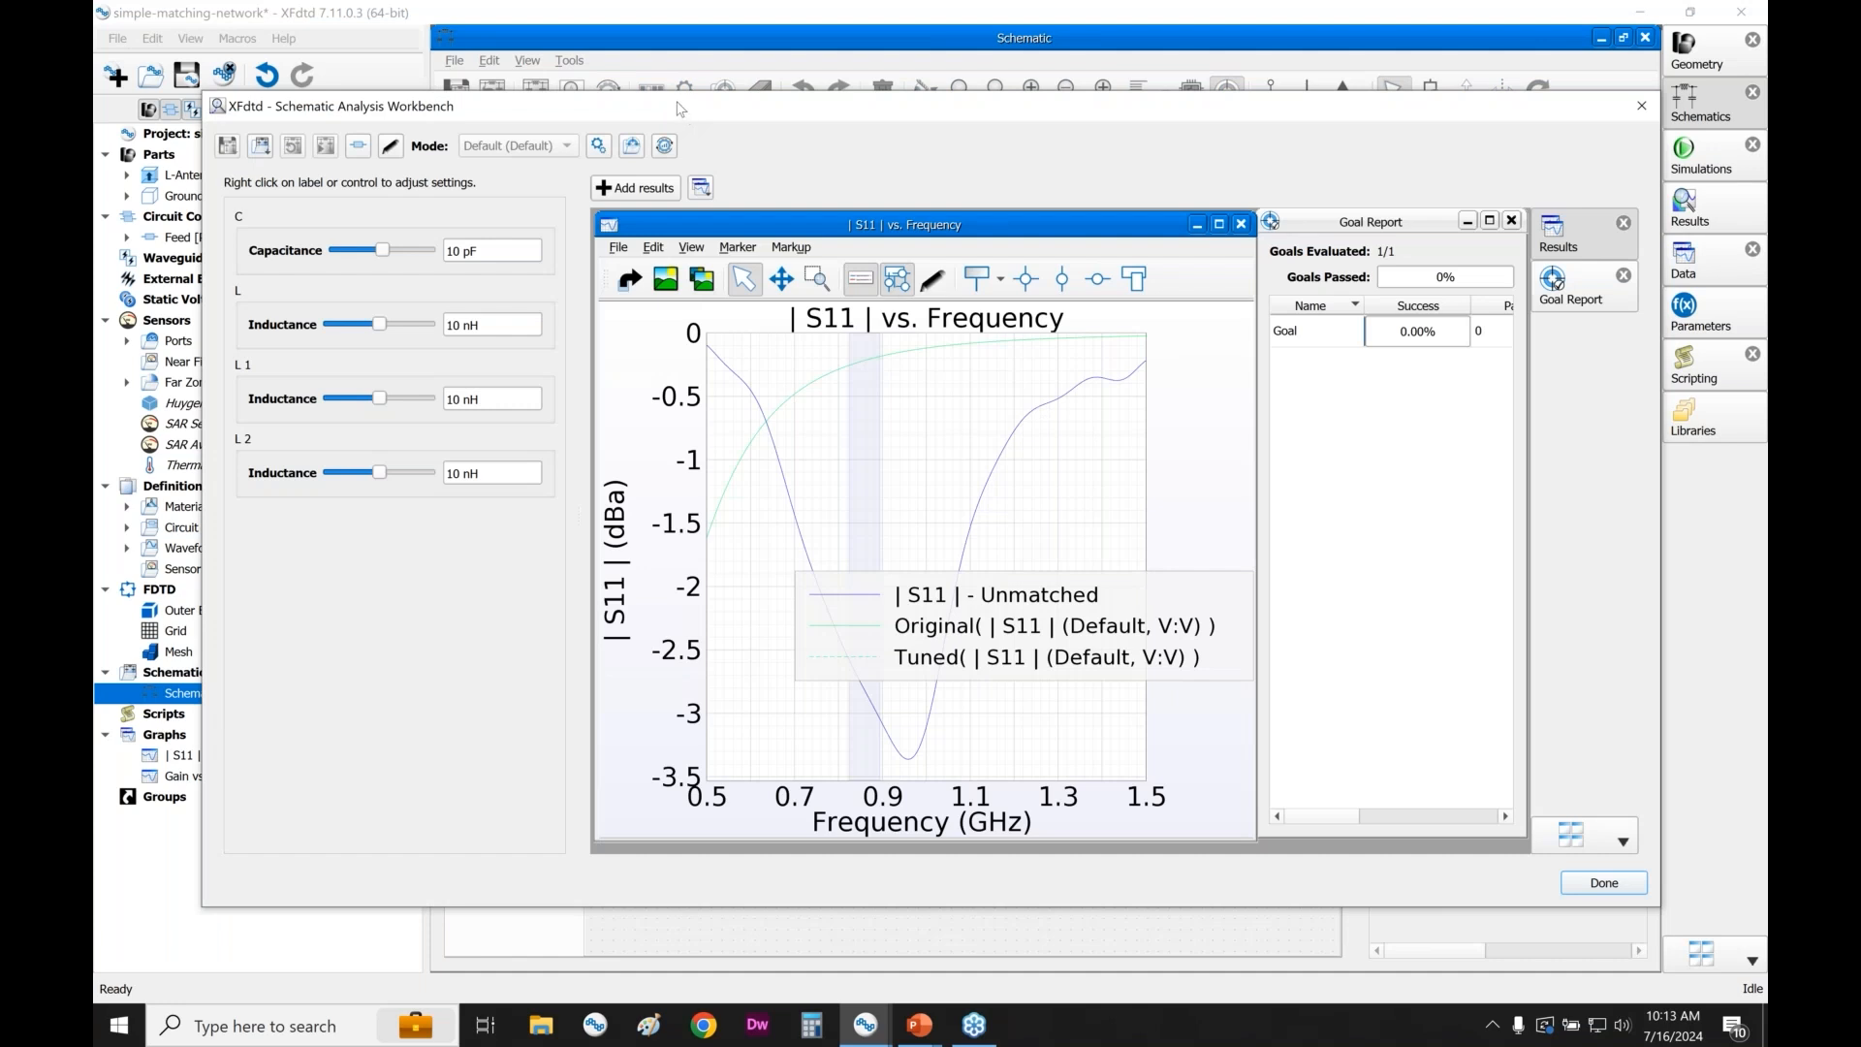
mouse_move(684, 115)
mouse_down()
mouse_move(700, 124)
mouse_move(679, 125)
mouse_up()
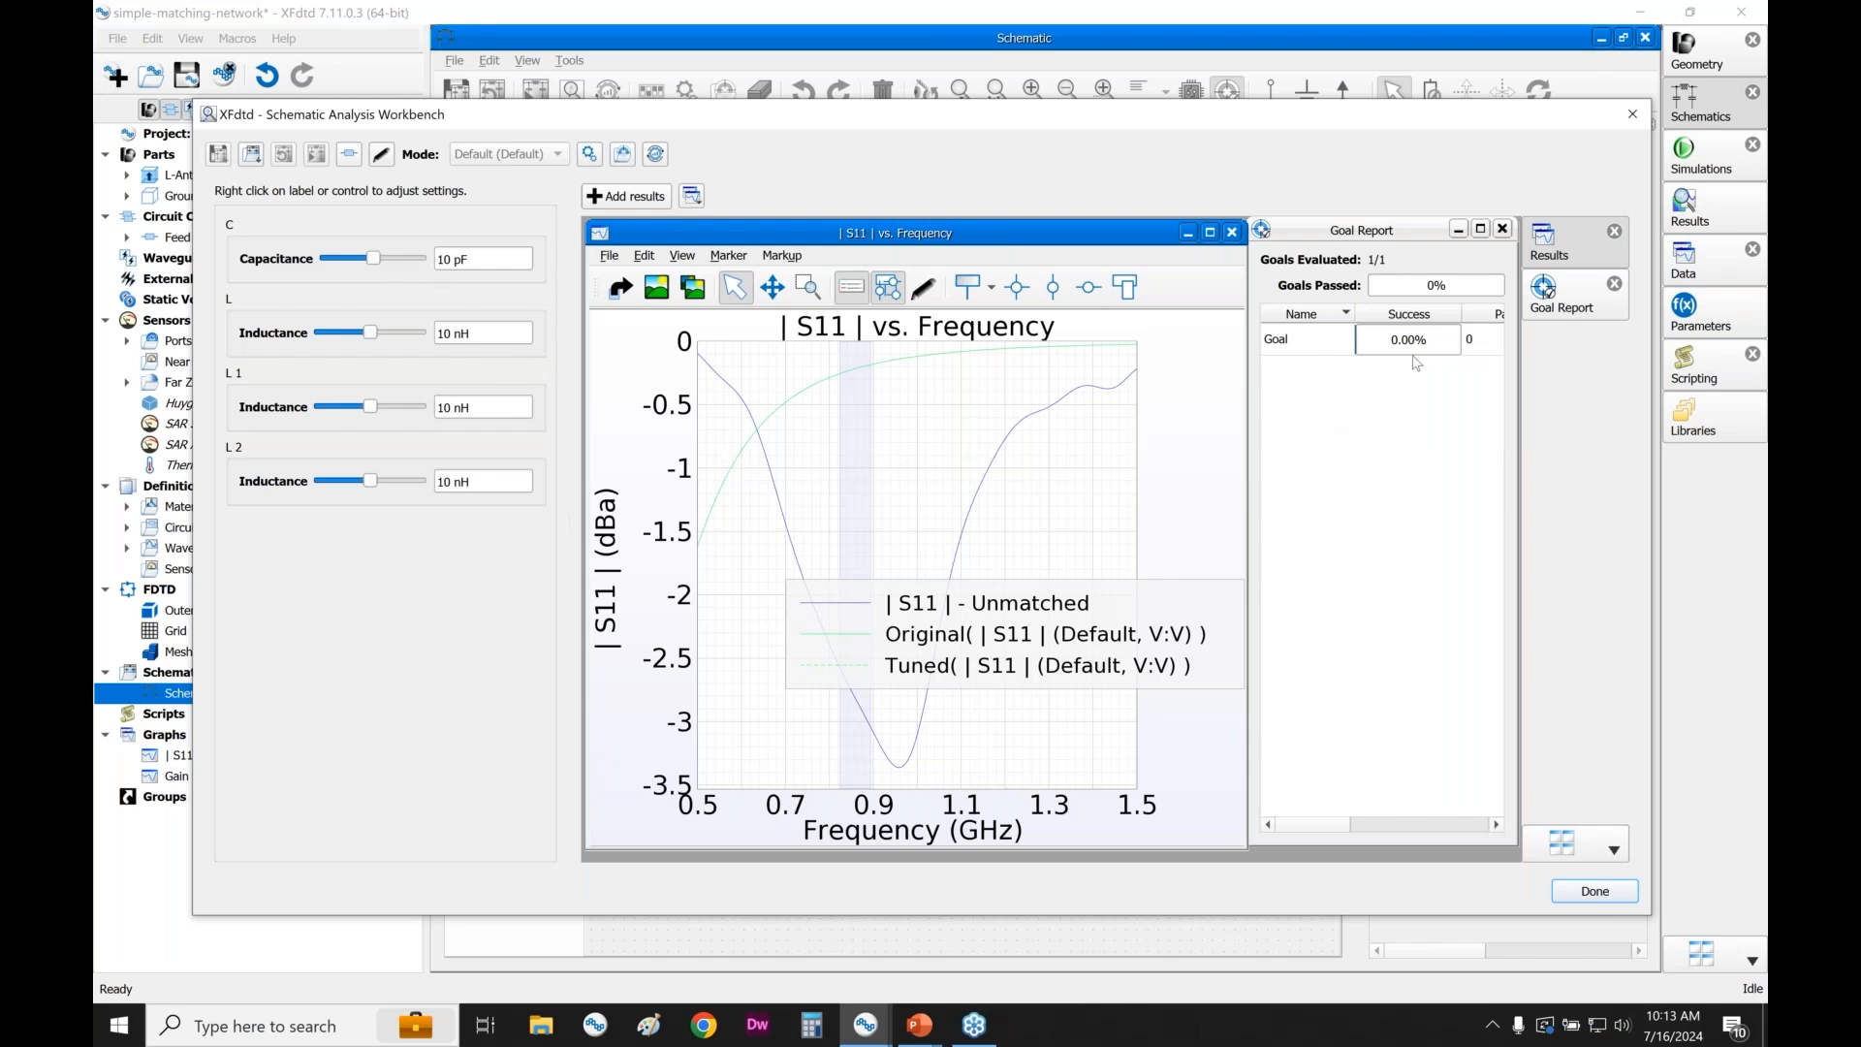
mouse_move(1416, 363)
- In the analysis definitions, give capacitor C a custom range from 0.1 pF to 20 pF
click(590, 154)
drag(710, 263, 716, 204)
click(711, 298)
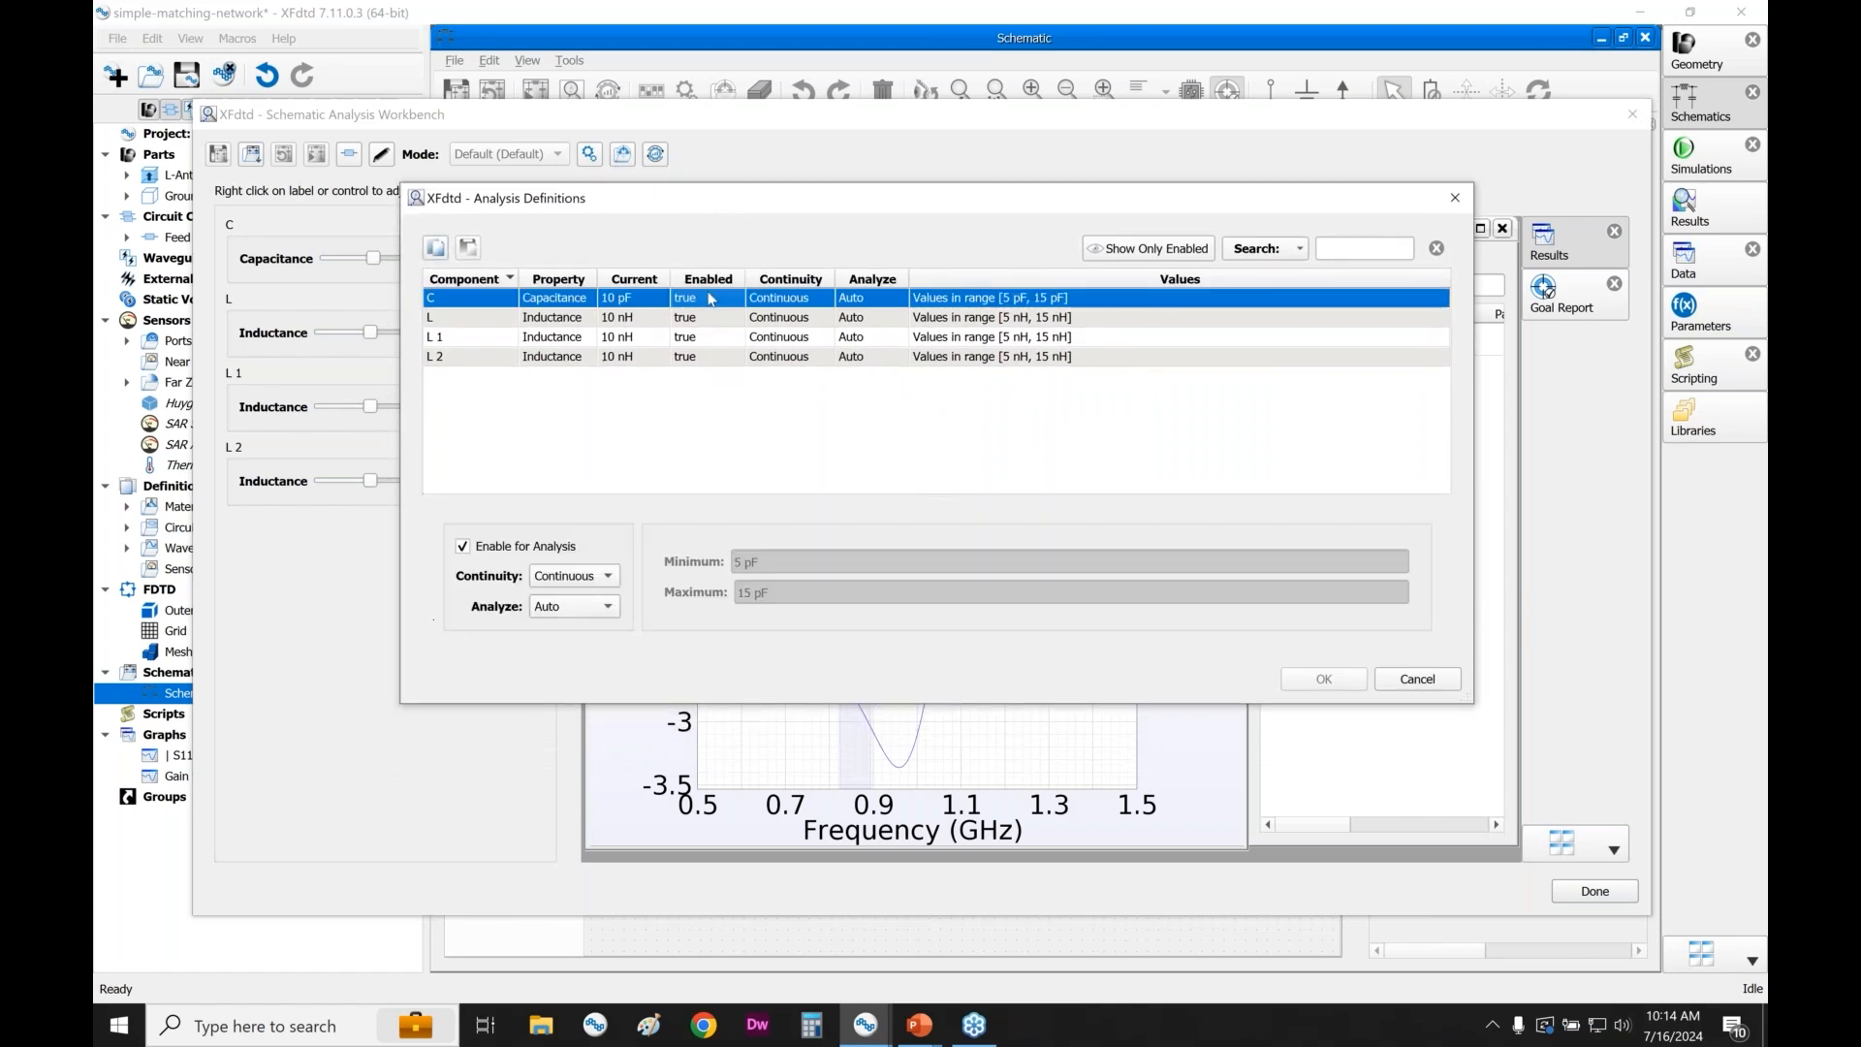
click(591, 608)
click(581, 634)
drag(769, 562, 710, 562)
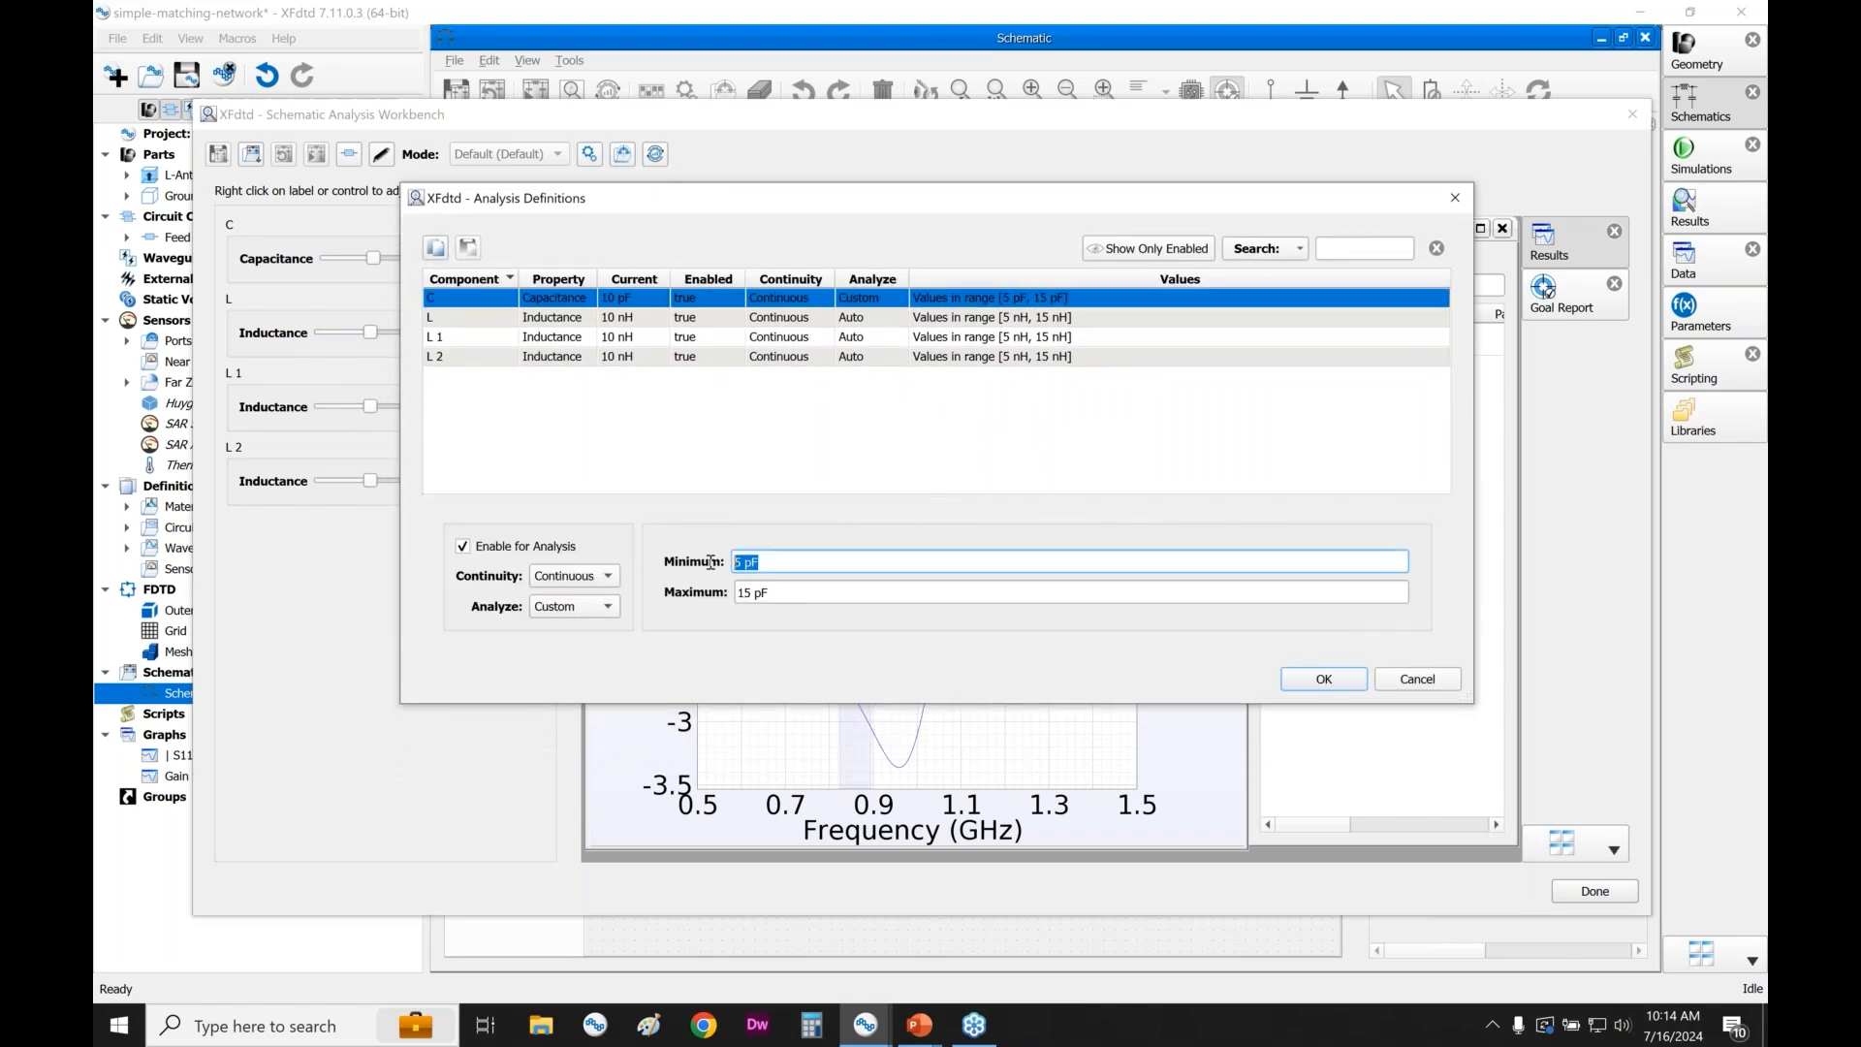
key(BackSpace)
text(0.1)
key(Tab)
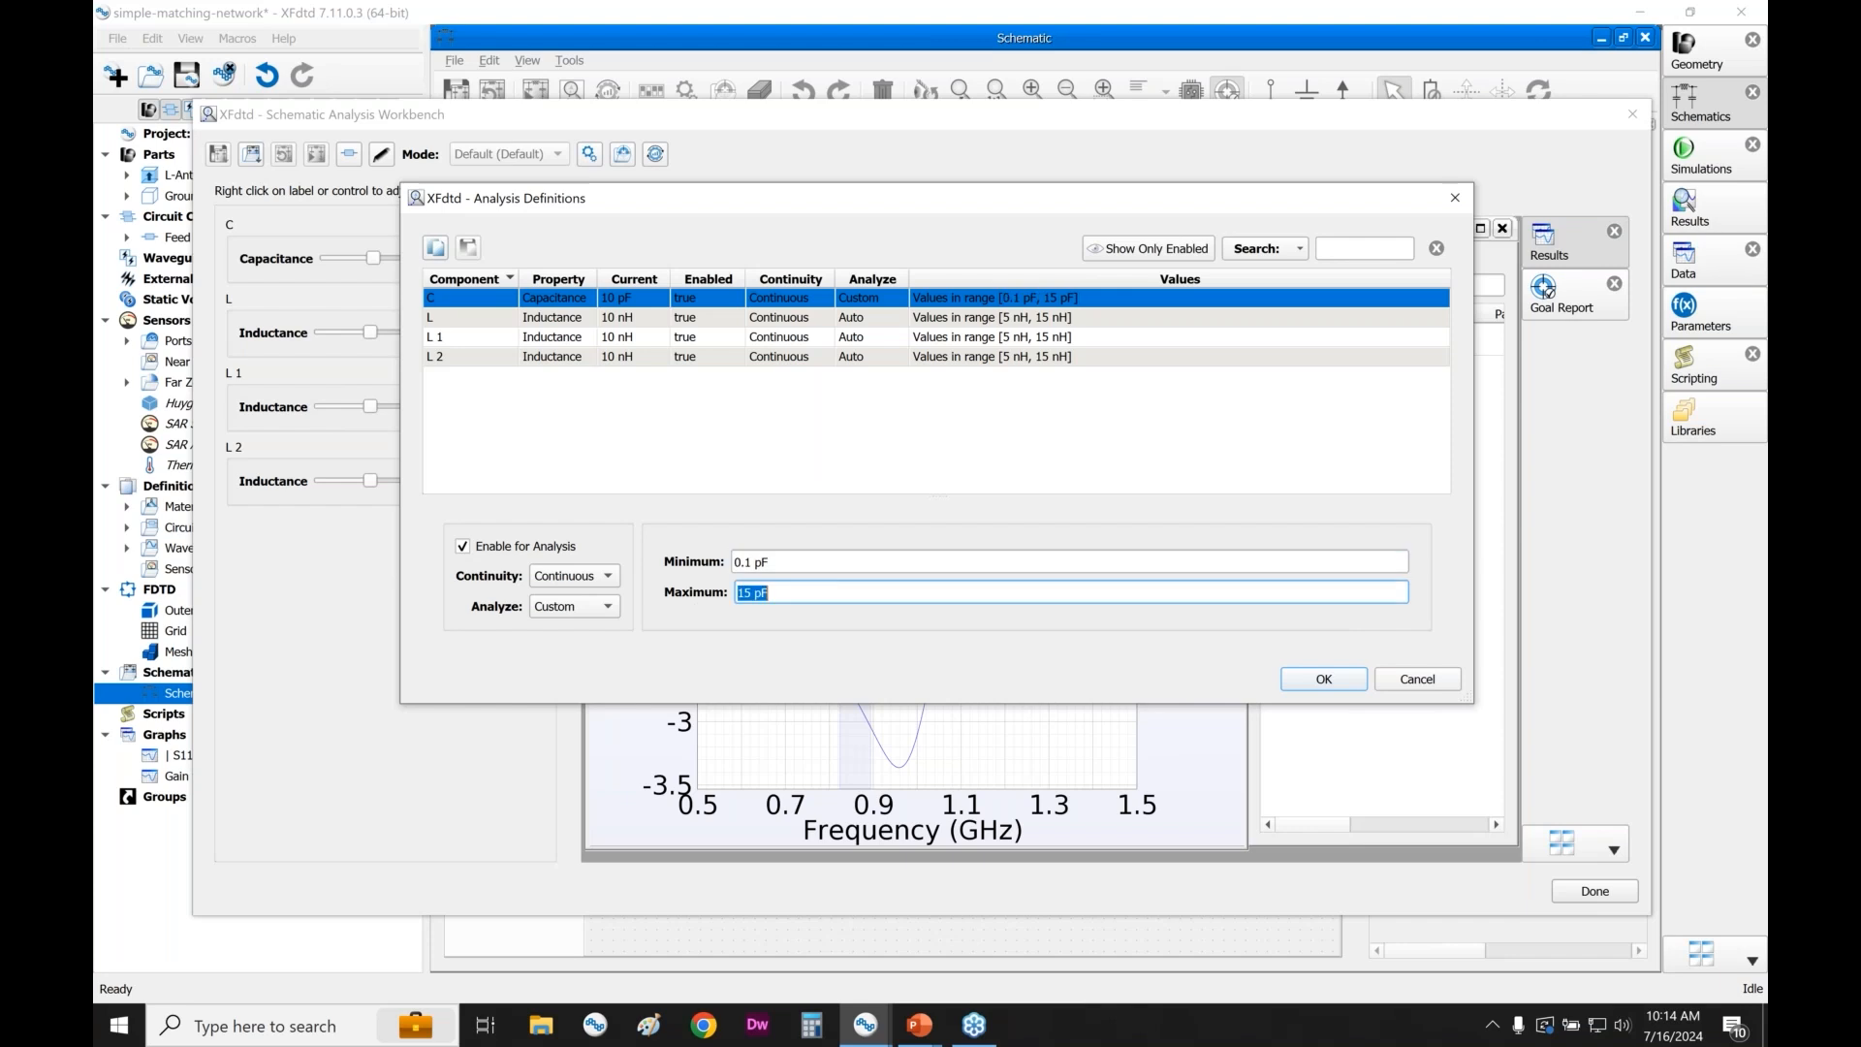
text(20)
key(Tab)
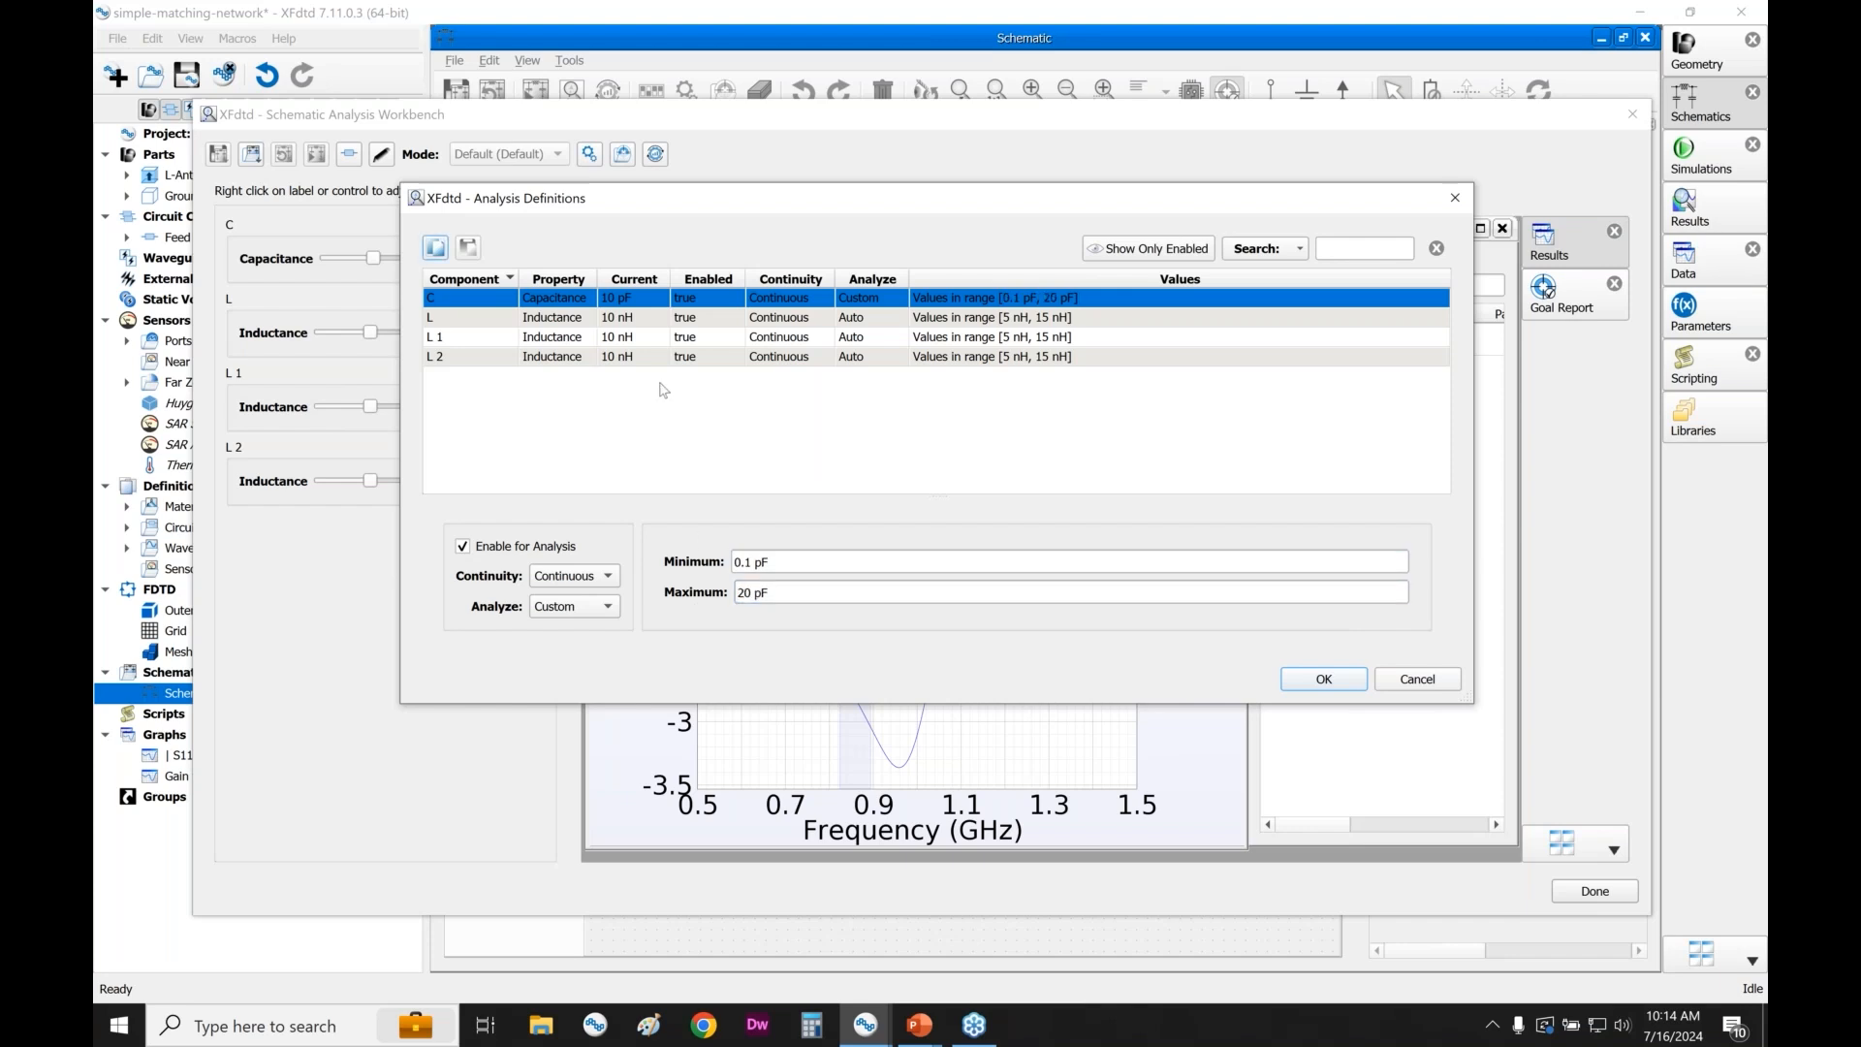
- Give inductors L, L 1 and L 2 a shared custom range from 1 nH to 20 nH and accept the analysis definitions
click(657, 318)
shift+click(660, 357)
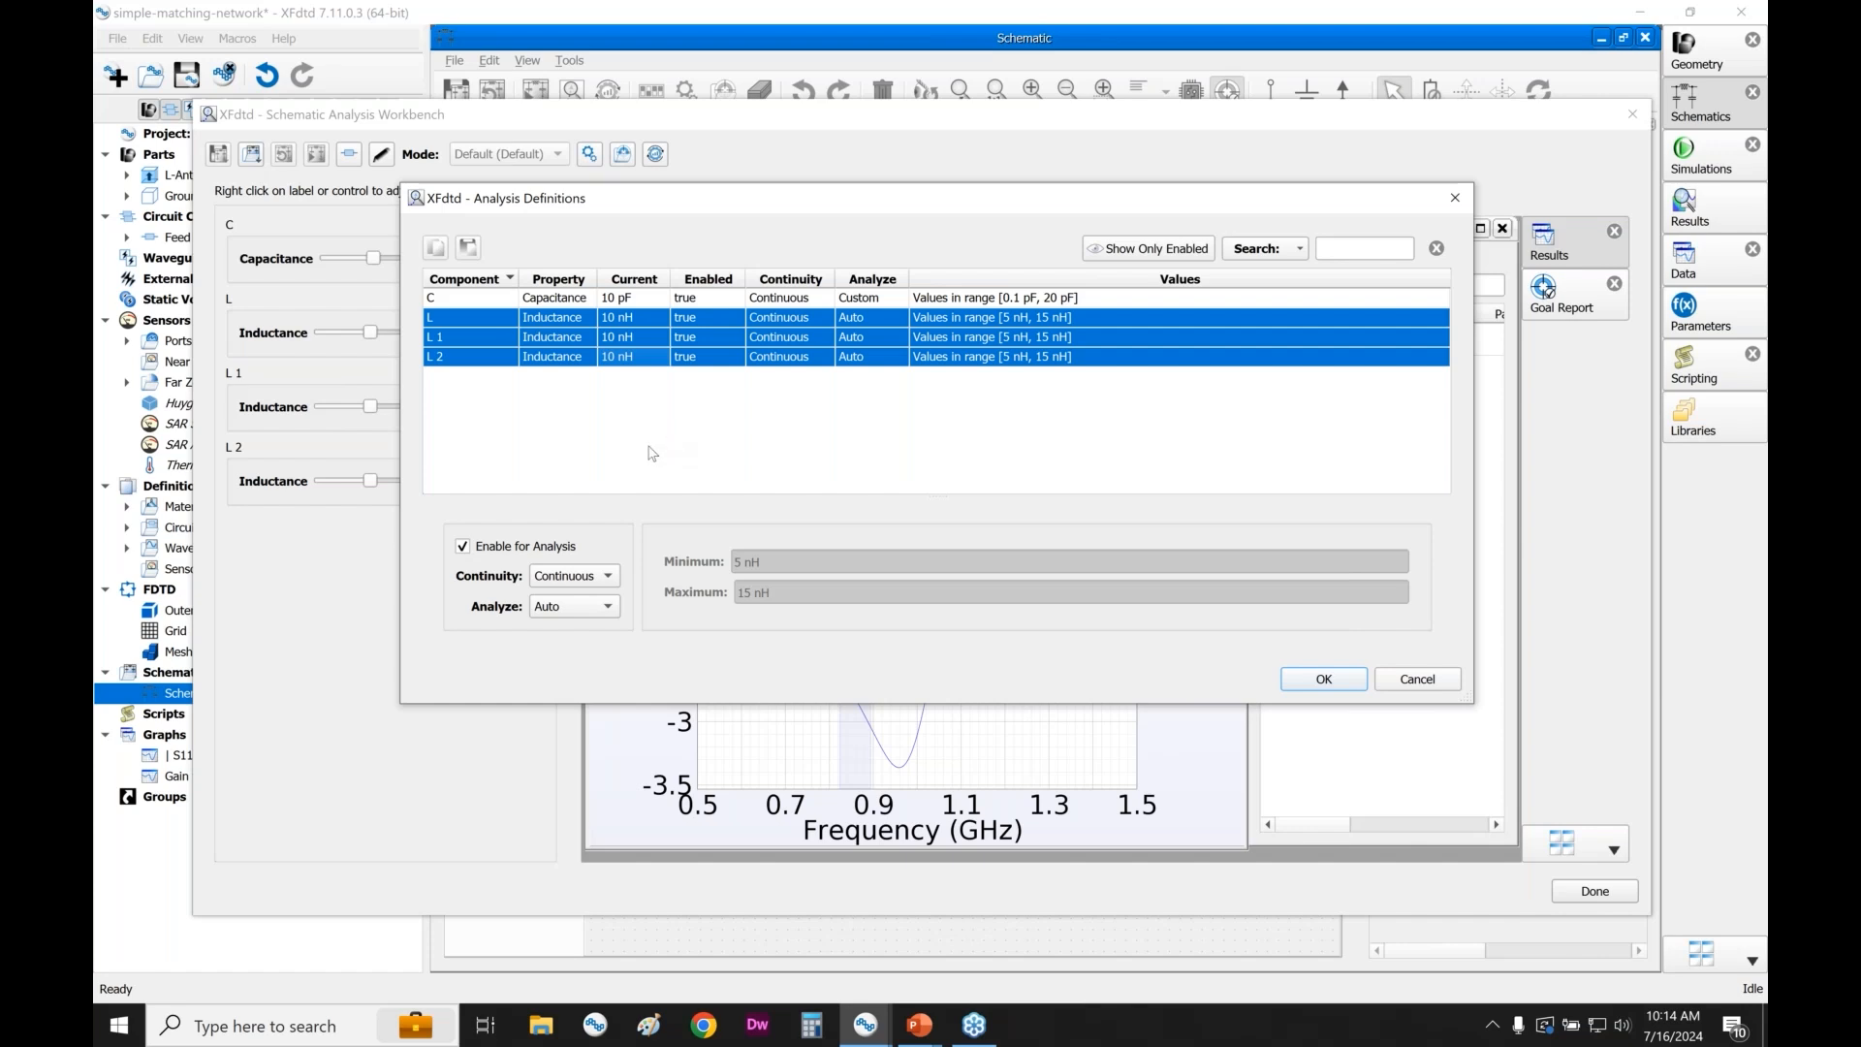
click(608, 608)
click(601, 631)
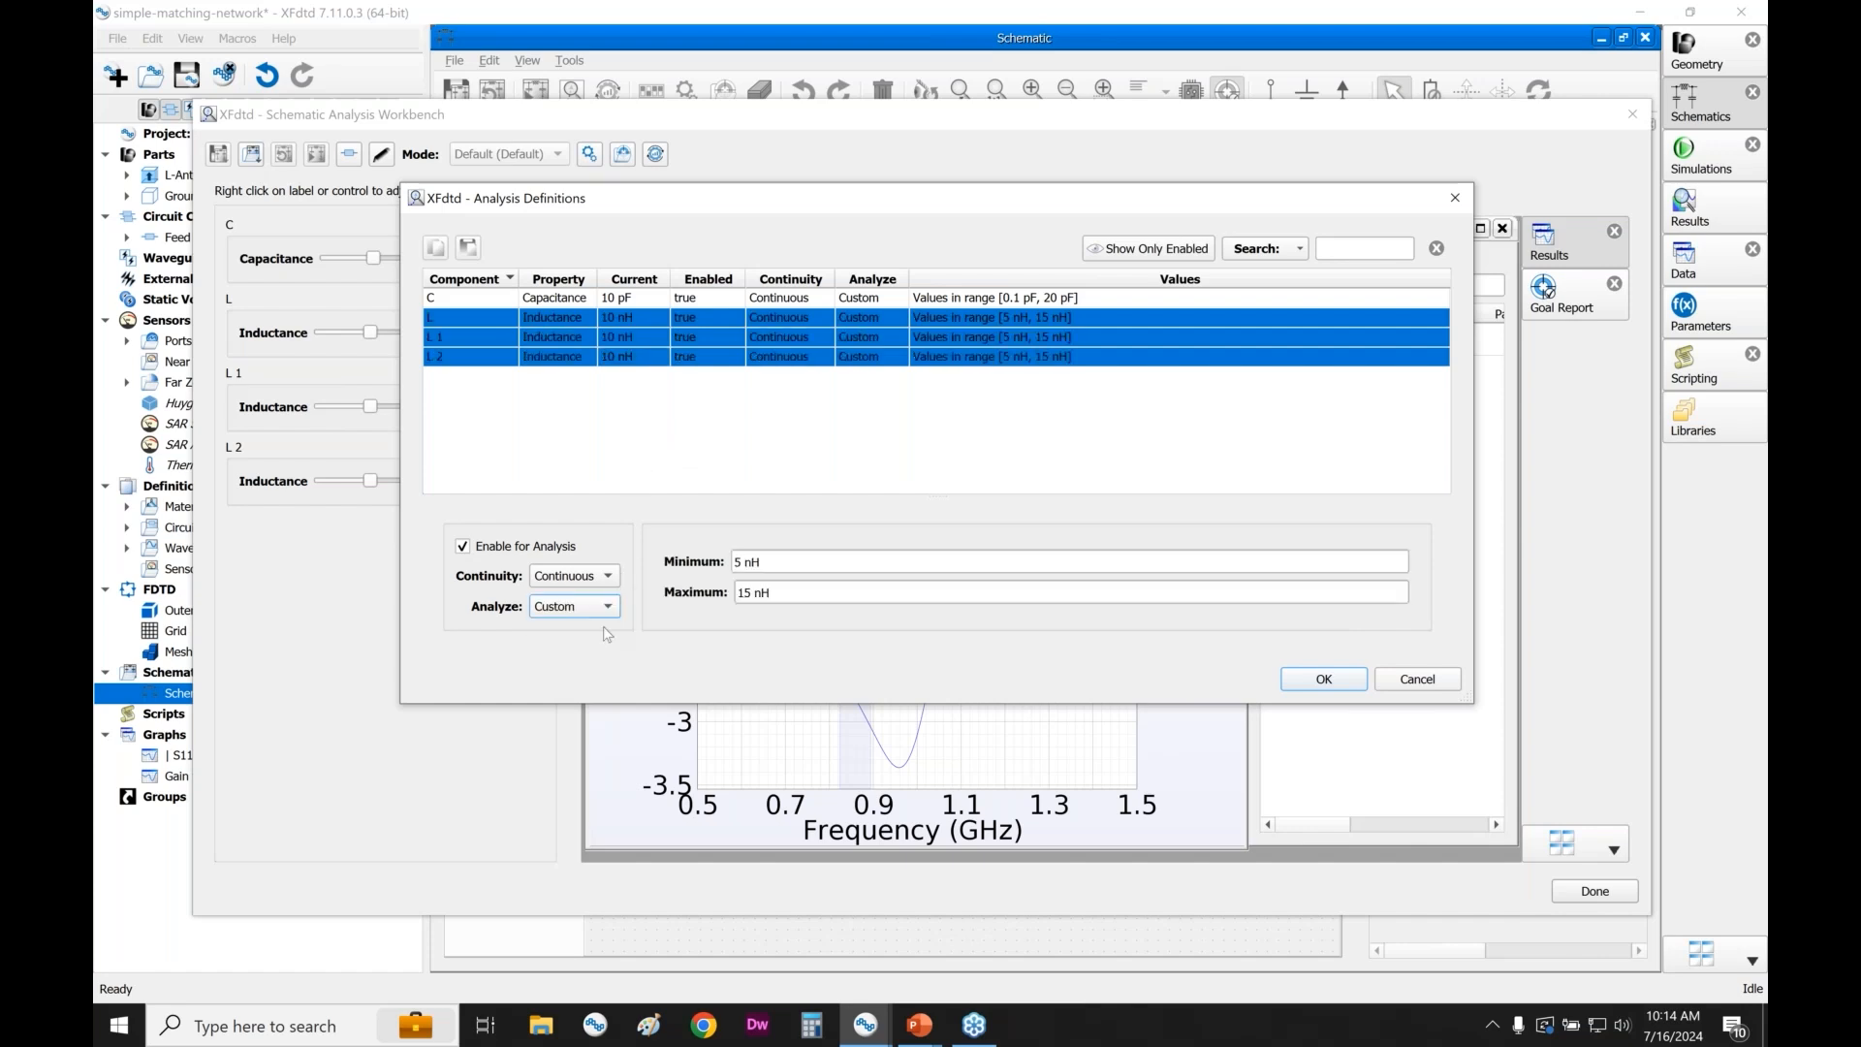
drag(793, 561, 705, 561)
text(1 nH)
key(Tab)
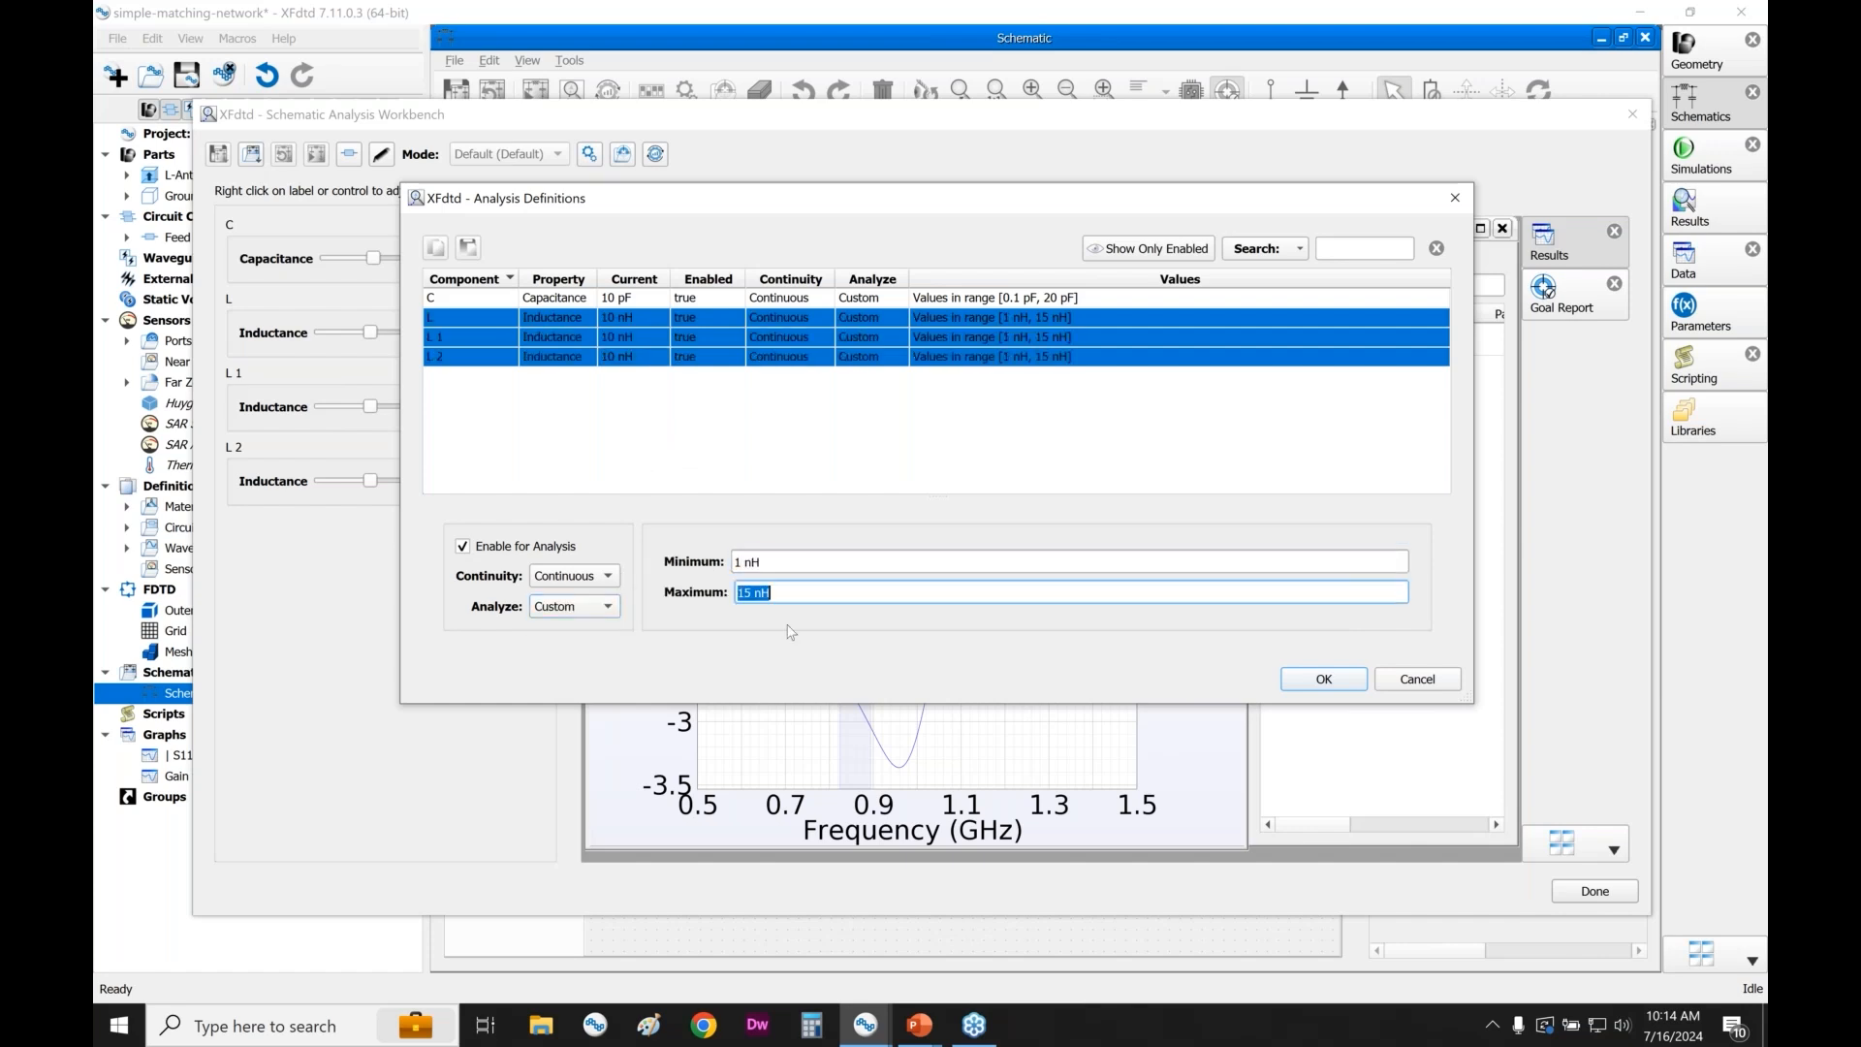
text(20 nH)
key(Tab)
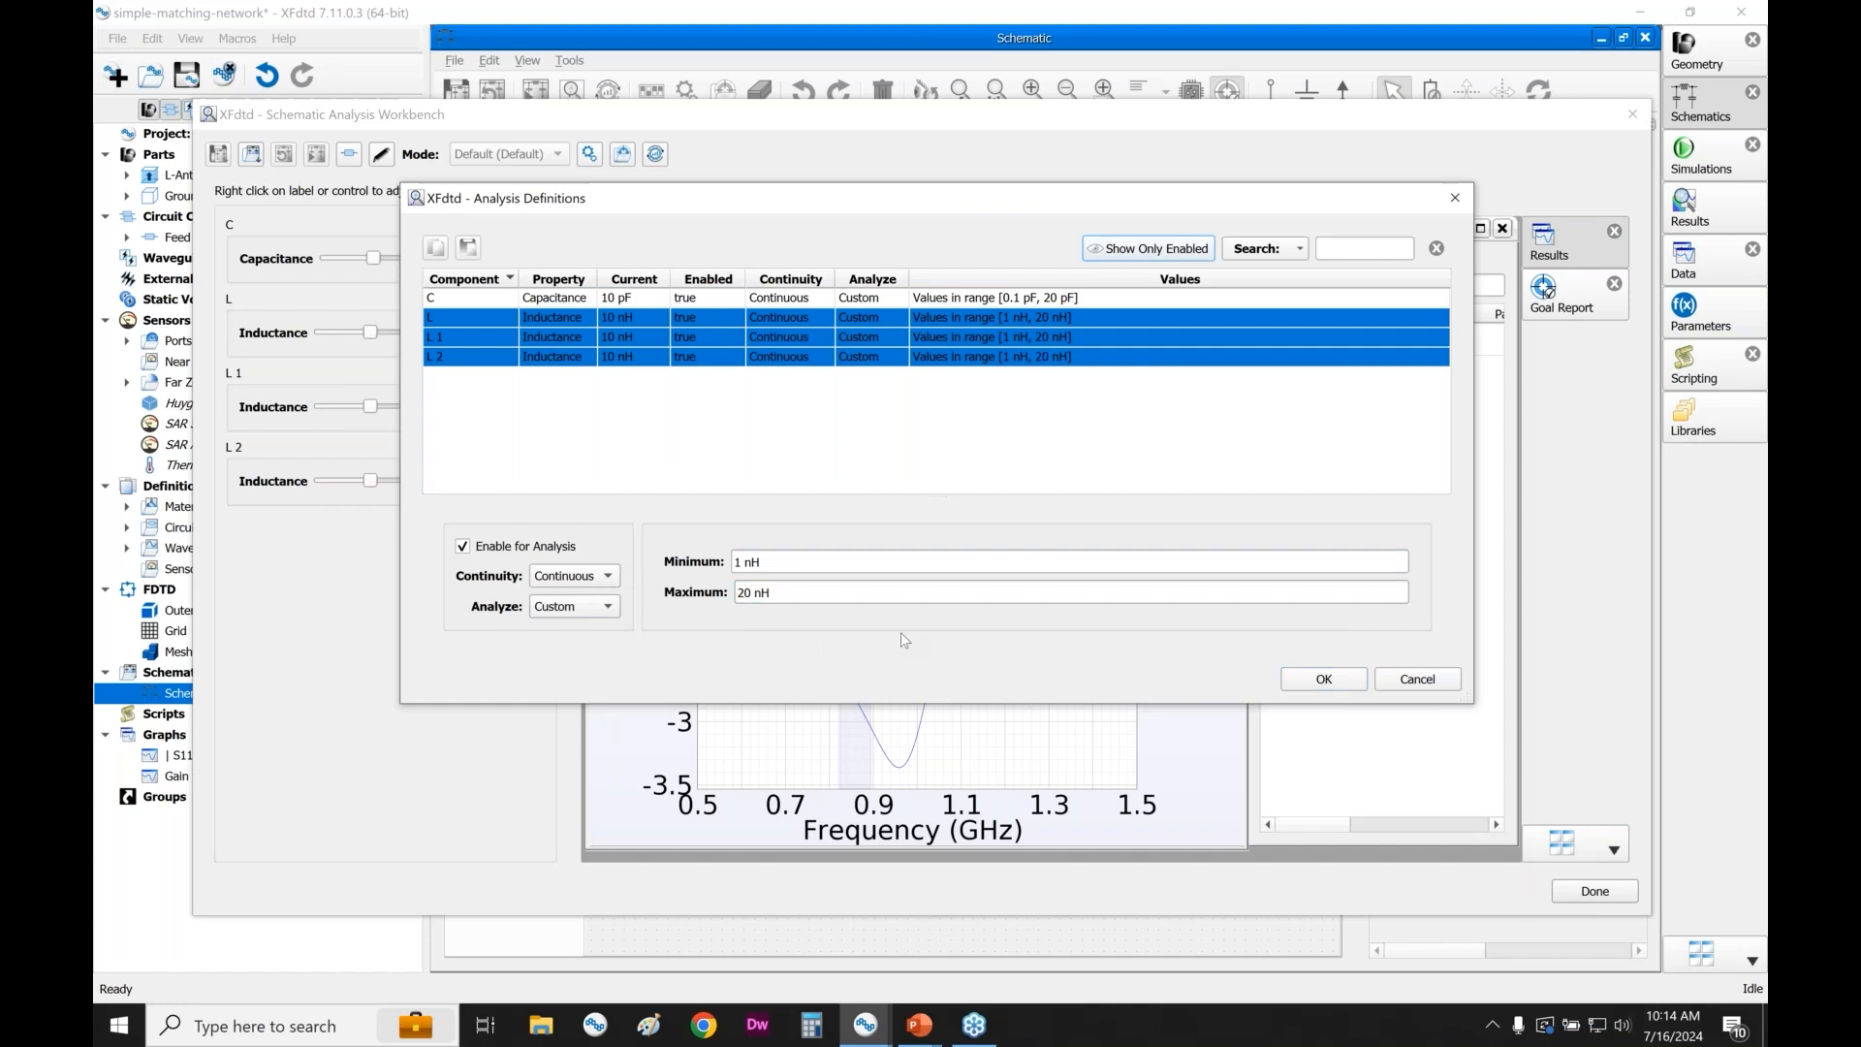
click(1324, 679)
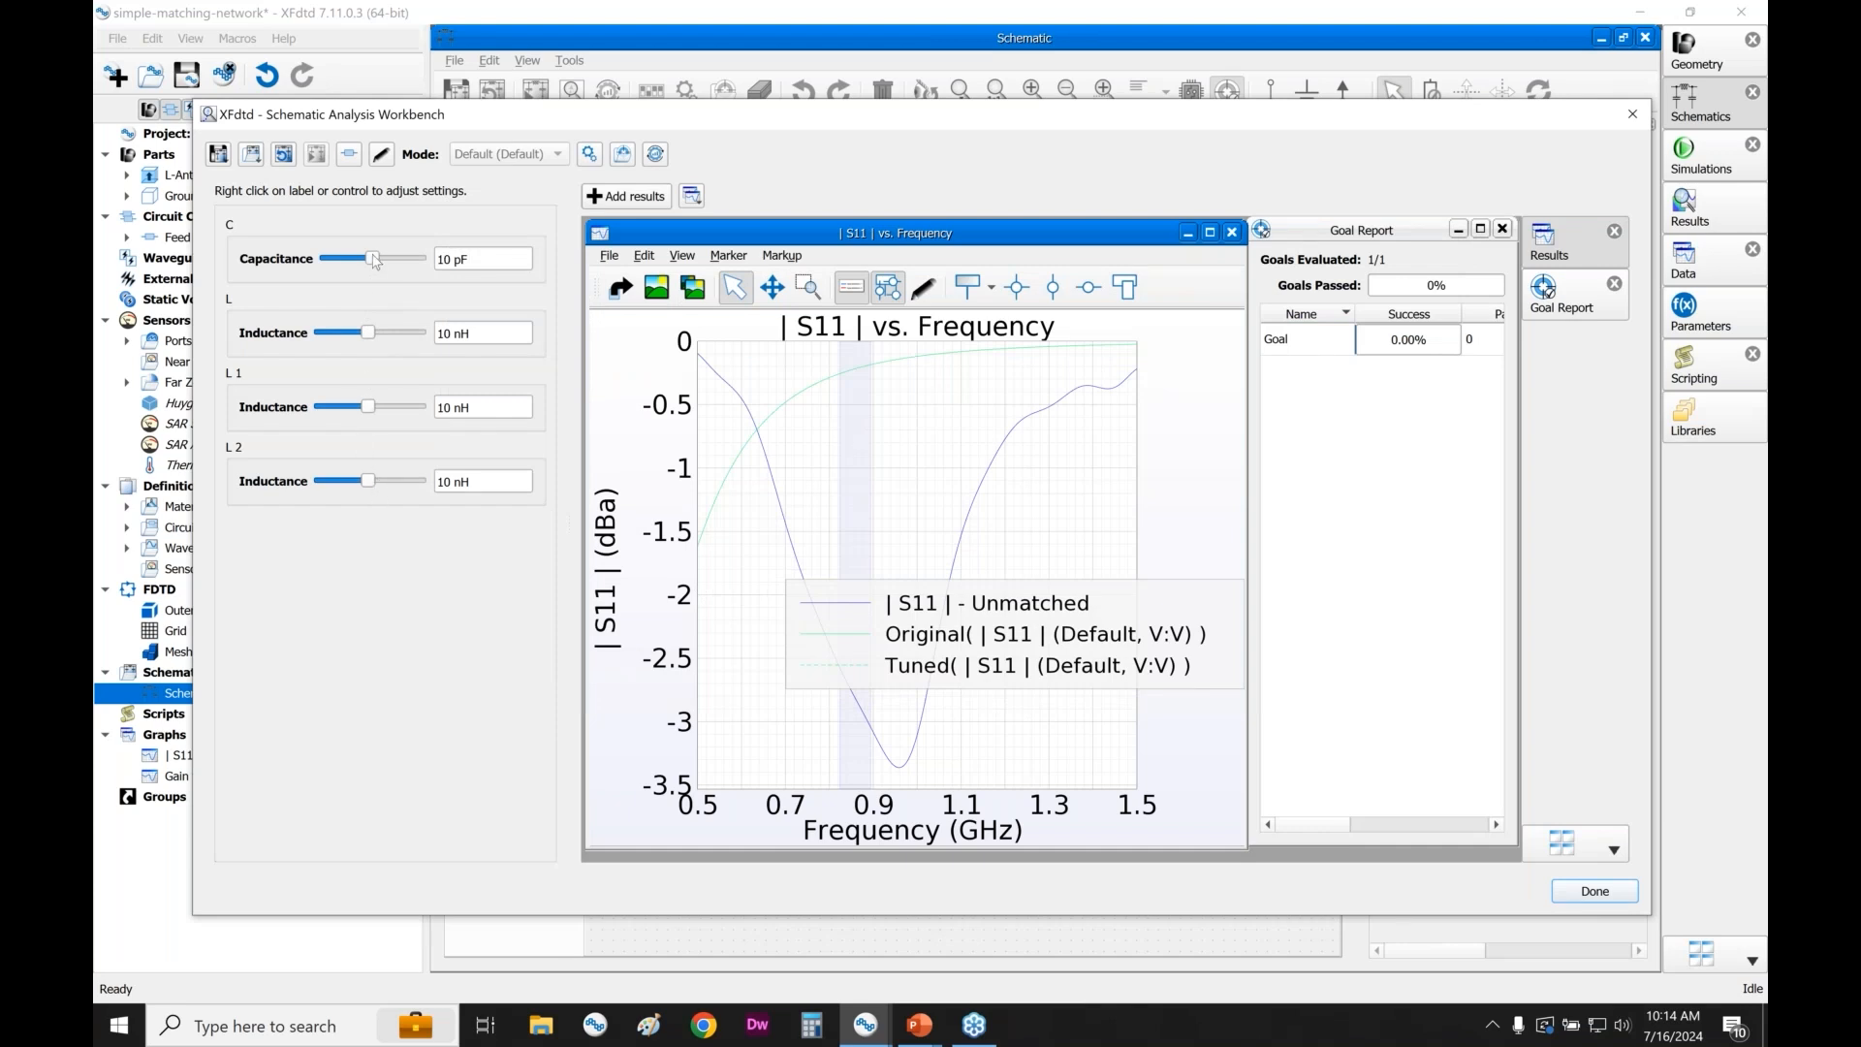
- Tune C to about 2.67 pF, L to about 2.06 nH, L 1 to about 2.27 nH and L 2 to about 12.19 nH
drag(375, 259, 339, 267)
click(836, 504)
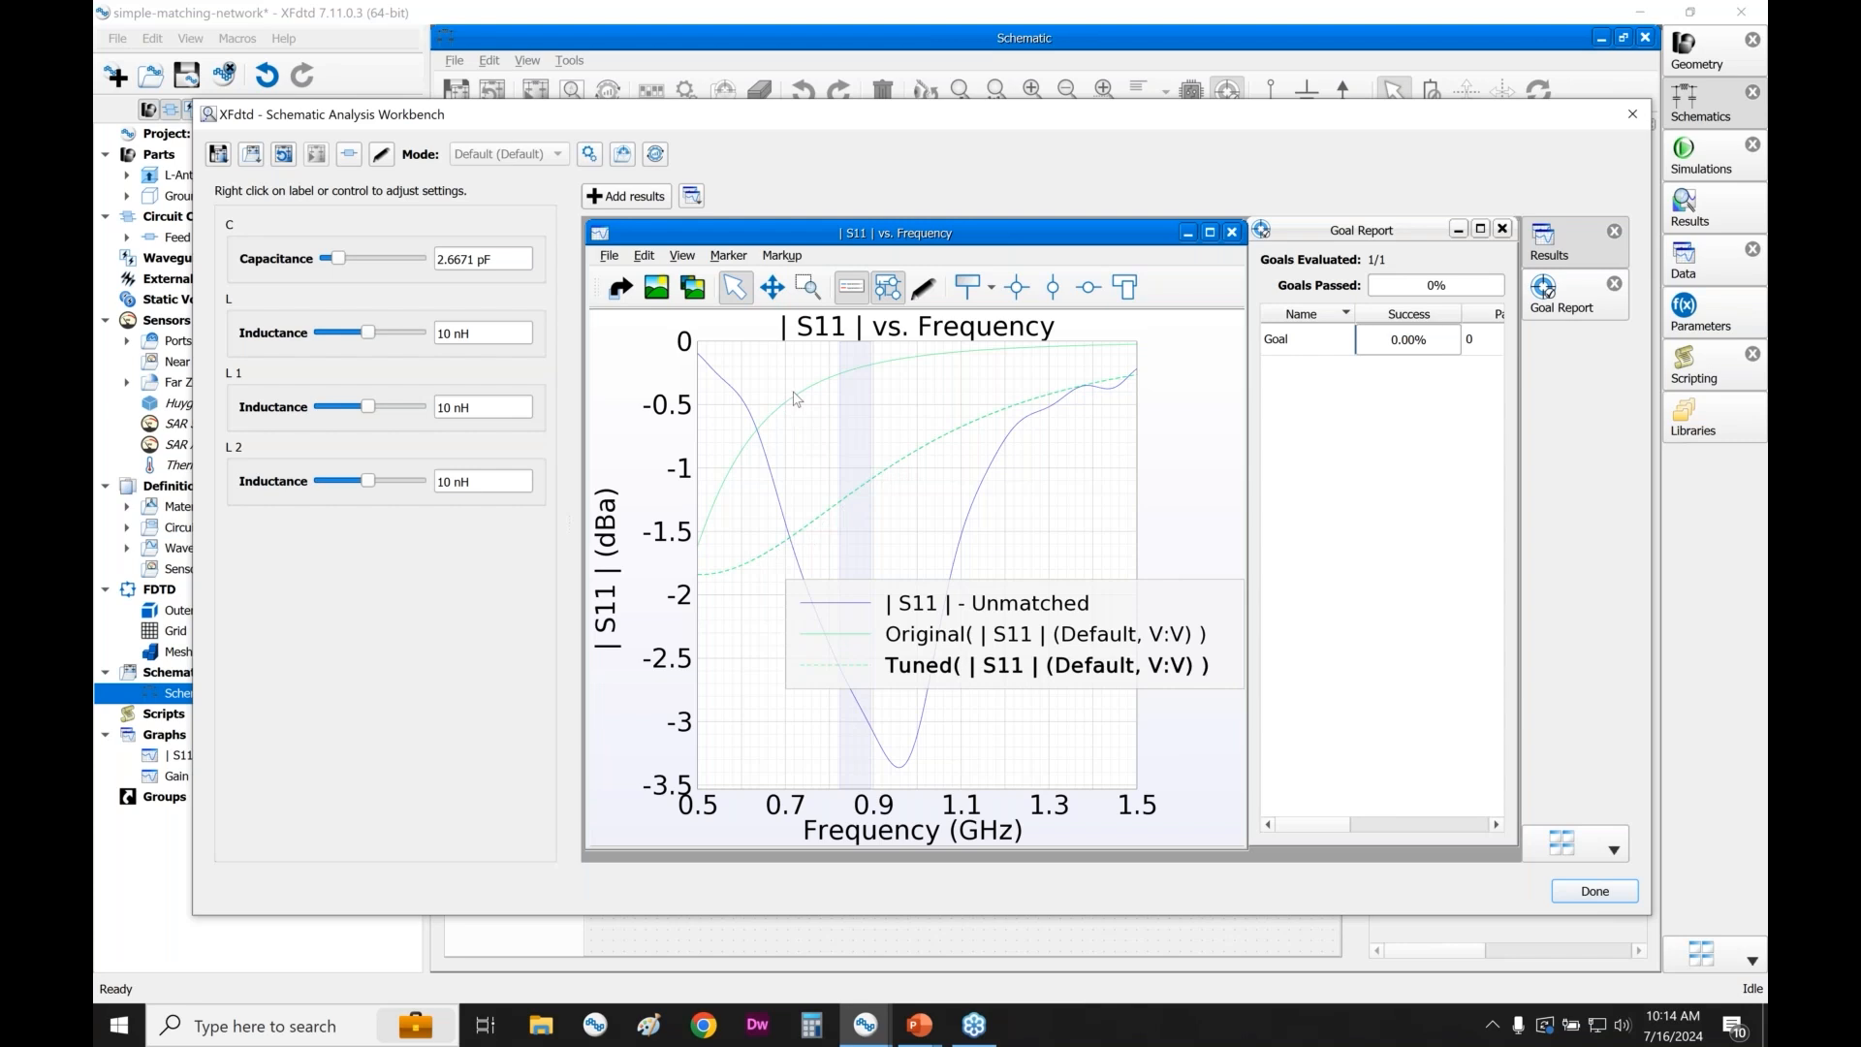
drag(369, 333, 326, 341)
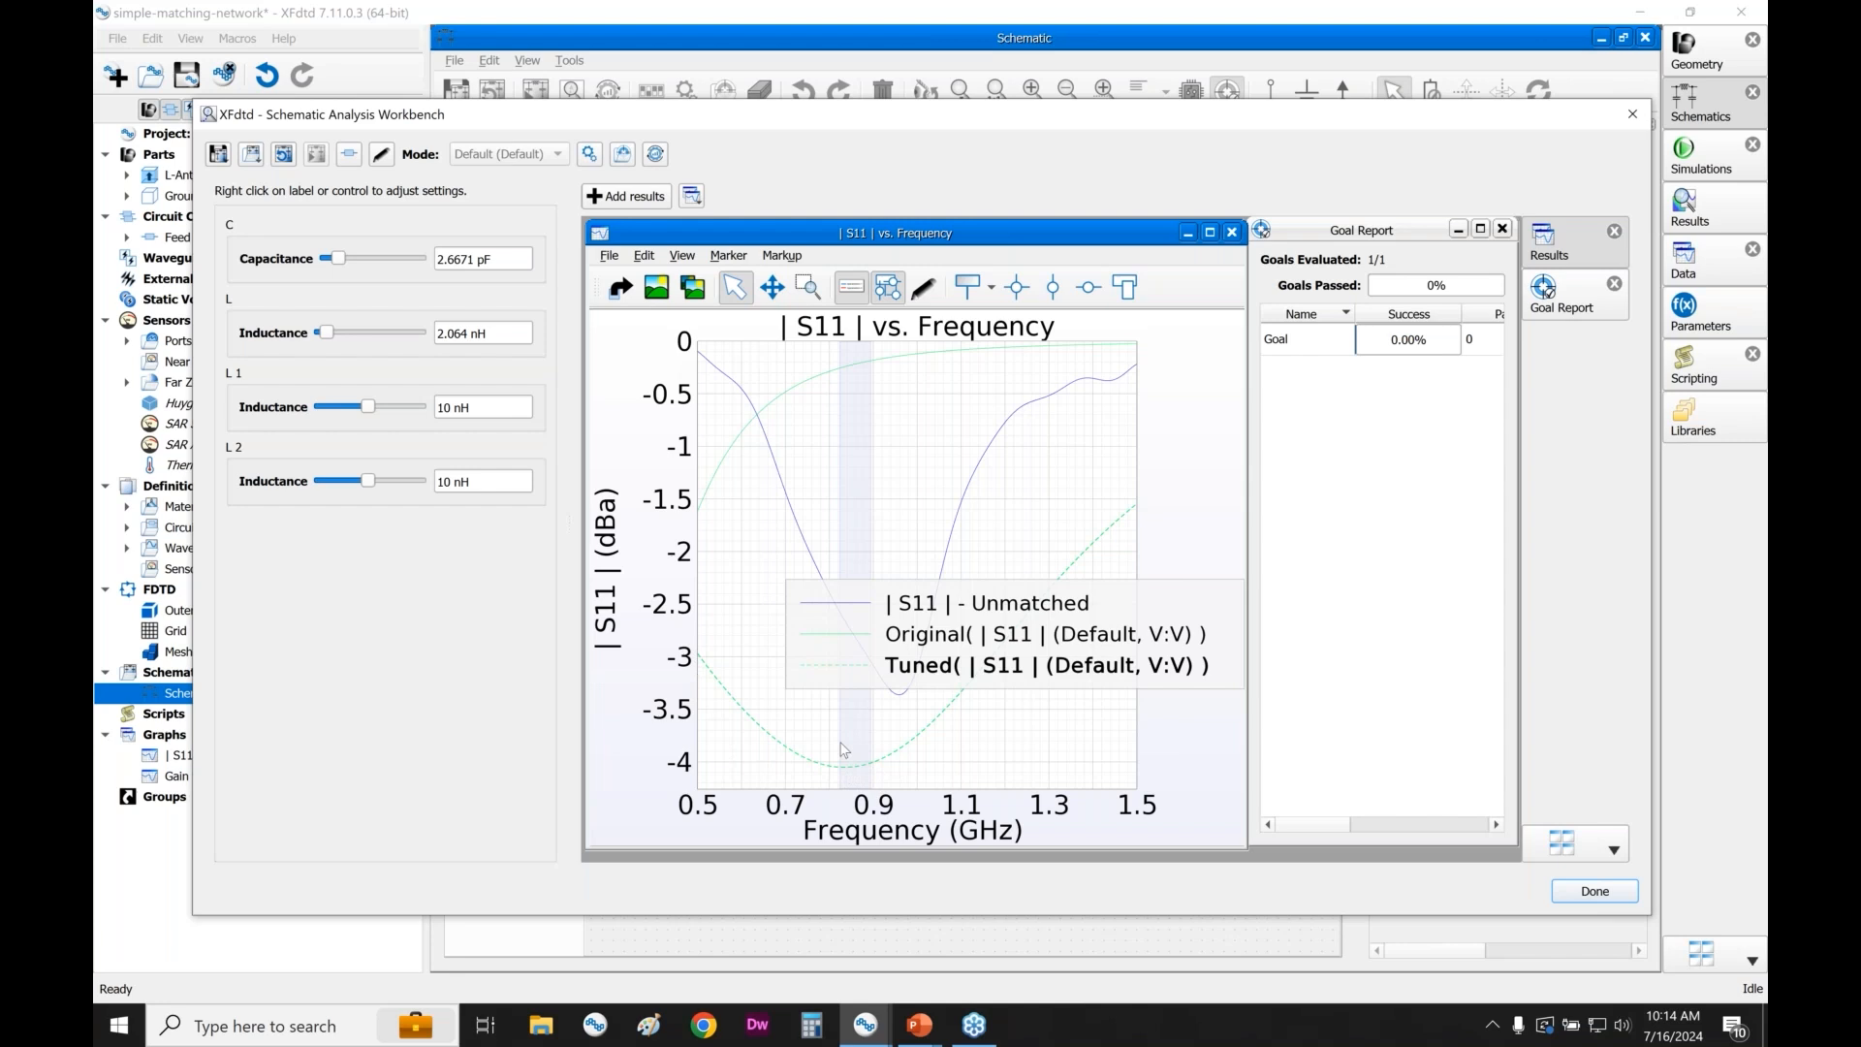
drag(369, 407, 330, 408)
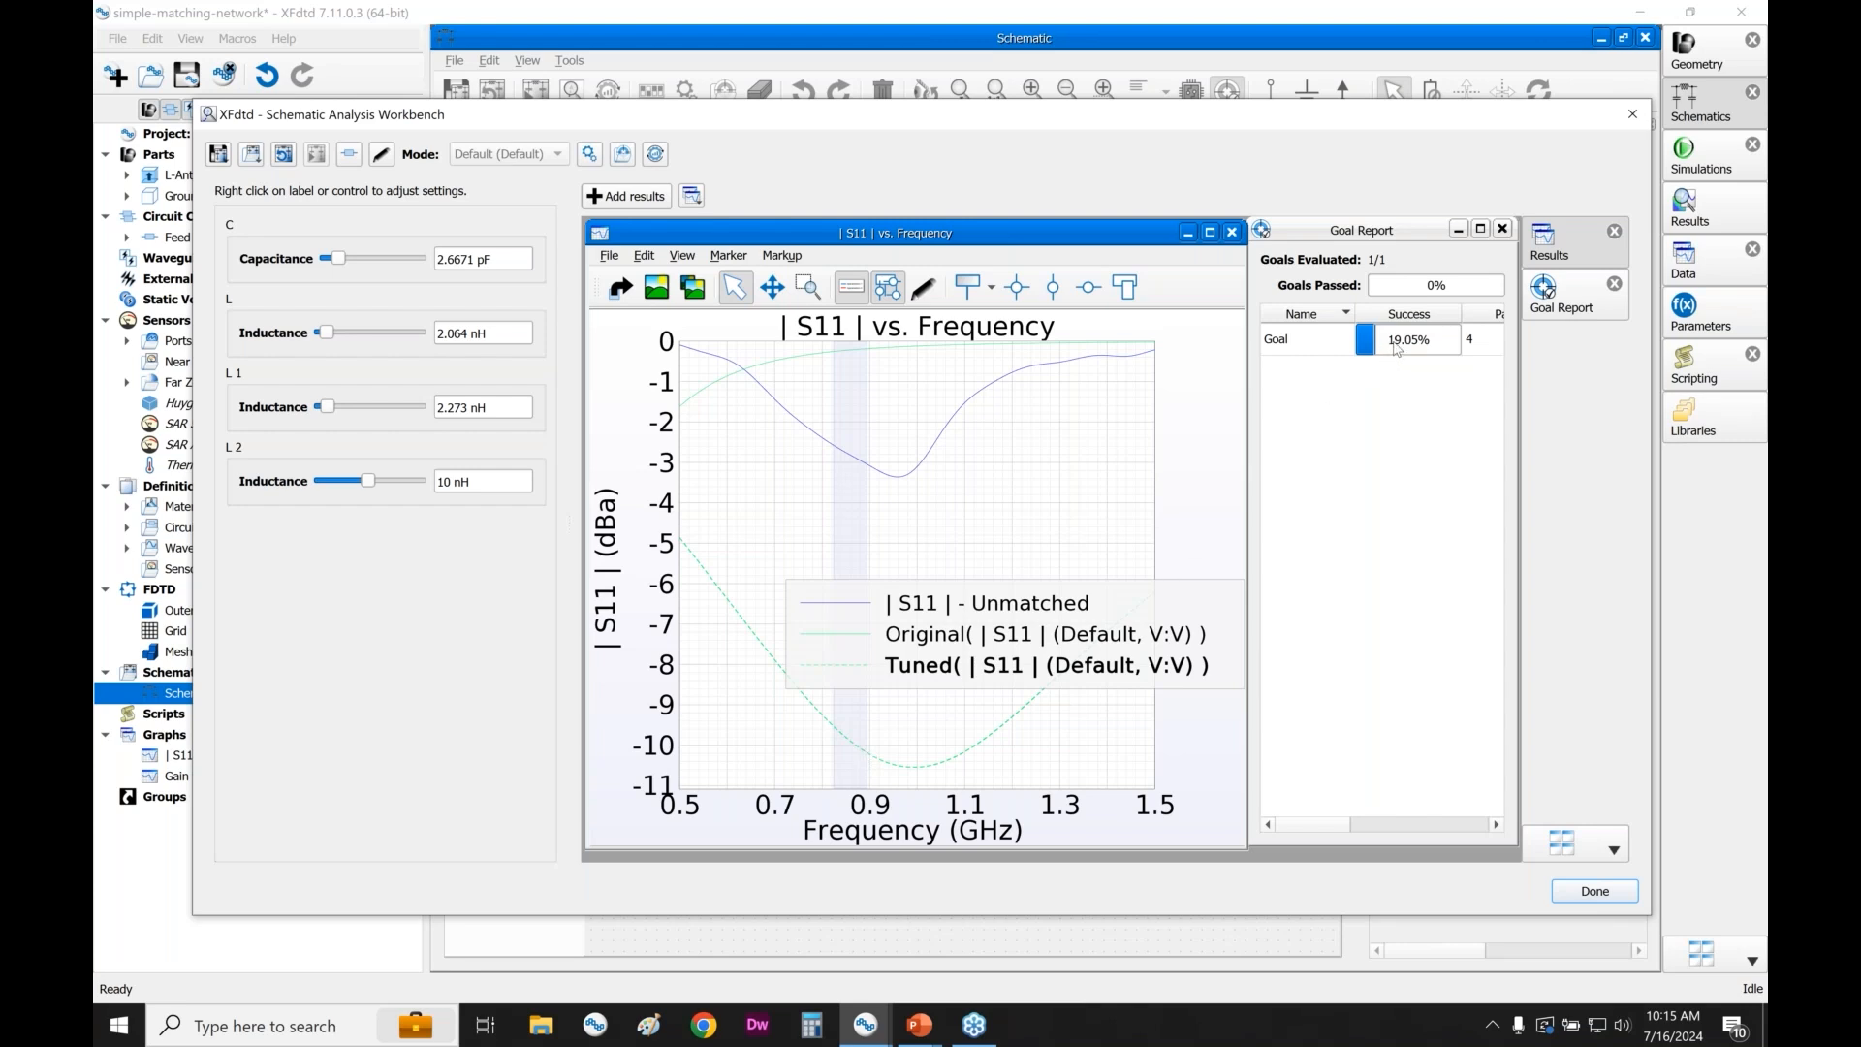
mouse_move(1399, 351)
drag(369, 484, 380, 483)
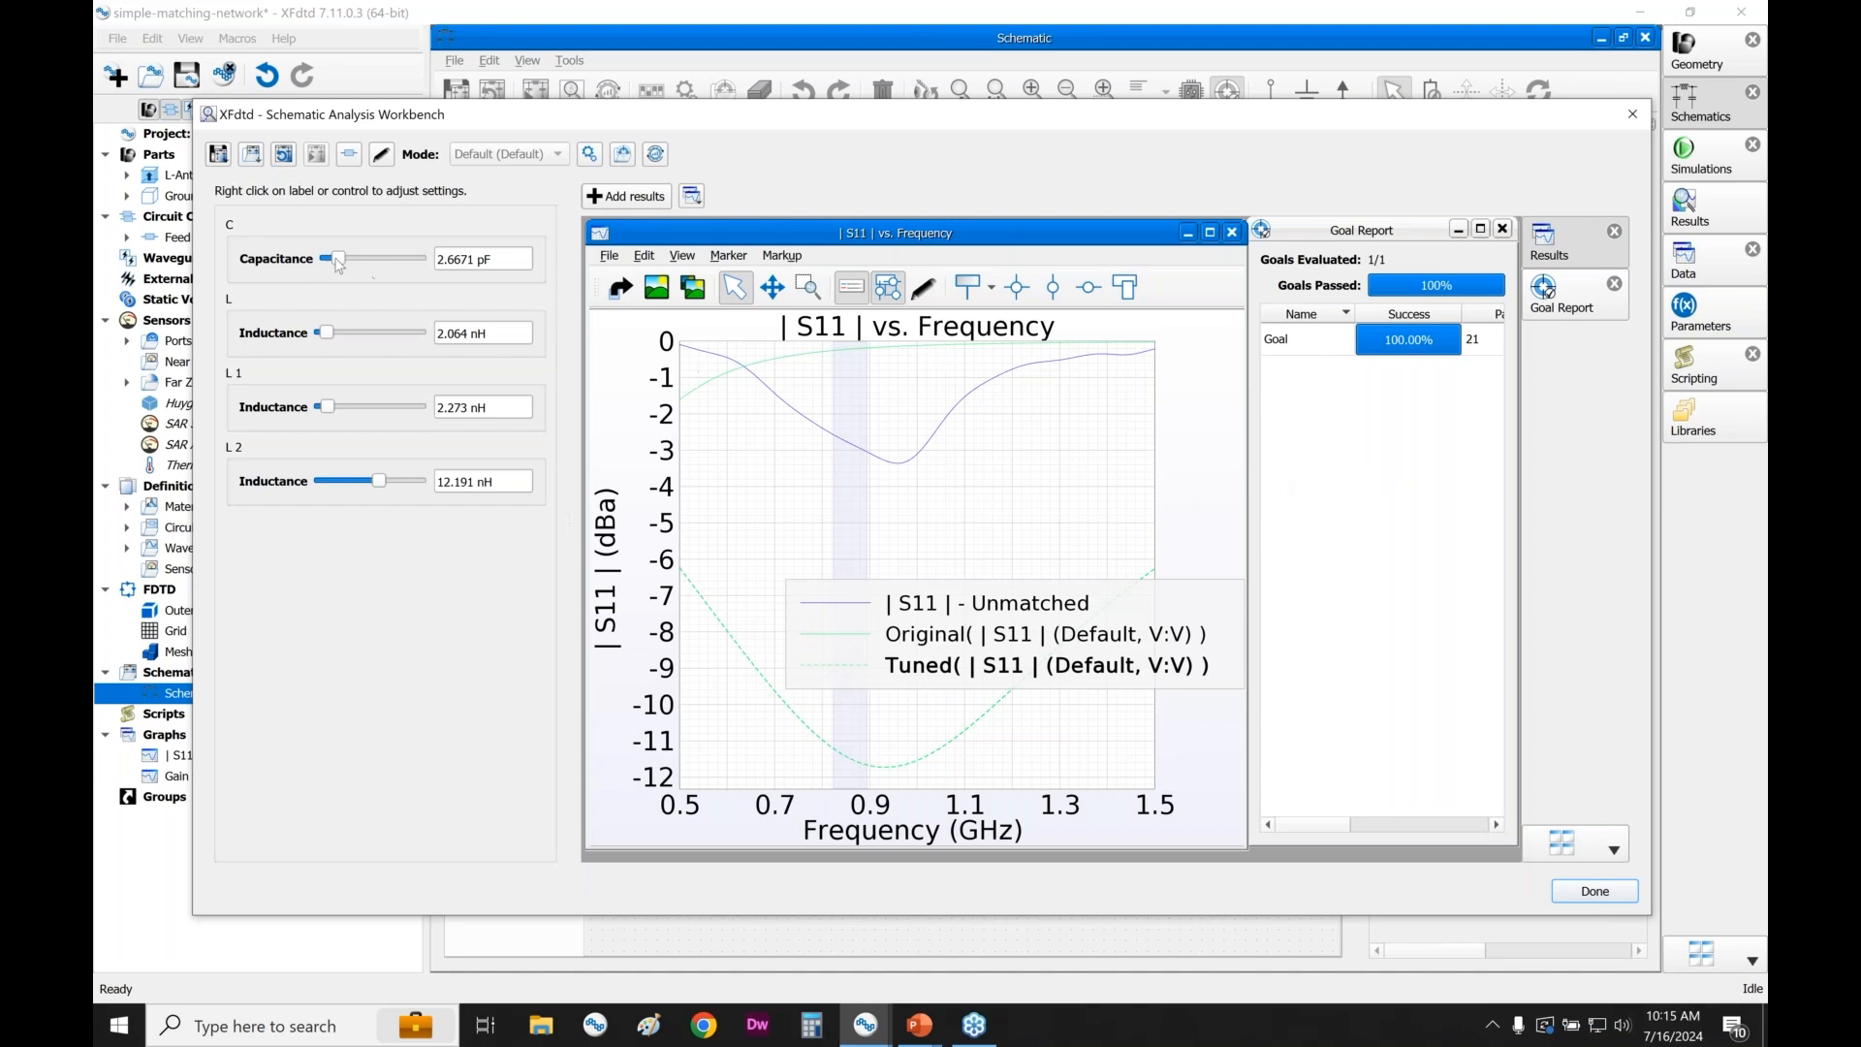
- Commit the tuned values and the analysis definitions to the schematic, and close the workbench
click(220, 157)
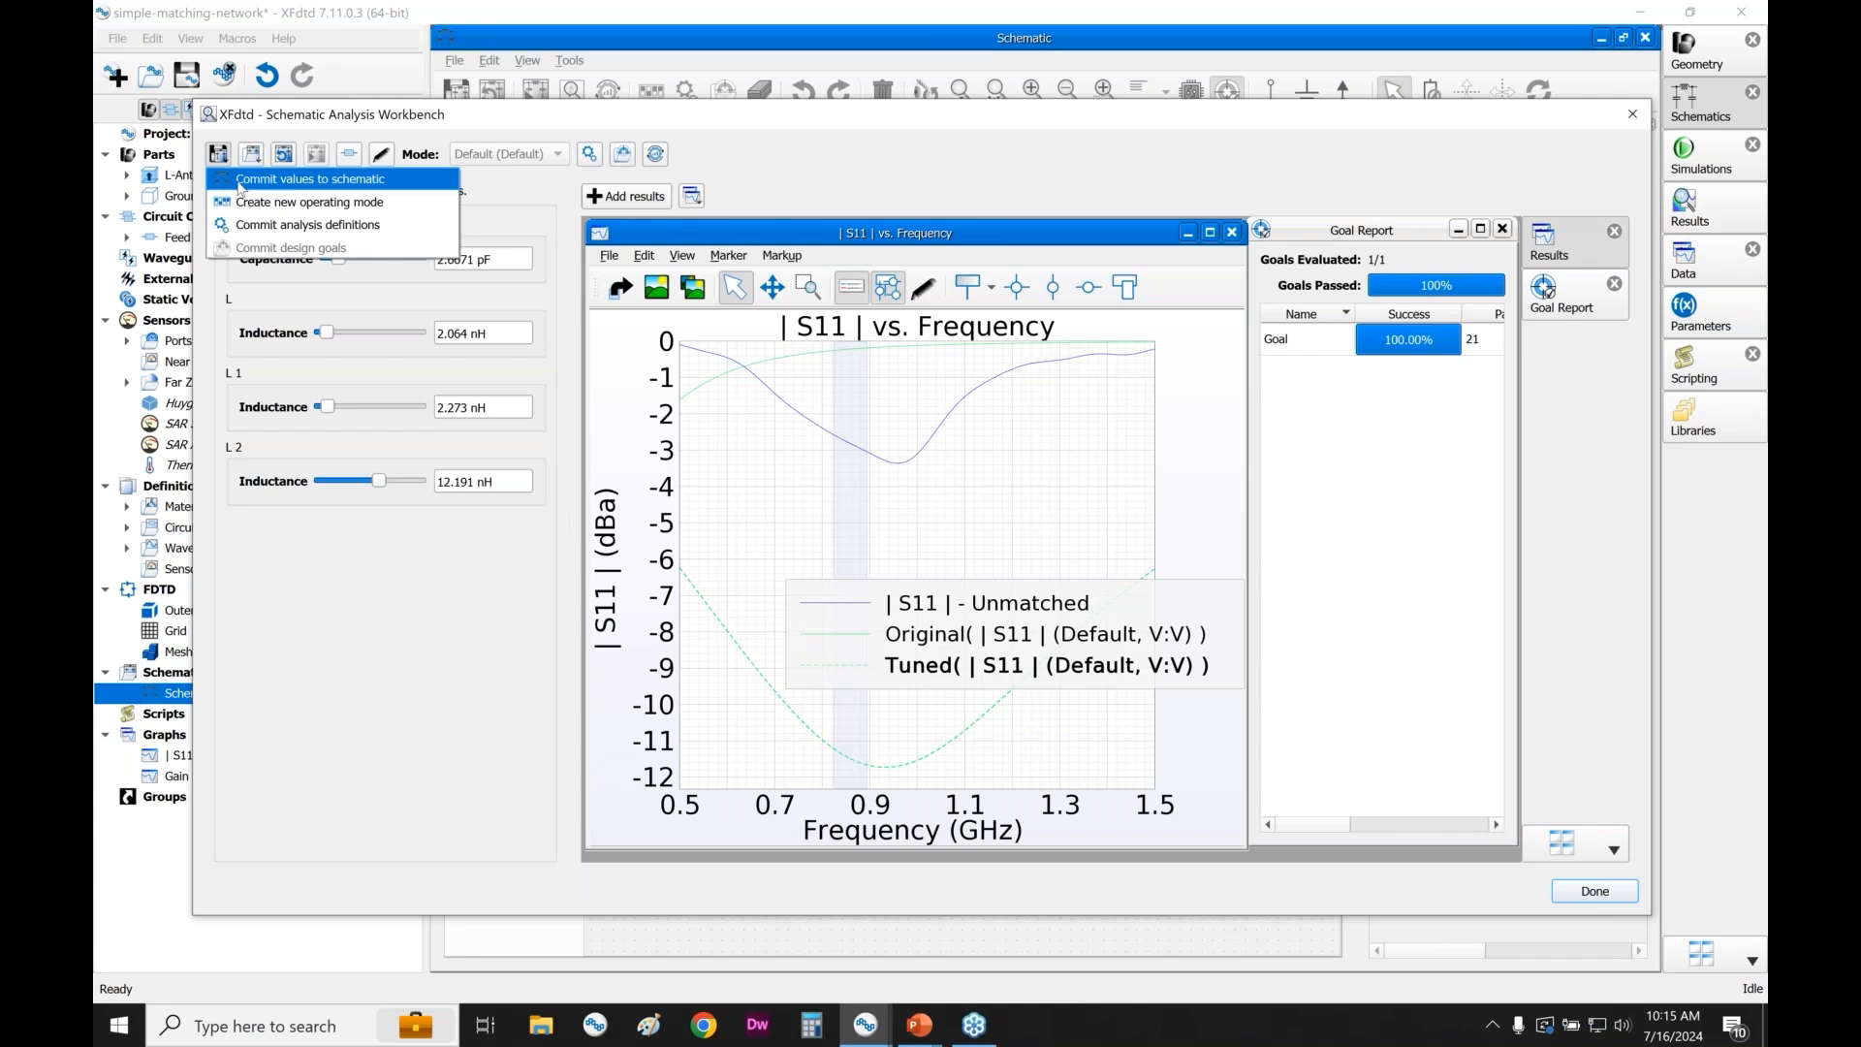
click(239, 187)
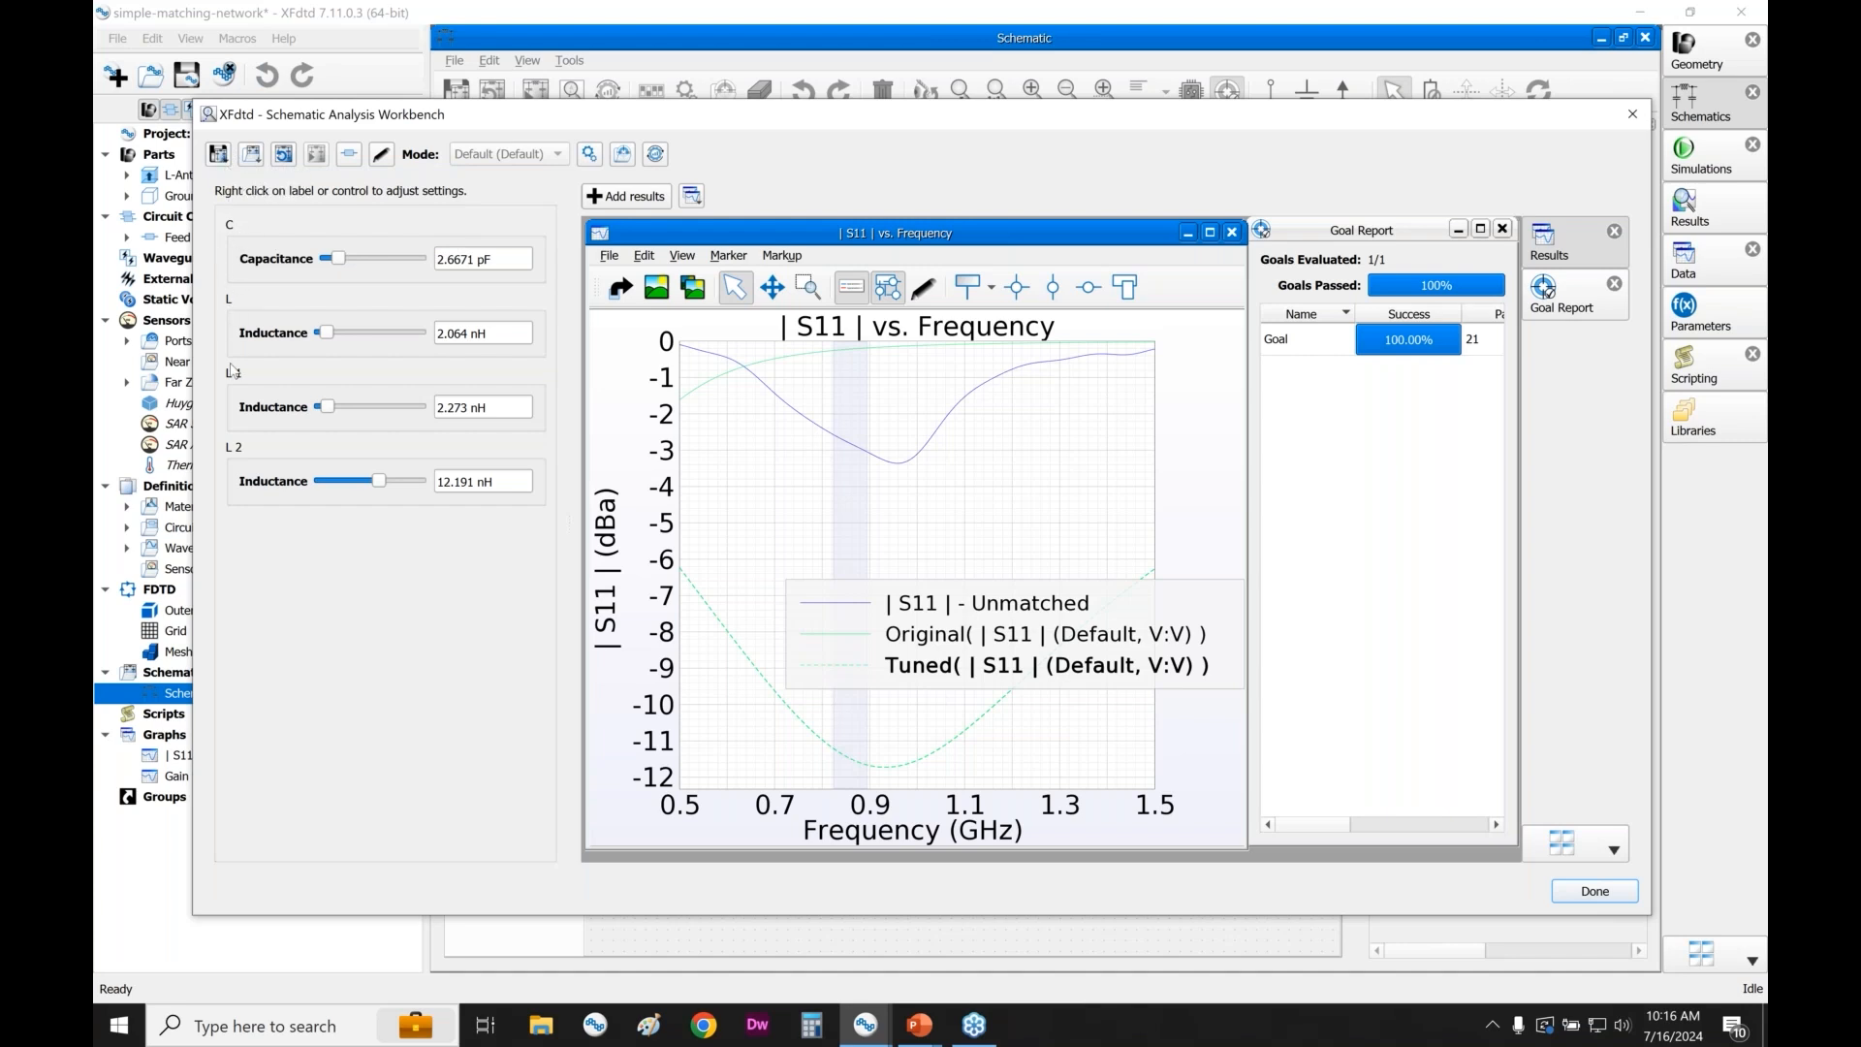
click(226, 162)
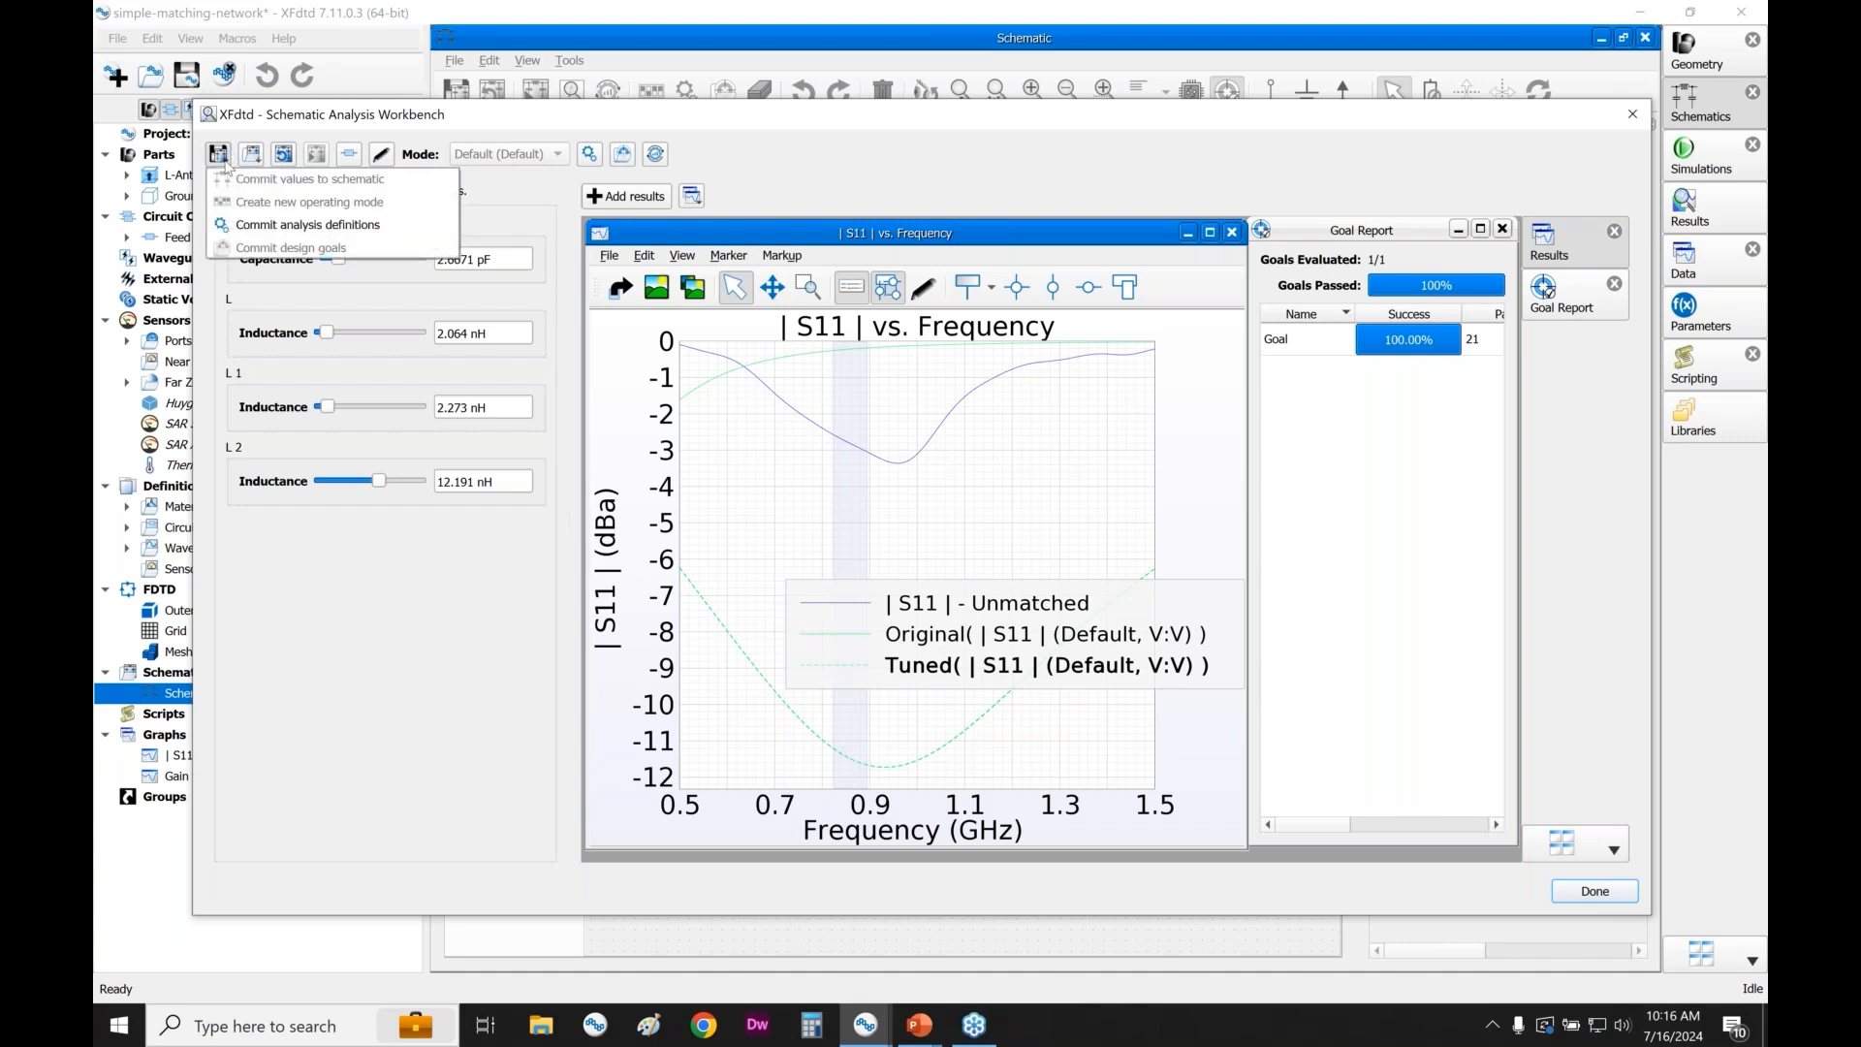
click(243, 233)
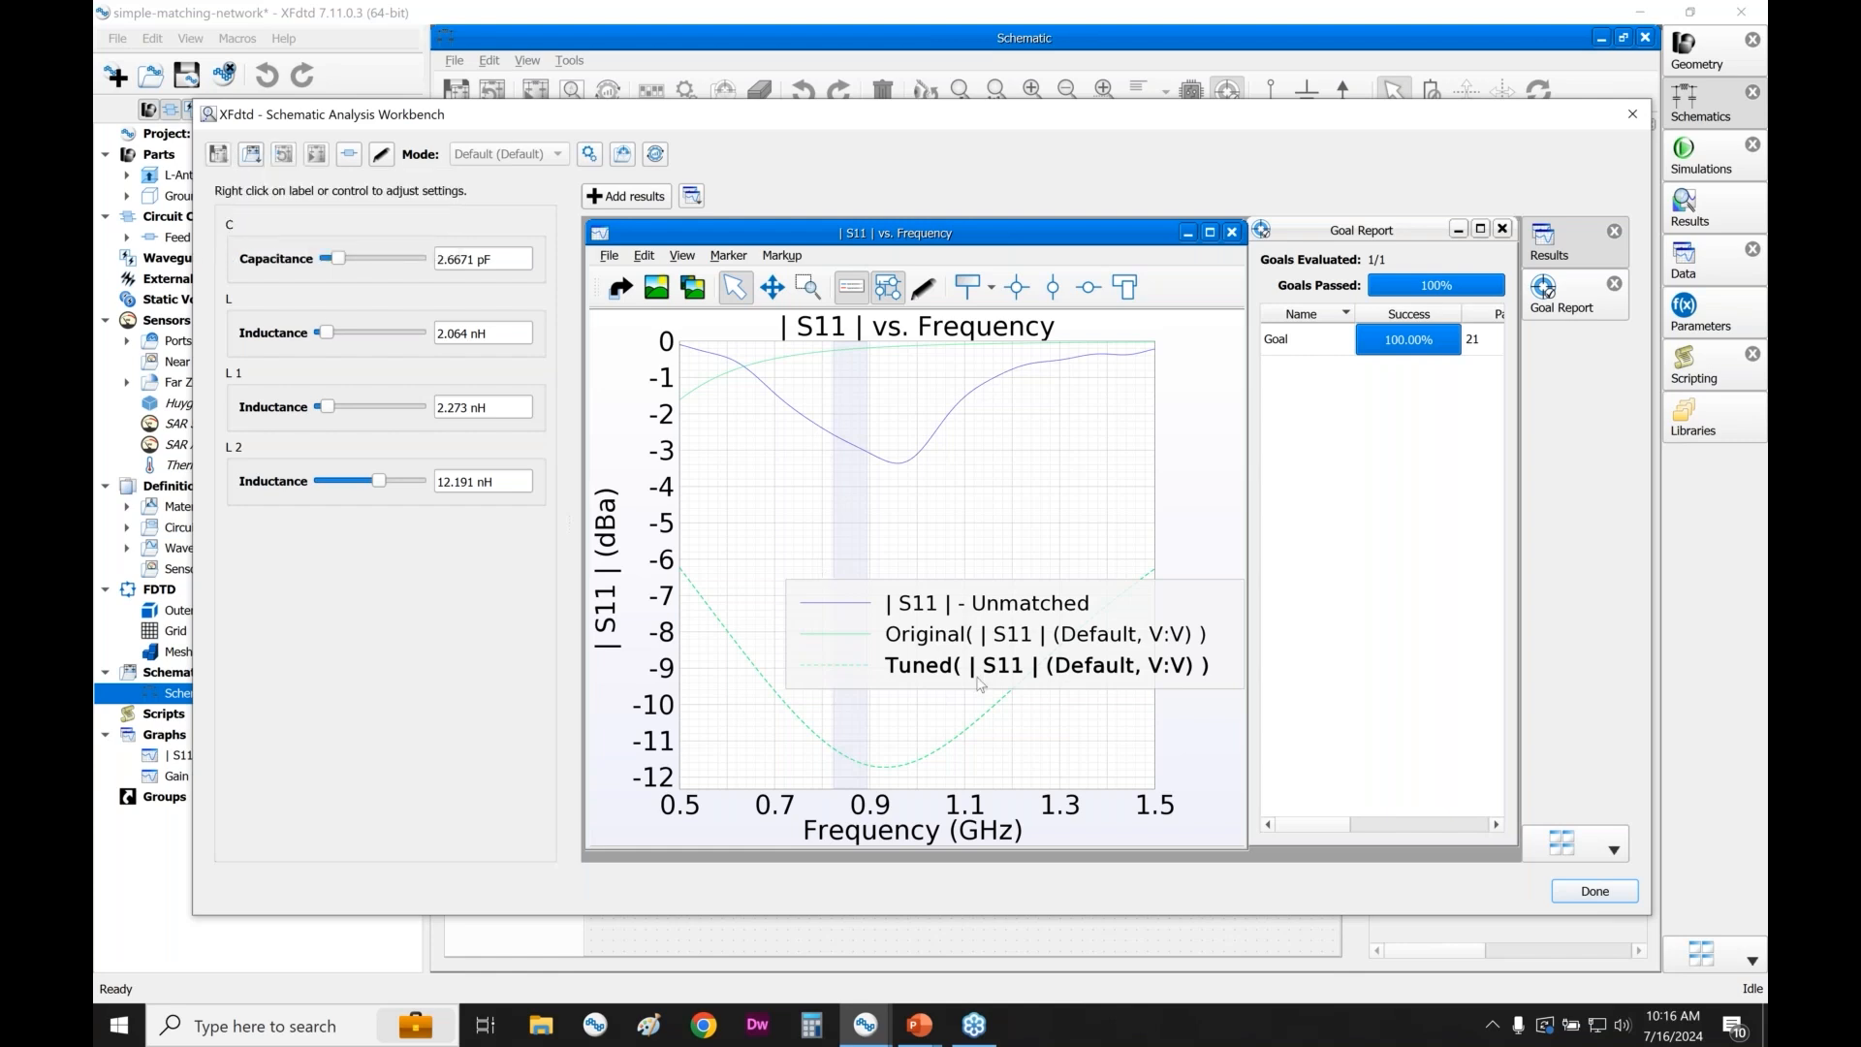
click(1595, 891)
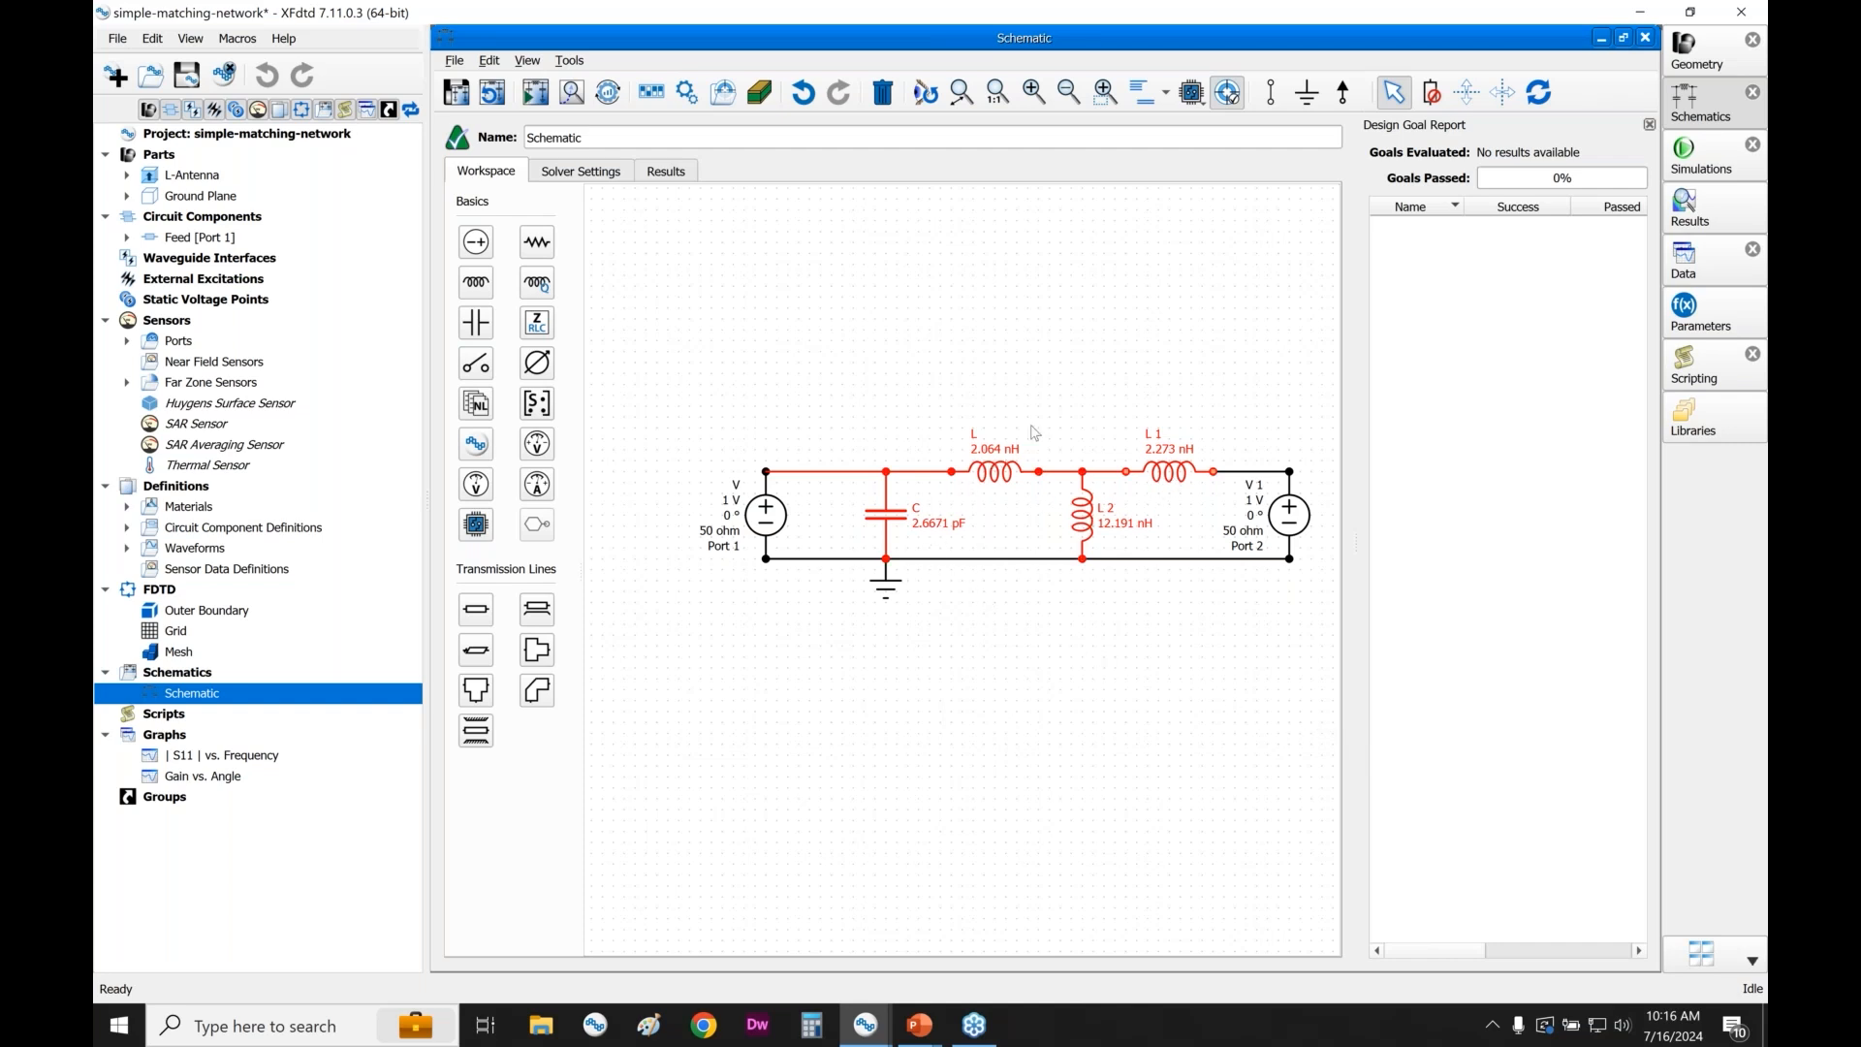
- Rerun the circuit analysis with the tuned values and open the | S11 | vs. Frequency graph
click(540, 102)
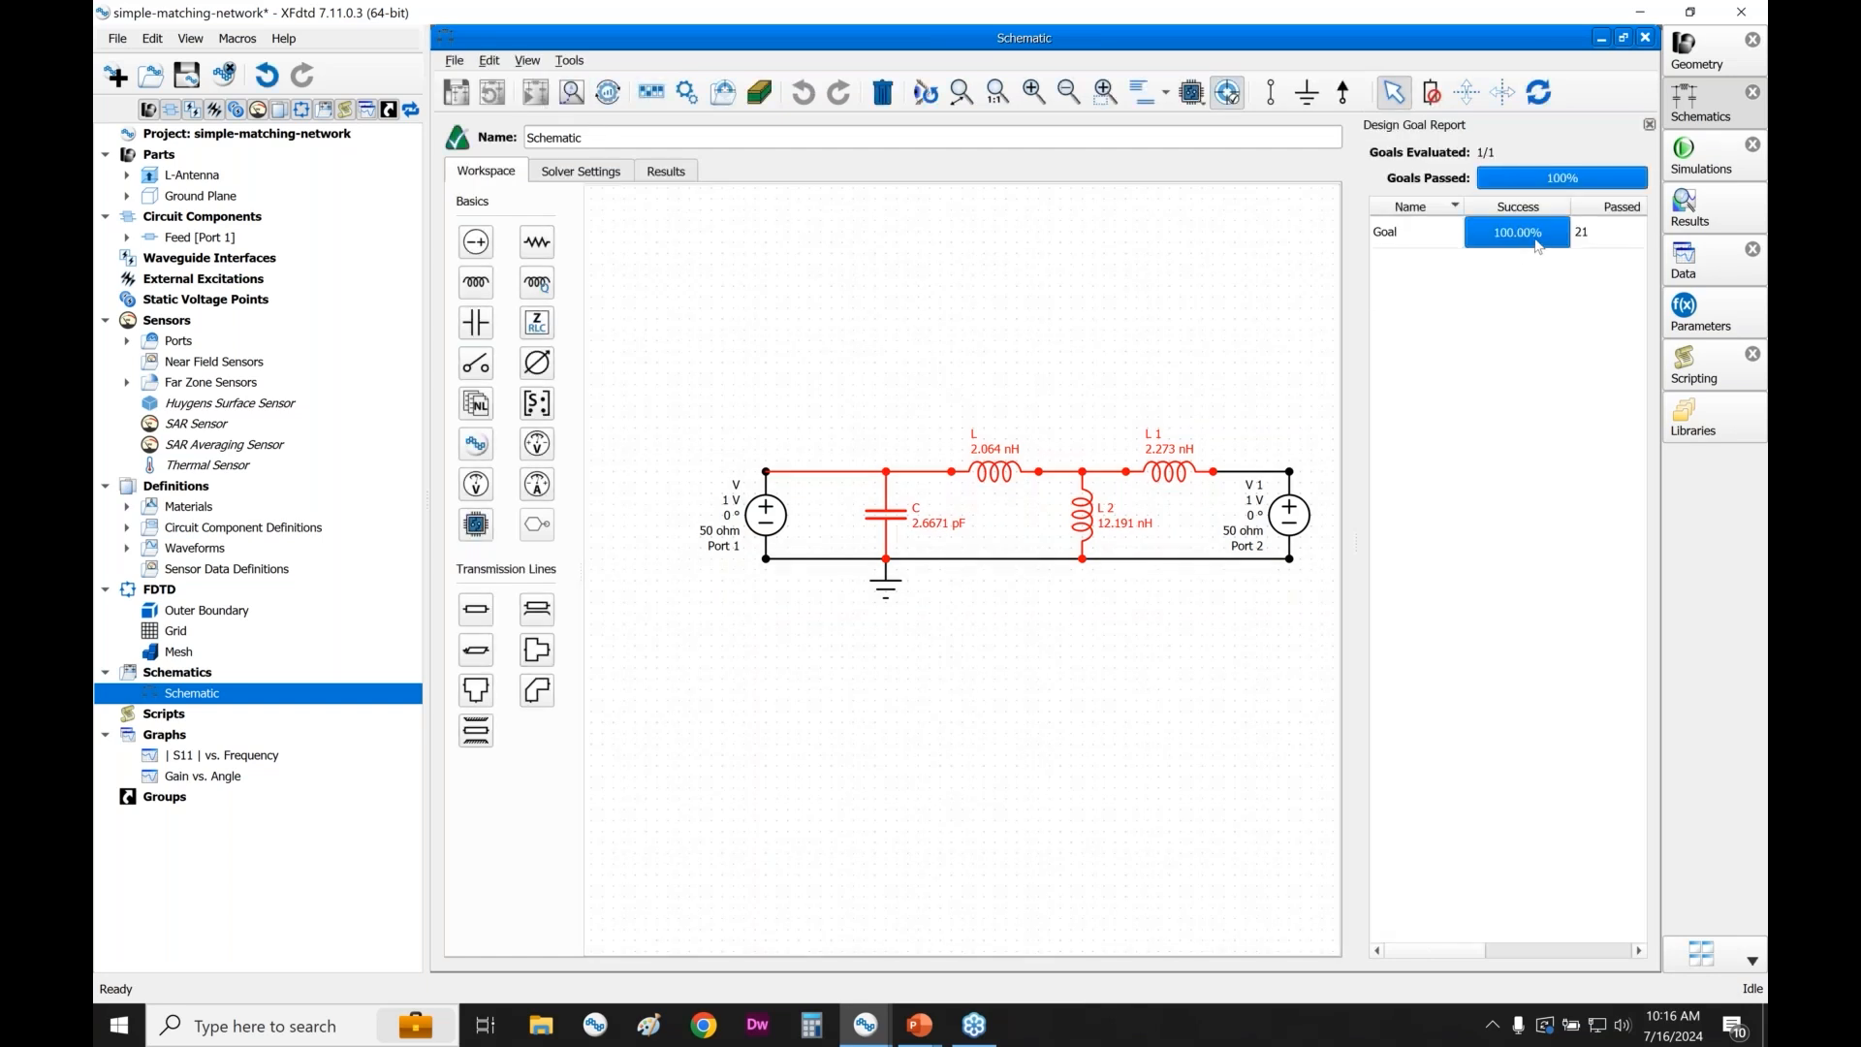
double_click(287, 756)
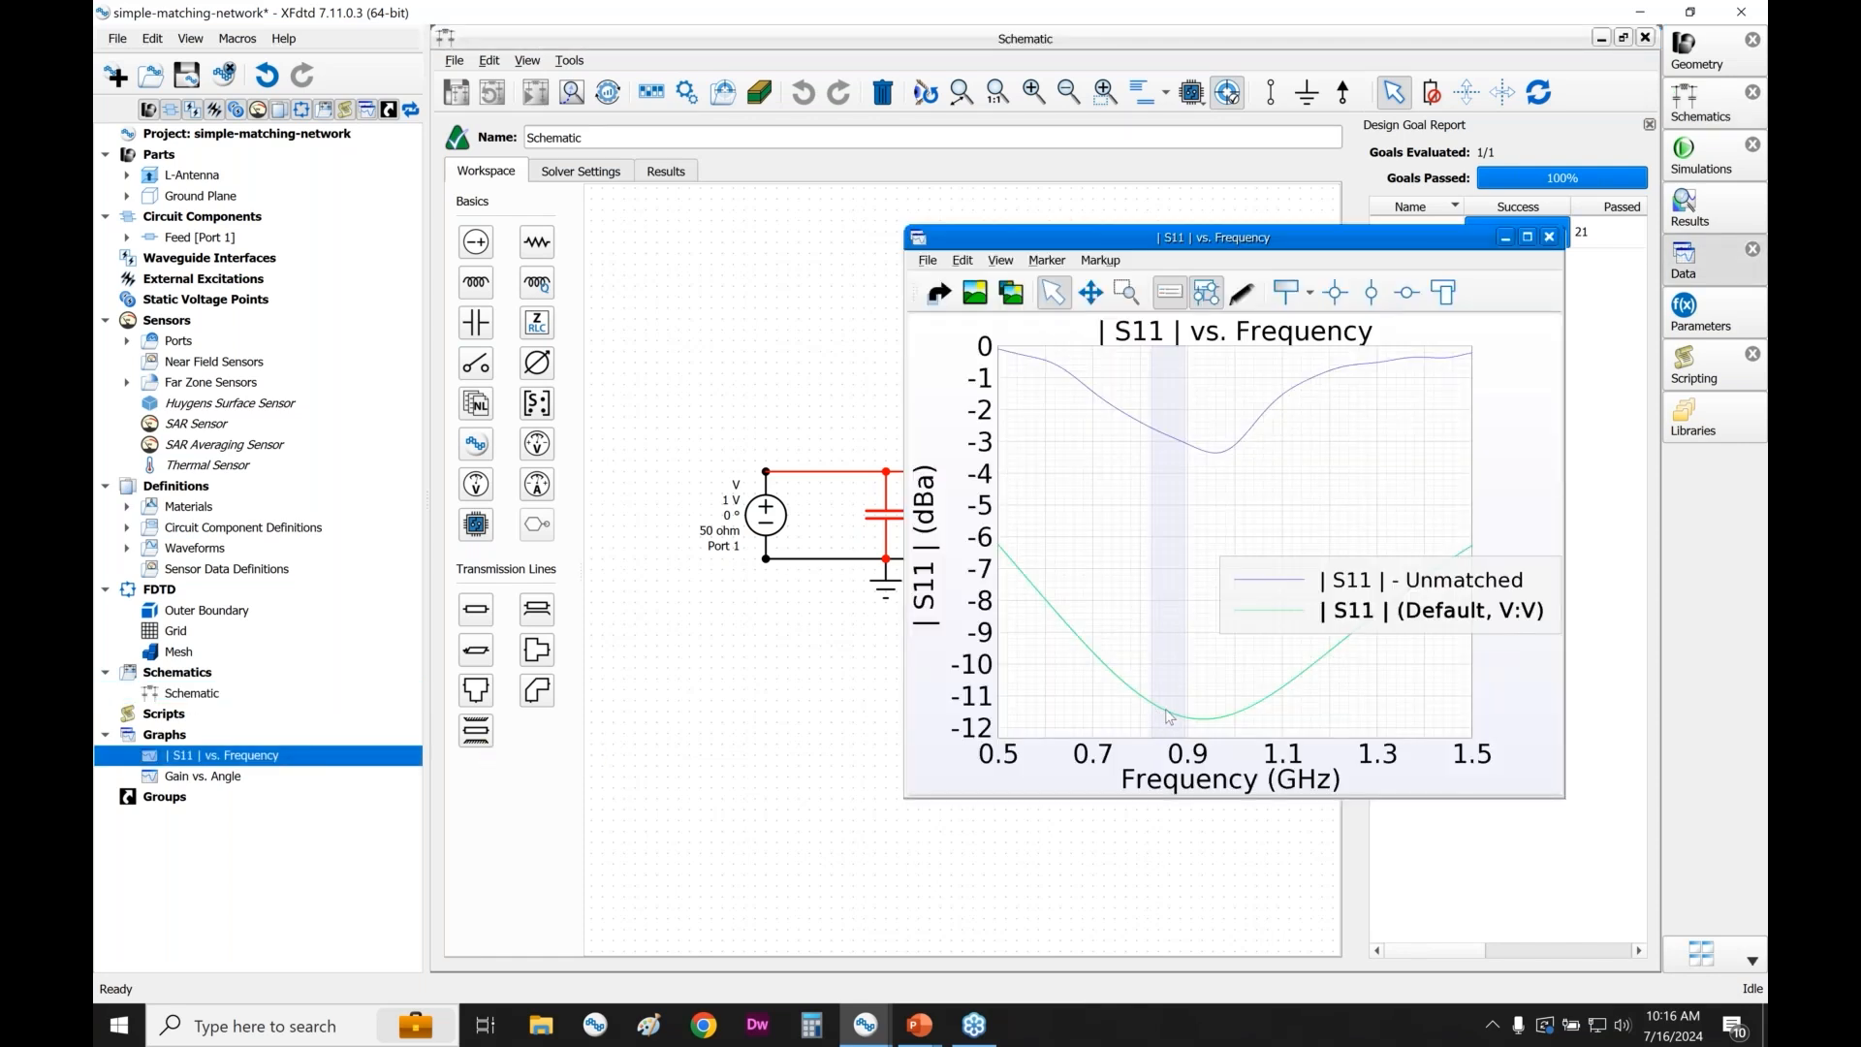
- Delete the Port 2 voltage source and place an FDTD block at the output end of inductor L 1
click(1552, 239)
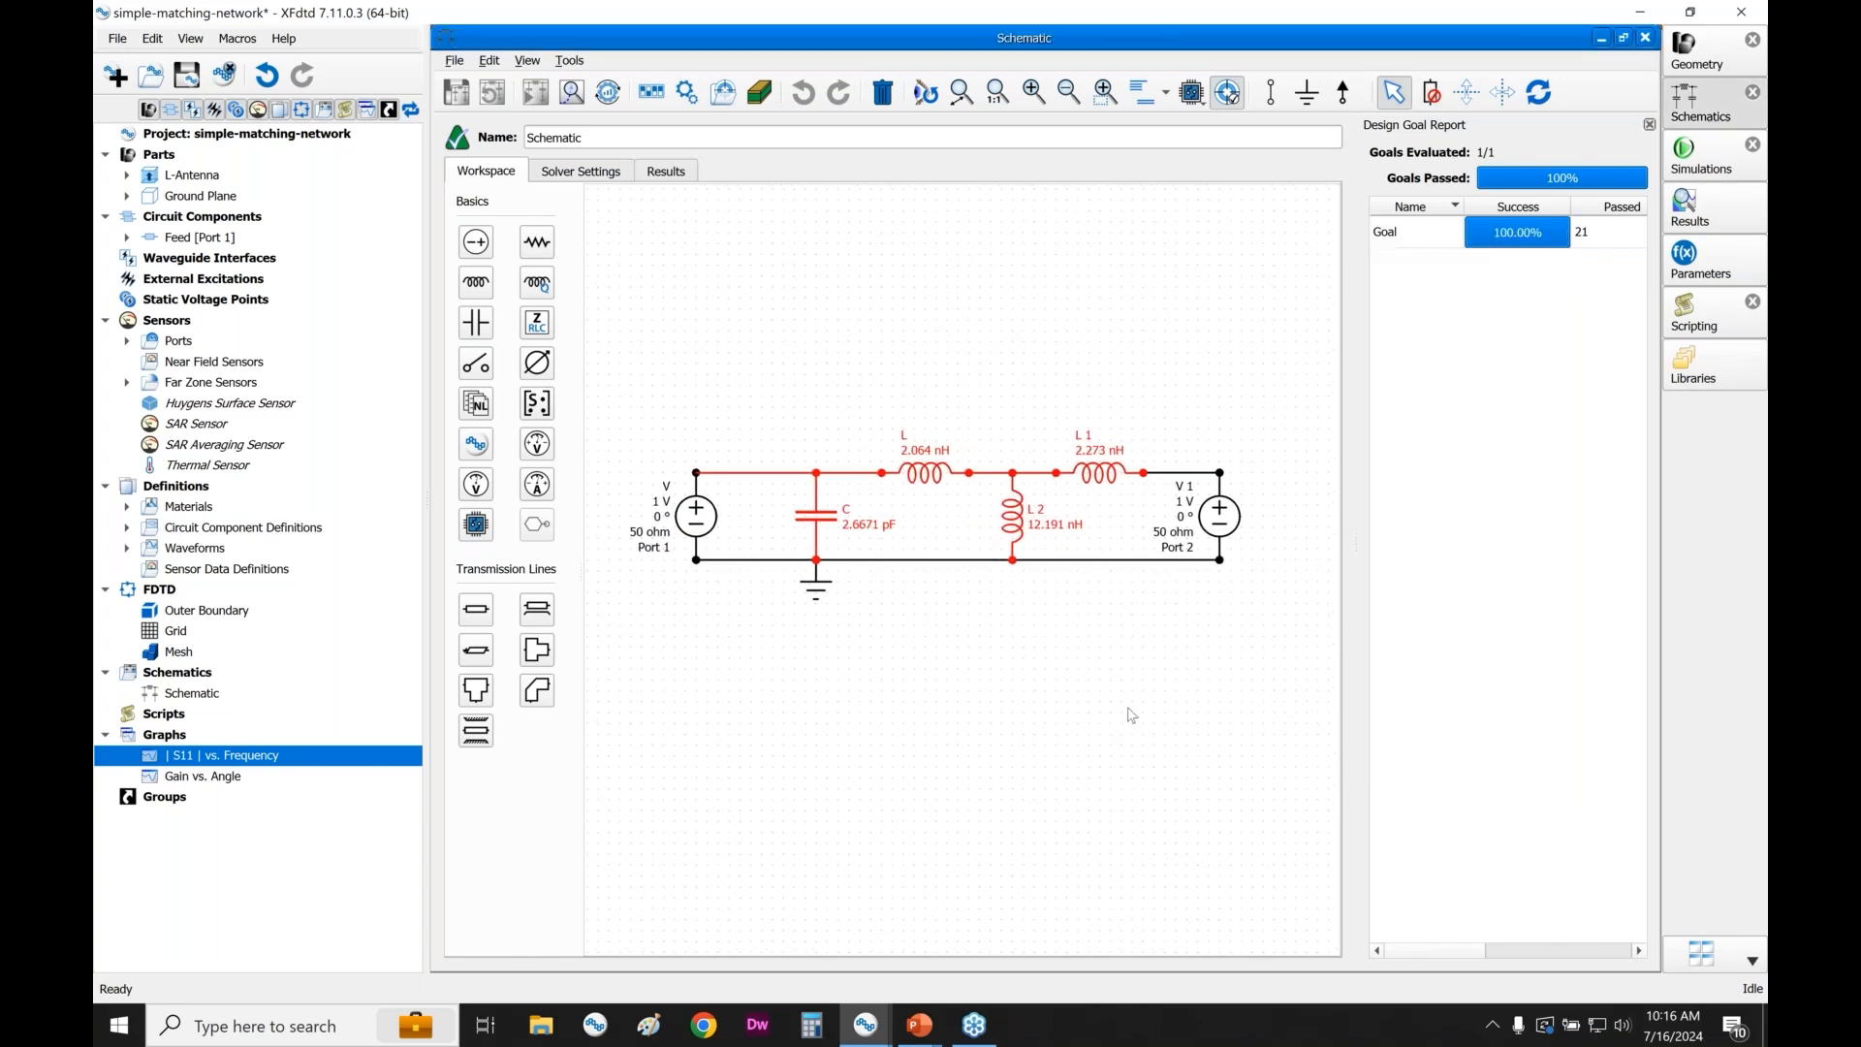
click(1230, 518)
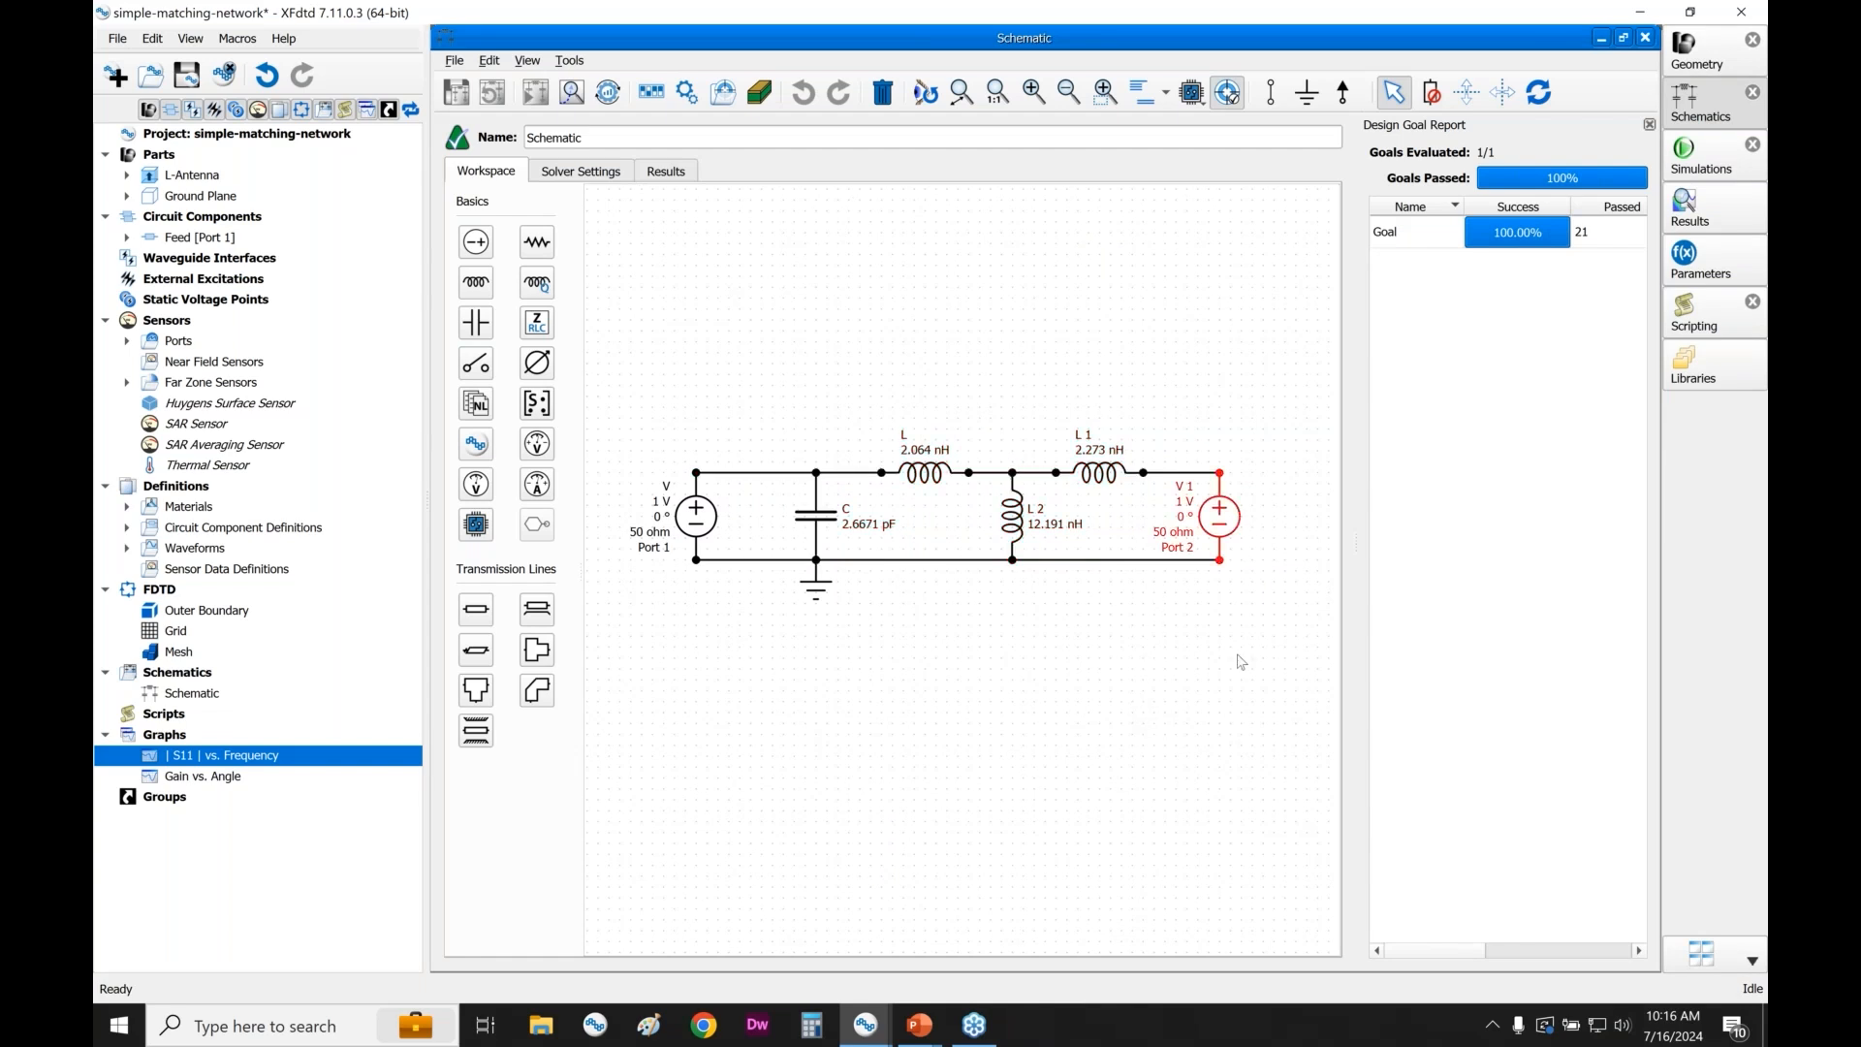
key(Delete)
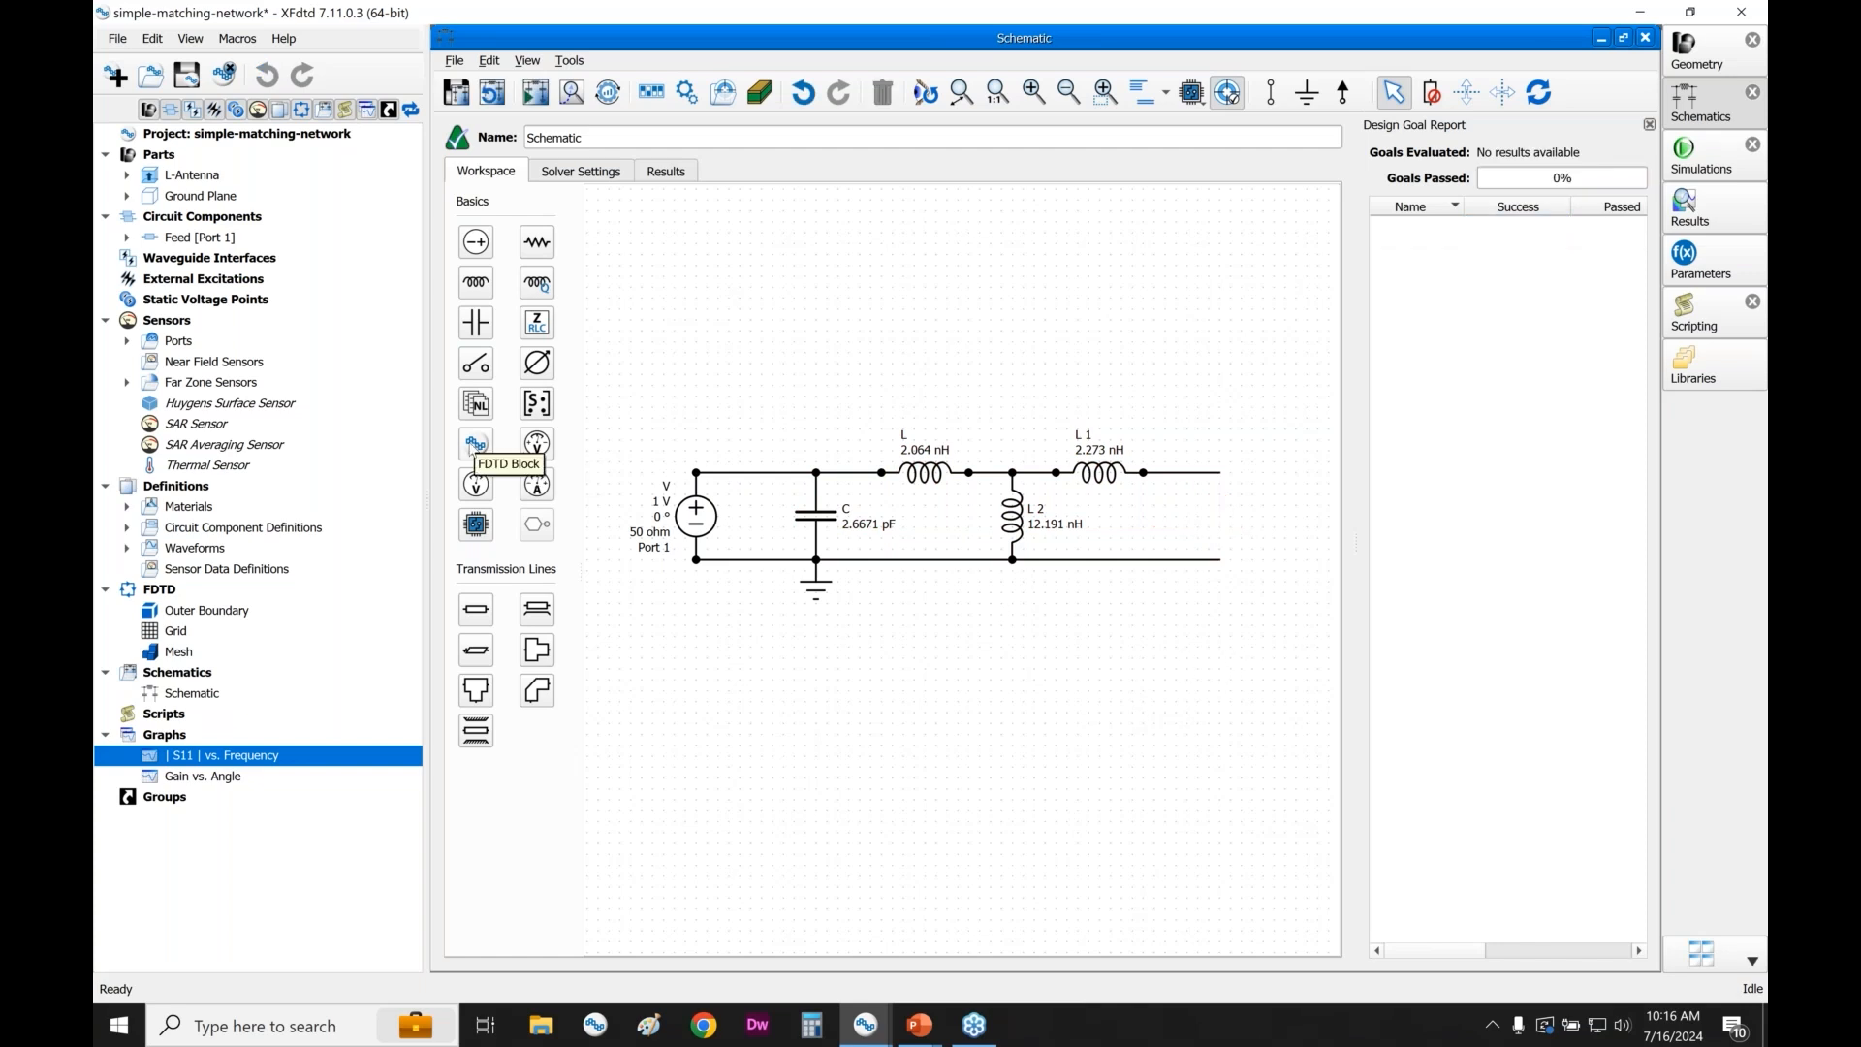
click(475, 444)
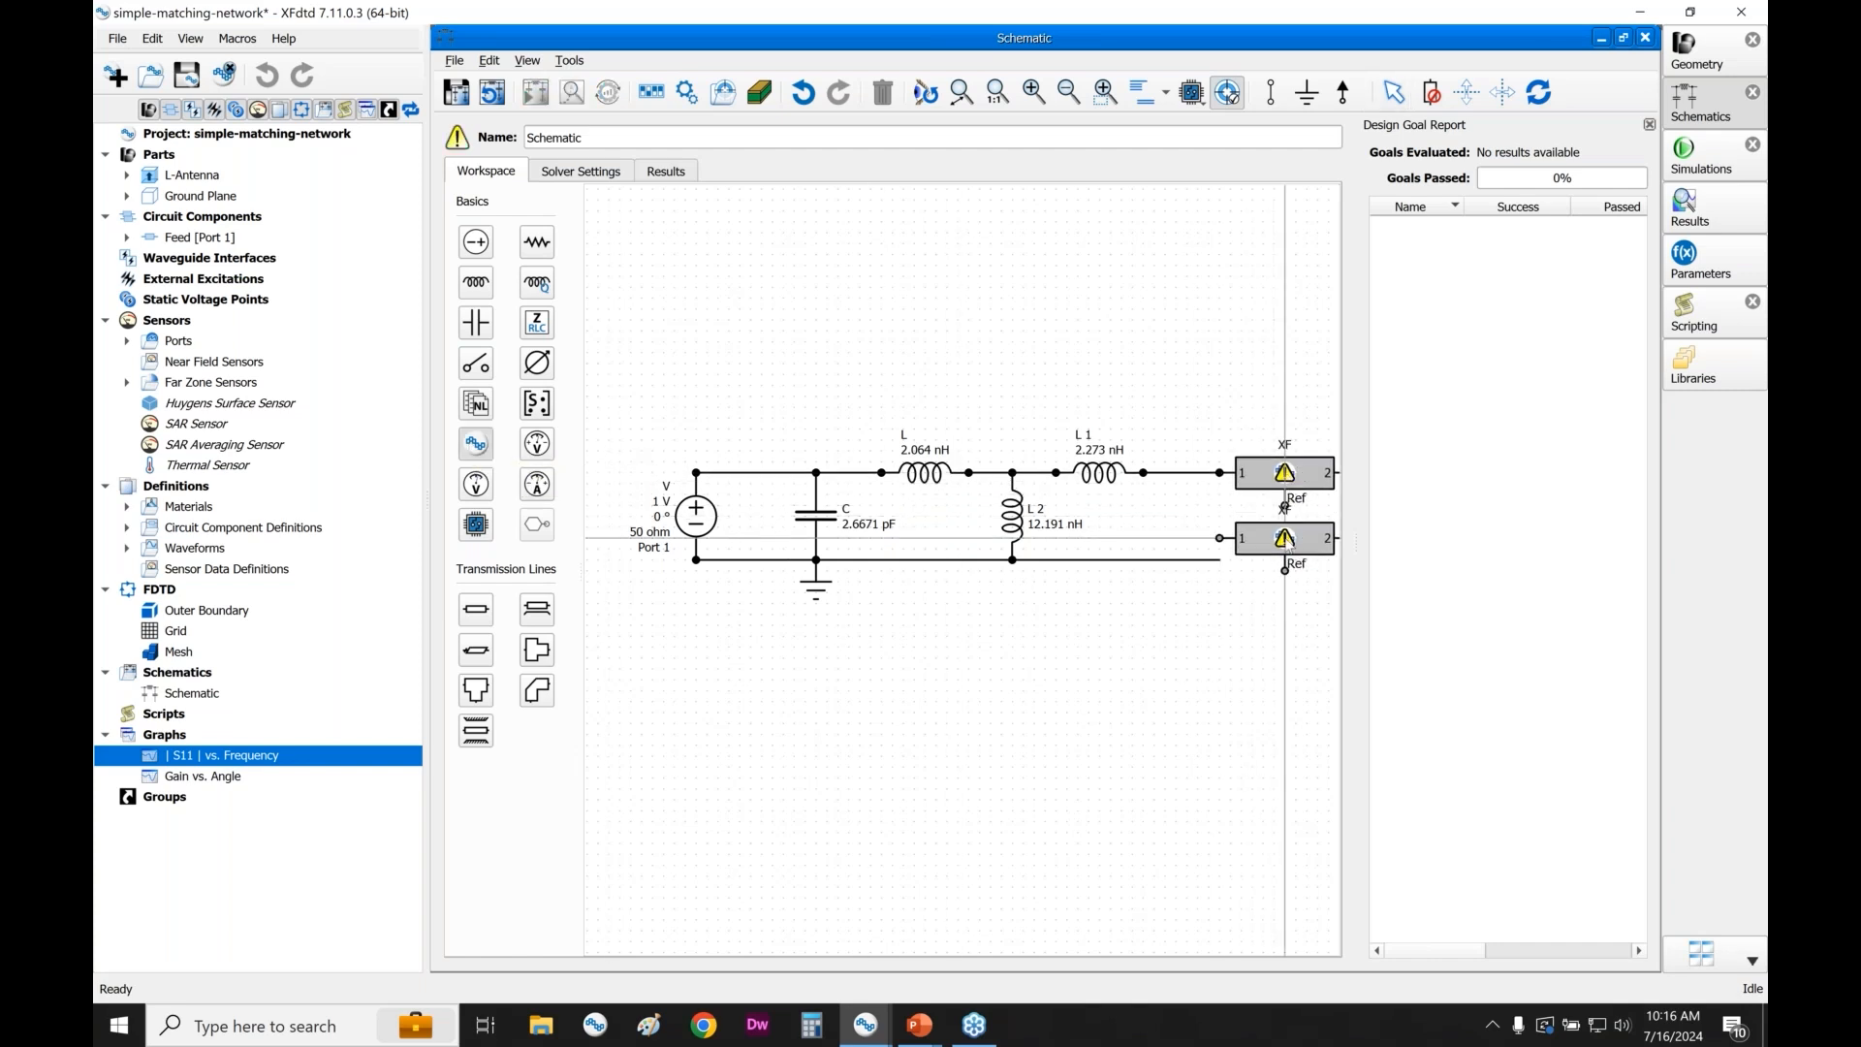
click(1290, 526)
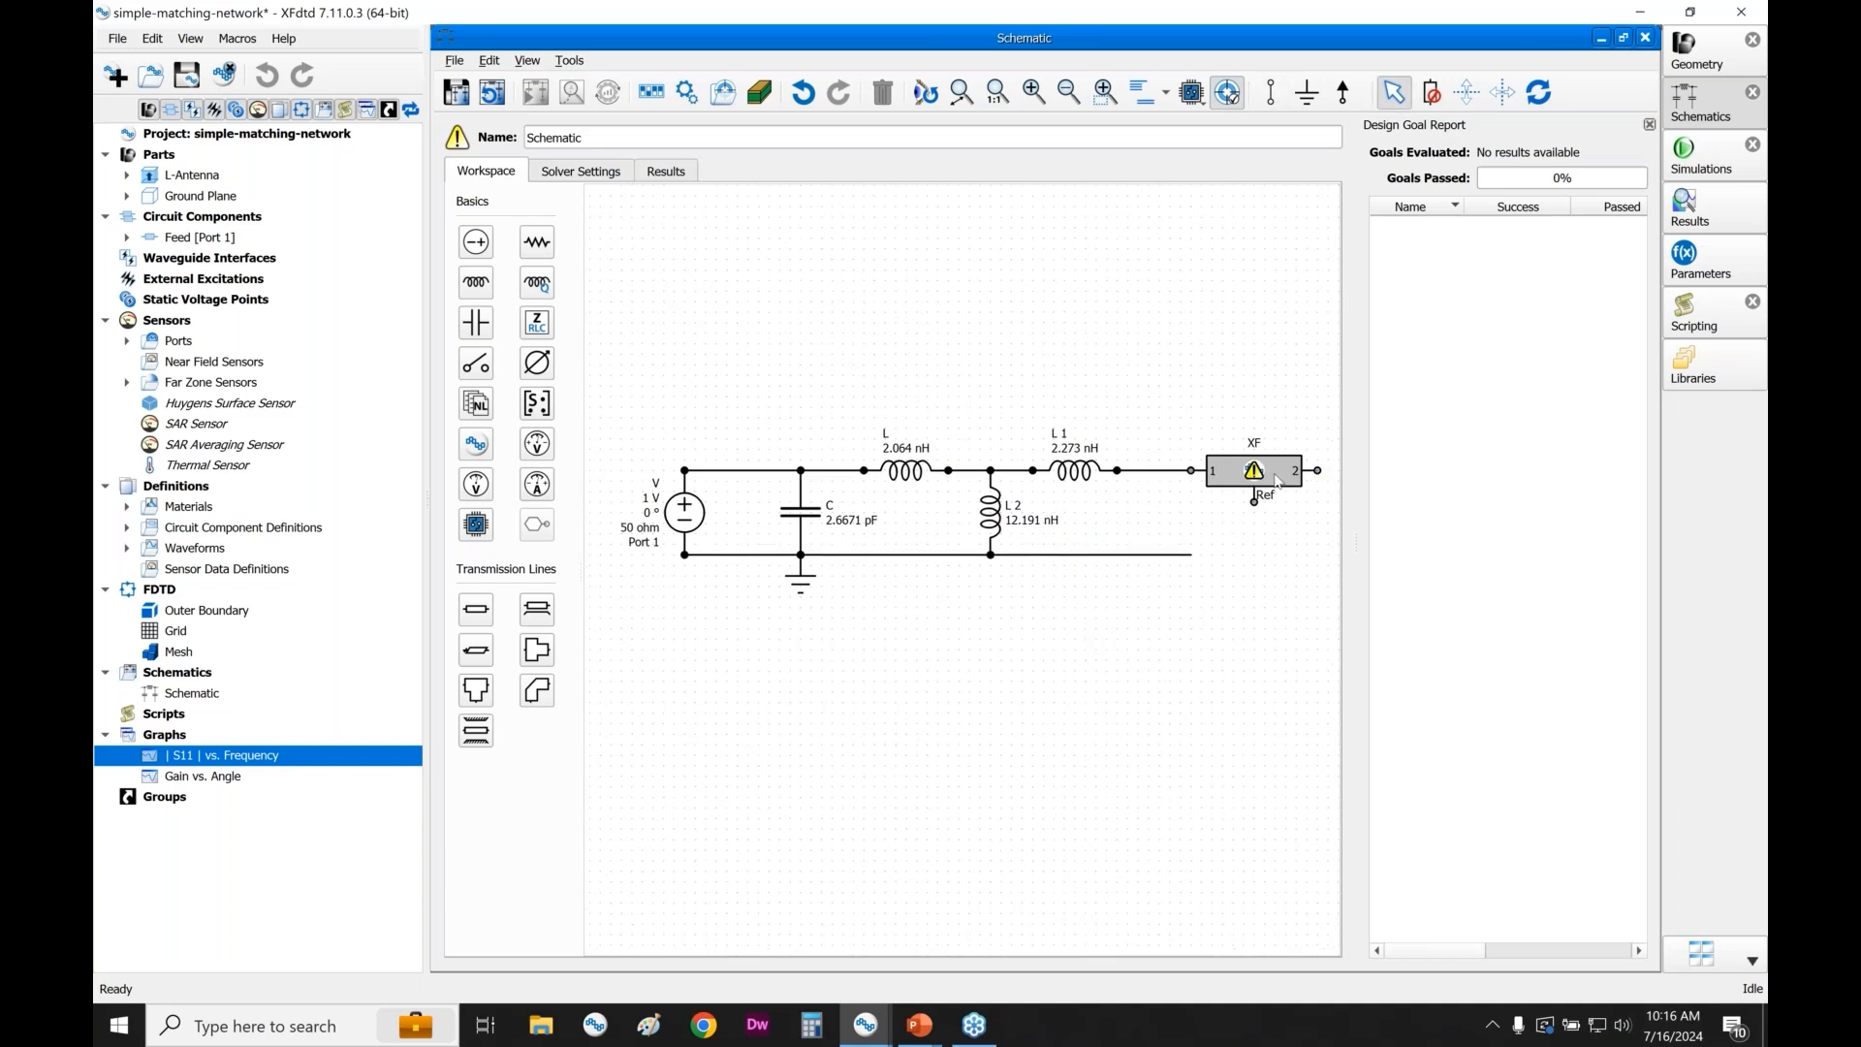
- Load Run0001 of simulation 000001 'FDTD Simulation' into the FDTD block, with (Far Zone Box) as efficiency sensor
double_click(1278, 482)
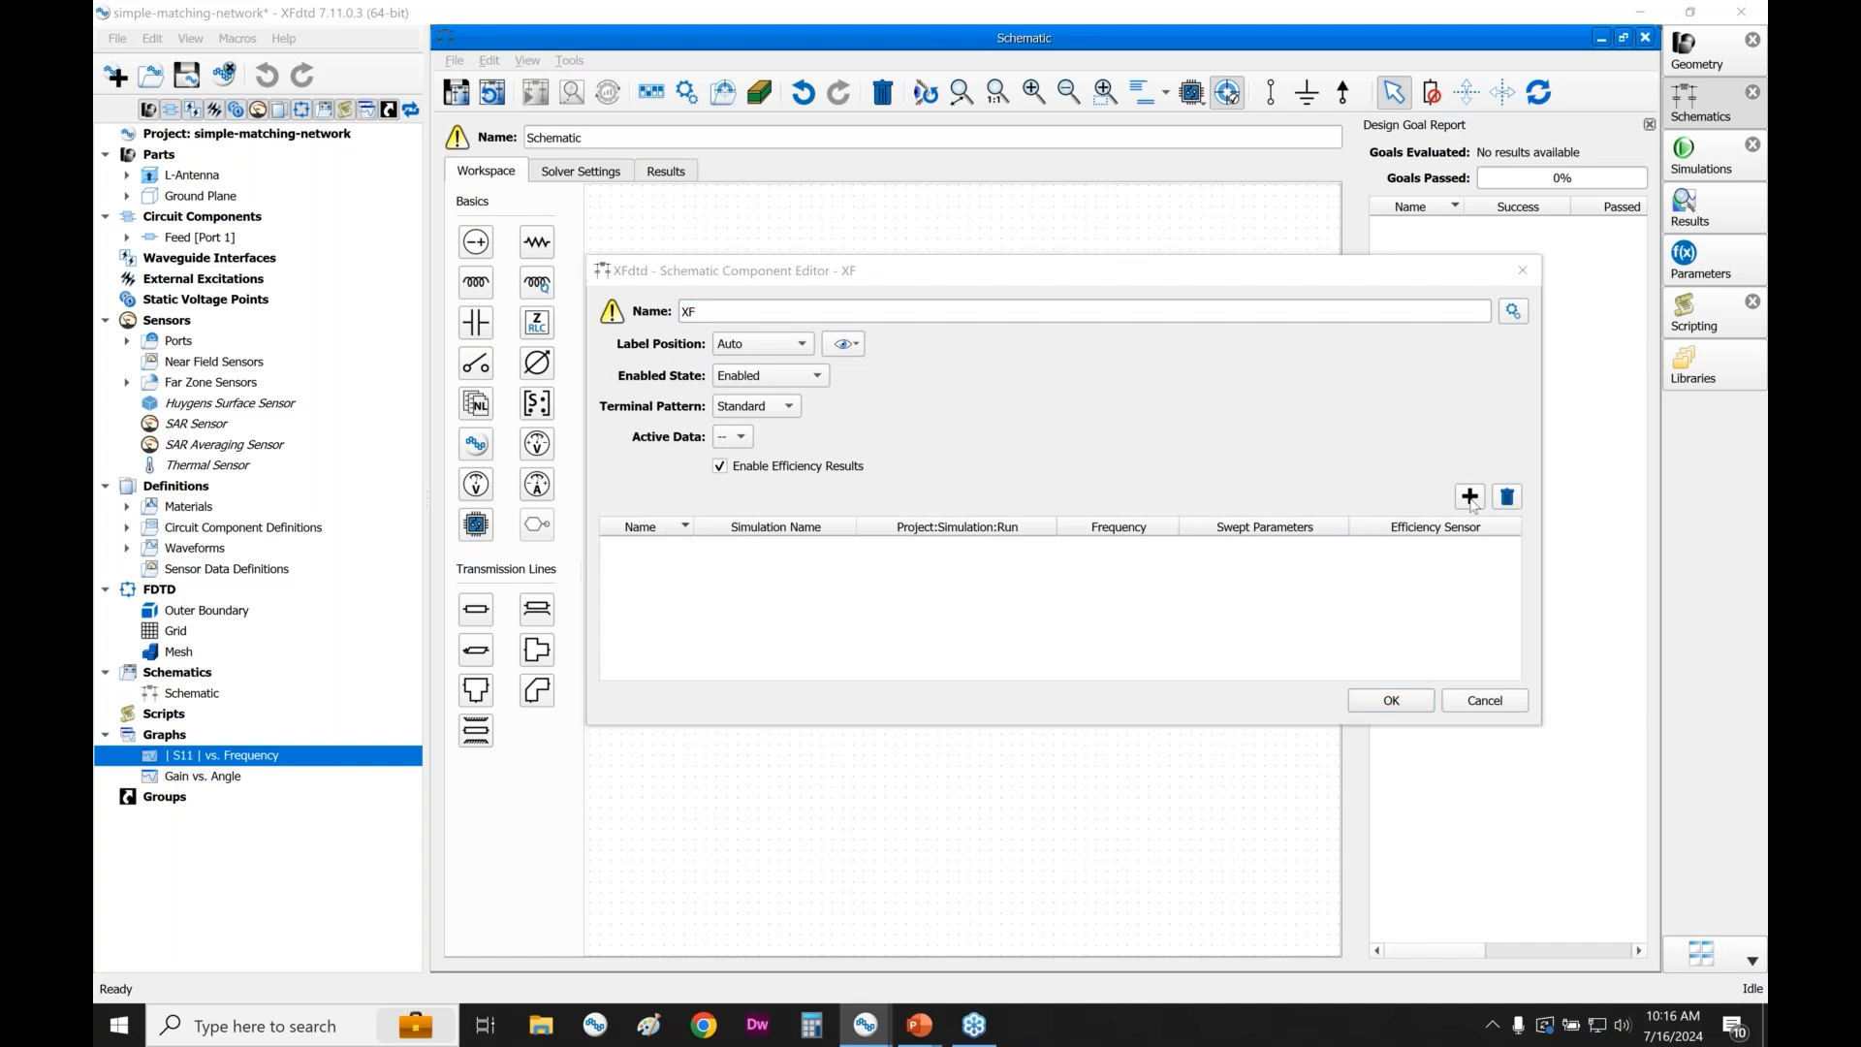
click(1471, 497)
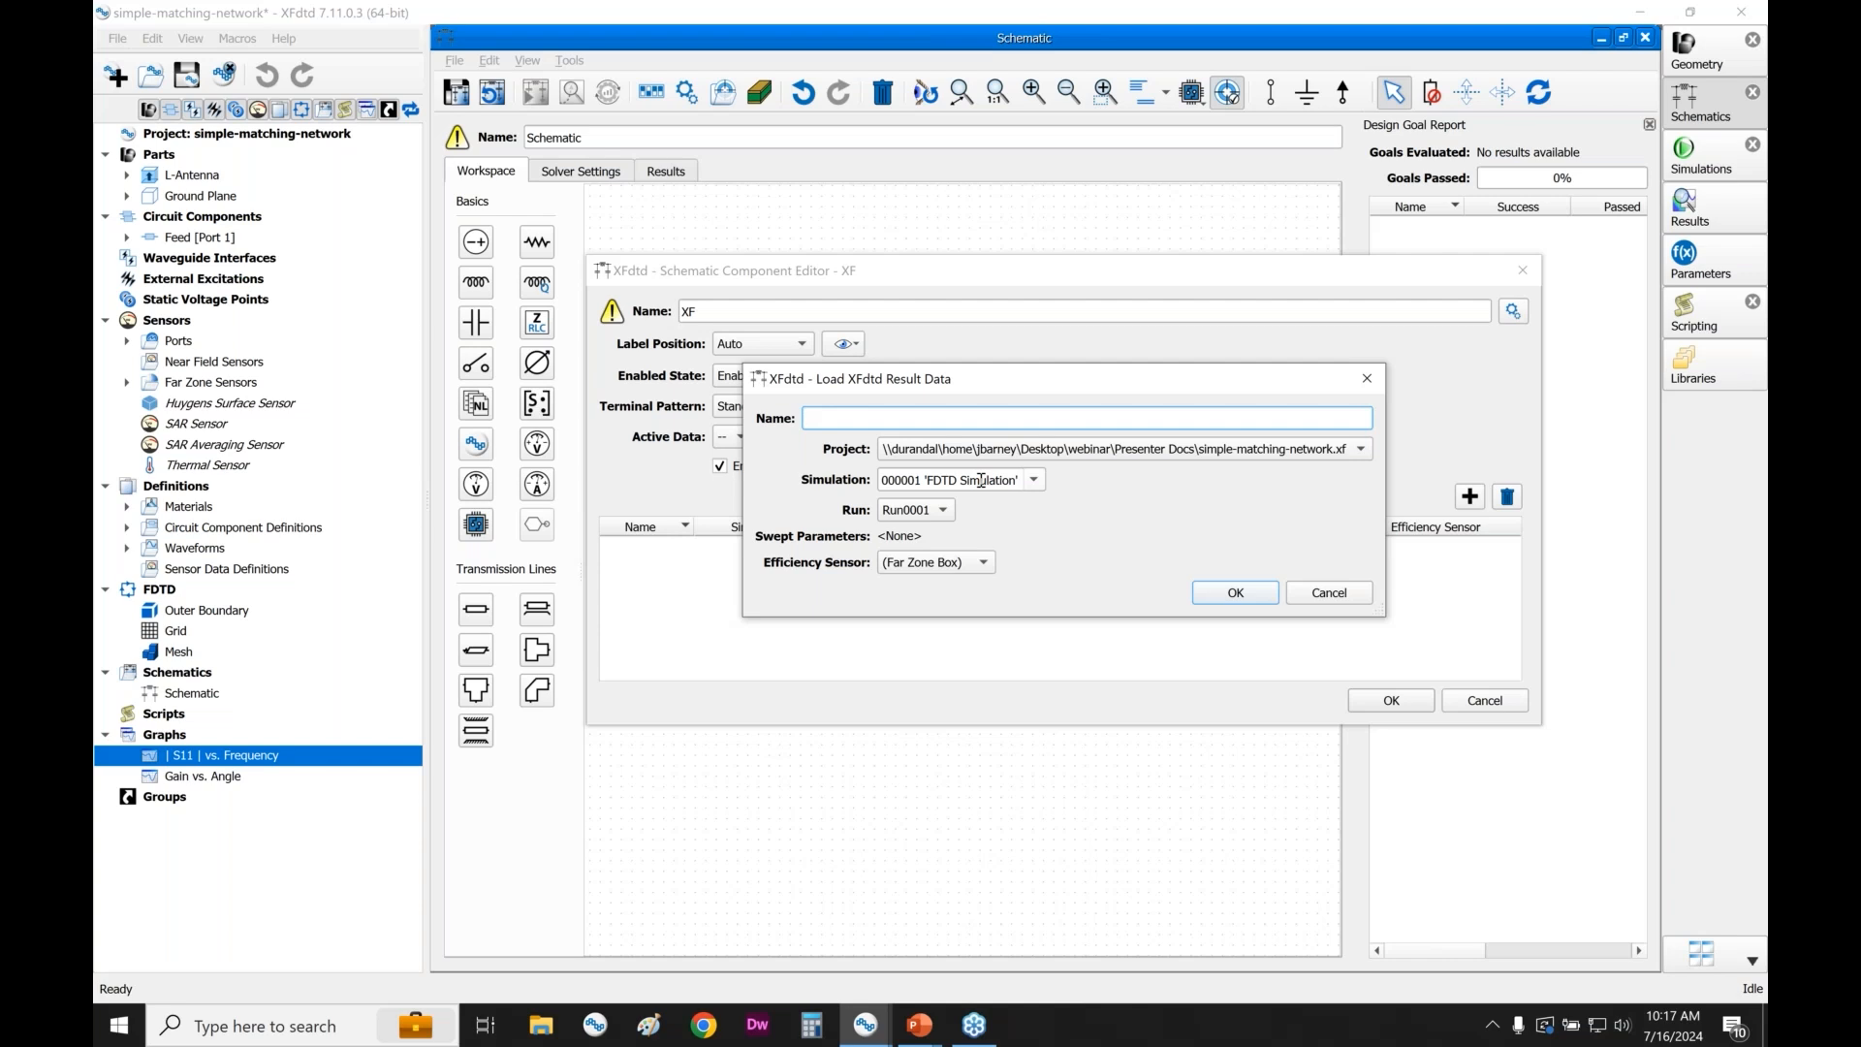
click(1234, 594)
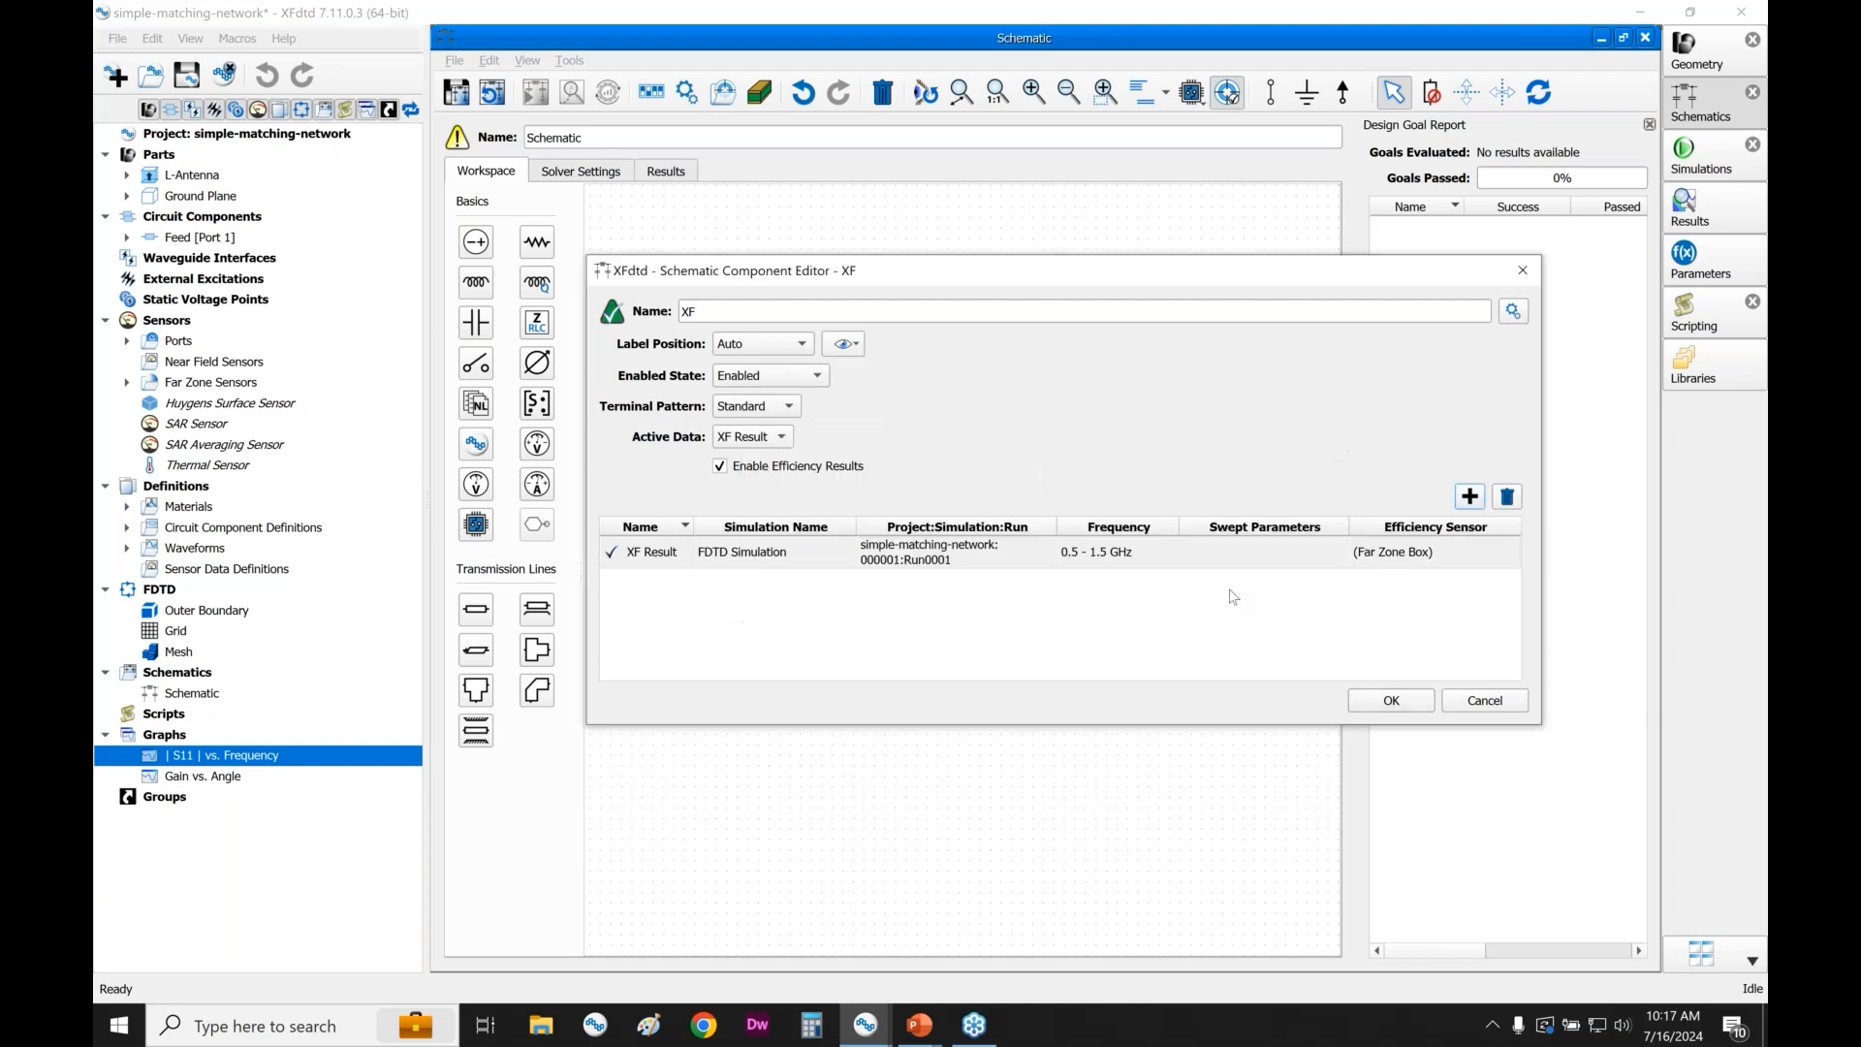
click(1391, 700)
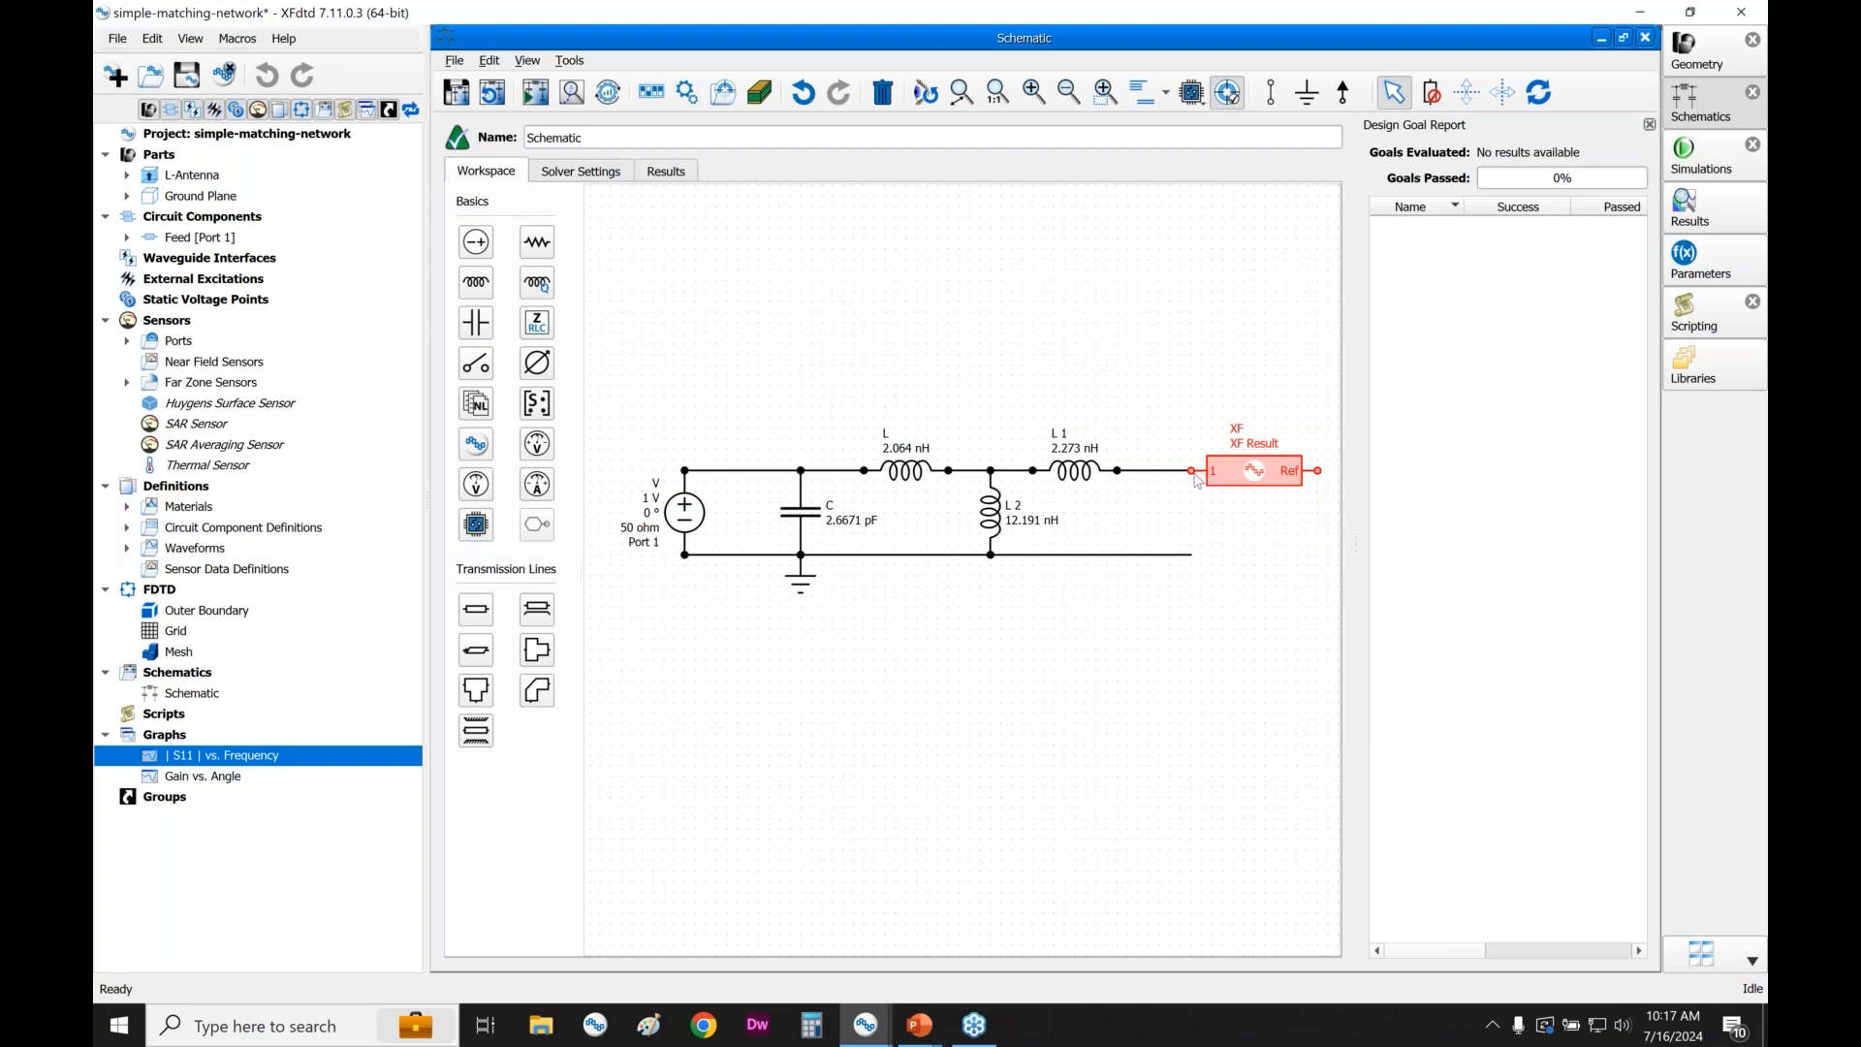
- Wire the FDTD block's reference terminal to the open end of the ground line and run the circuit analysis
click(1318, 472)
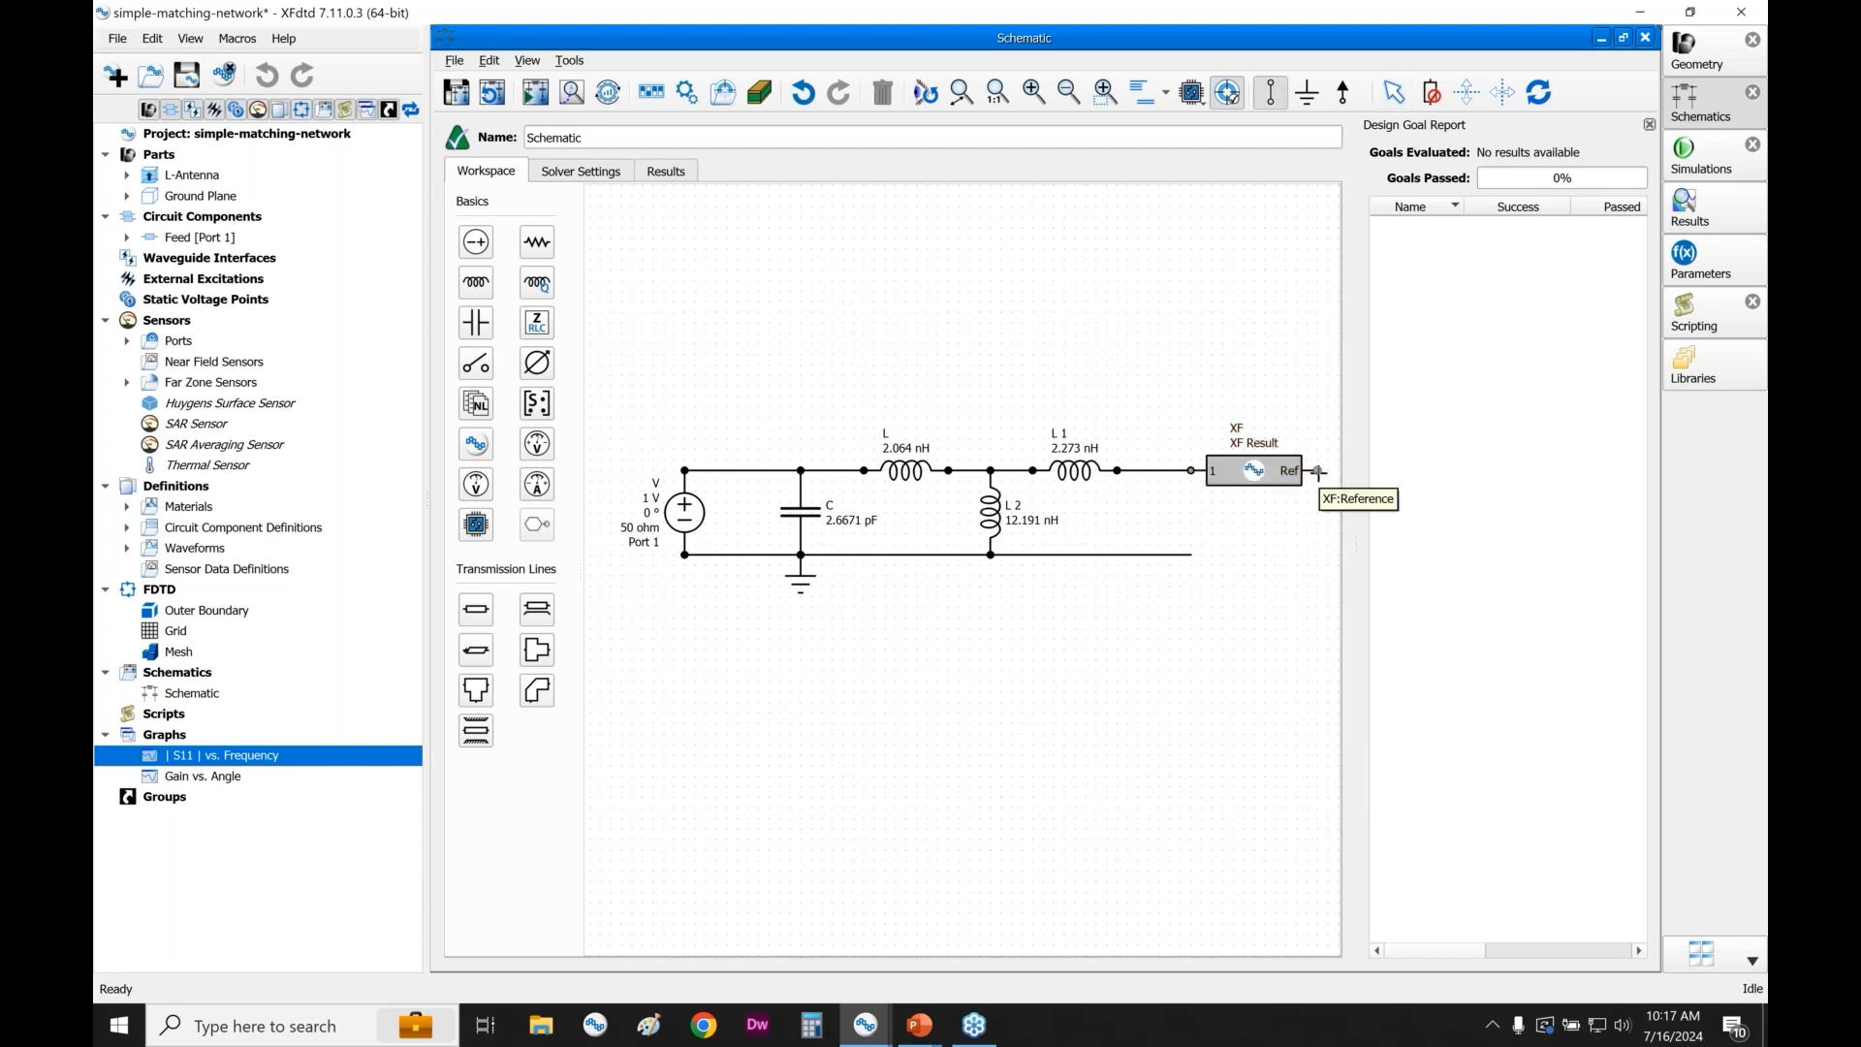
click(1191, 555)
key(Escape)
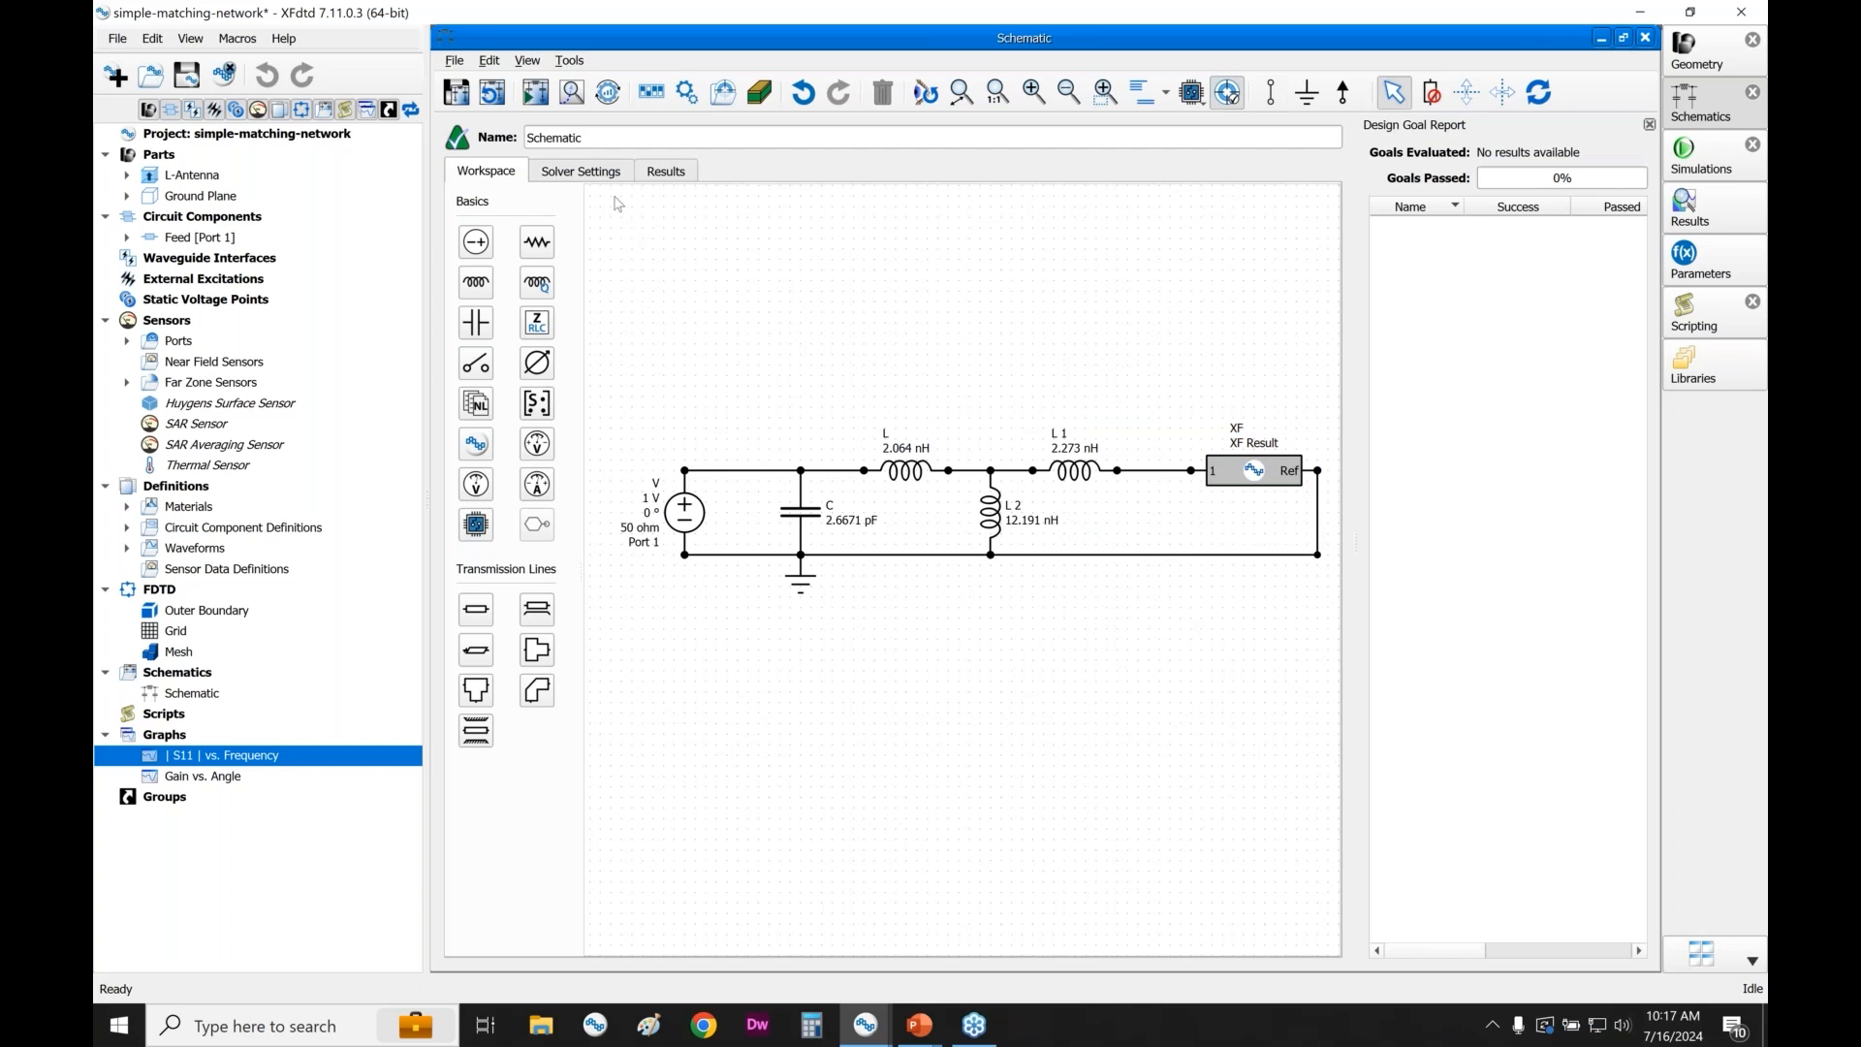
click(541, 102)
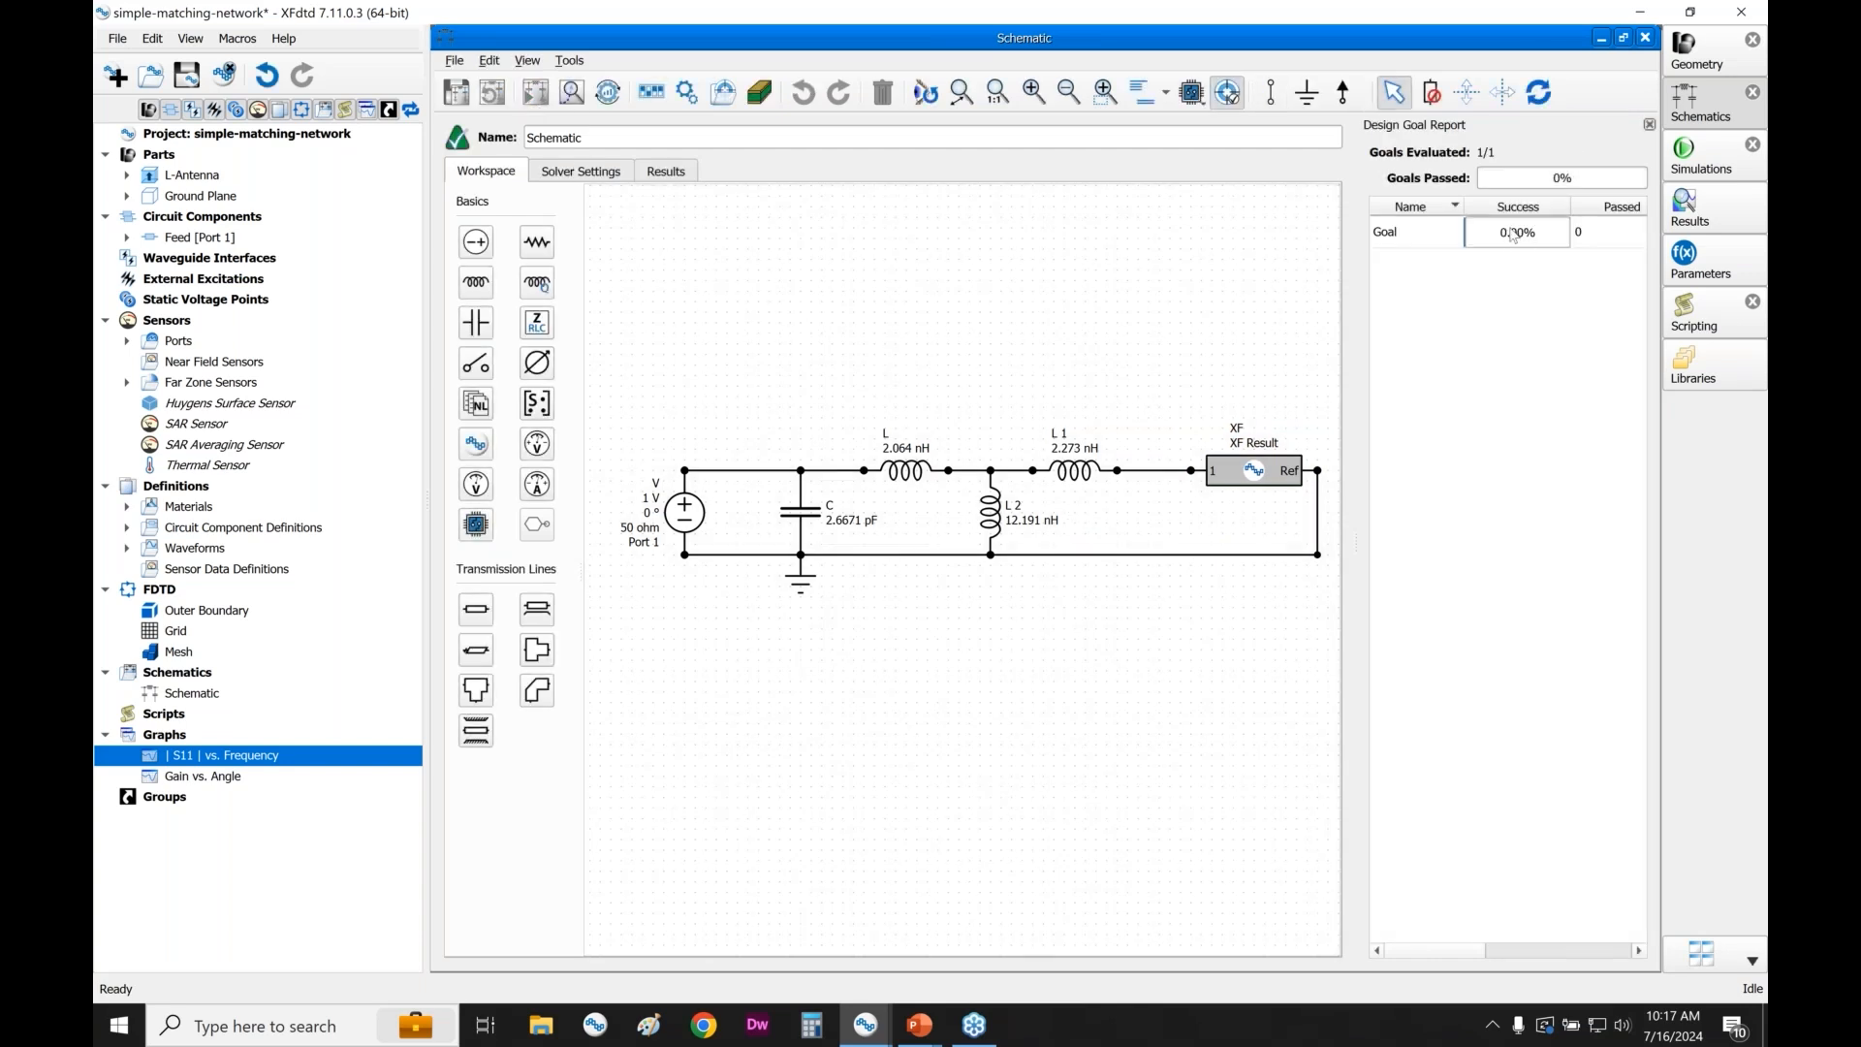
mouse_move(1515, 235)
- Filter the schematic results to System Efficiency, Radiation Efficiency and Delivered Power, and open the | S11 | vs. Frequency graph
click(669, 173)
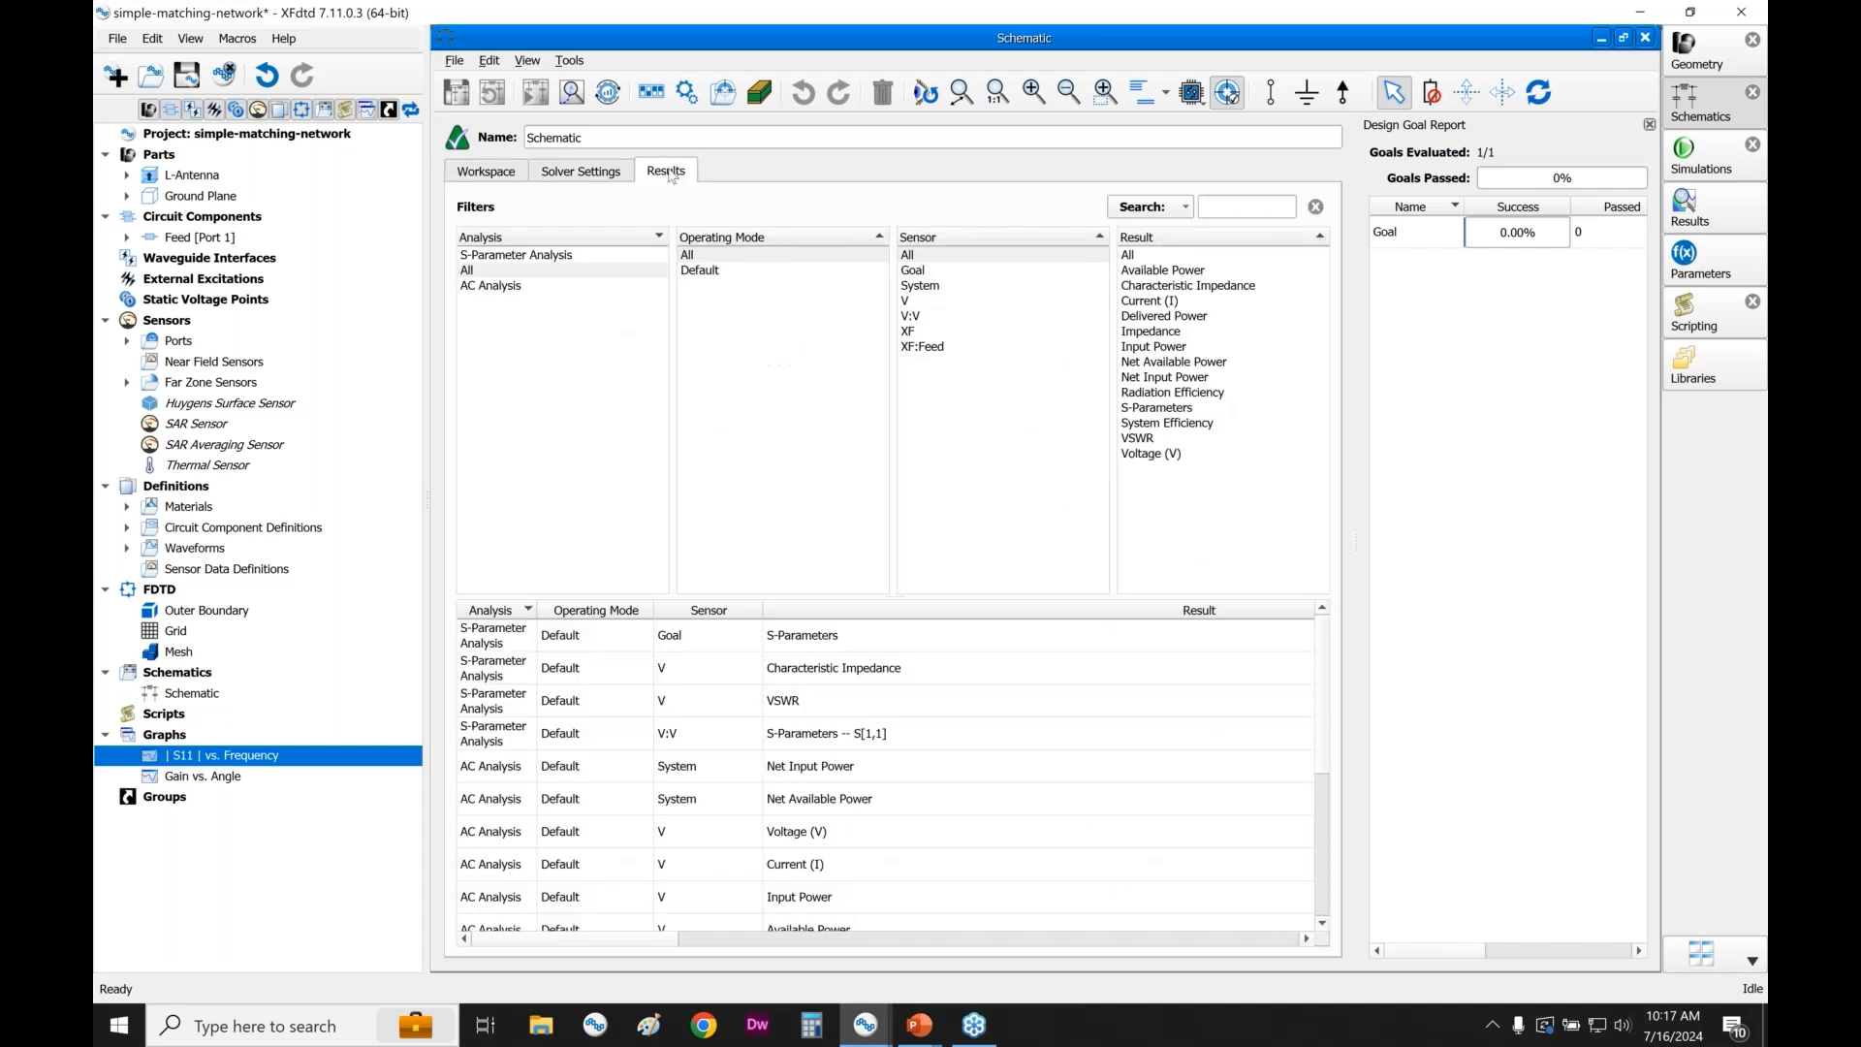
click(1157, 409)
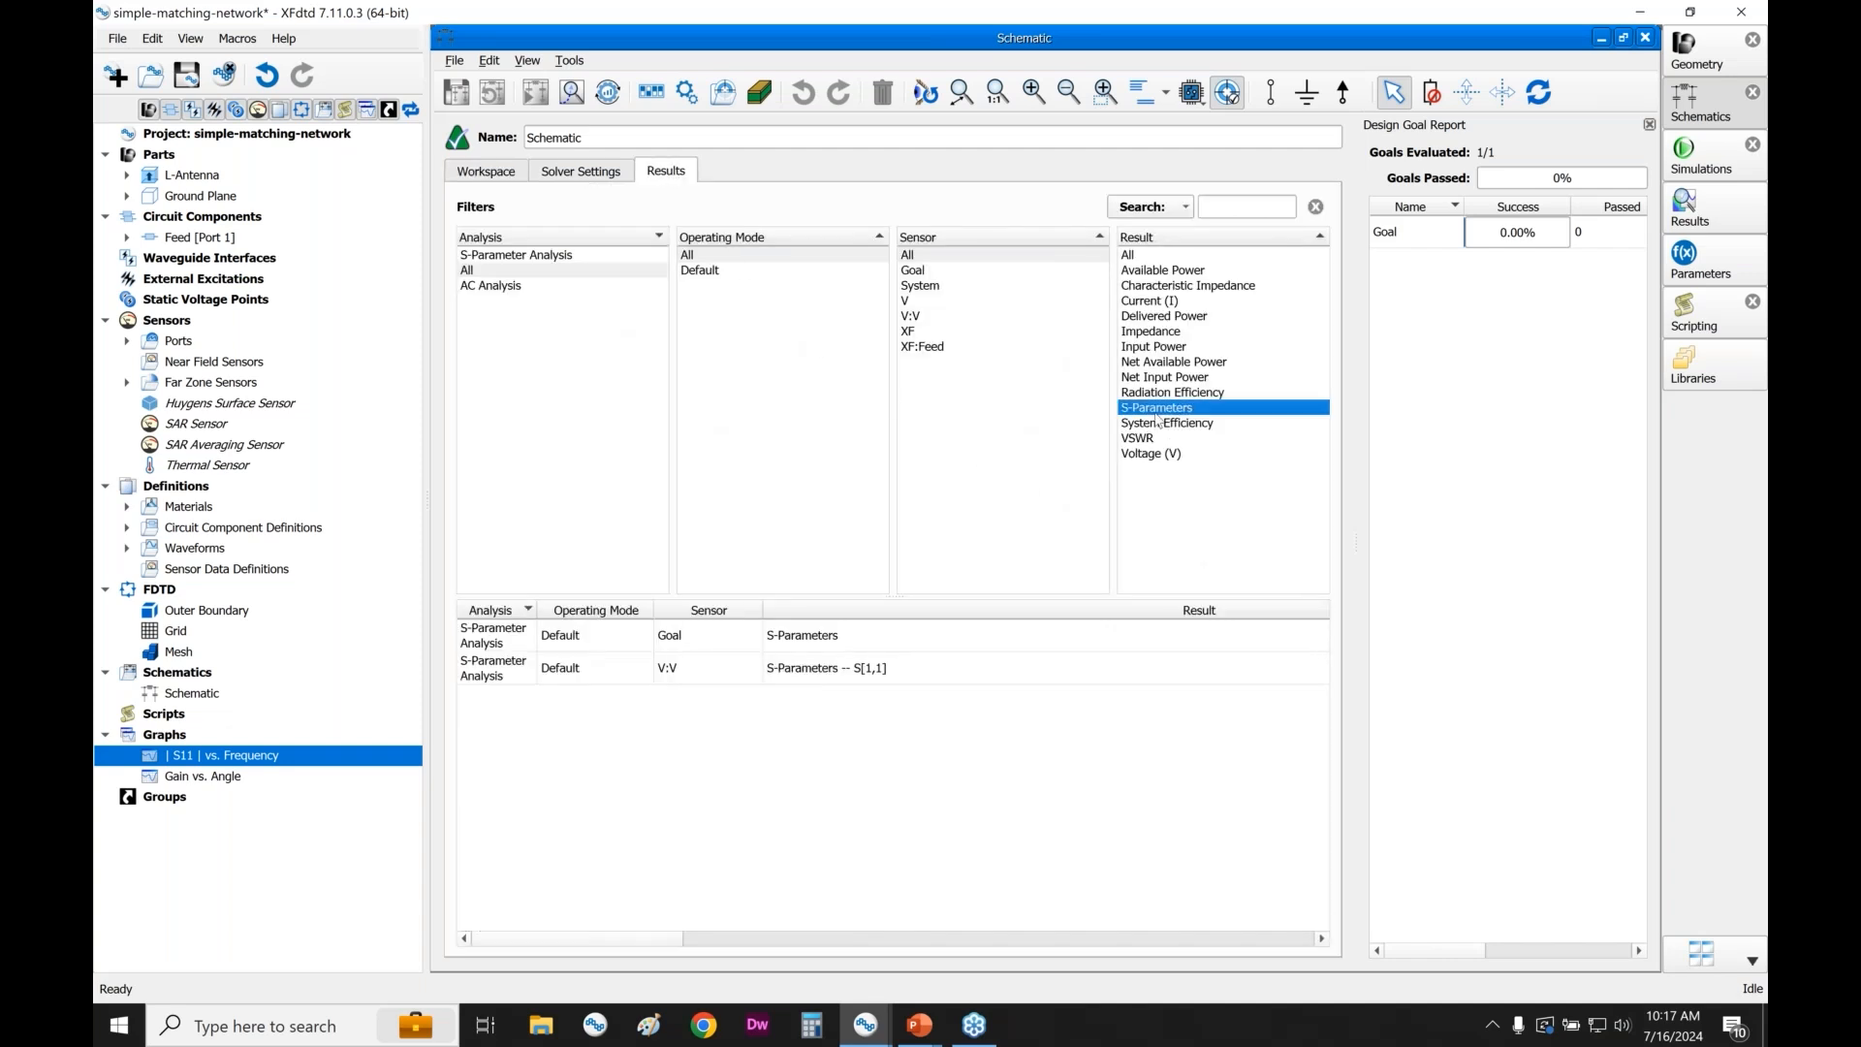
click(1155, 423)
ctrl+click(1156, 393)
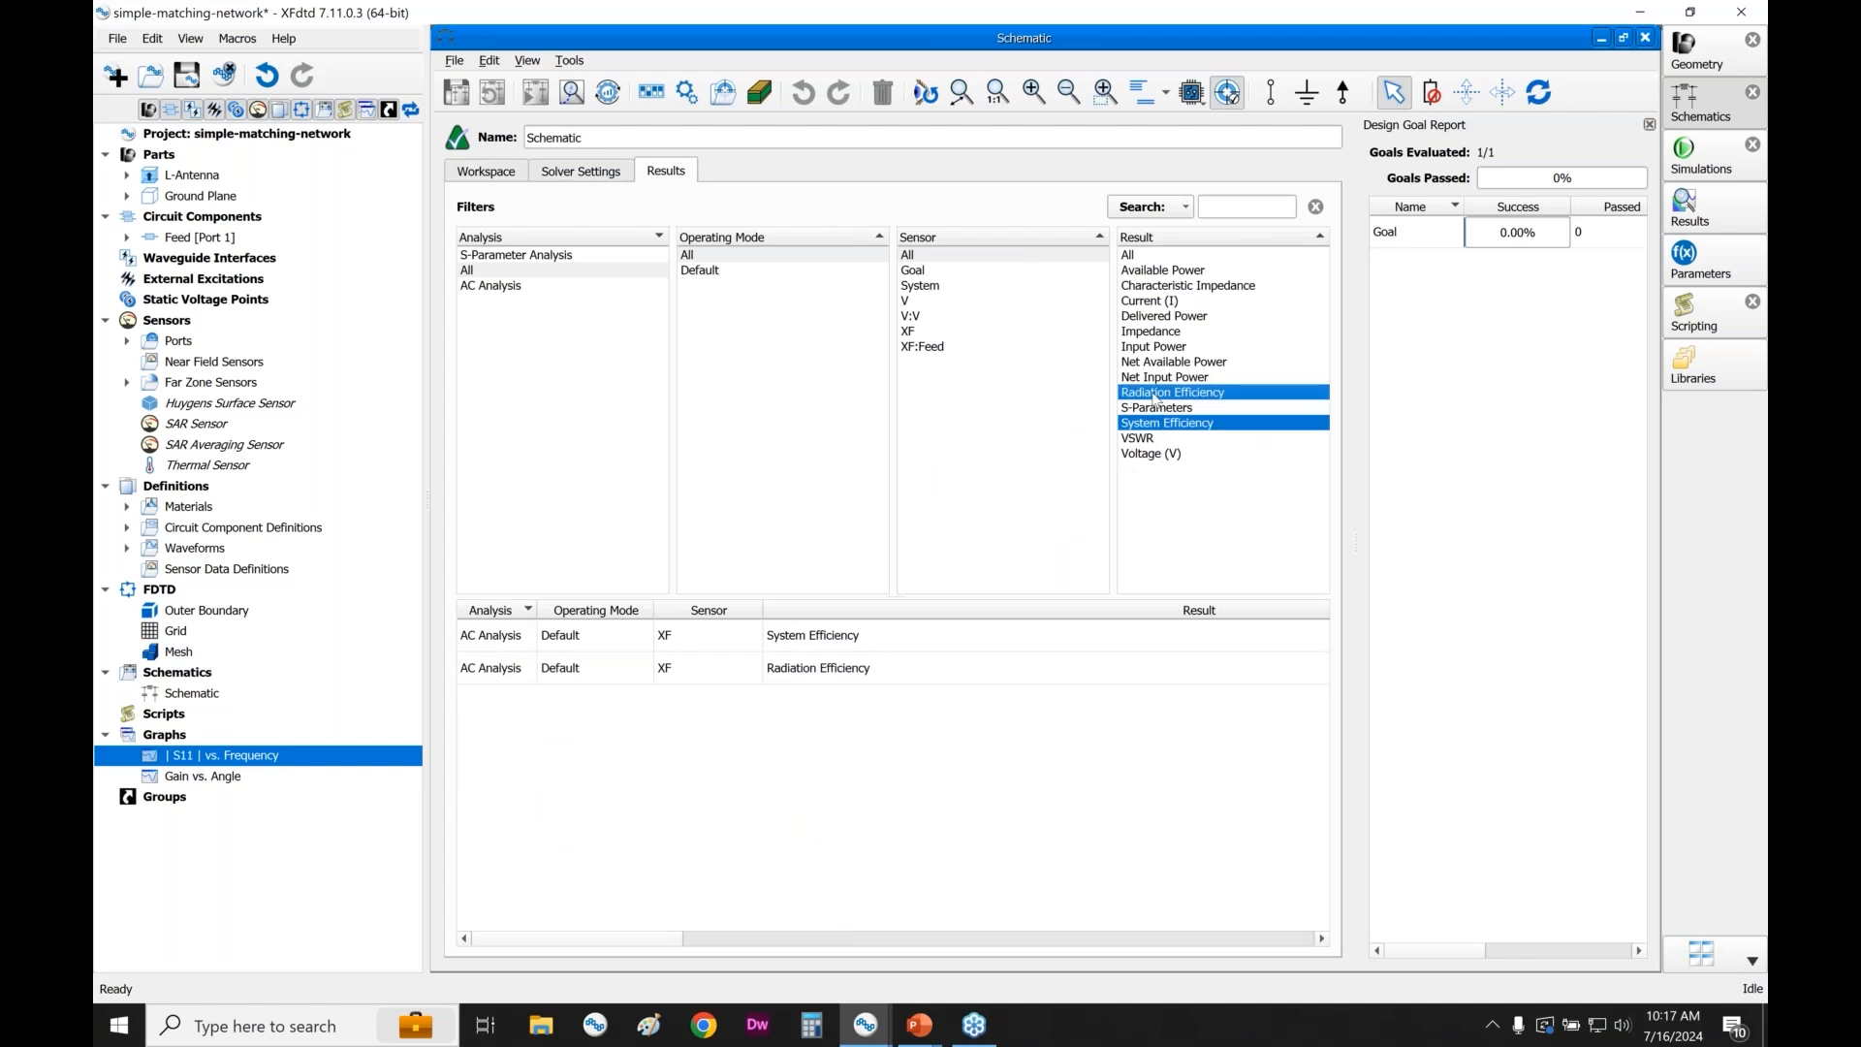
ctrl+click(1158, 320)
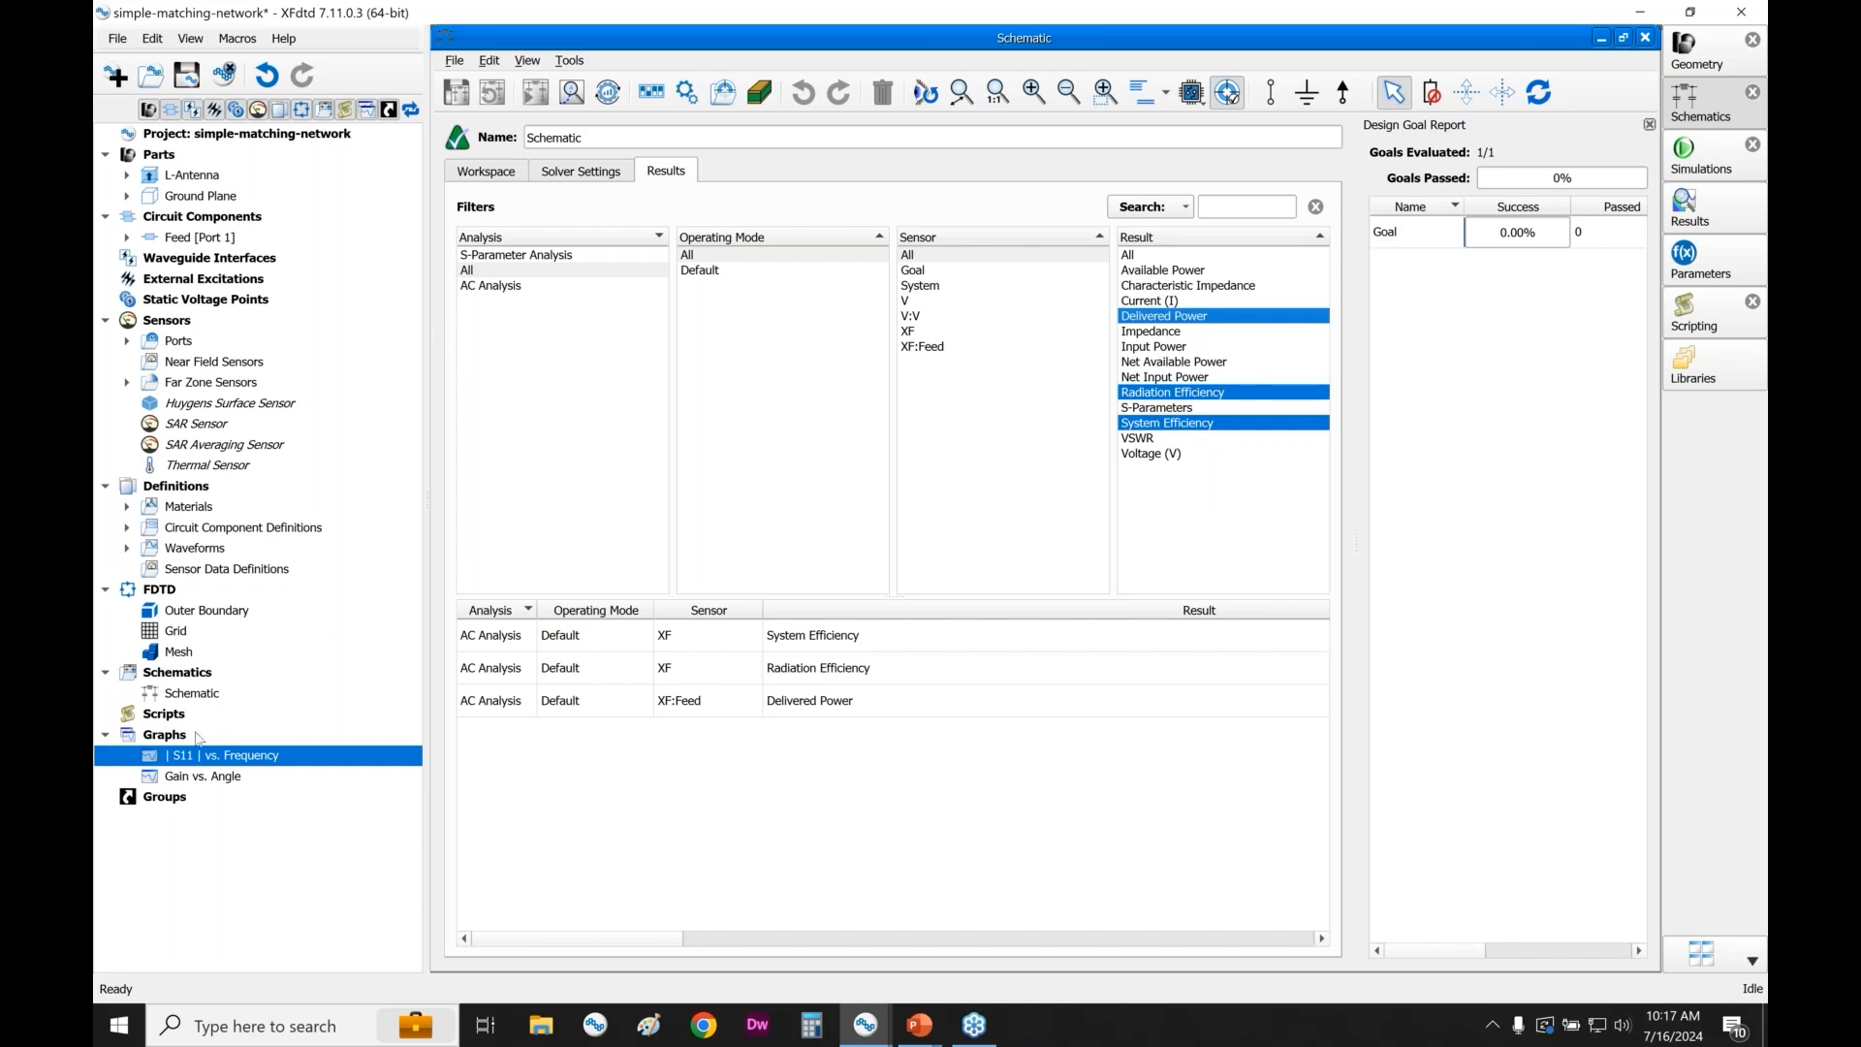
double_click(155, 759)
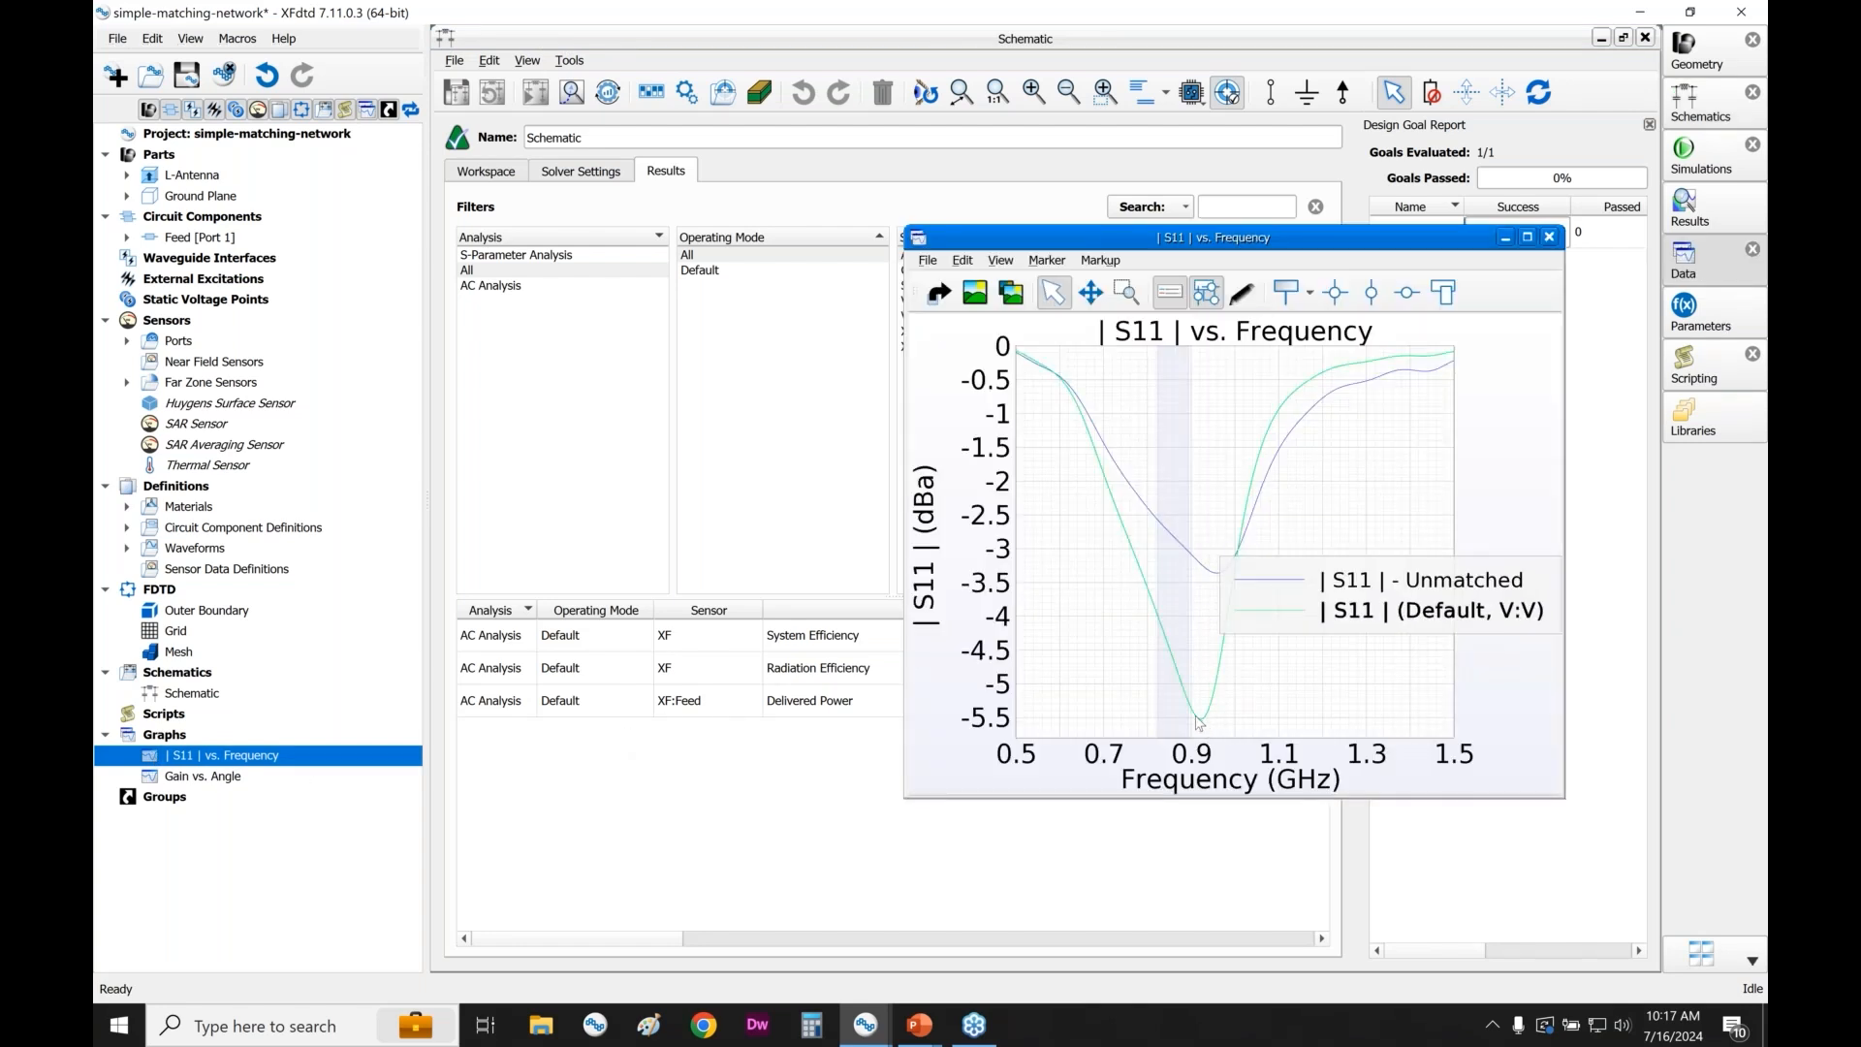
- Select C, L, L 1 and L 2 in the schematic and open them in the Schematic Analysis Workbench
click(498, 183)
drag(751, 383, 1138, 532)
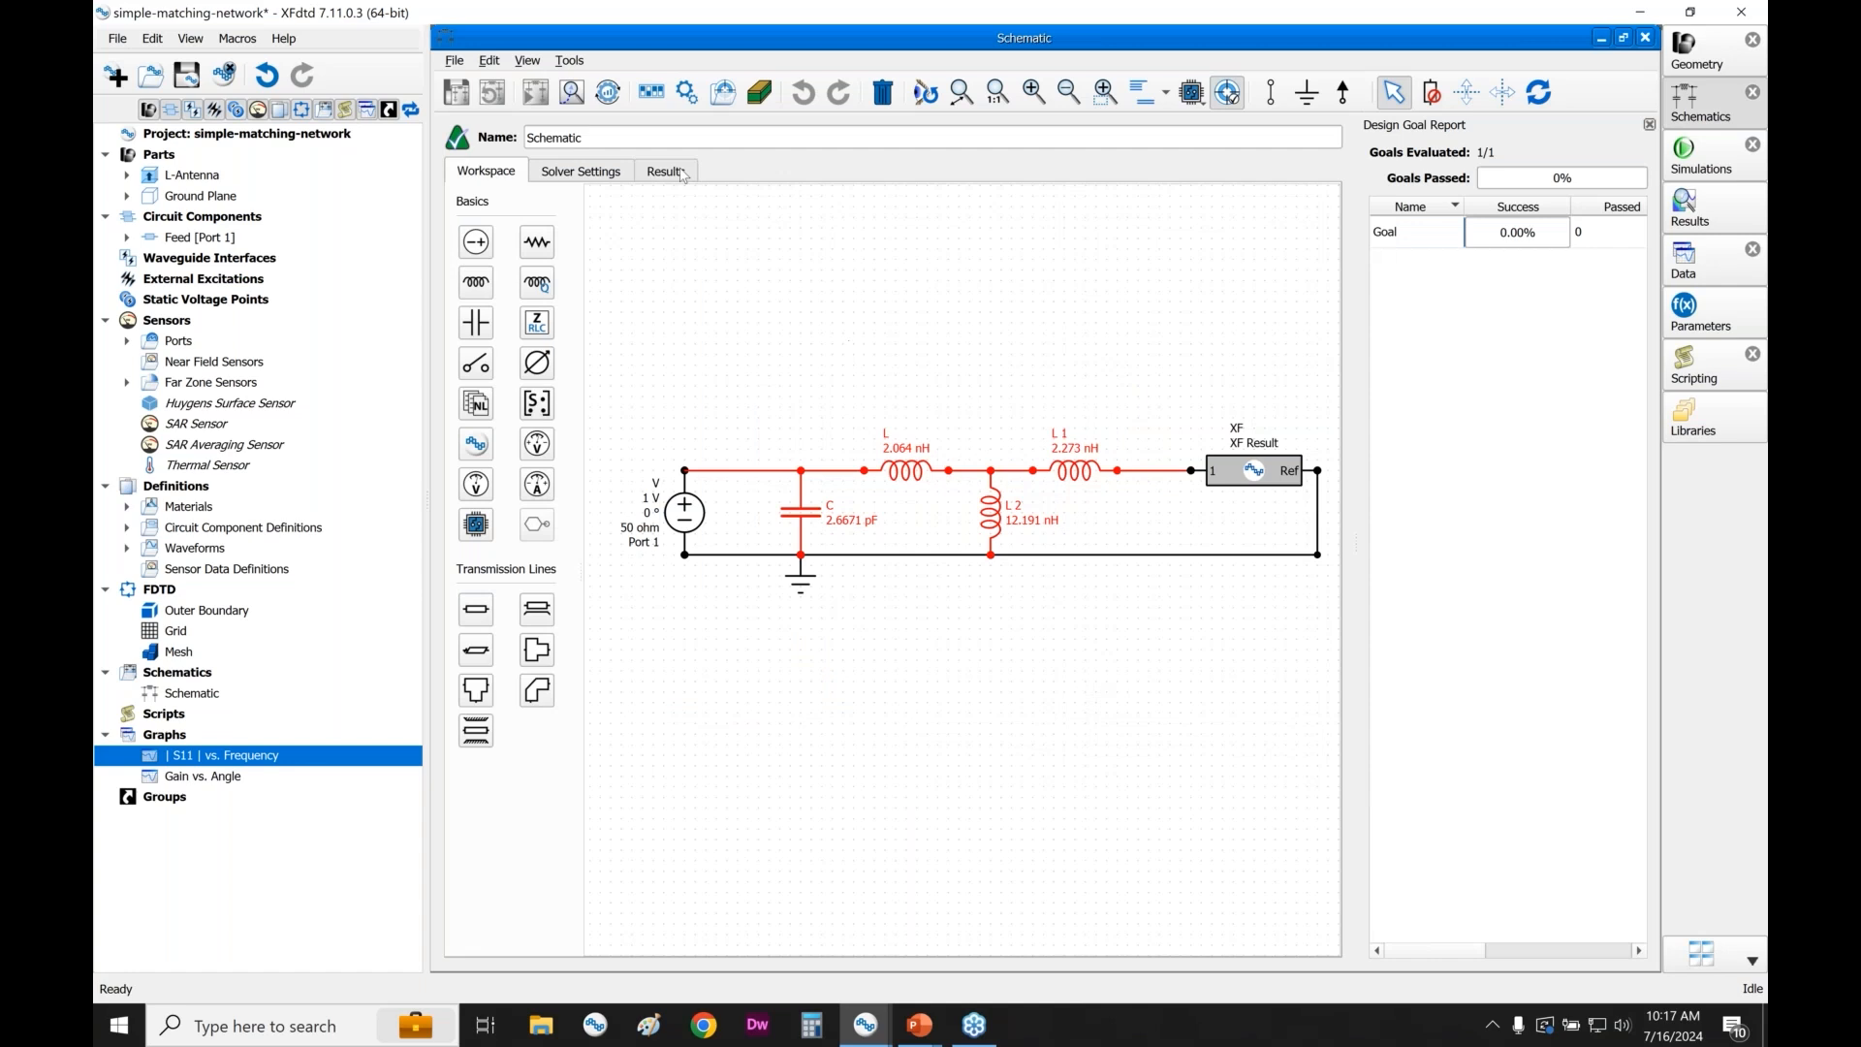
click(572, 92)
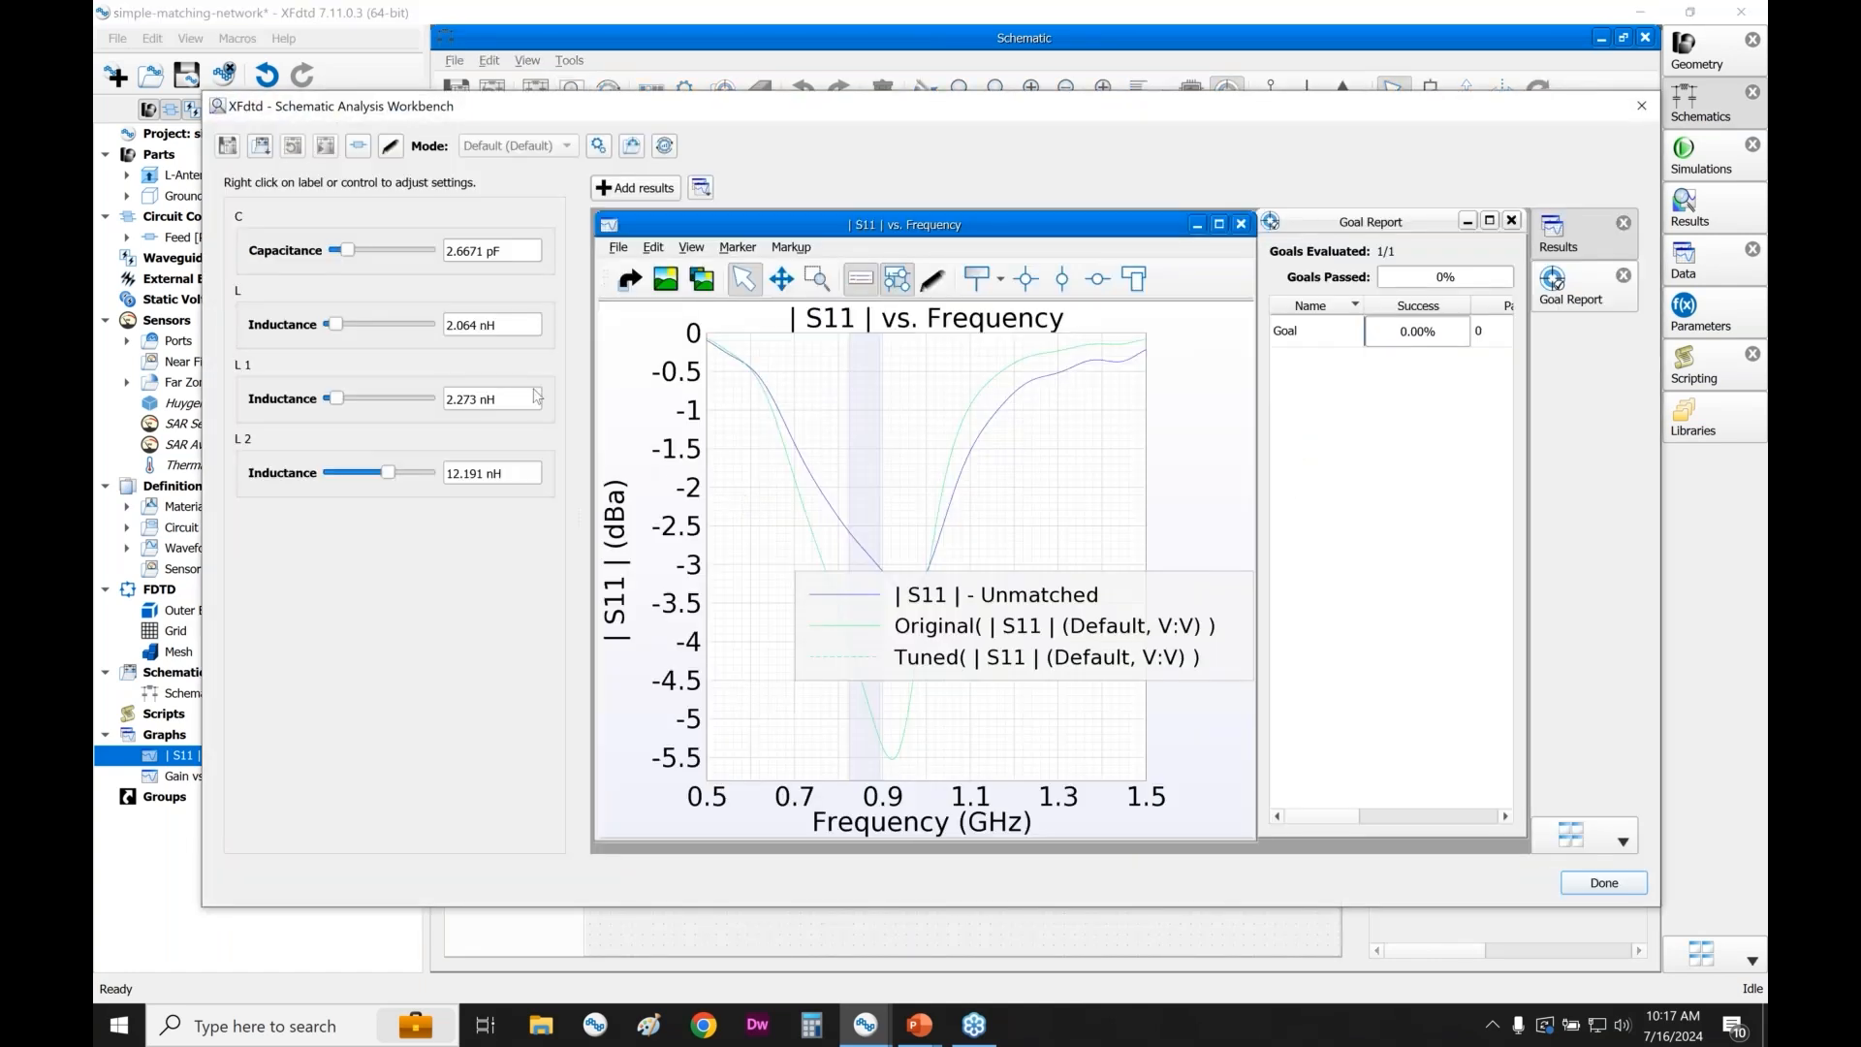
- Tune C to 0.1 pF, L to about 1.21 nH, L 1 to about 4.38 nH and L 2 to about 6.28 nH
drag(349, 252, 336, 254)
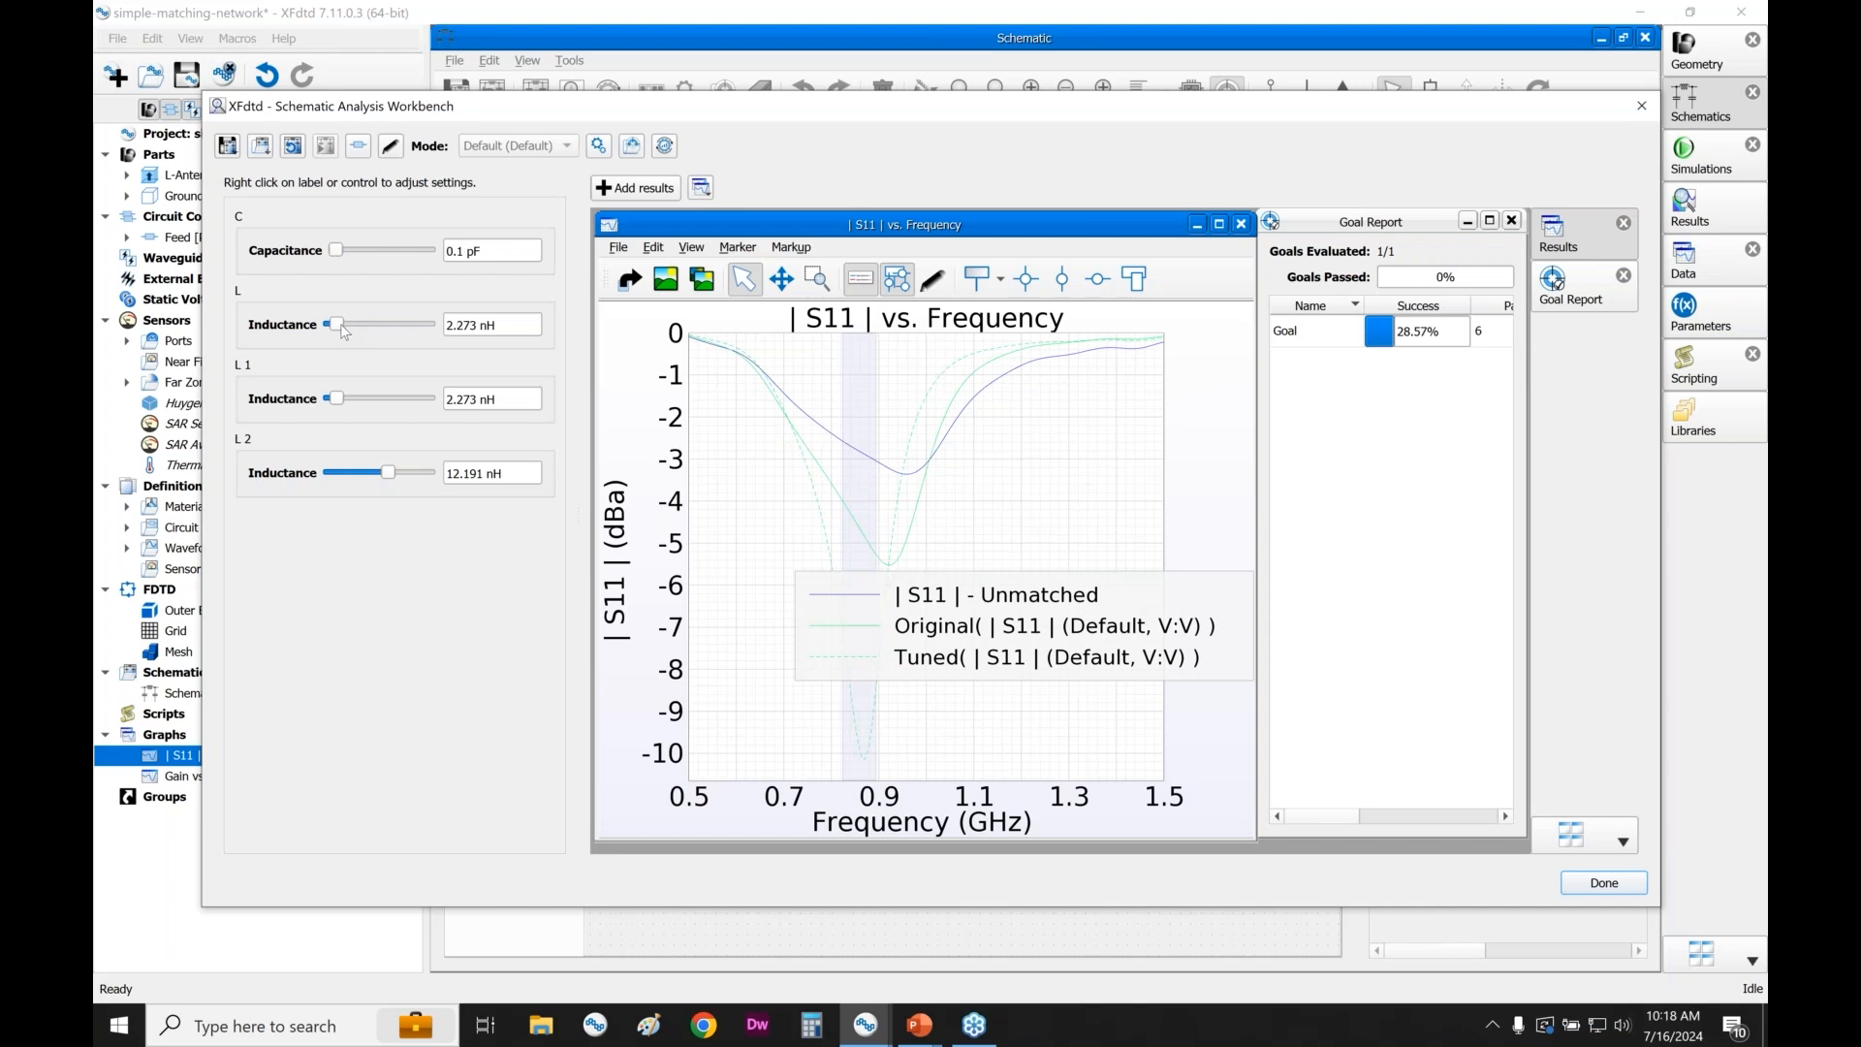
drag(344, 332, 354, 332)
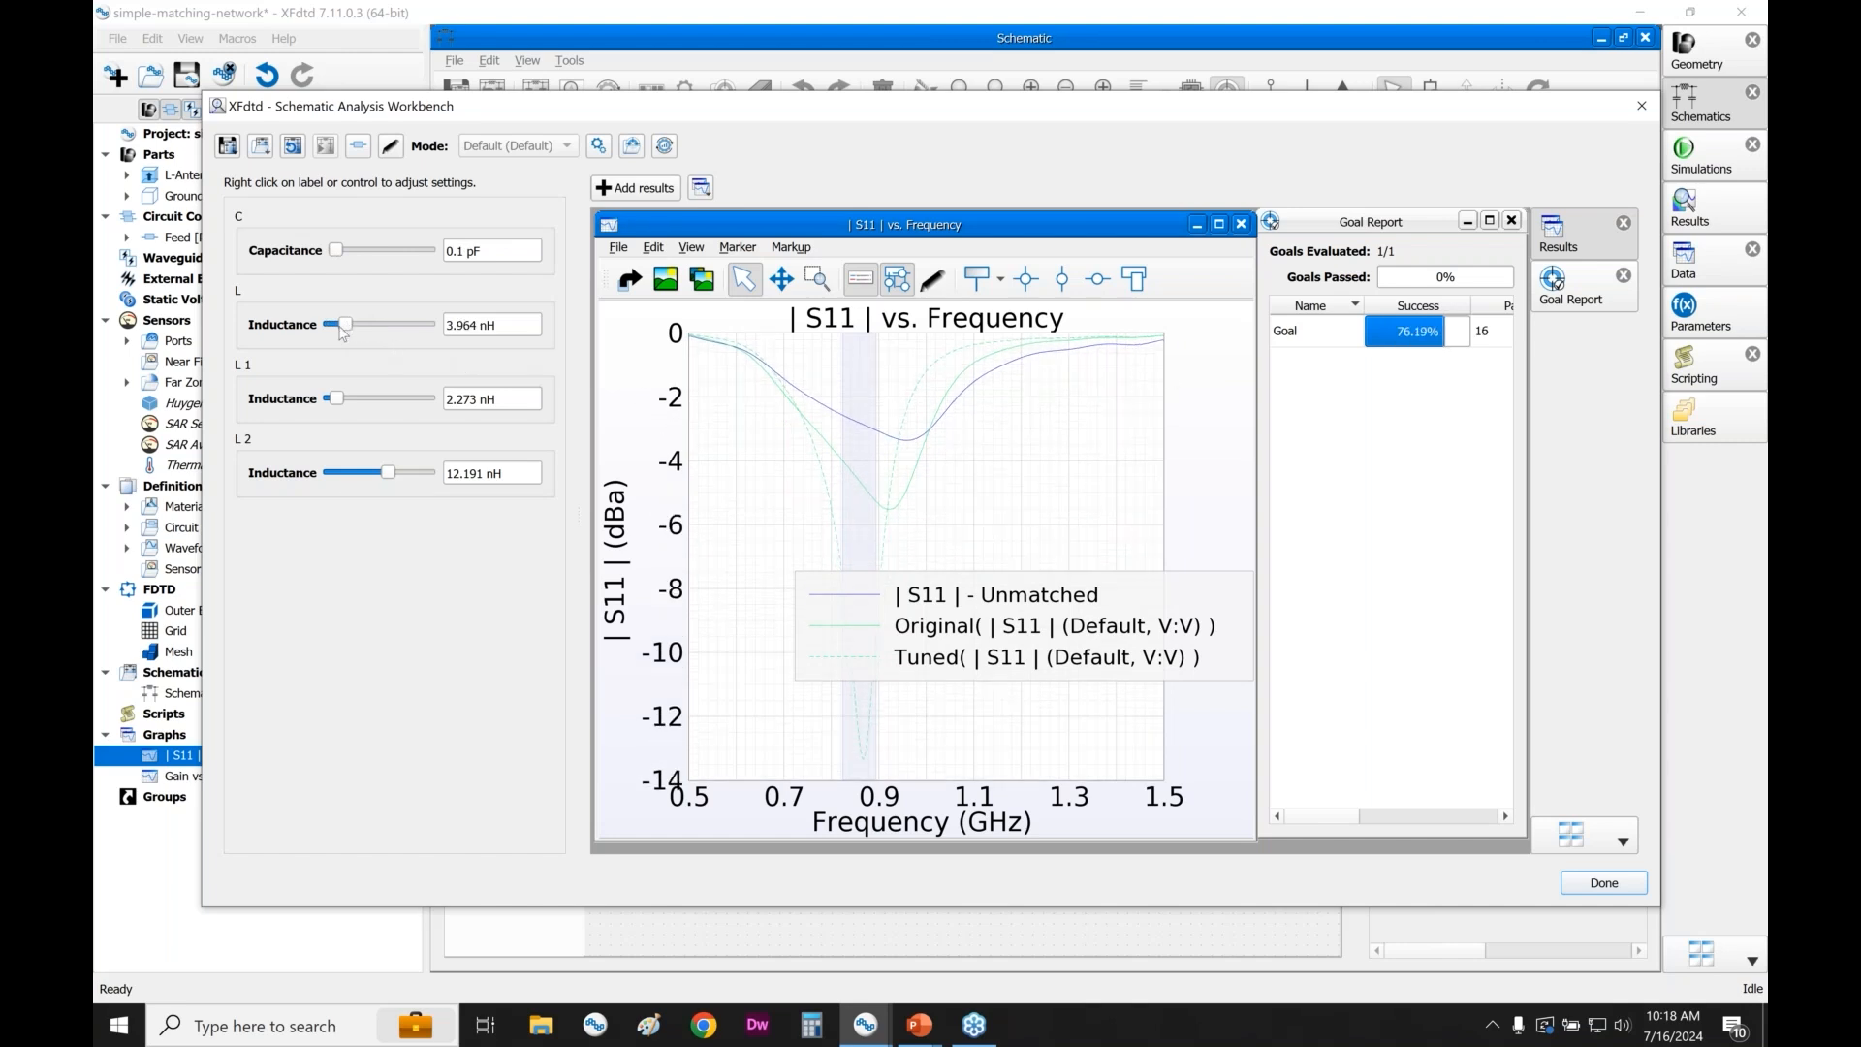
drag(335, 399, 350, 401)
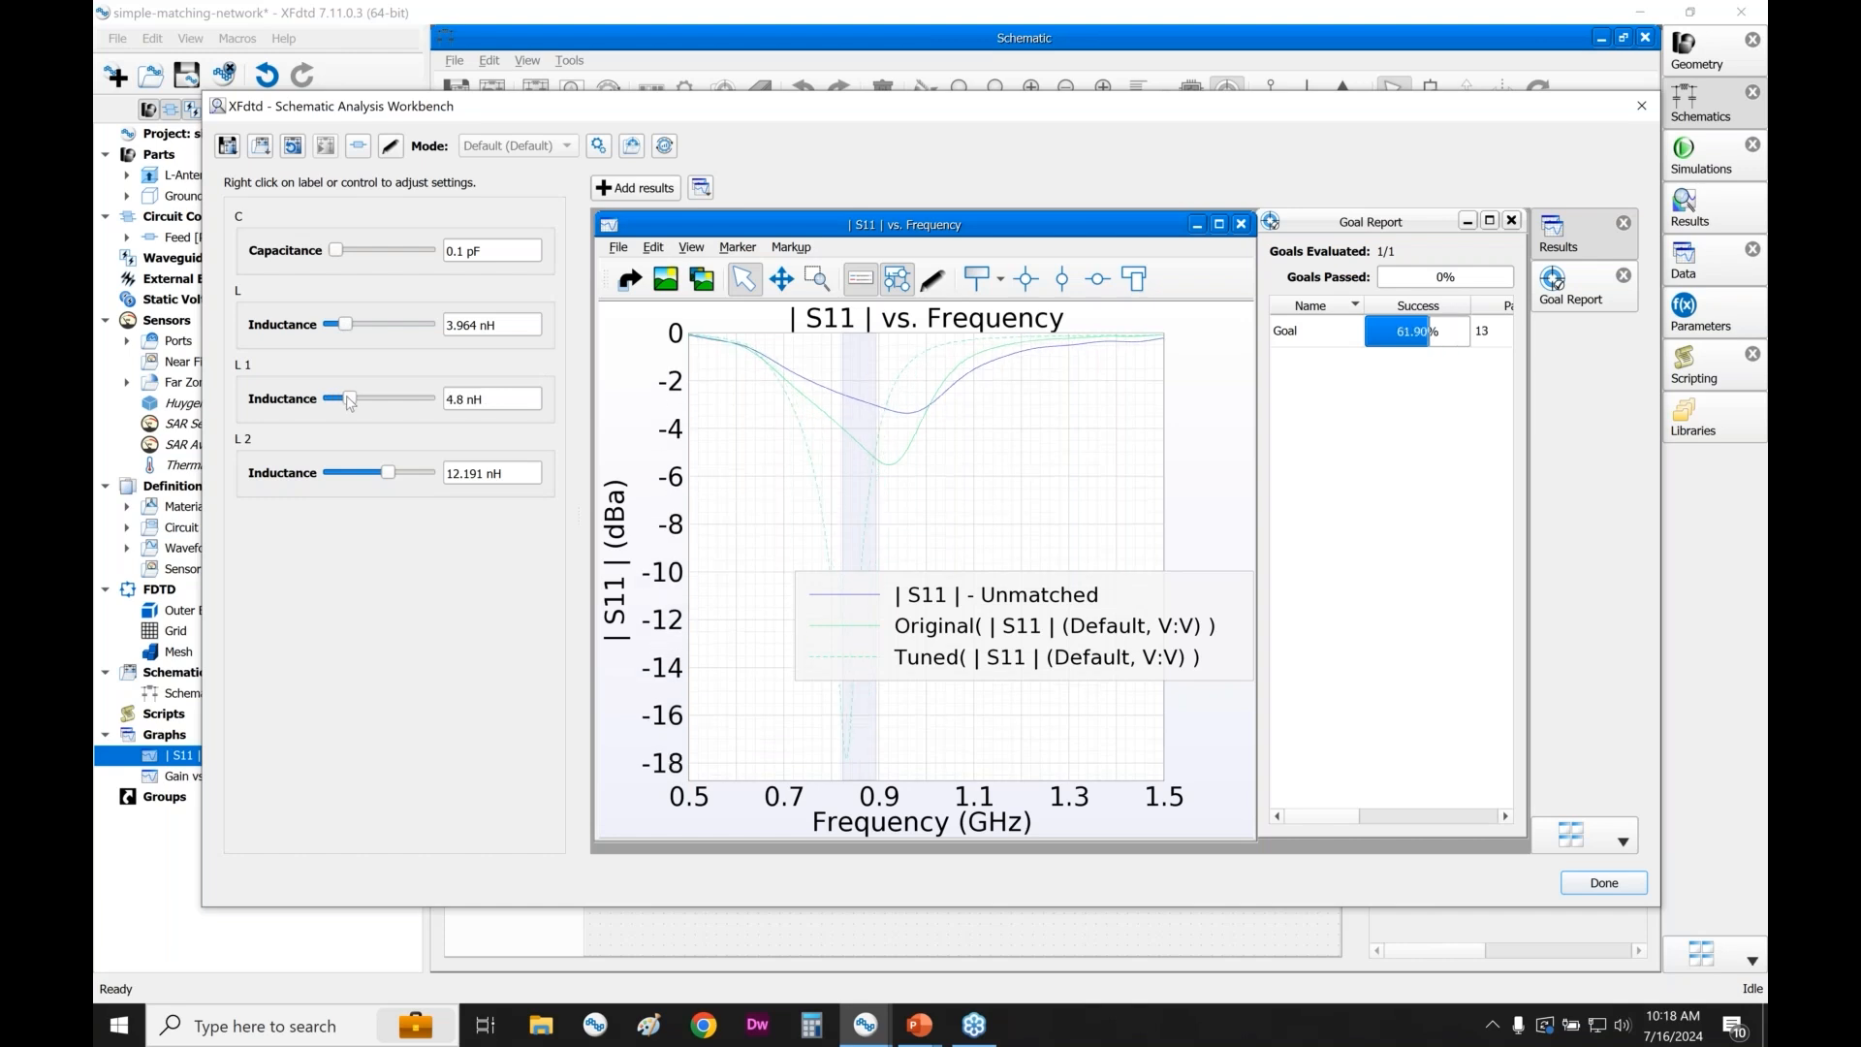
drag(391, 482, 359, 476)
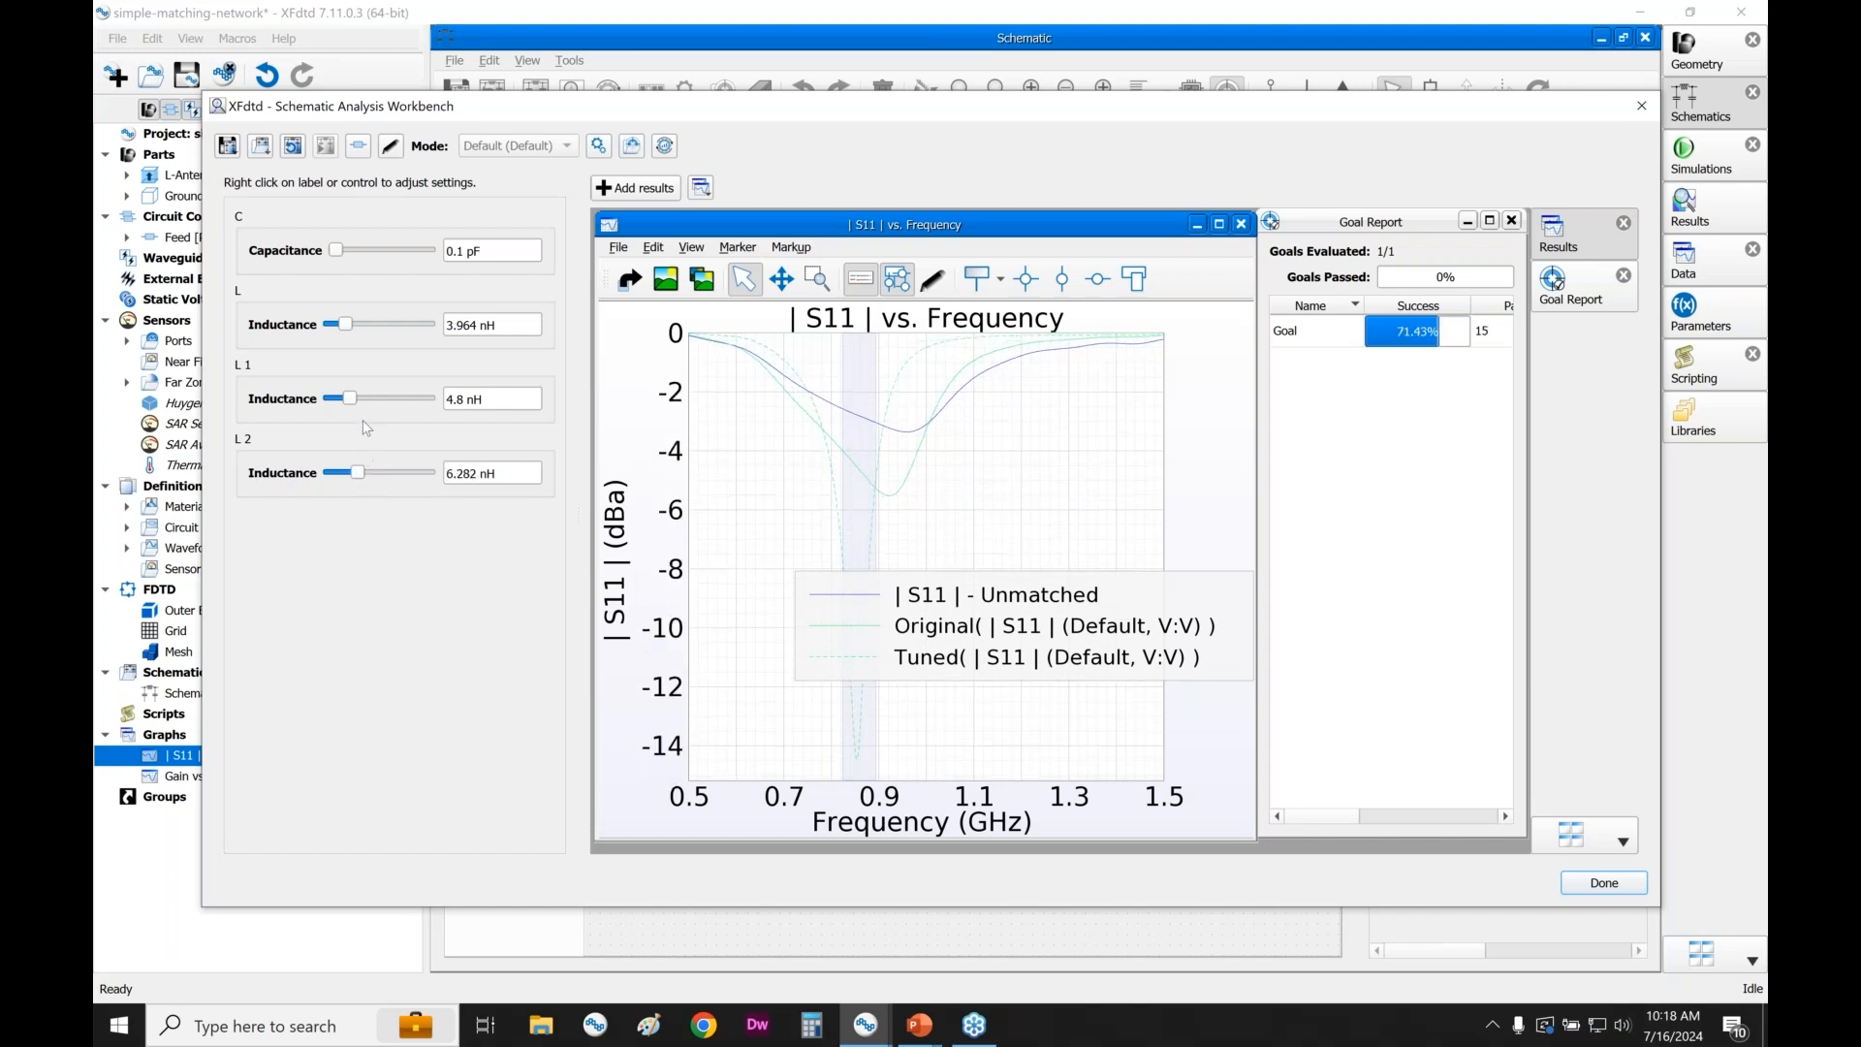
drag(347, 331, 333, 343)
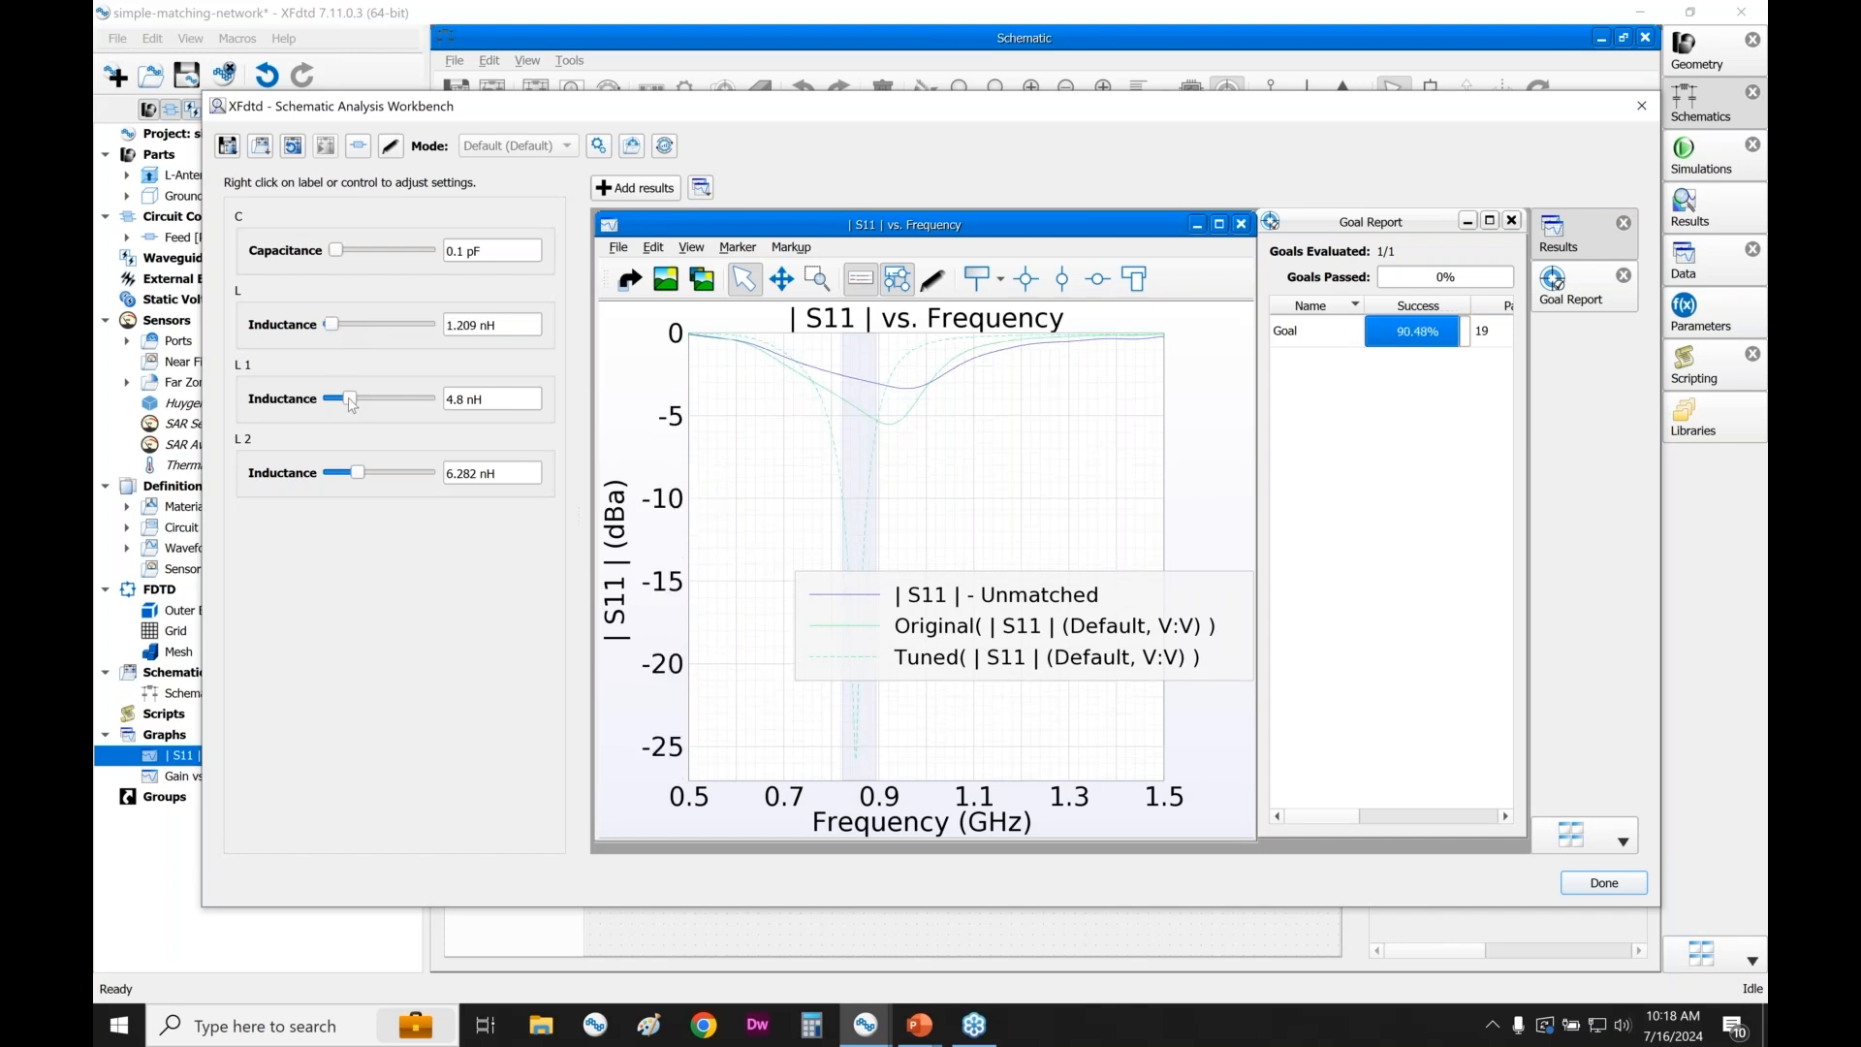
drag(351, 406, 352, 405)
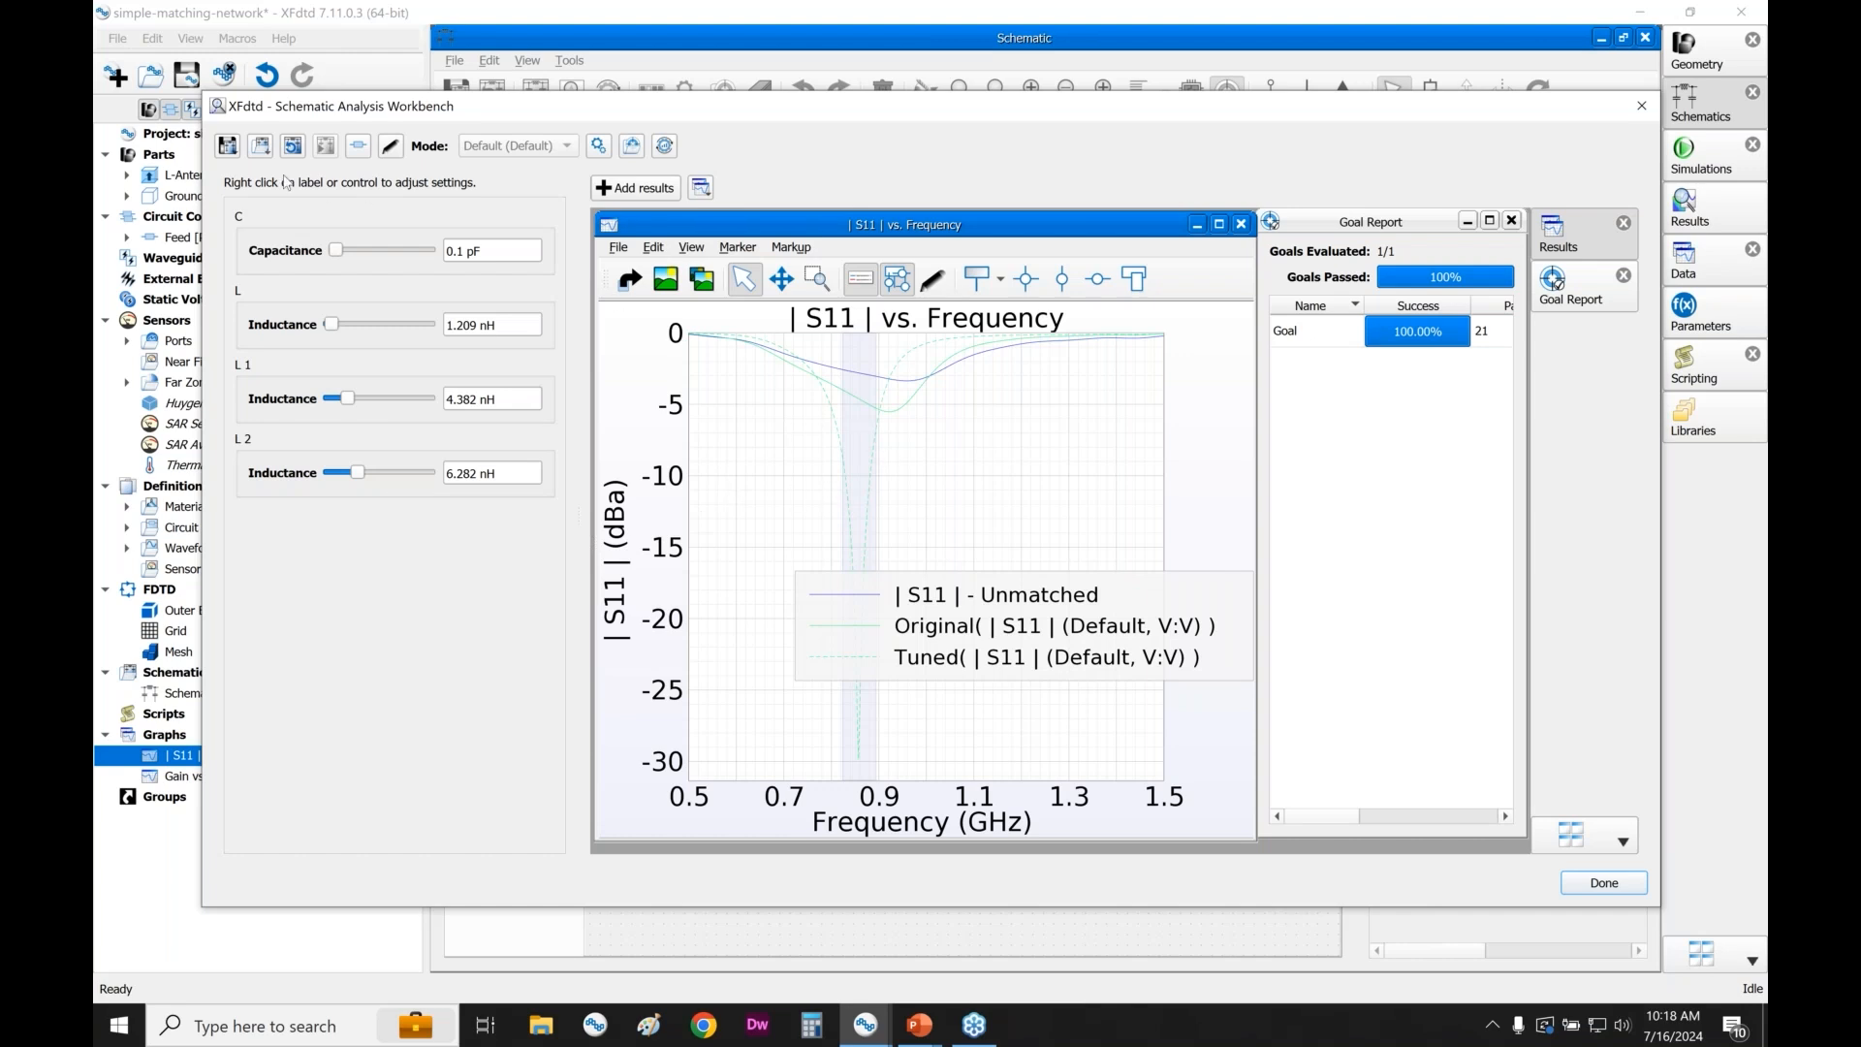
- Commit the tuned component values to the schematic and close the workbench
click(233, 150)
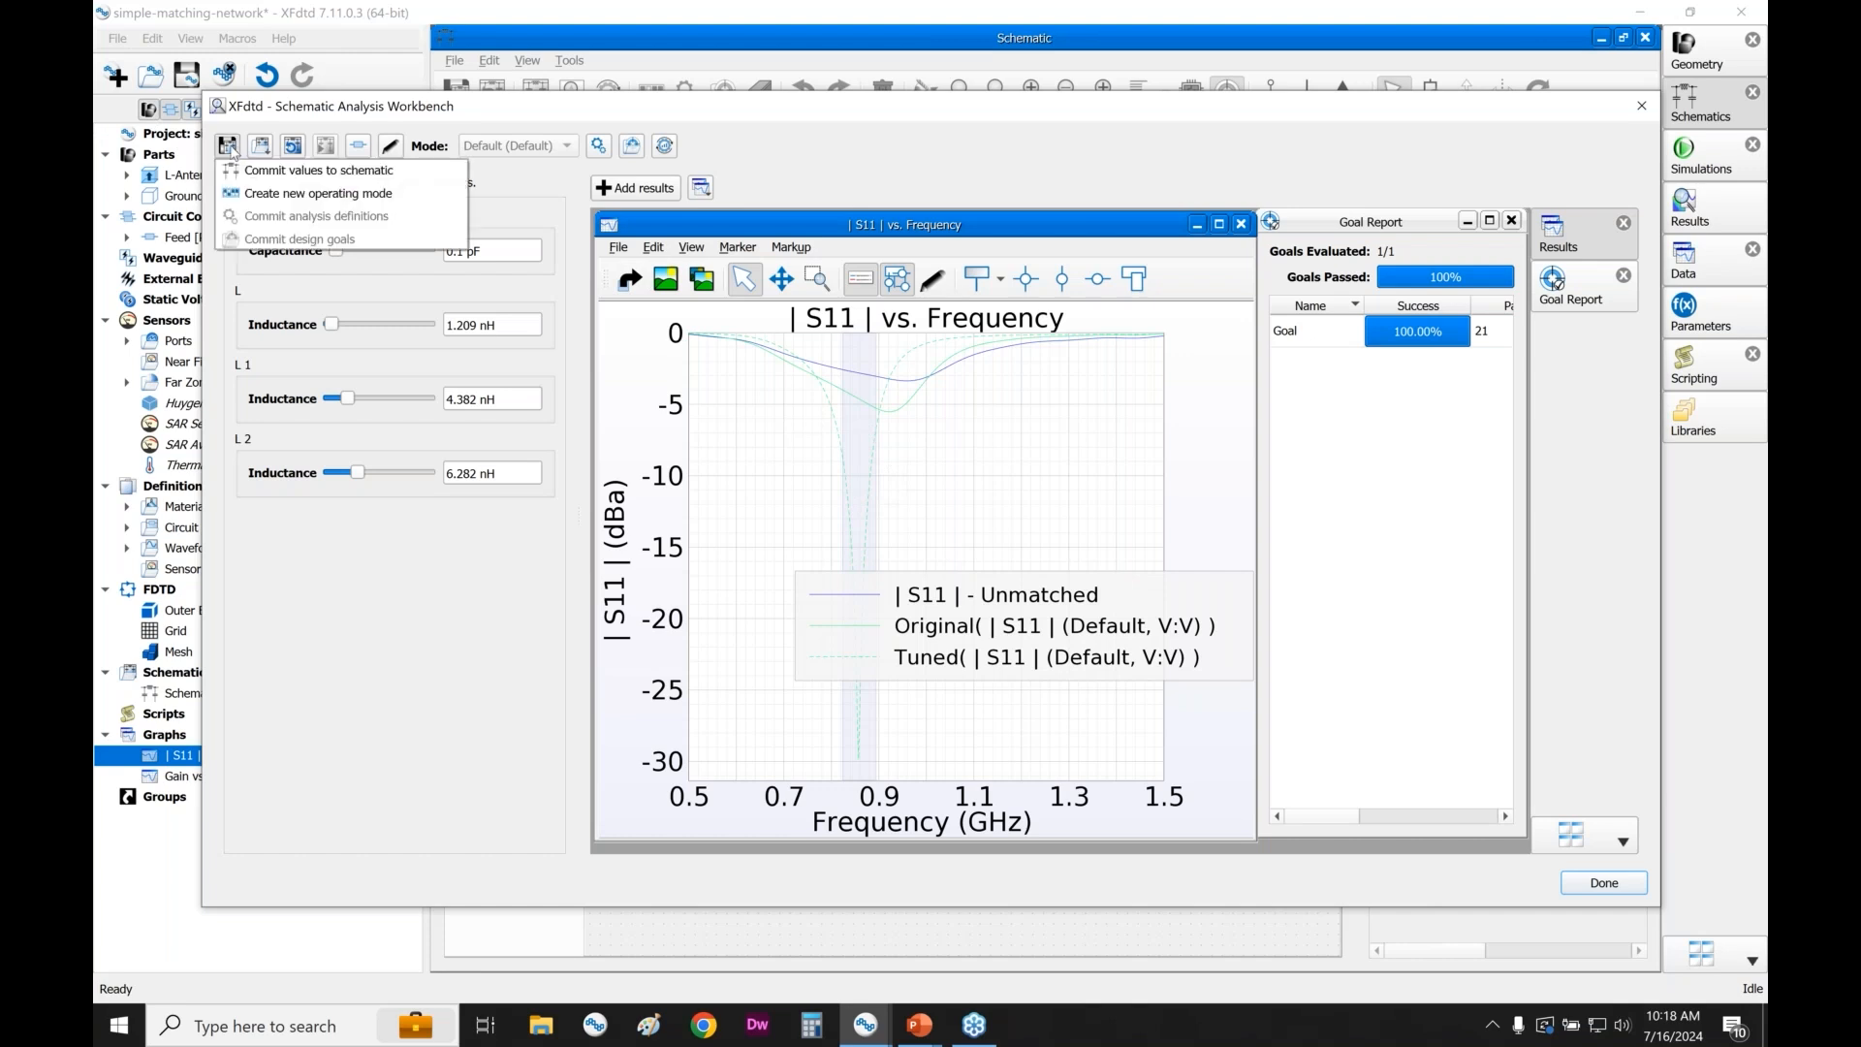
click(237, 172)
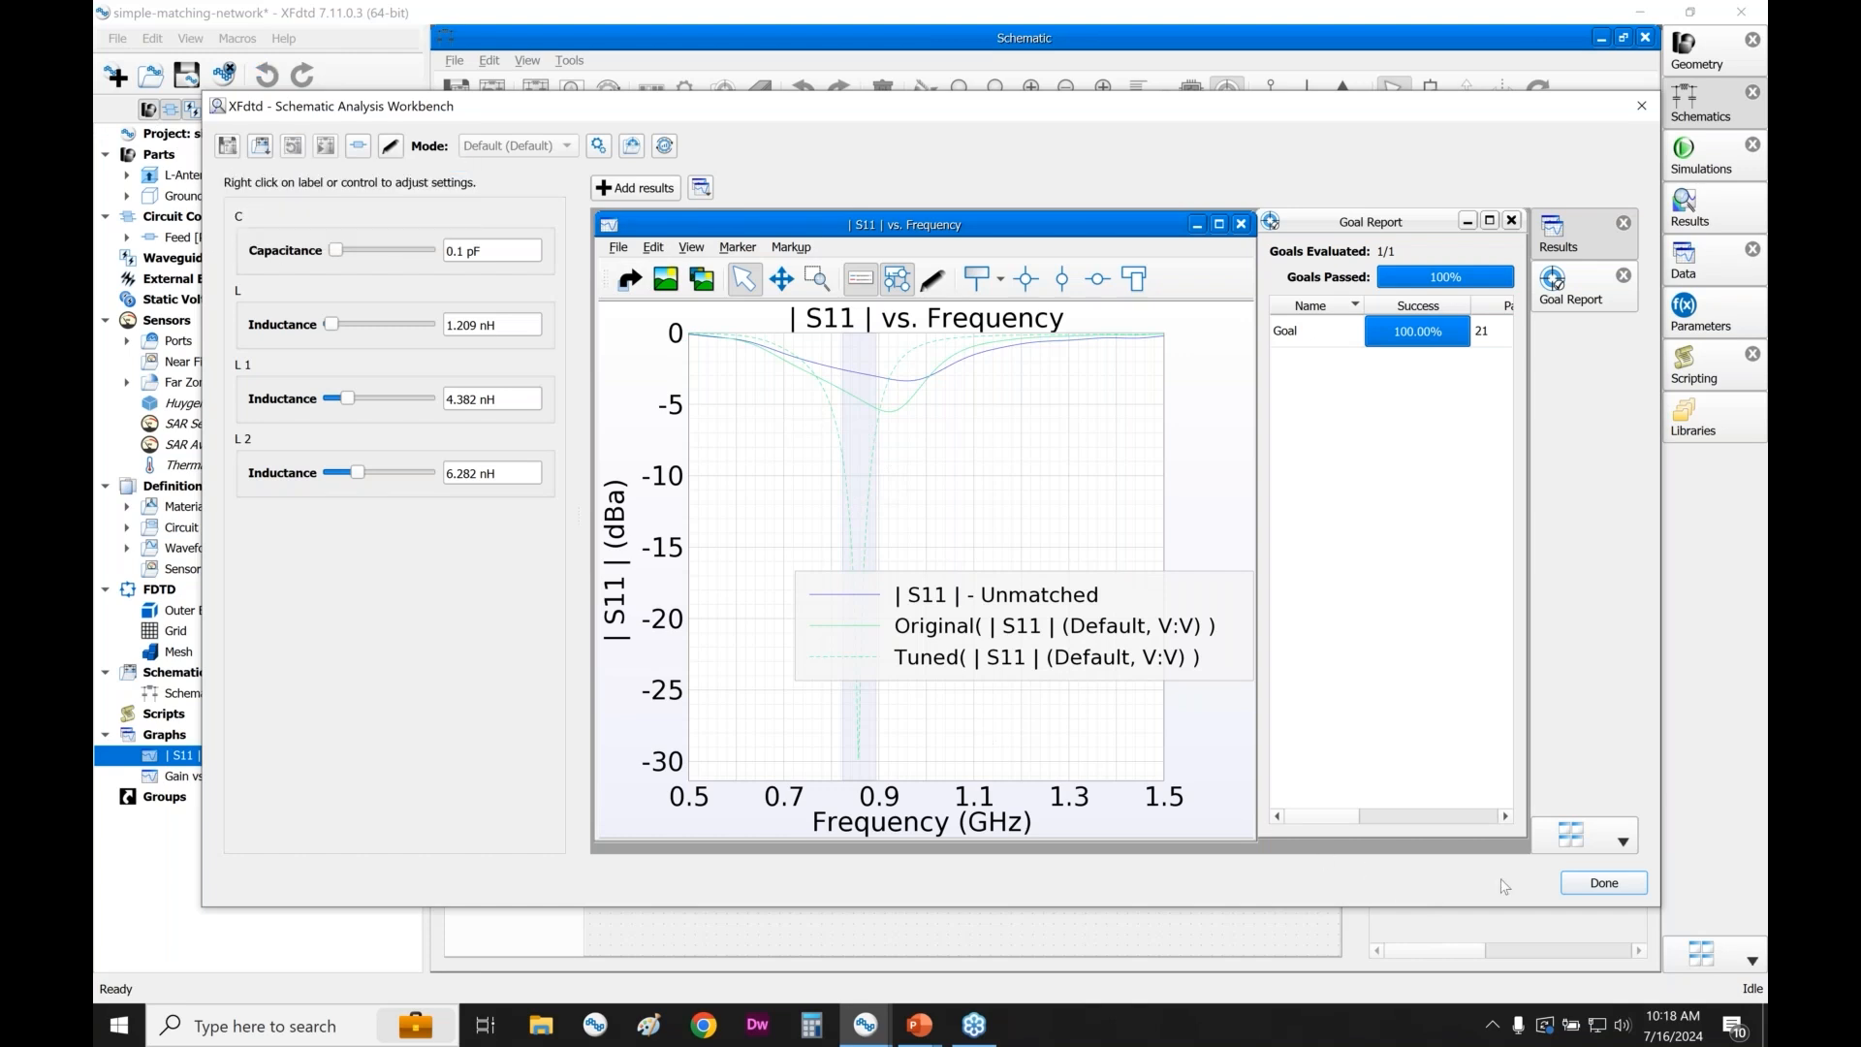
click(1600, 885)
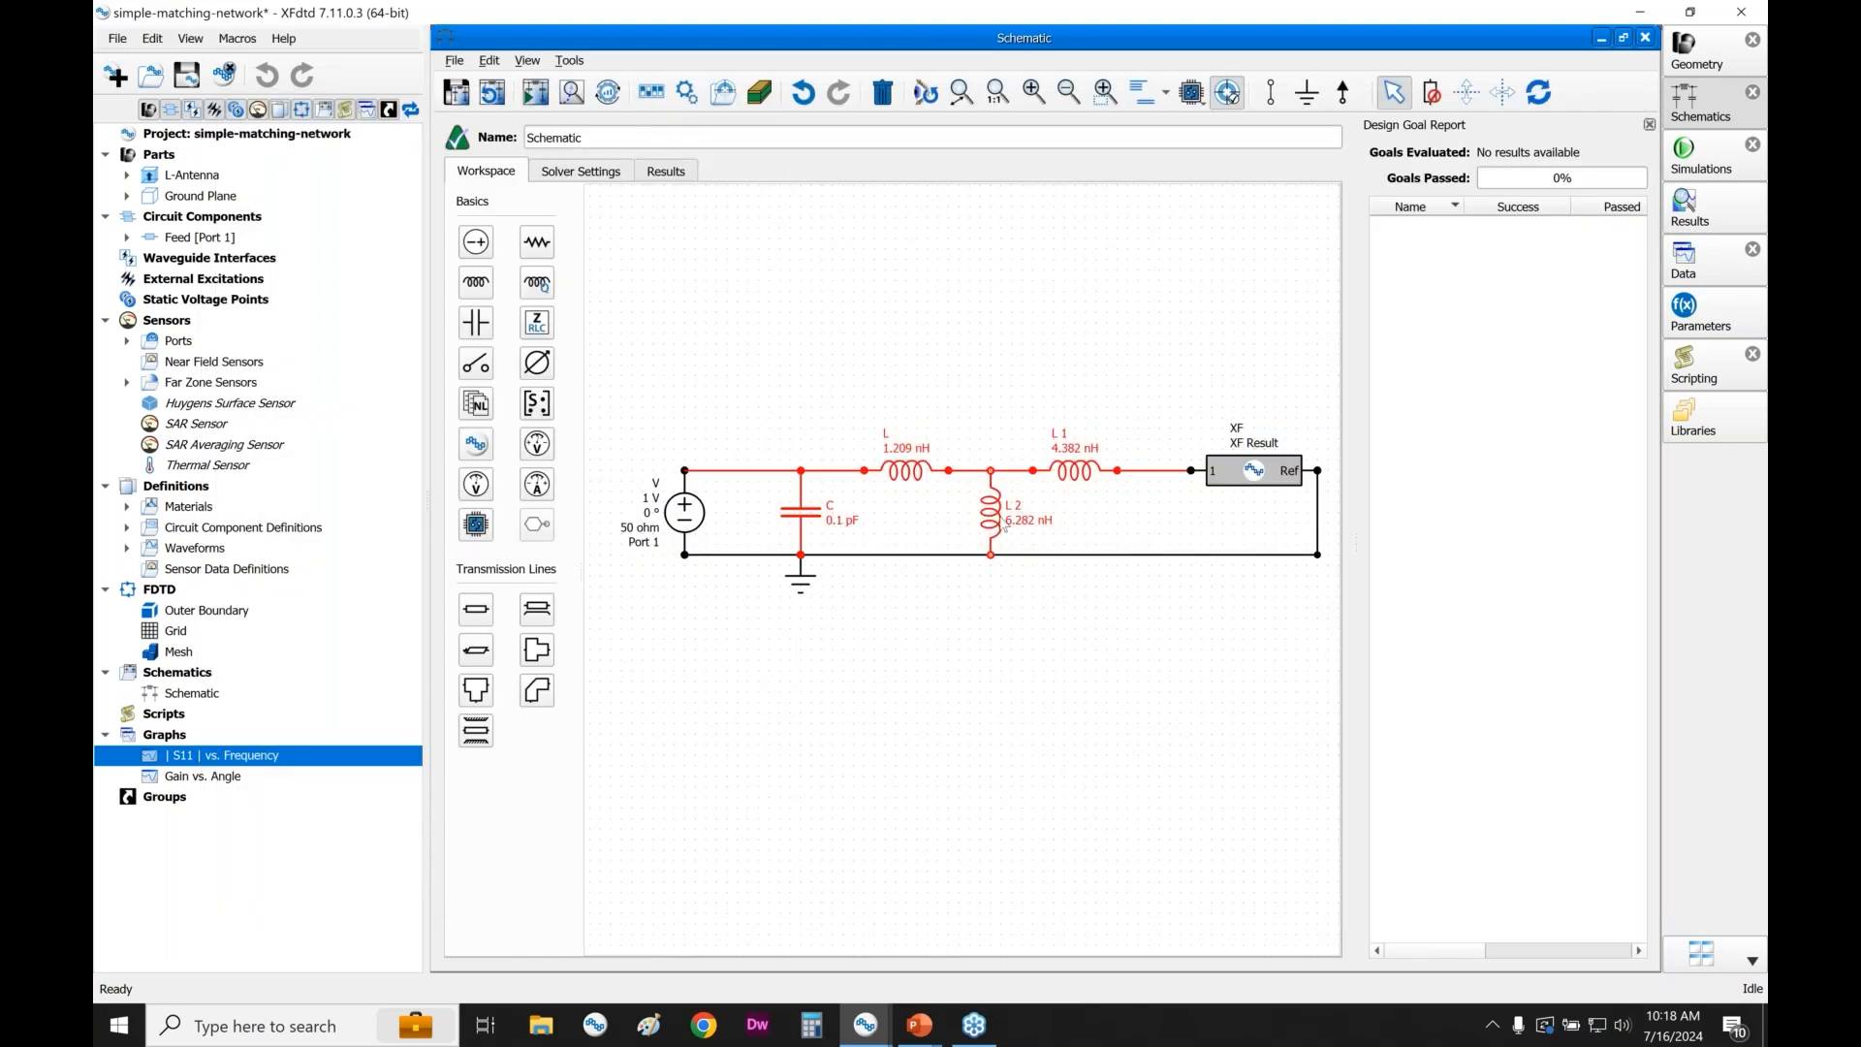
- Rerun the circuit analysis with the antenna block connected and check the design goal report
click(1236, 479)
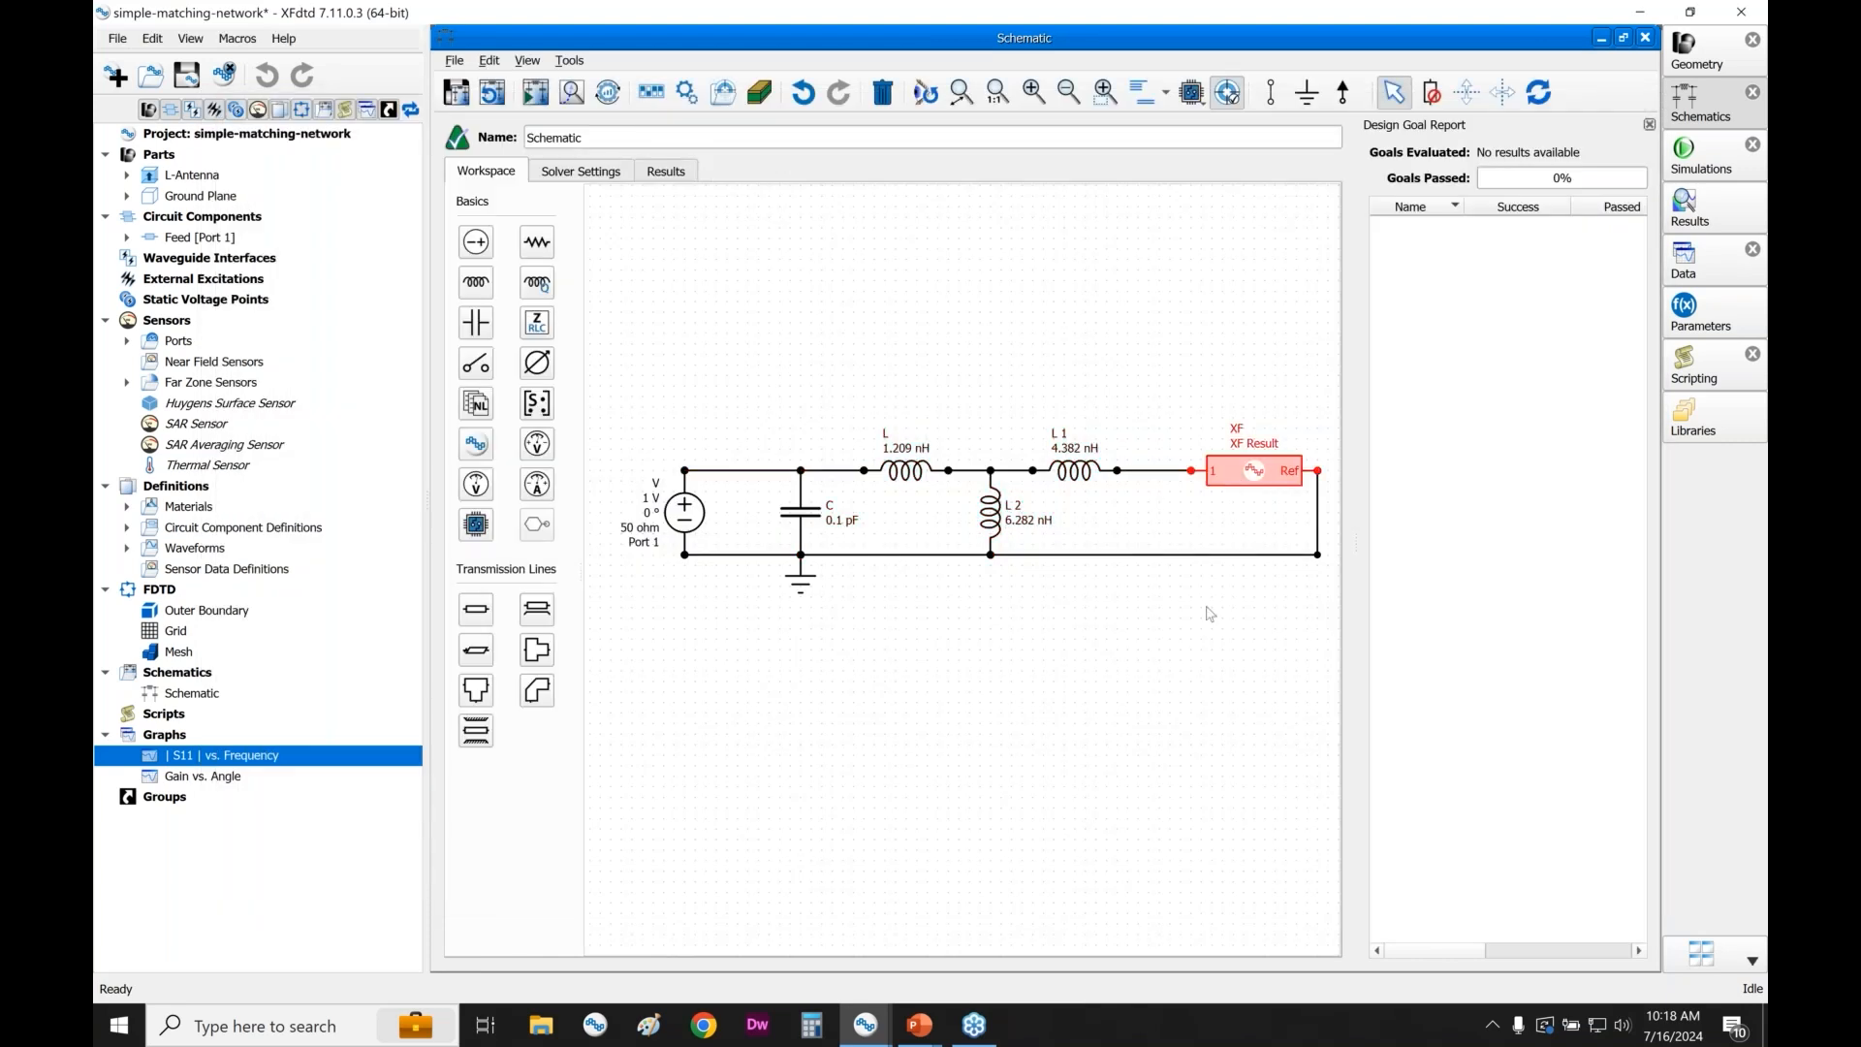
click(1051, 630)
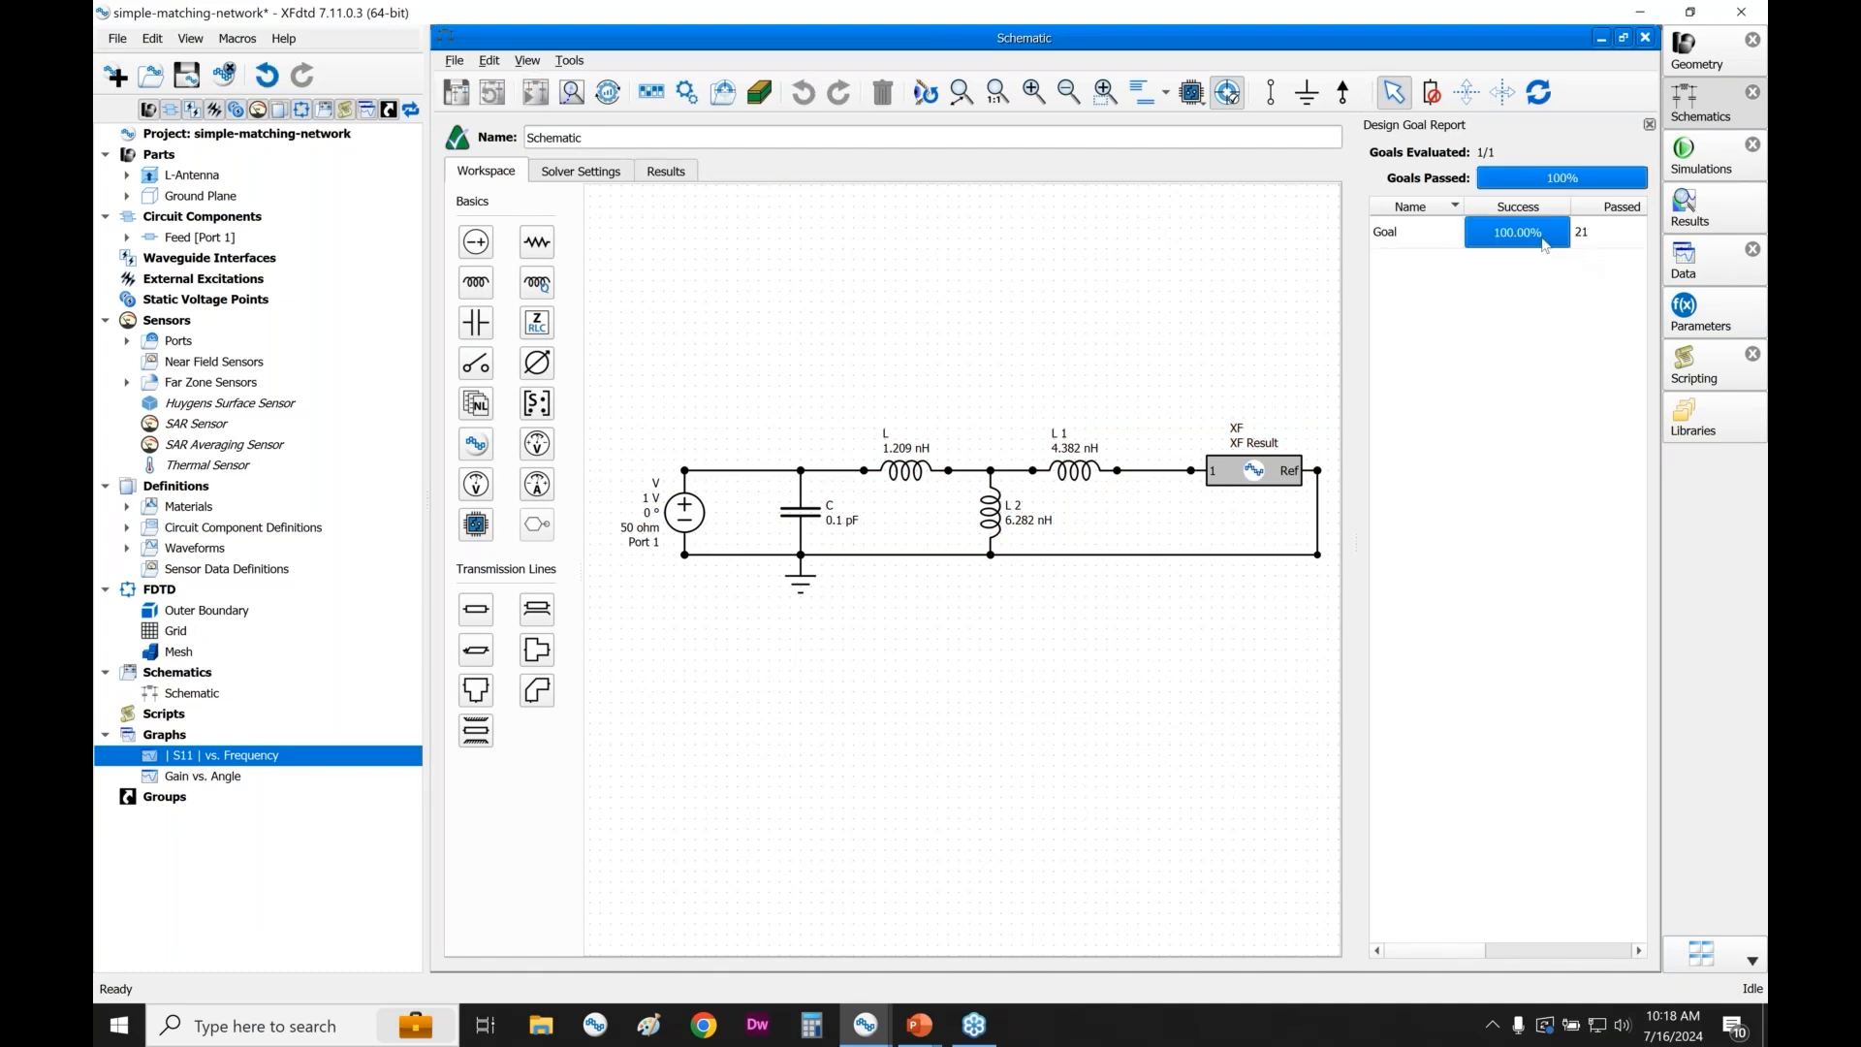
mouse_move(1545, 246)
- Try to set up an Apply Circuit post-processing simulation for the XF block with the Default operating mode, and cancel it
click(1704, 155)
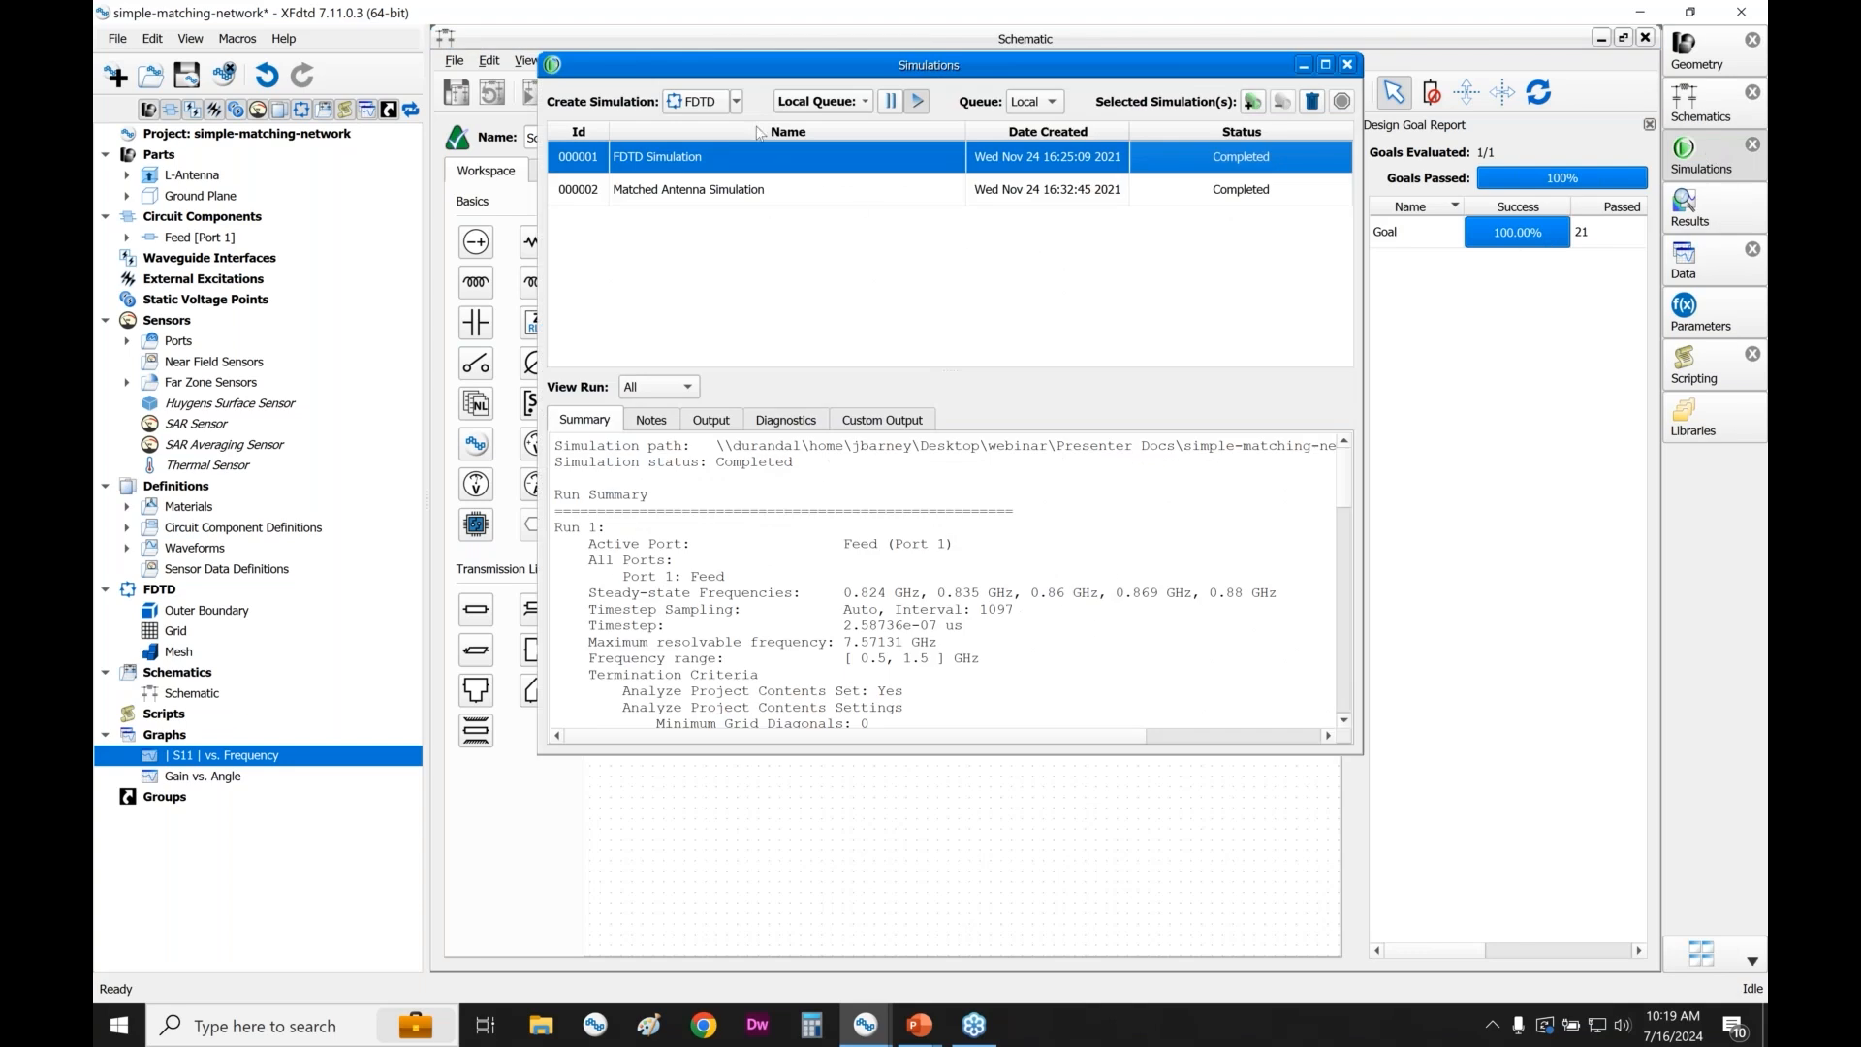
click(737, 102)
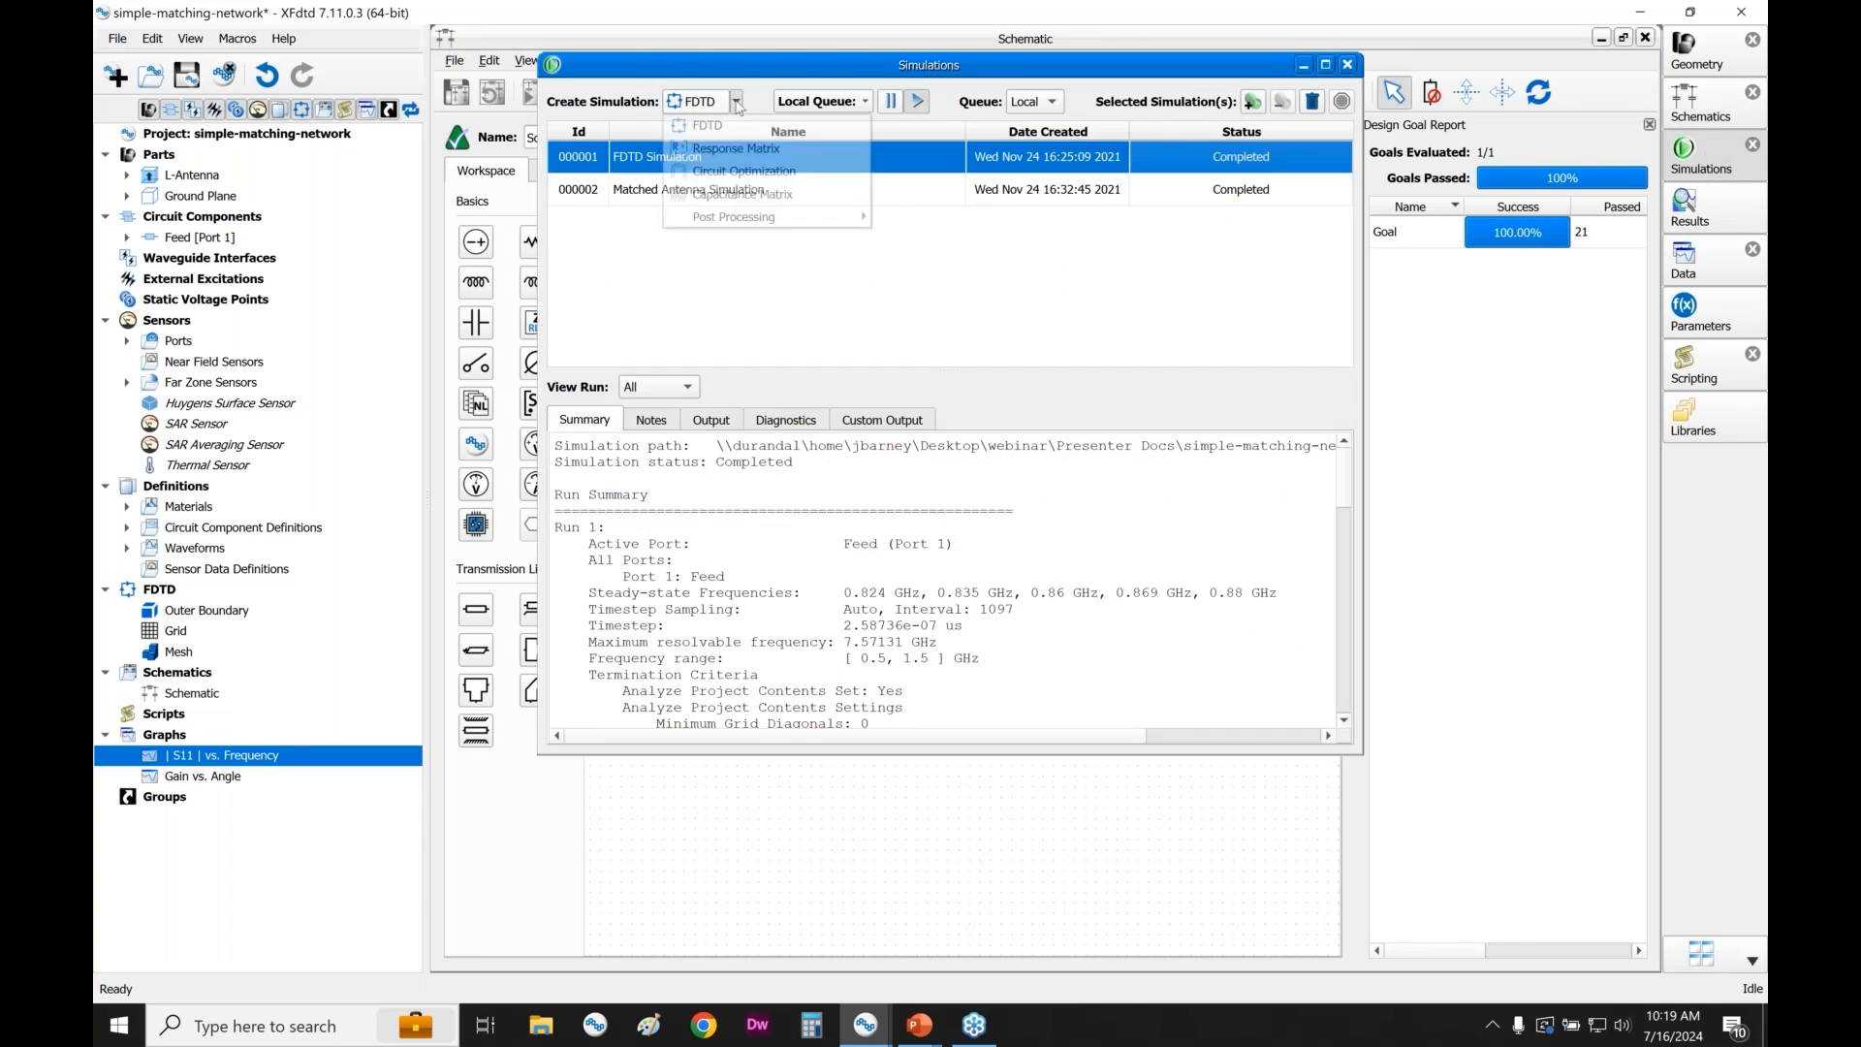
mouse_move(781, 218)
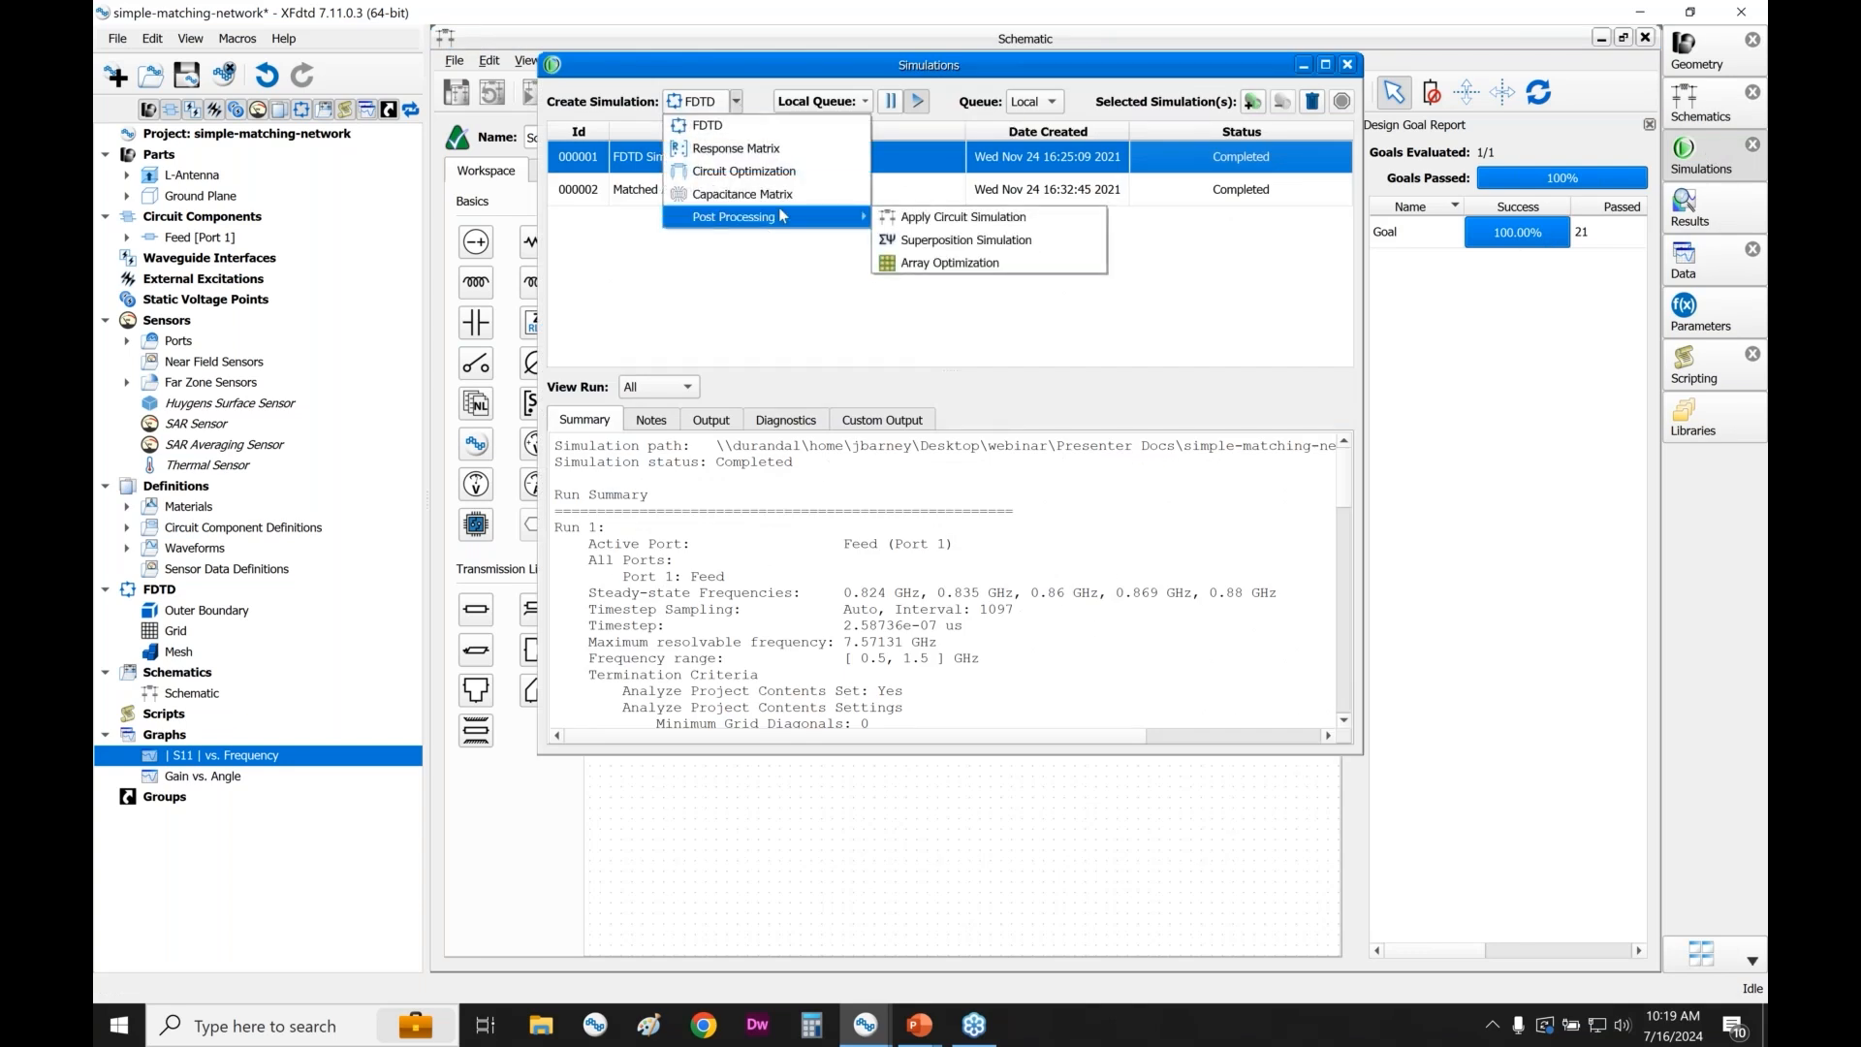
click(1005, 225)
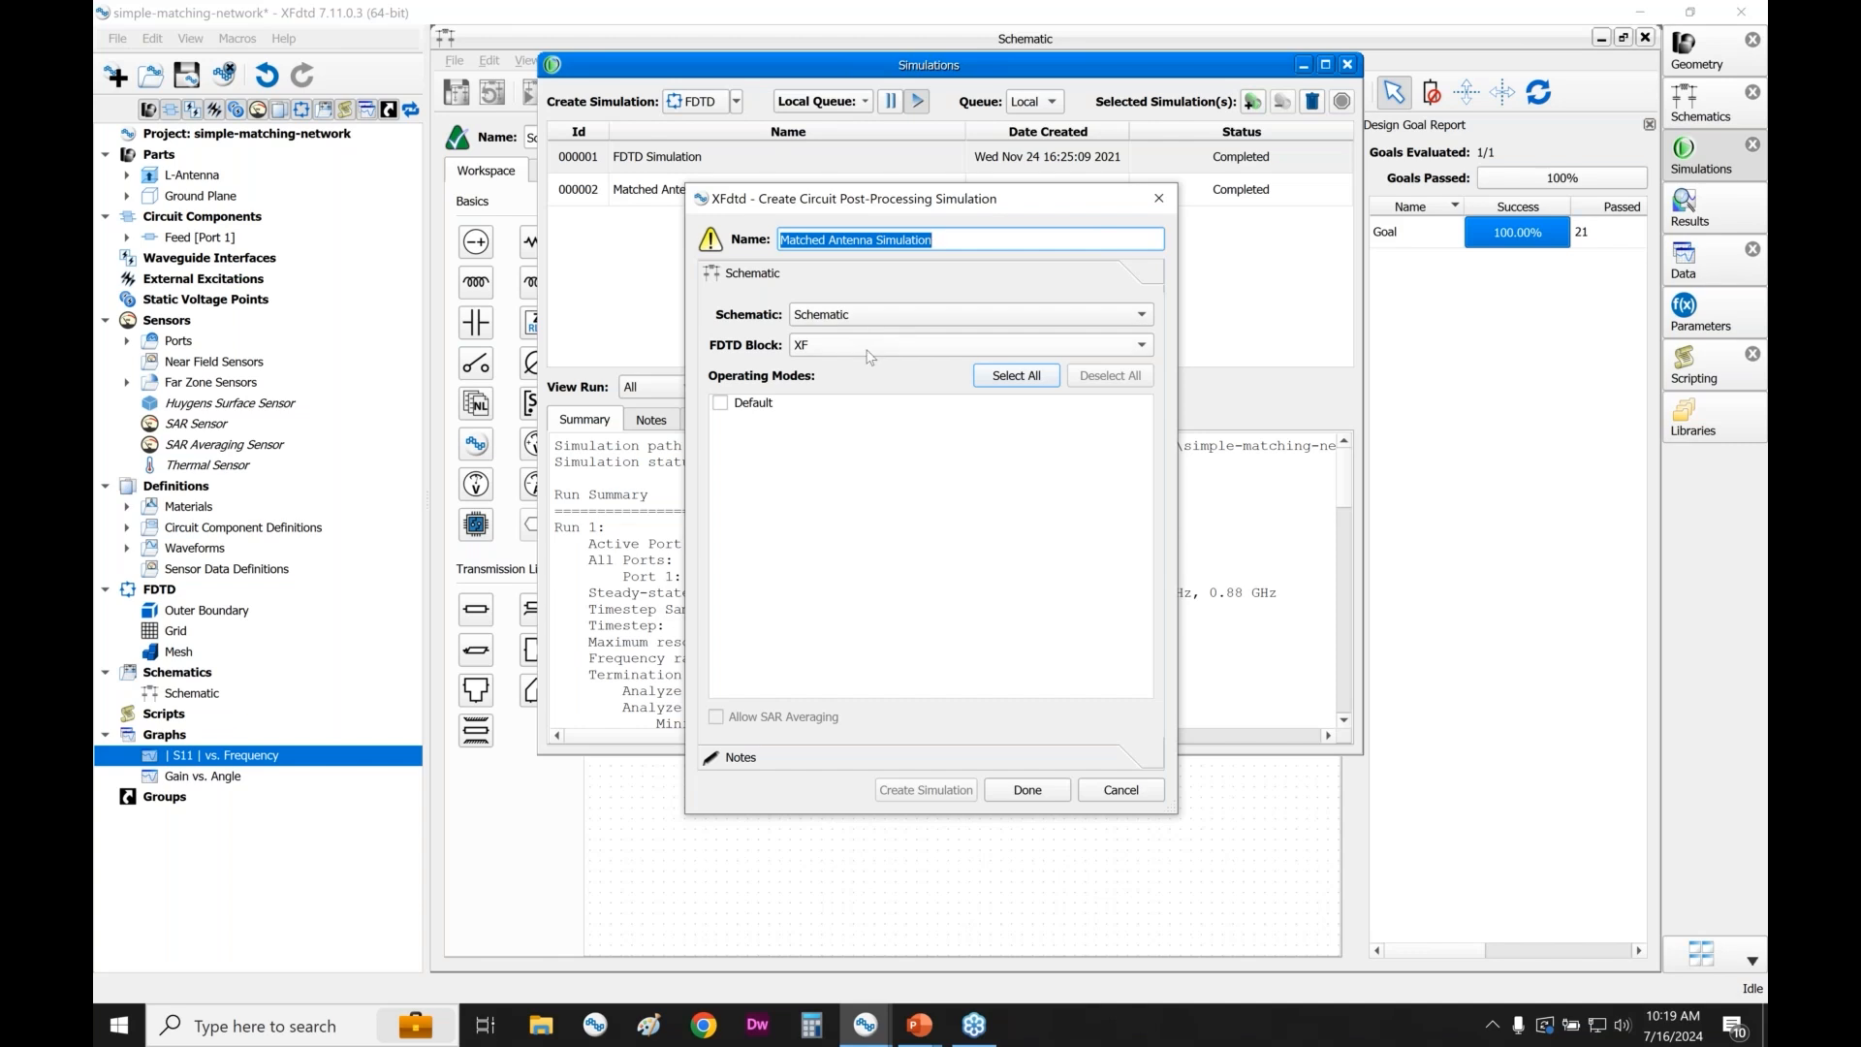
click(761, 401)
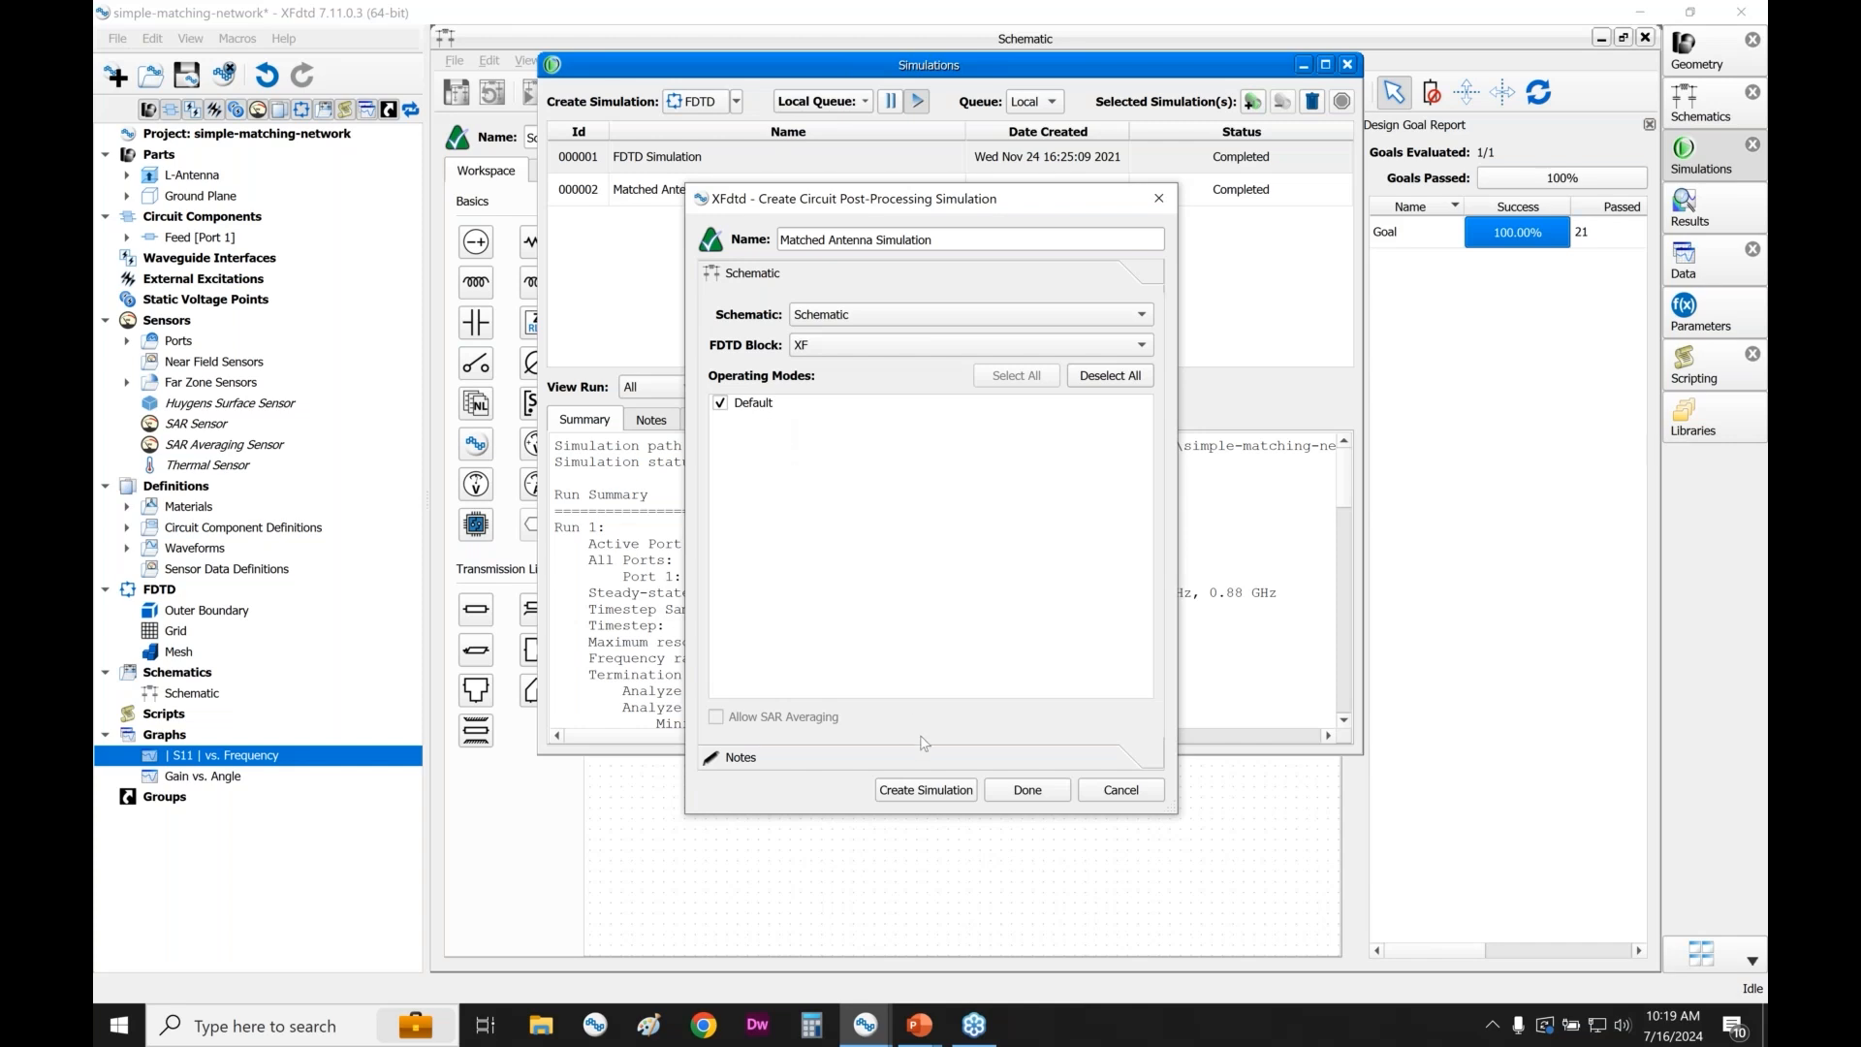
click(1121, 790)
- Select the Matched Antenna Simulation, and filter the FDTD and matched simulation results to the Far Zone Sensor's realized gain
click(853, 195)
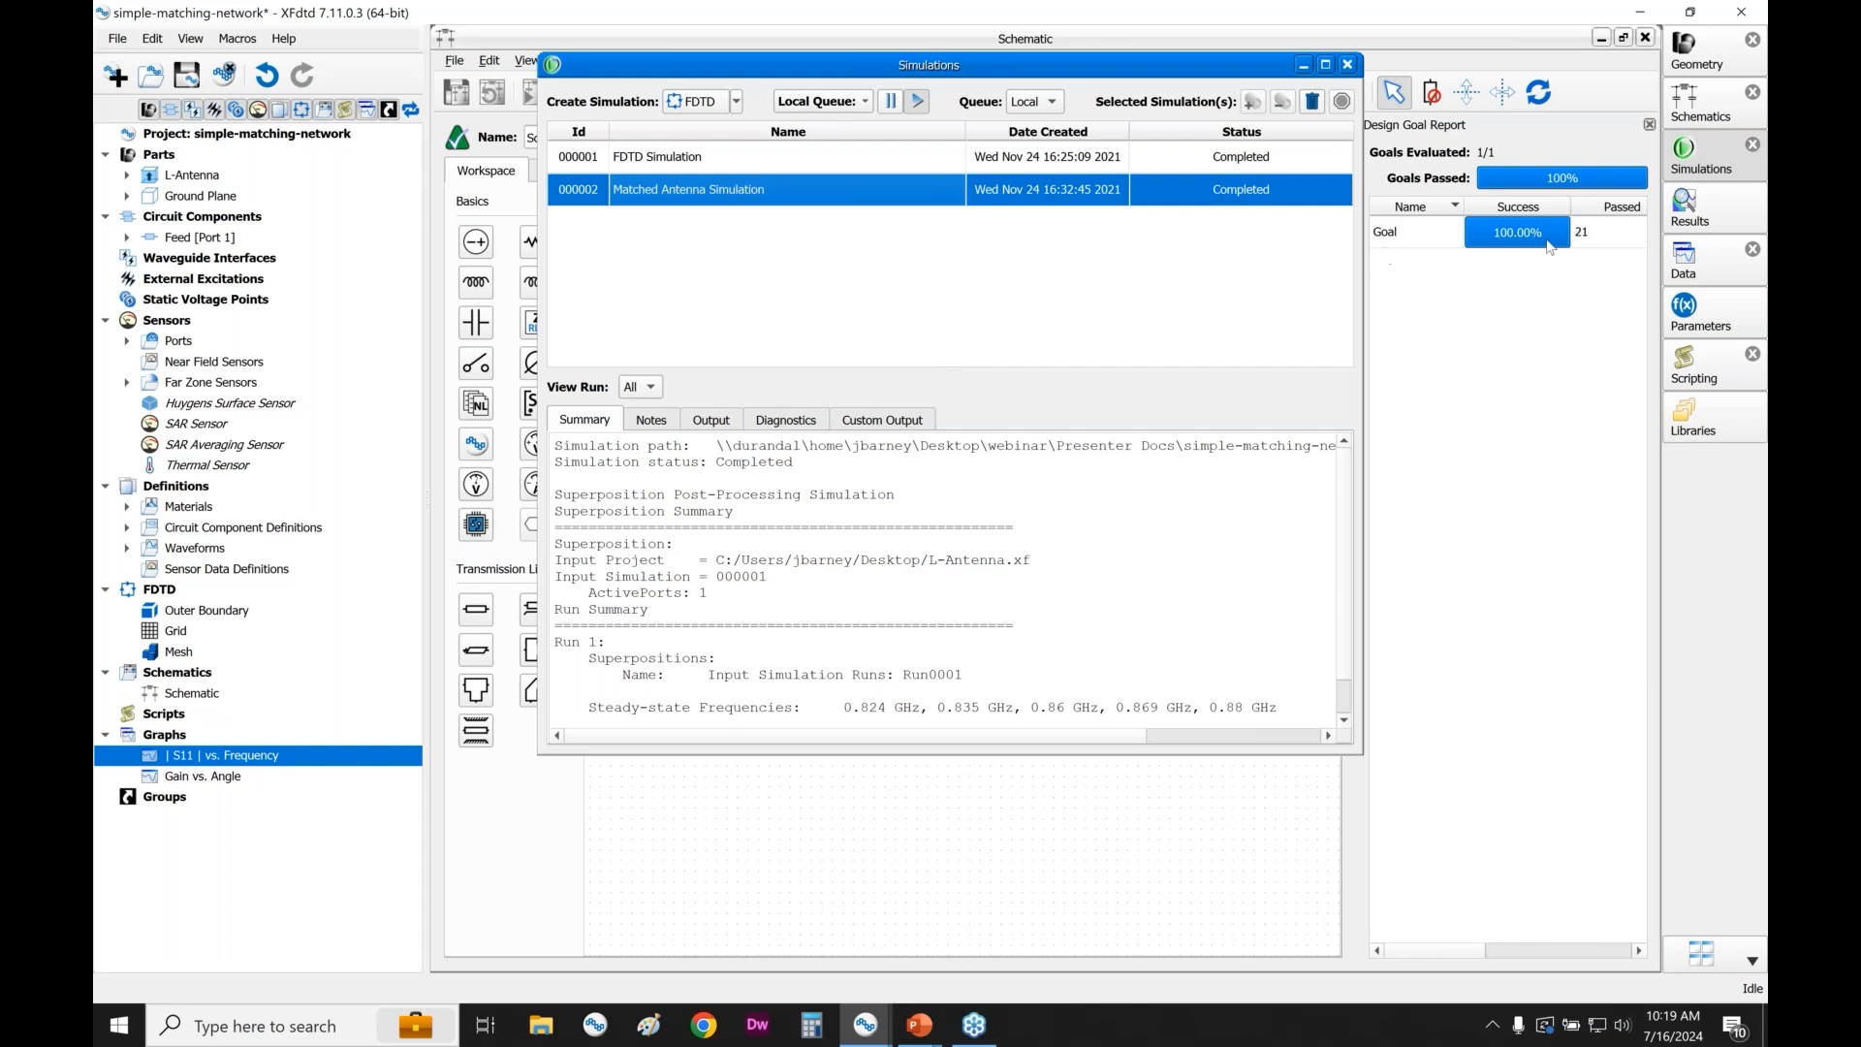
click(1687, 208)
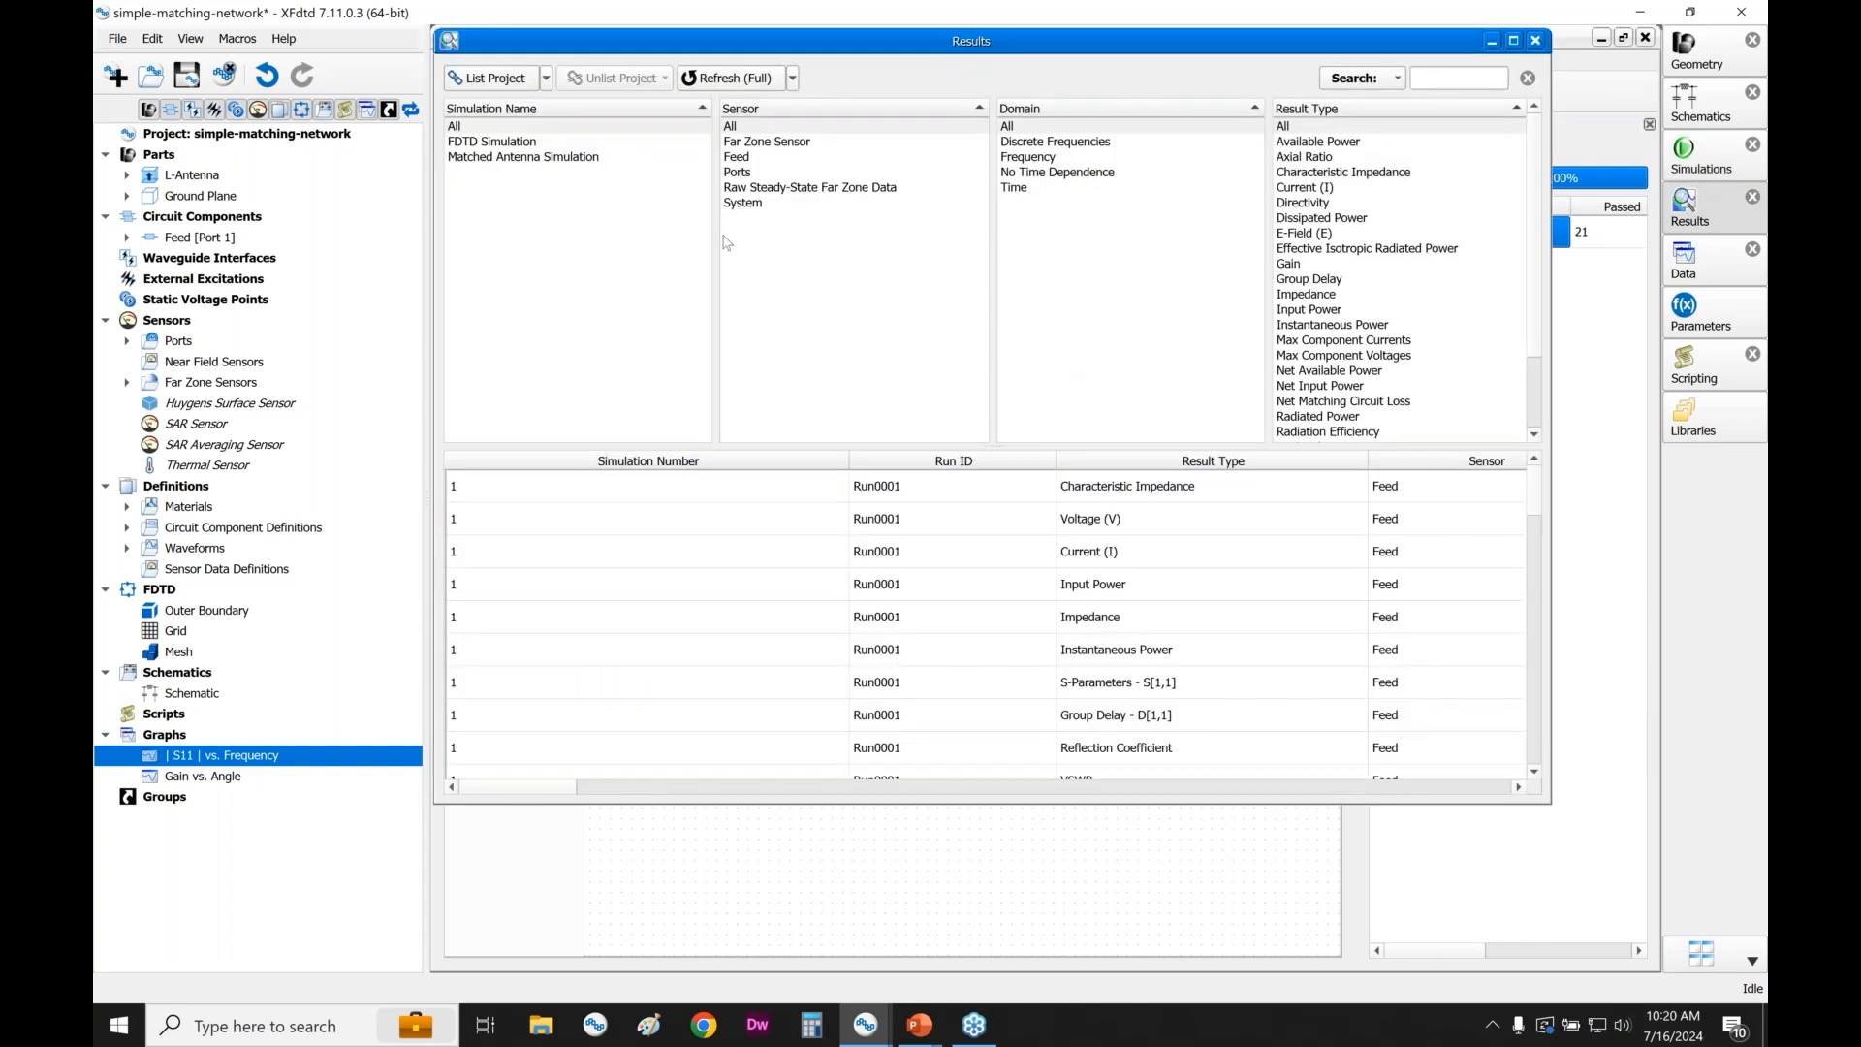
click(589, 142)
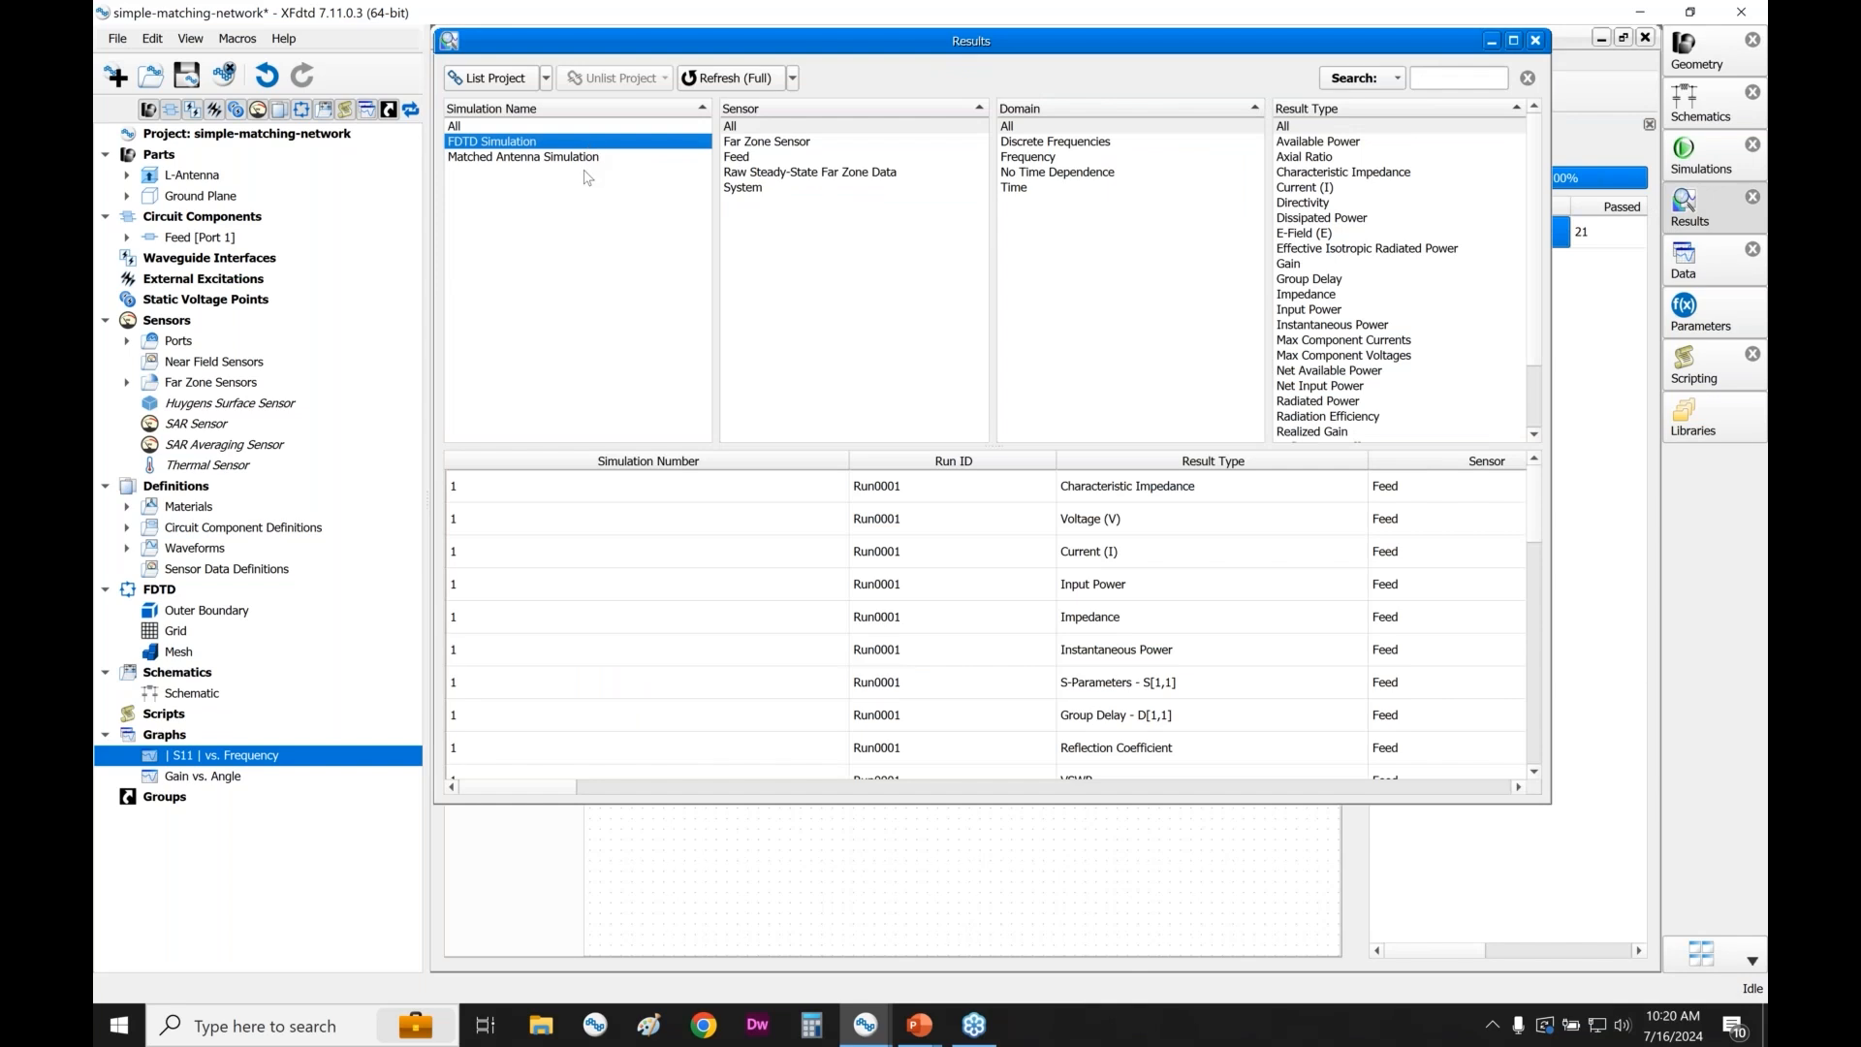
ctrl+click(589, 159)
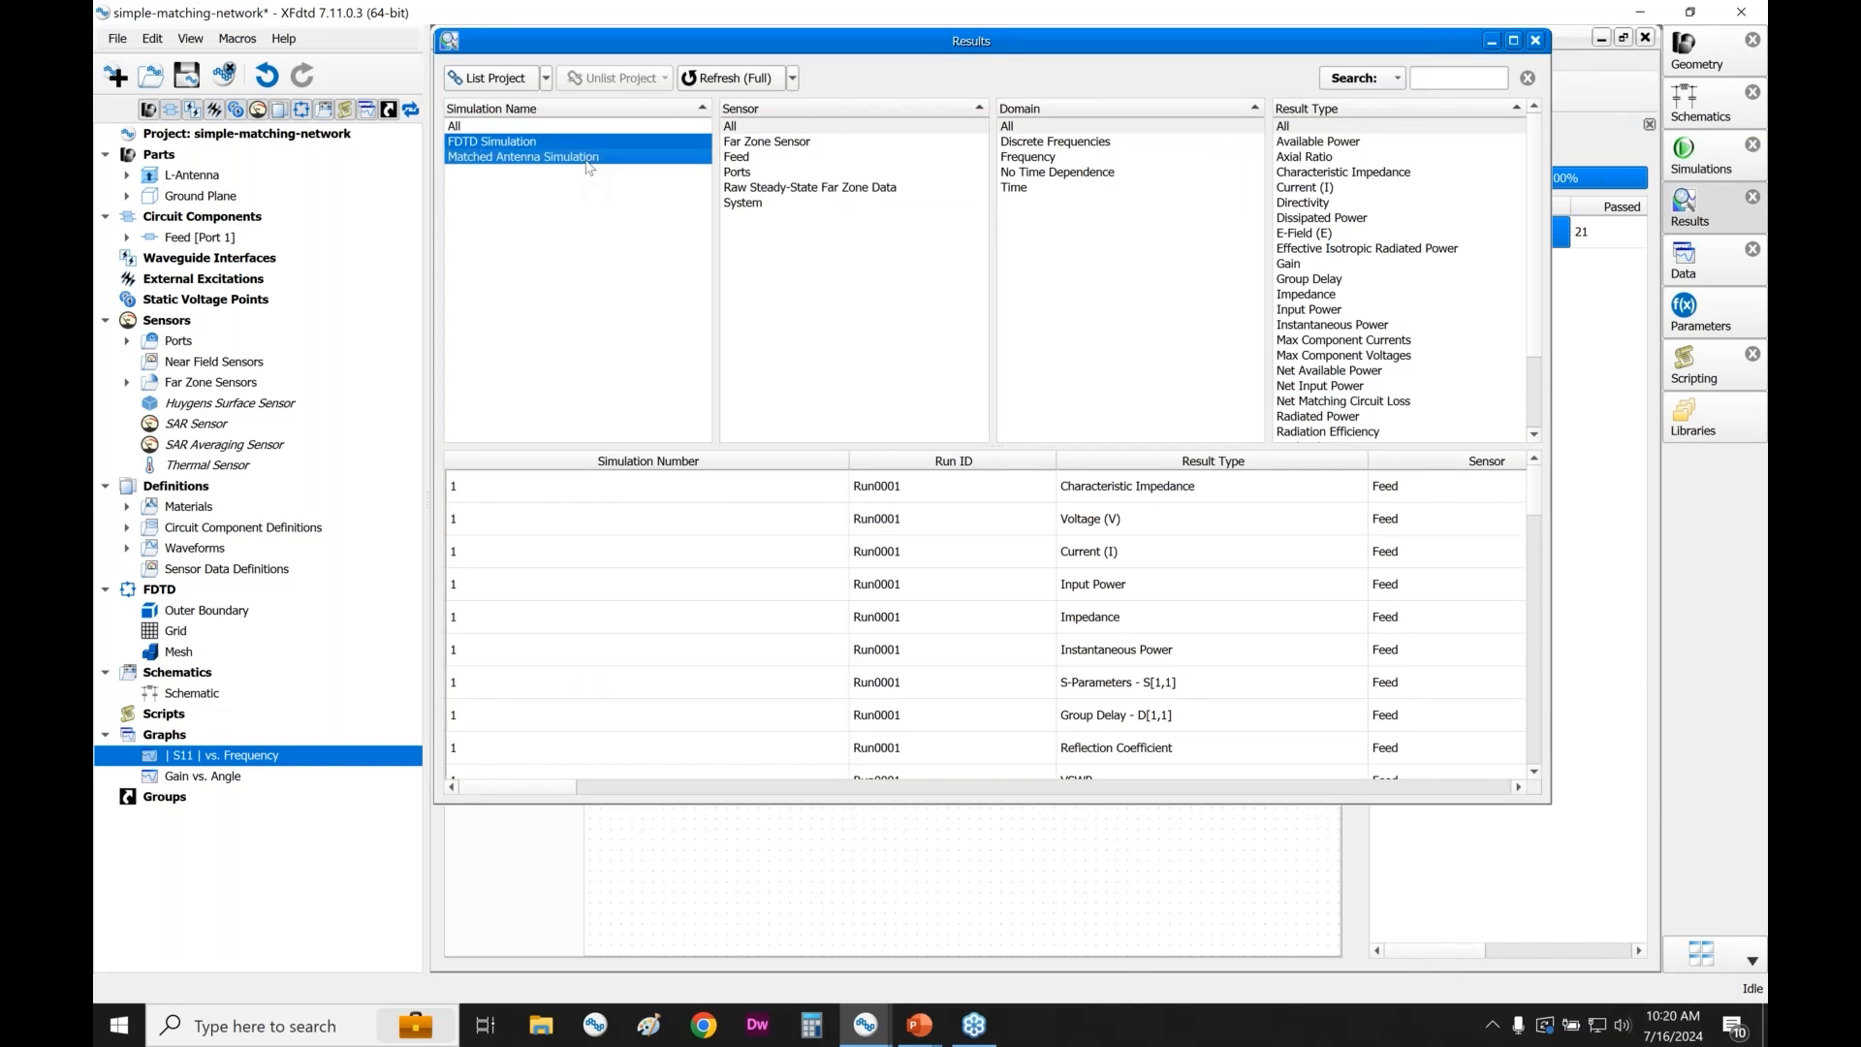
click(777, 145)
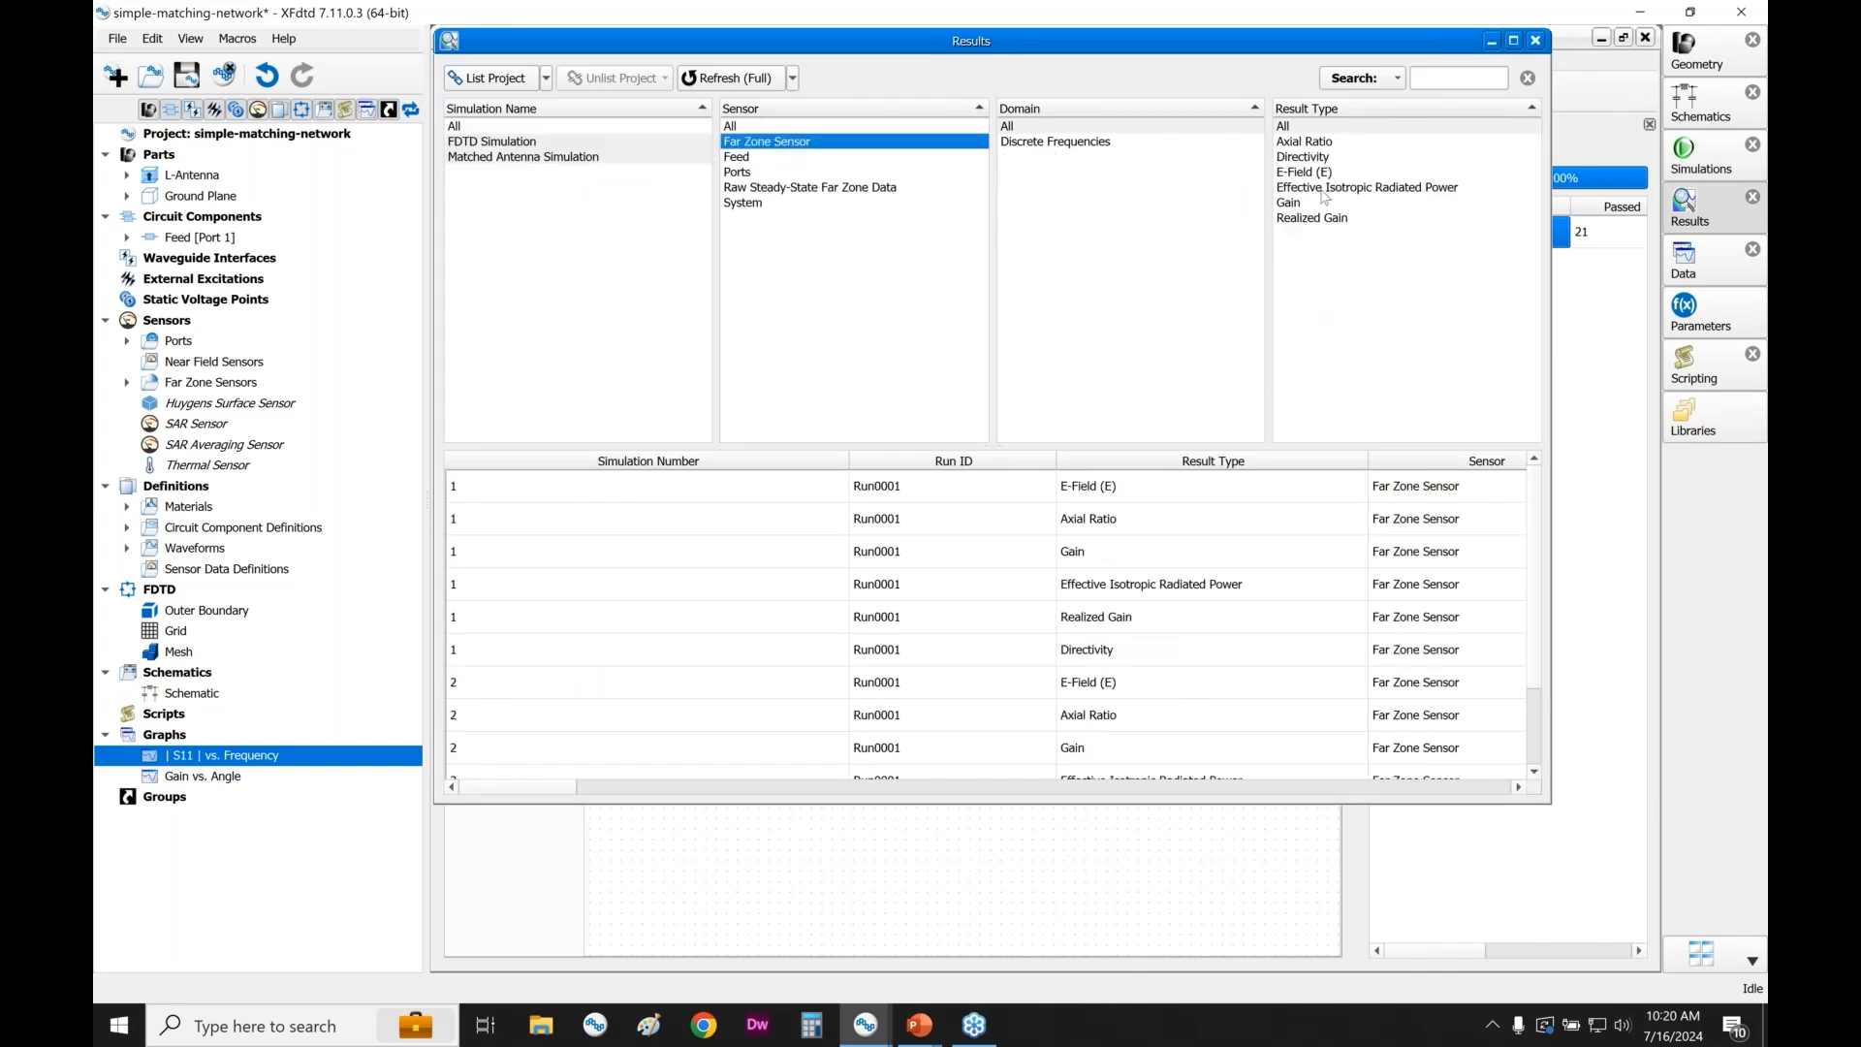
click(1324, 221)
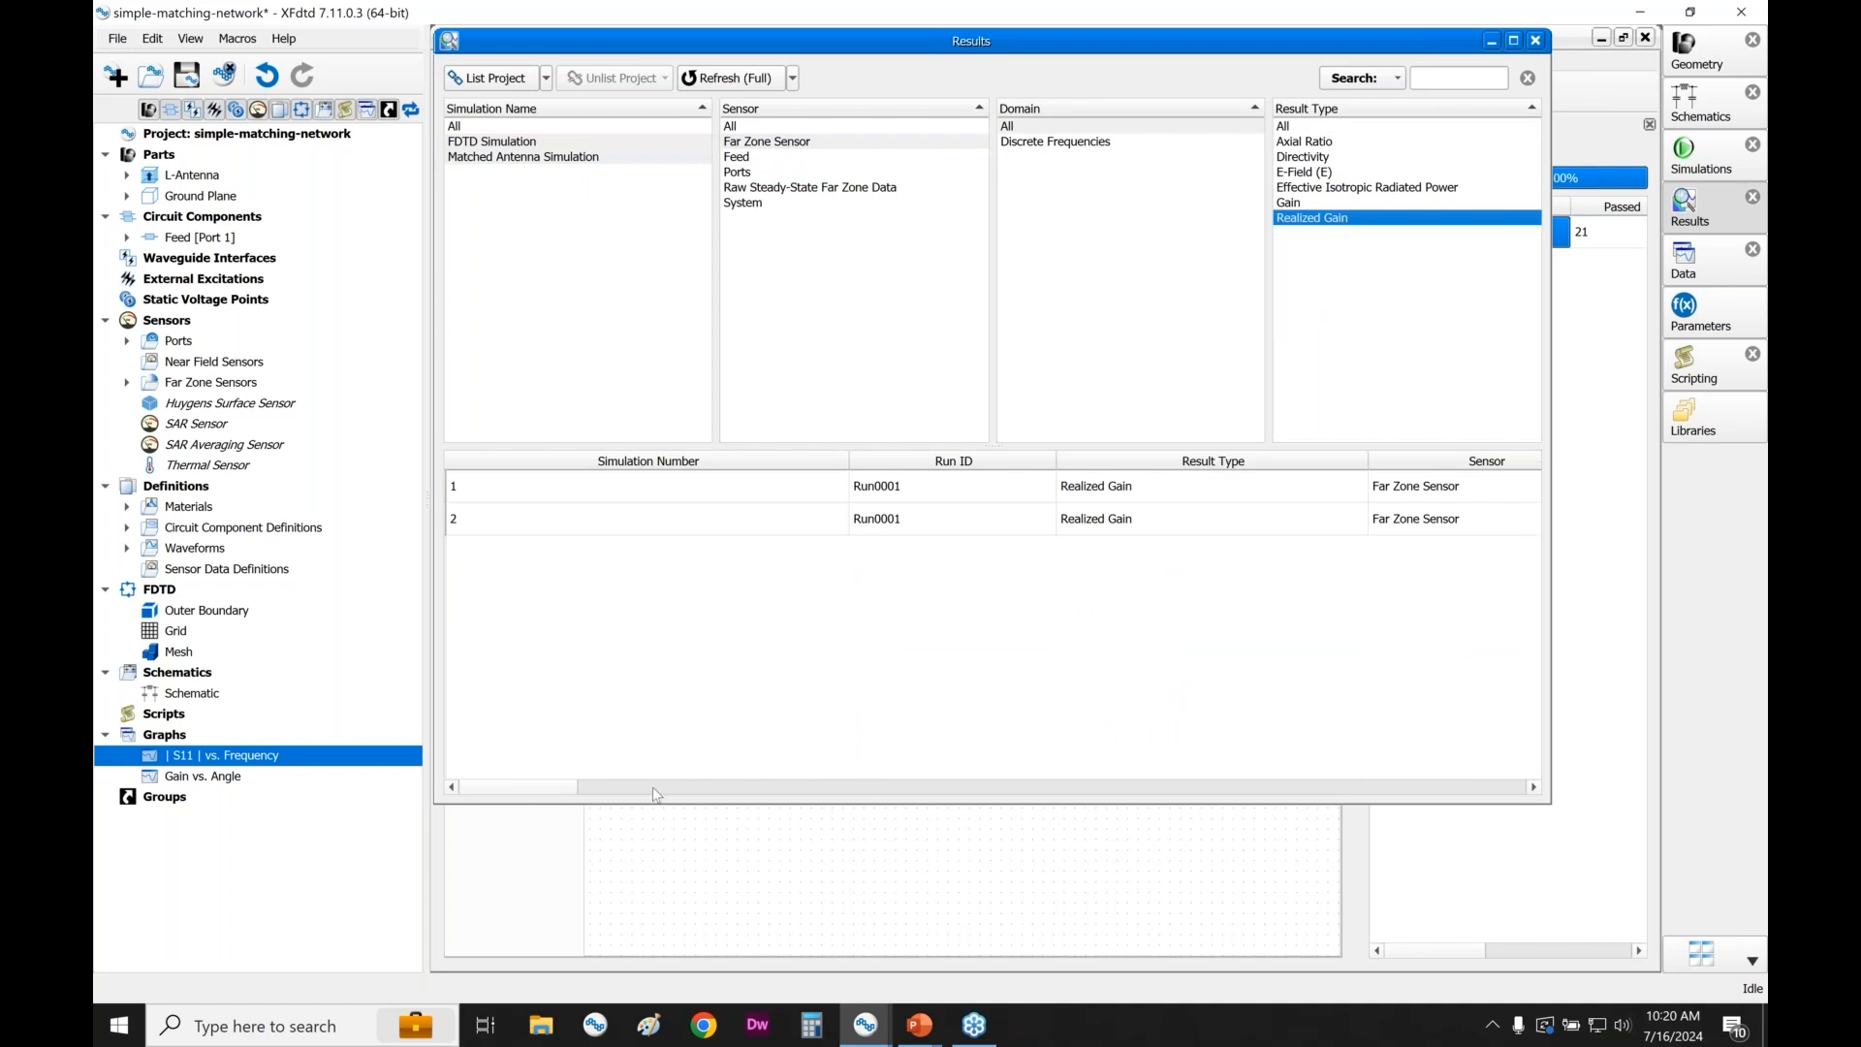
- Open the Gain vs. Angle graph and compare its Unmatched and Matched curves by highlighting each one
double_click(229, 778)
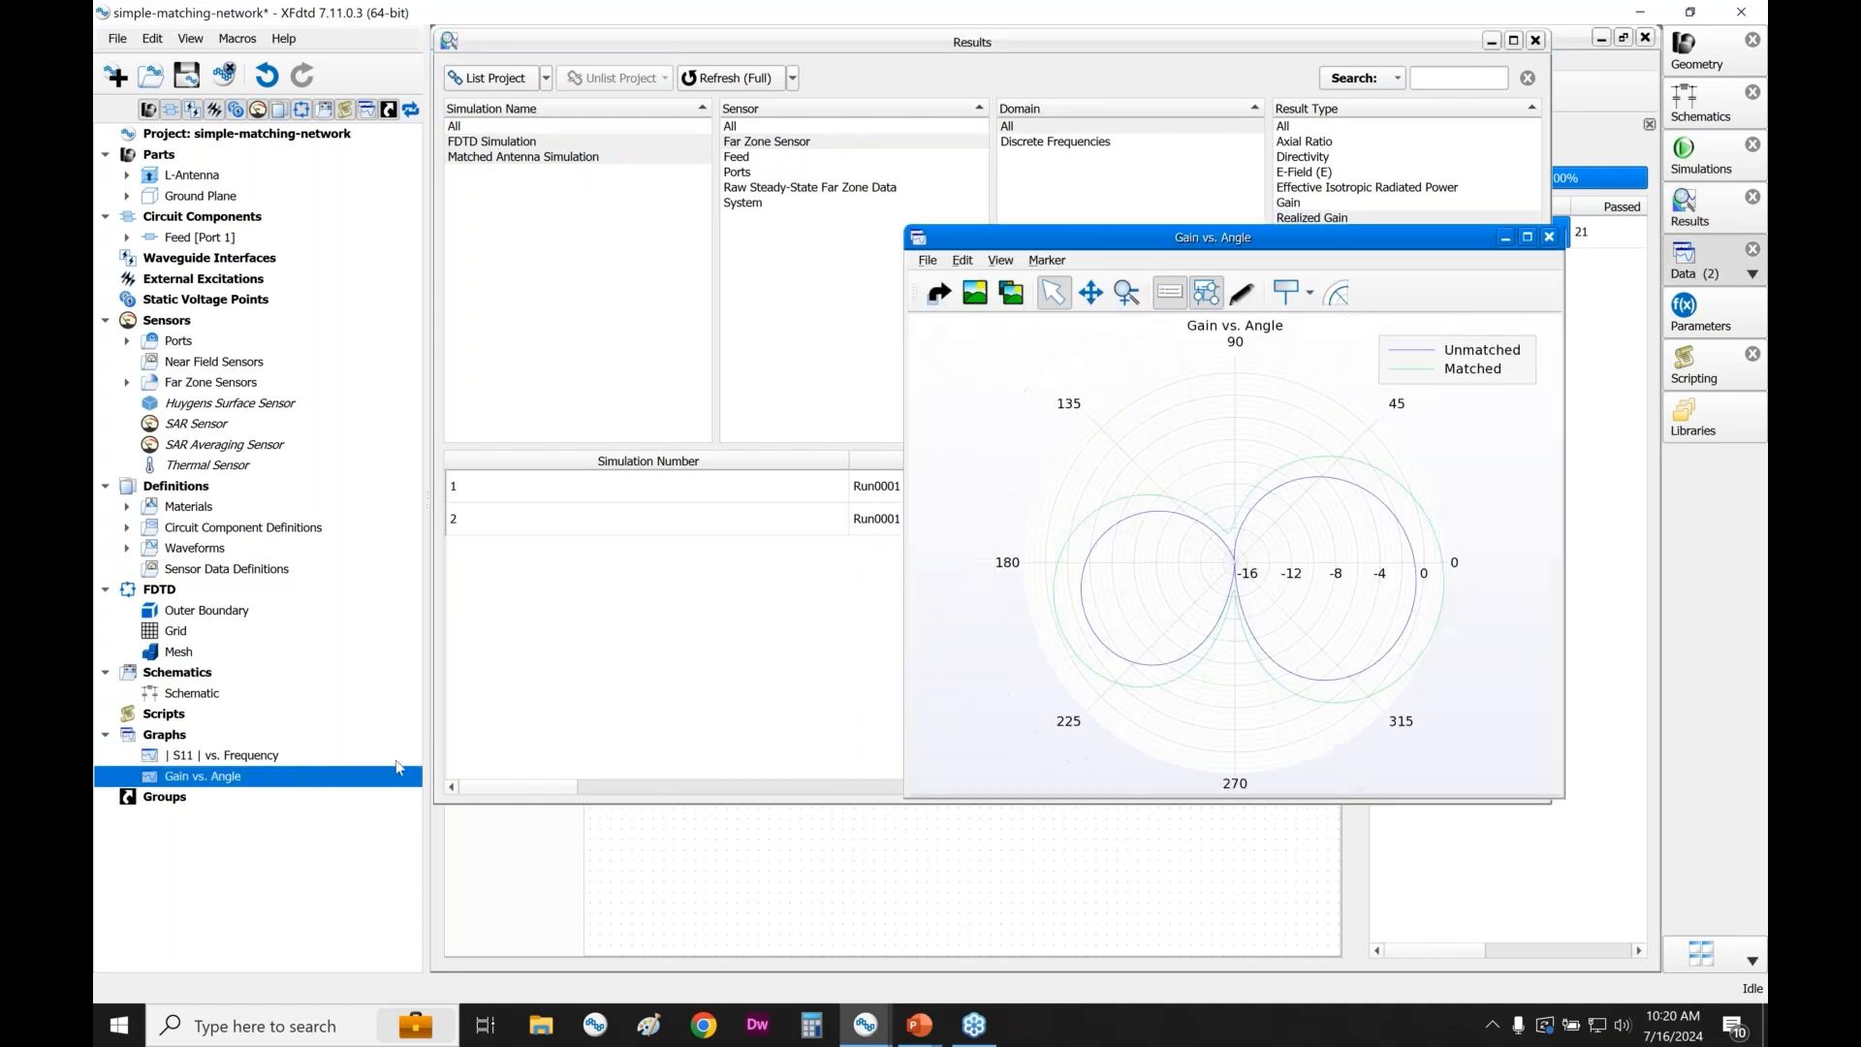
drag(1277, 235, 1040, 158)
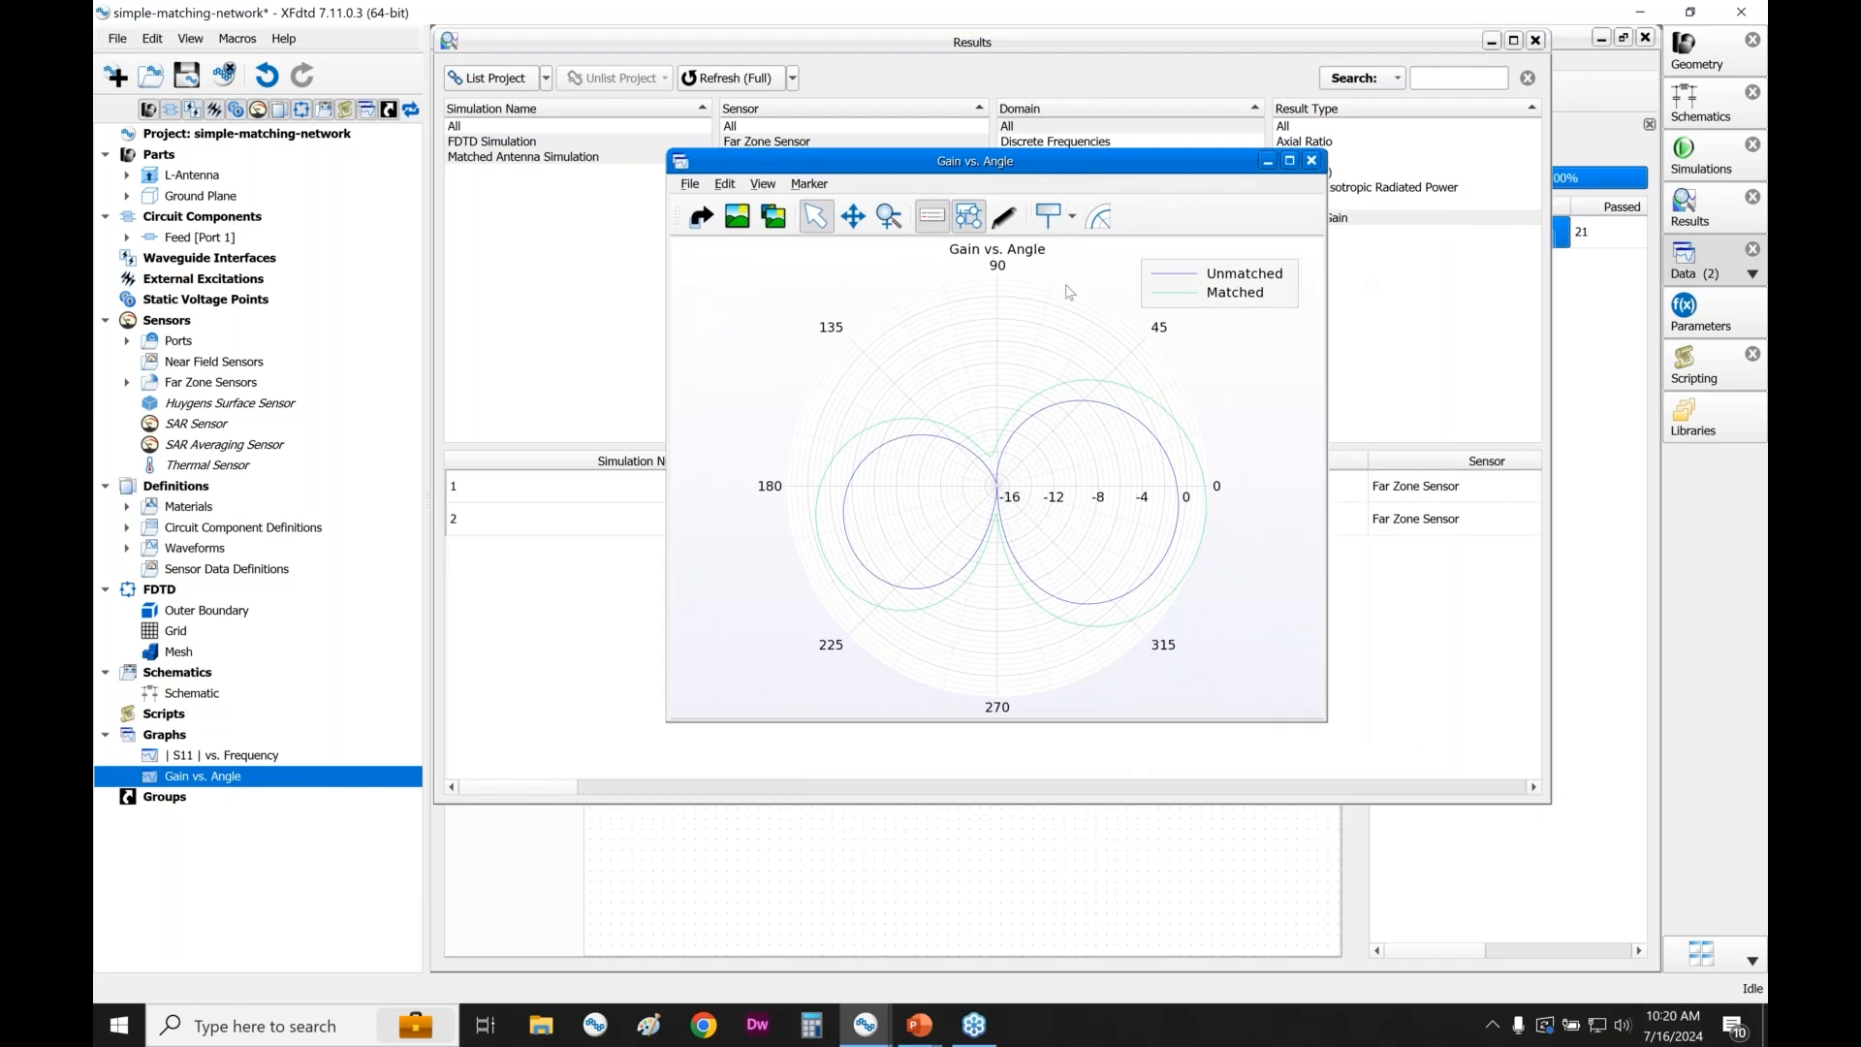
click(1141, 428)
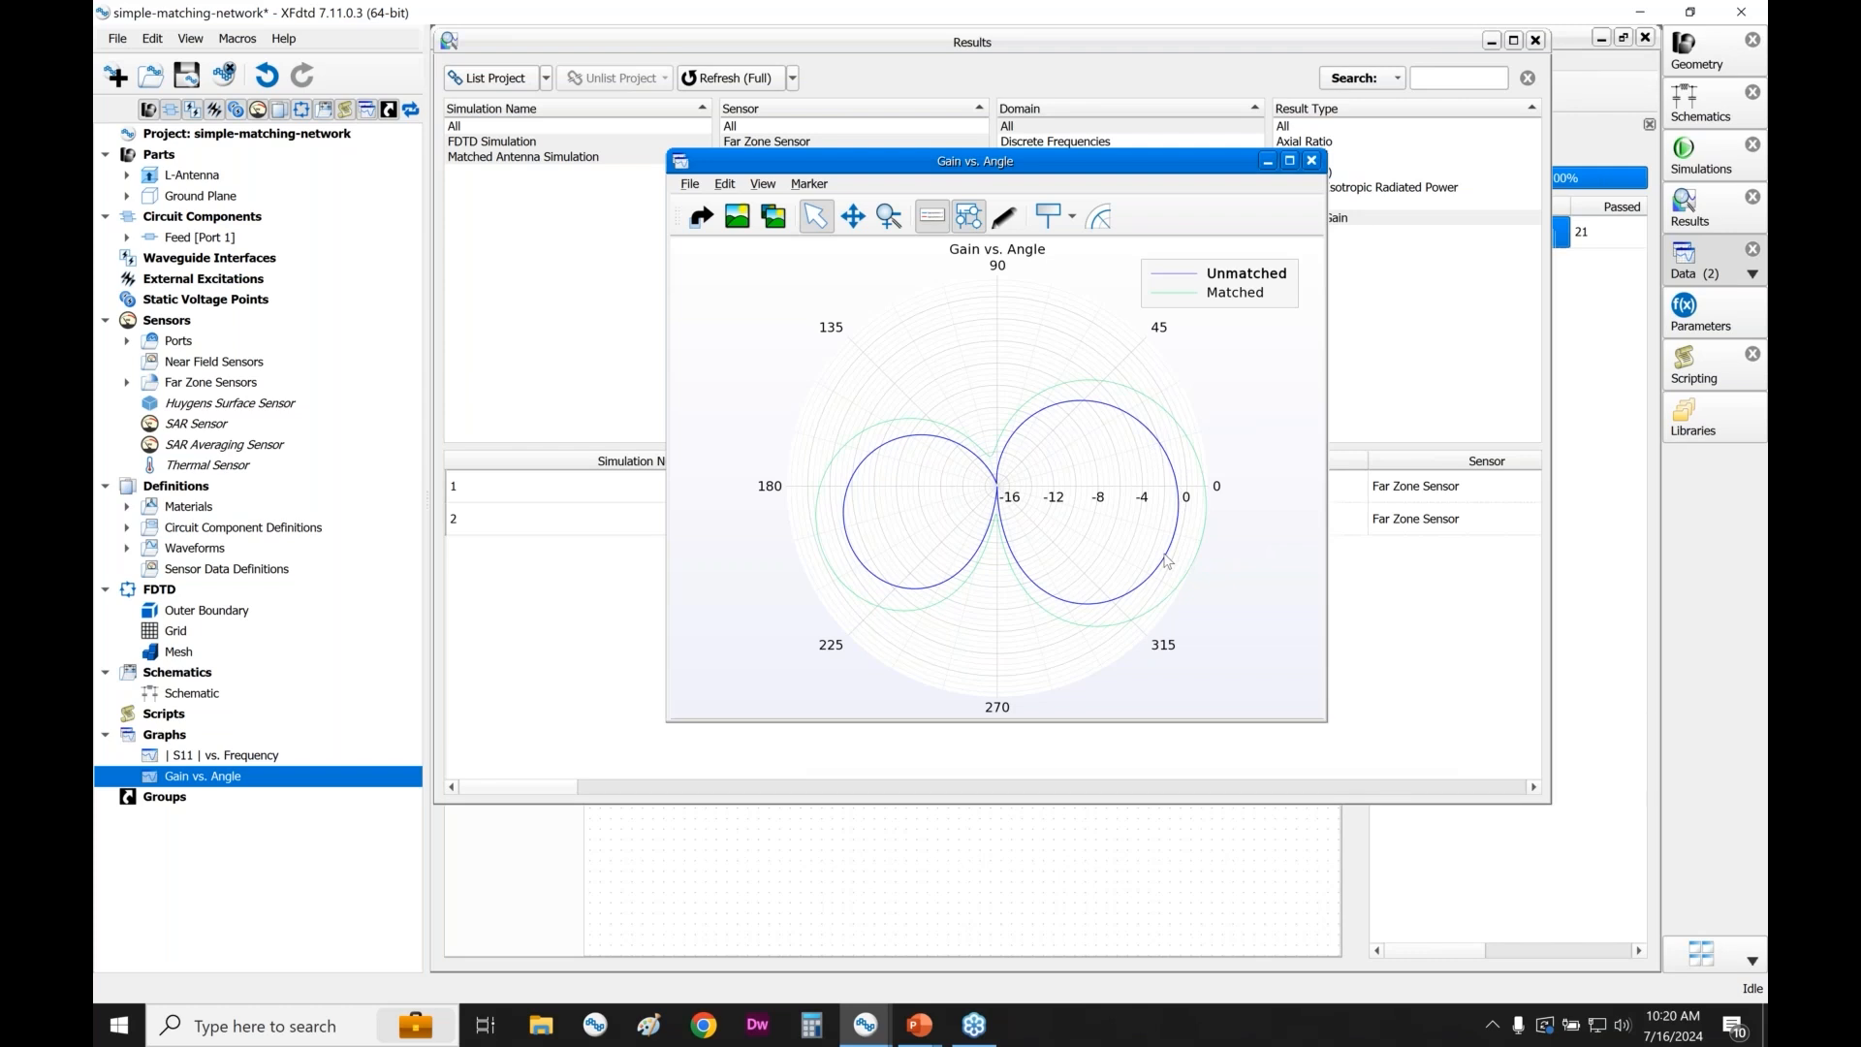
click(1206, 481)
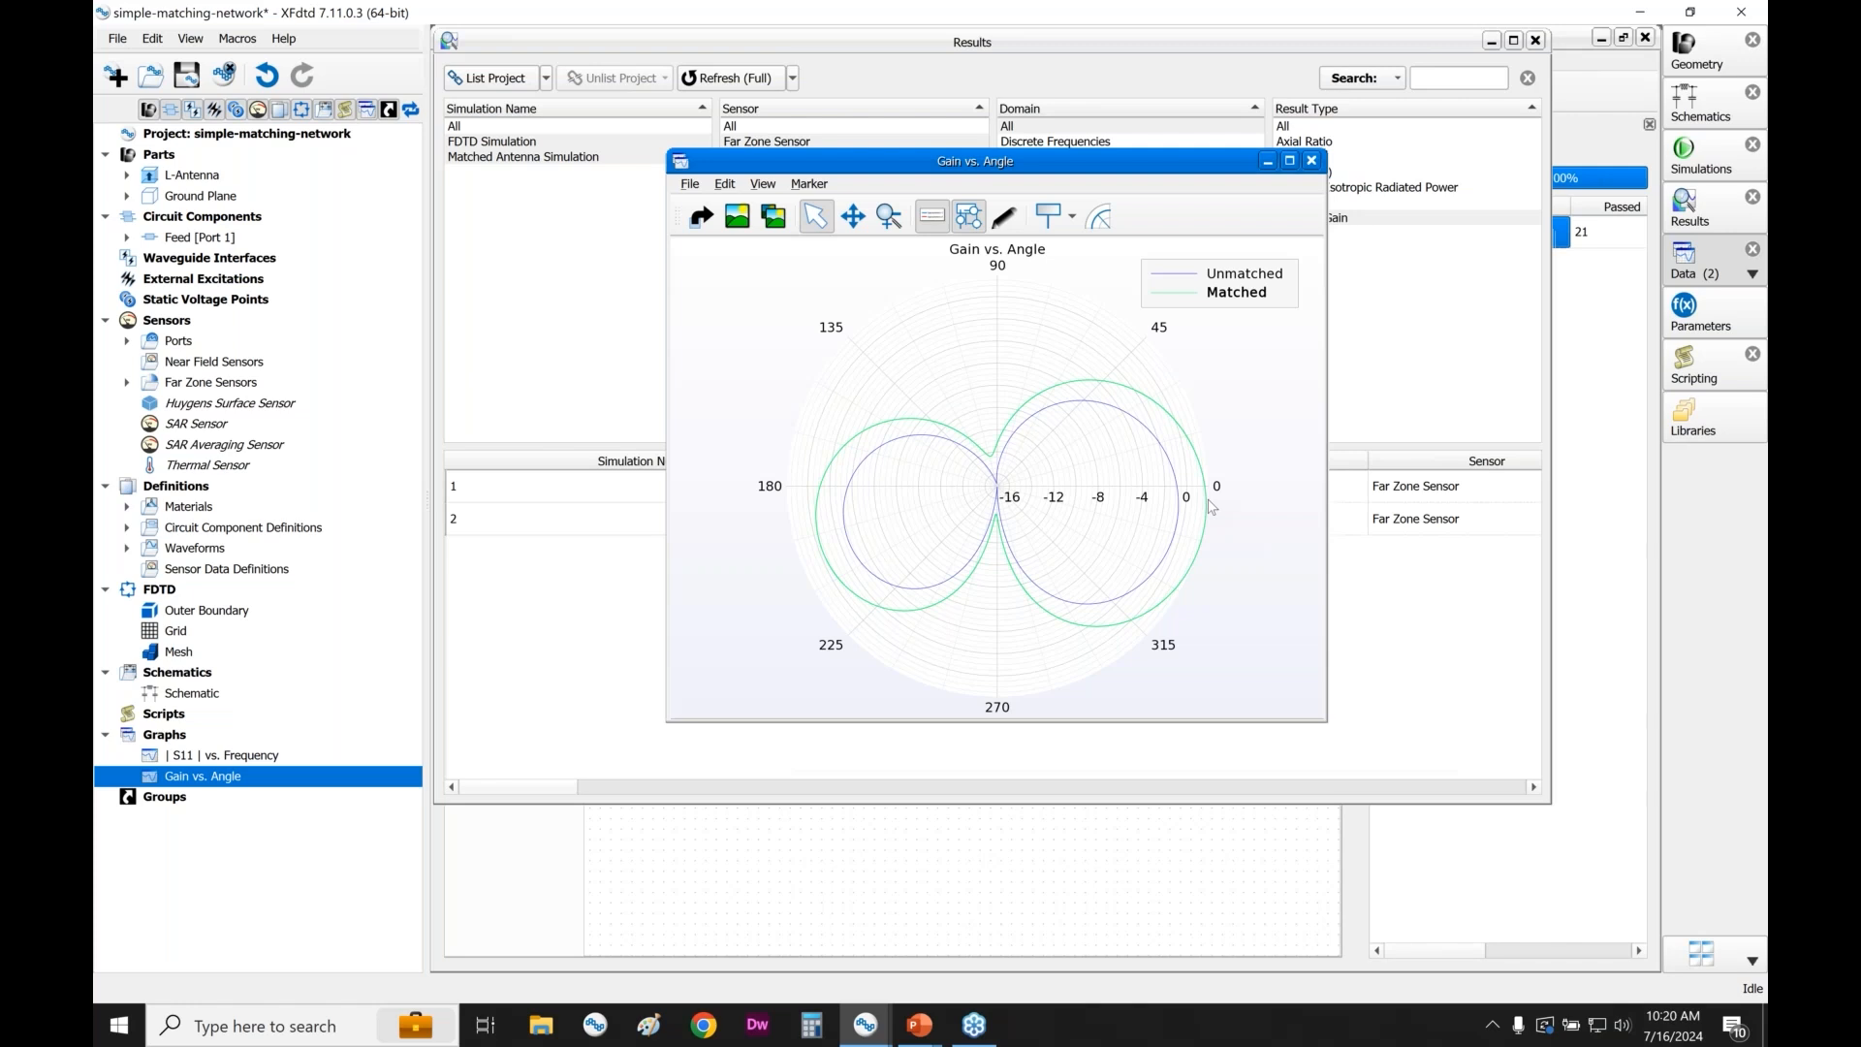
- Switch to the PowerPoint slide show with the Fixed-Band Match slide
key(alt+Tab)
key(alt+Tab)
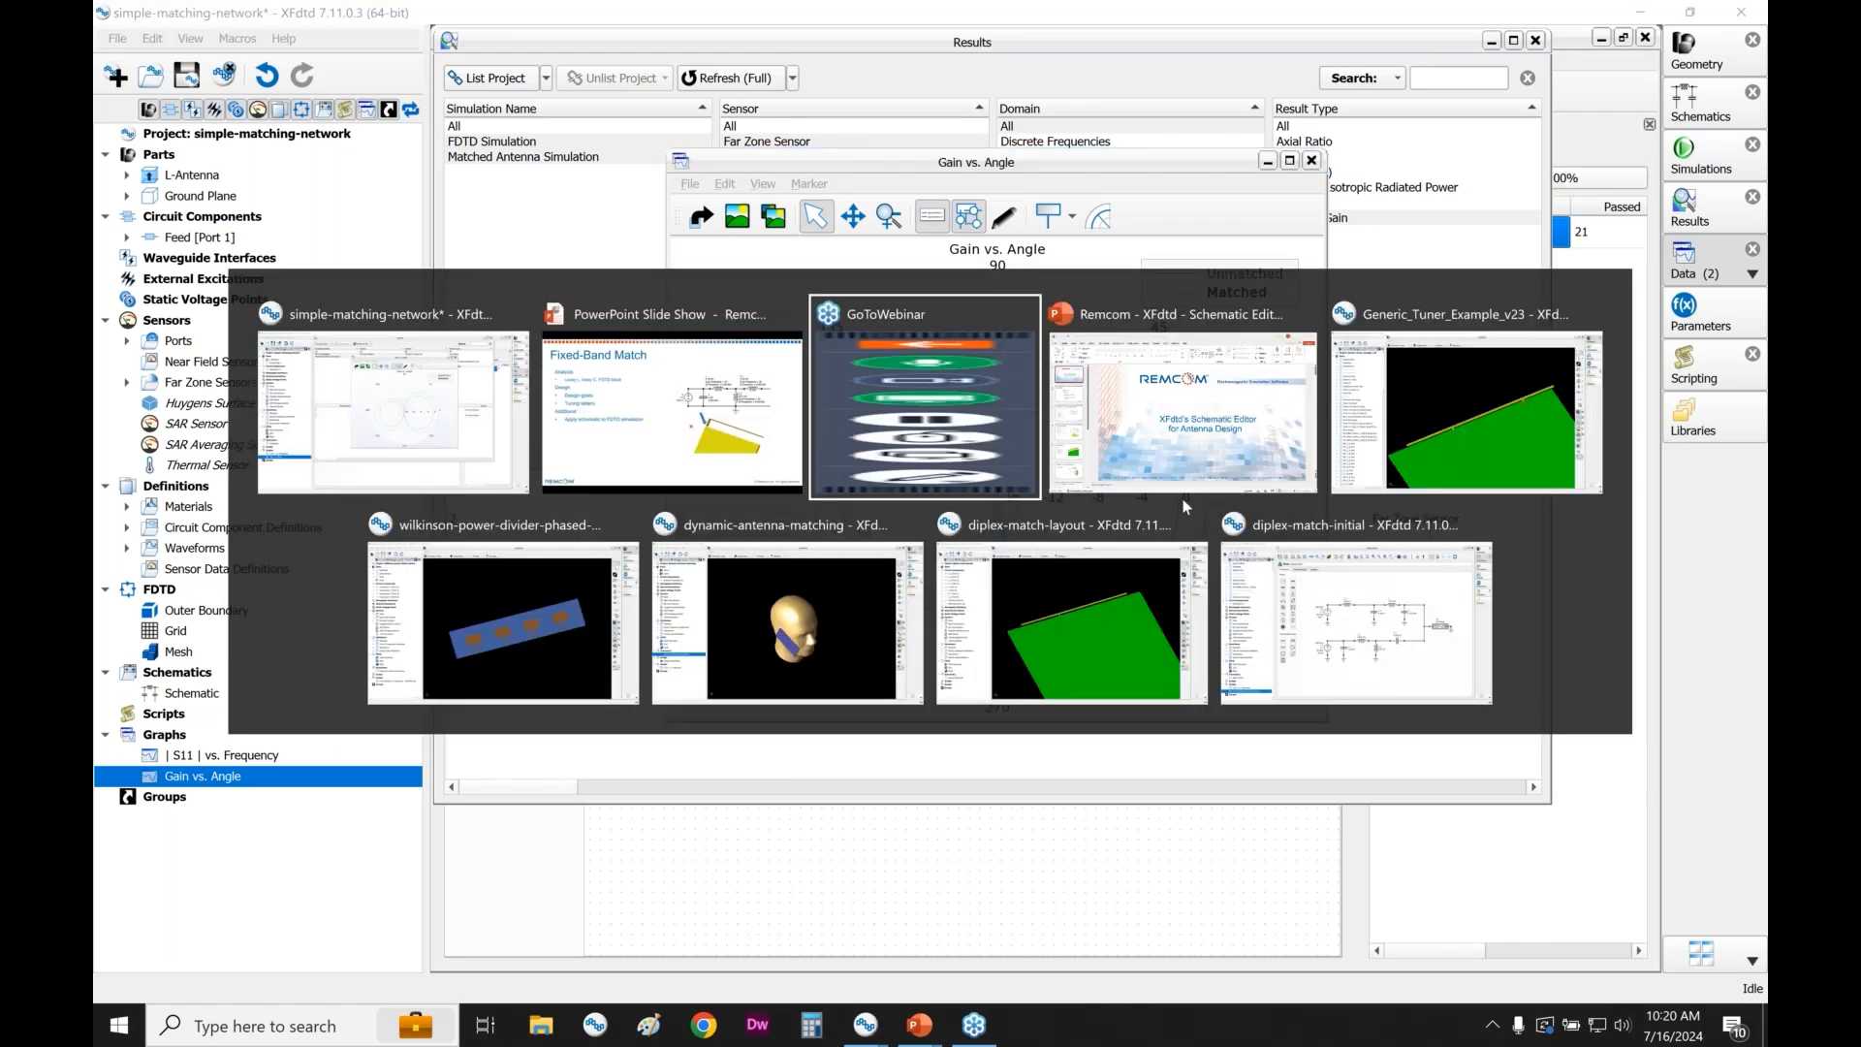
click(672, 412)
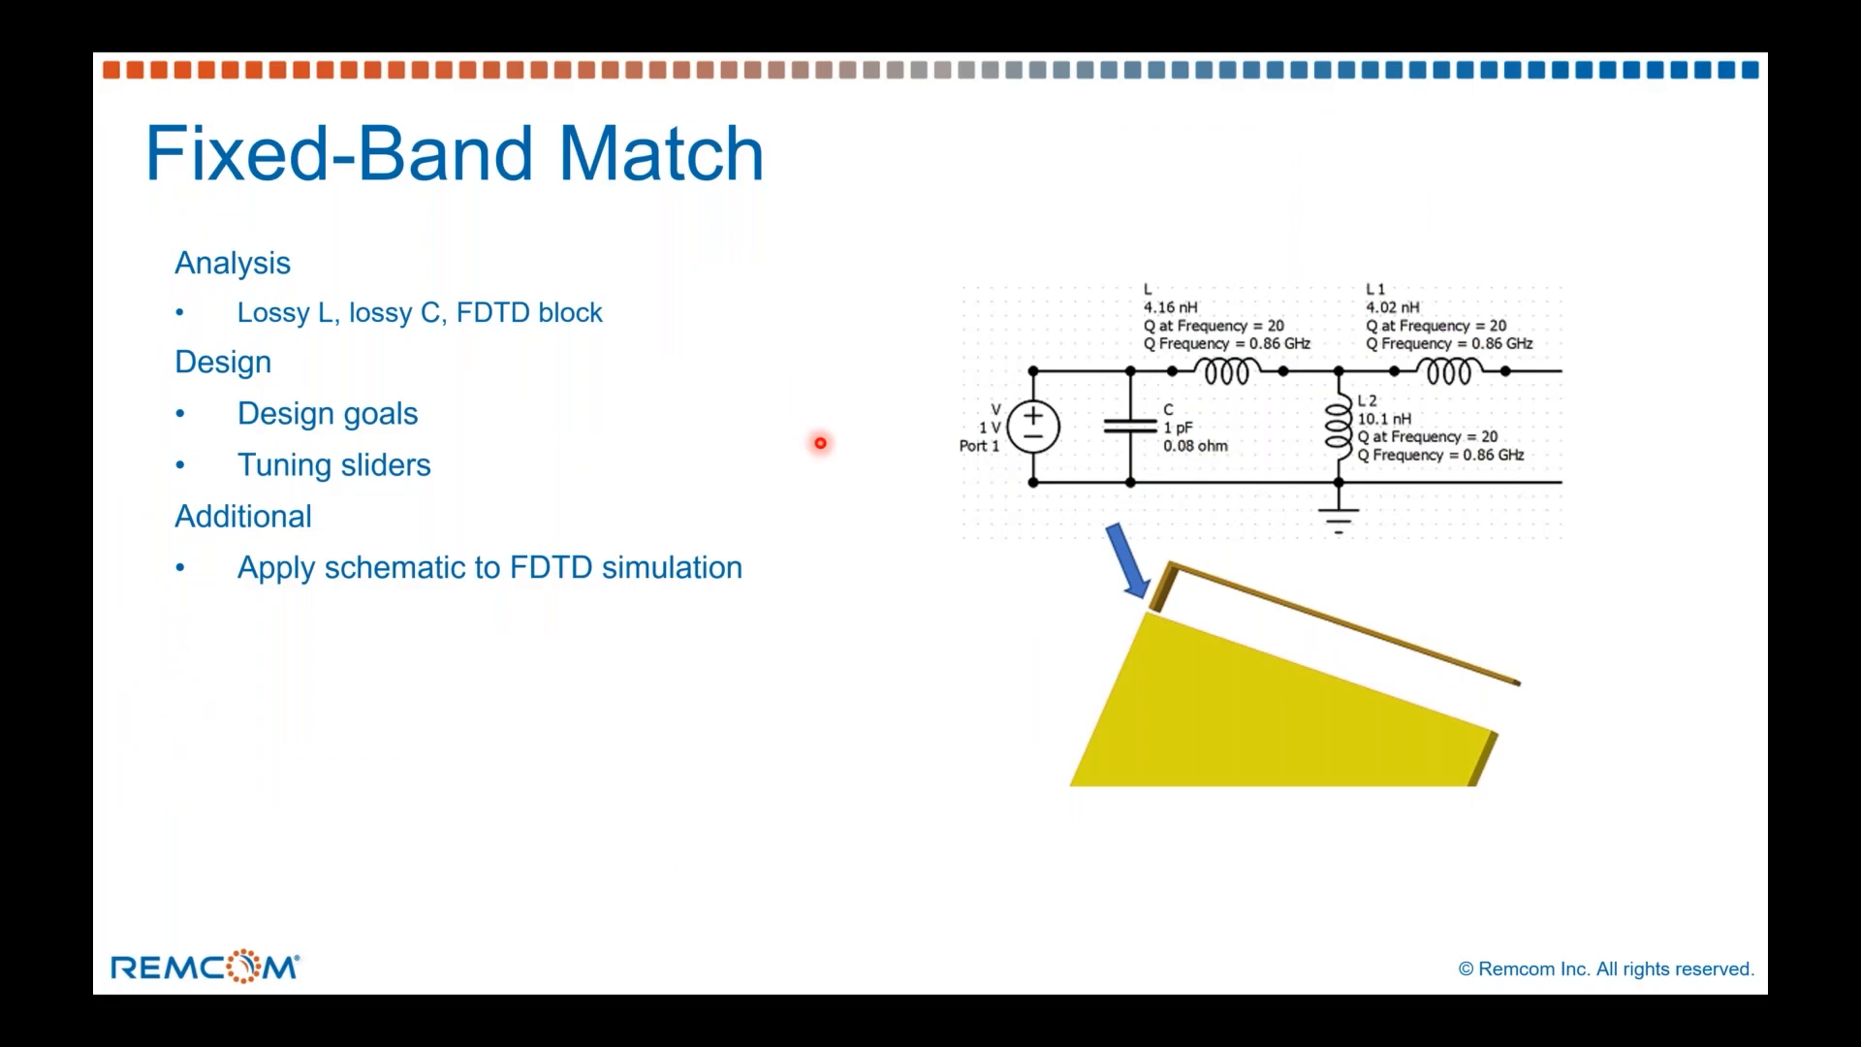
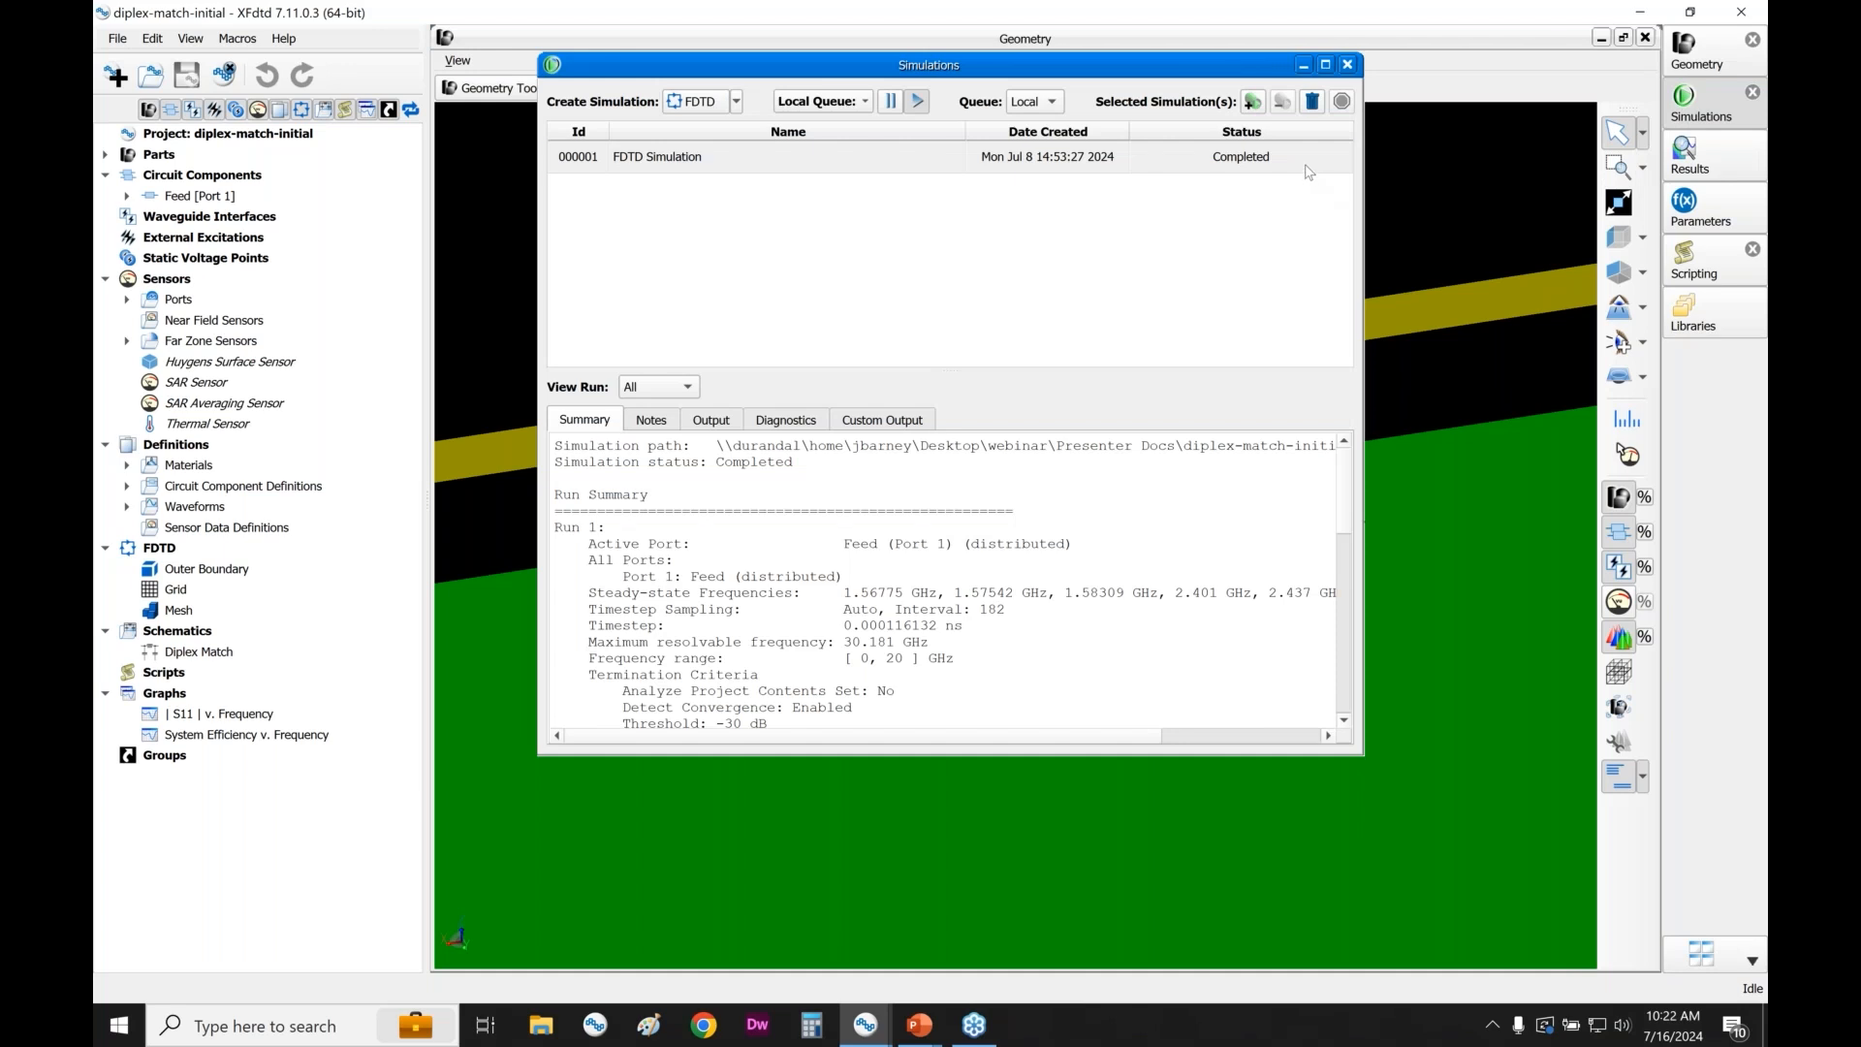
- Select the FDTD simulation of diplex-match-initial, close the simulations window, and open the Diplex Match schematic
click(1307, 166)
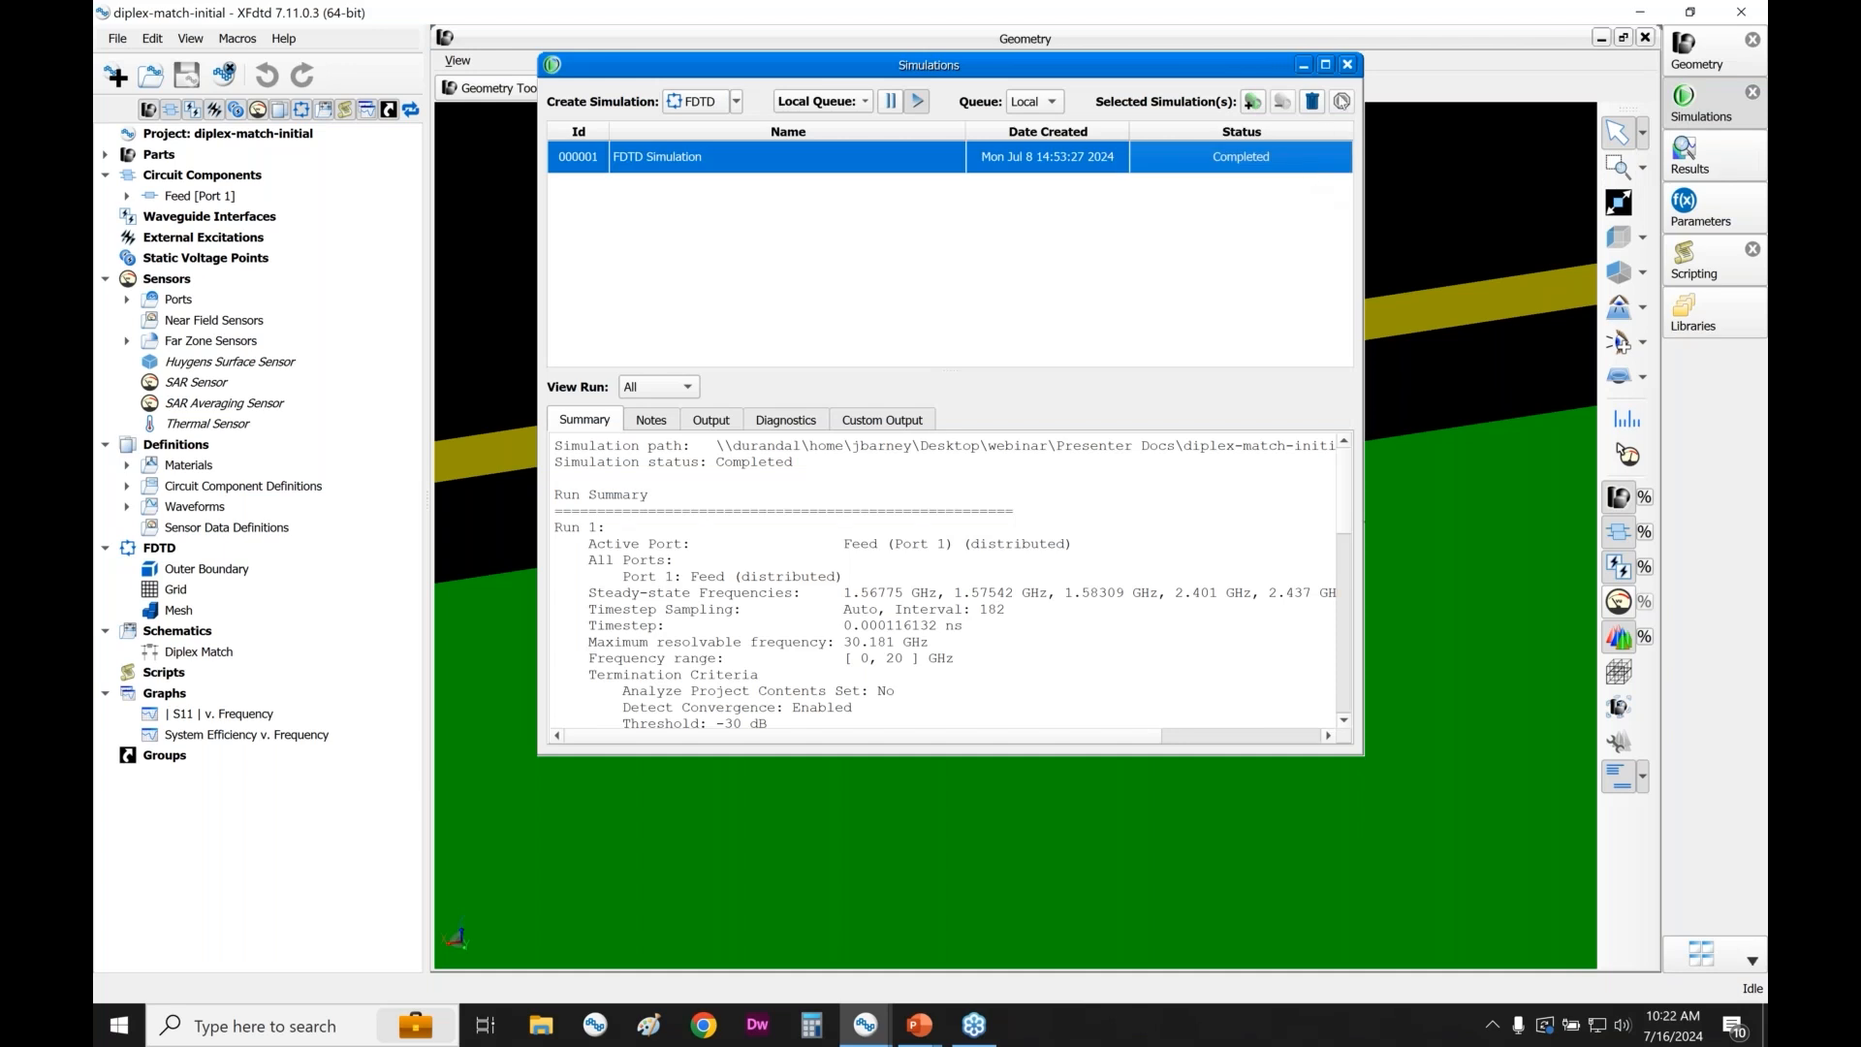
click(1348, 66)
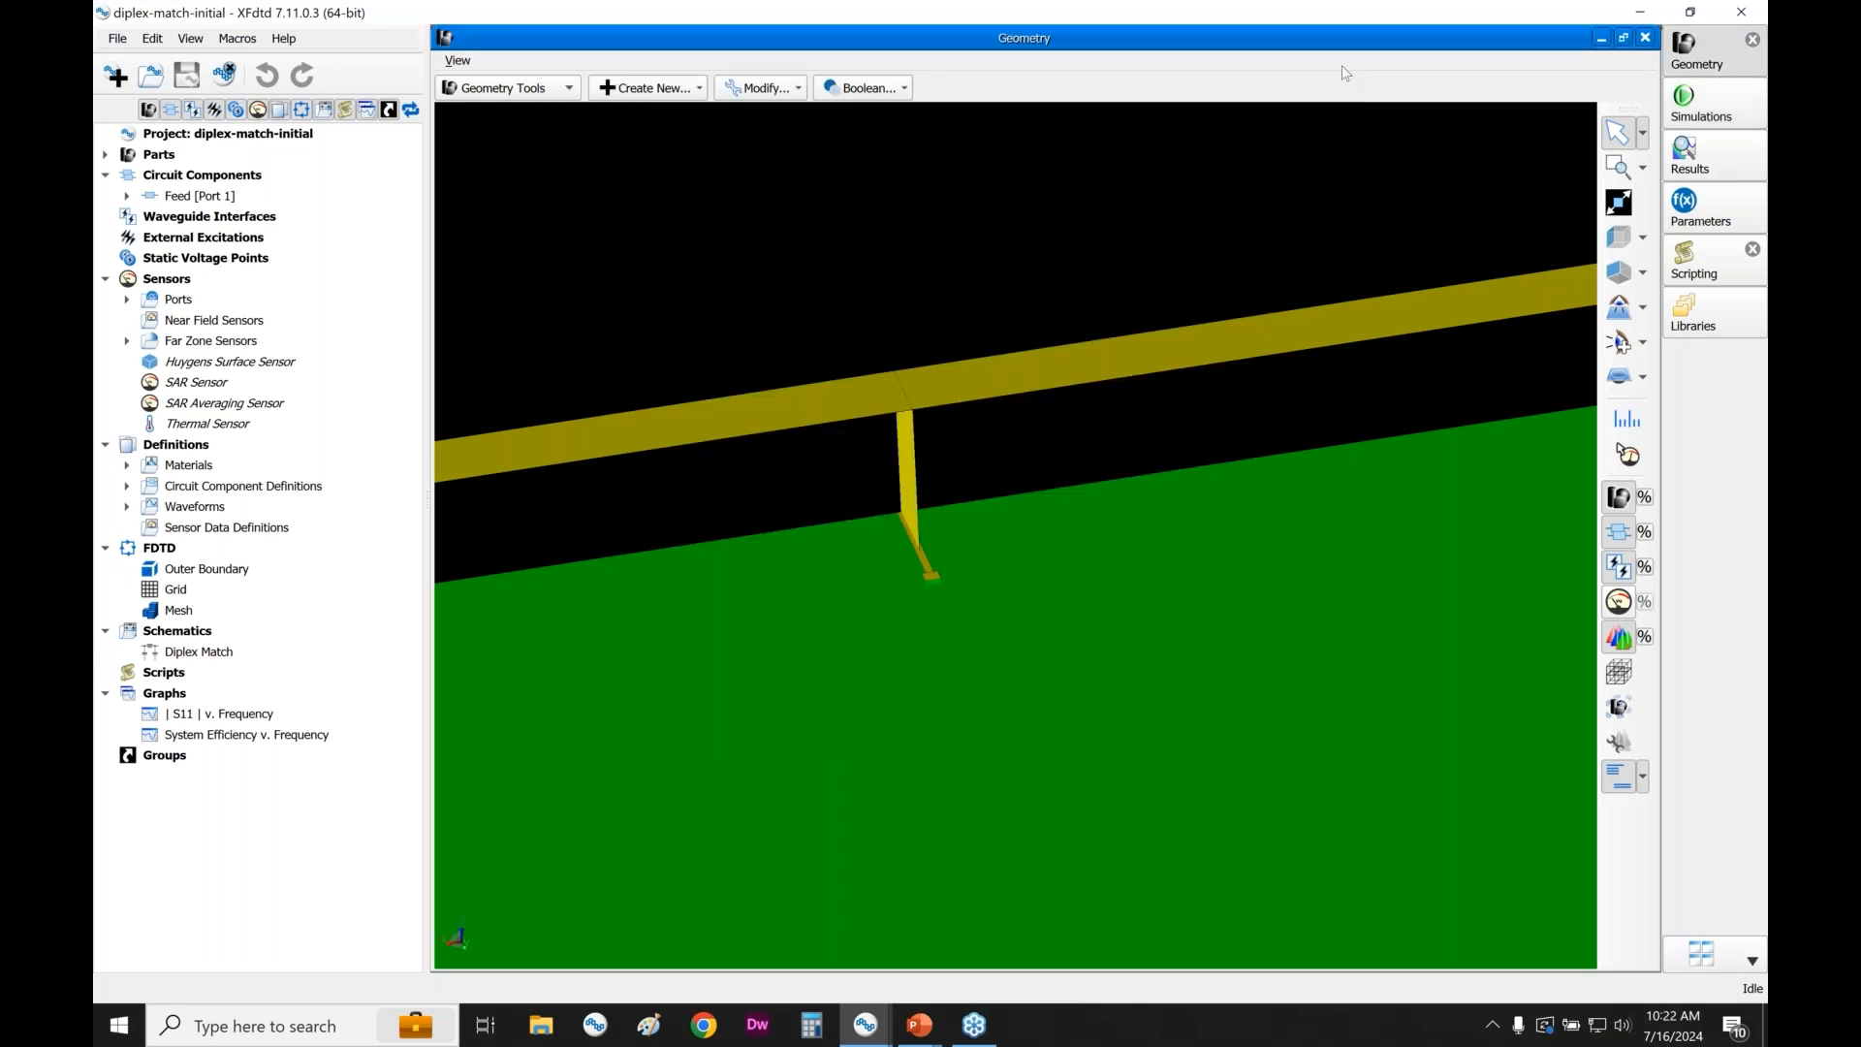
double_click(255, 655)
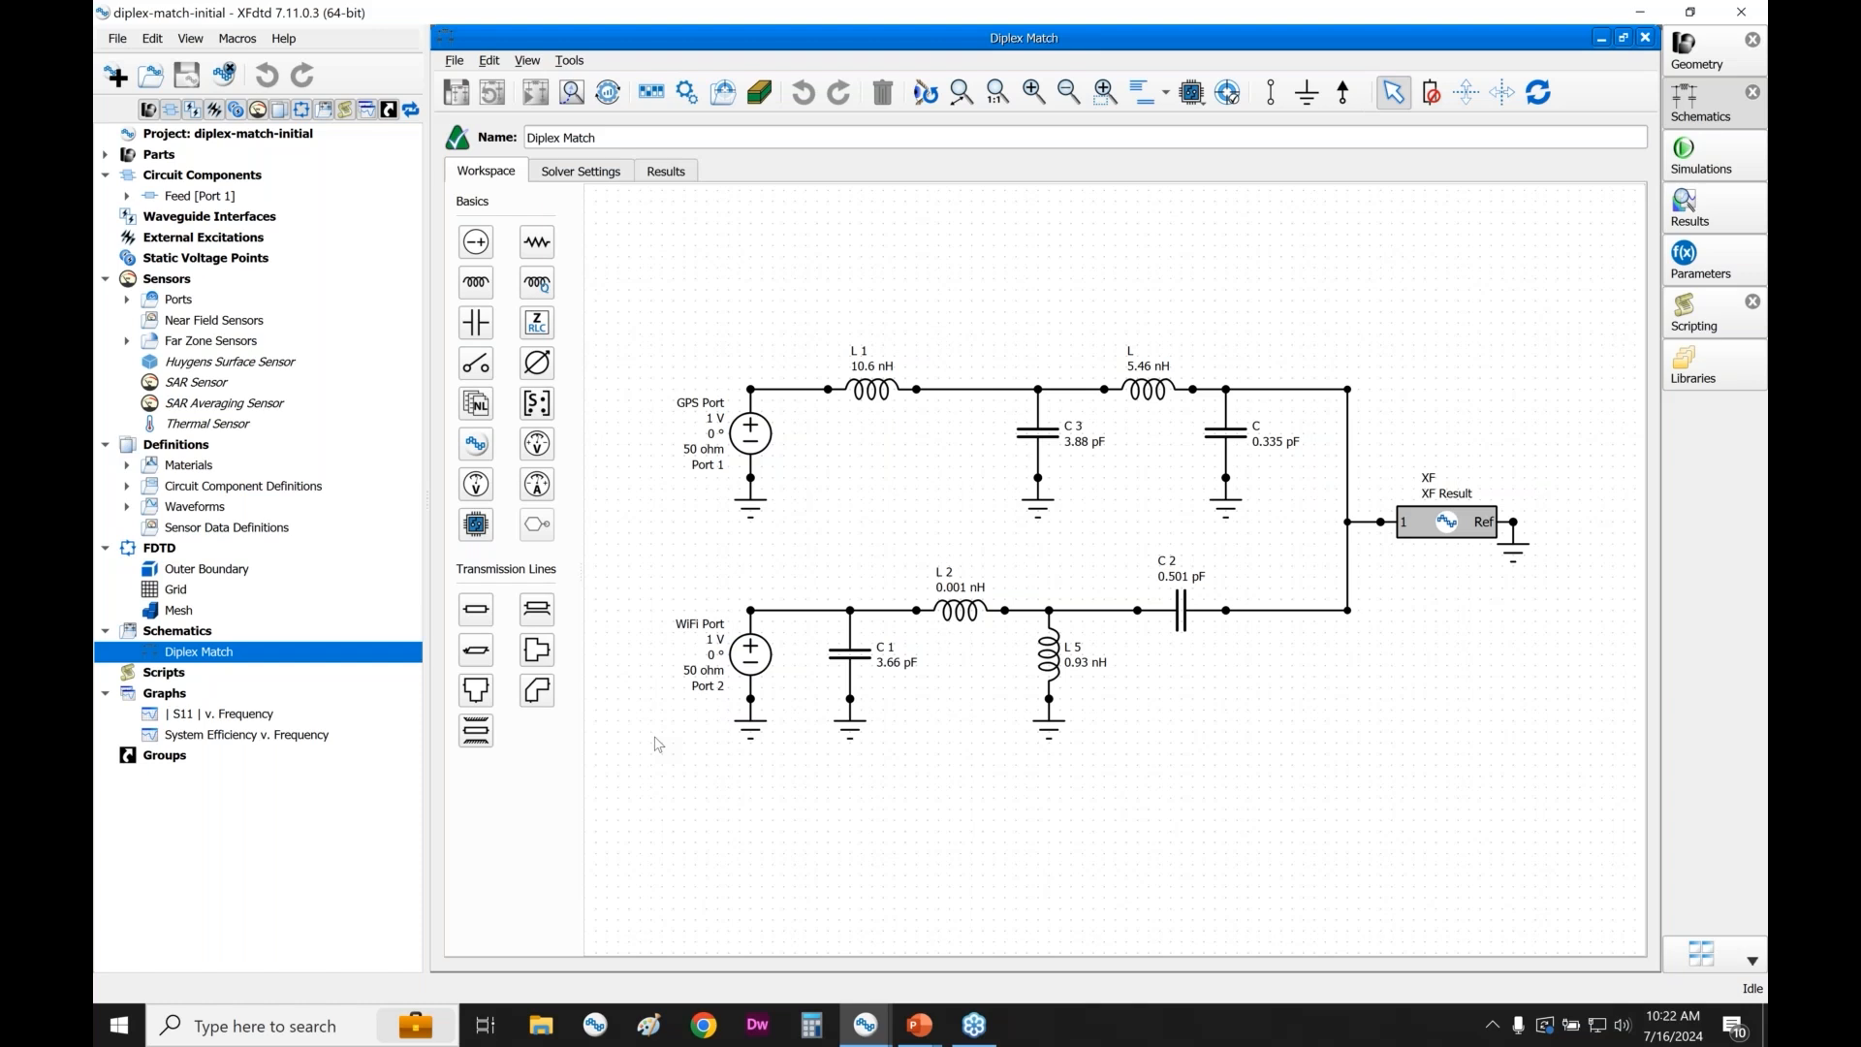
- Examine the curves of the | S11 | v. Frequency graph within the GPS and WiFi bands, and return to the schematic
click(230, 715)
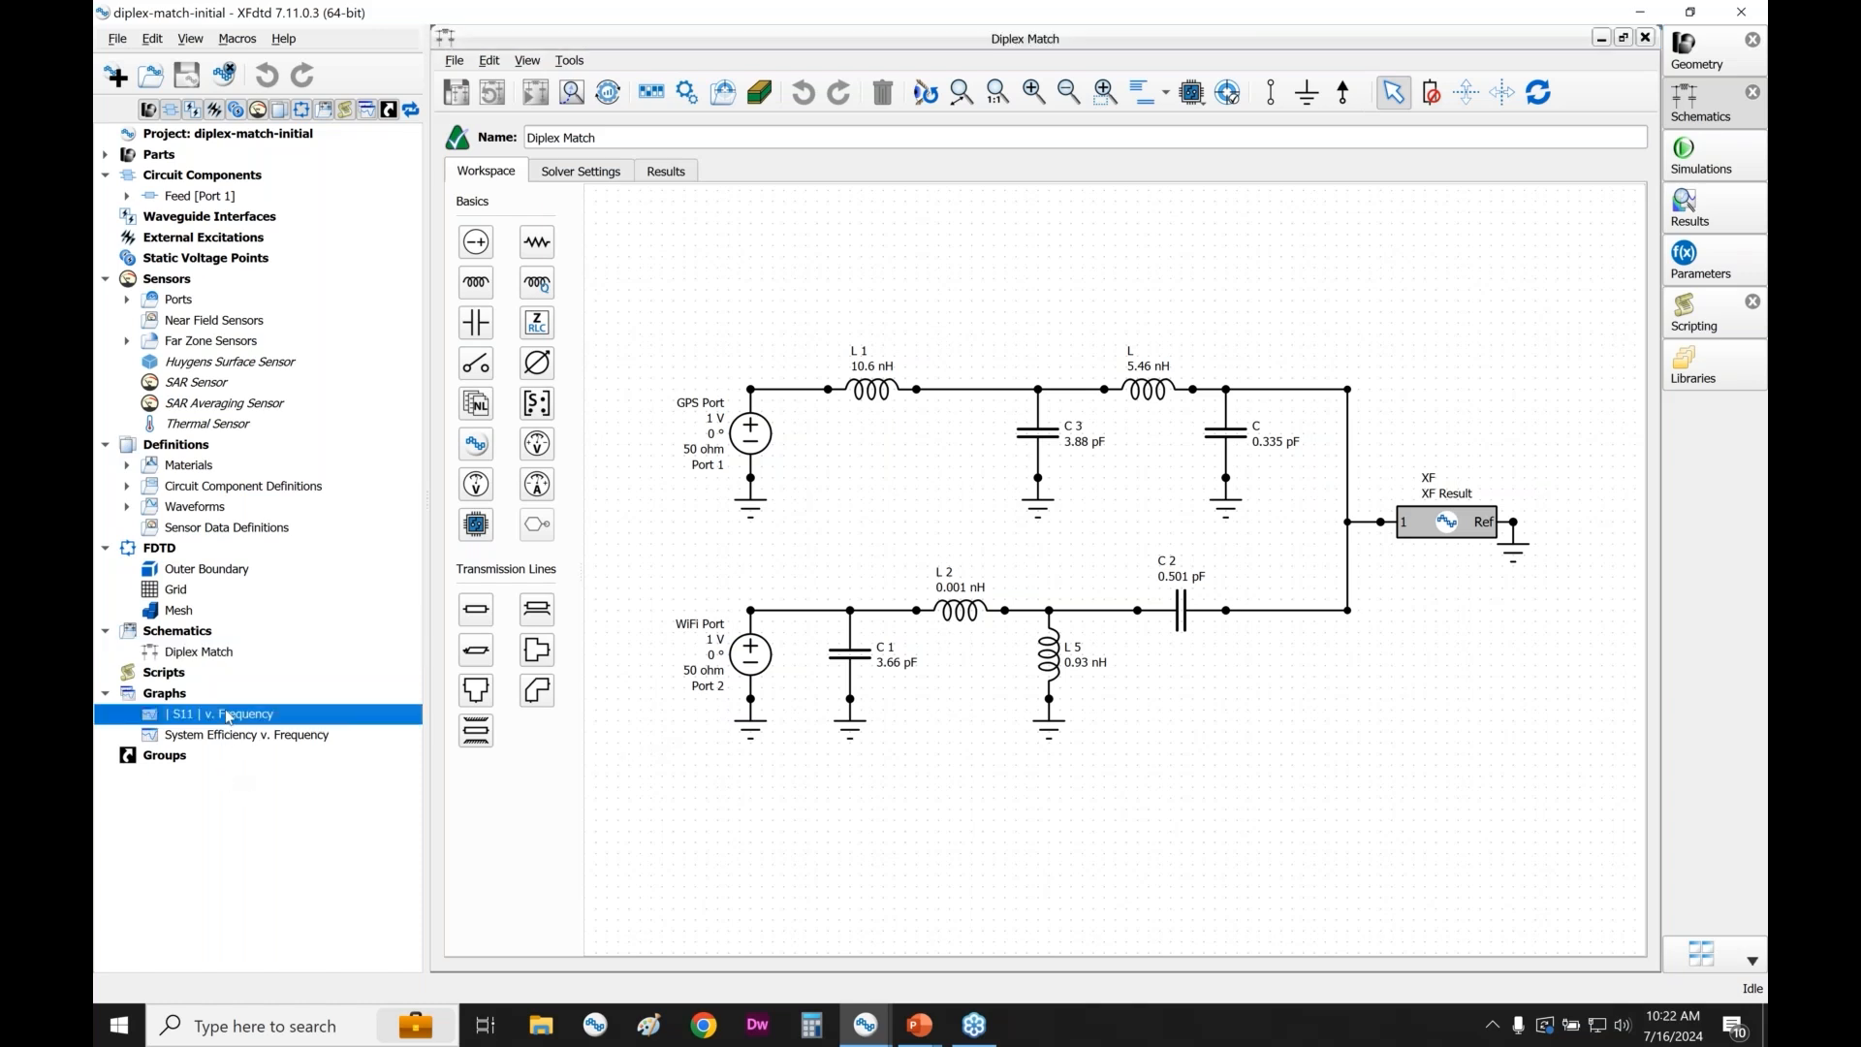
double_click(229, 716)
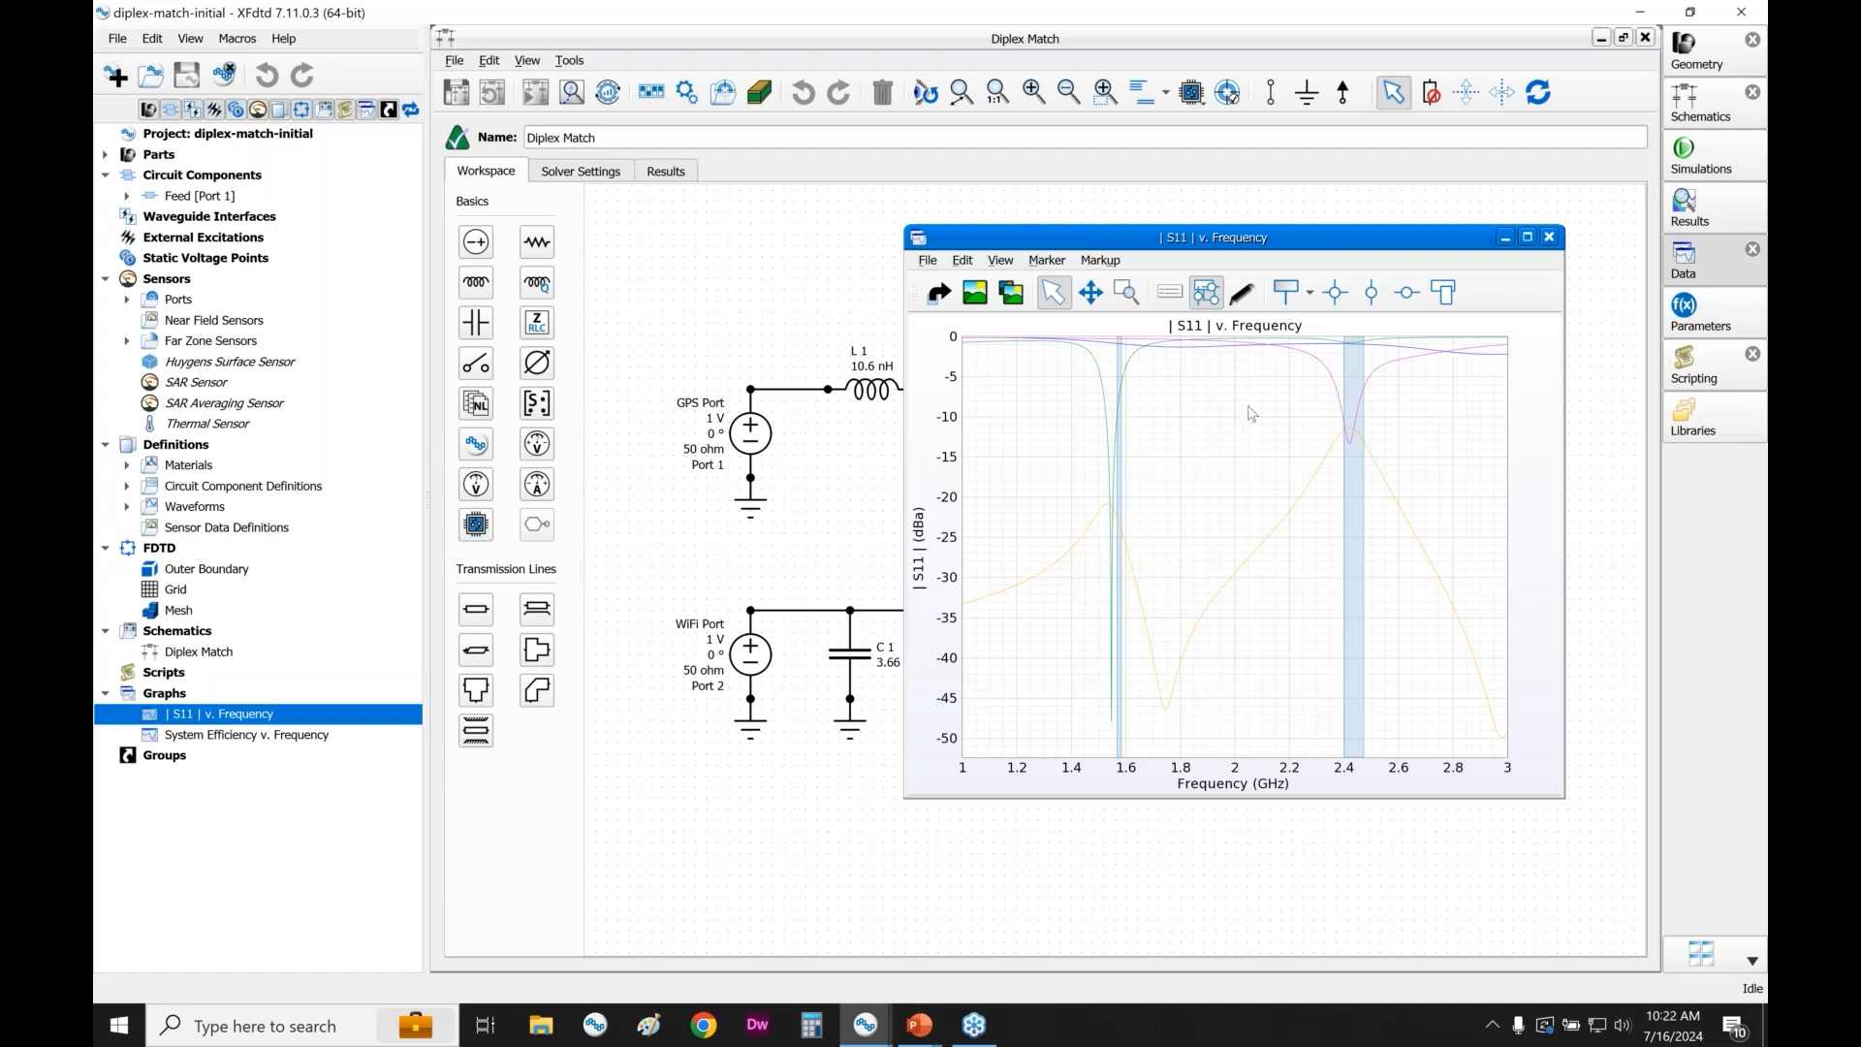
click(1388, 351)
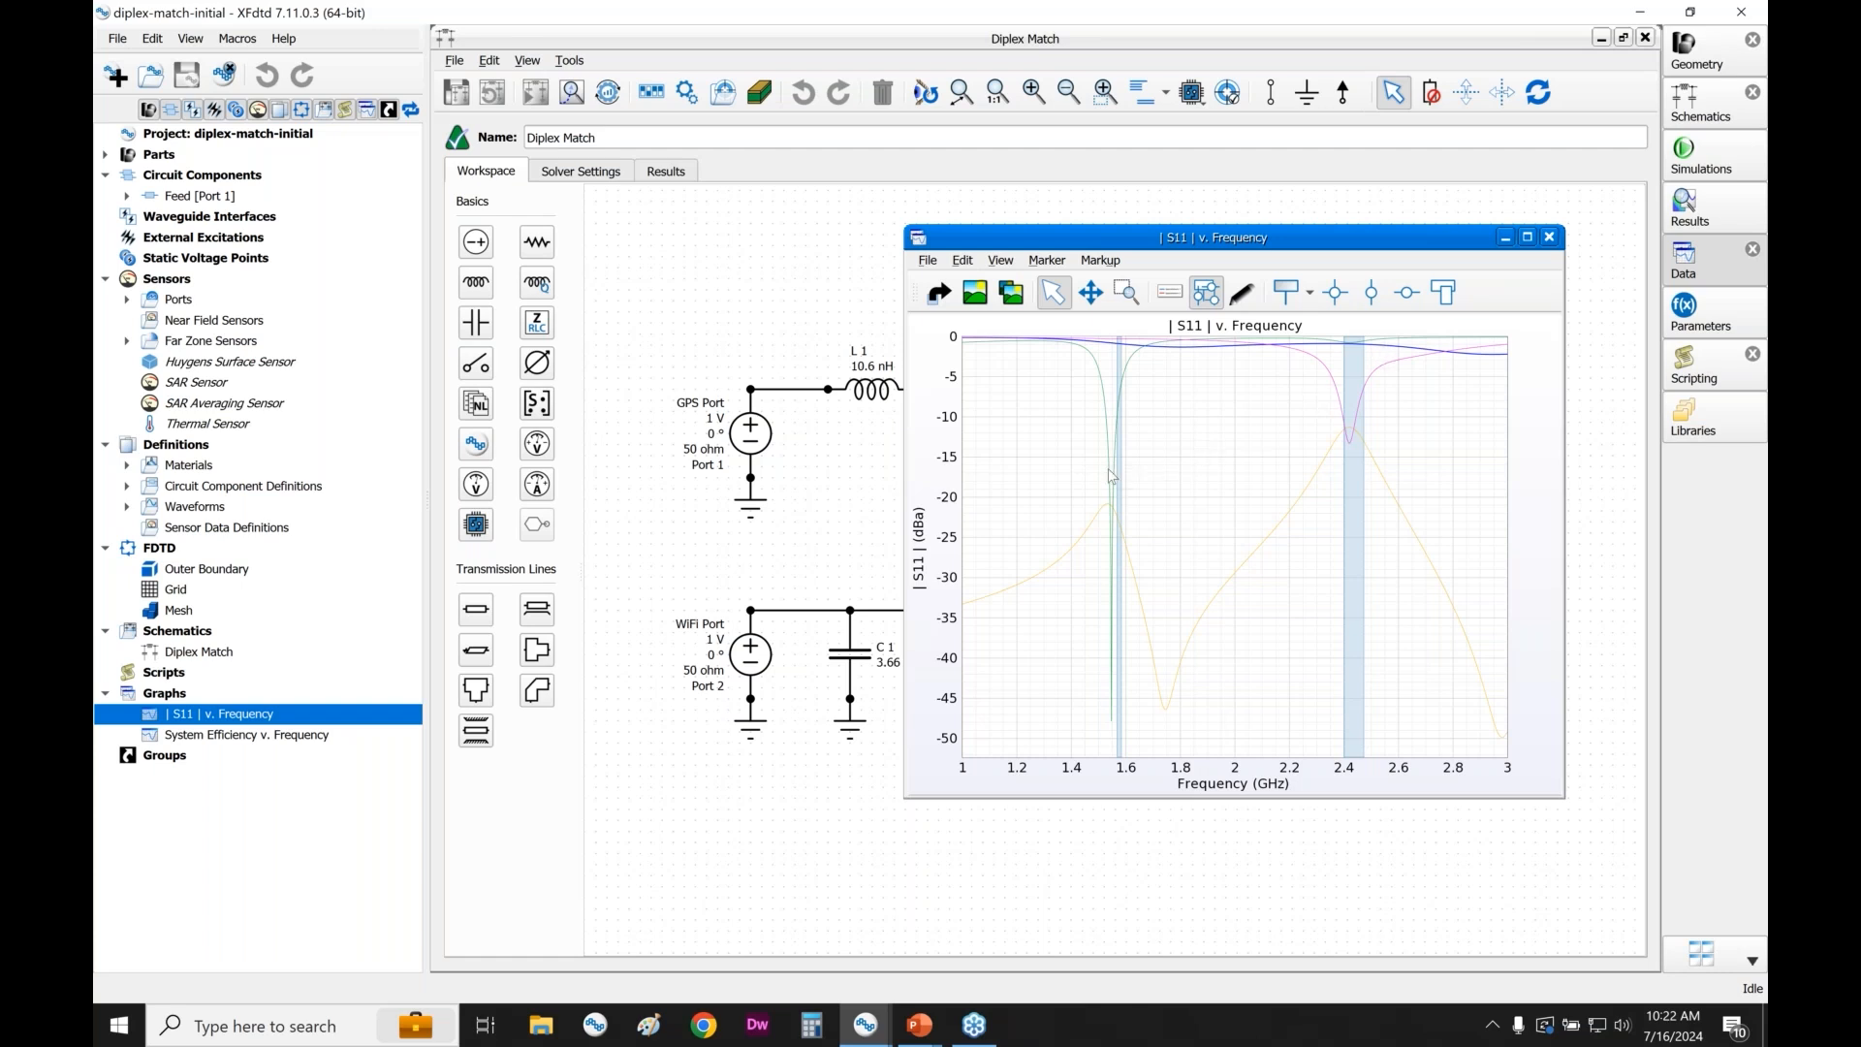
click(1110, 424)
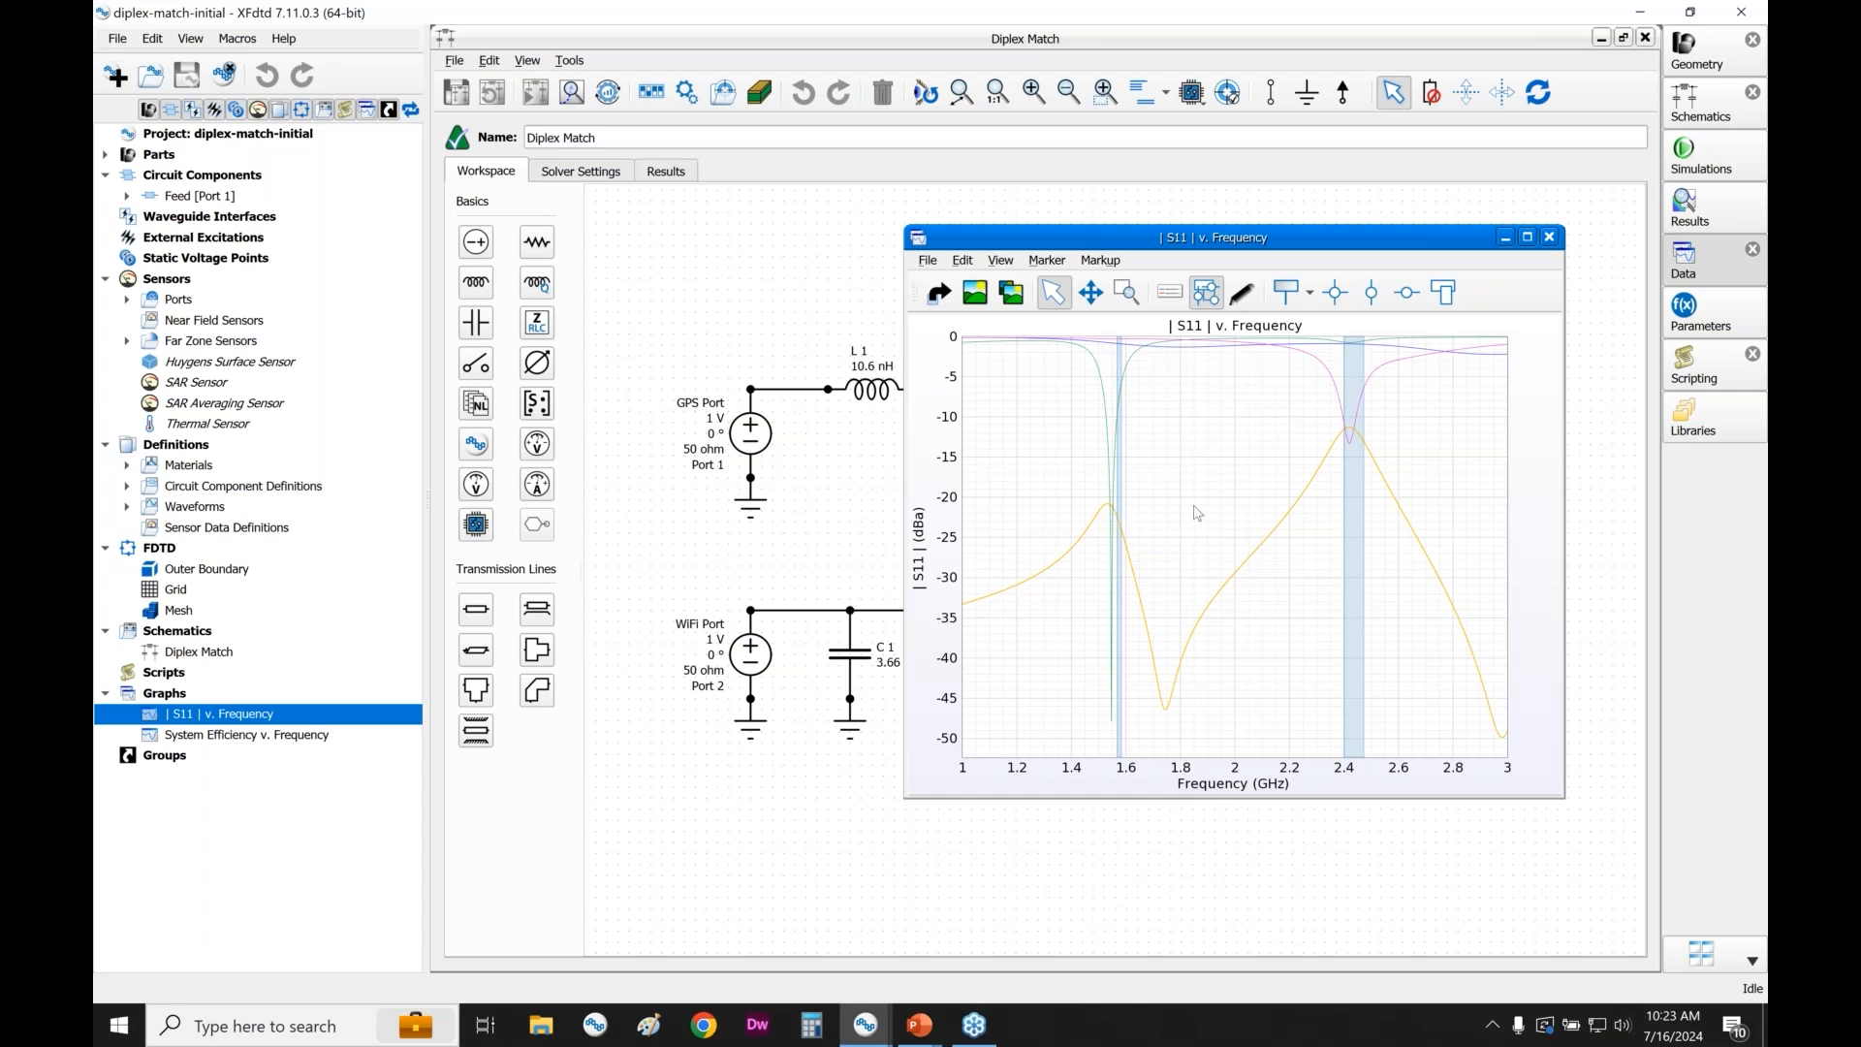
click(817, 284)
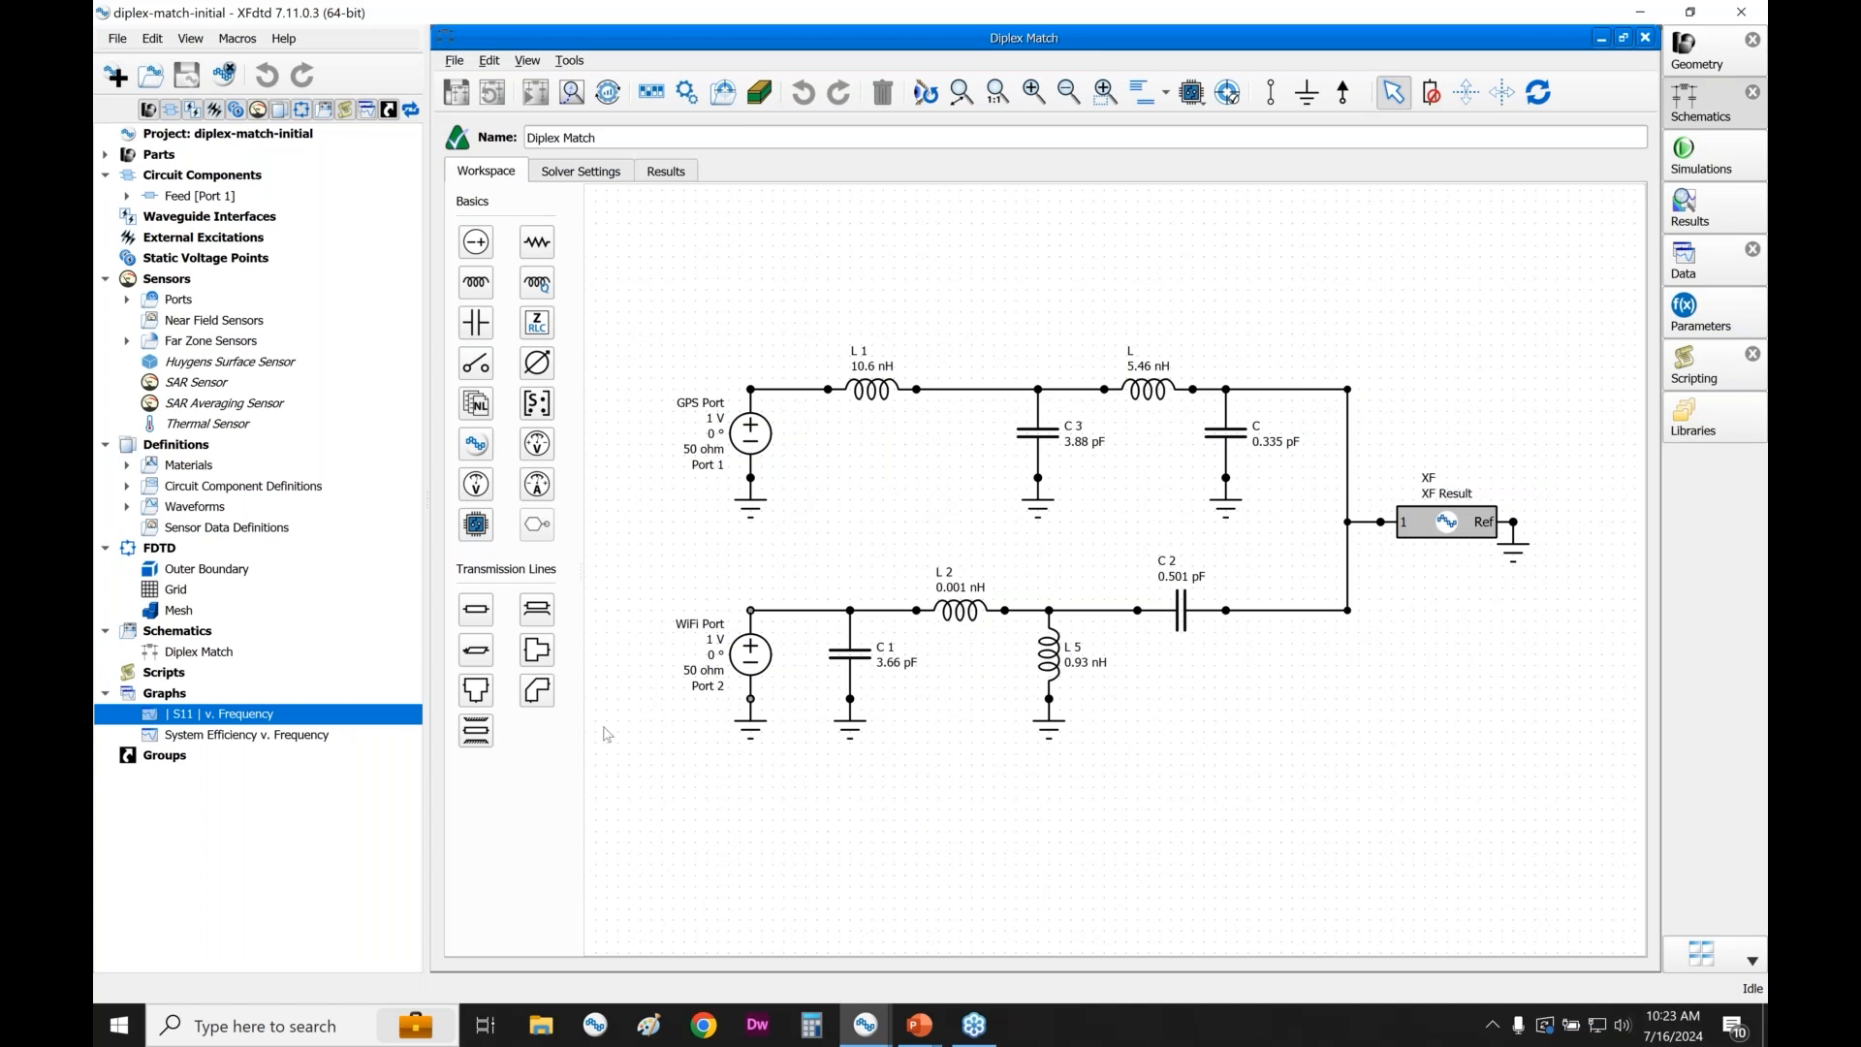
- Deactivate the WiFi Port's source in the Diplex Match schematic, and discard that edit
click(354, 742)
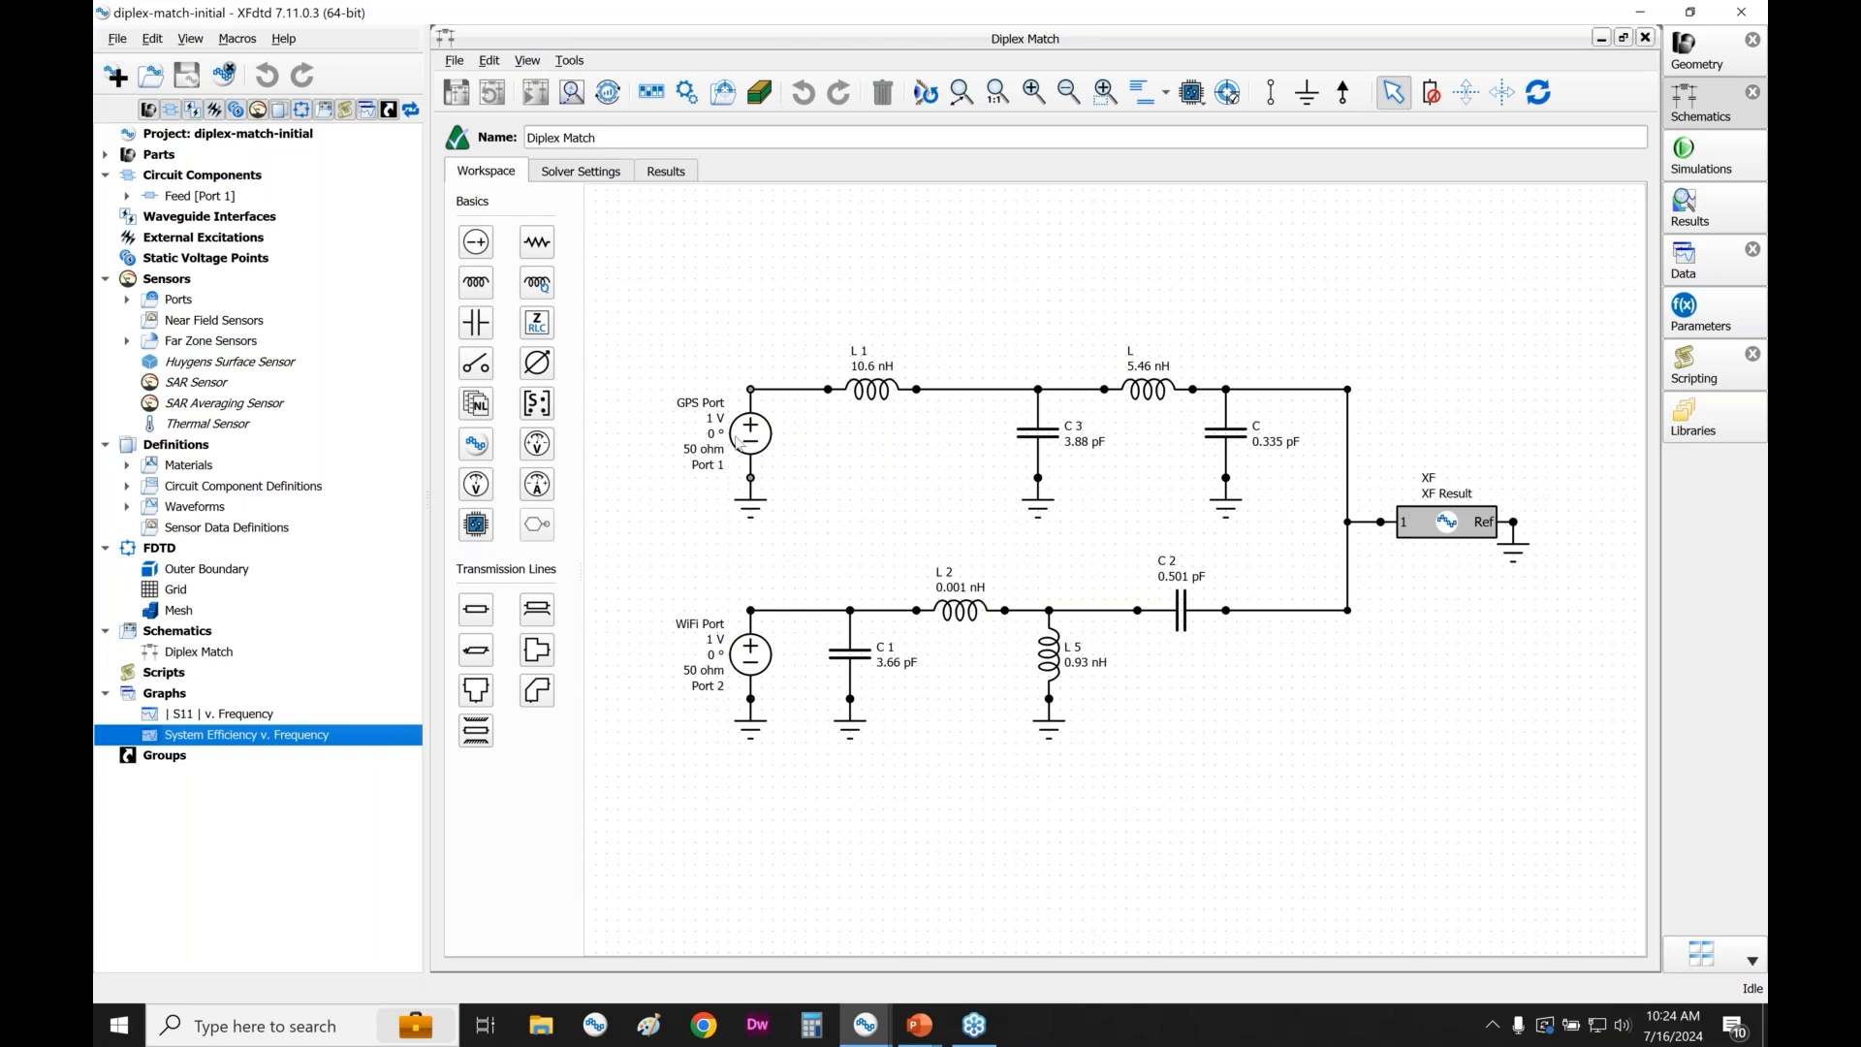
click(756, 656)
double_click(756, 656)
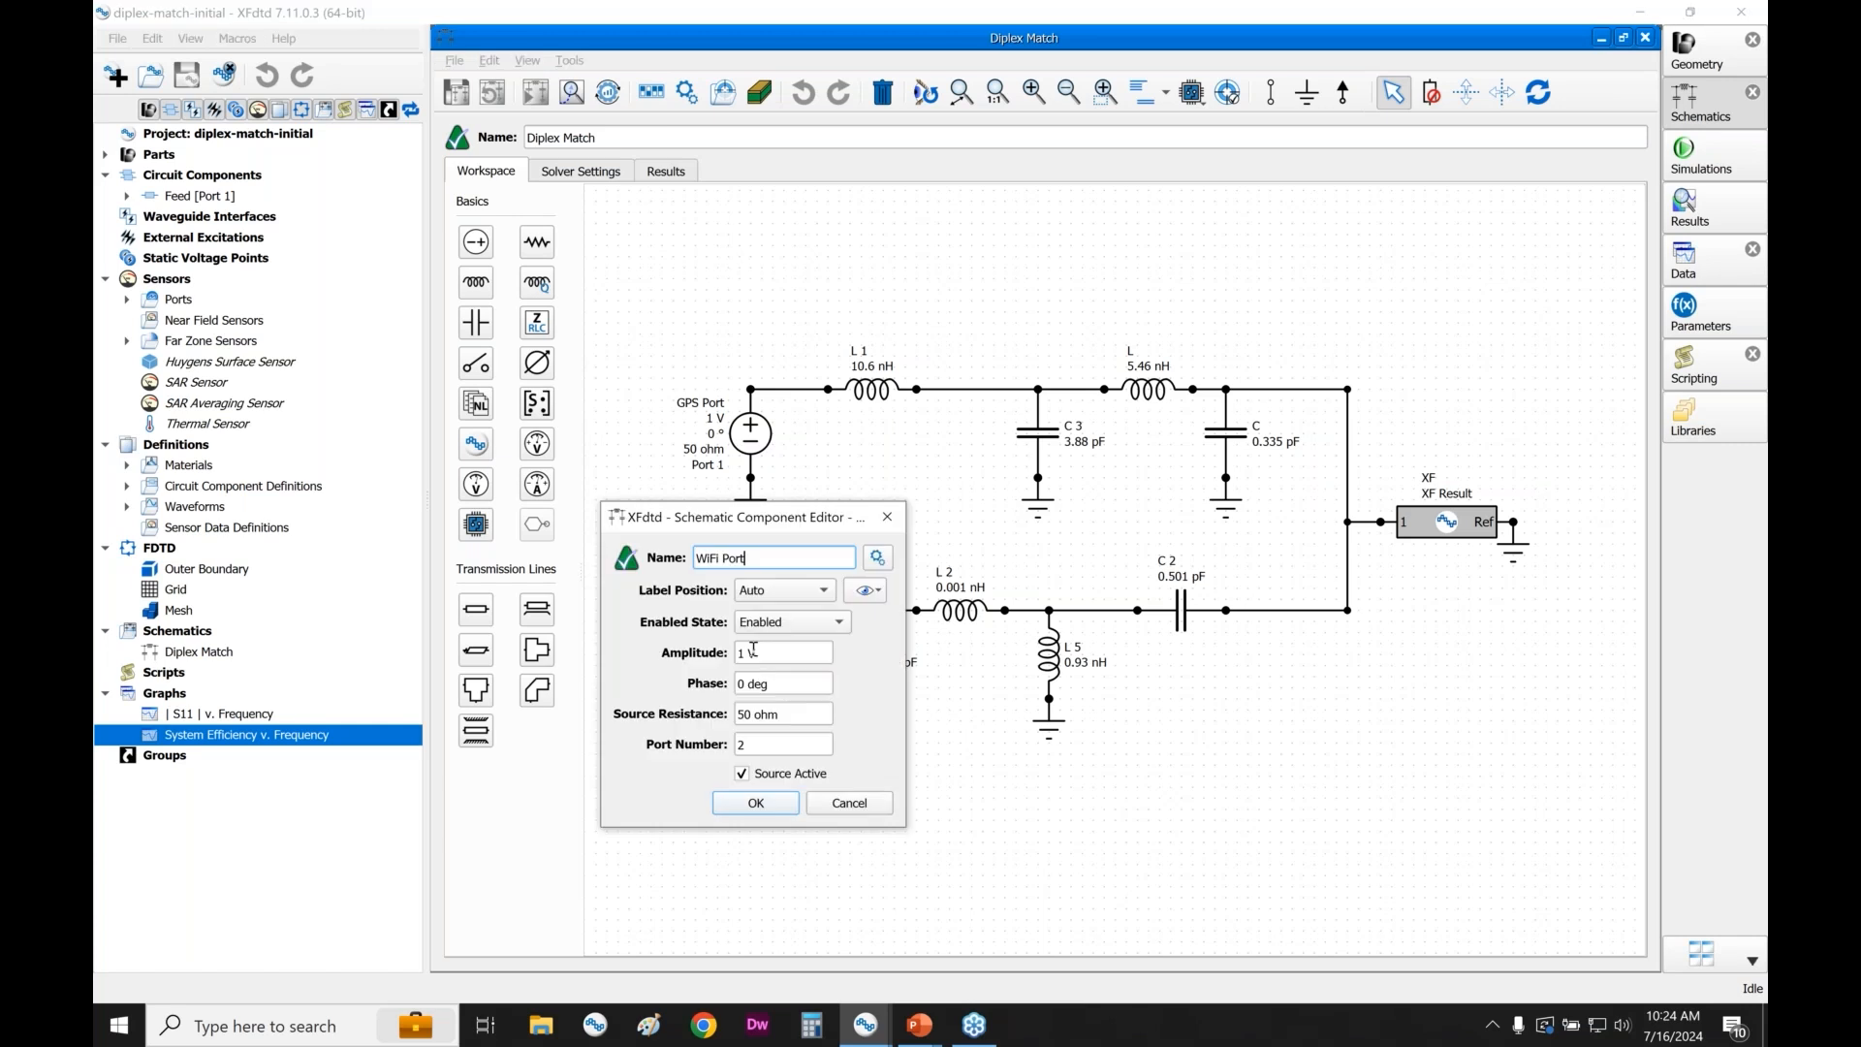
click(743, 773)
click(754, 804)
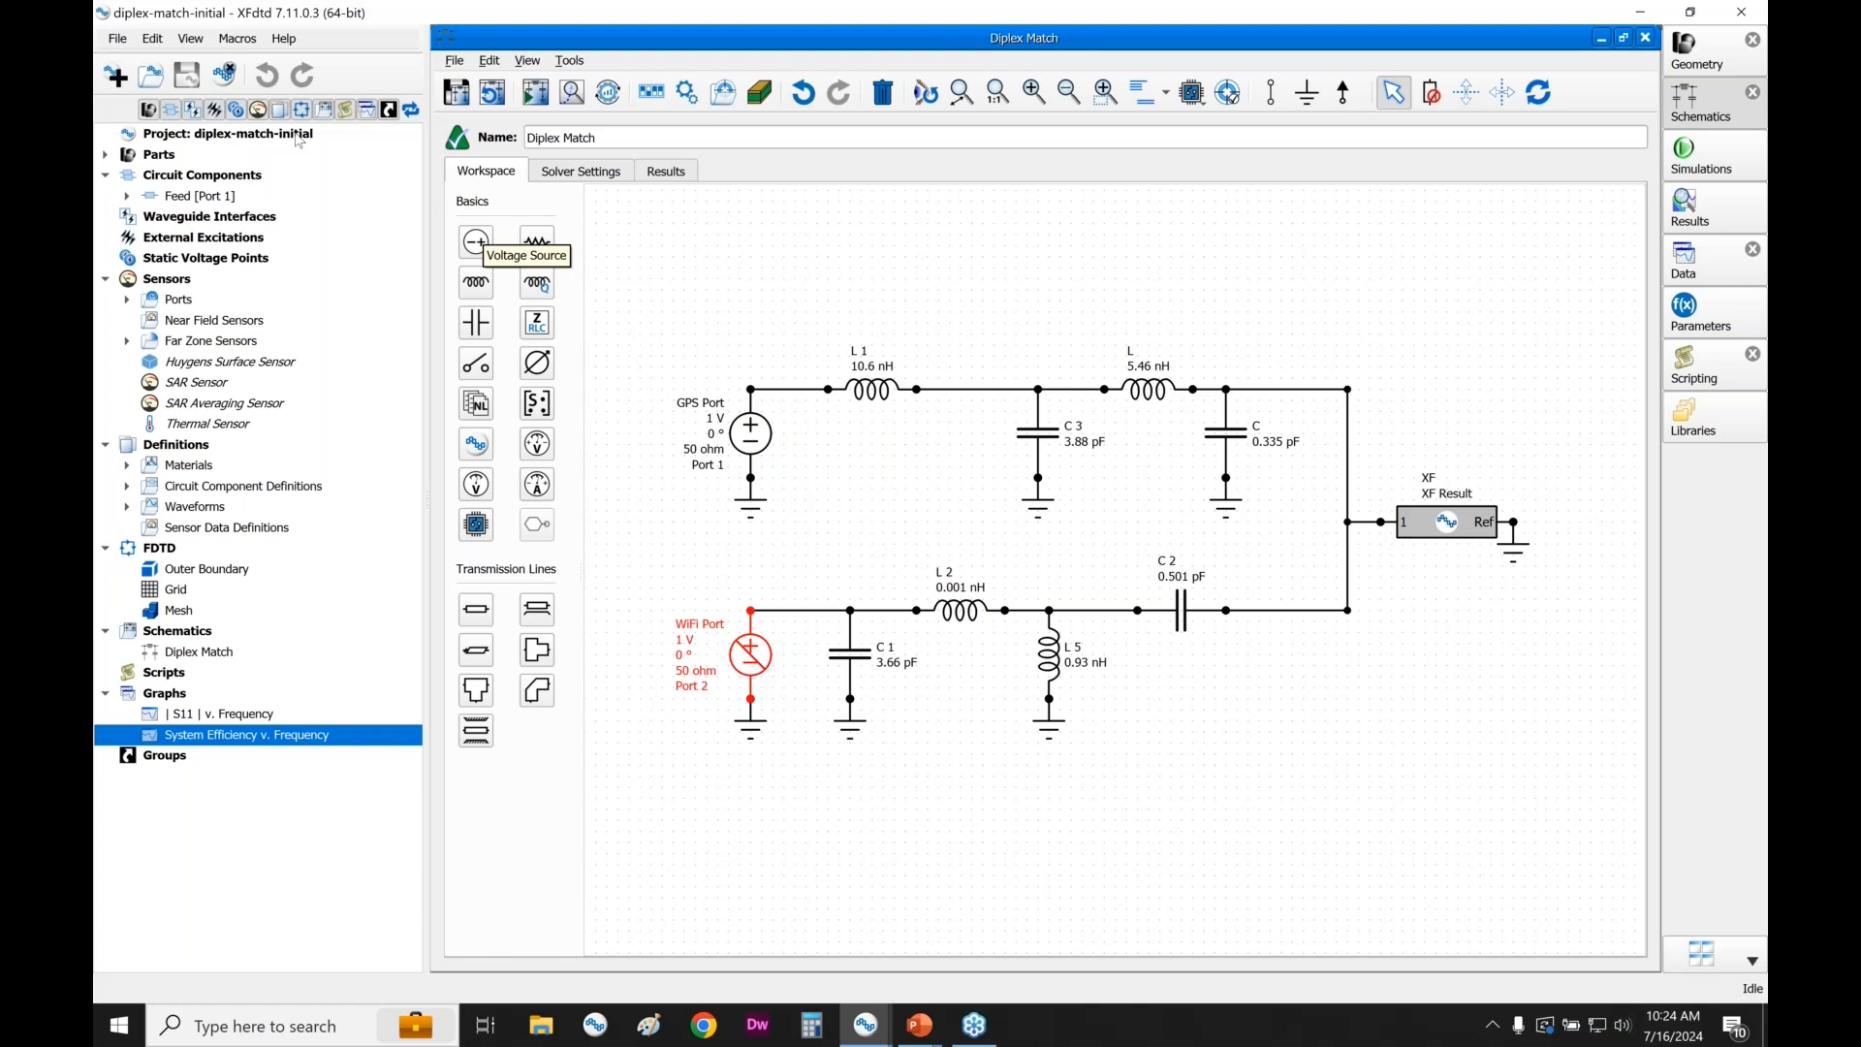
click(494, 95)
- Deactivate the GPS Port's source, and apply the schematic edit while opening the System Efficiency v. Frequency graph
double_click(764, 434)
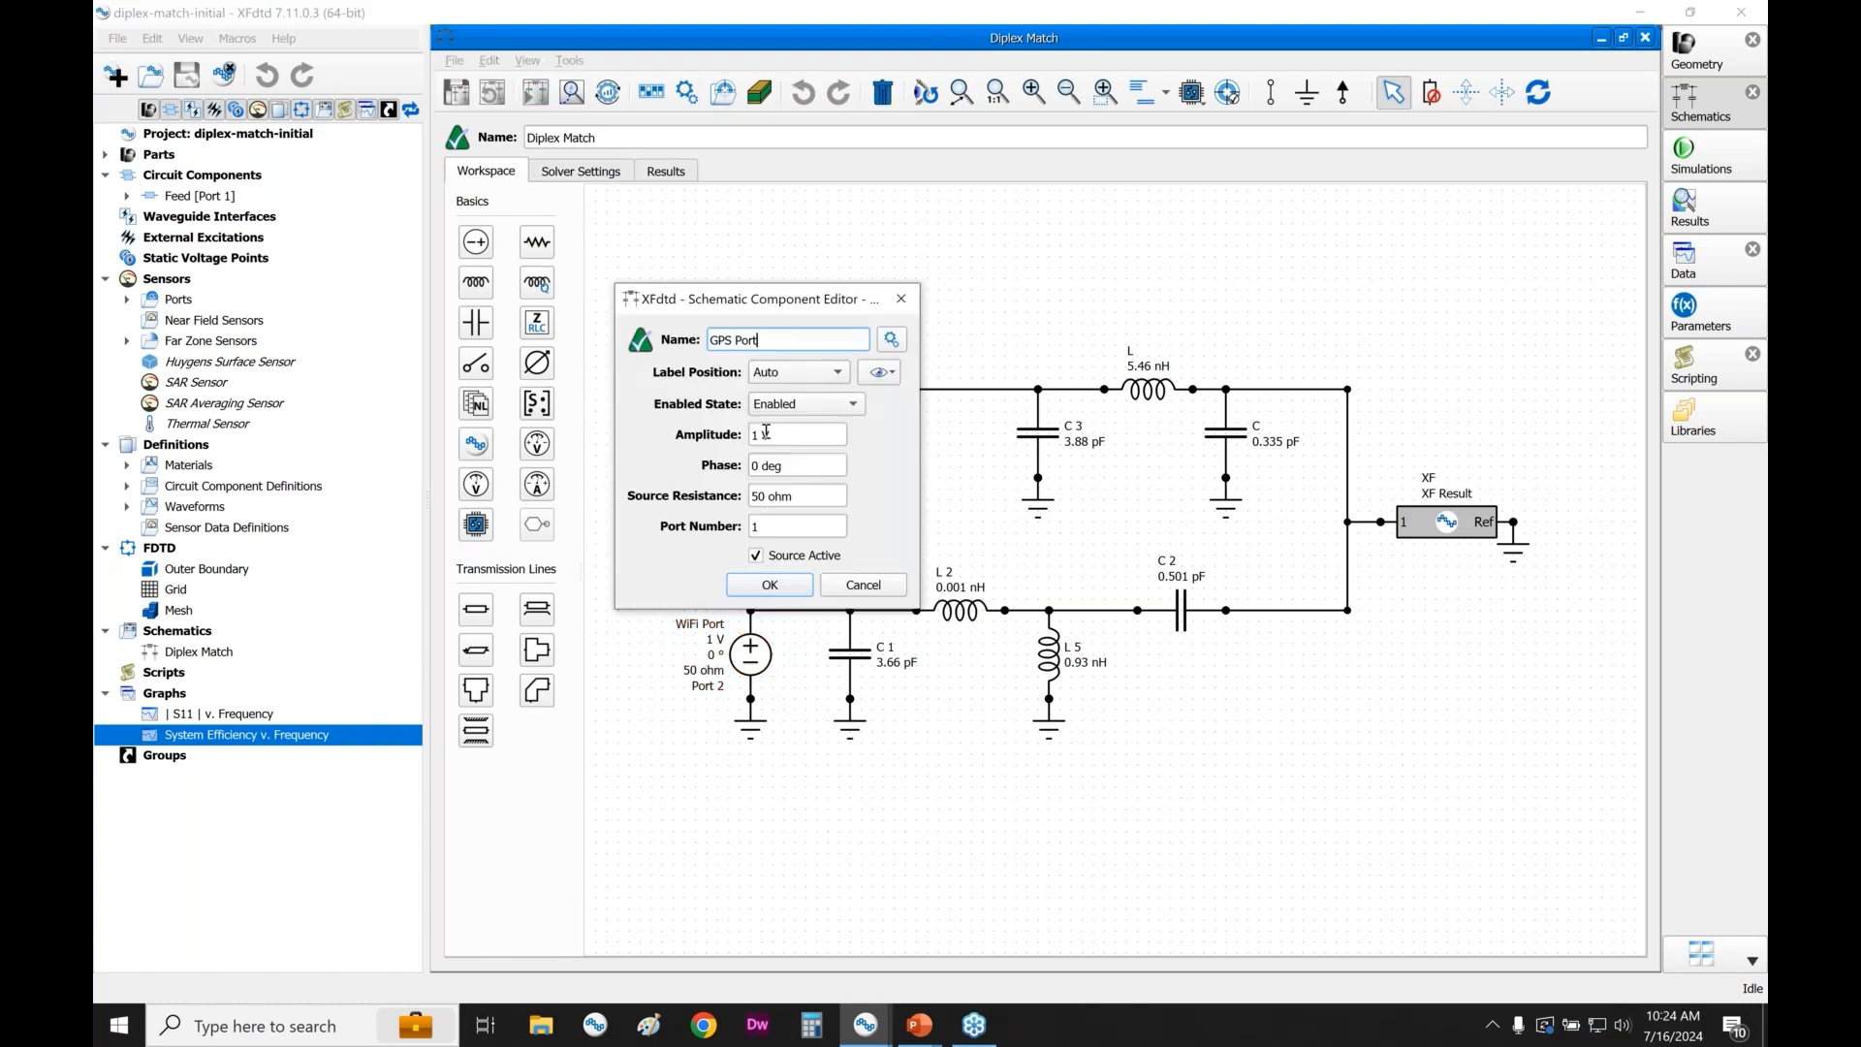
click(771, 584)
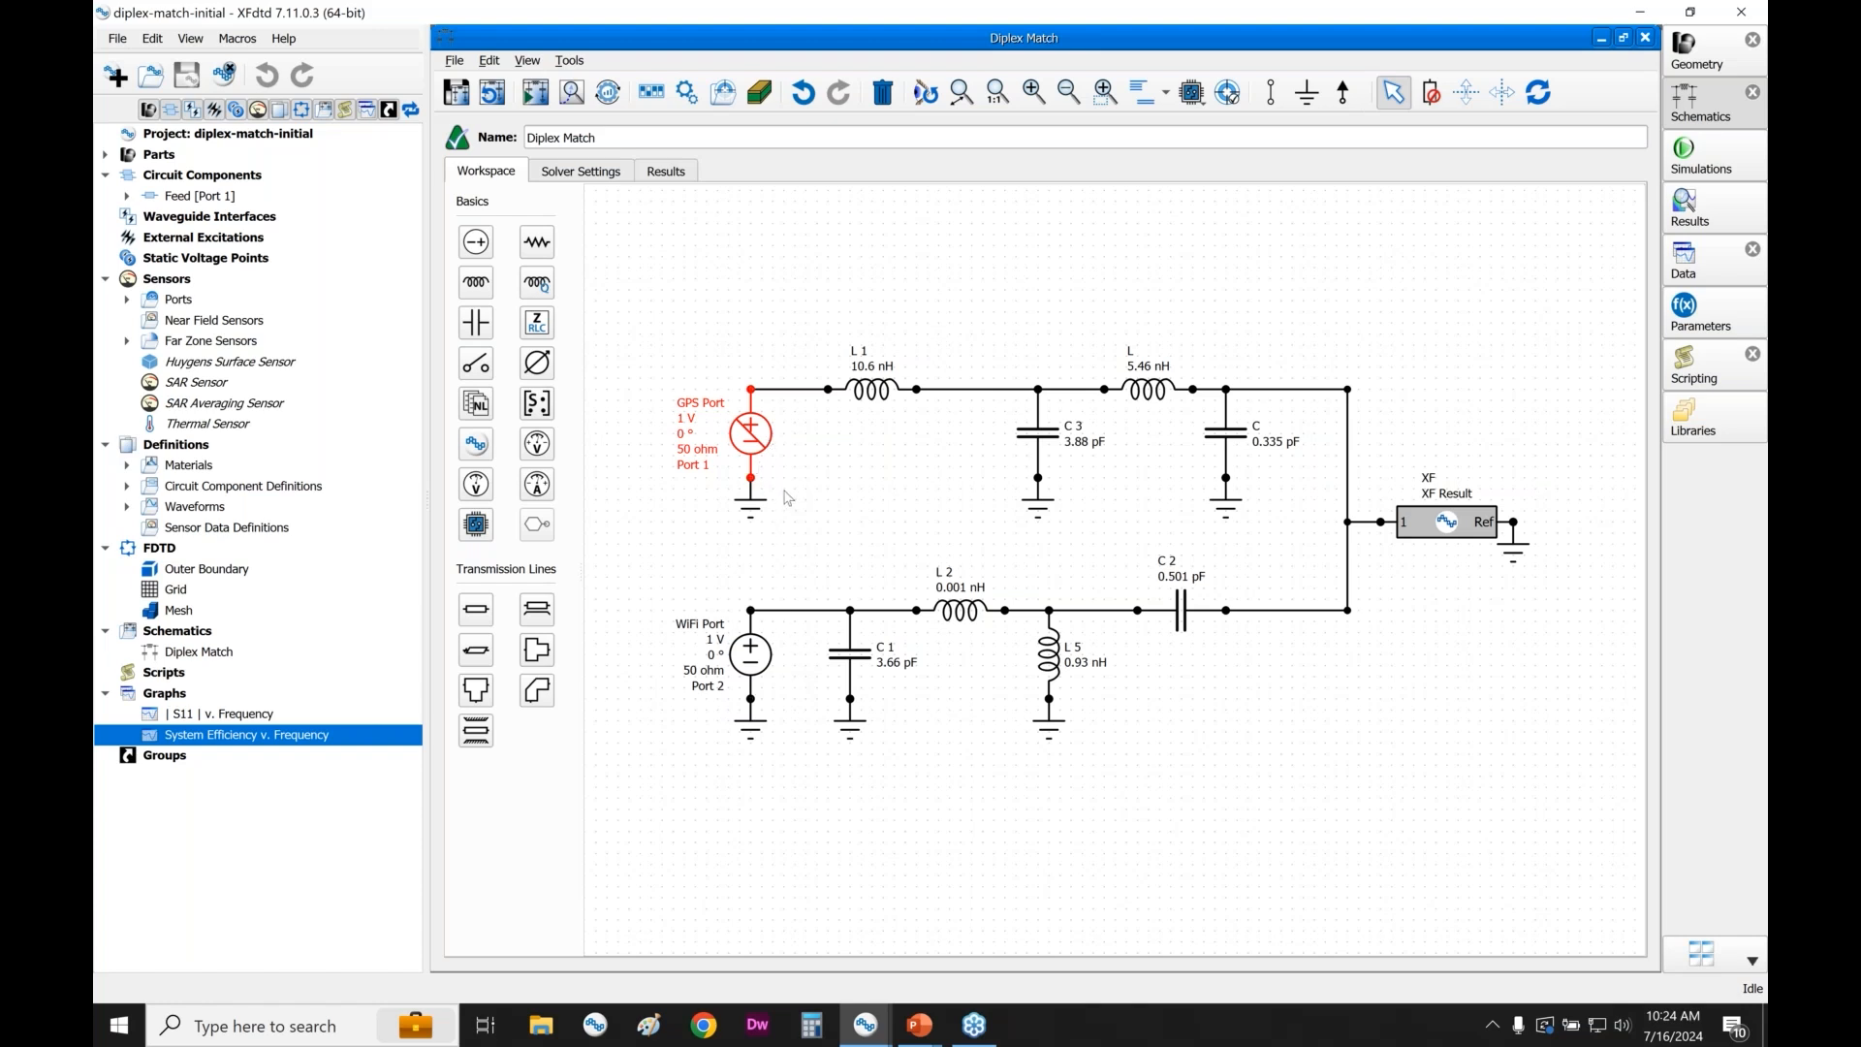
double_click(356, 746)
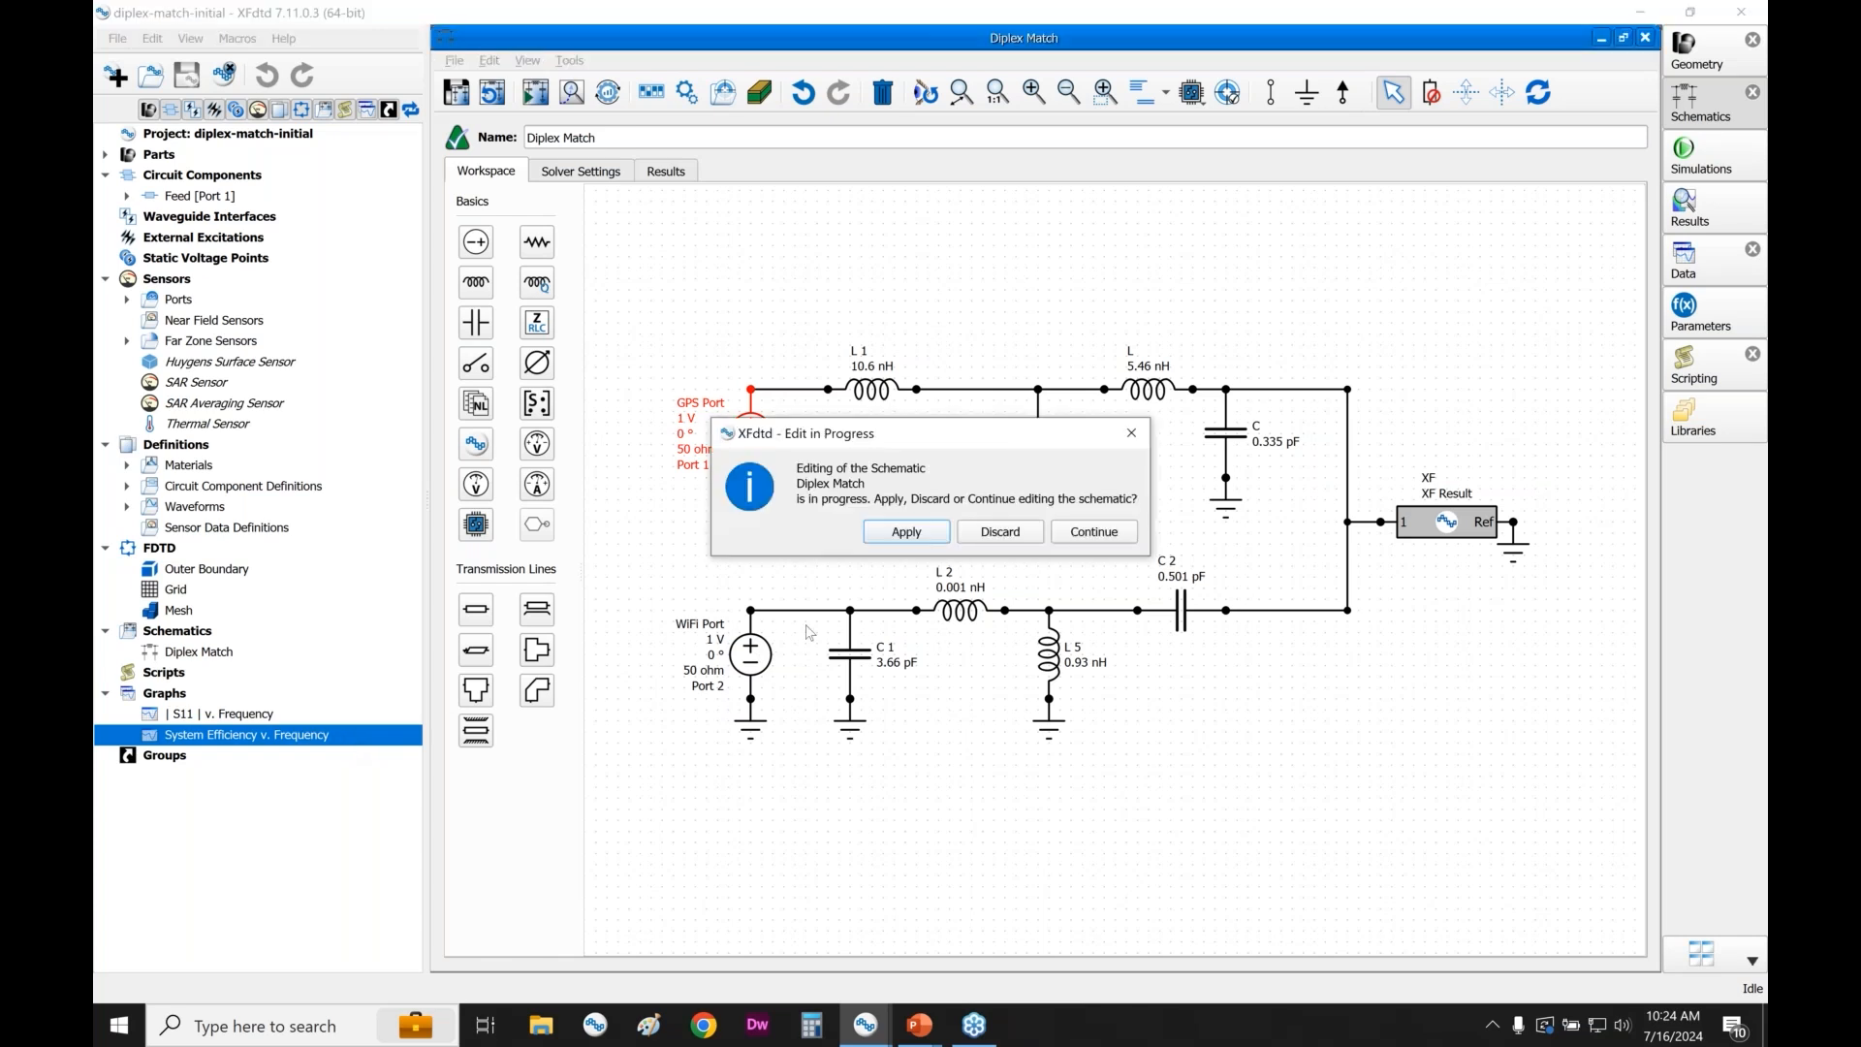
click(908, 540)
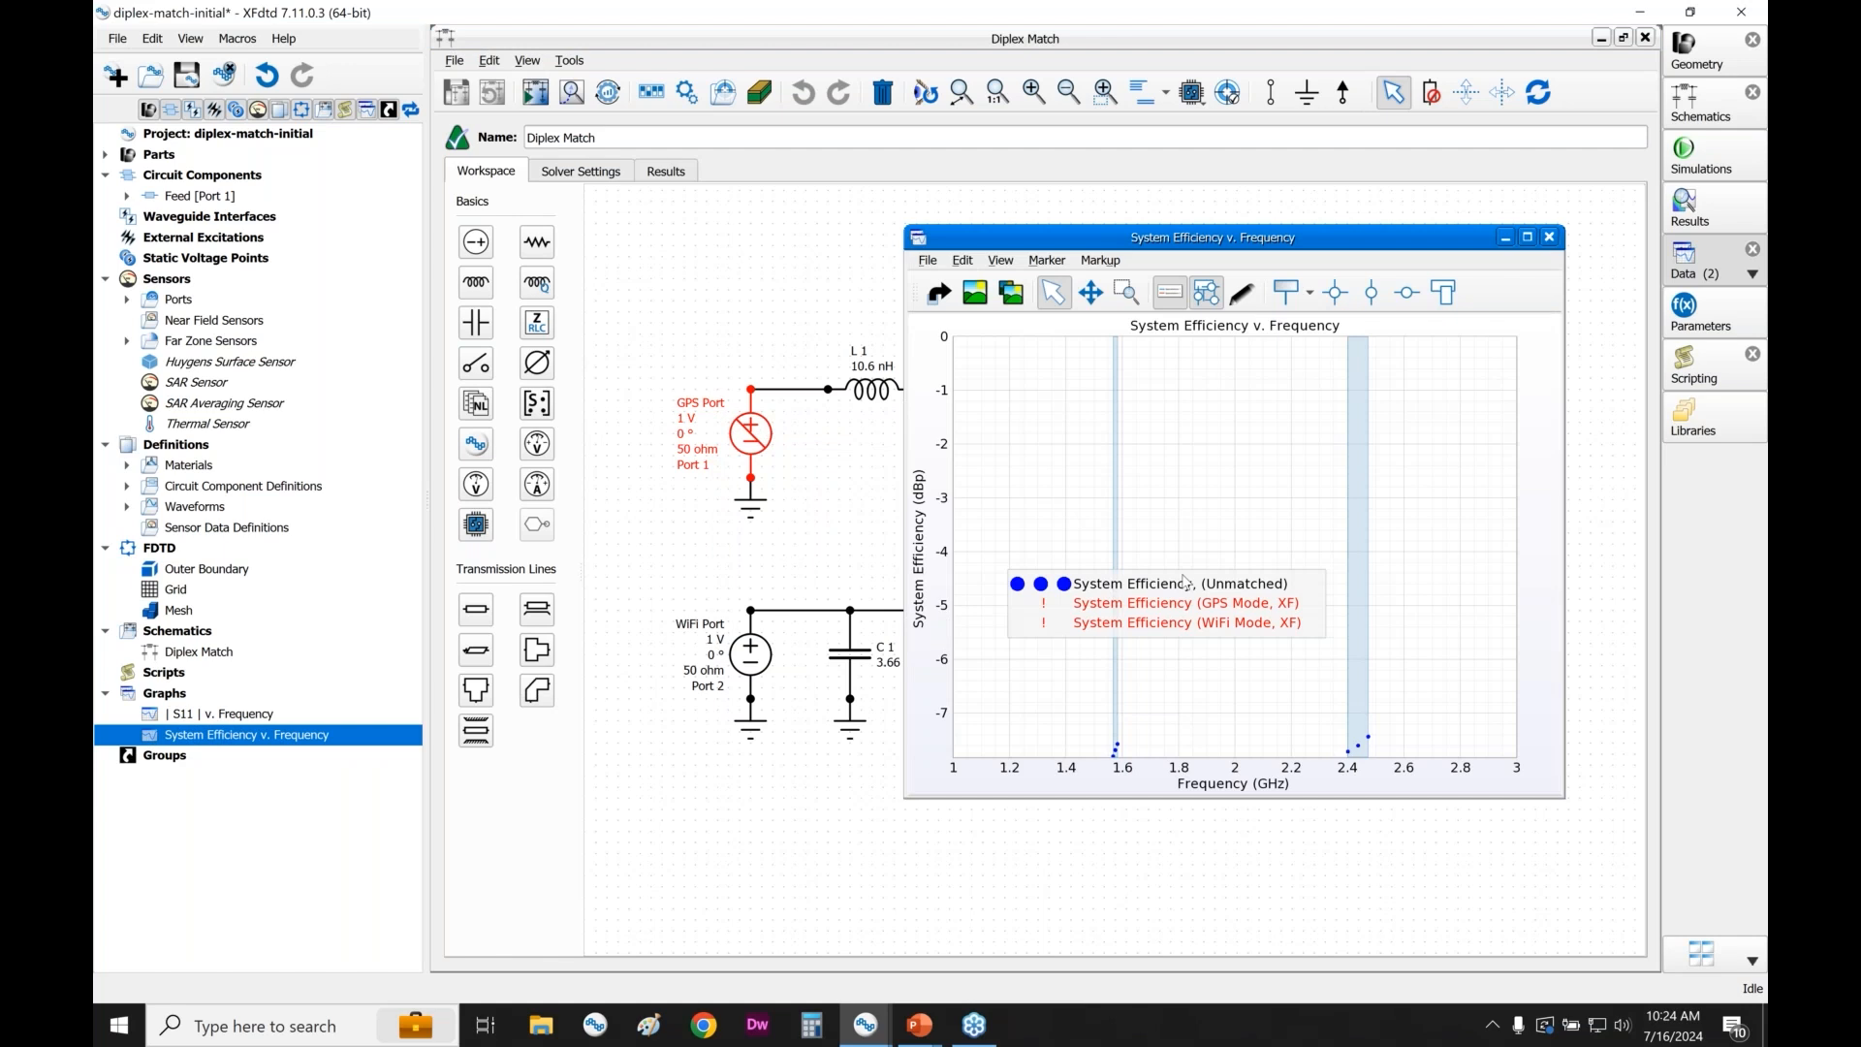
- Rerun the circuit simulation, and reactivate the GPS Port's source in the Diplex Match schematic
click(540, 99)
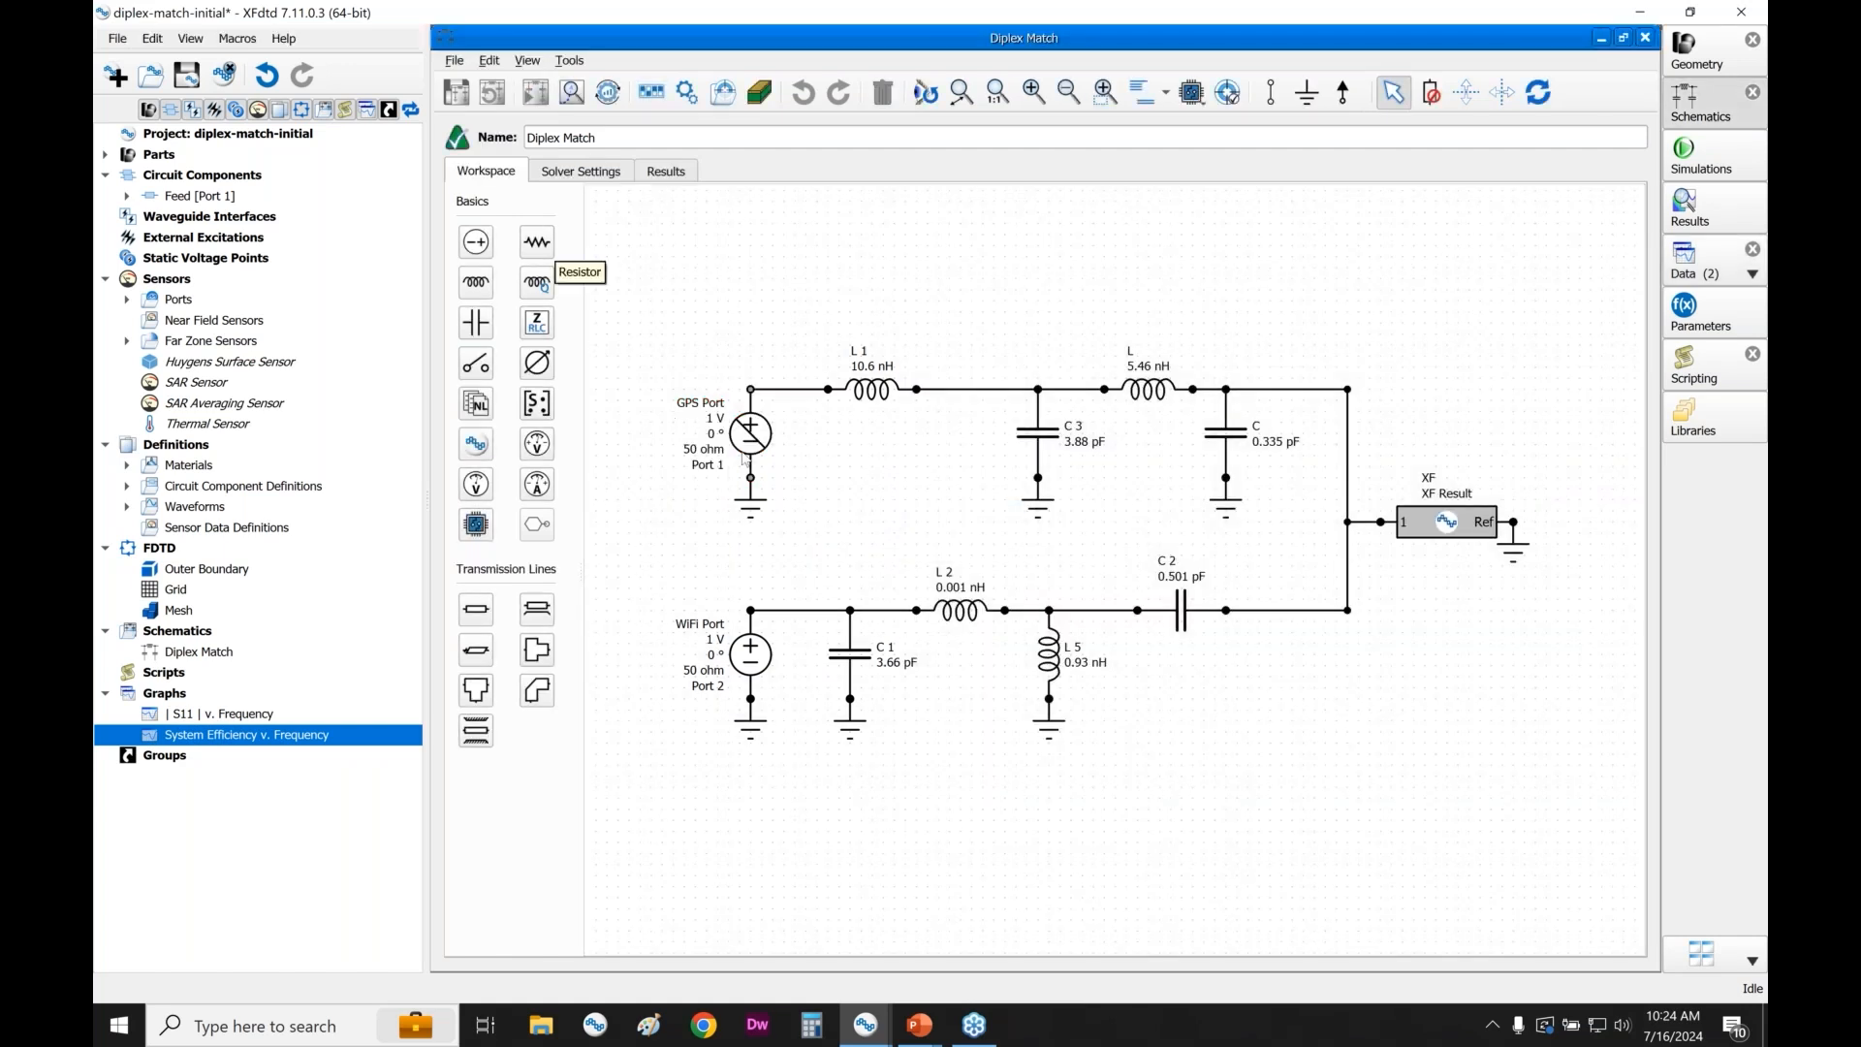
double_click(751, 436)
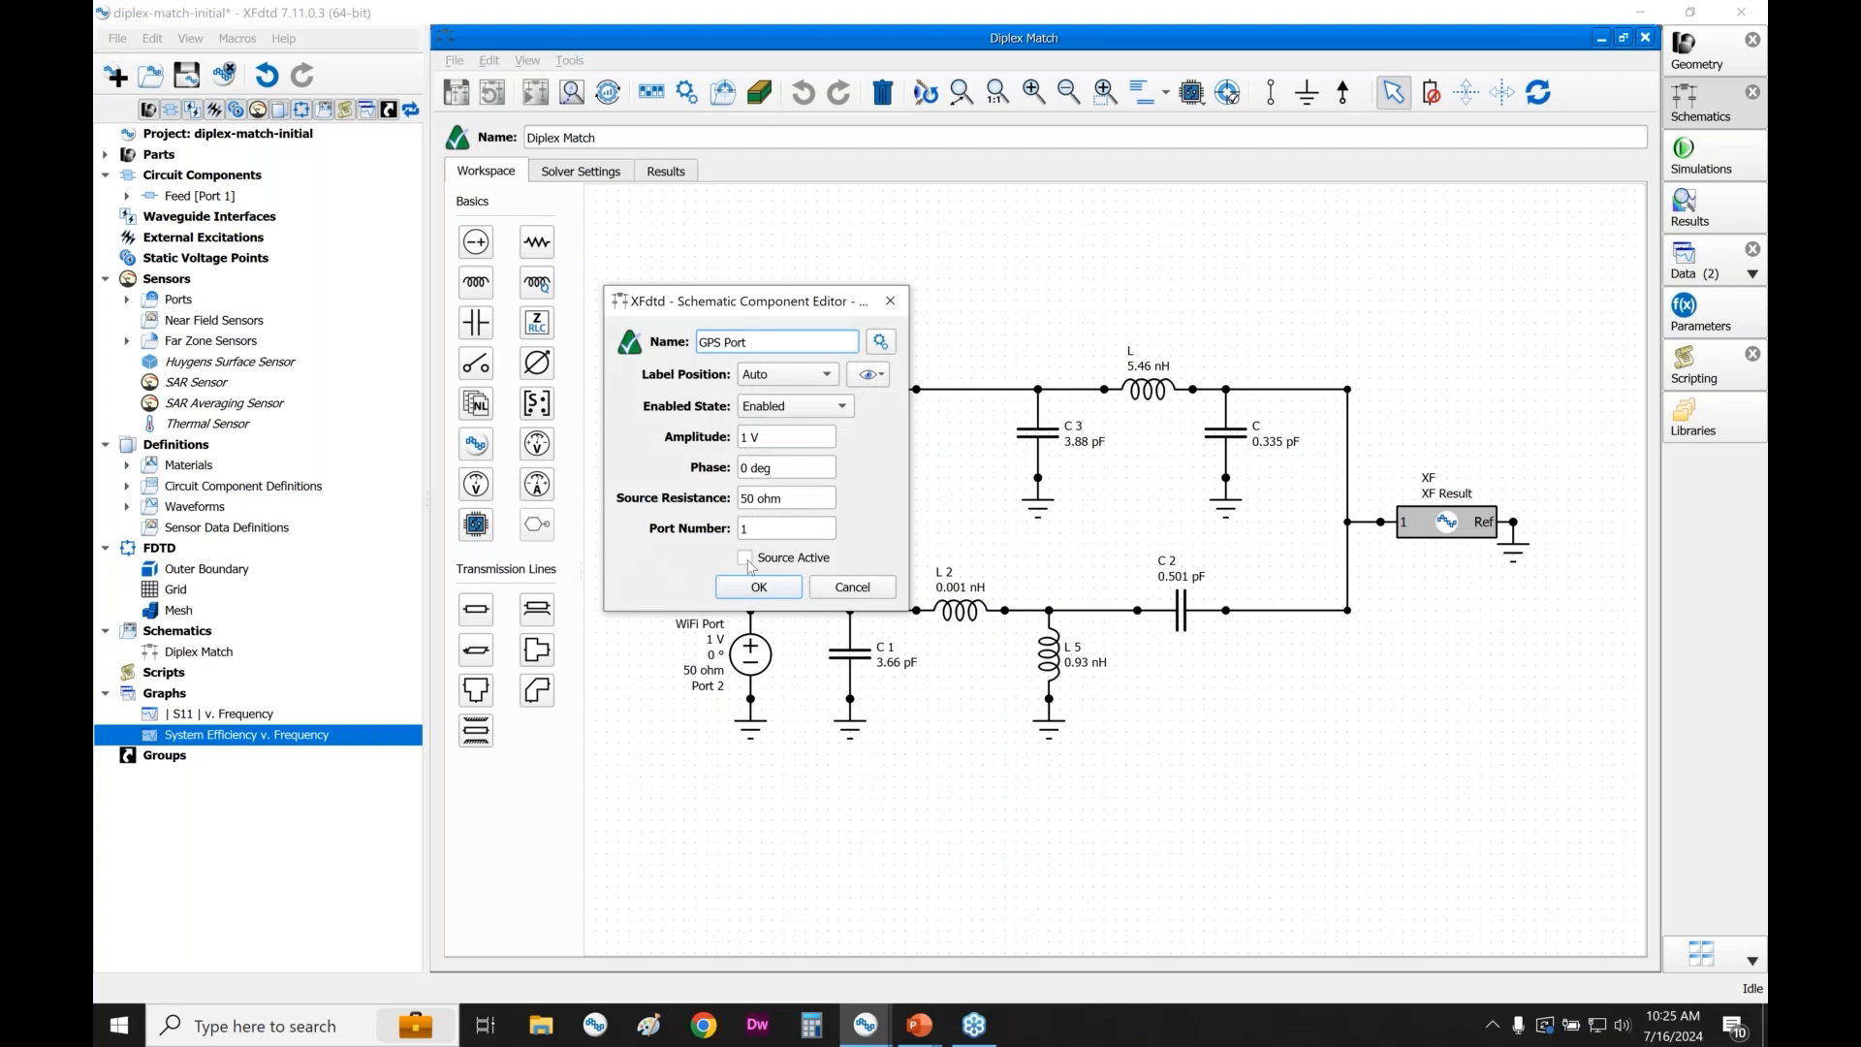
click(745, 559)
click(759, 587)
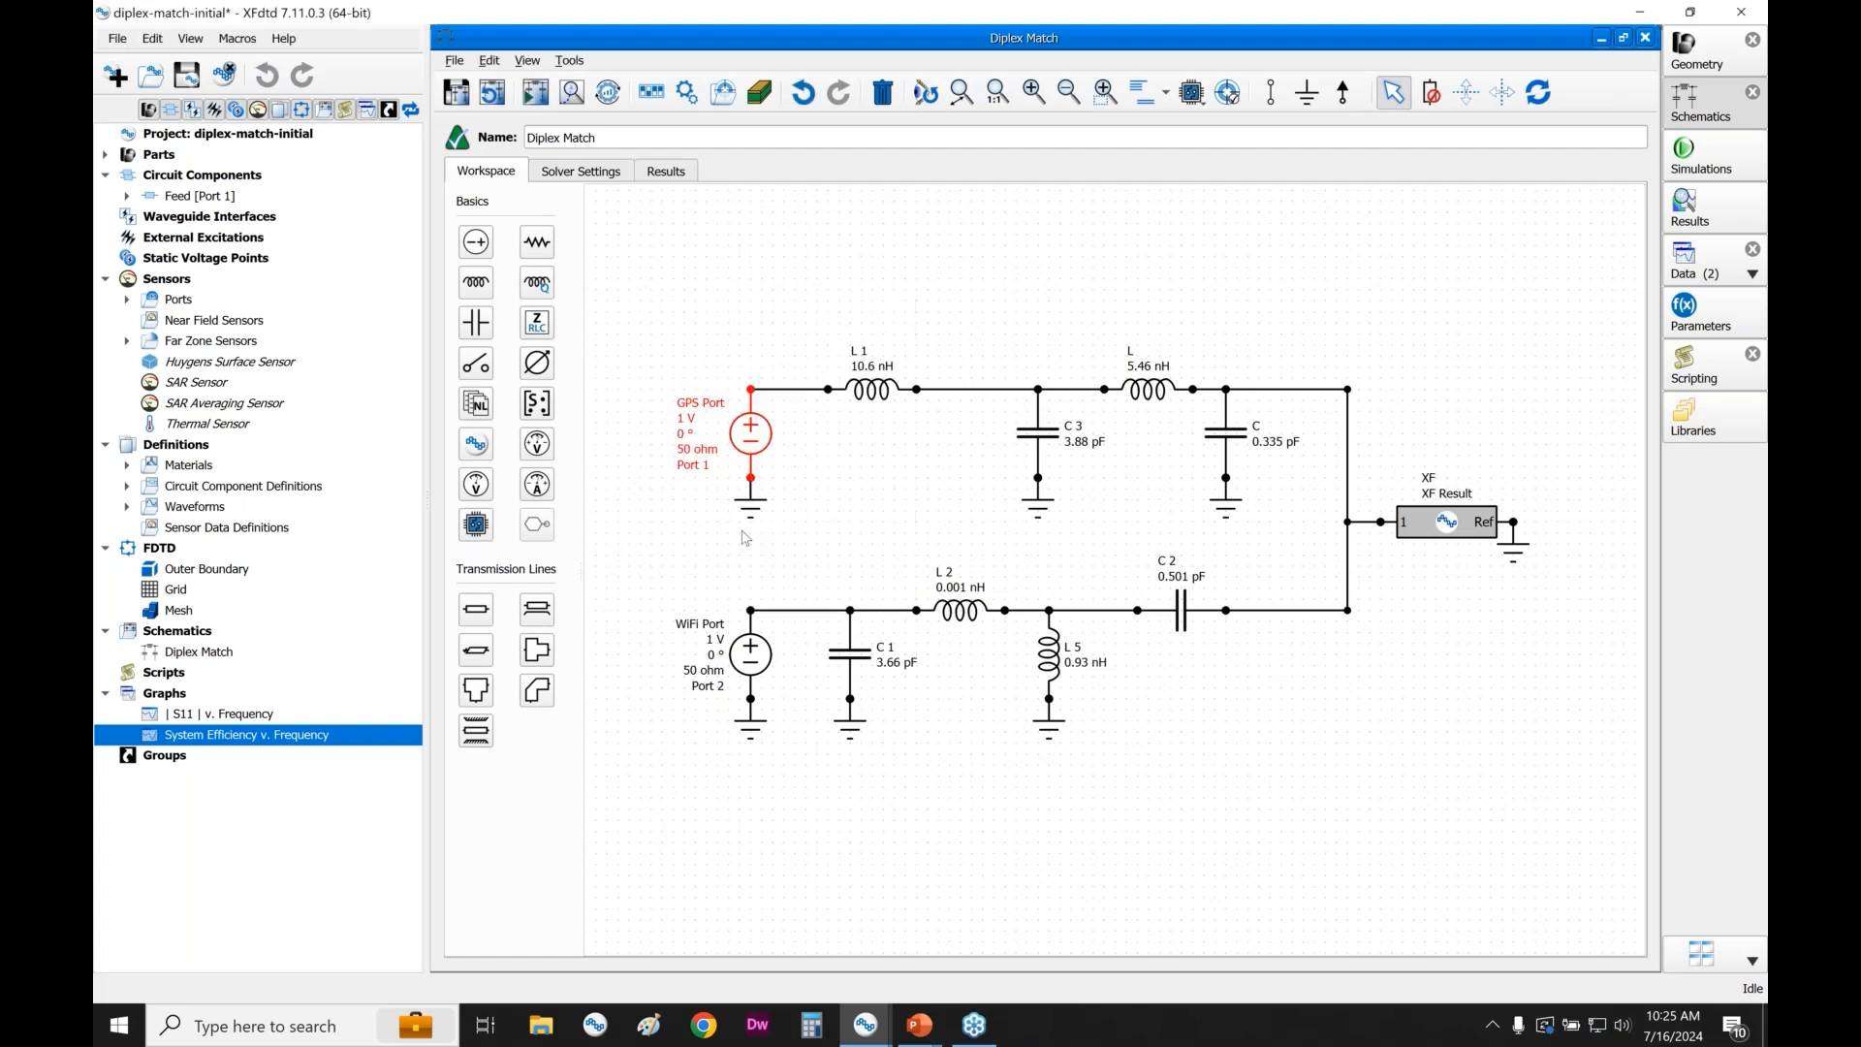
- Run the circuit simulation, compare the unmatched, GPS Mode and WiFi Mode curves in the System Efficiency v. Frequency graph, and close the graph
click(538, 96)
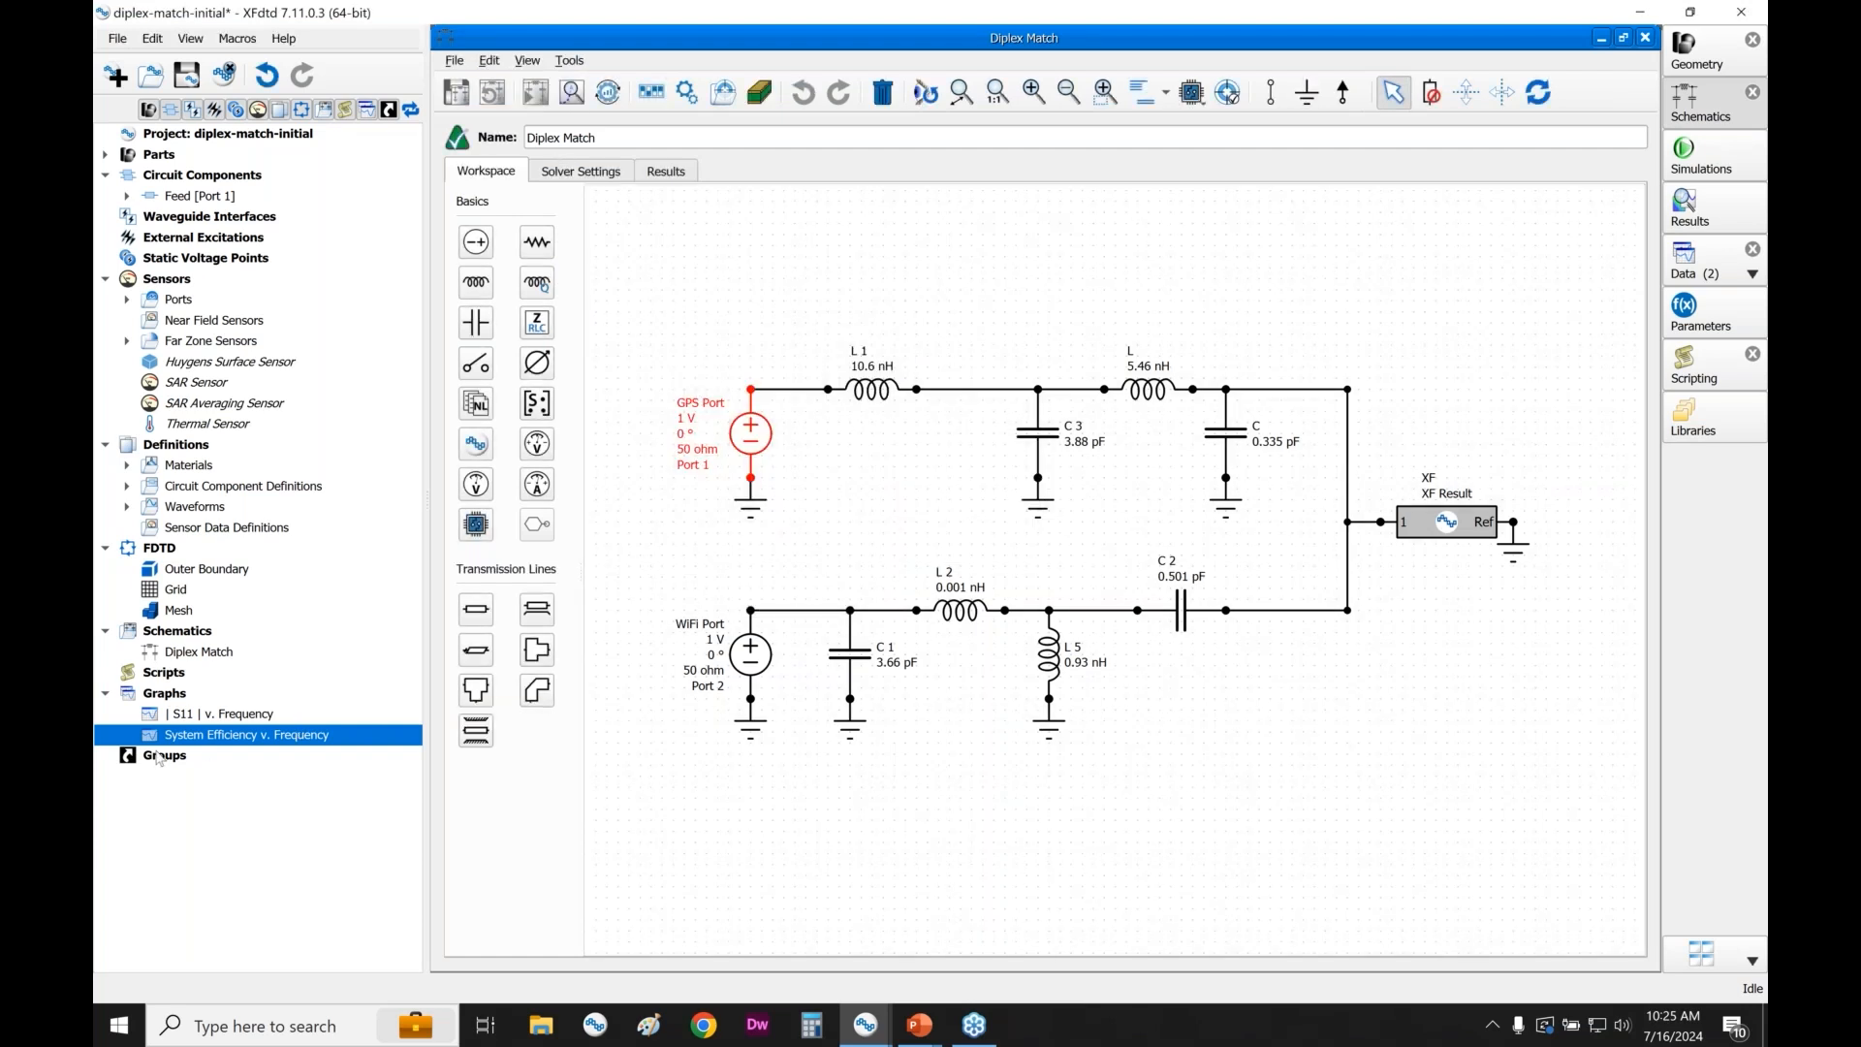
double_click(155, 742)
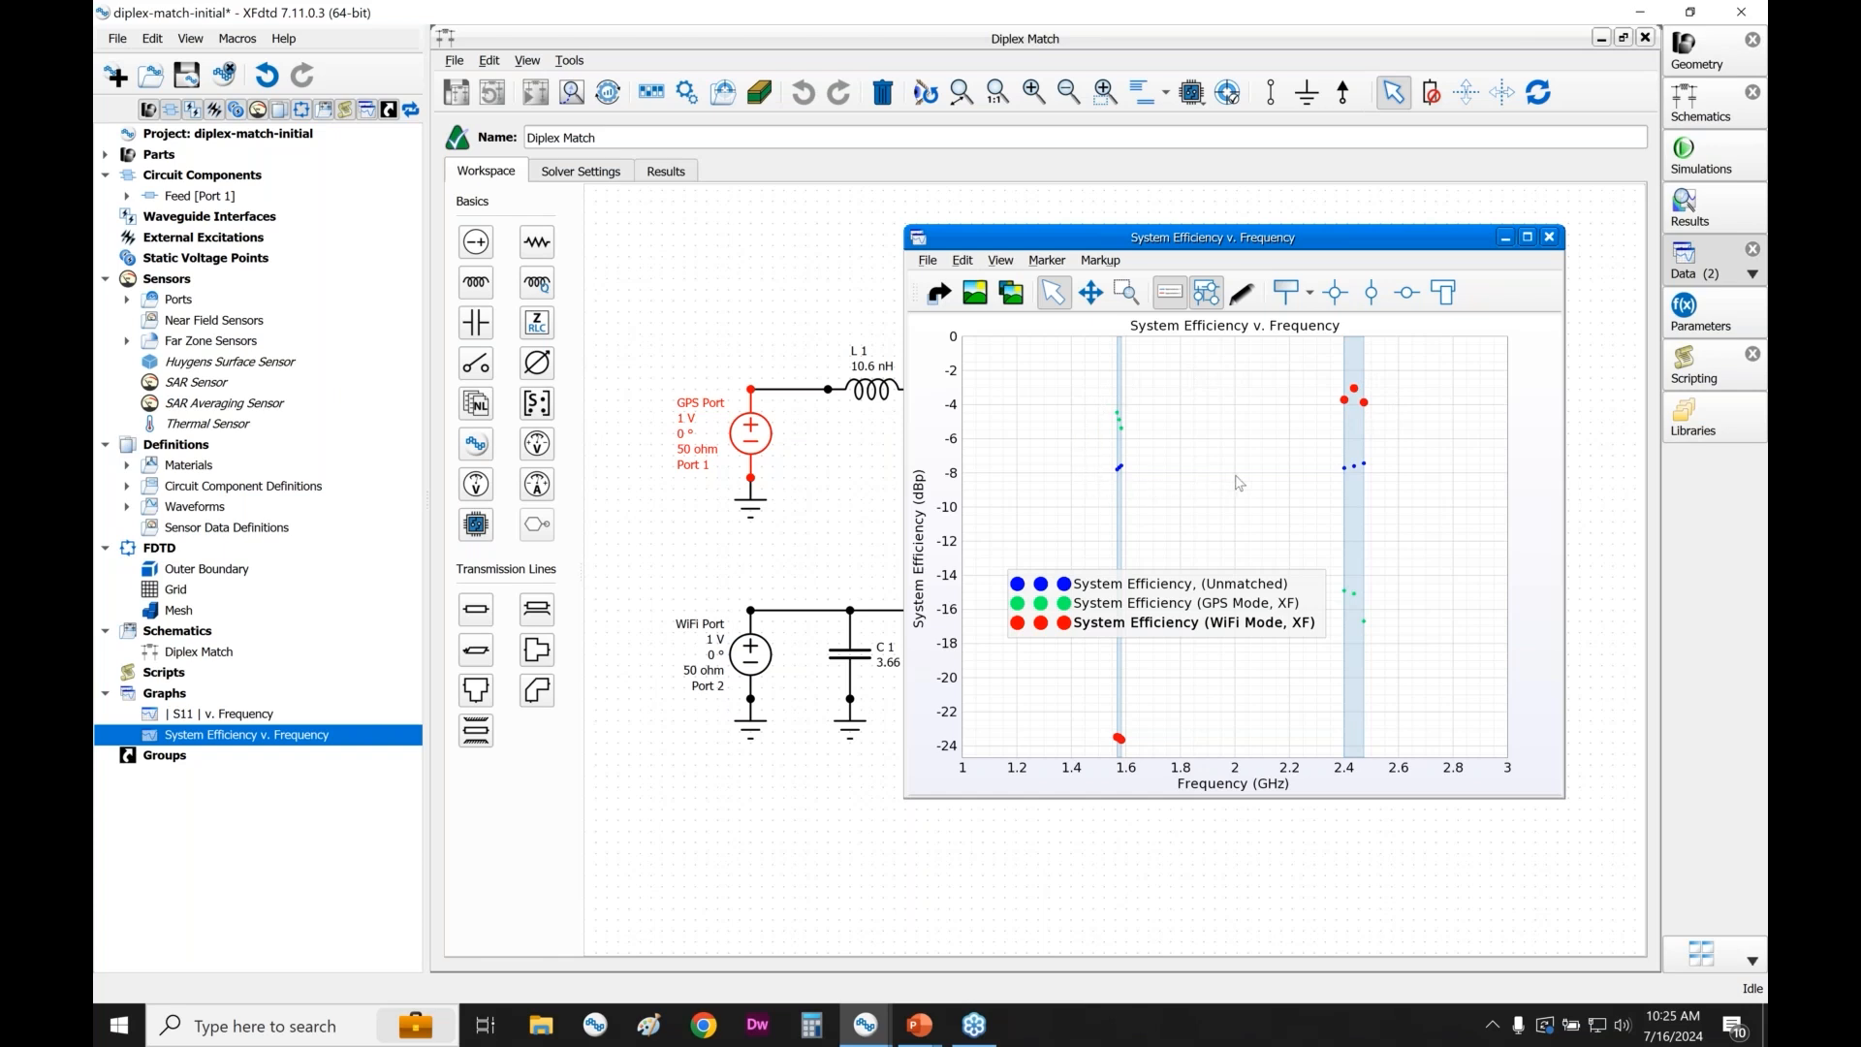
click(1550, 238)
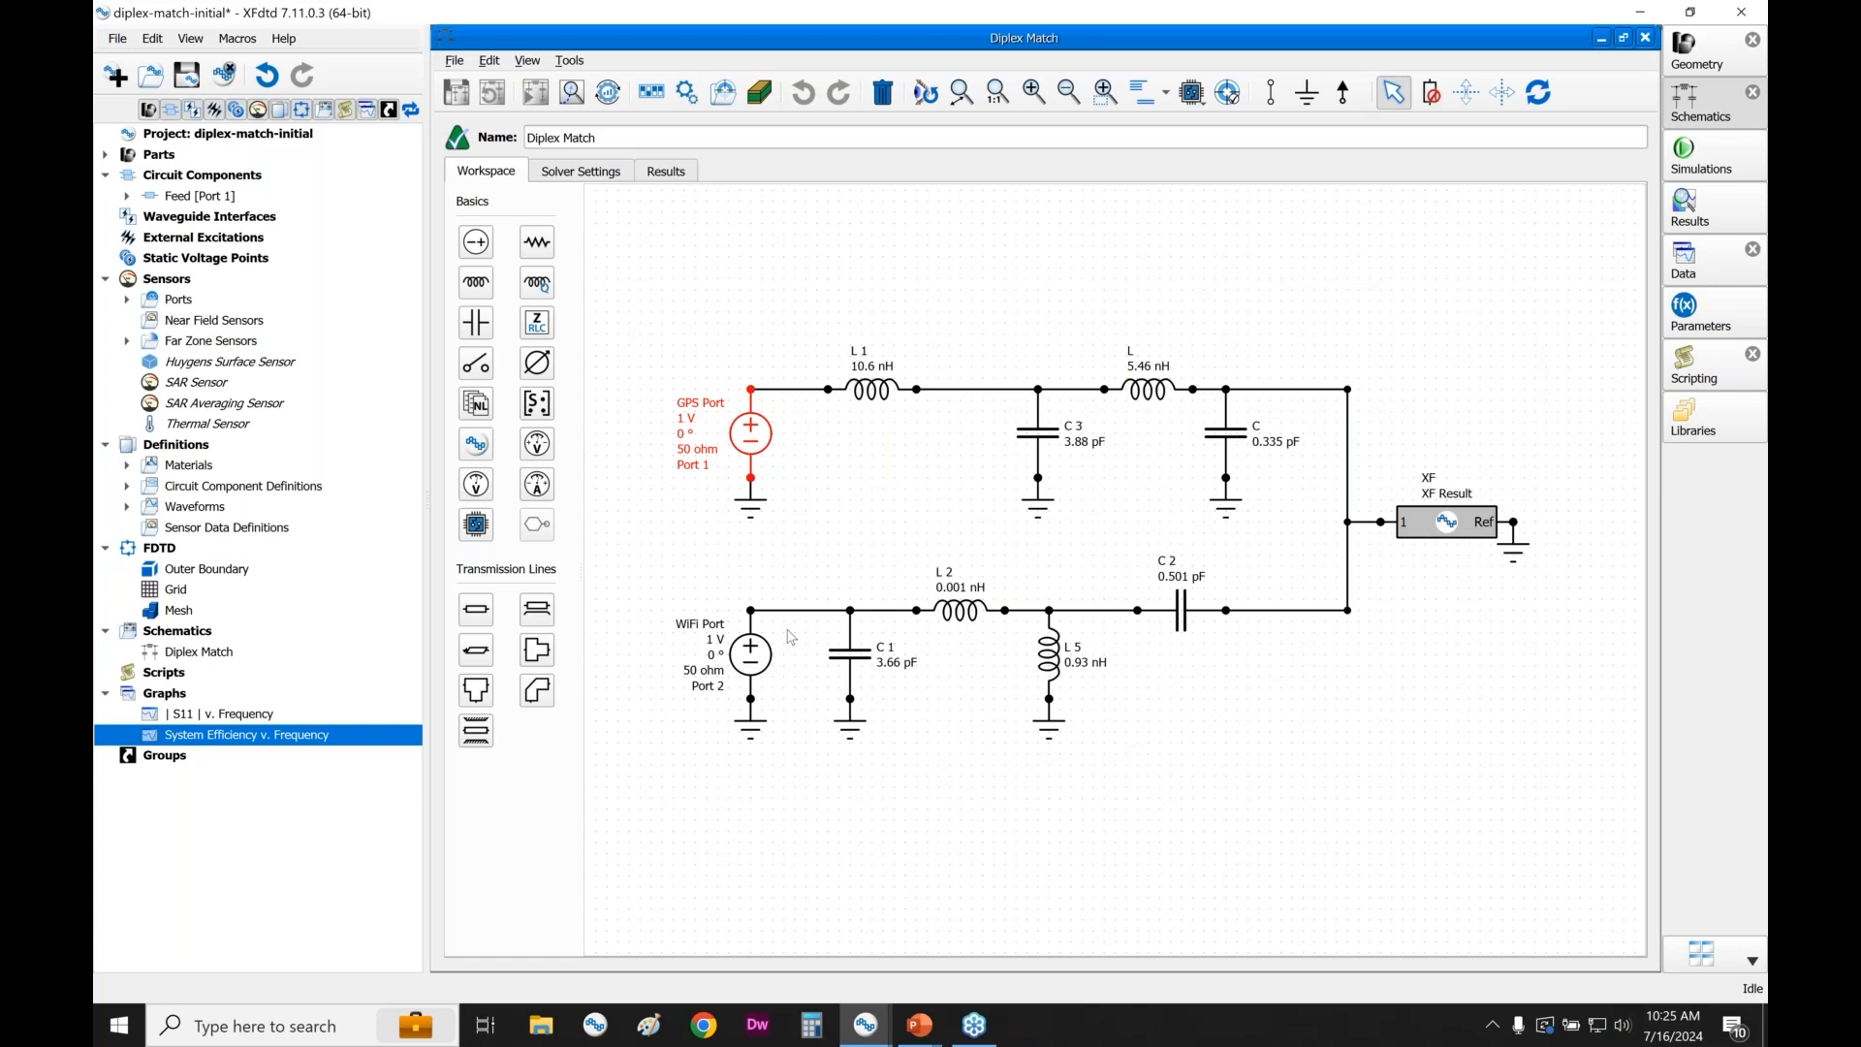
- Open the schematic's operating mode list and check the WiFi Mode and GPS Mode entries
click(655, 100)
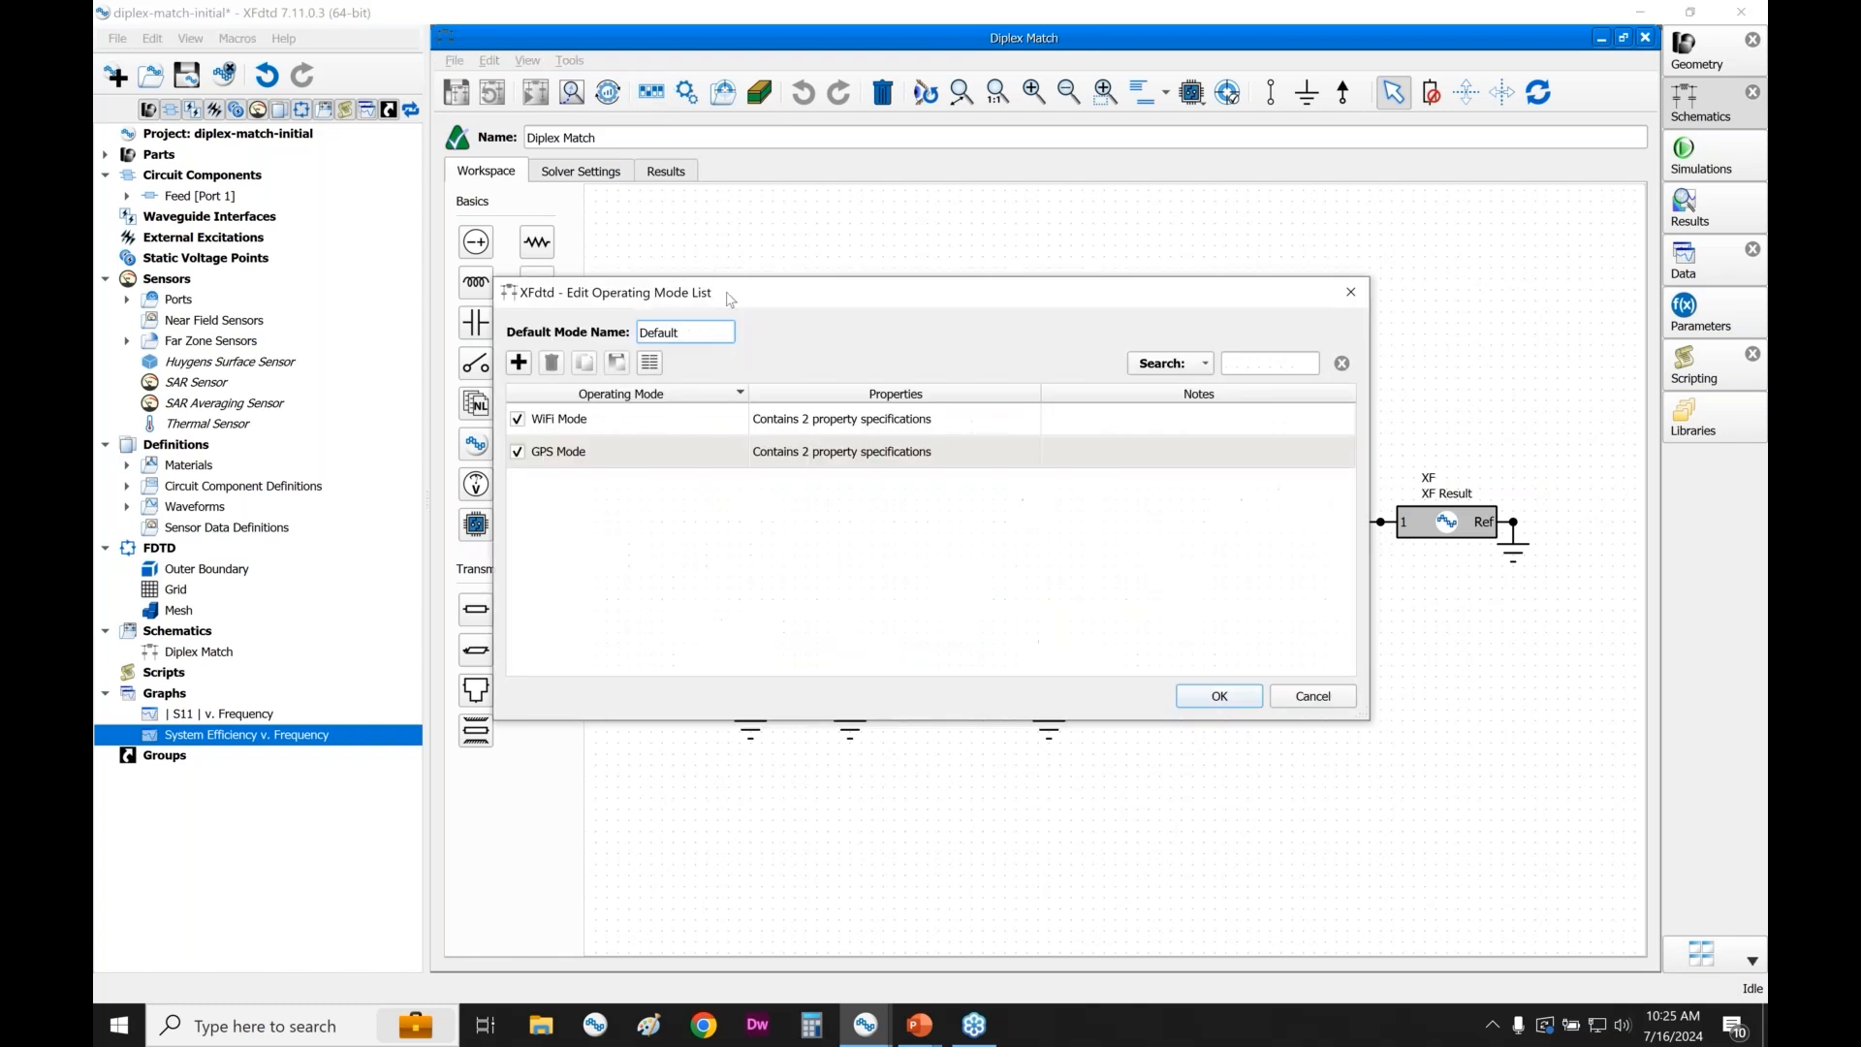
drag(761, 296, 902, 255)
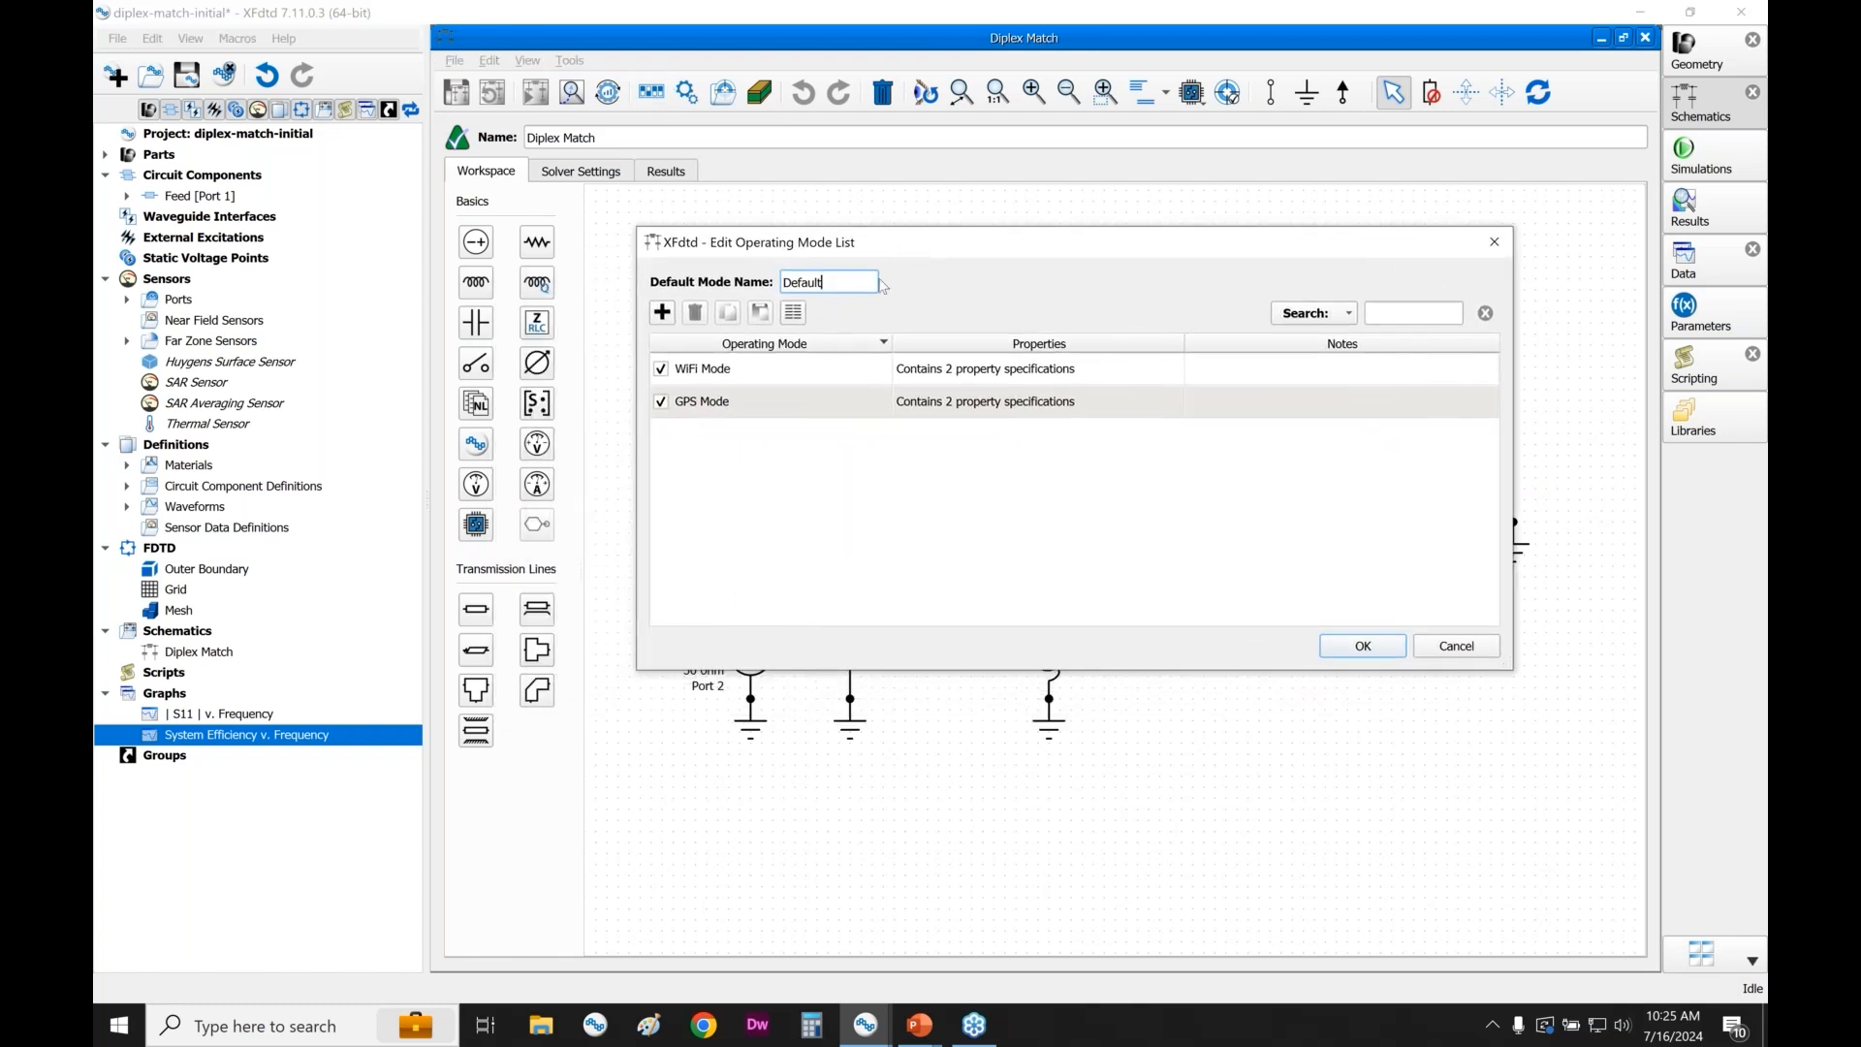
click(759, 379)
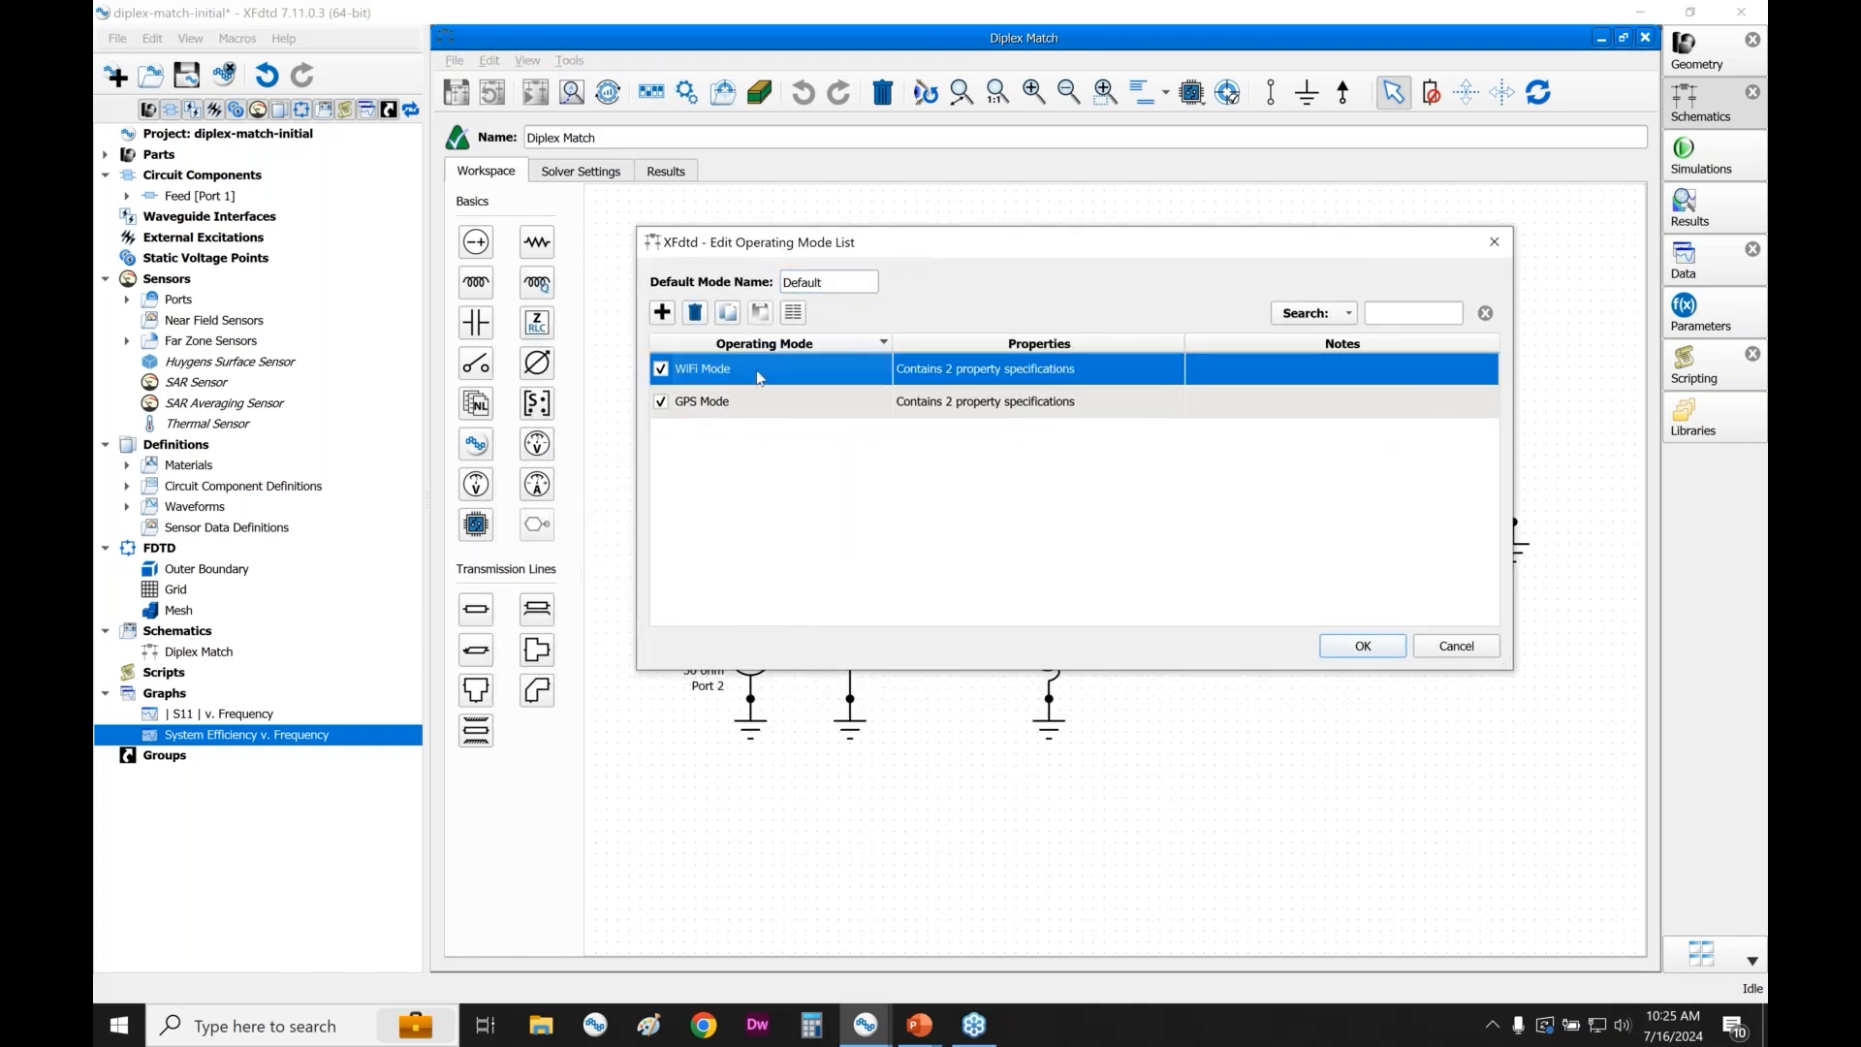
click(762, 406)
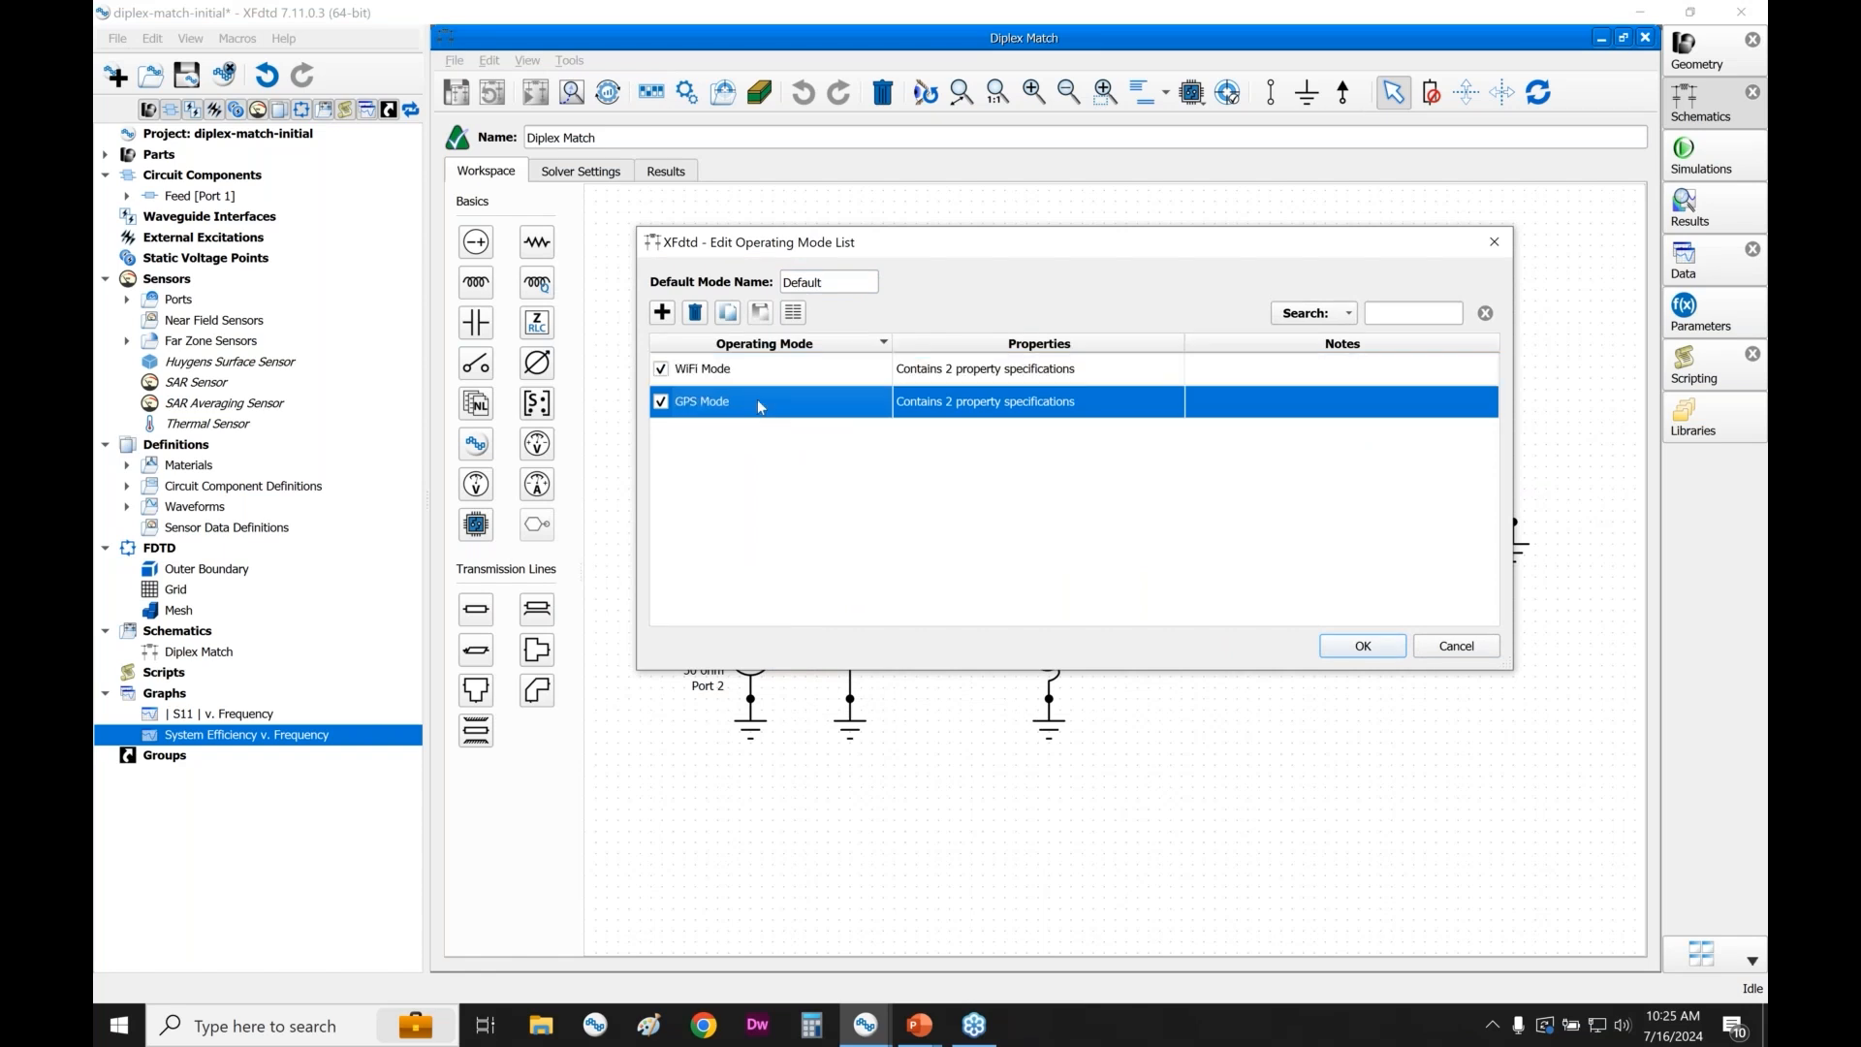
- Compare the WiFi Port and GPS Port SourceActive properties for each operating mode in the detailed info, and leave the mode list without changes
click(793, 312)
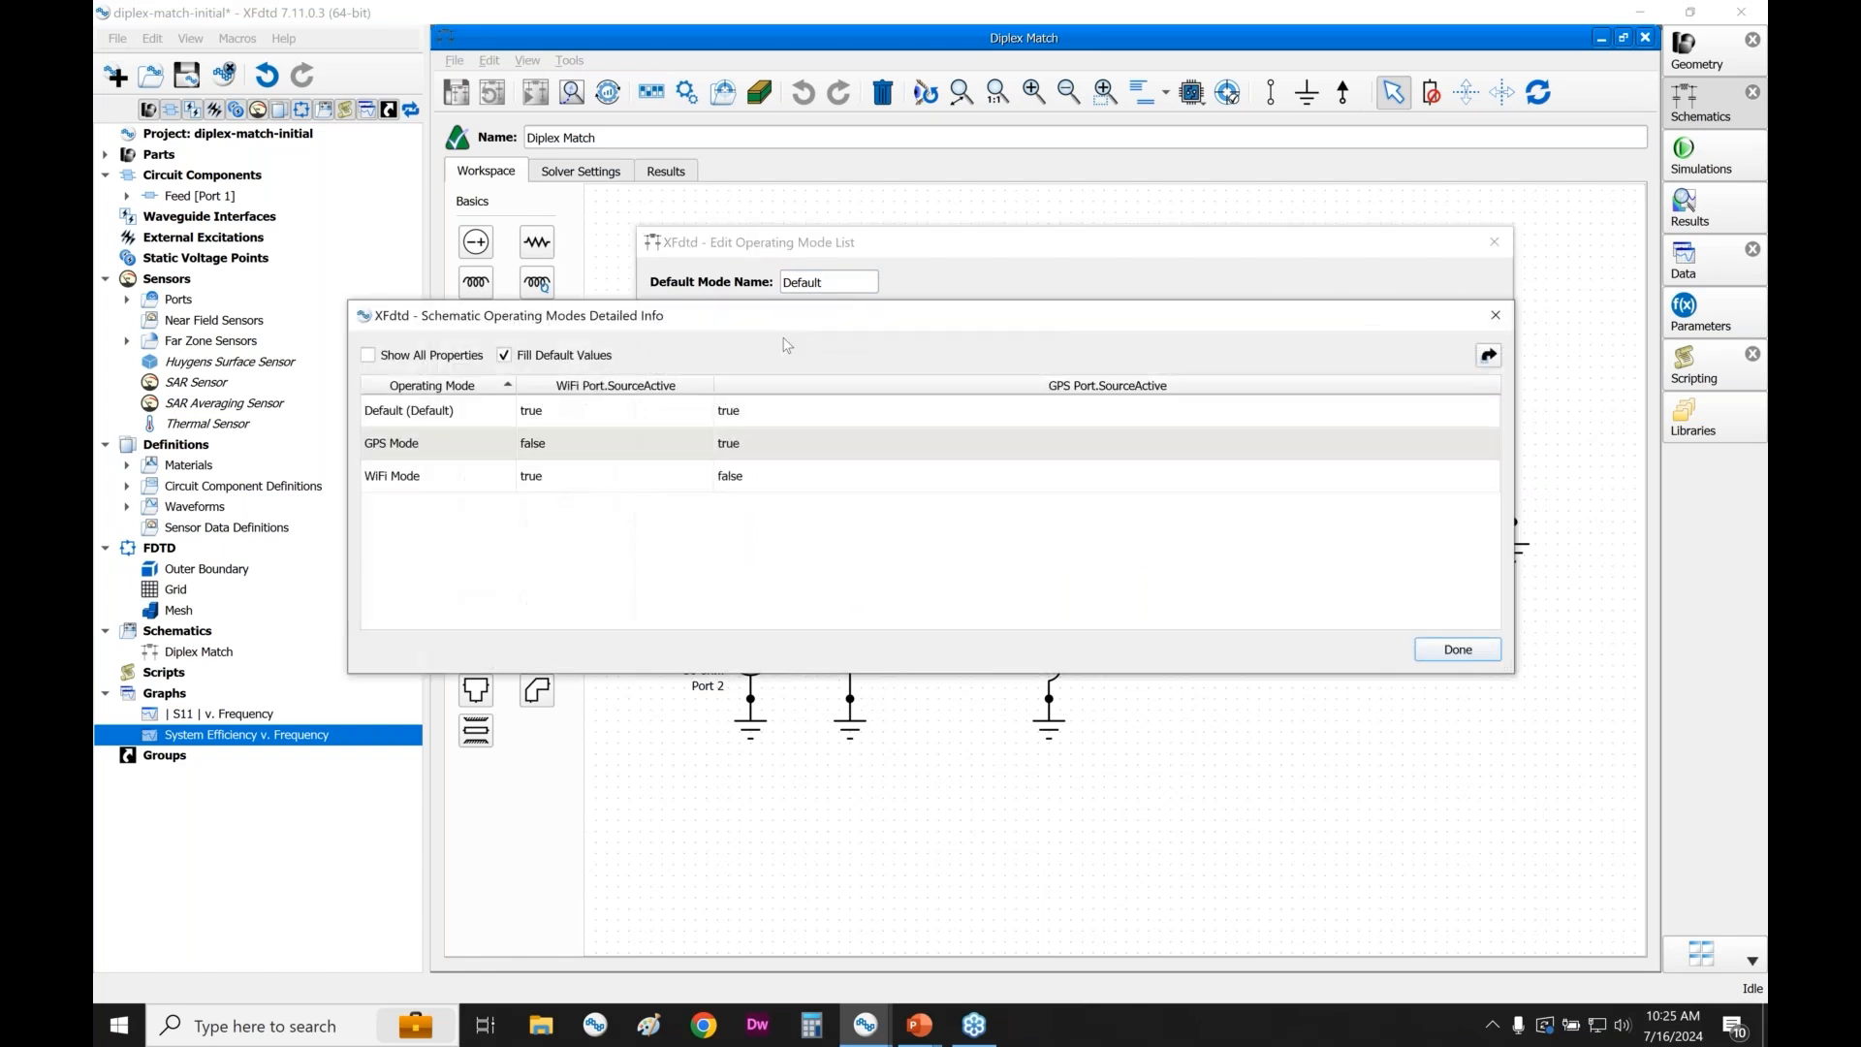
drag(739, 314, 723, 336)
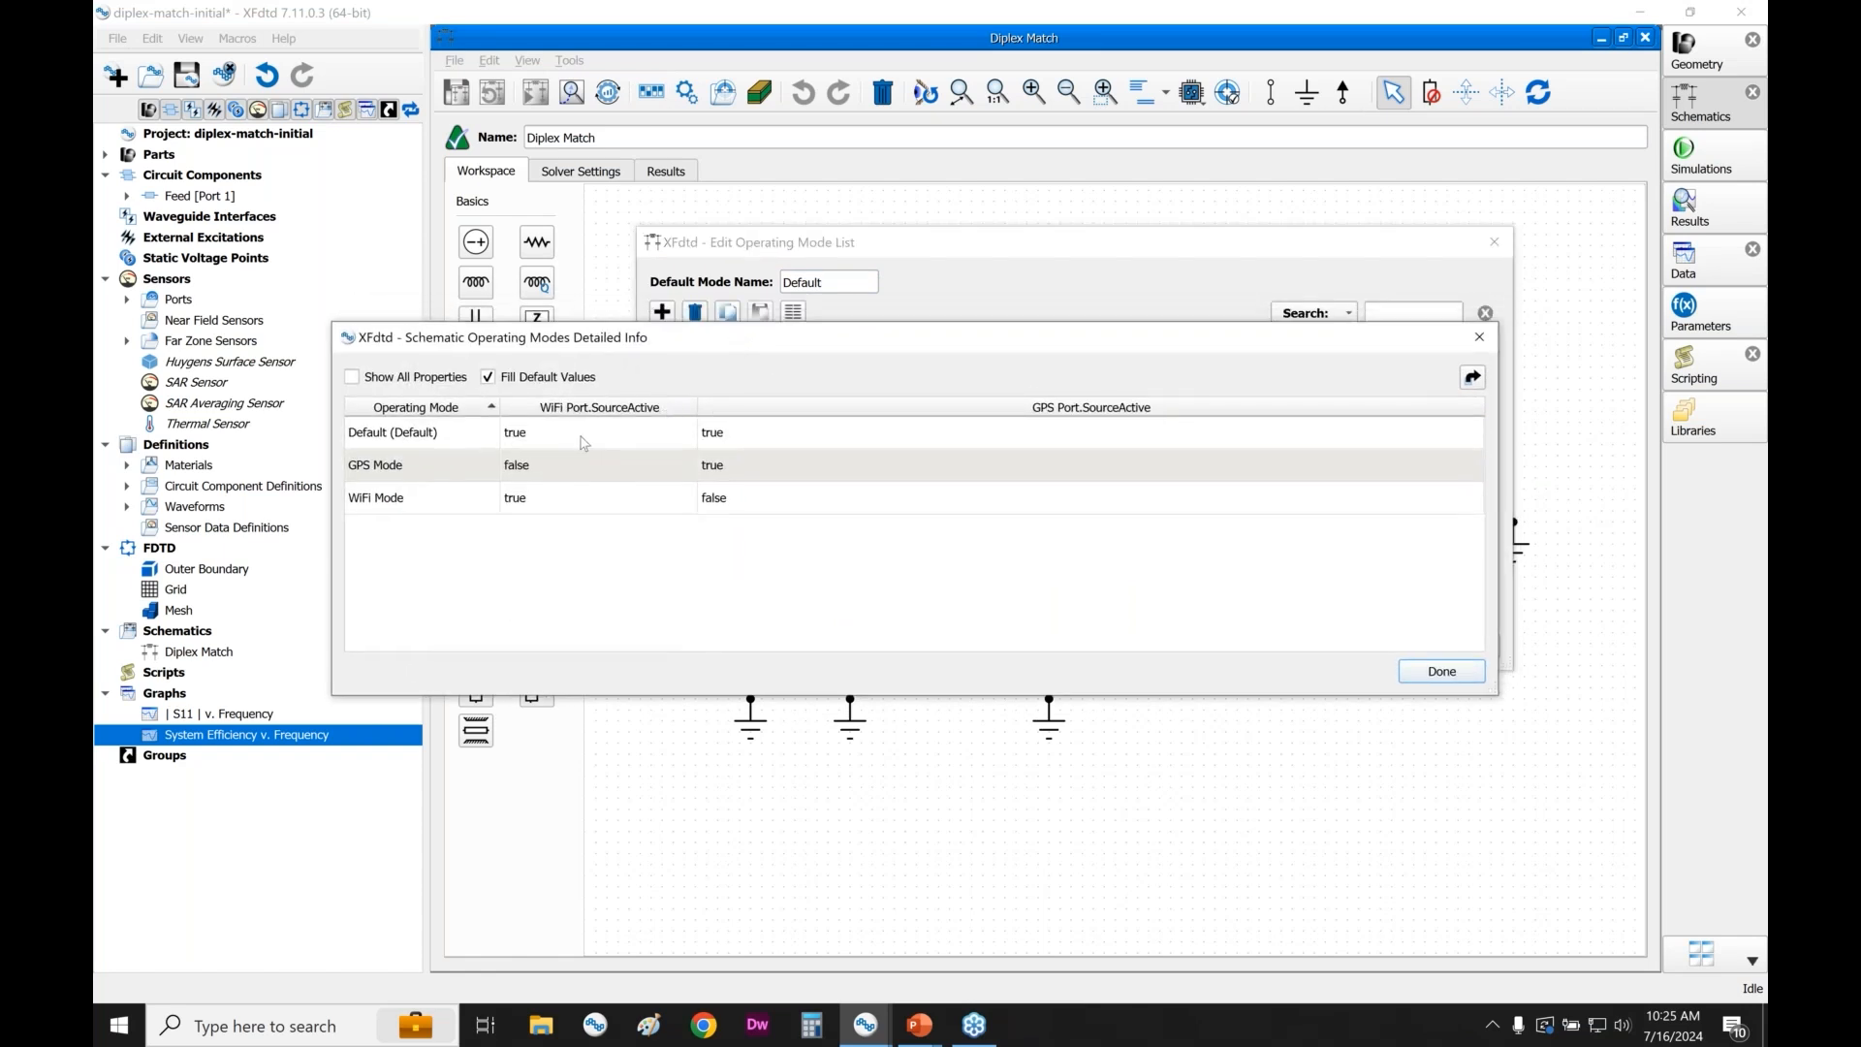
click(524, 467)
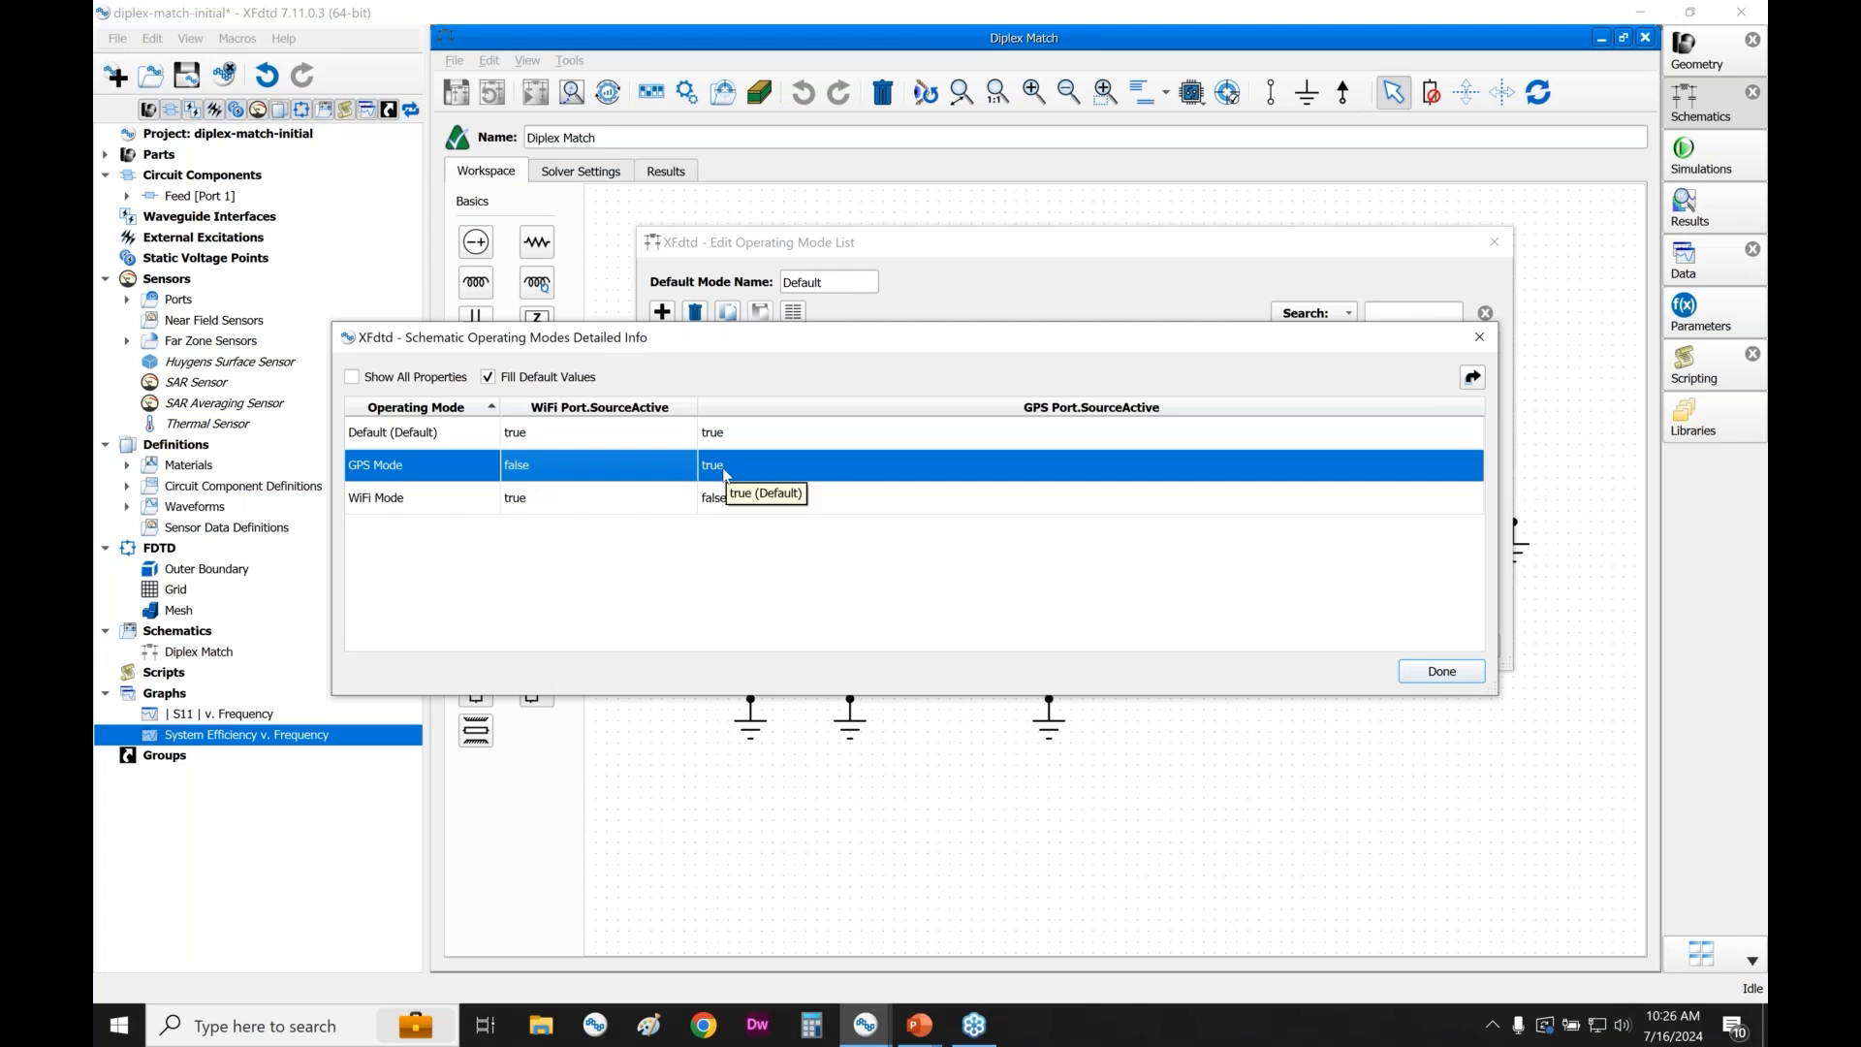
click(617, 504)
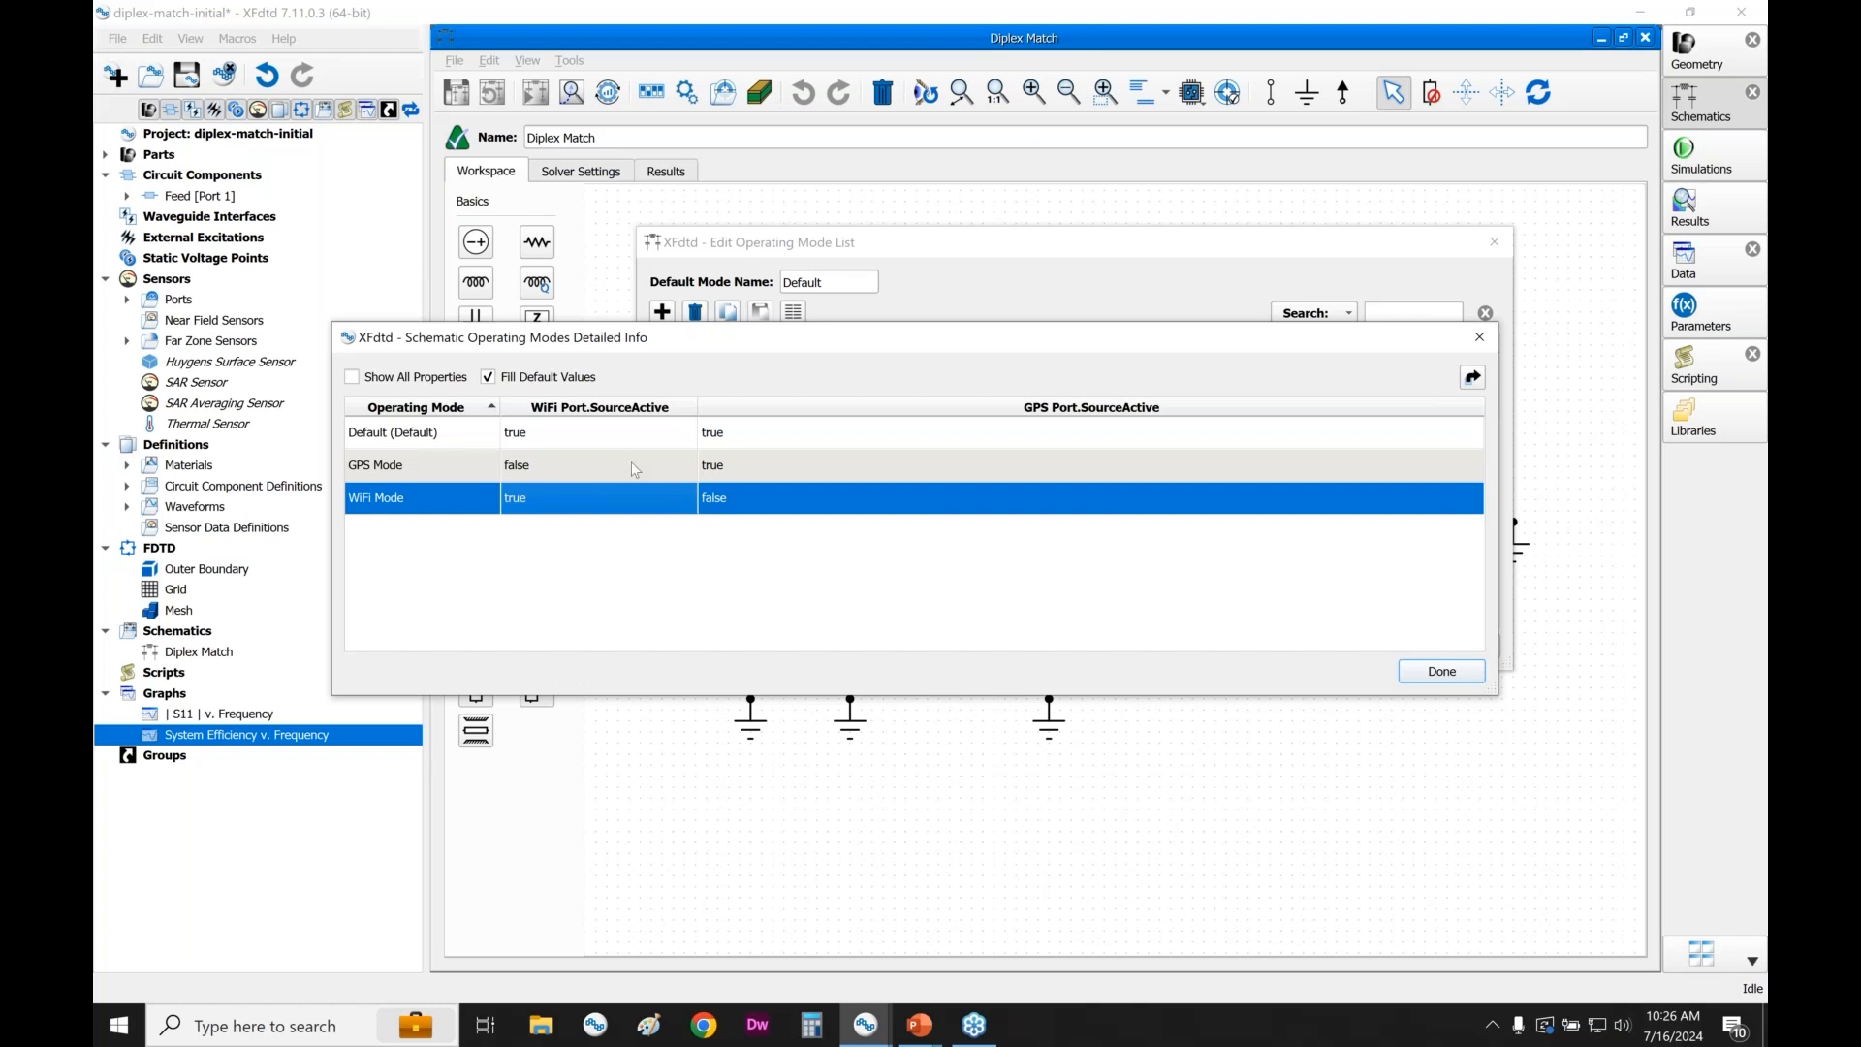
click(1440, 672)
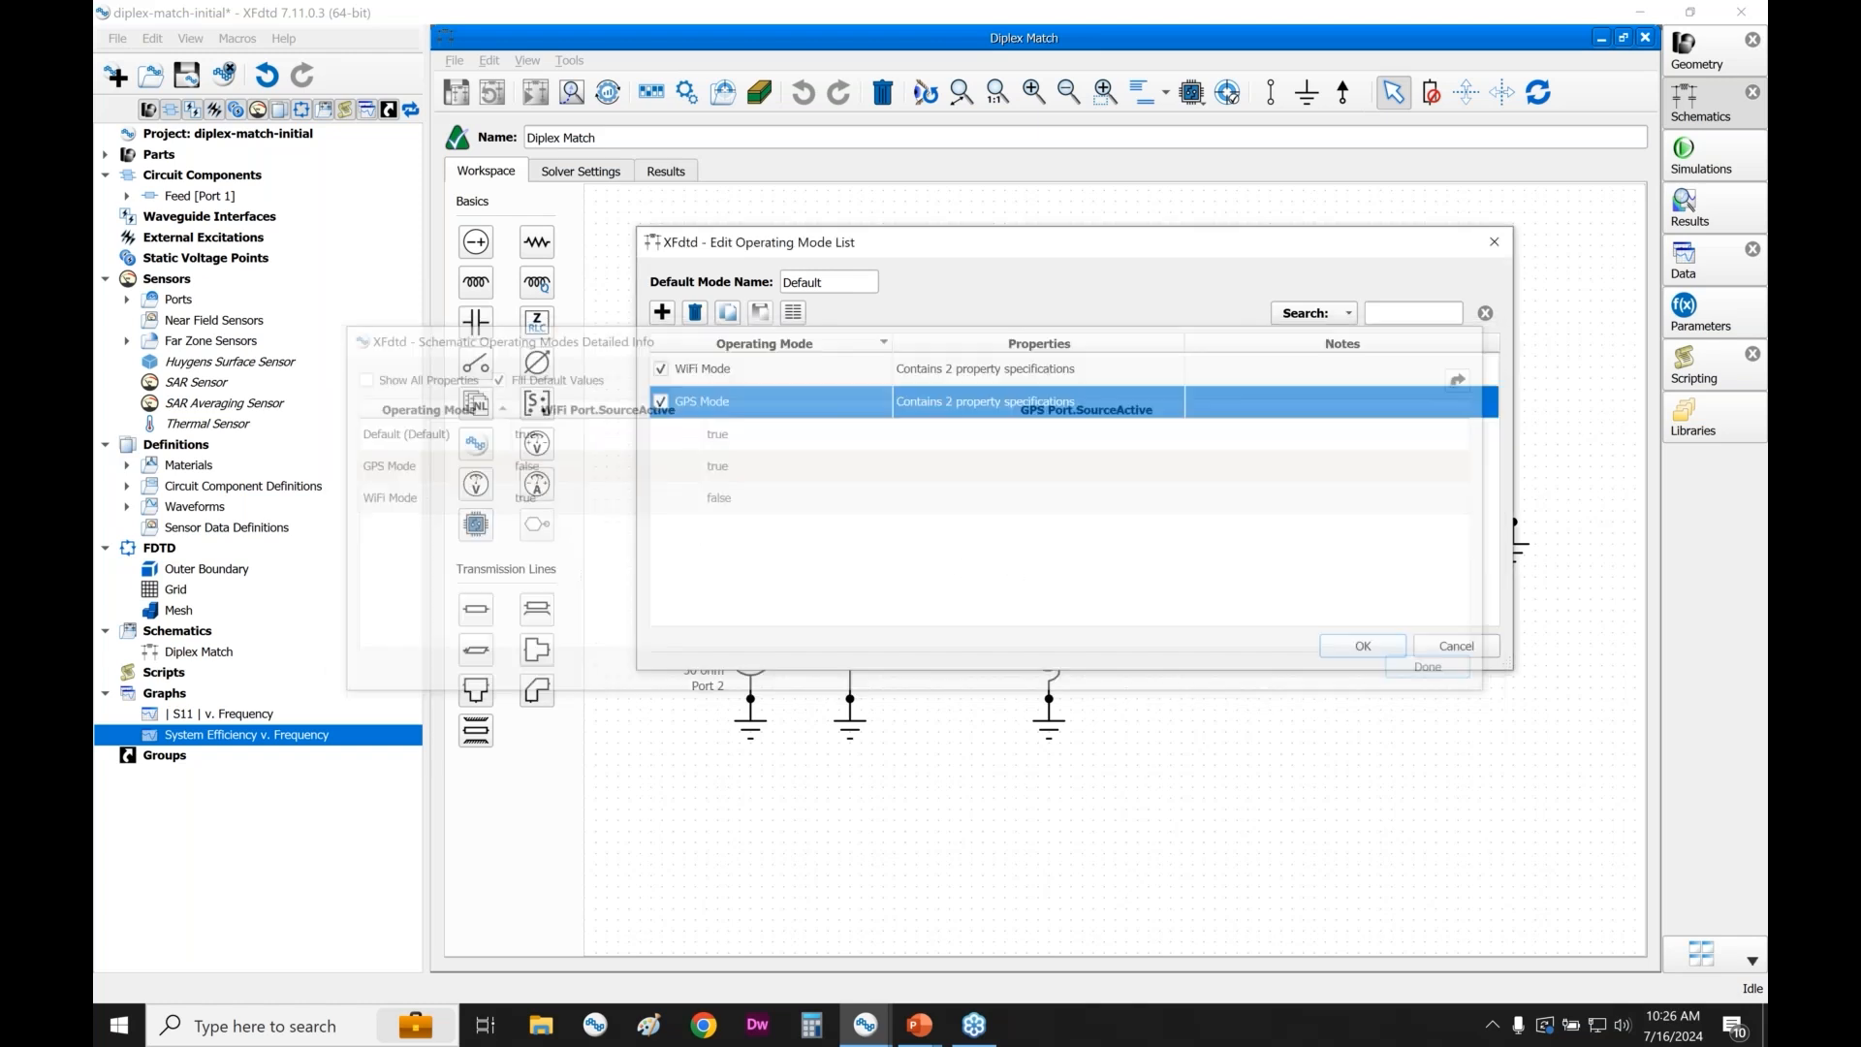
click(1454, 645)
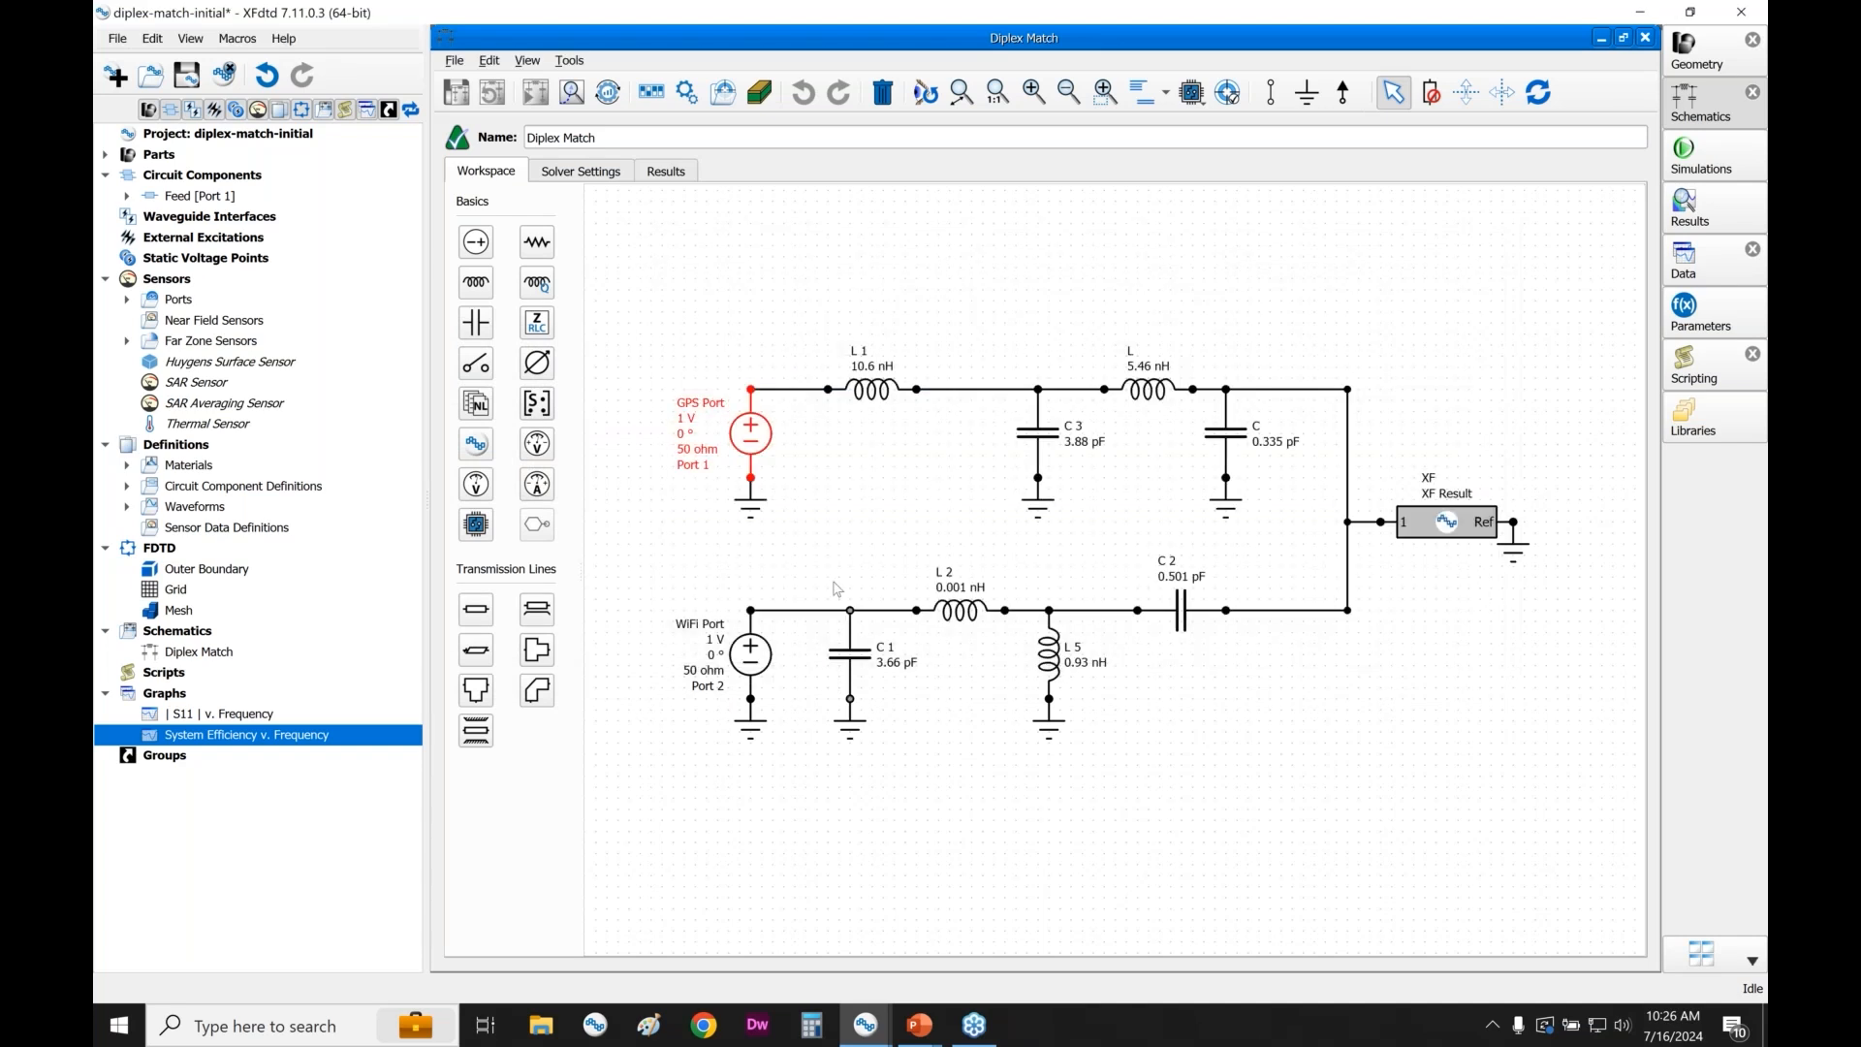
- Filter the schematic results to System Efficiency in GPS Mode and WiFi Mode, select the WiFi Sys Eff and GPS Sys Eff results, and return to the workspace
click(657, 175)
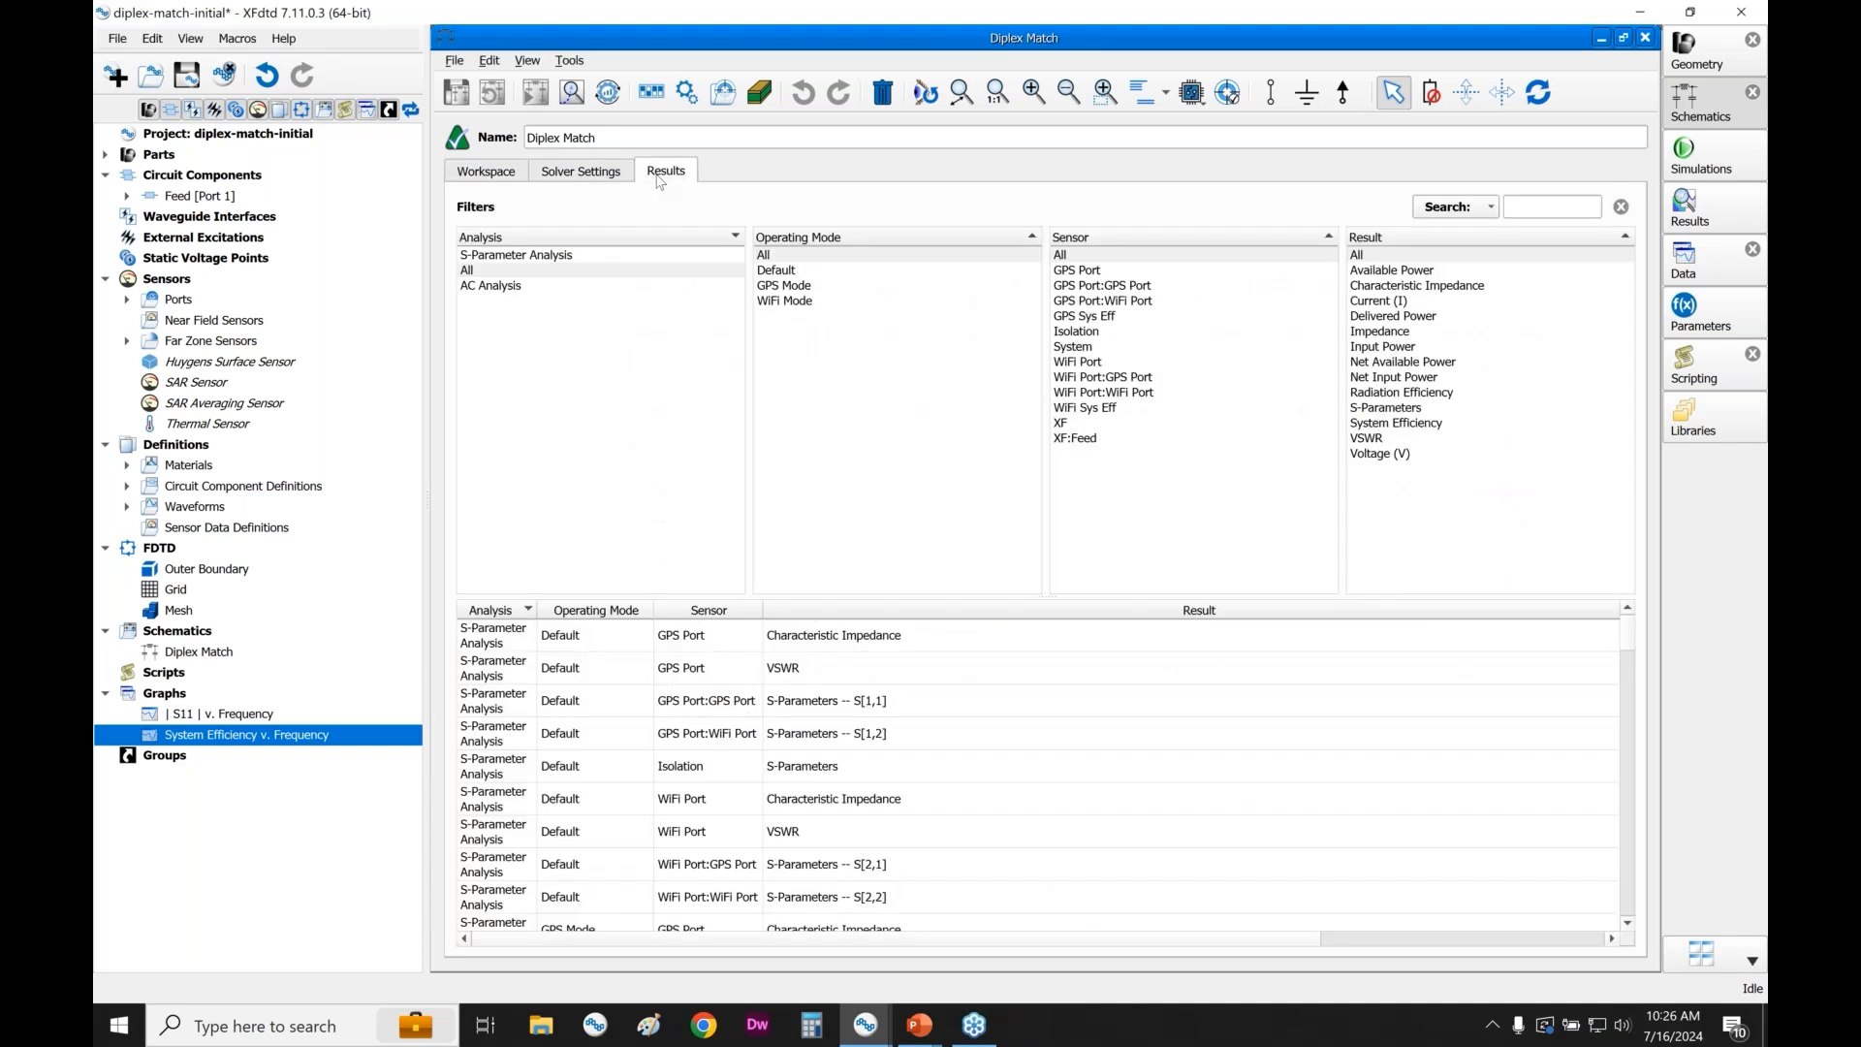
click(801, 289)
ctrl+click(801, 300)
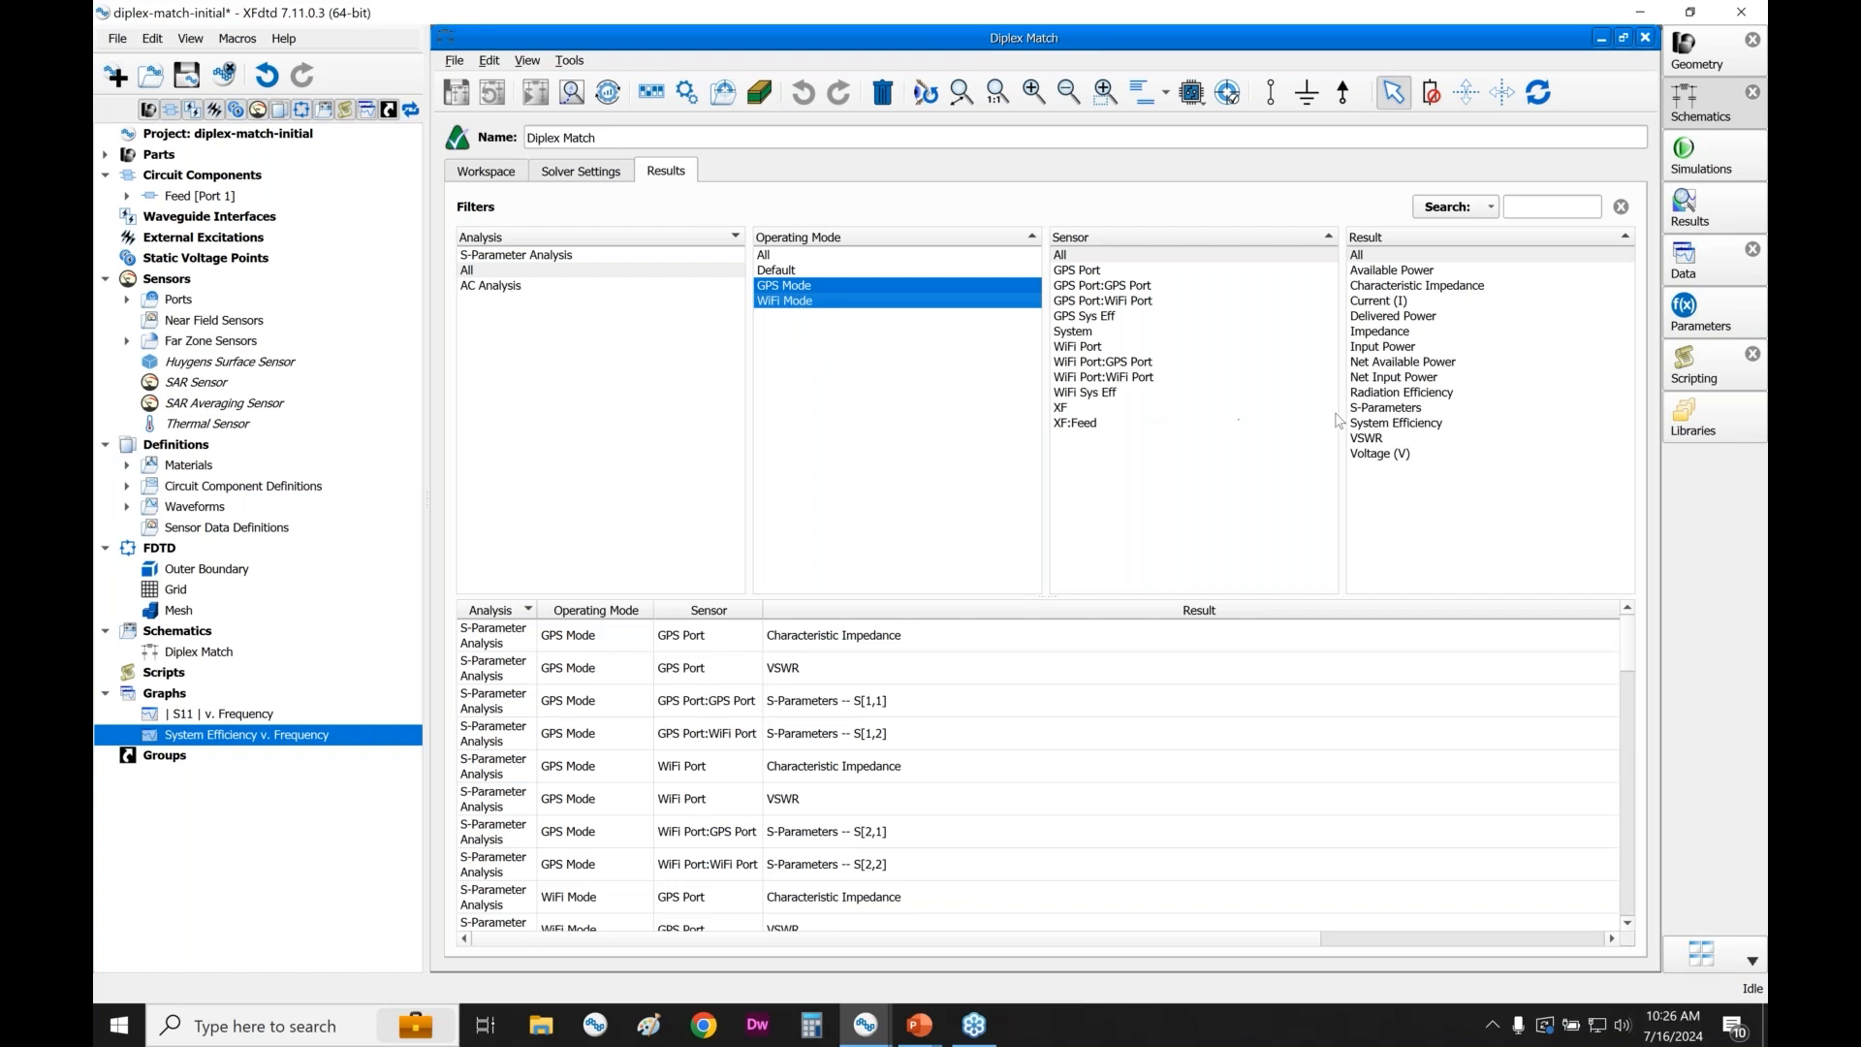
click(1399, 425)
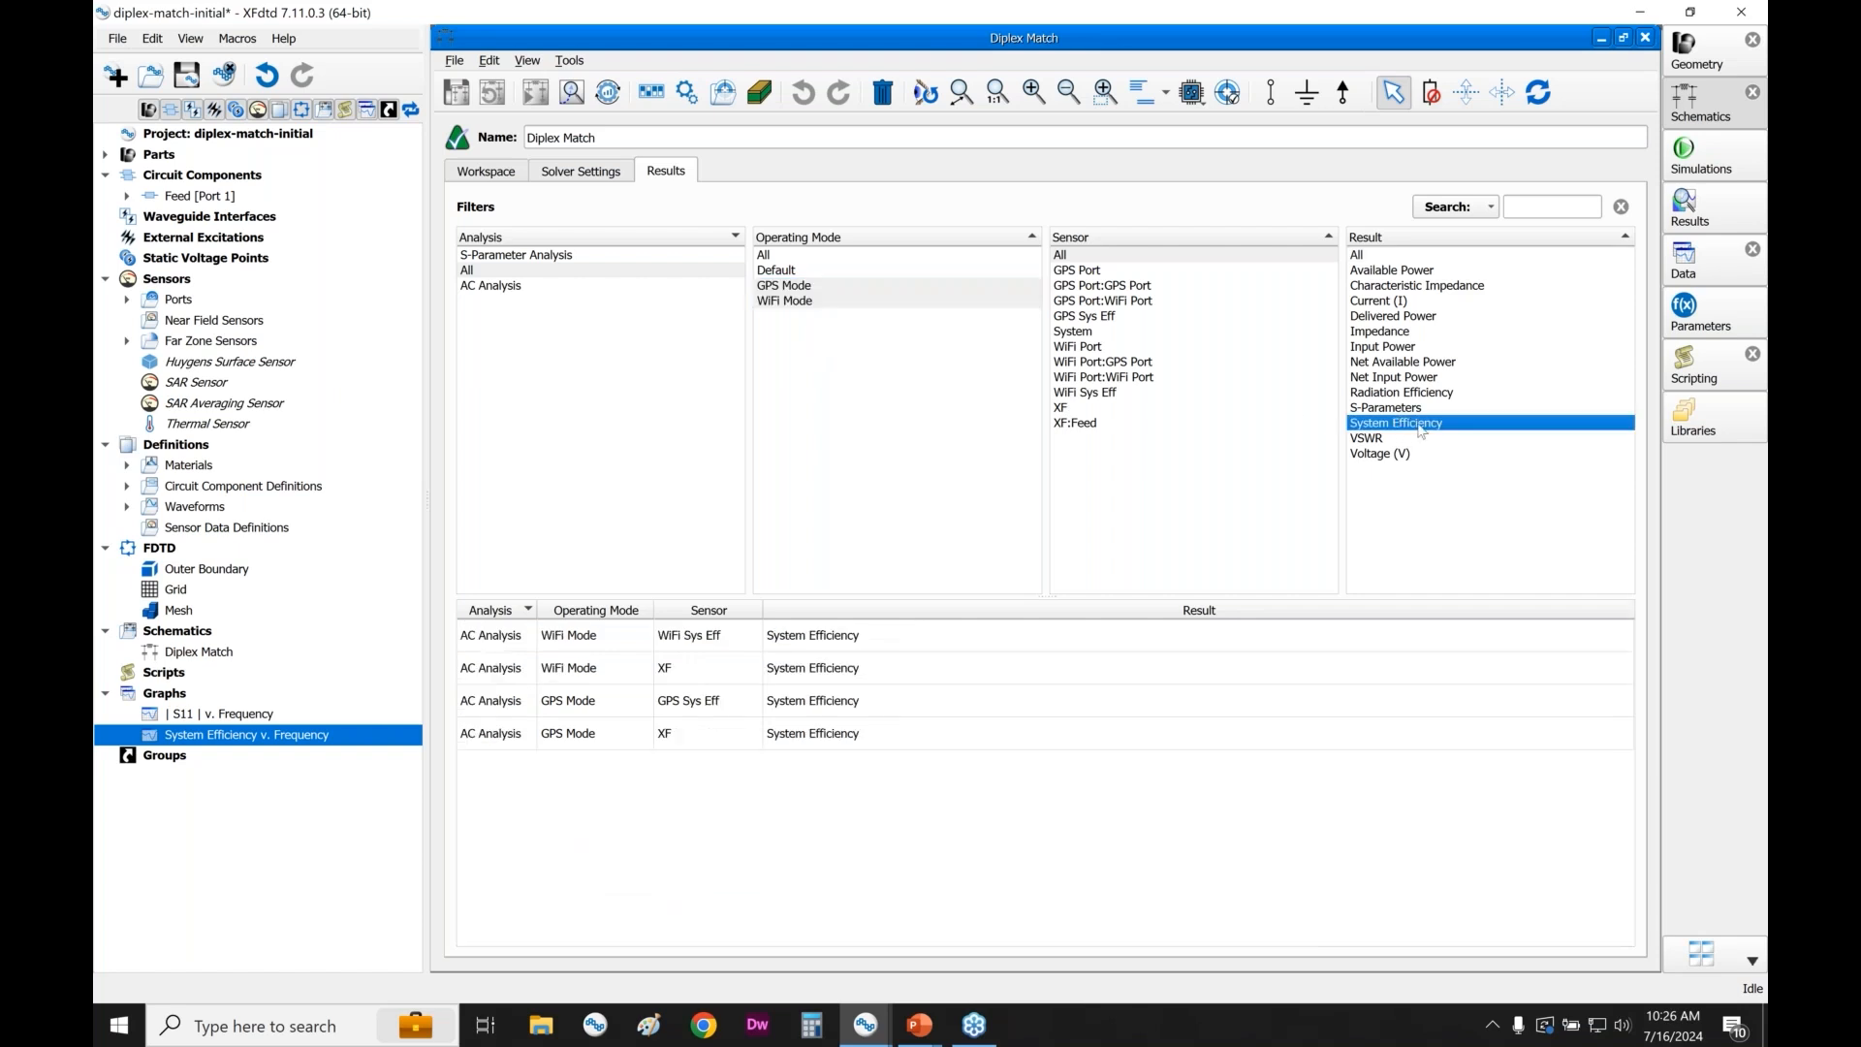
click(735, 638)
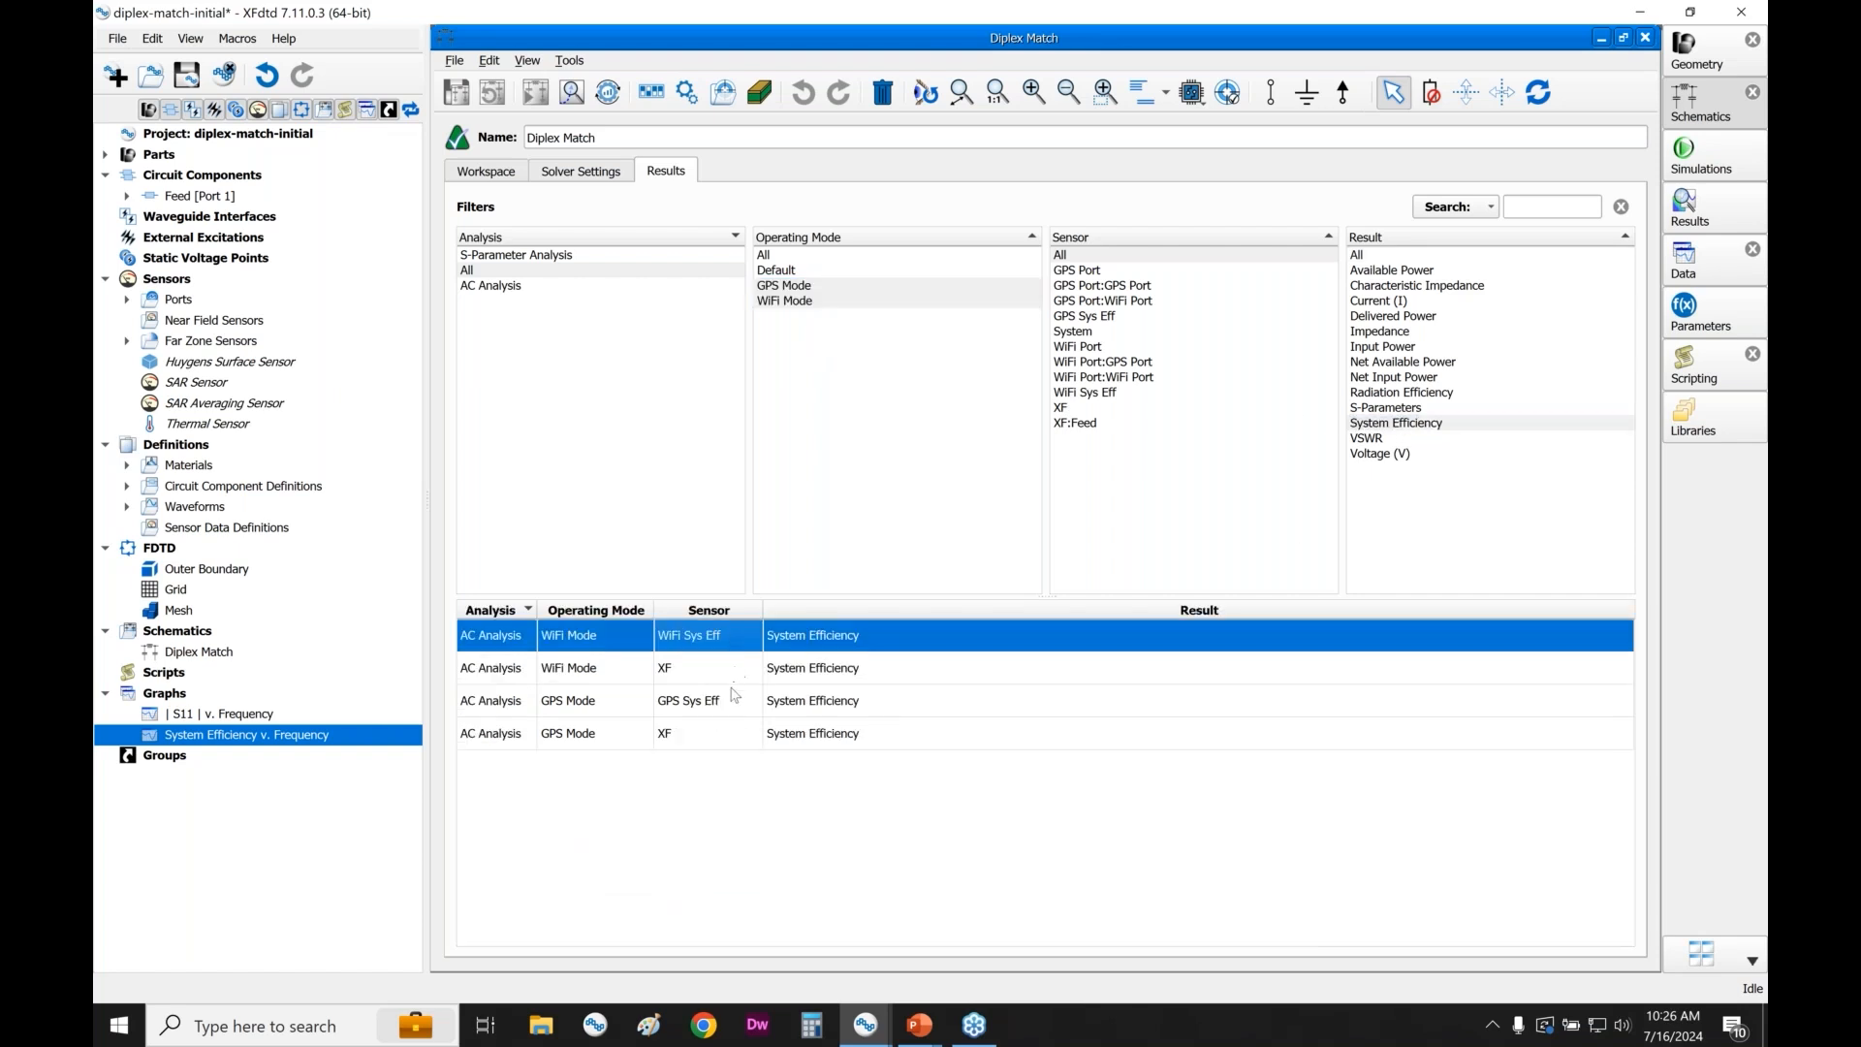
ctrl+click(736, 700)
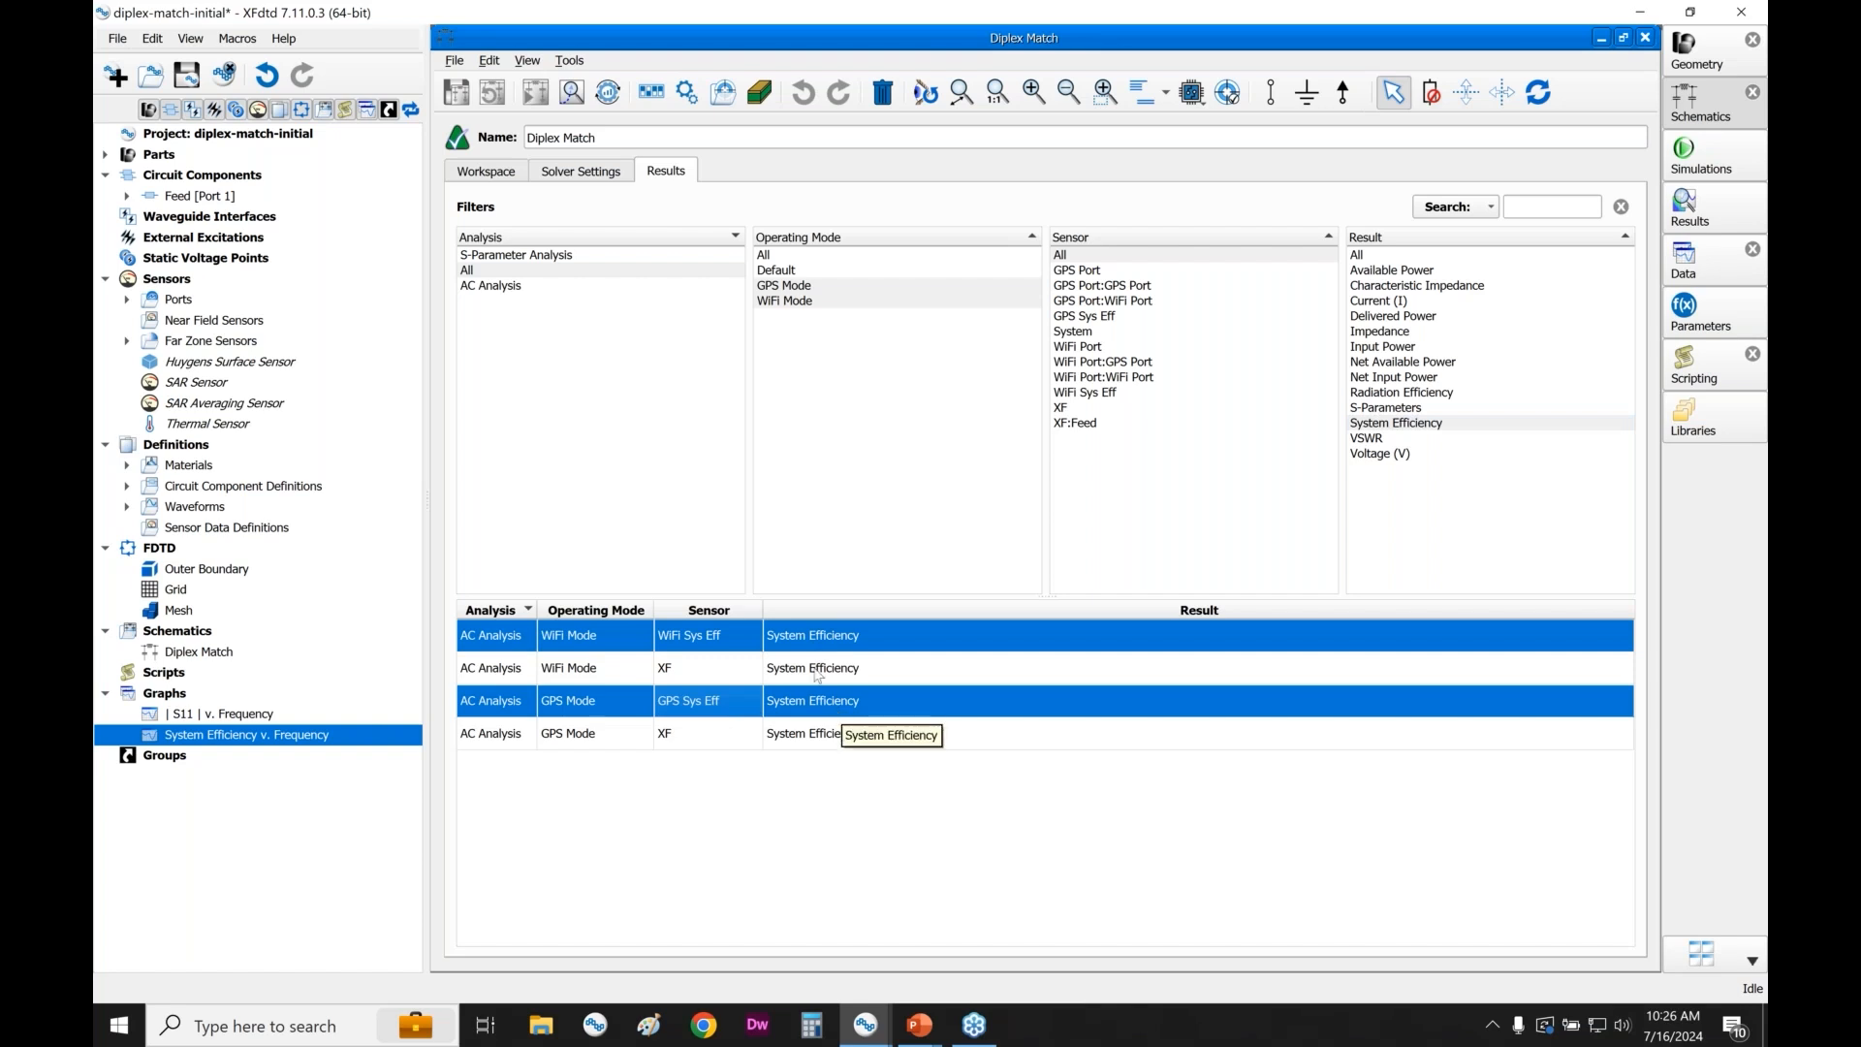
click(502, 172)
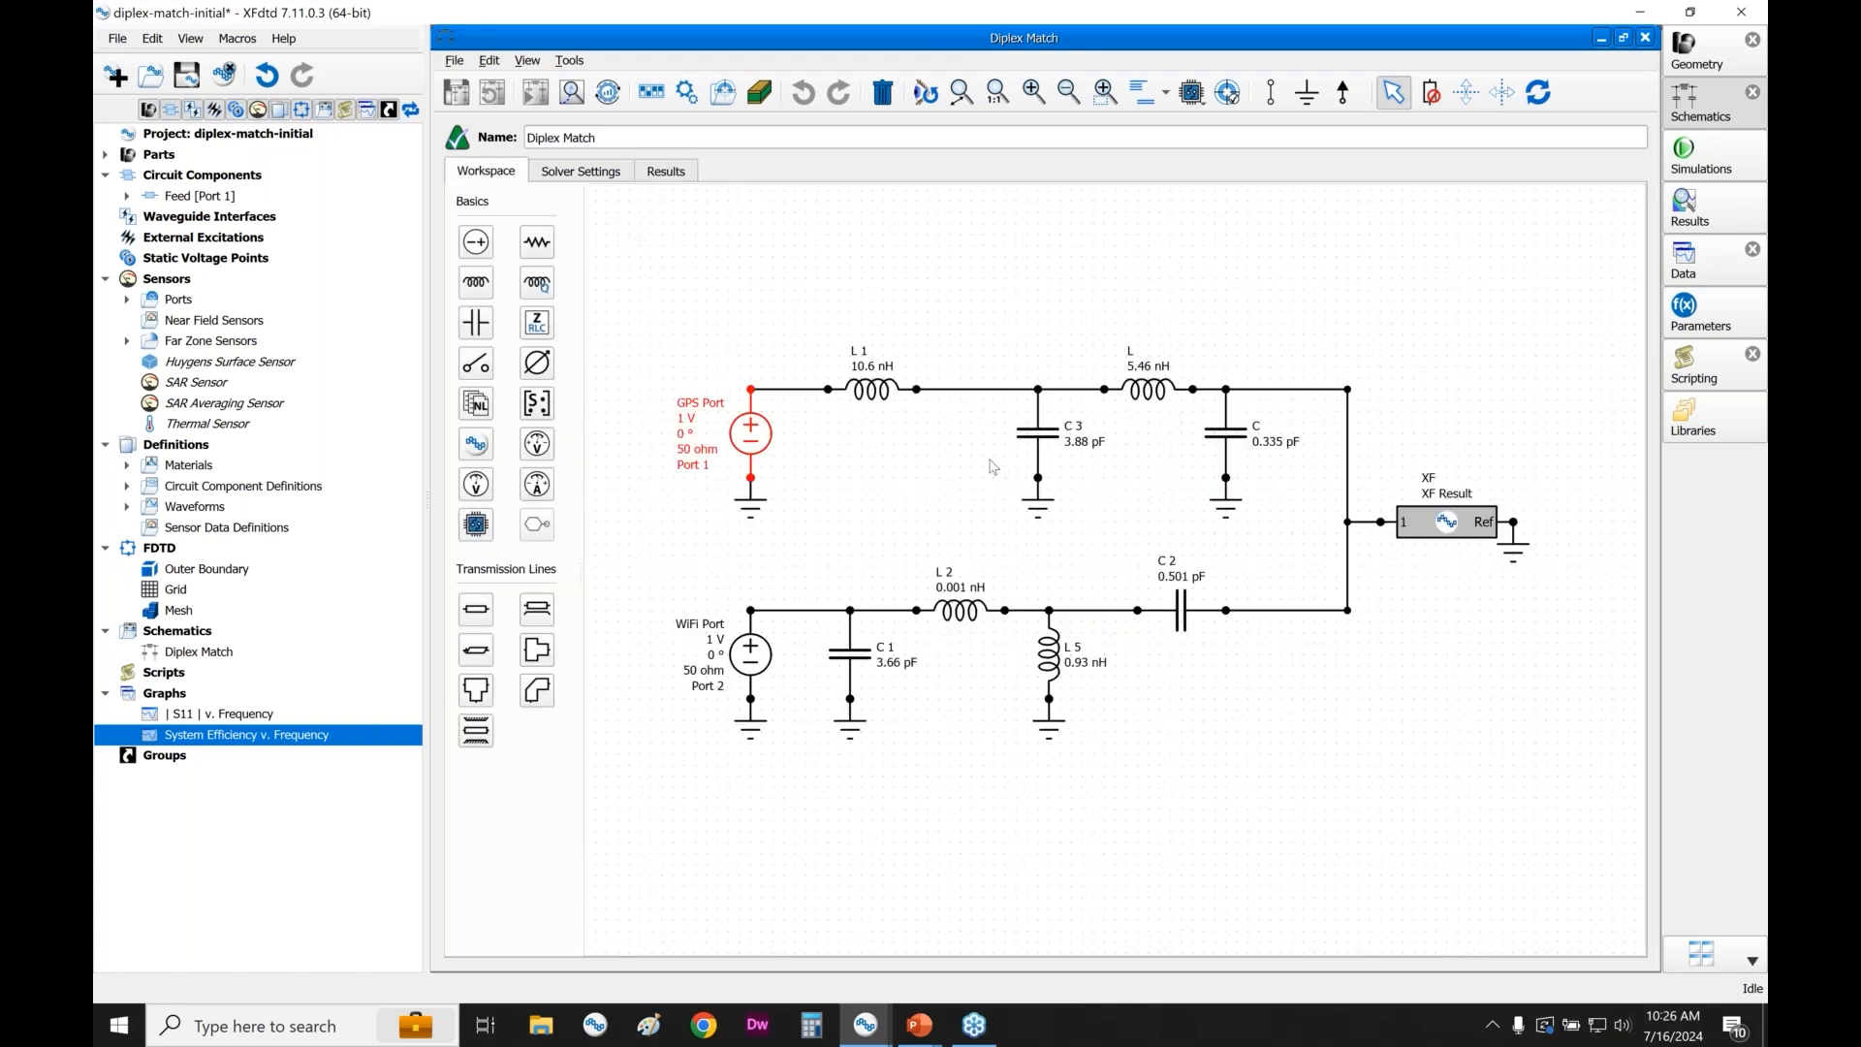
click(885, 392)
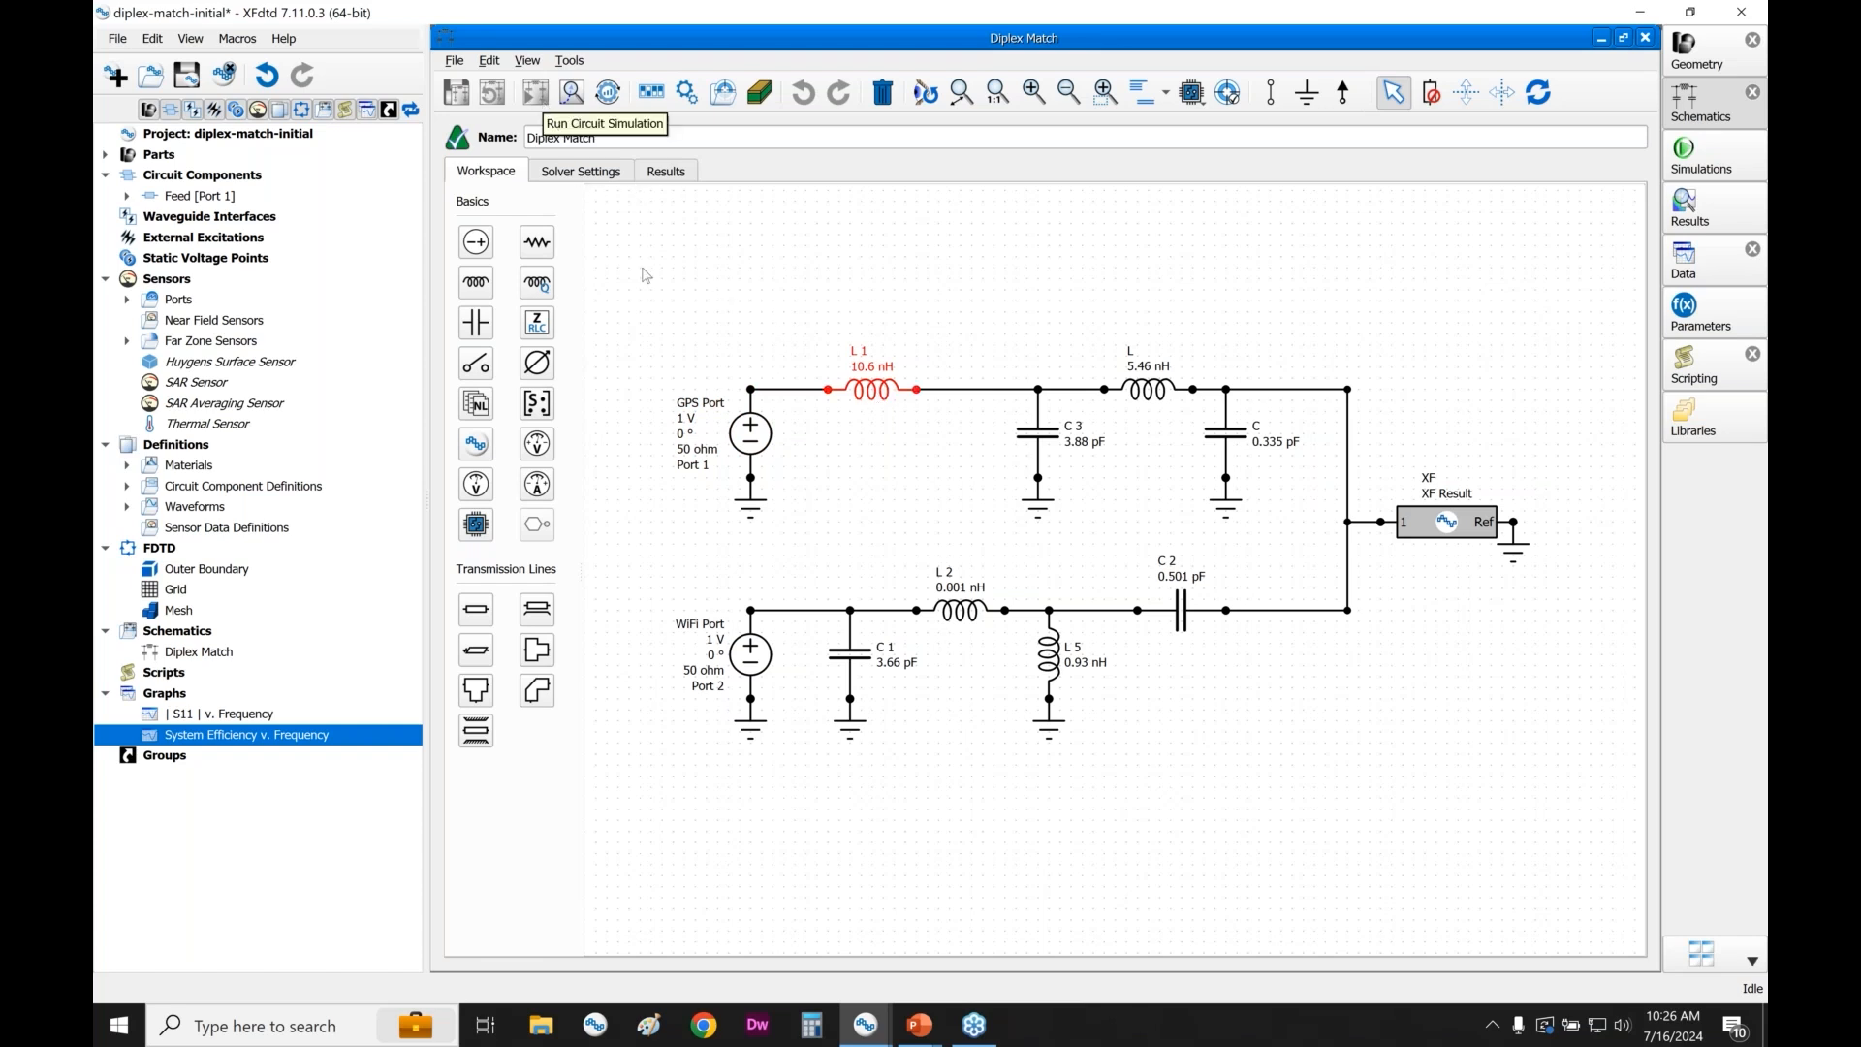
click(699, 282)
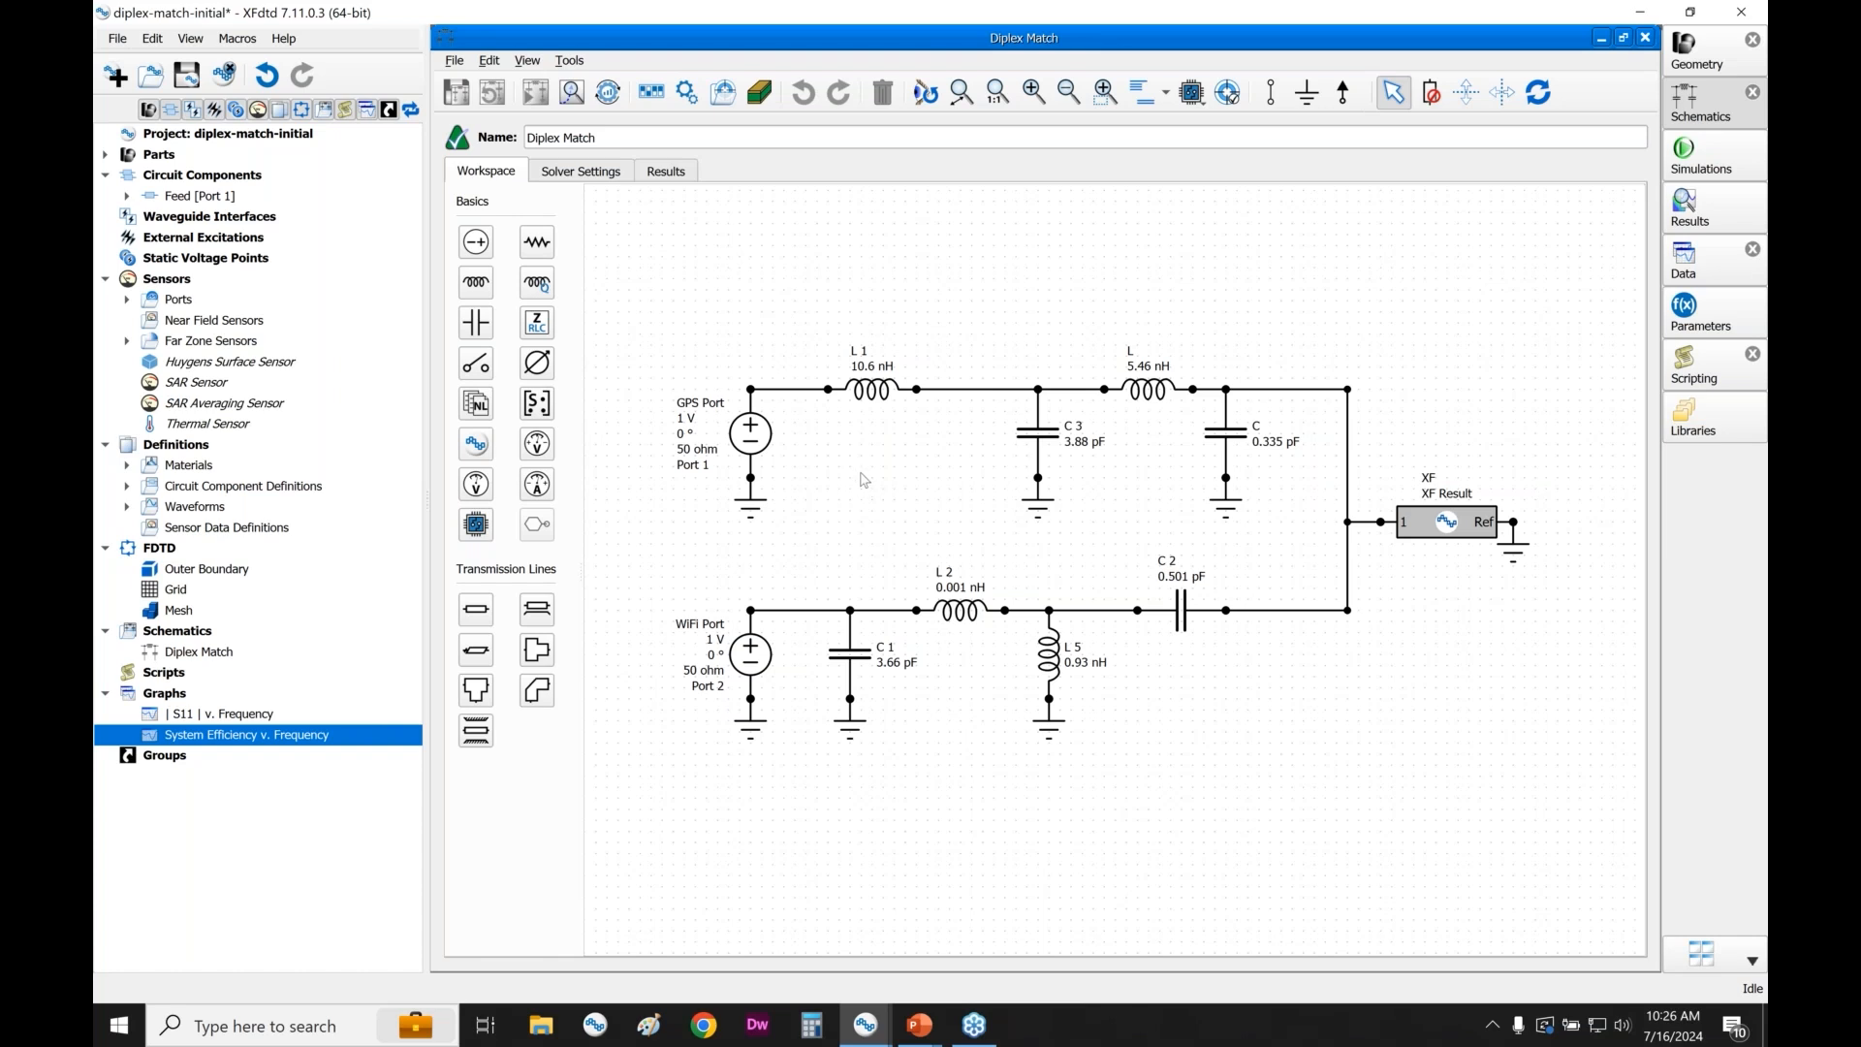
- Review the WiFi Sys Eff, GPS Sys Eff and Isolation design goals, and cancel without editing them
click(724, 94)
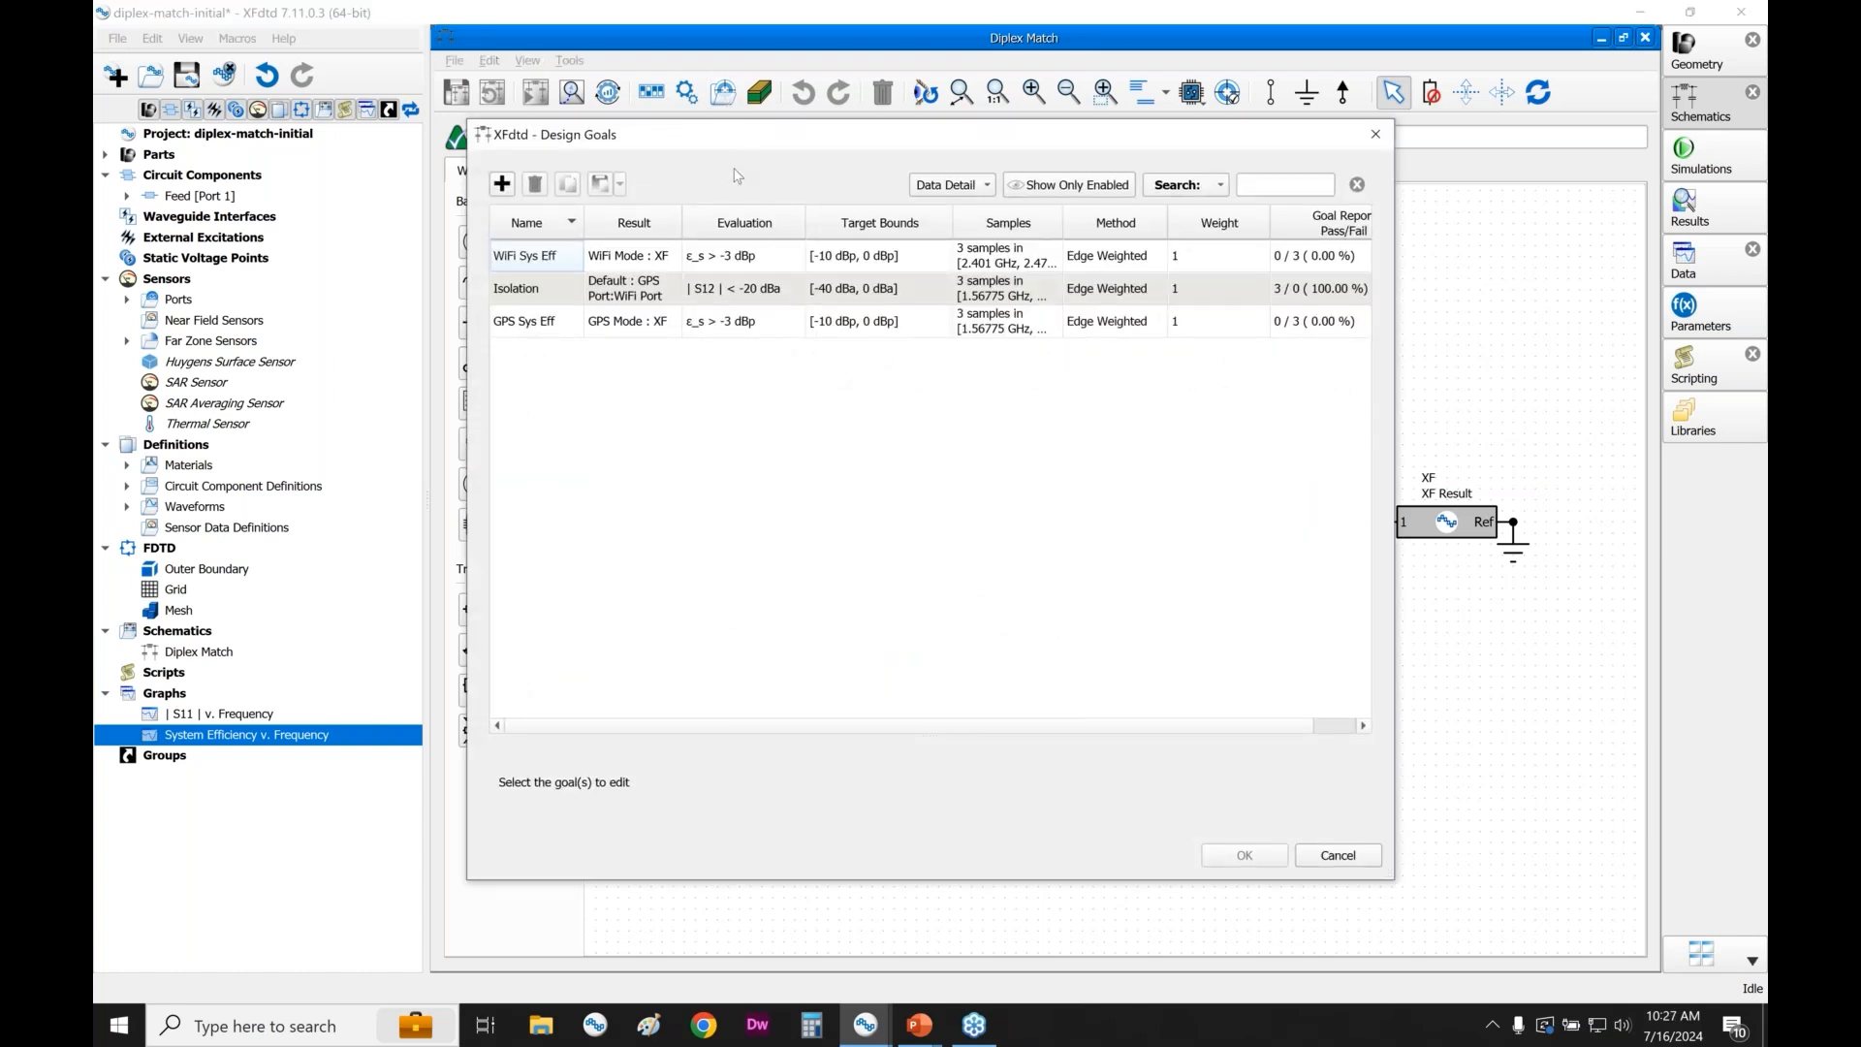
click(558, 256)
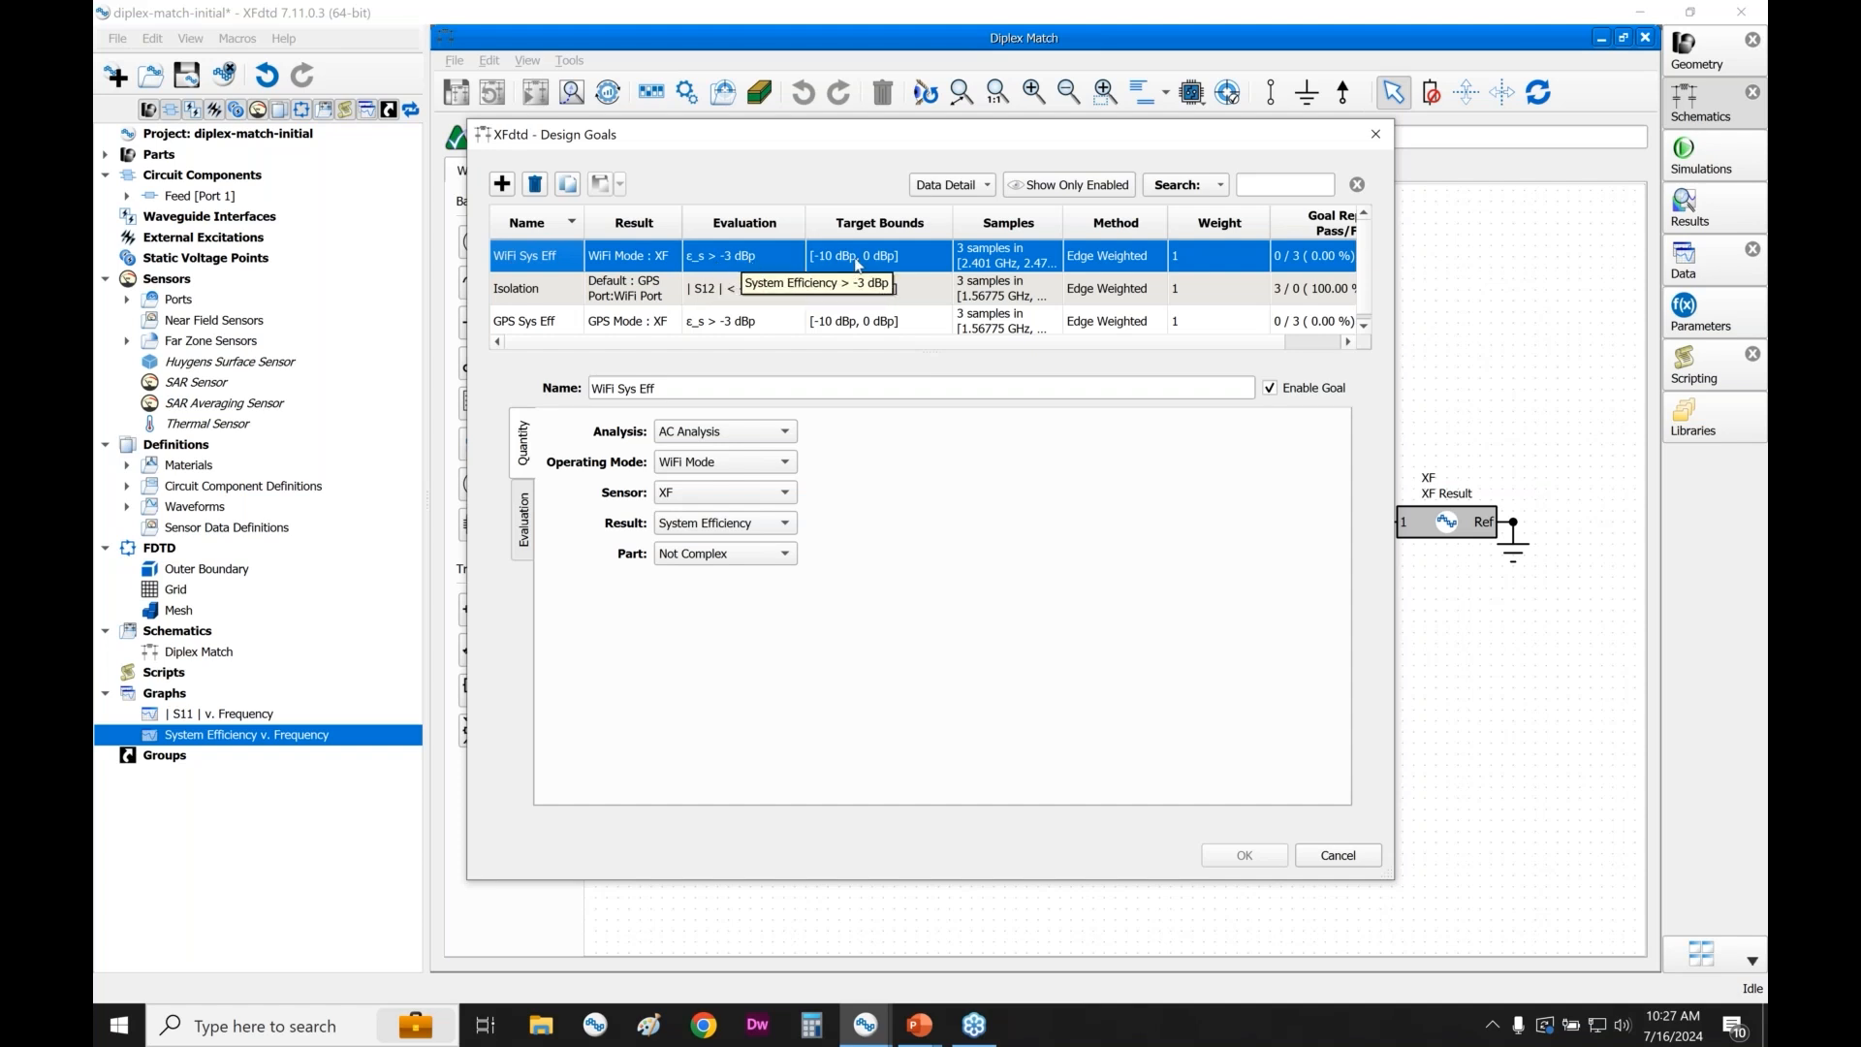
click(555, 328)
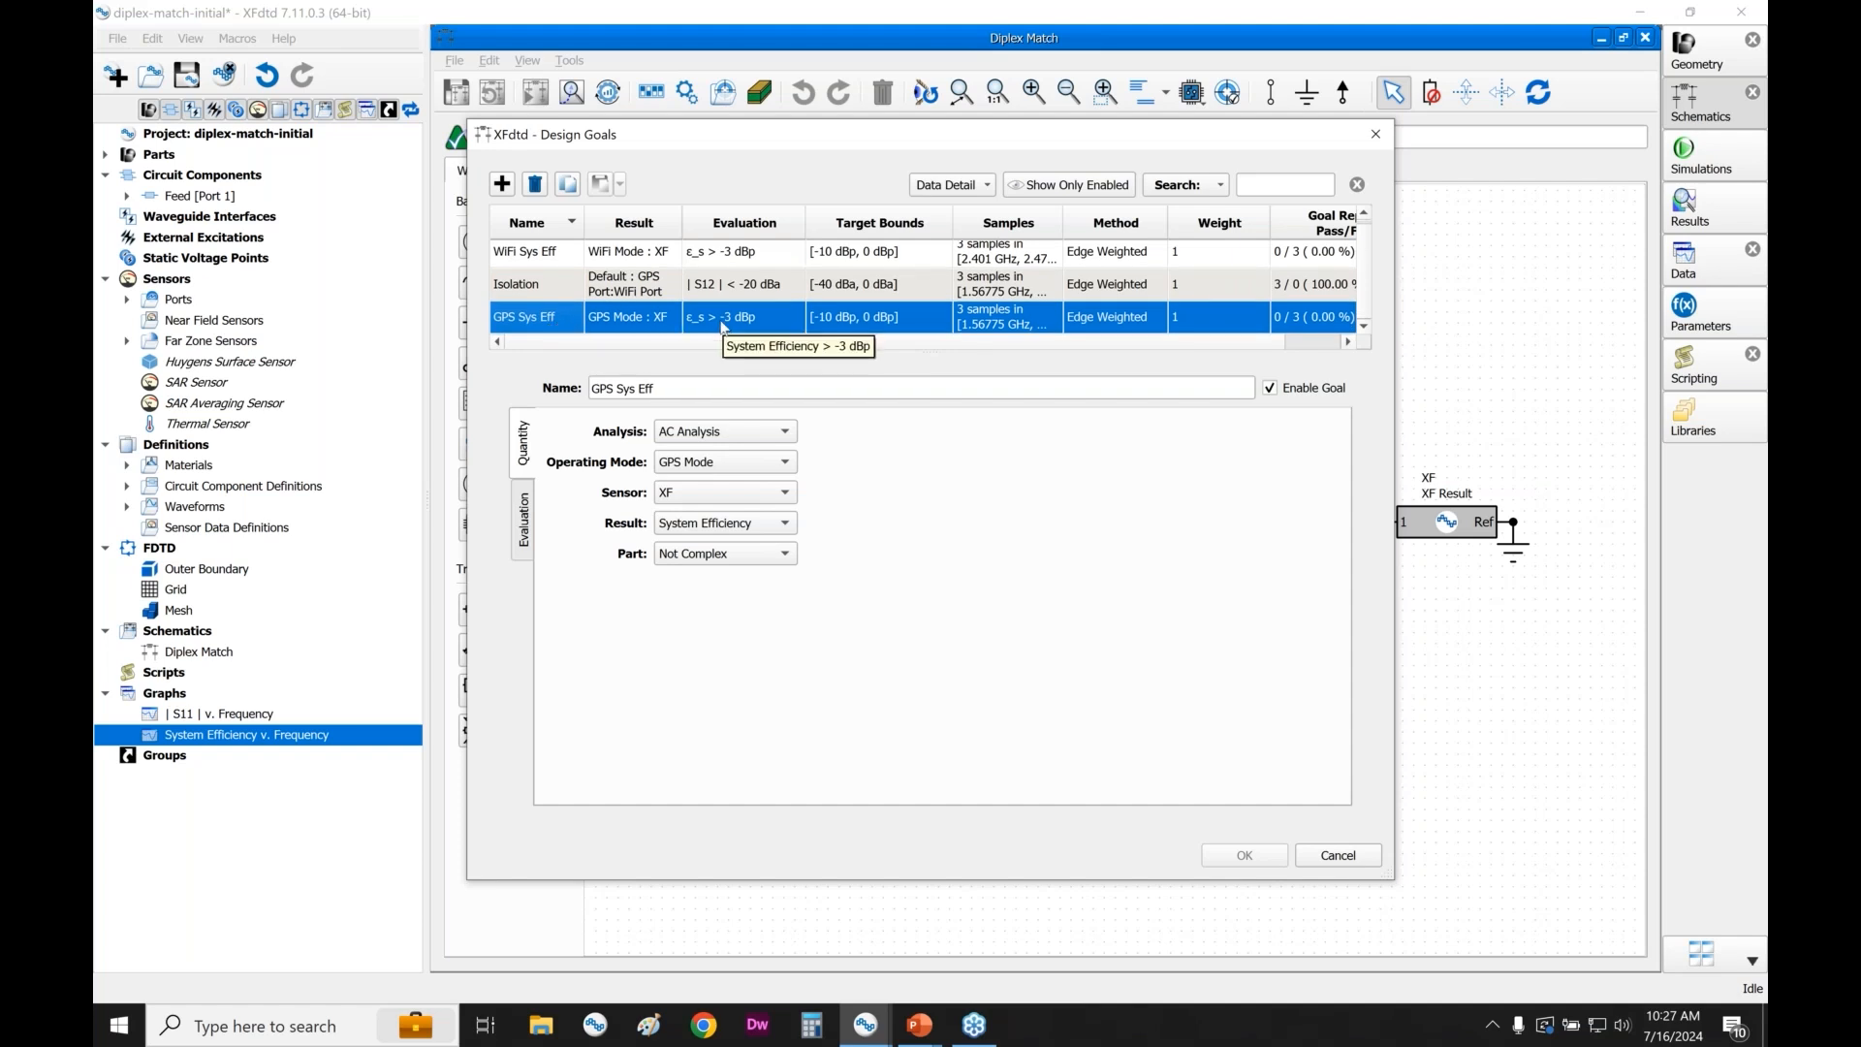
click(570, 301)
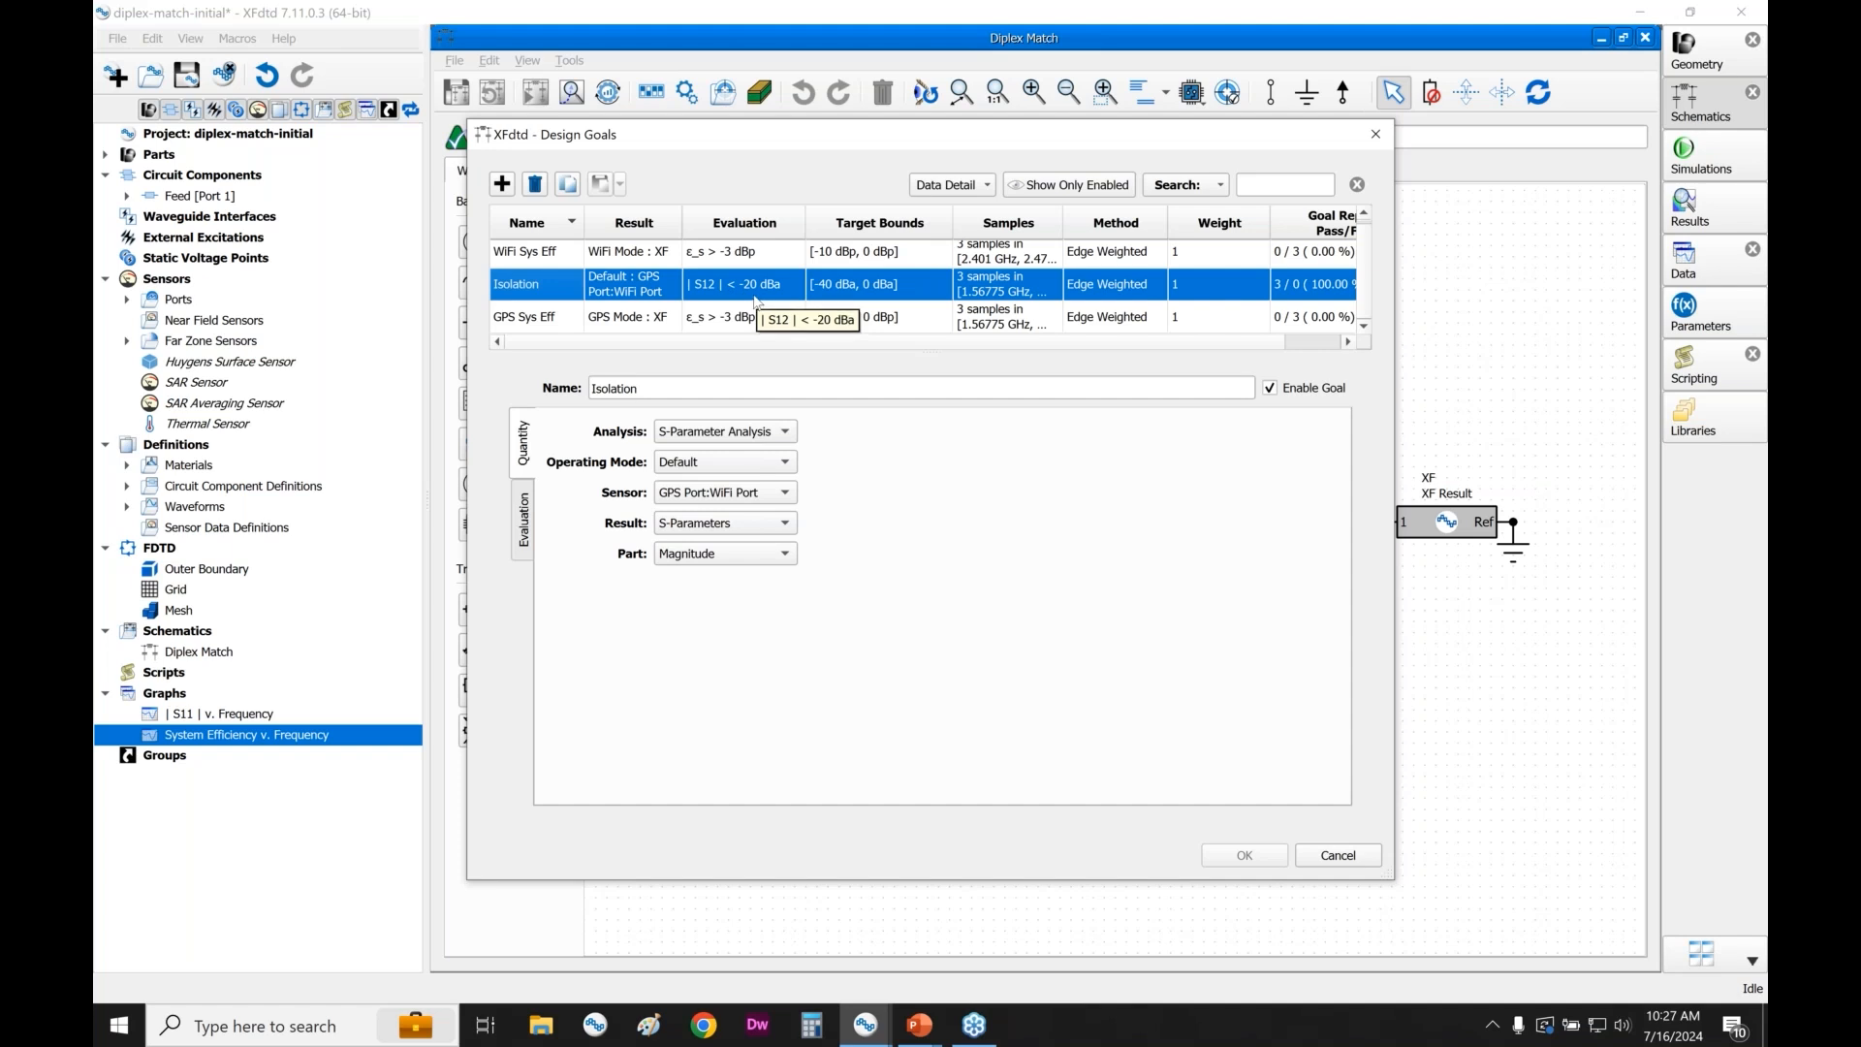
click(1336, 855)
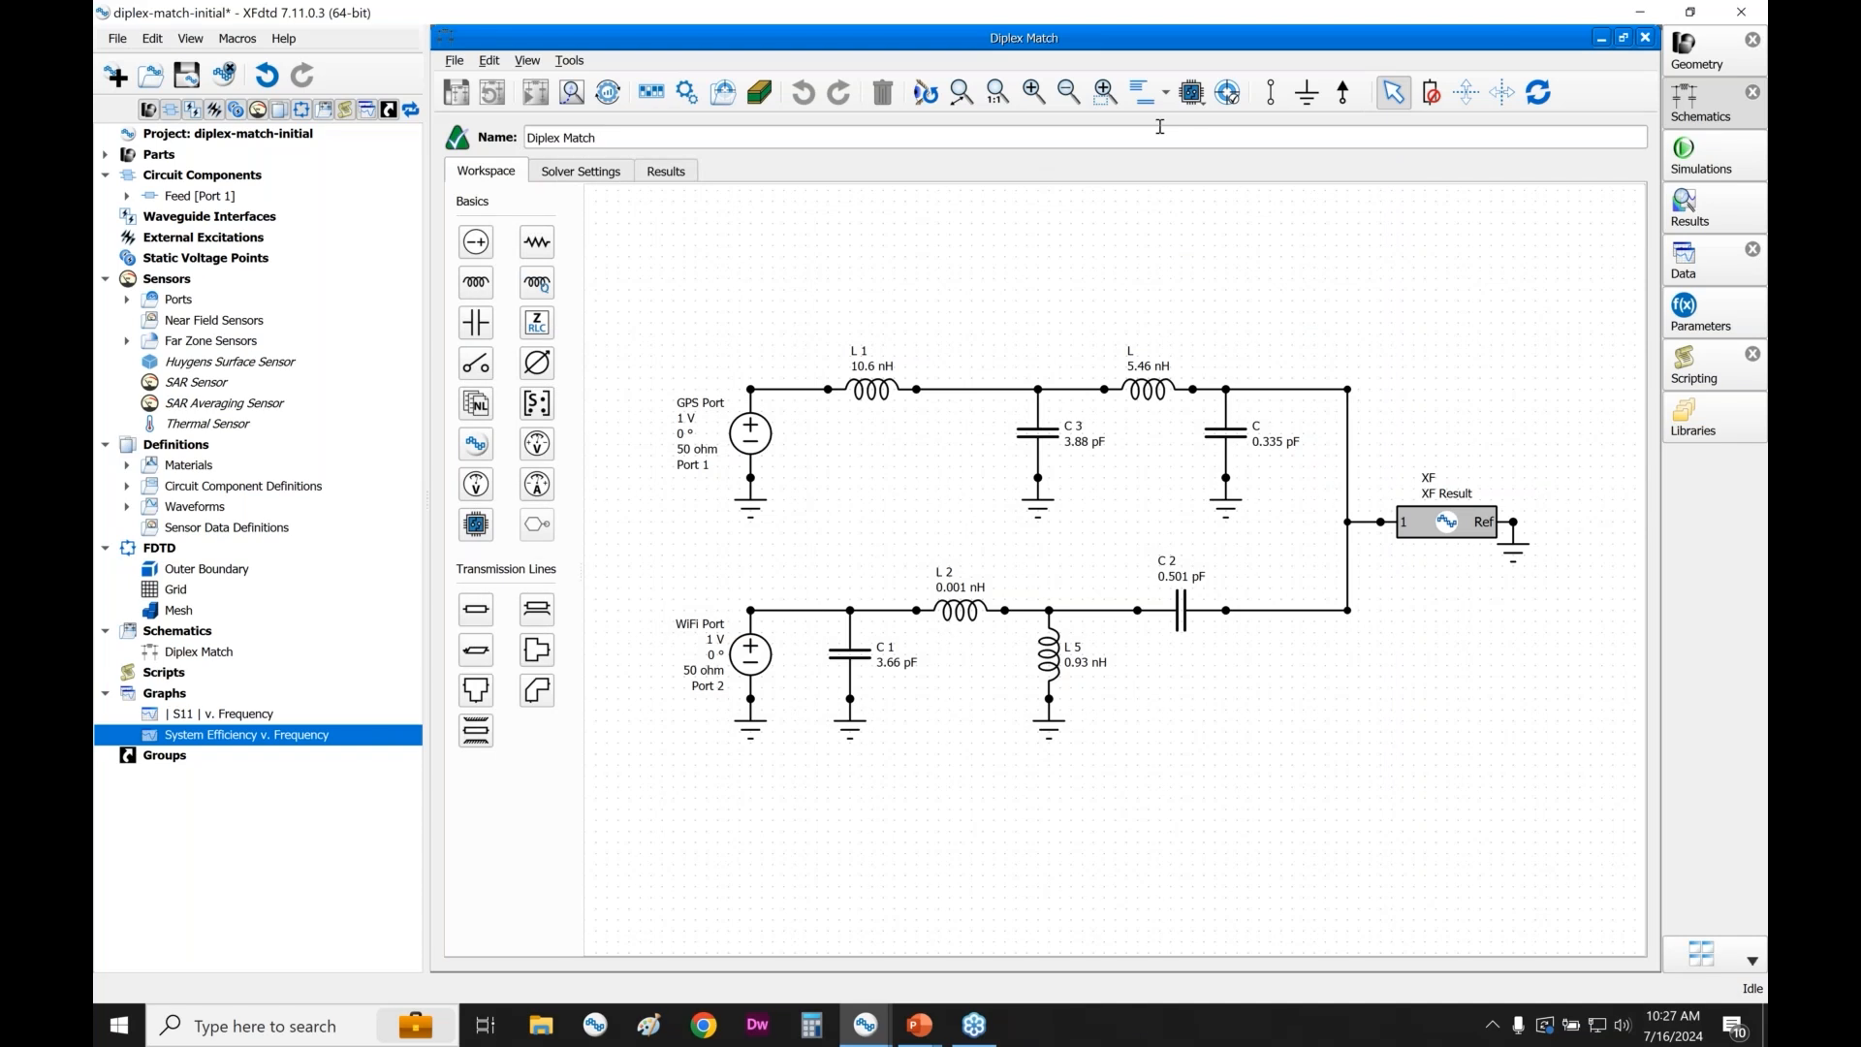
- Show the design goal report, check the Isolation goal, and hide the report
click(1228, 94)
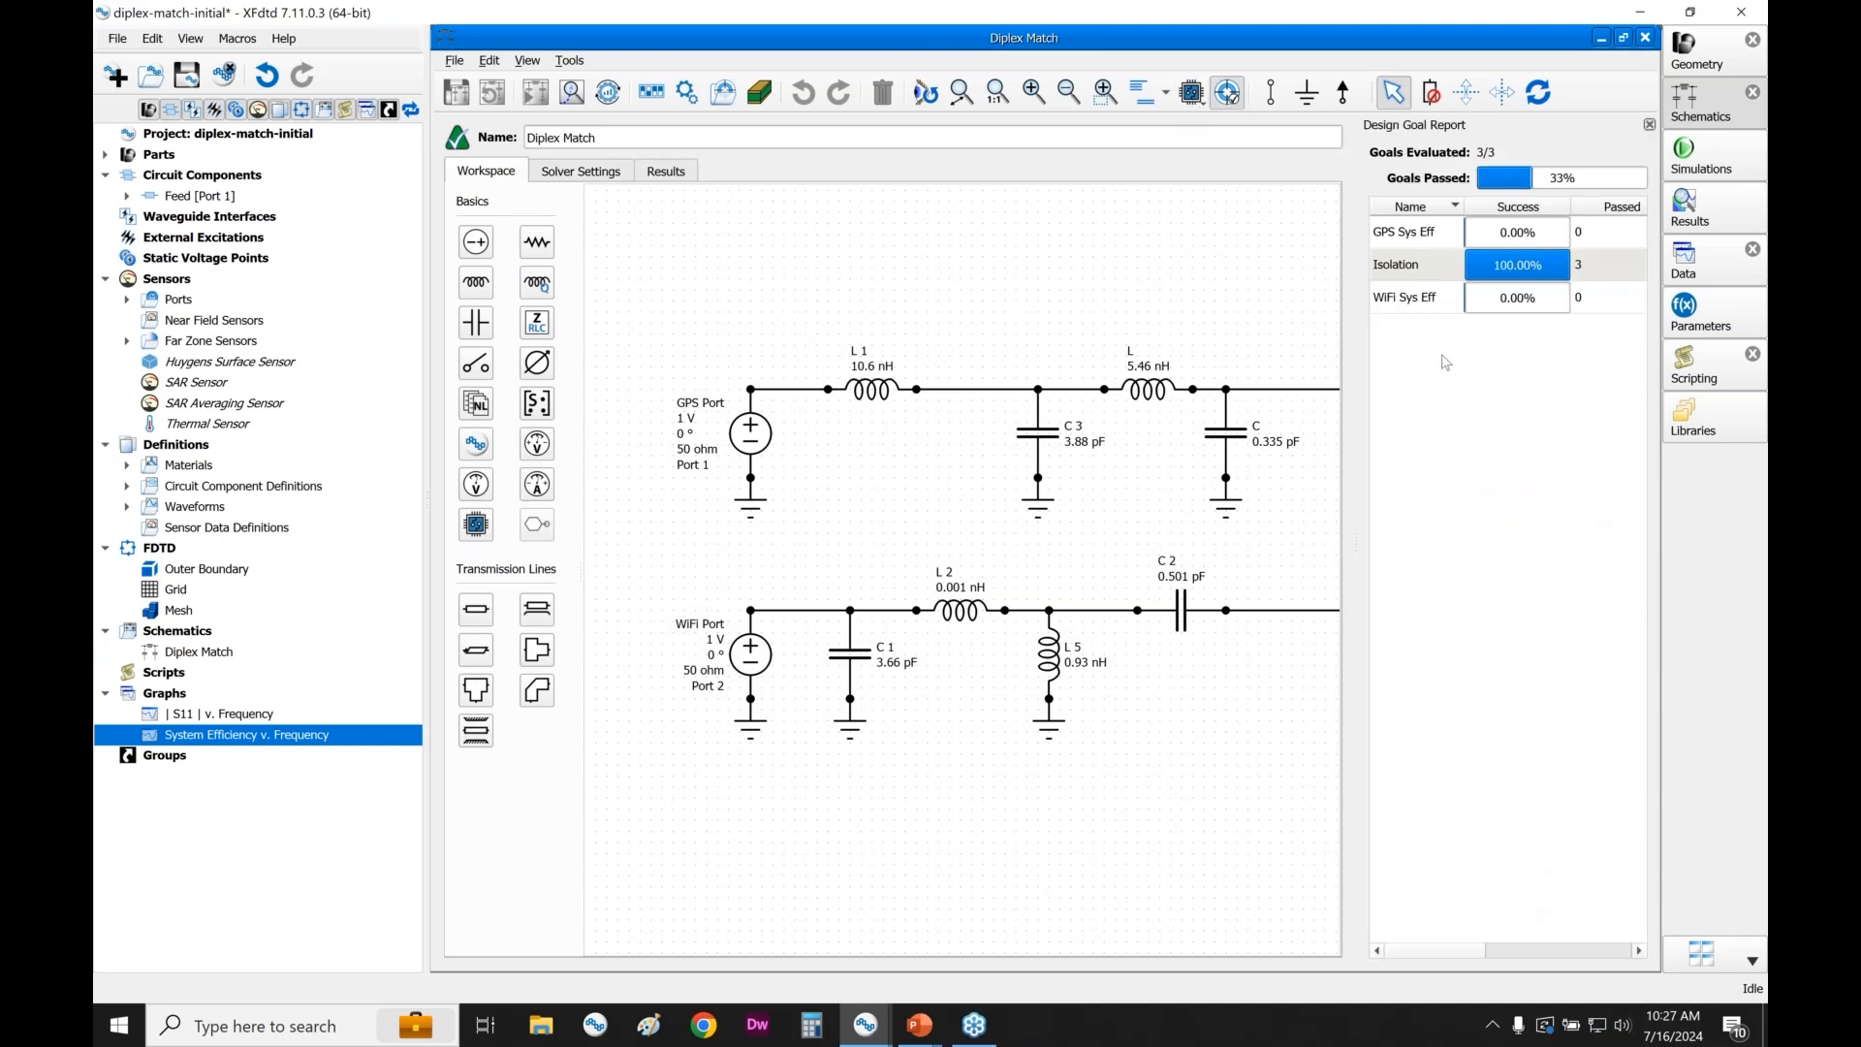
click(1441, 276)
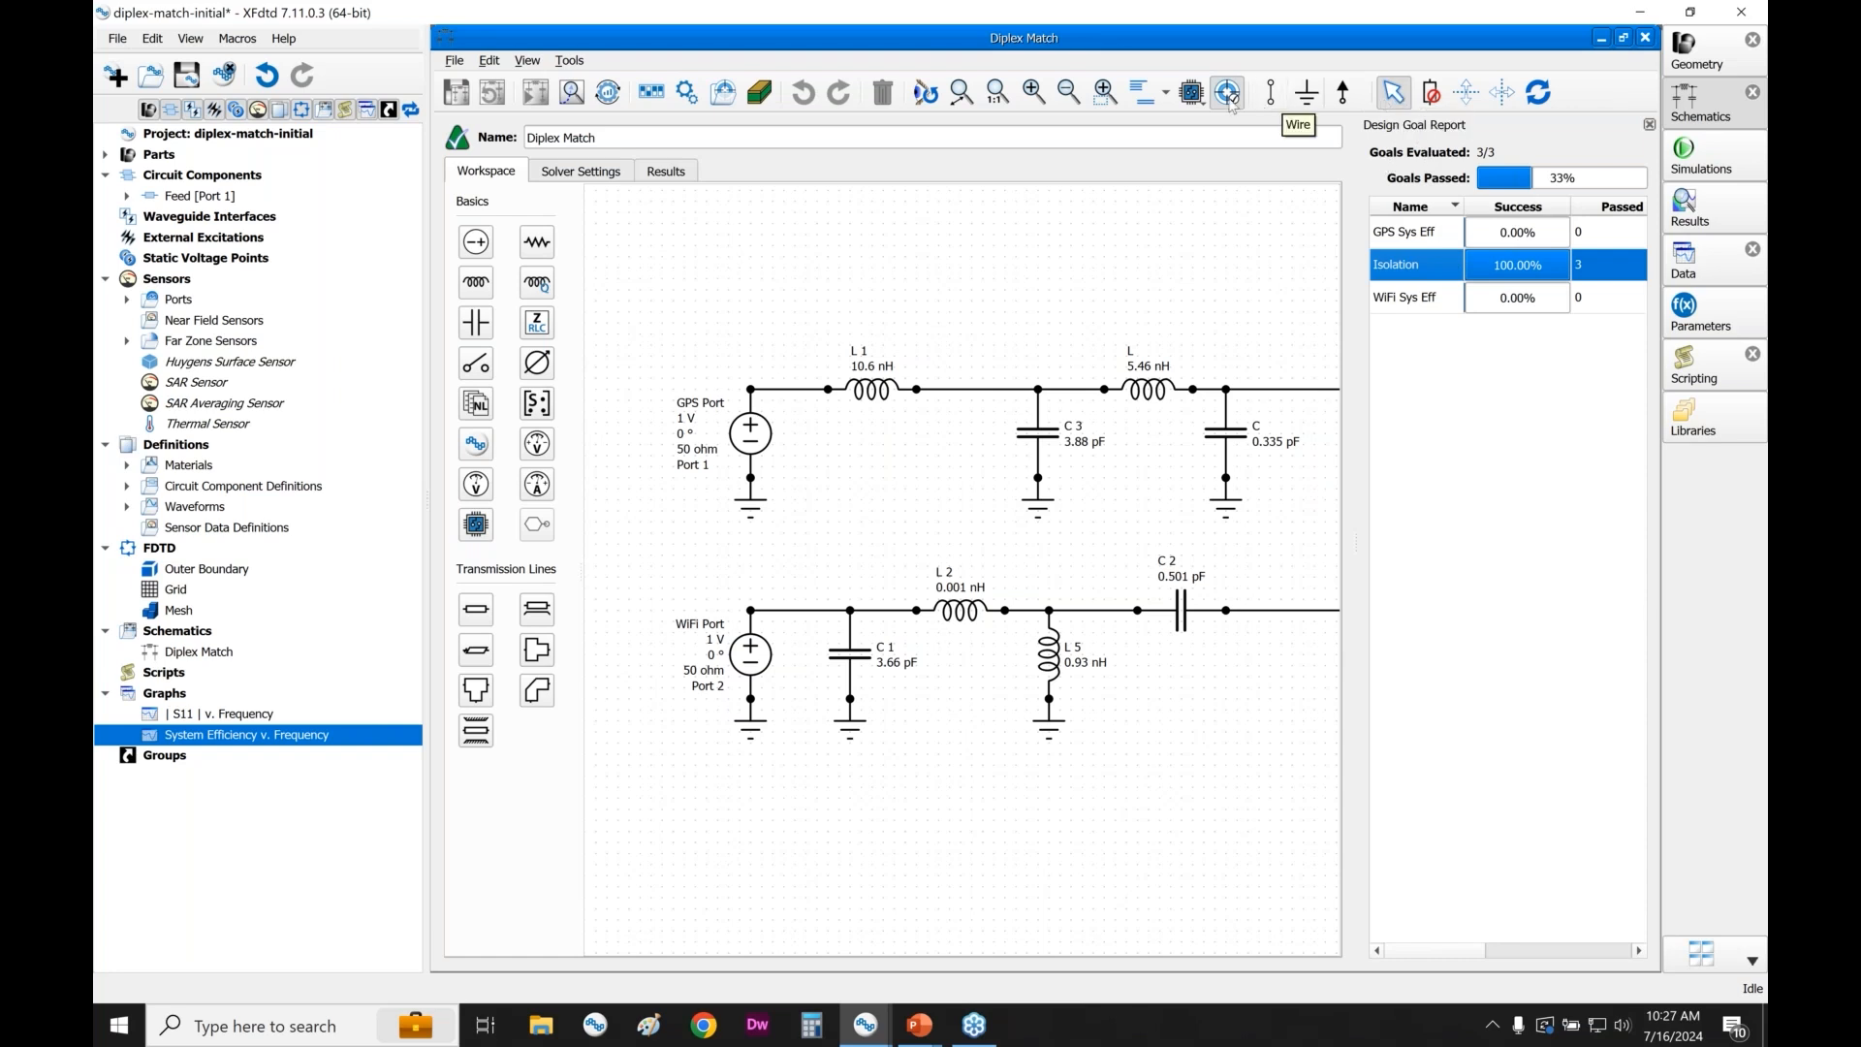
click(1227, 93)
drag(825, 274, 1260, 806)
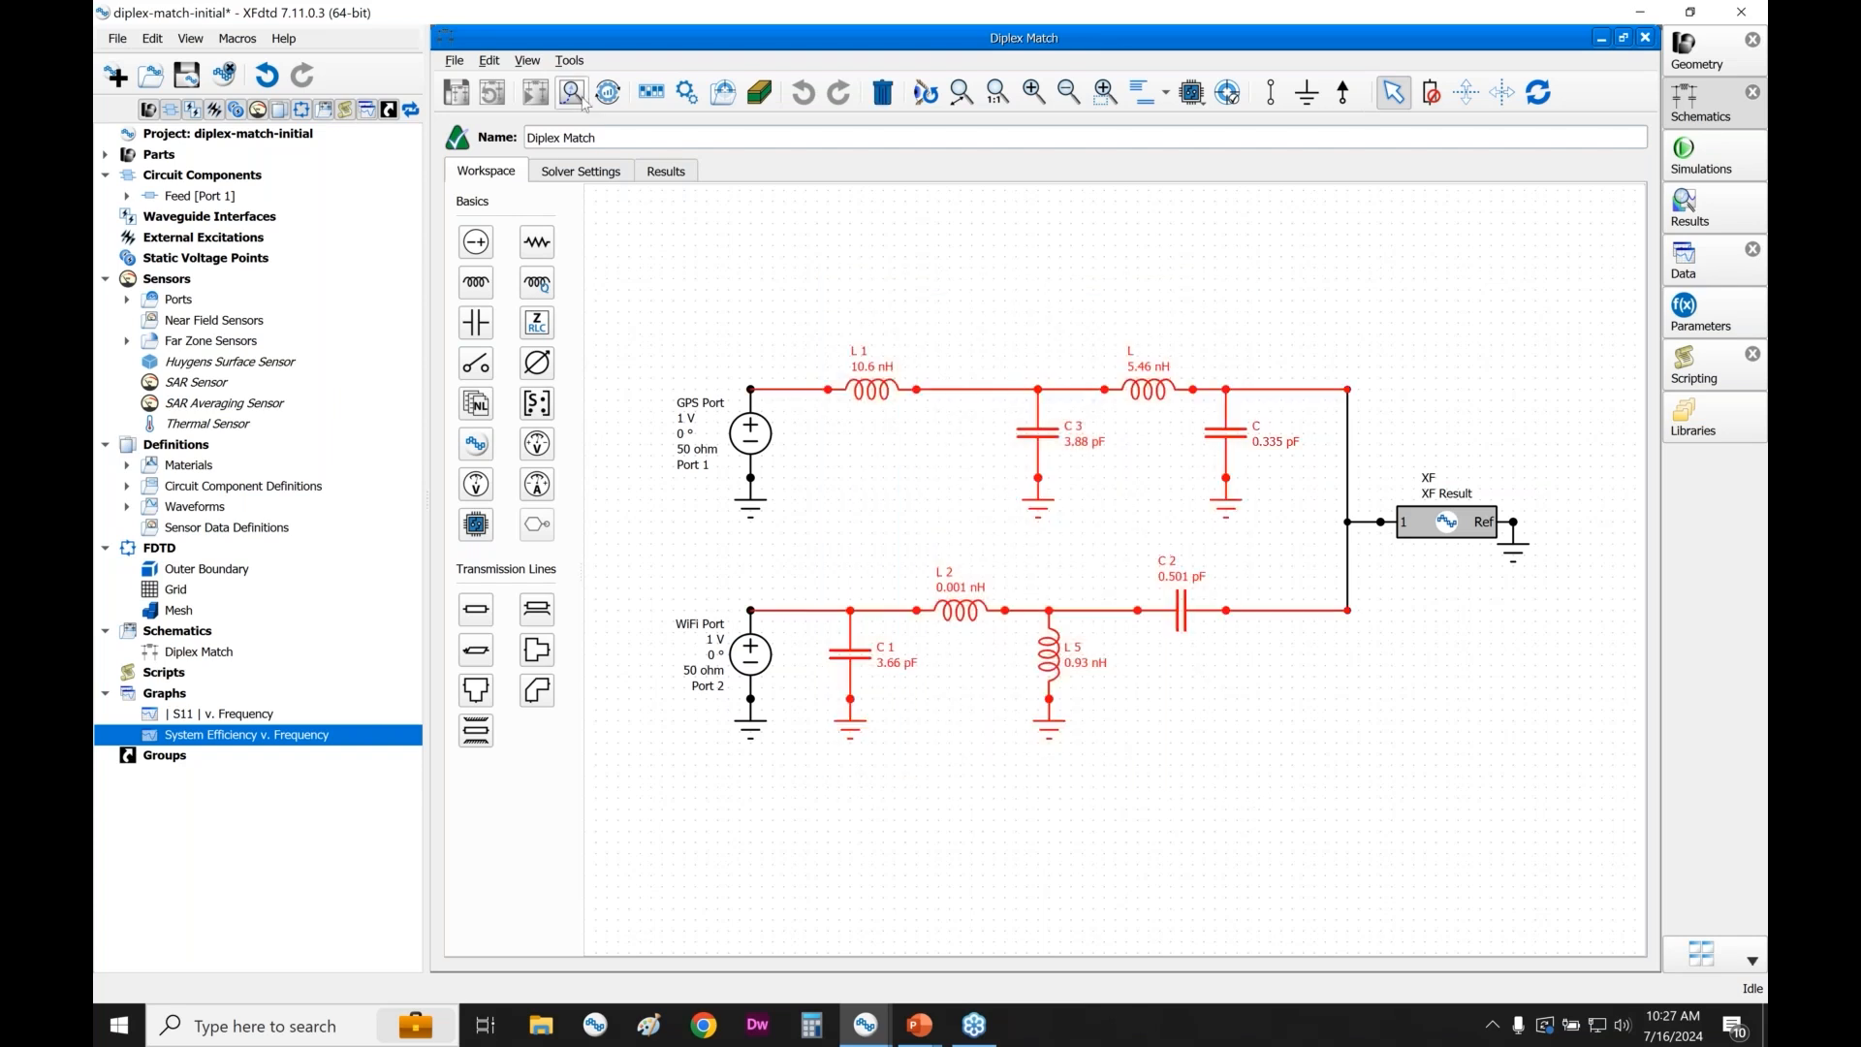
click(696, 258)
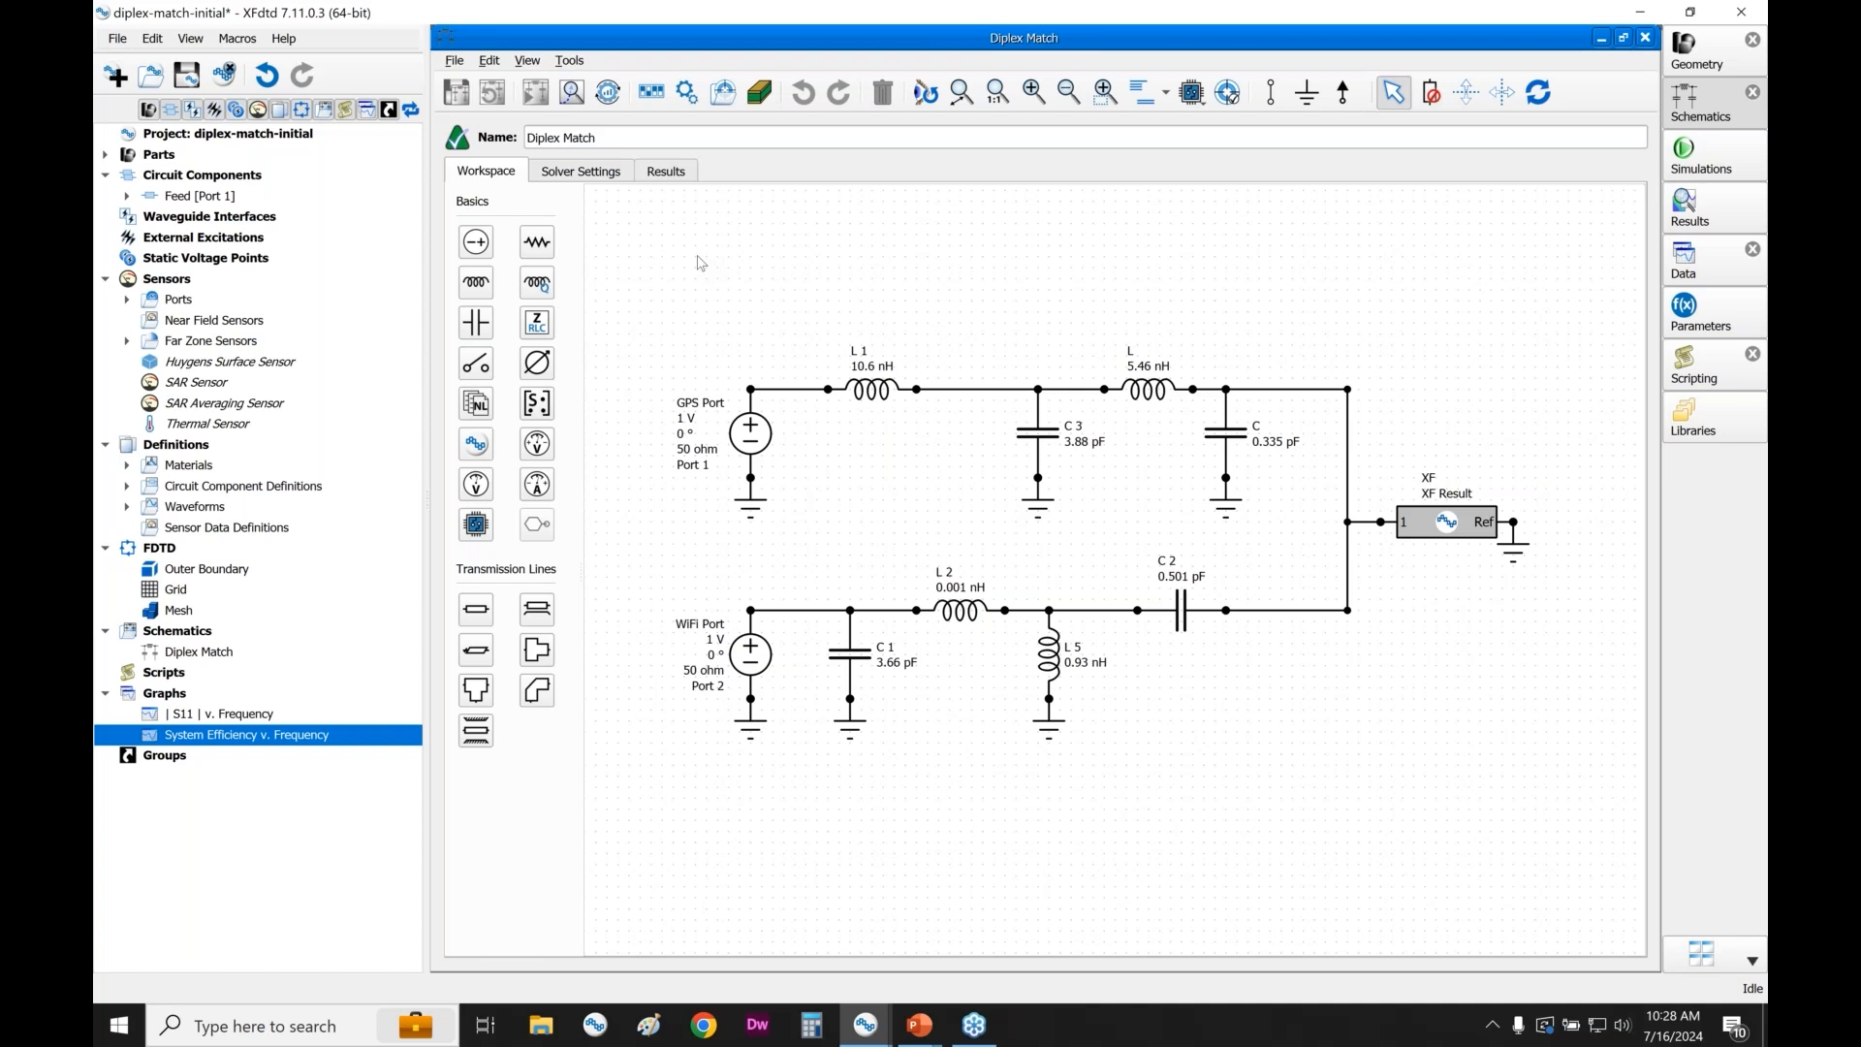
- Show only the enabled analysis definitions, examine the value ranges of L, L 5, C 2, C 3 and C, and close without changes
click(694, 107)
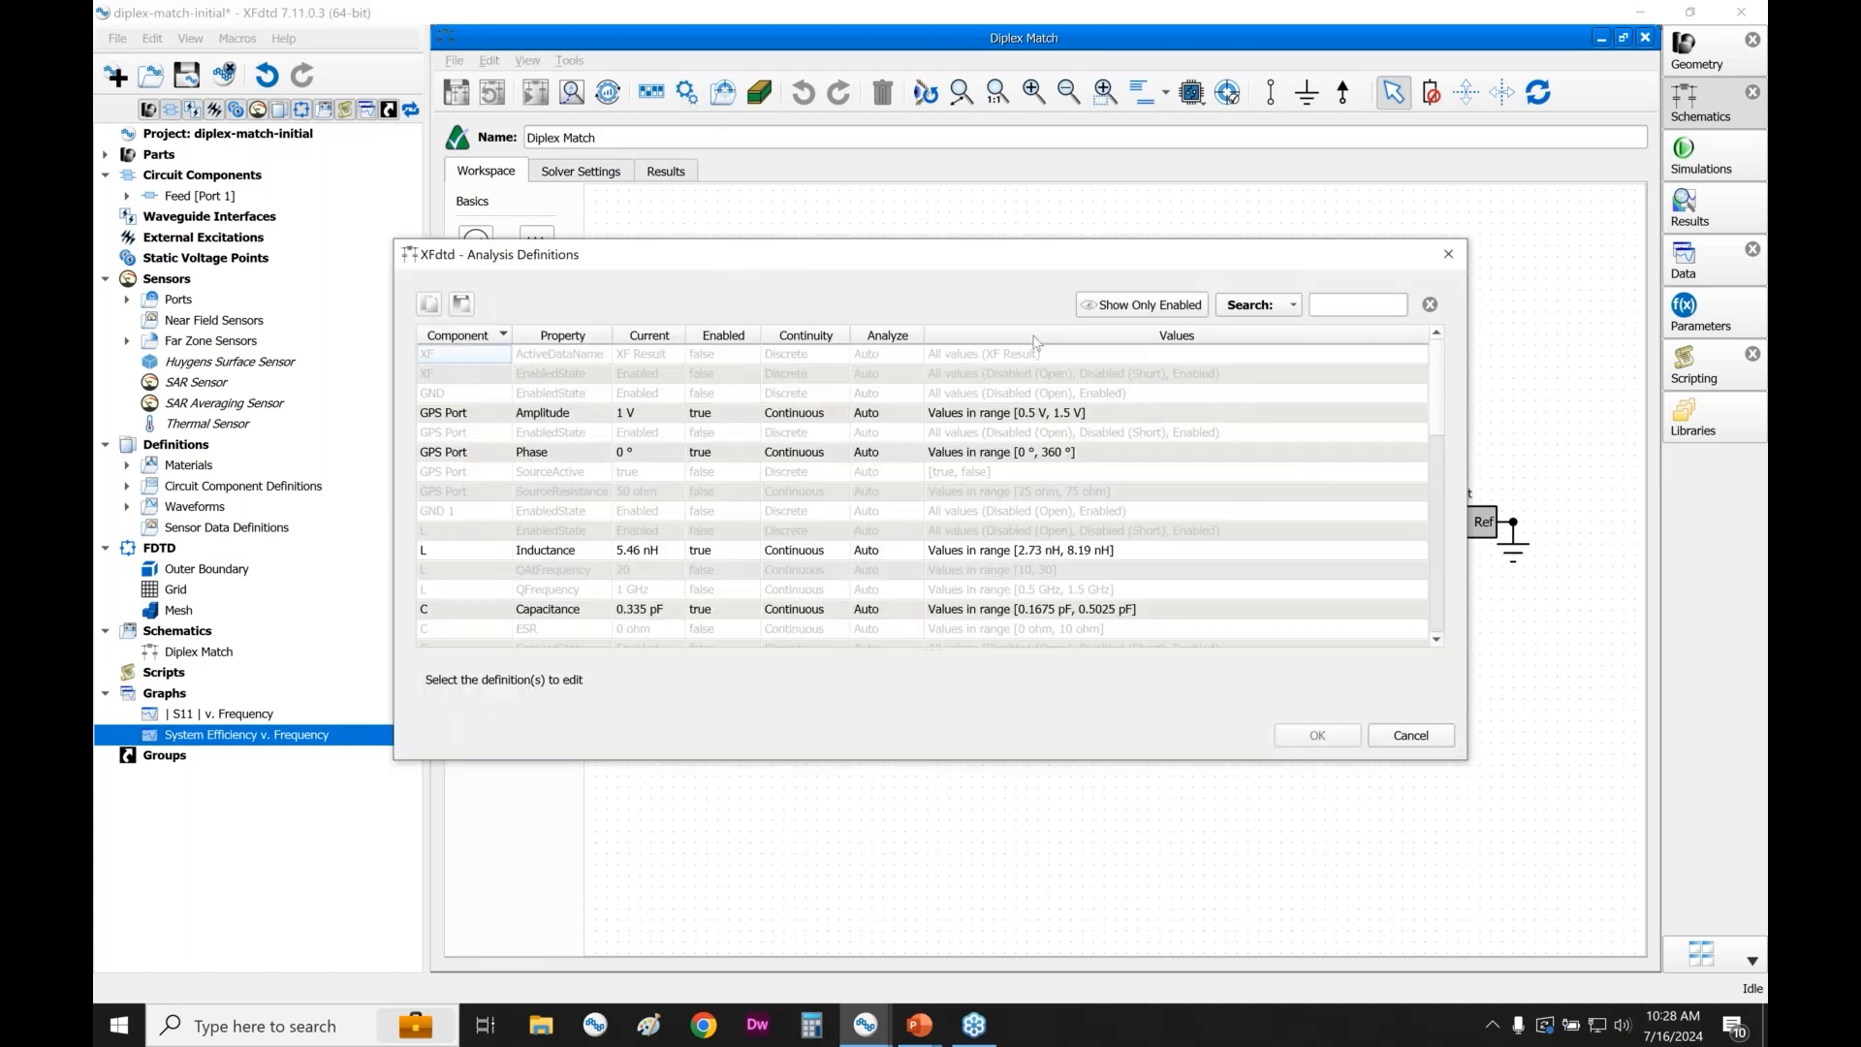
click(1157, 308)
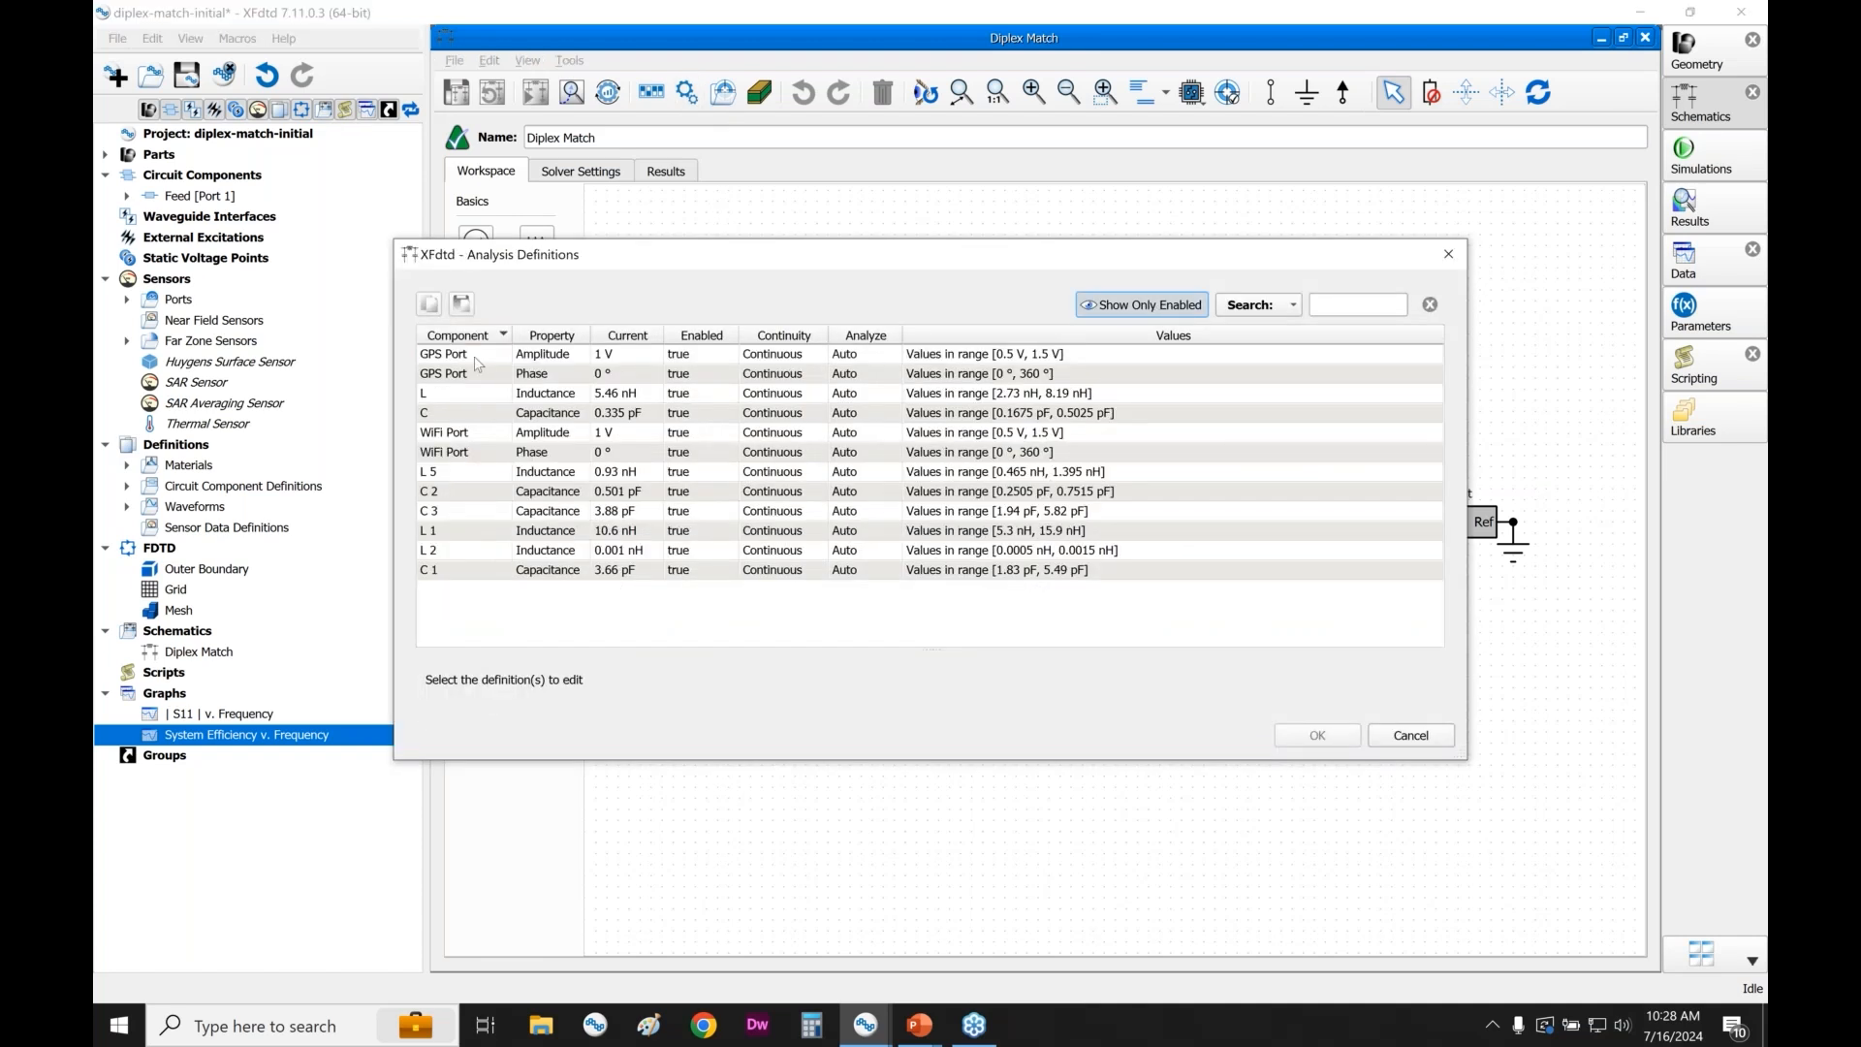
click(481, 395)
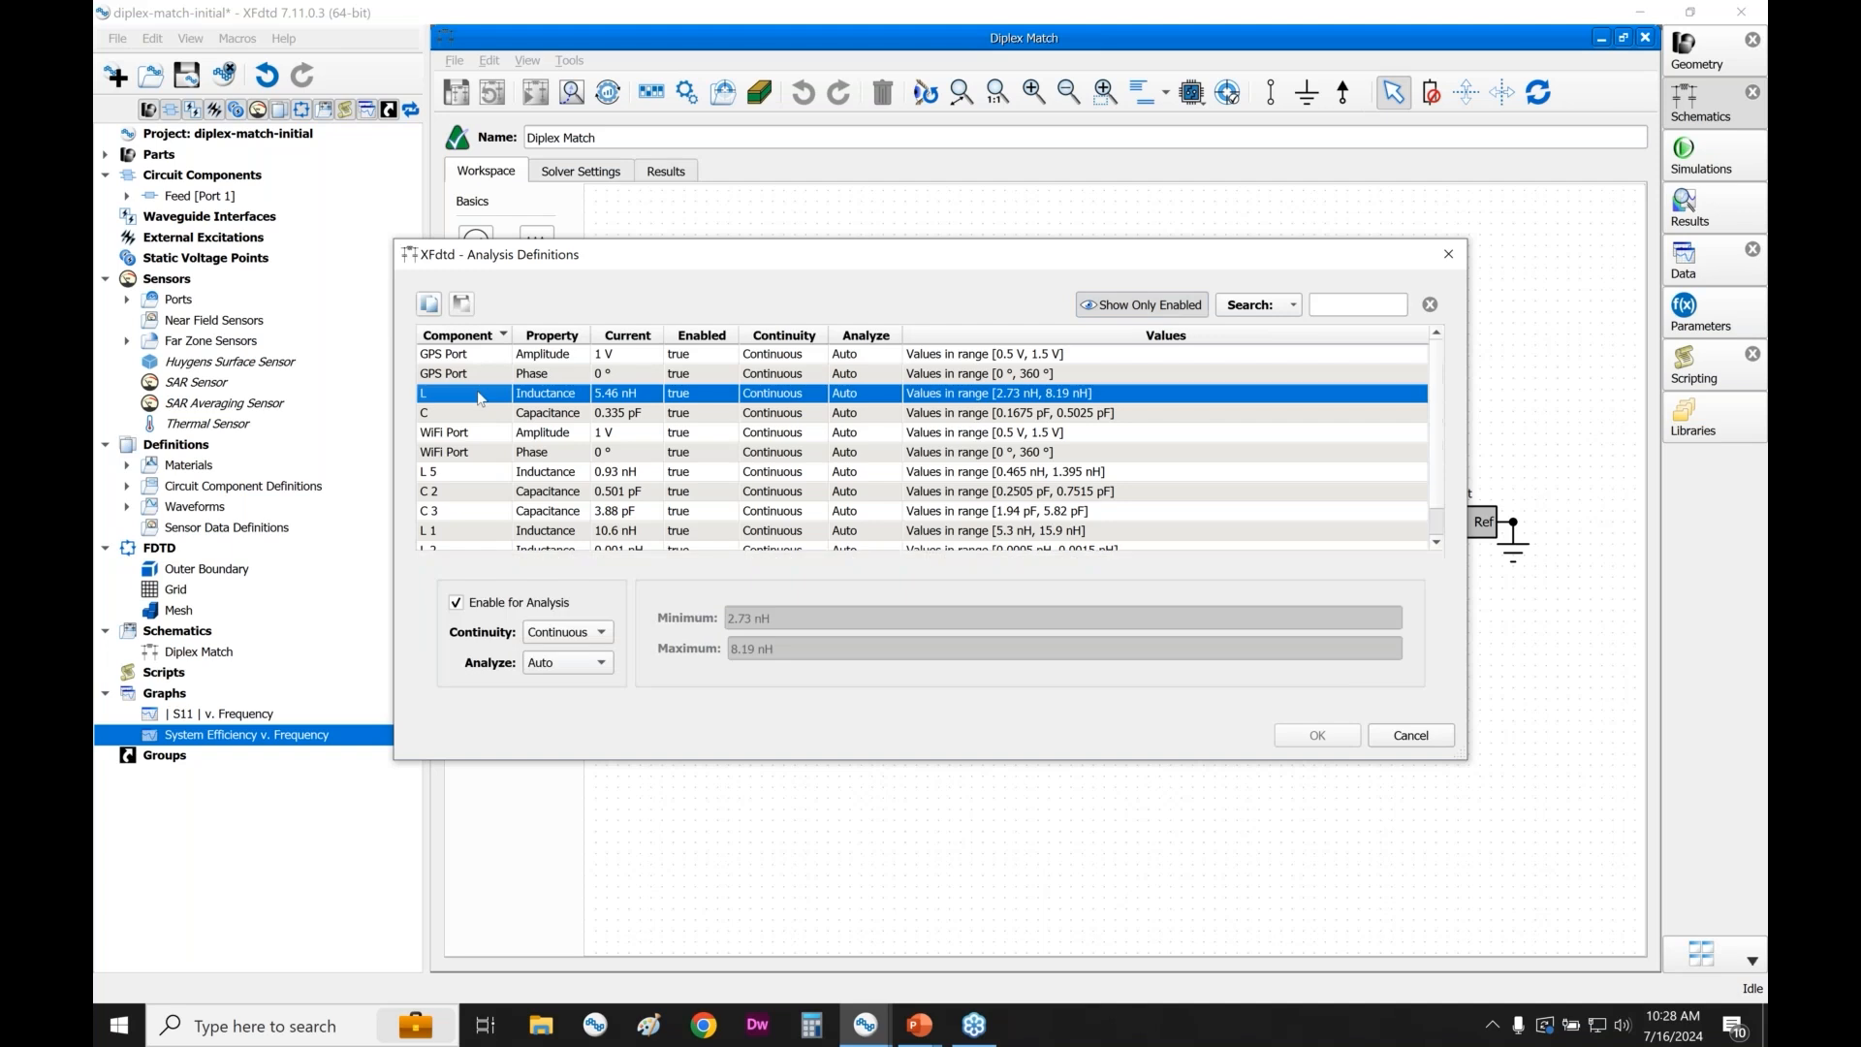
click(481, 475)
click(483, 493)
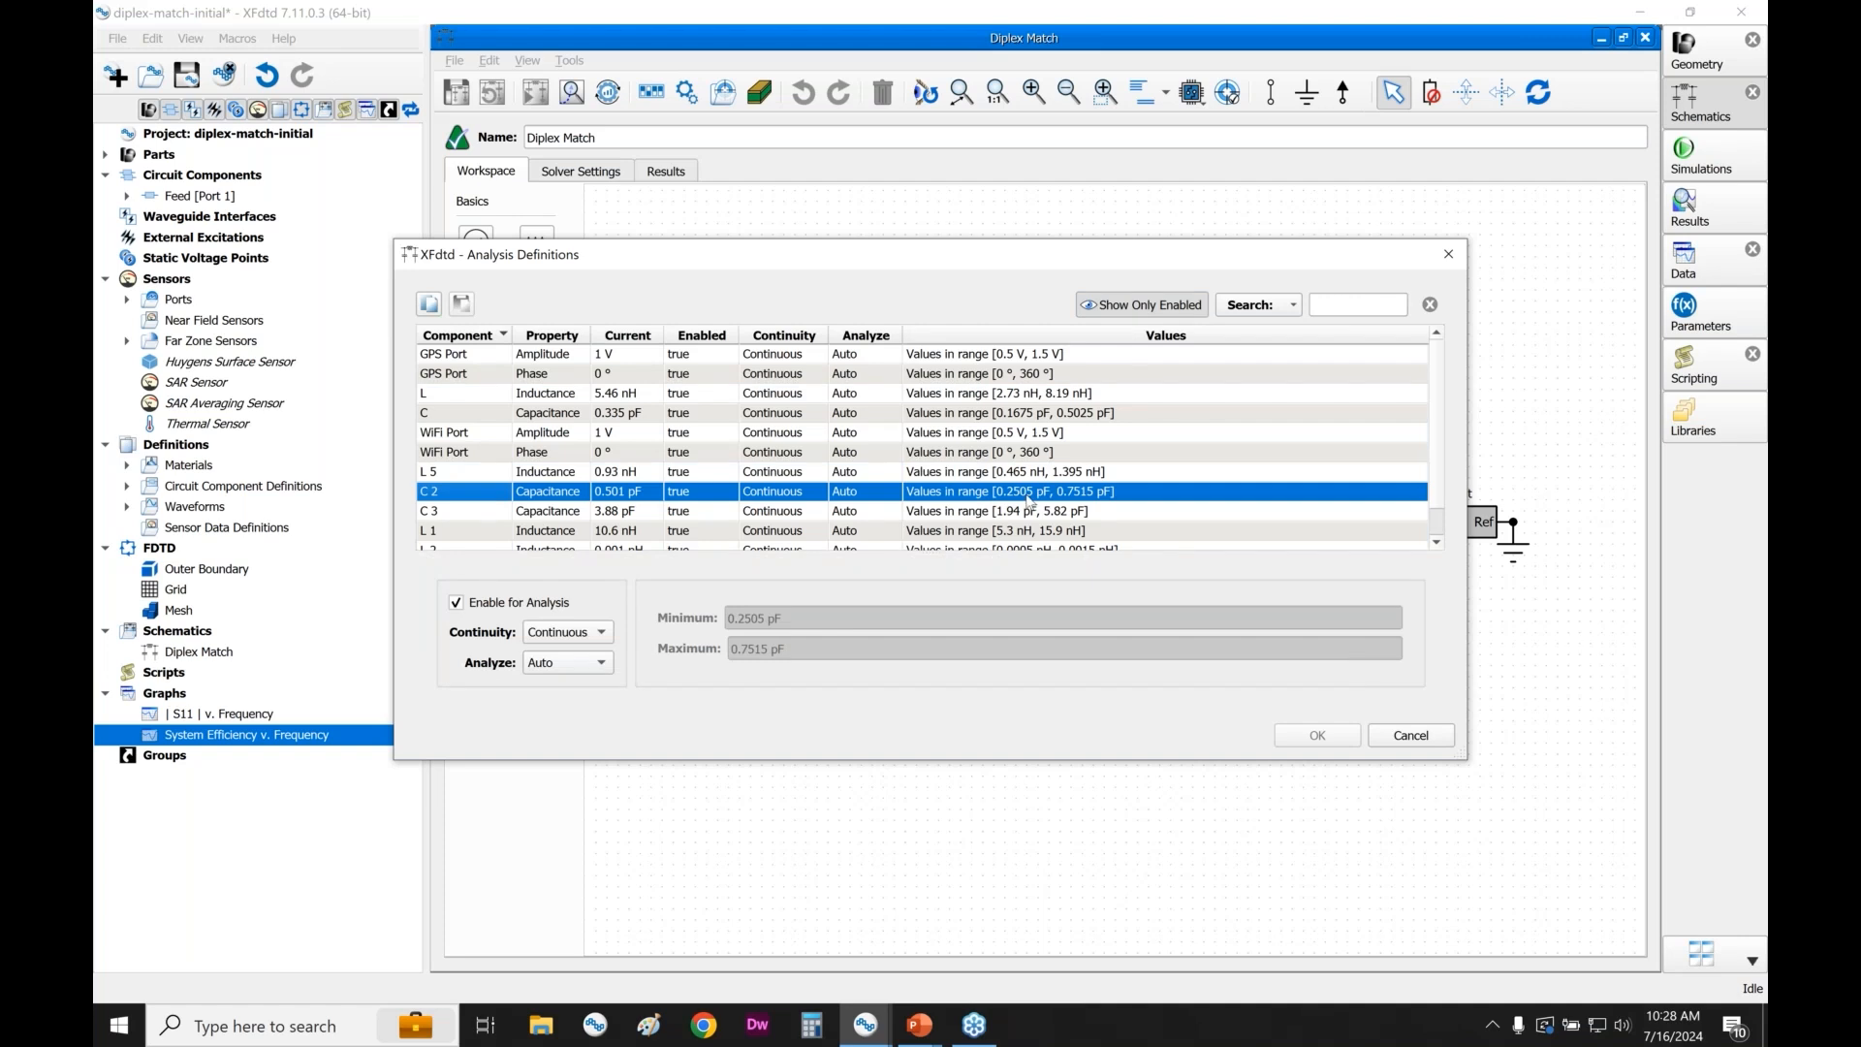
shift+click(509, 513)
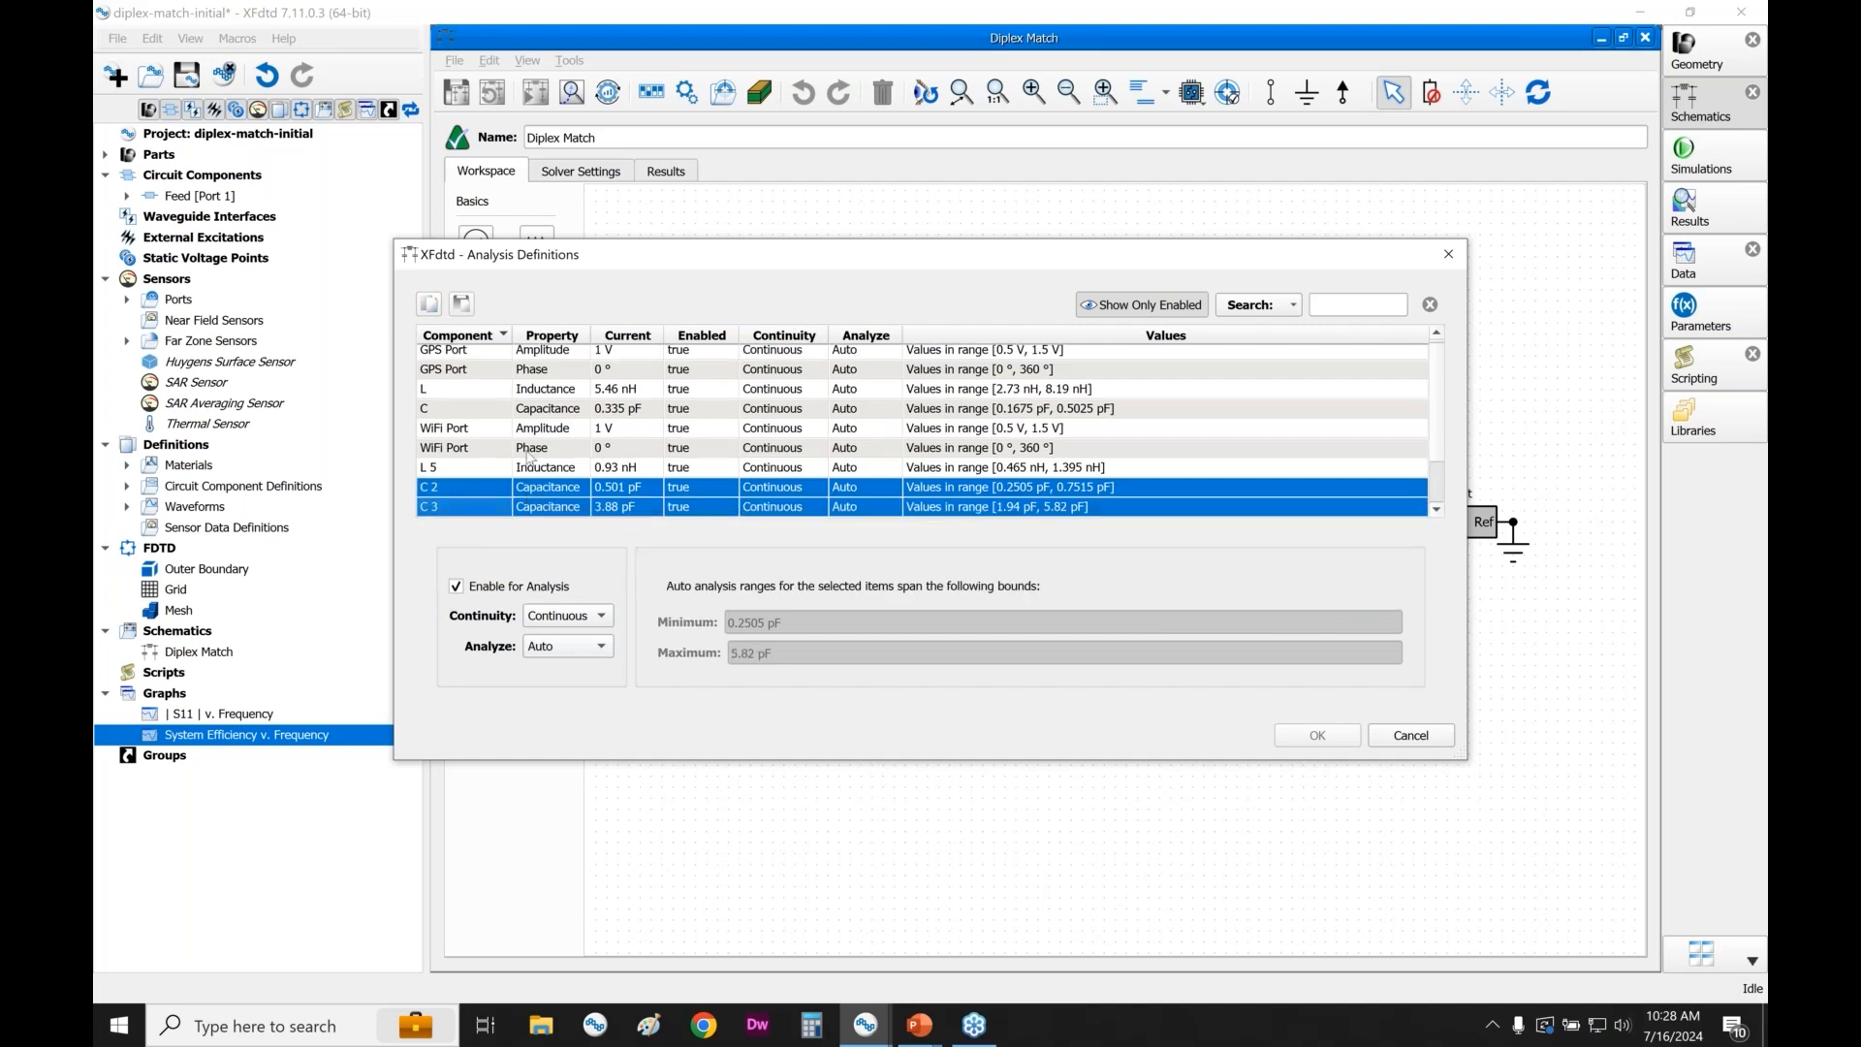
ctrl+click(514, 411)
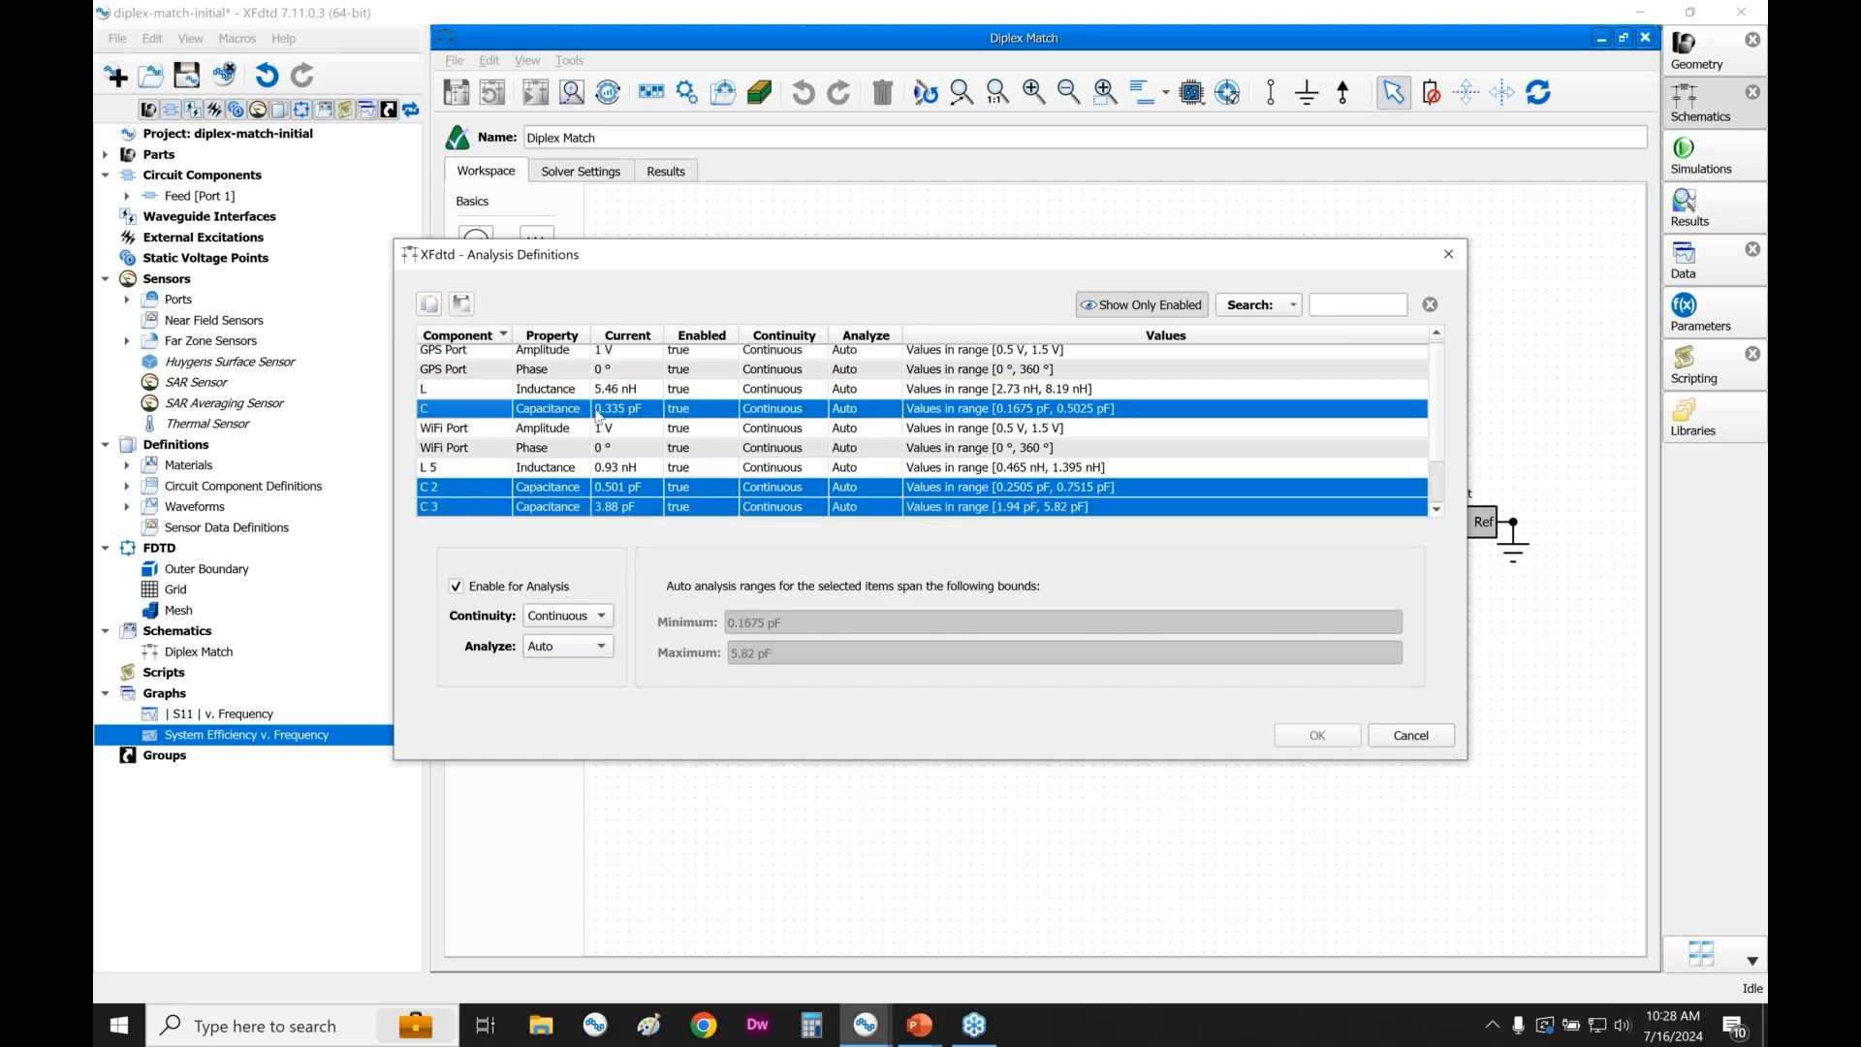
click(1394, 737)
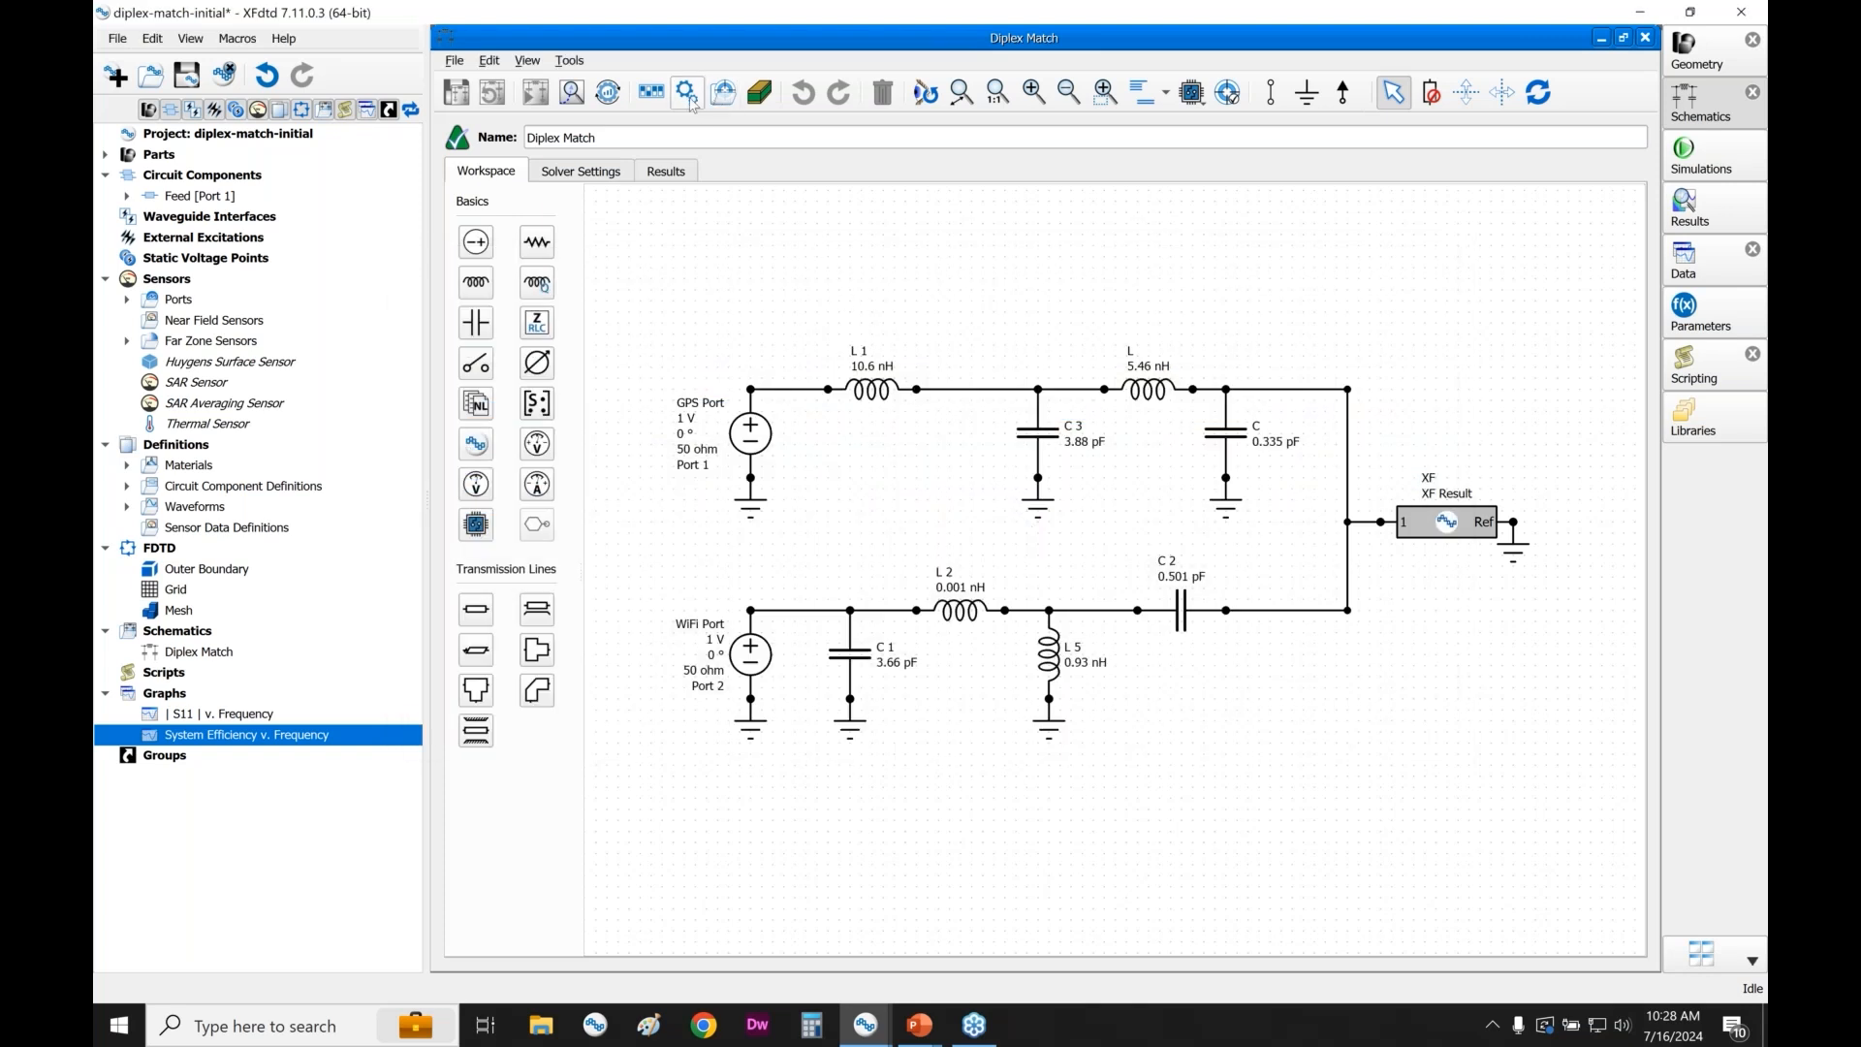
click(690, 94)
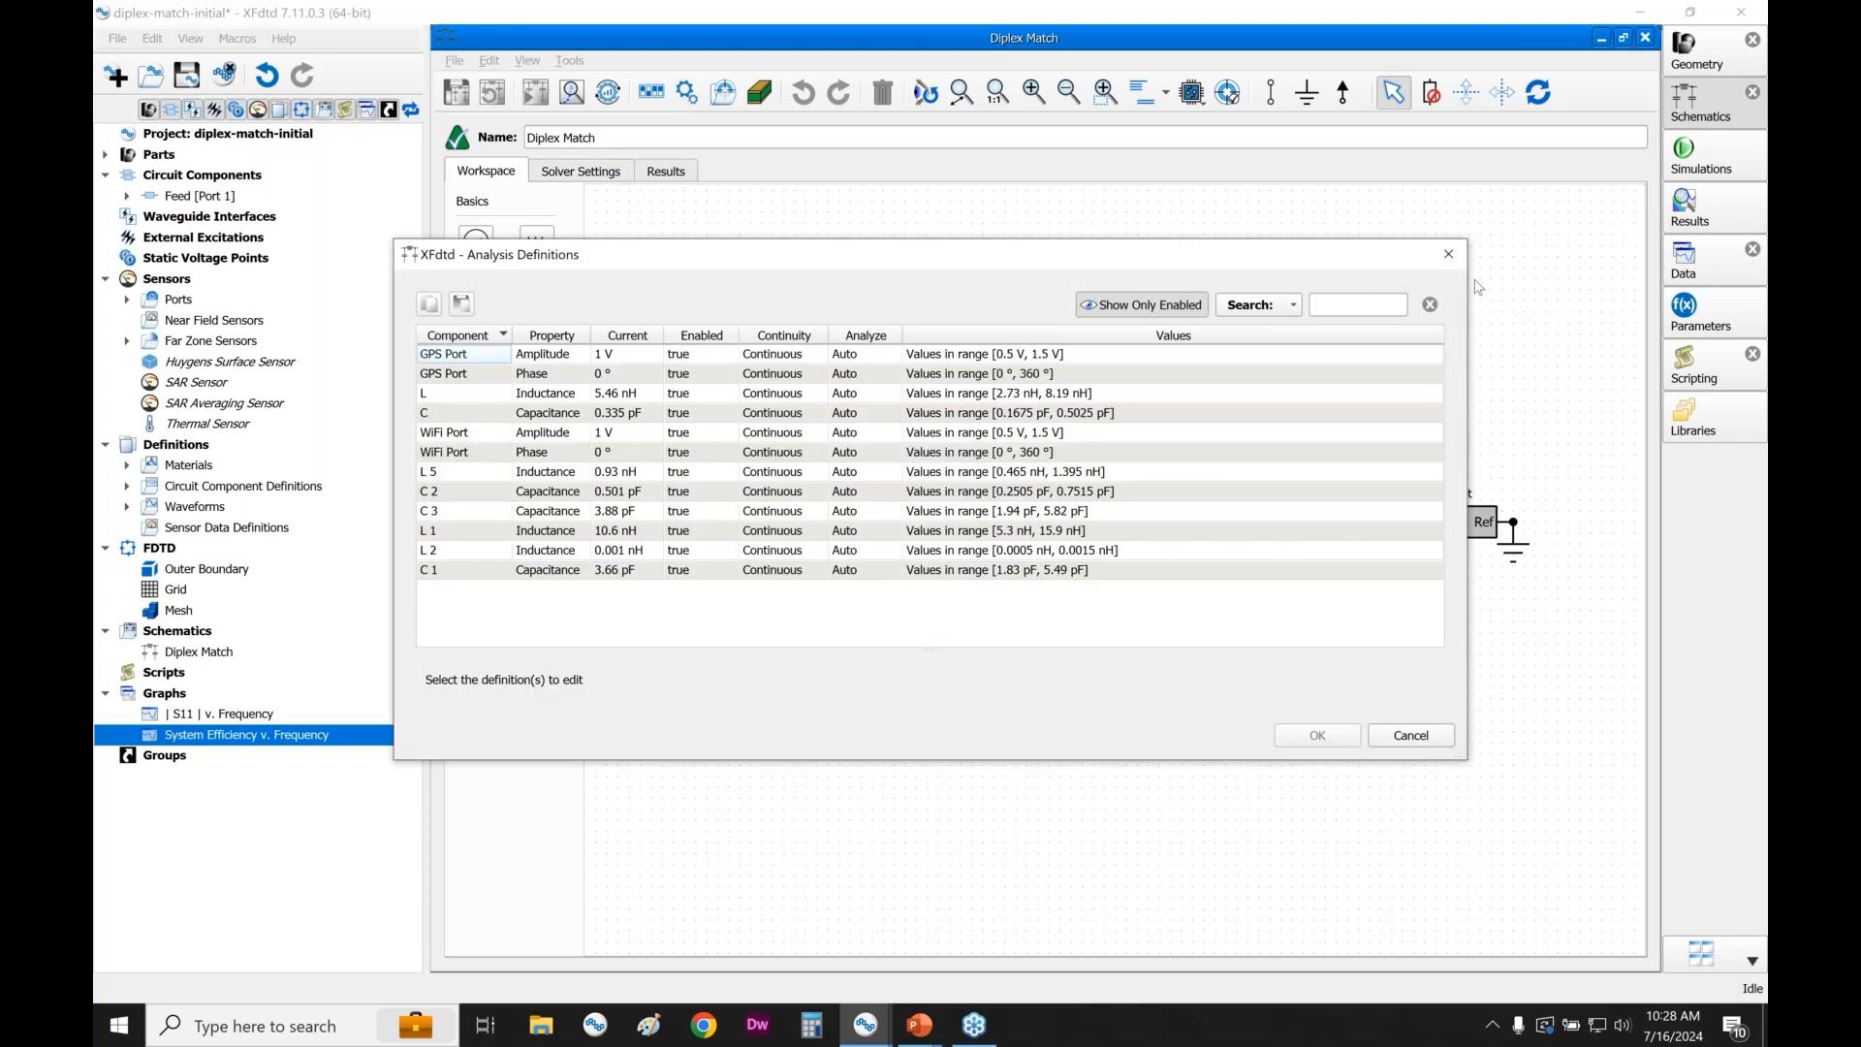
click(1448, 254)
- Review the goals and settings of the schematic optimization for the diplex match, and exit without running it
click(609, 93)
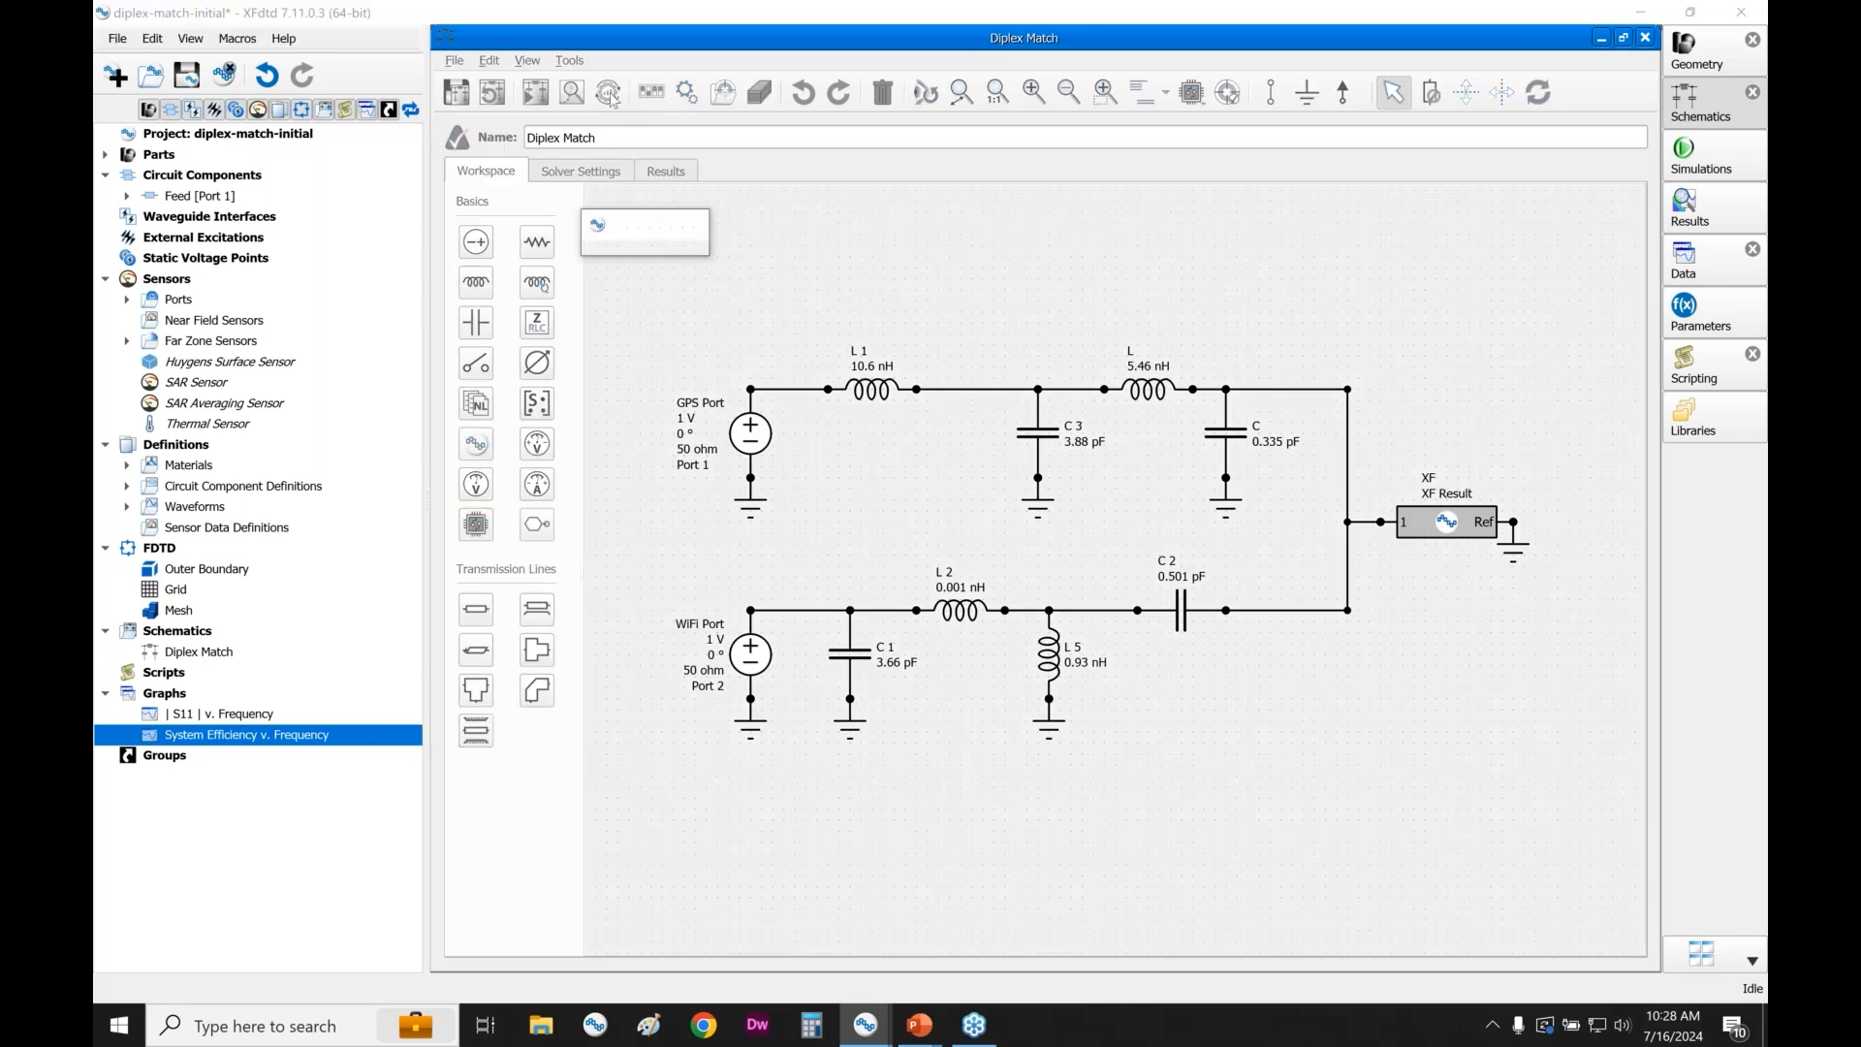
drag(873, 254, 1029, 220)
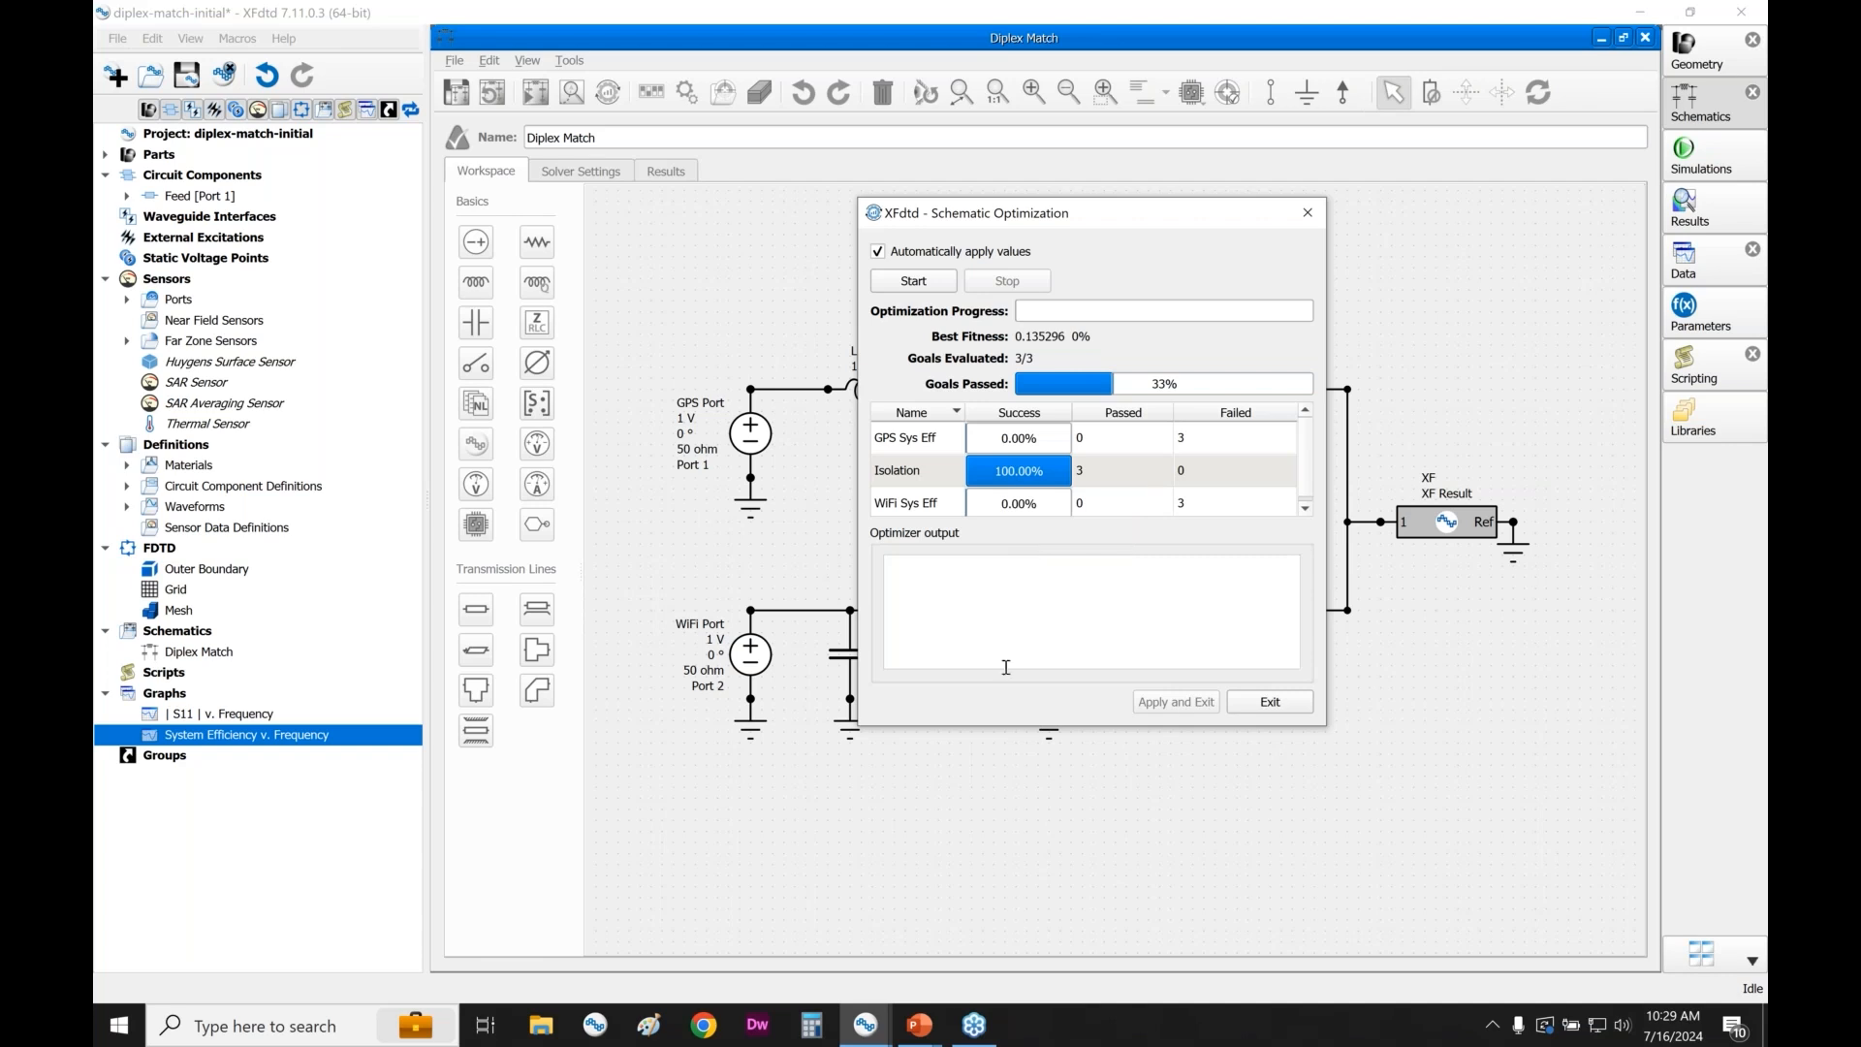
click(1269, 708)
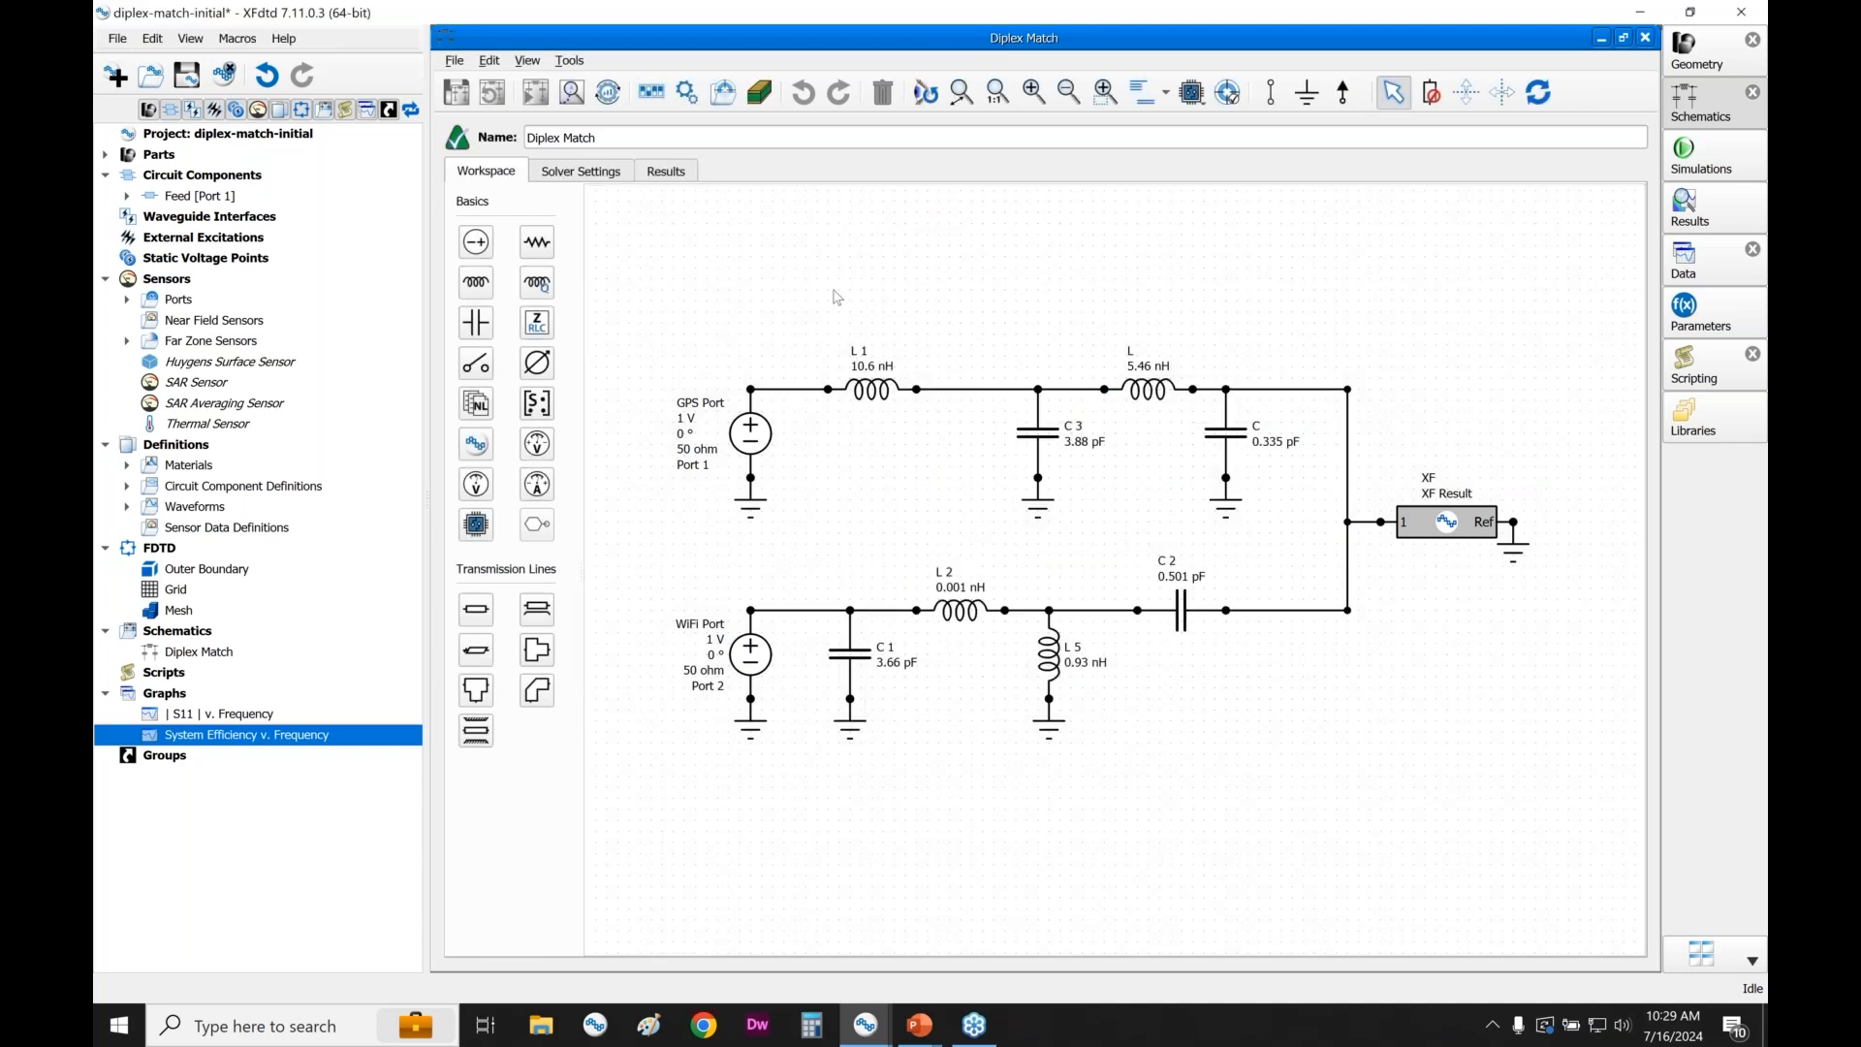
- Load all matching inductors and capacitors into the Schematic Analysis Workbench, run the optimization briefly with automatically applied values, stop it and exit the optimizer
drag(822, 286, 1280, 696)
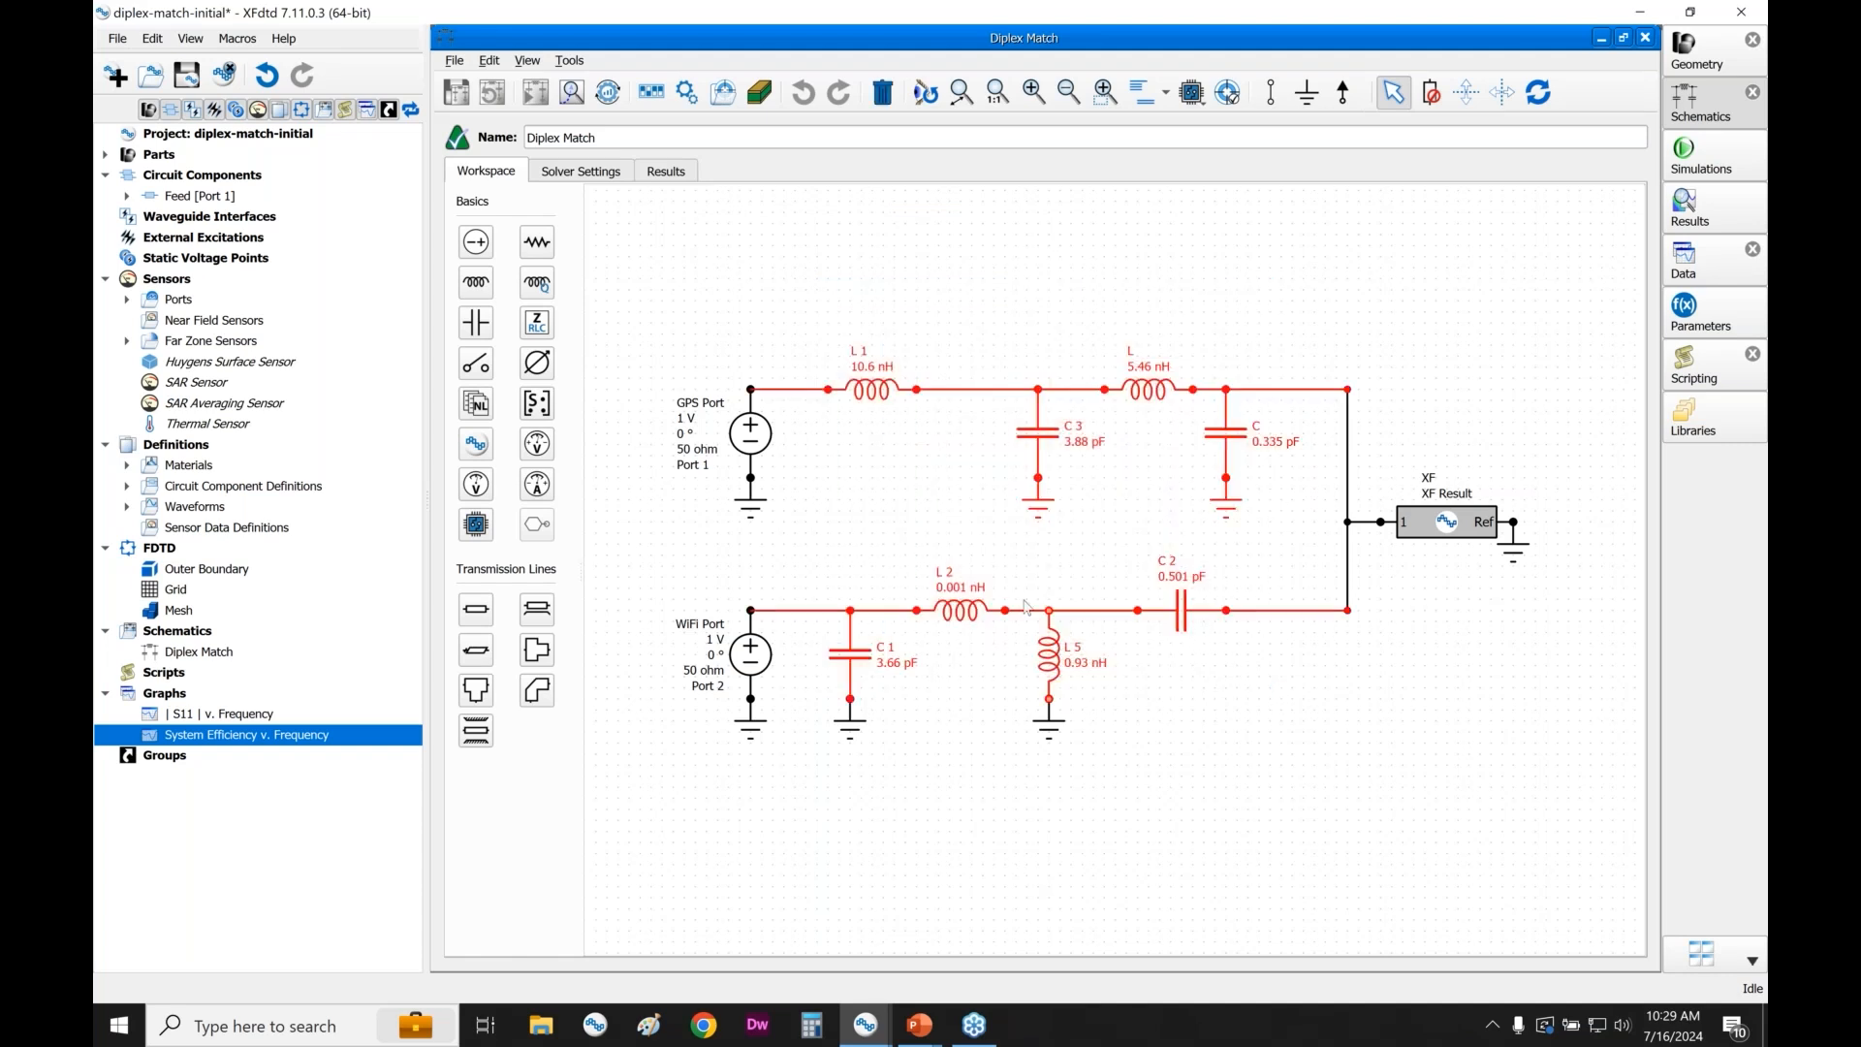
click(572, 92)
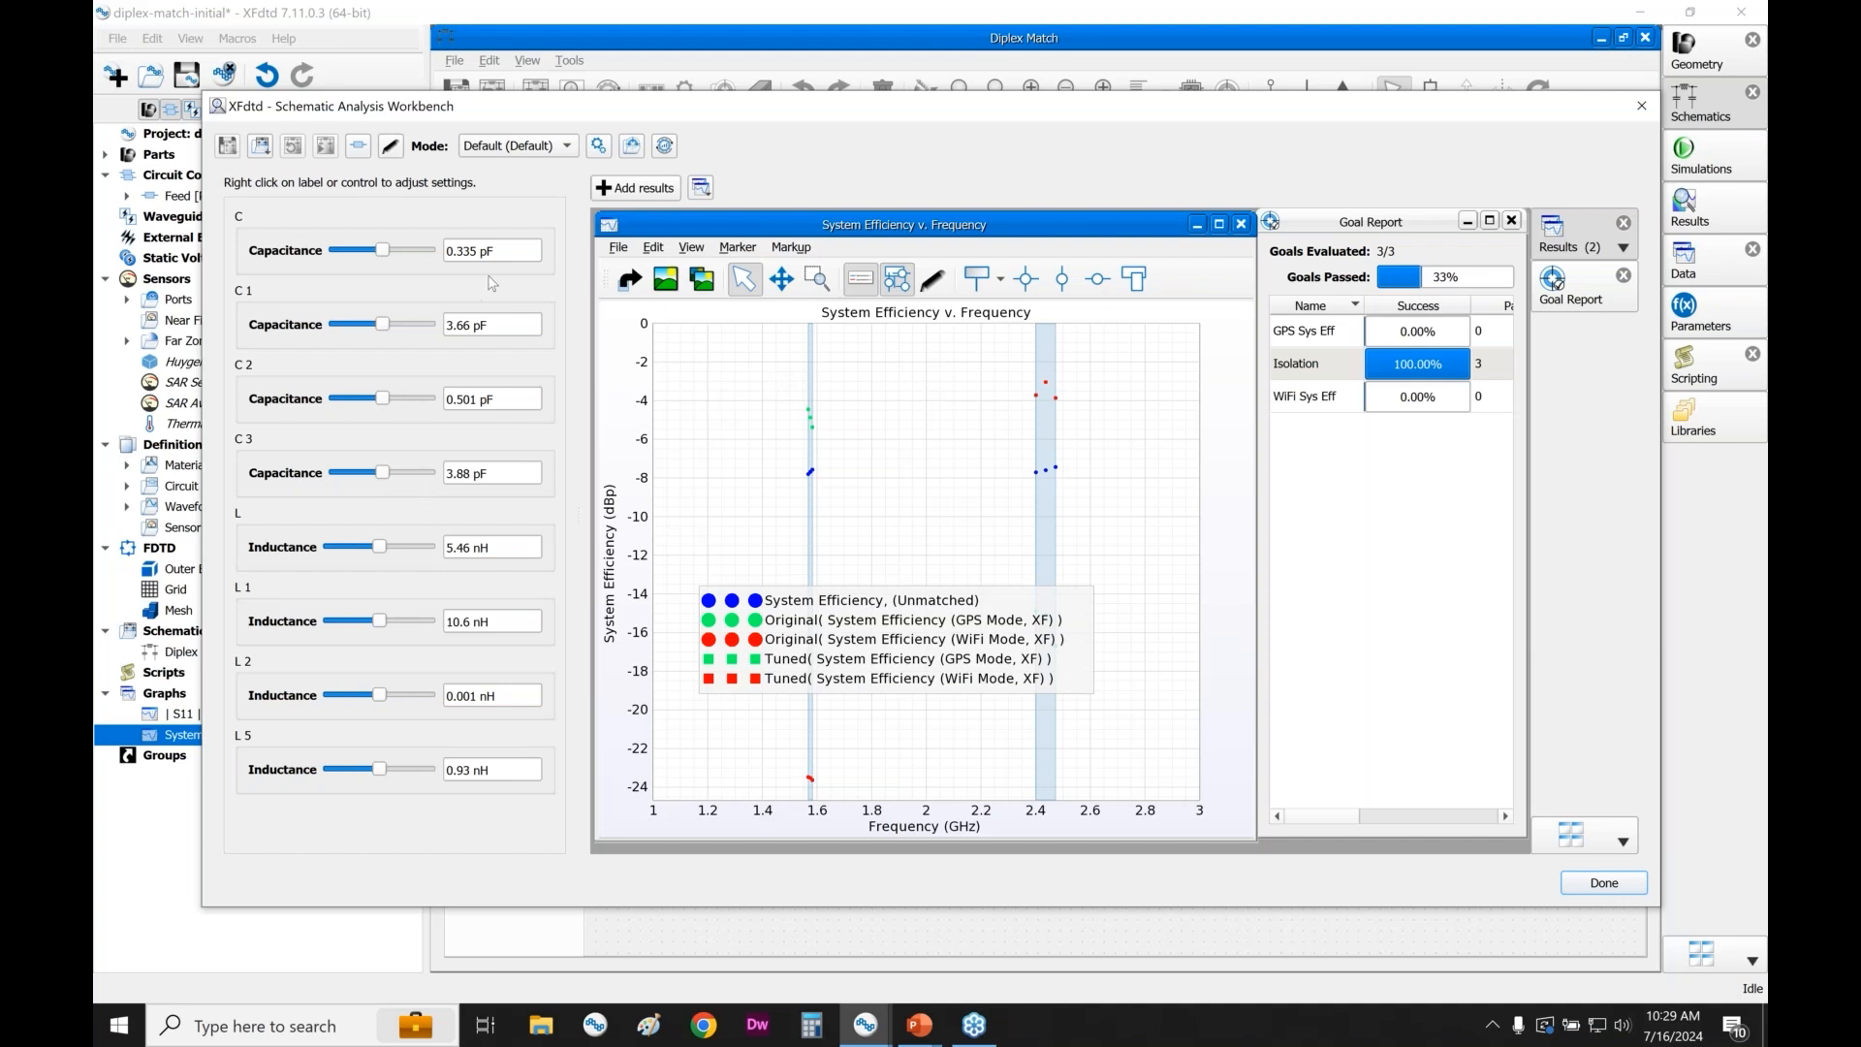
click(664, 146)
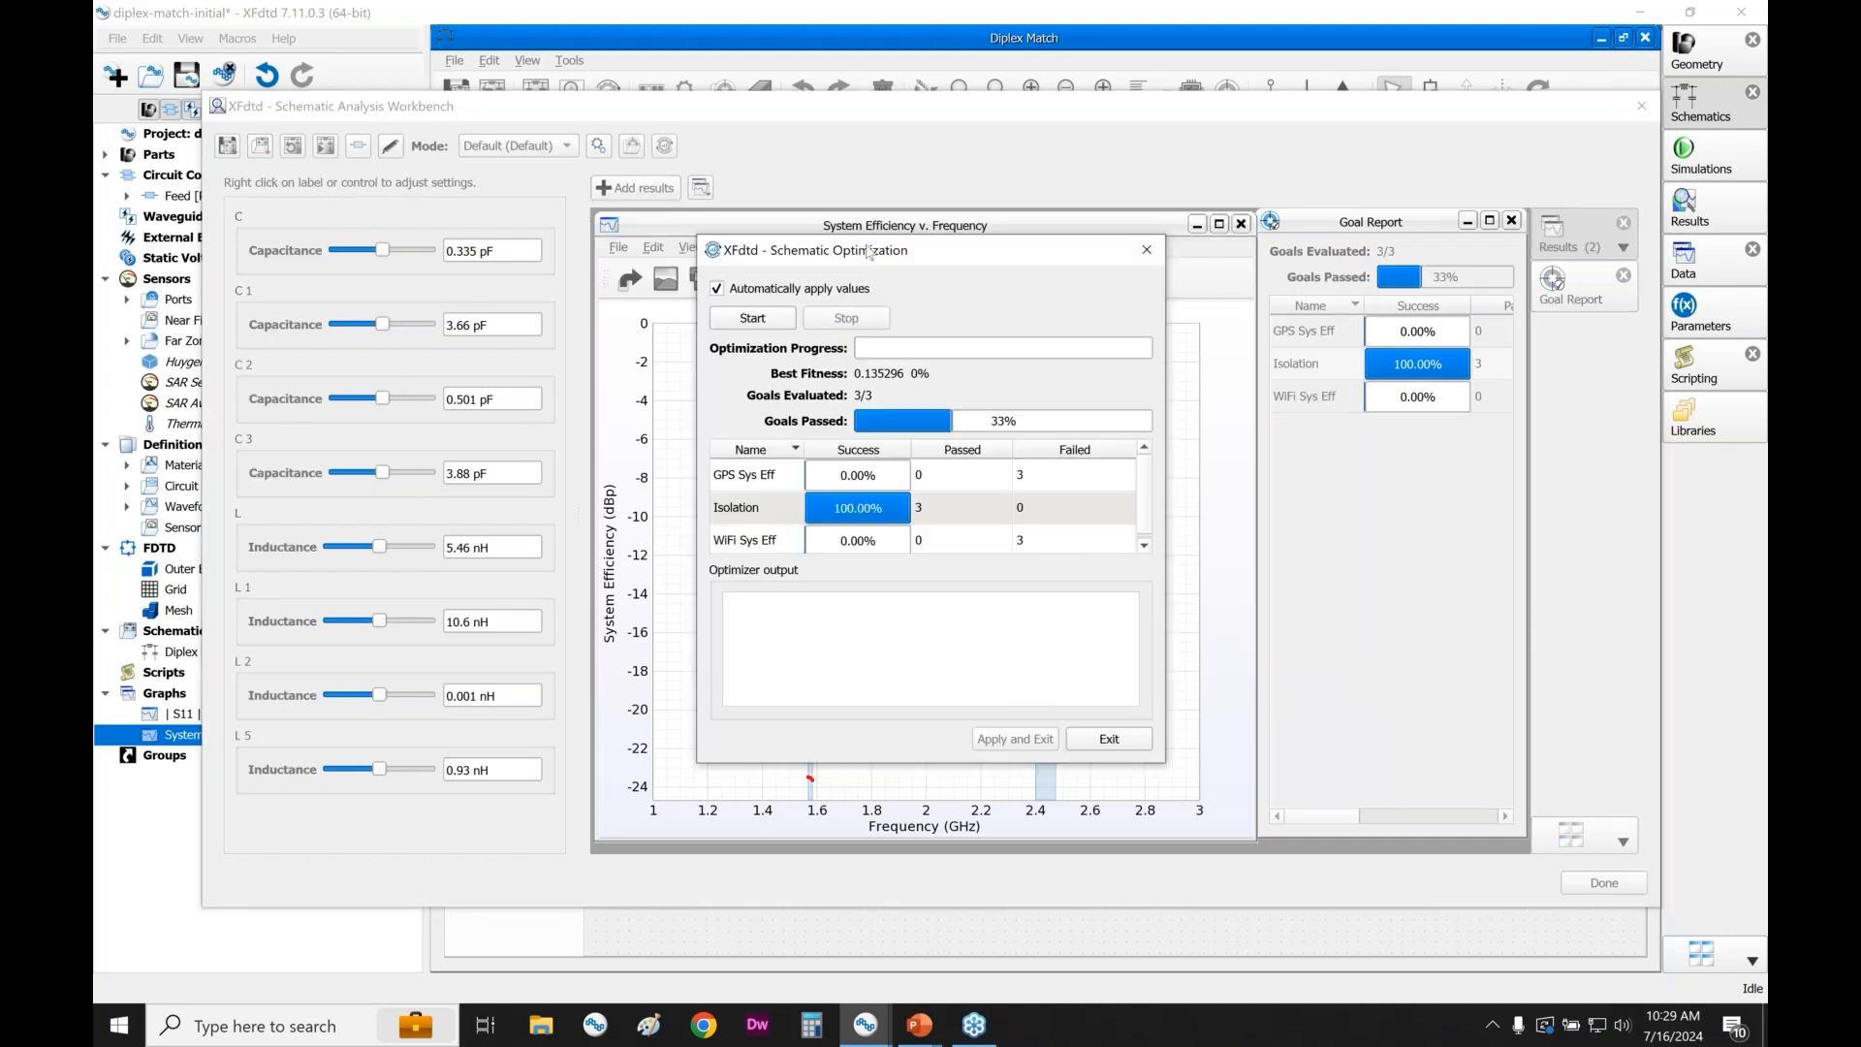
drag(921, 197, 998, 131)
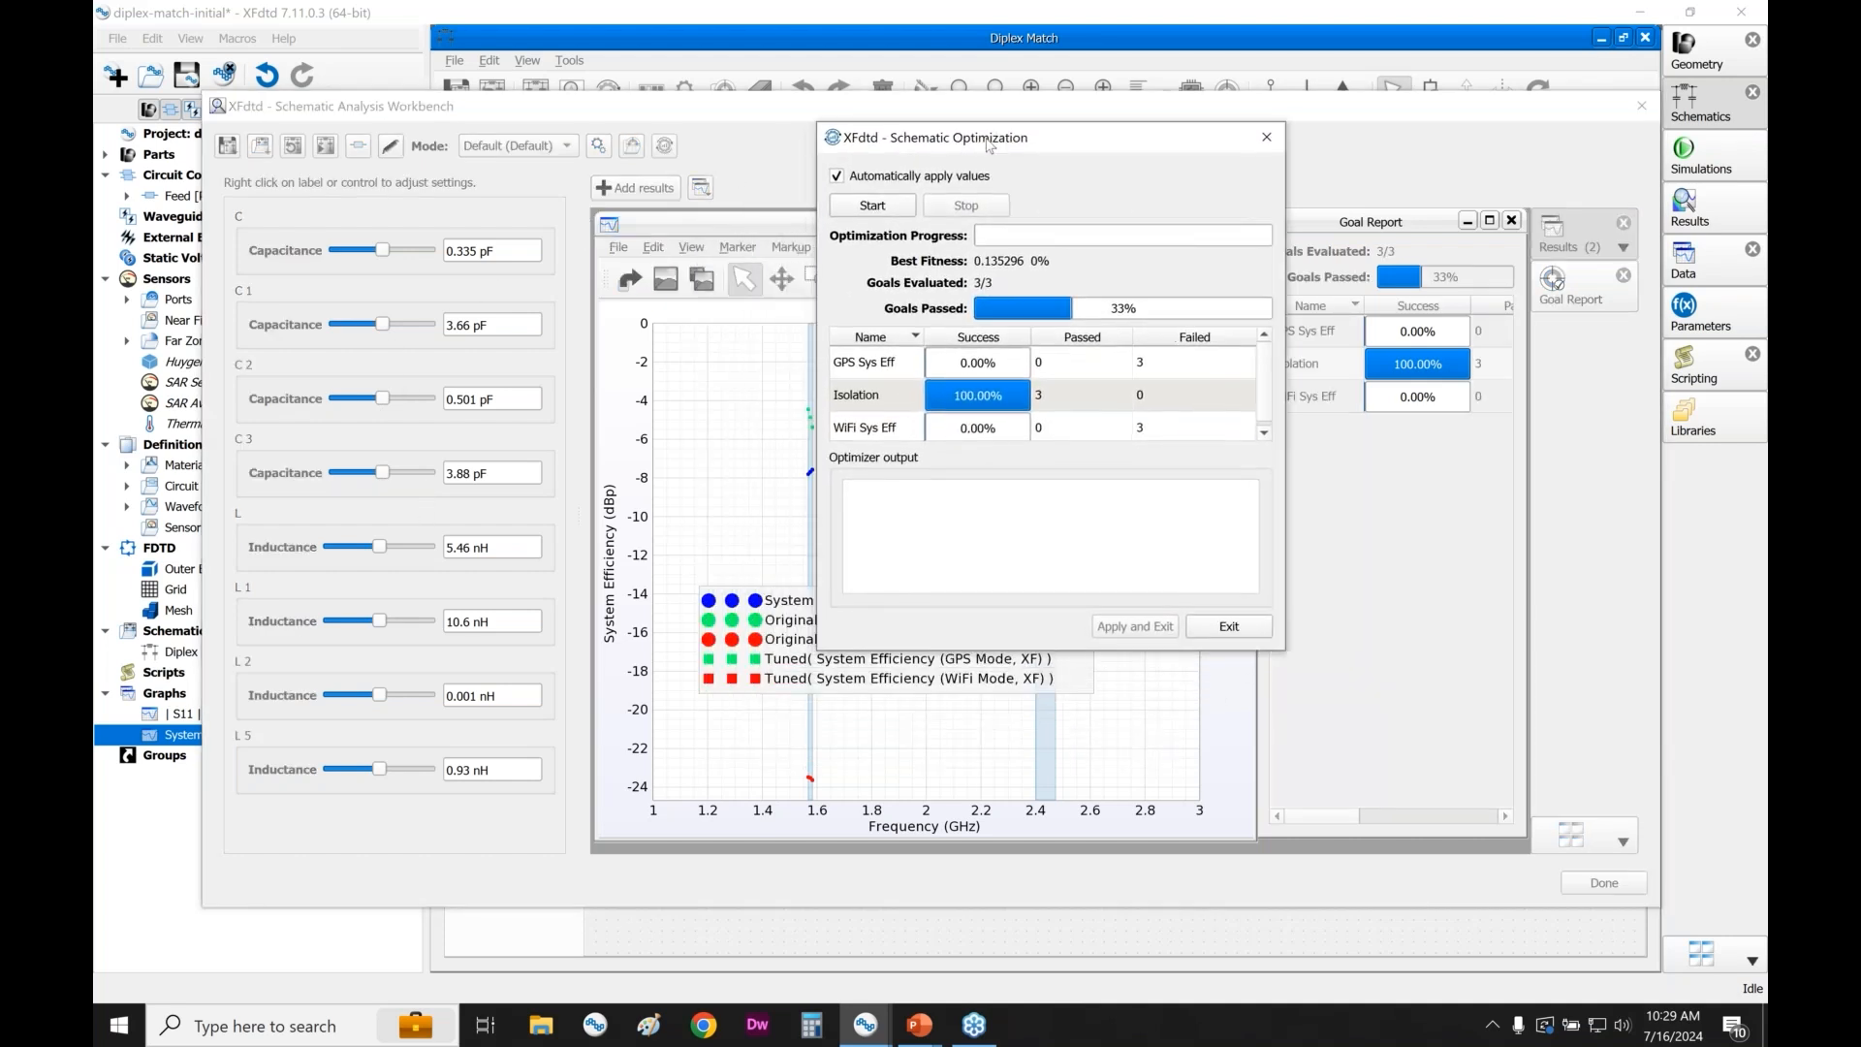
click(889, 209)
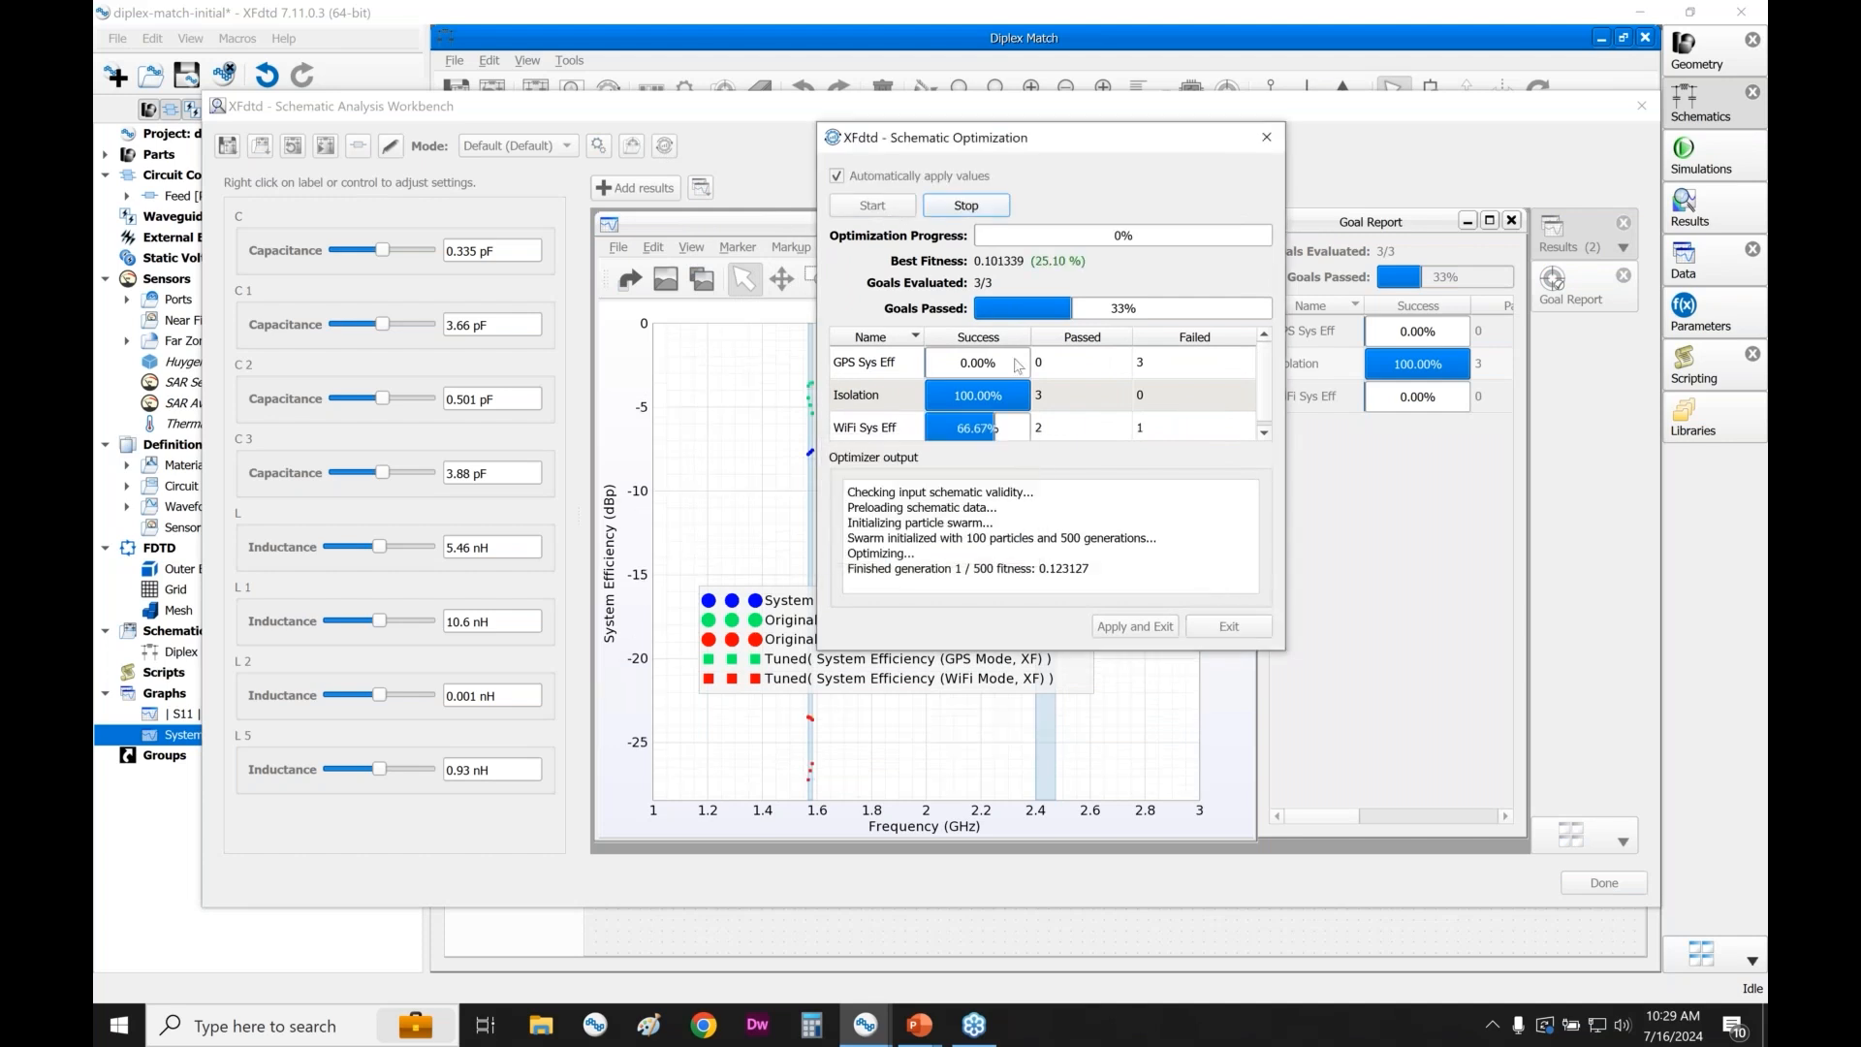
click(986, 206)
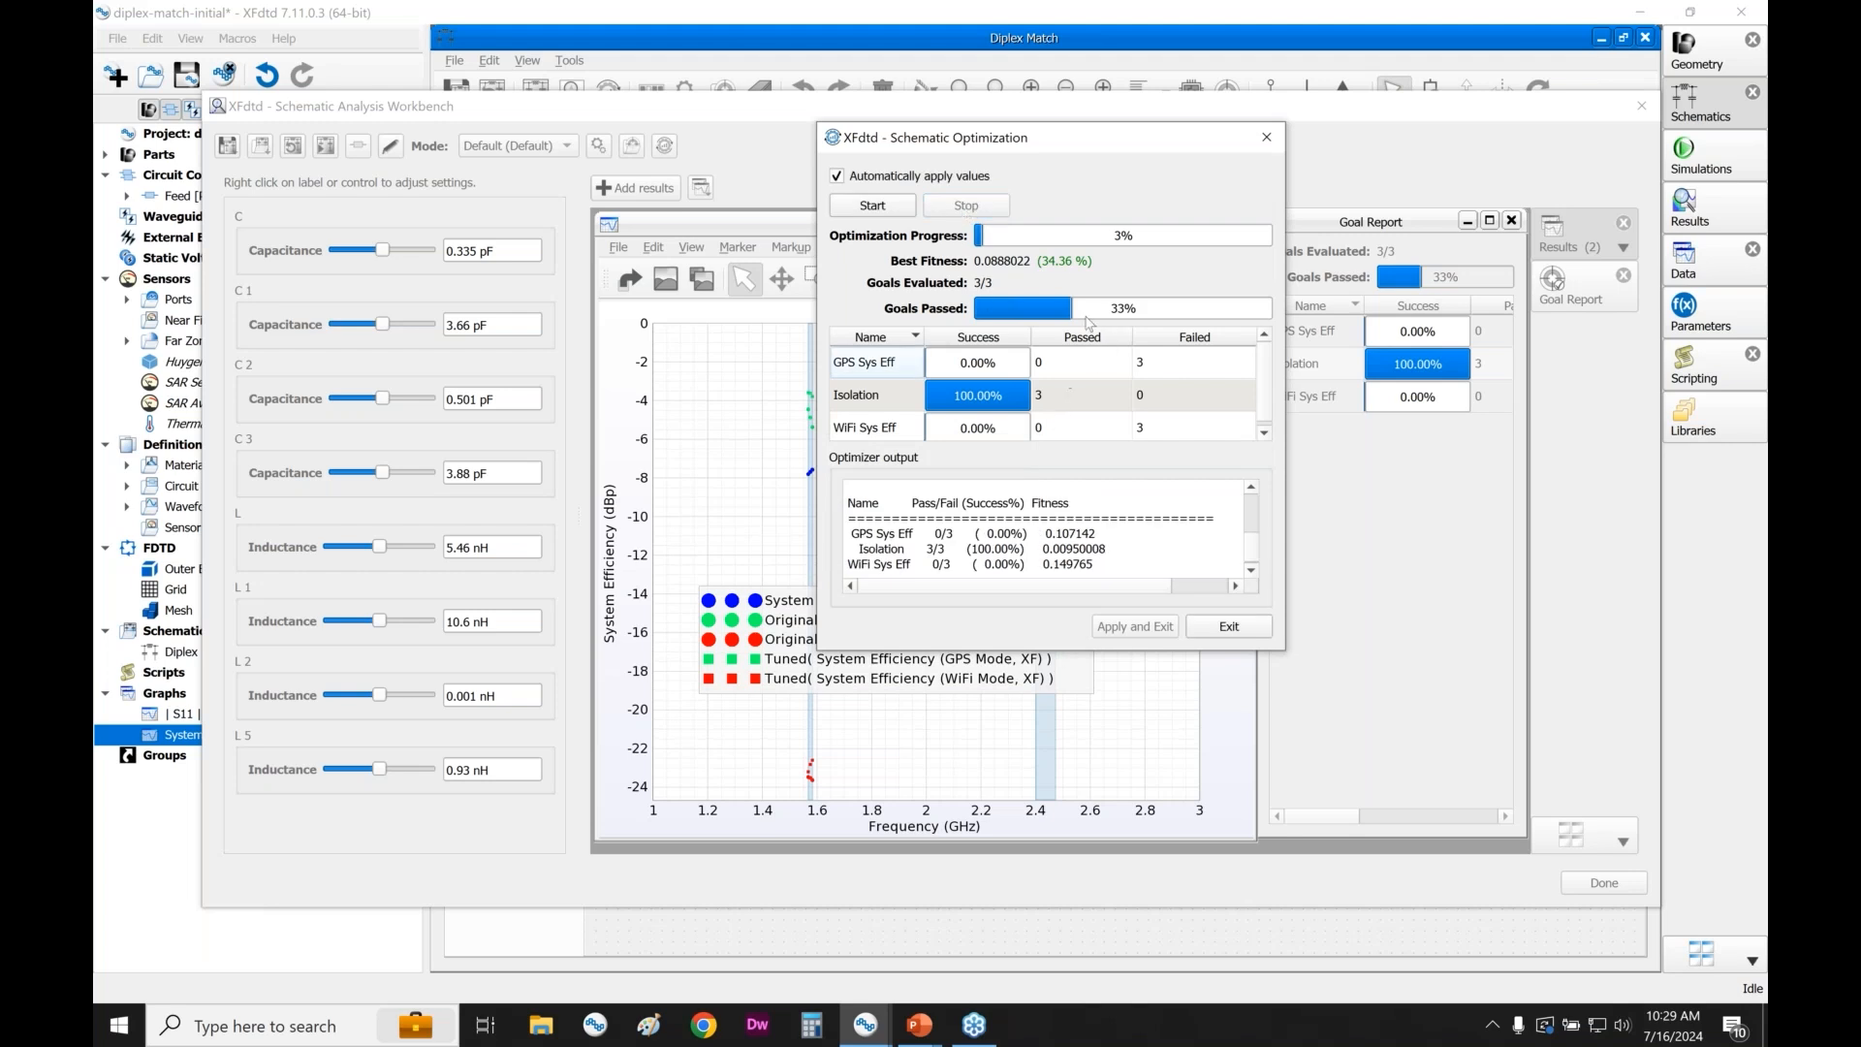
mouse_move(1049, 268)
click(381, 250)
click(404, 274)
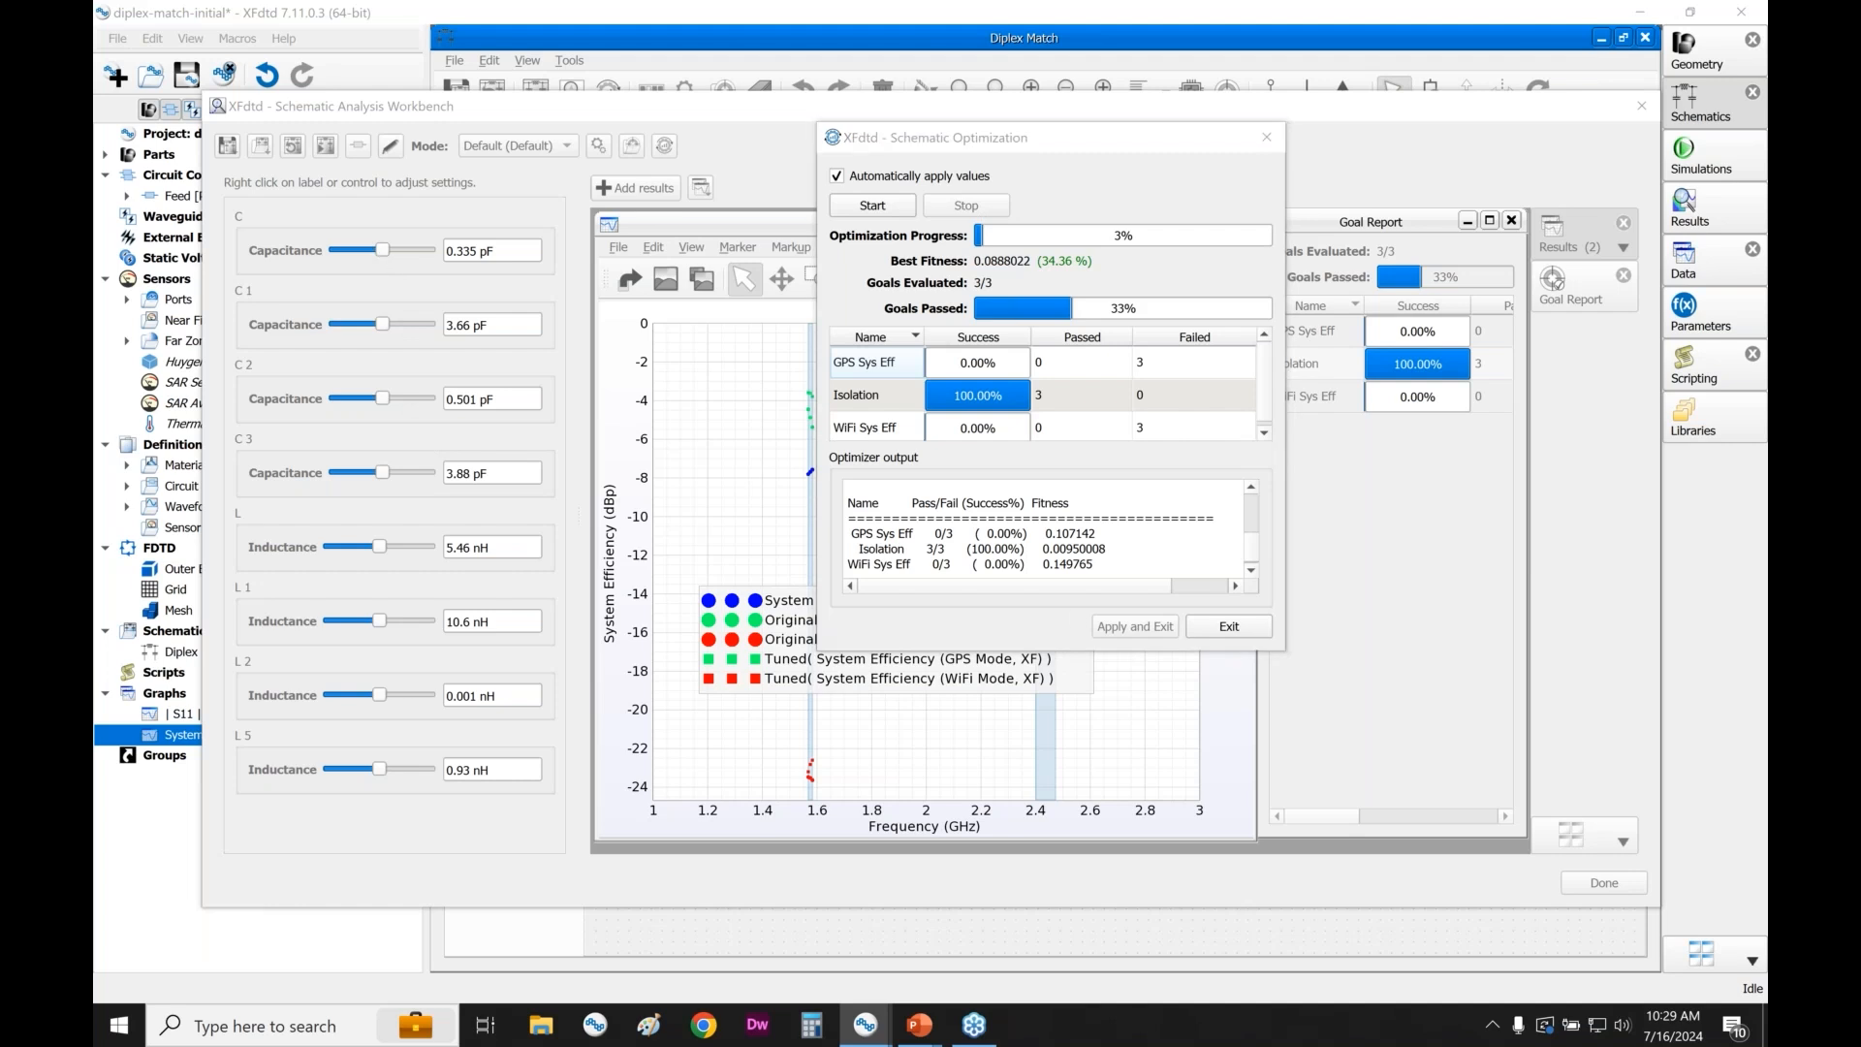
click(1212, 628)
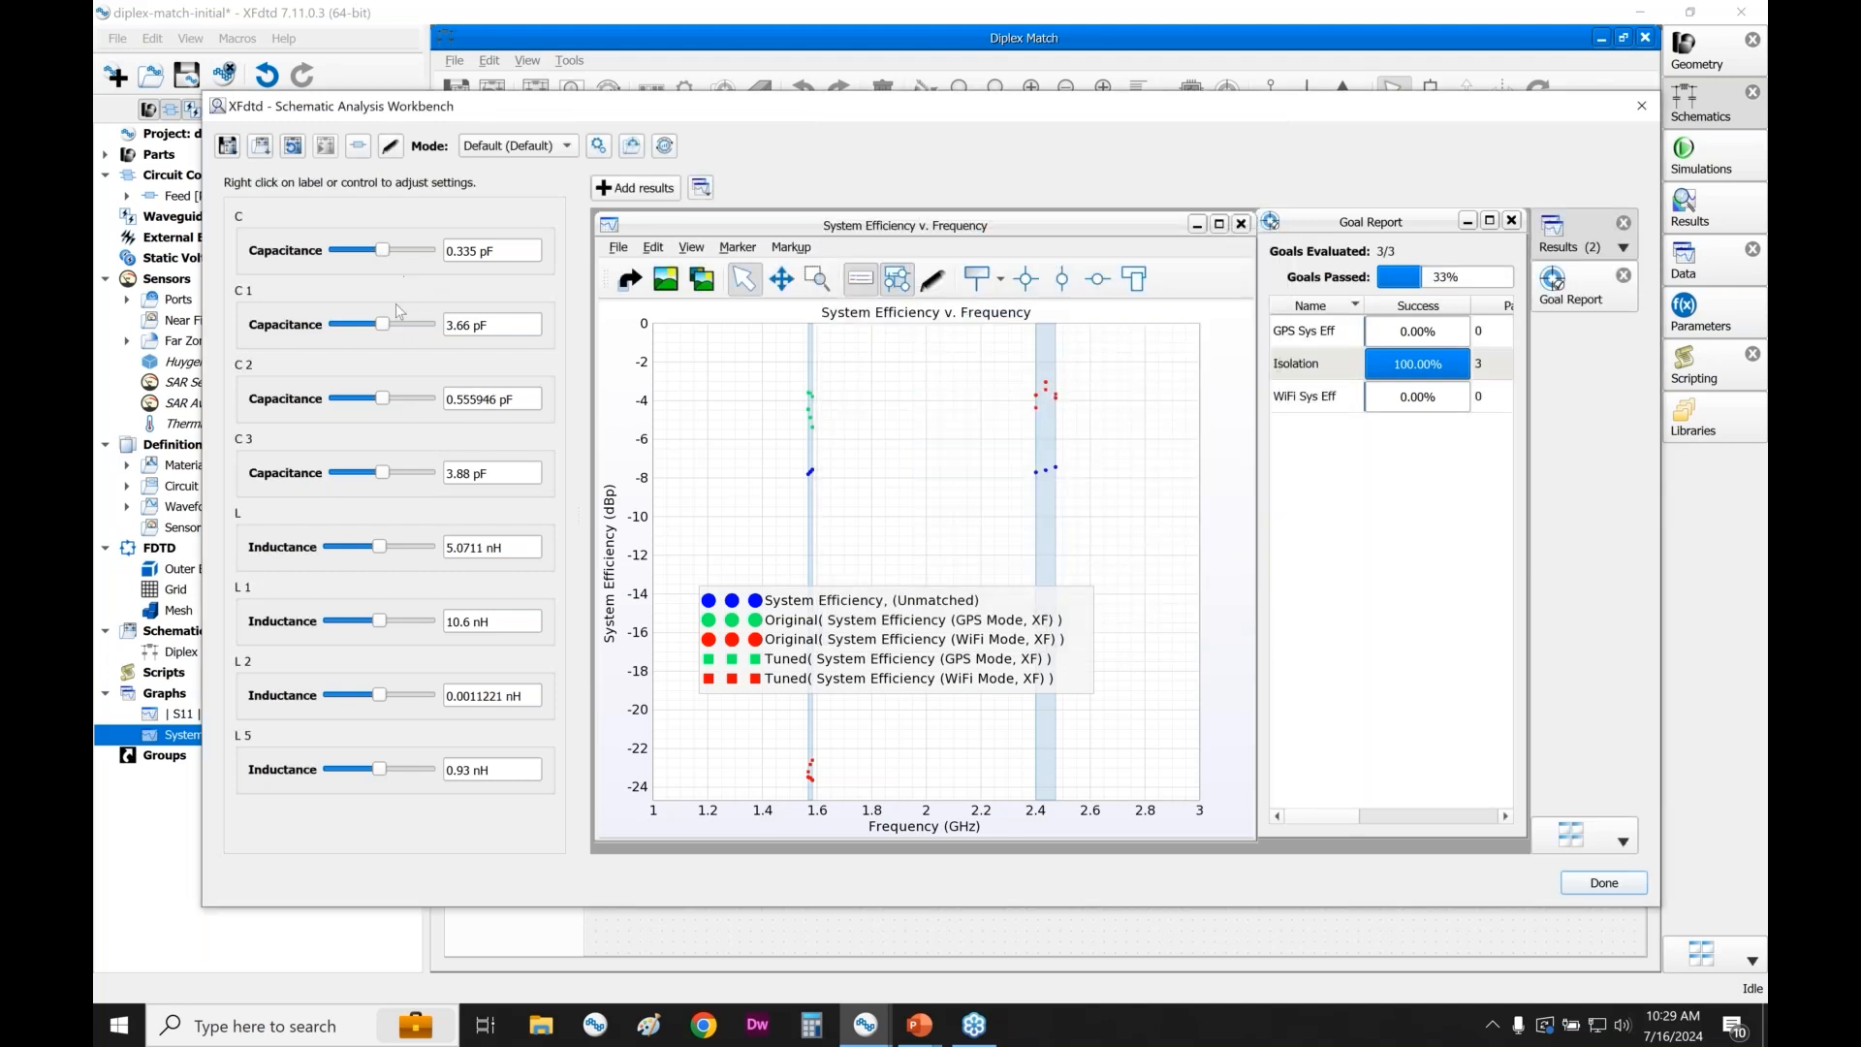
- Check the starting fitness in the workbench's schematic optimization, and close it without running
click(666, 145)
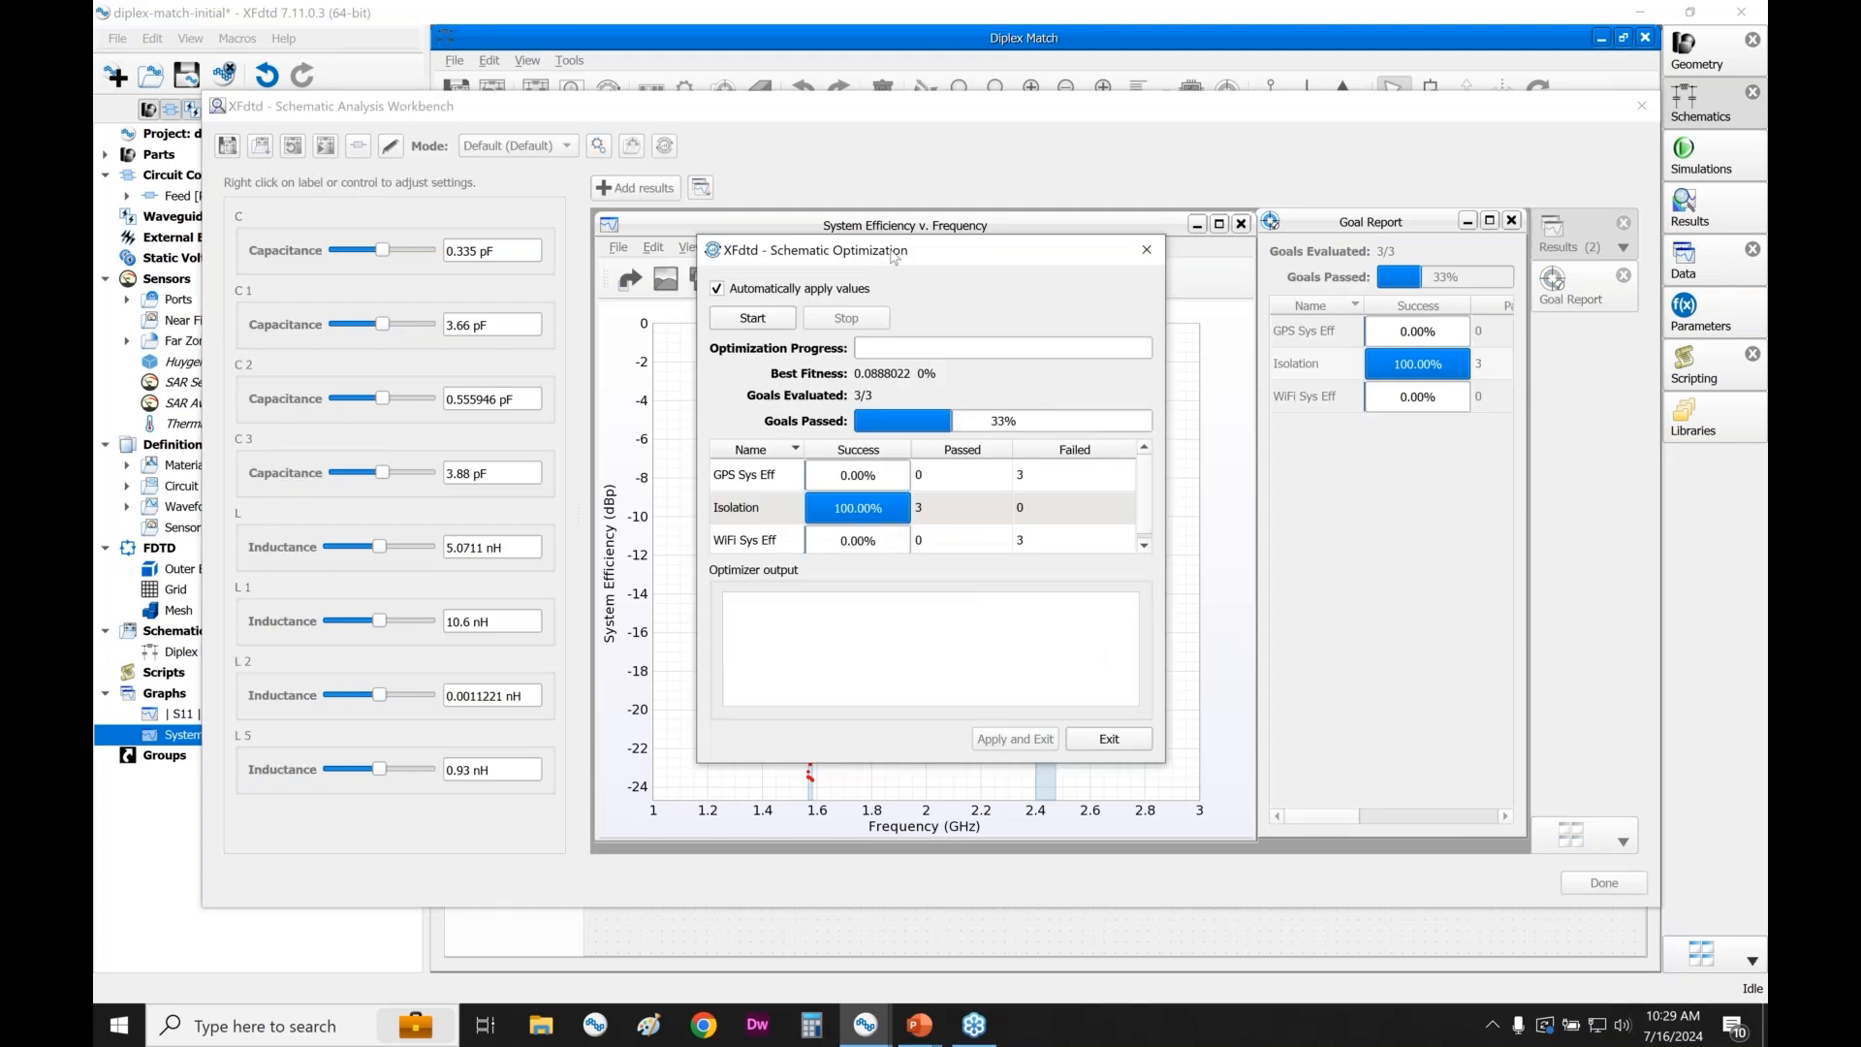
drag(893, 254, 981, 163)
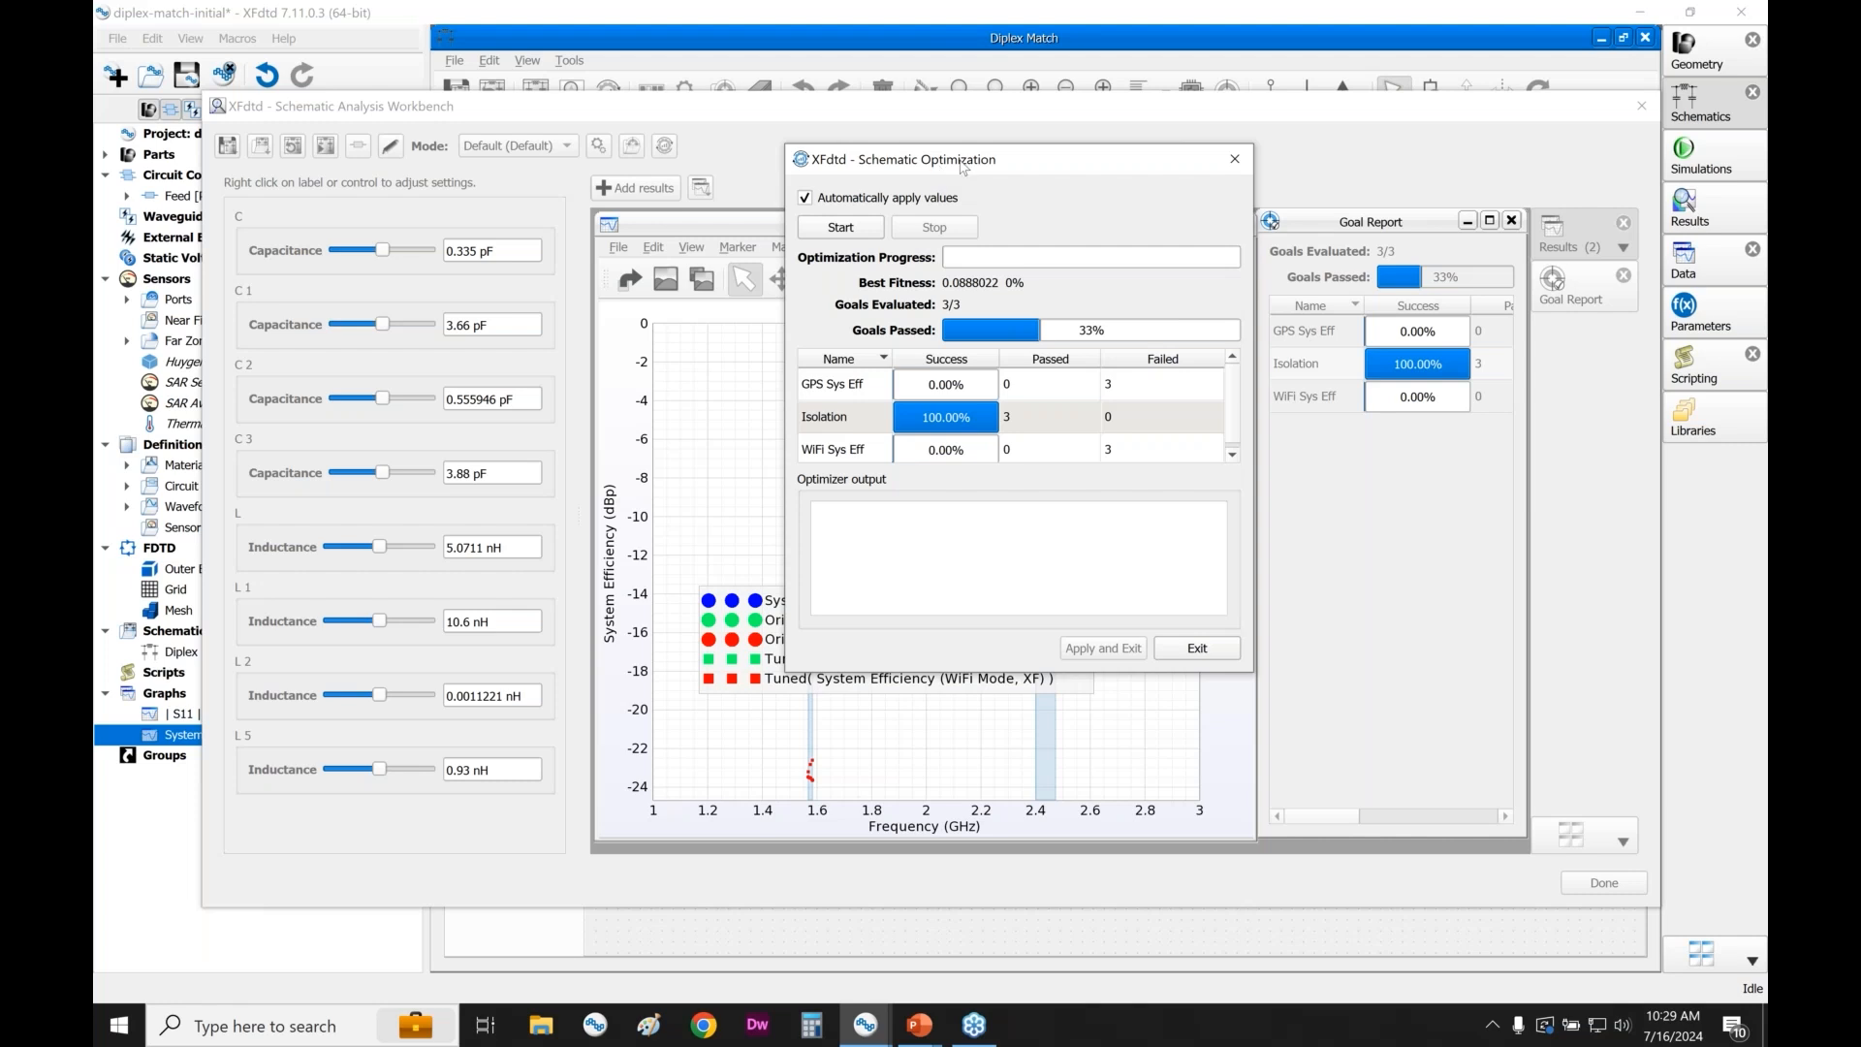
click(1235, 161)
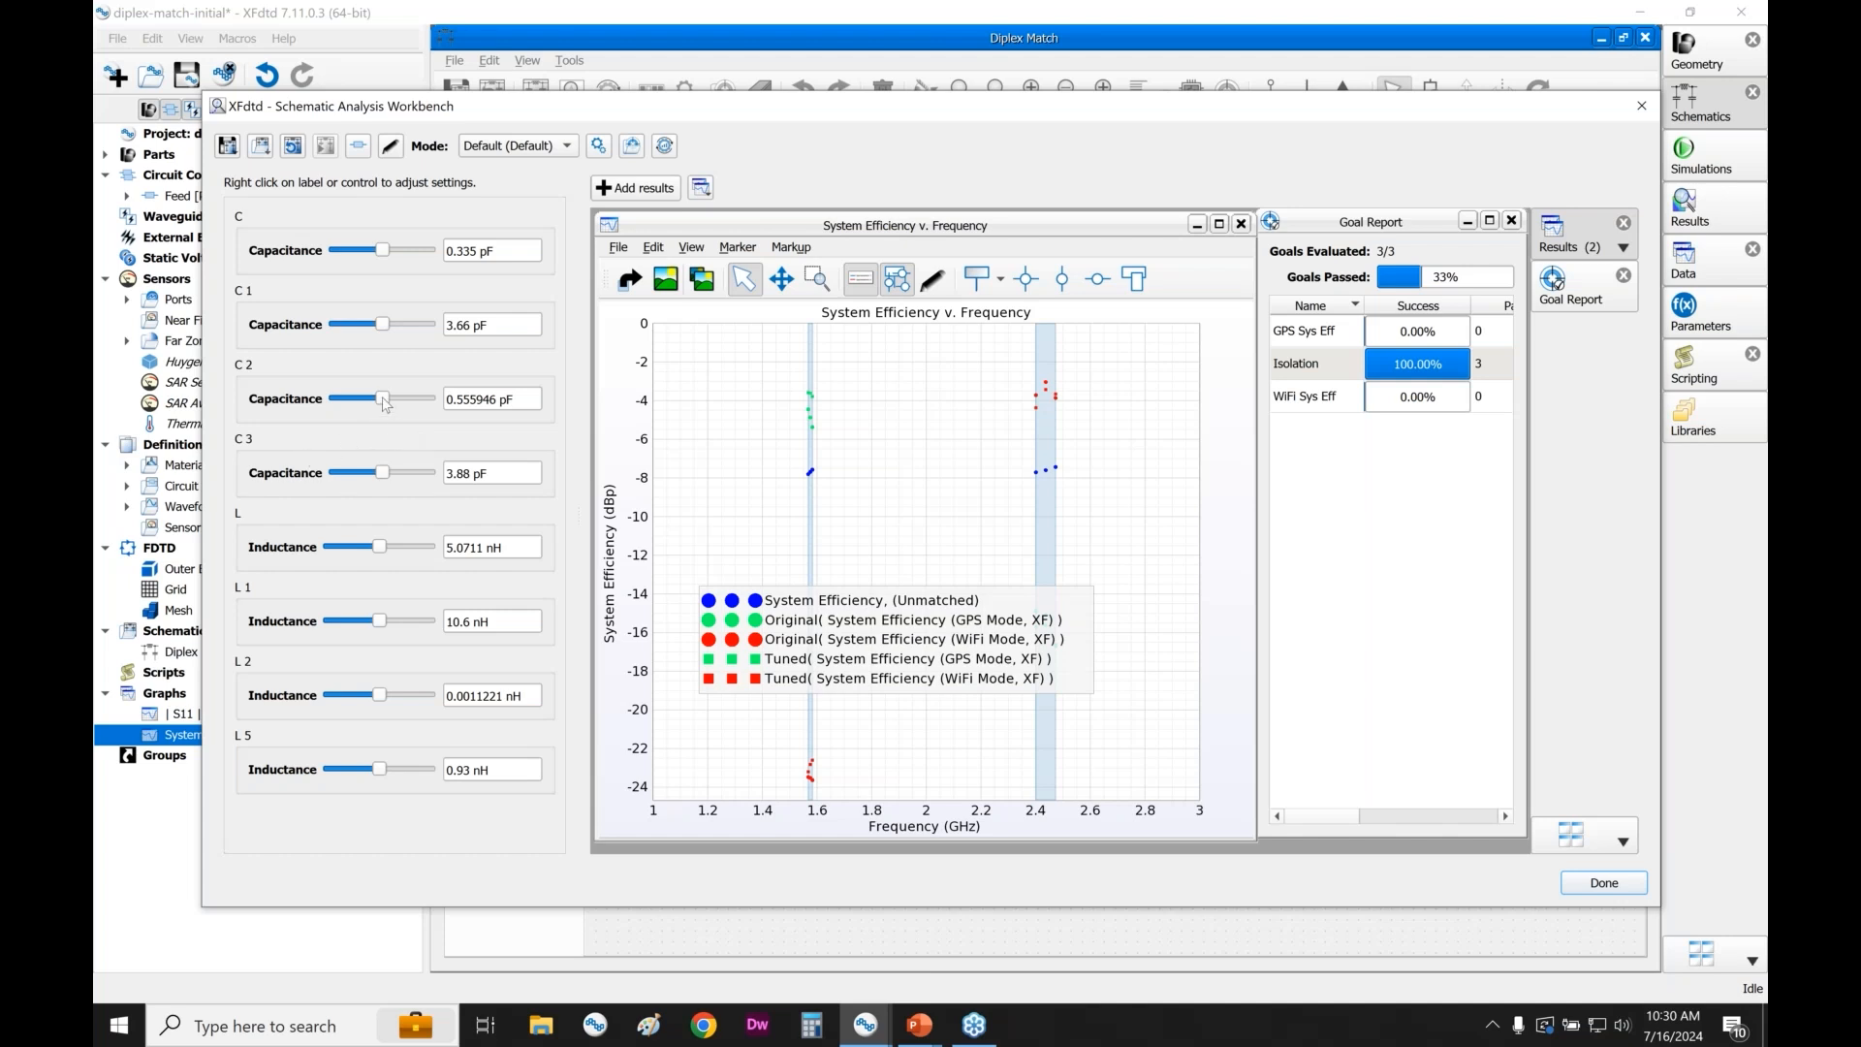
- Tune the C 2 capacitance to 0.500352 pF, check the optimization fitness, and close the workbench without applying the tuned values
mouse_move(387, 403)
drag(384, 400, 372, 418)
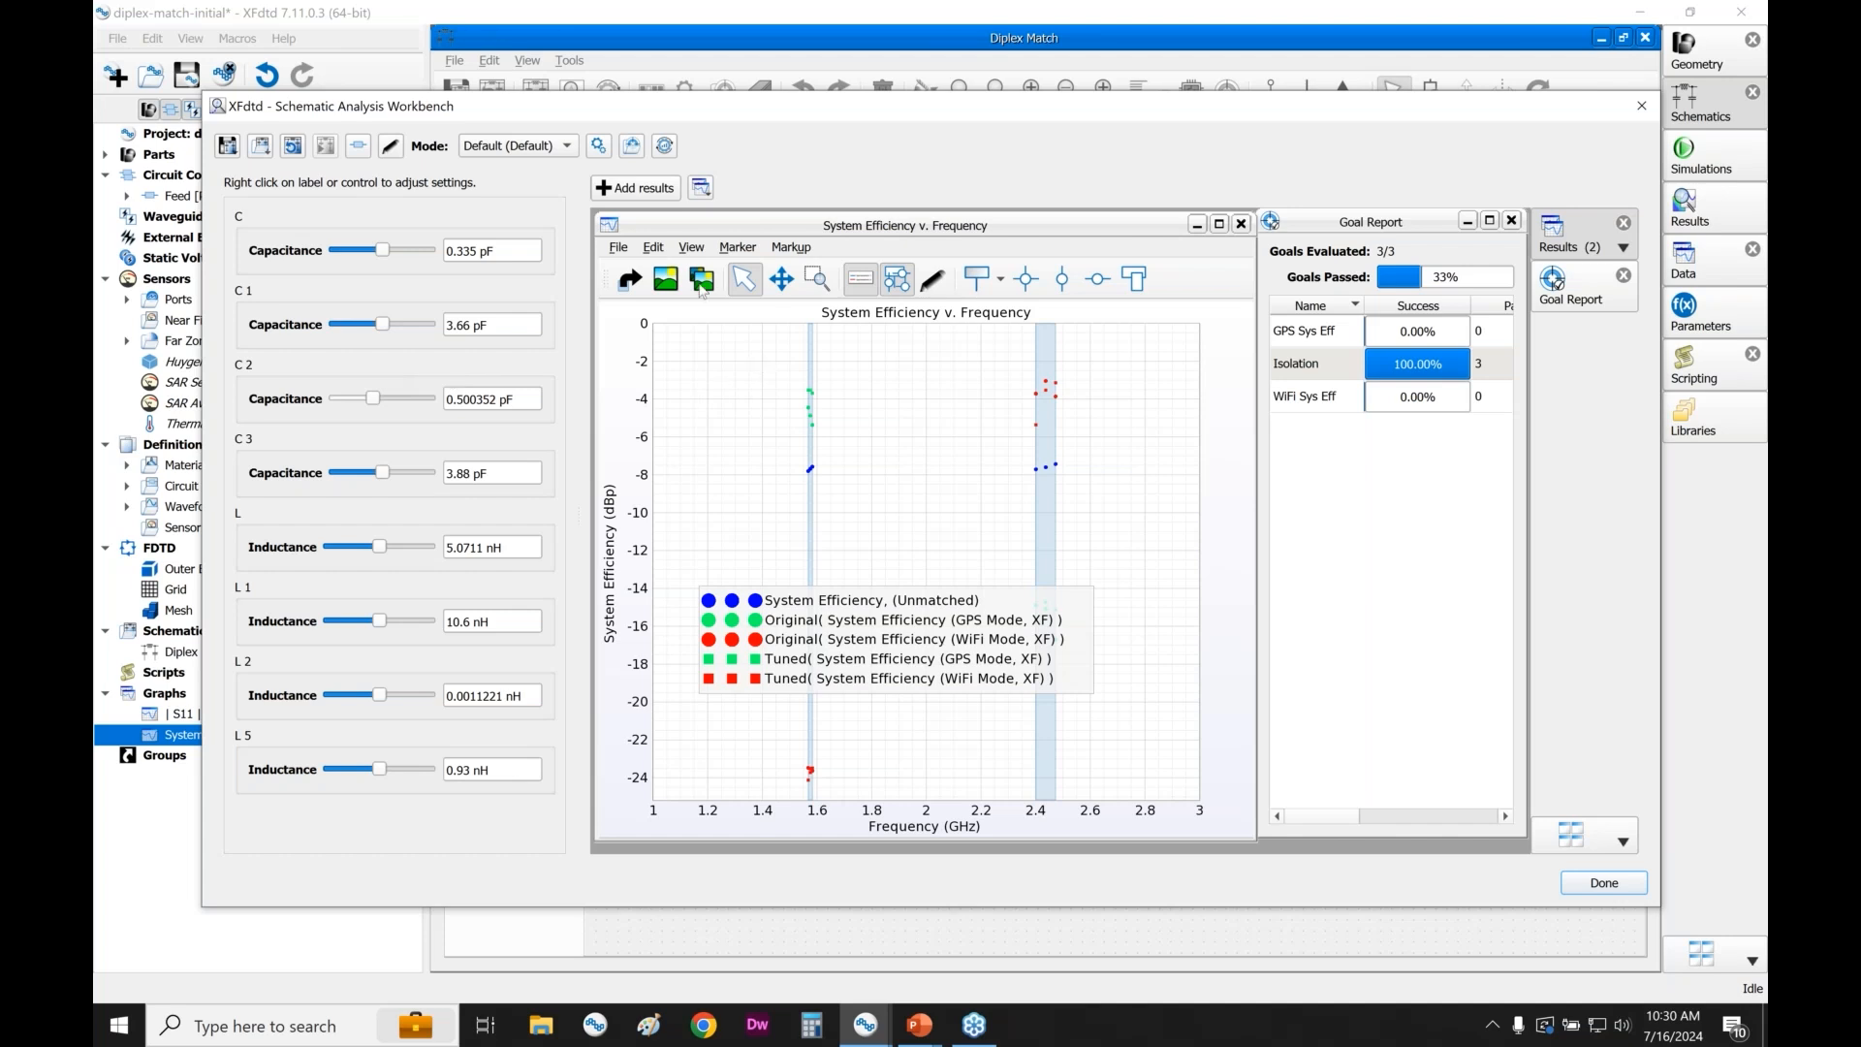
click(665, 146)
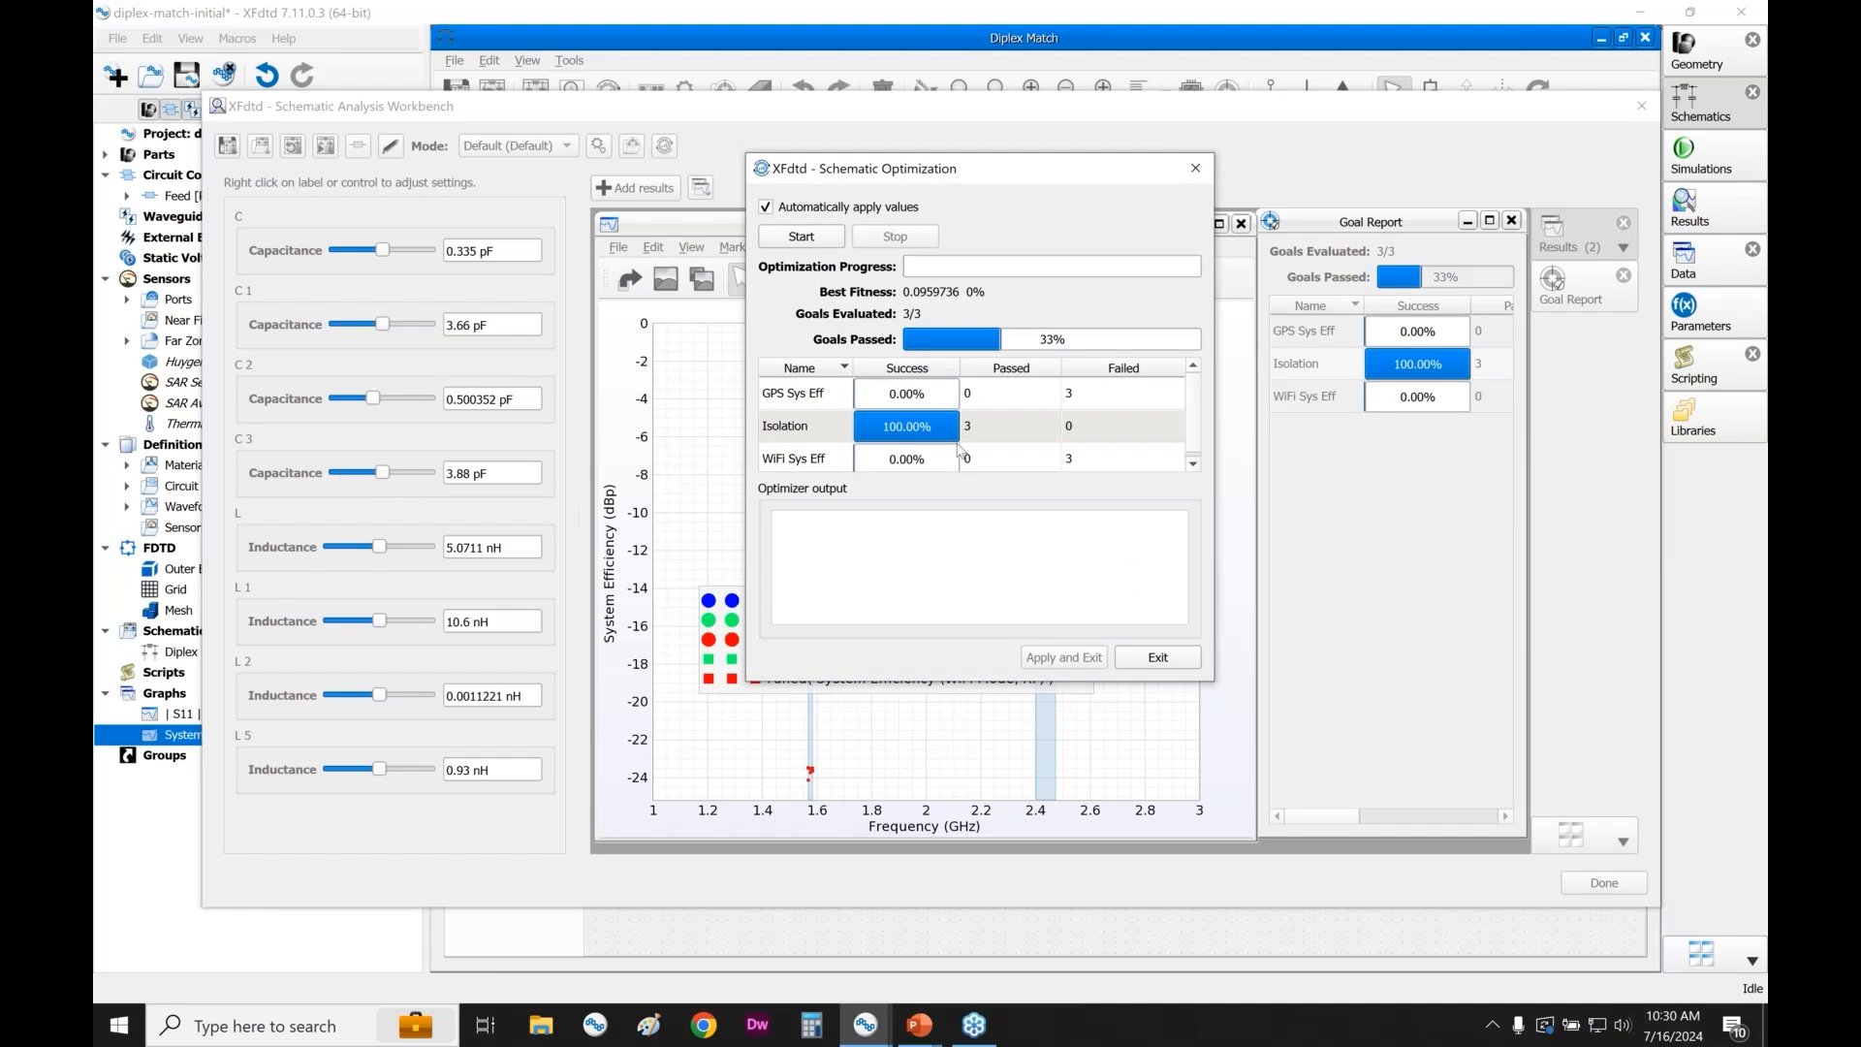
click(1177, 657)
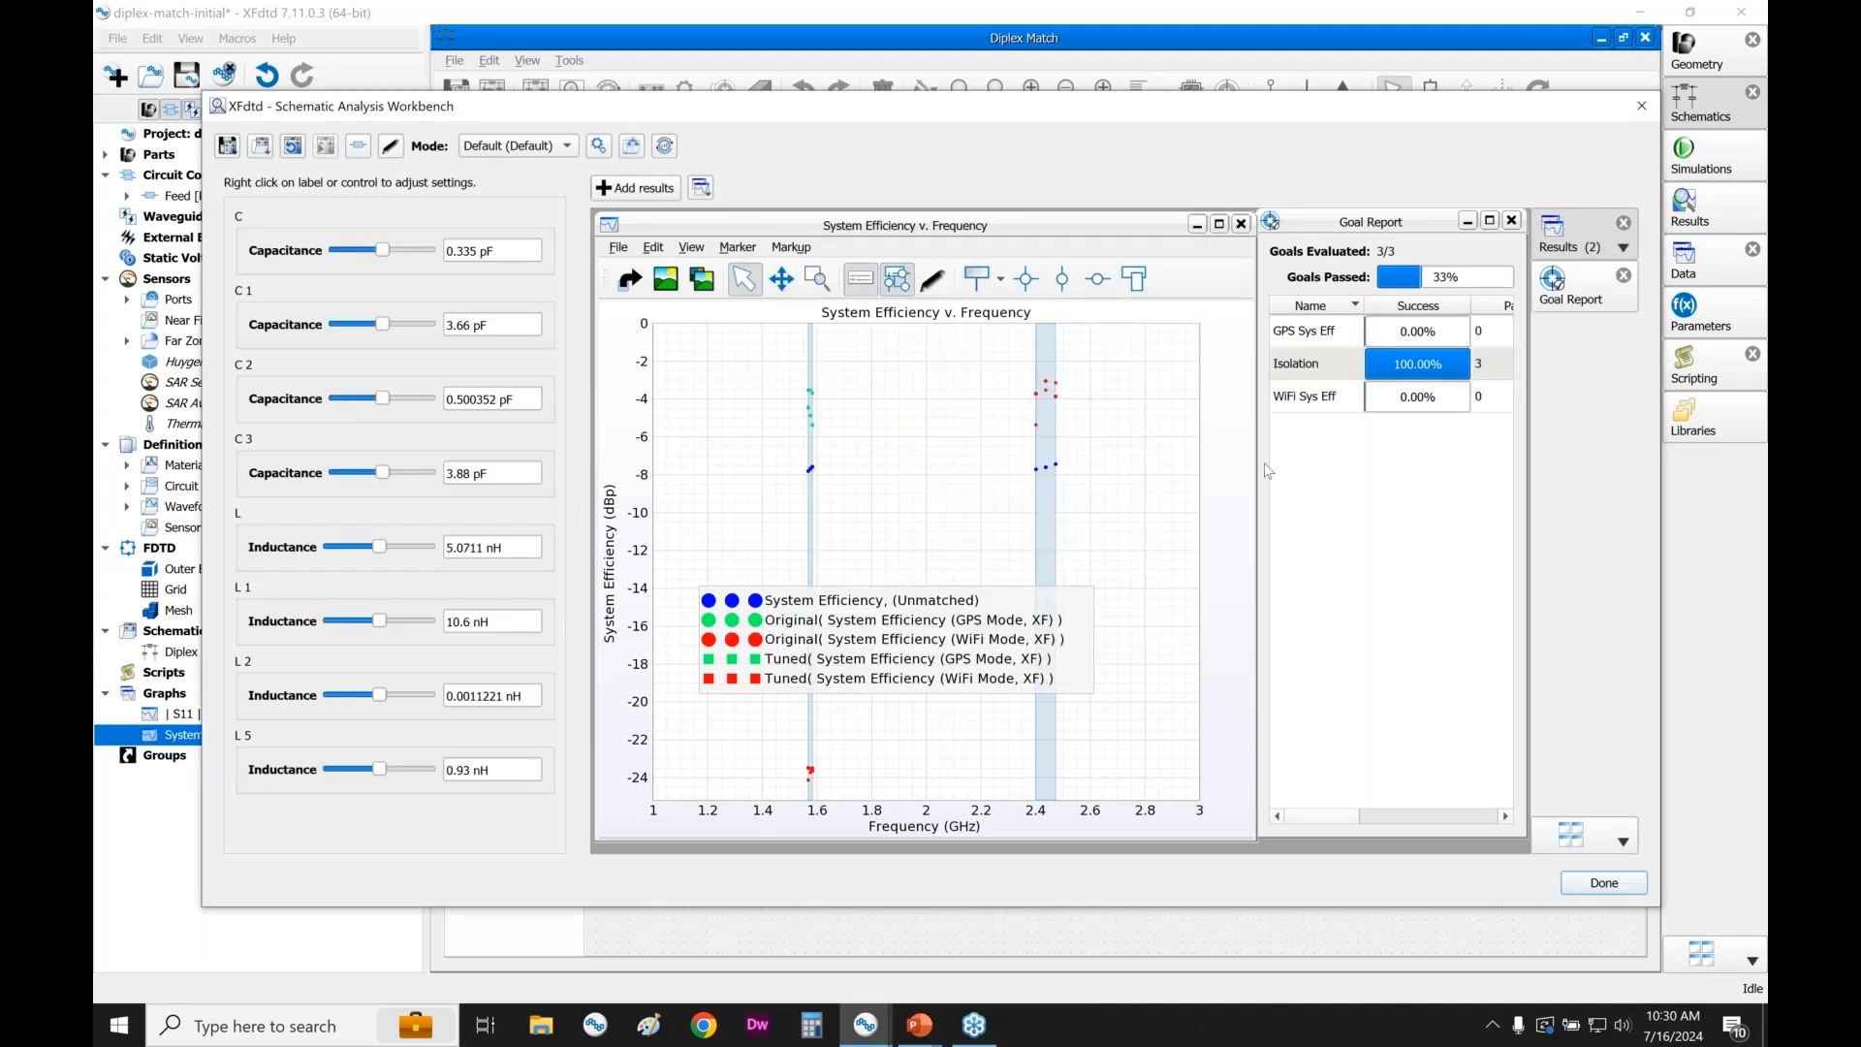
click(1641, 105)
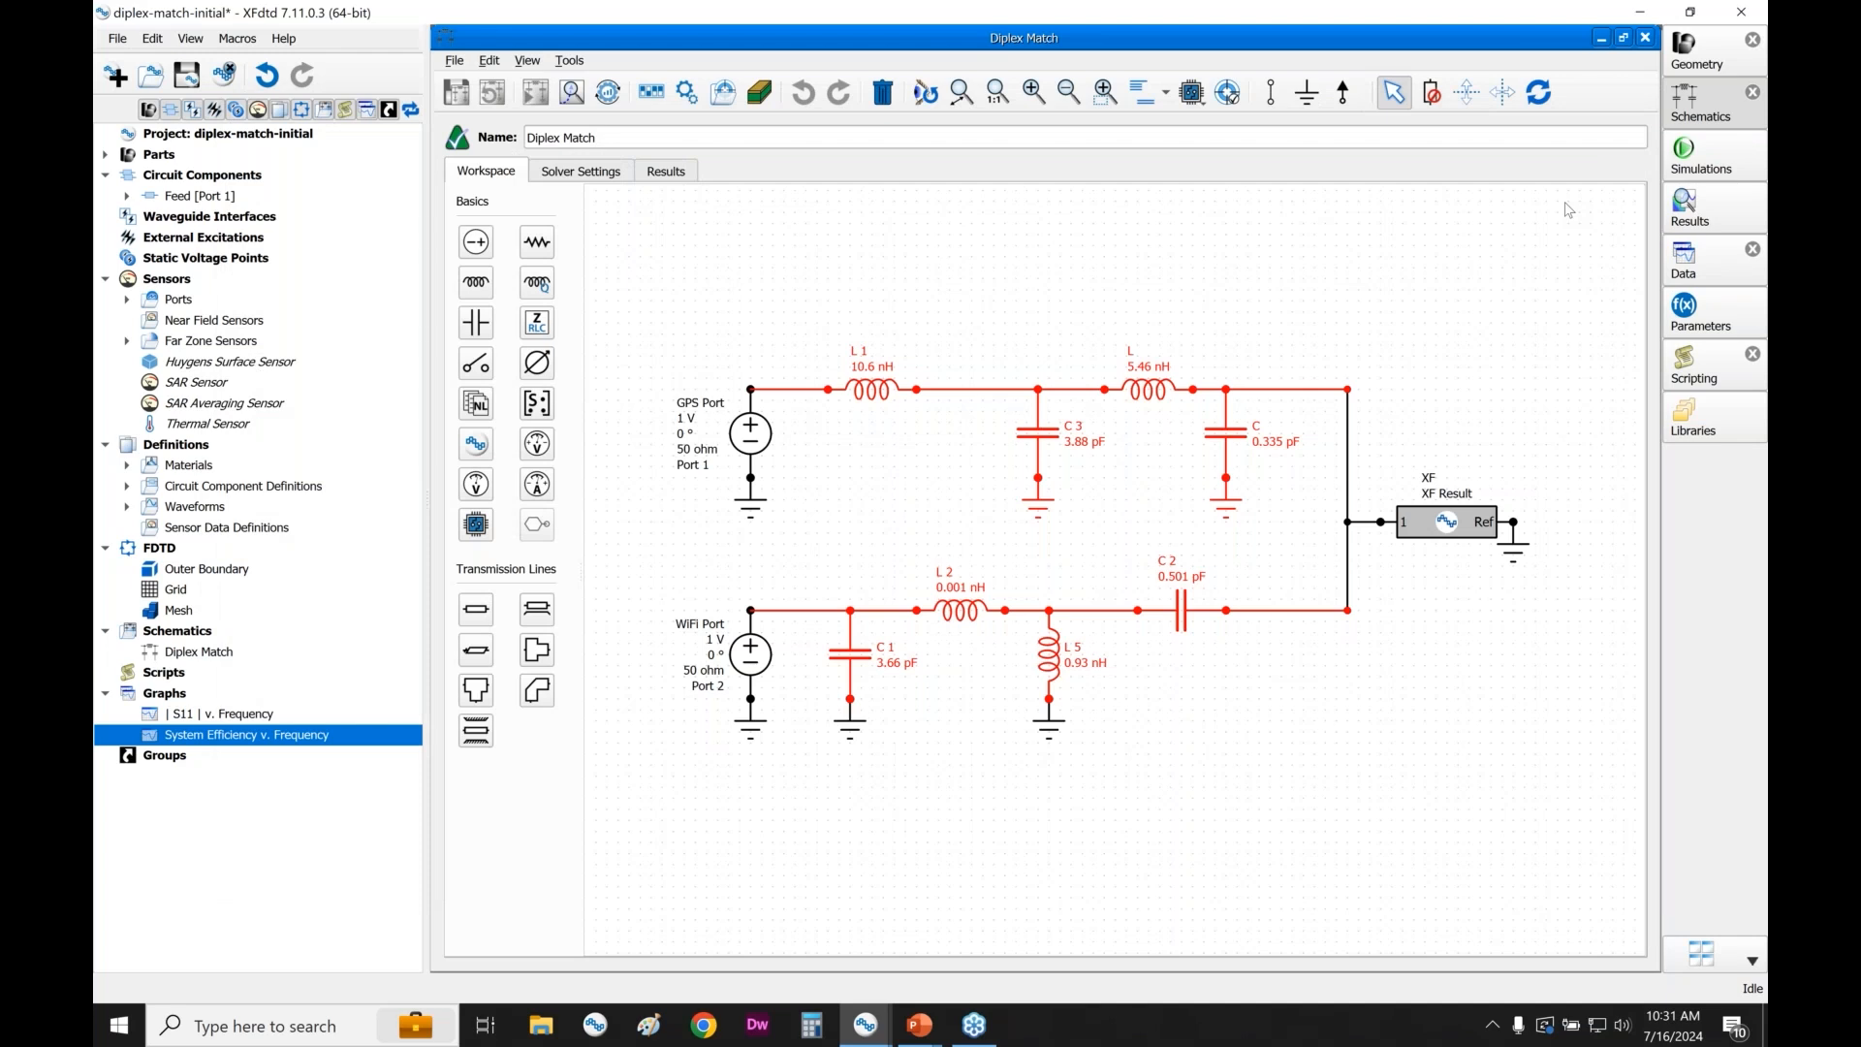
click(1536, 281)
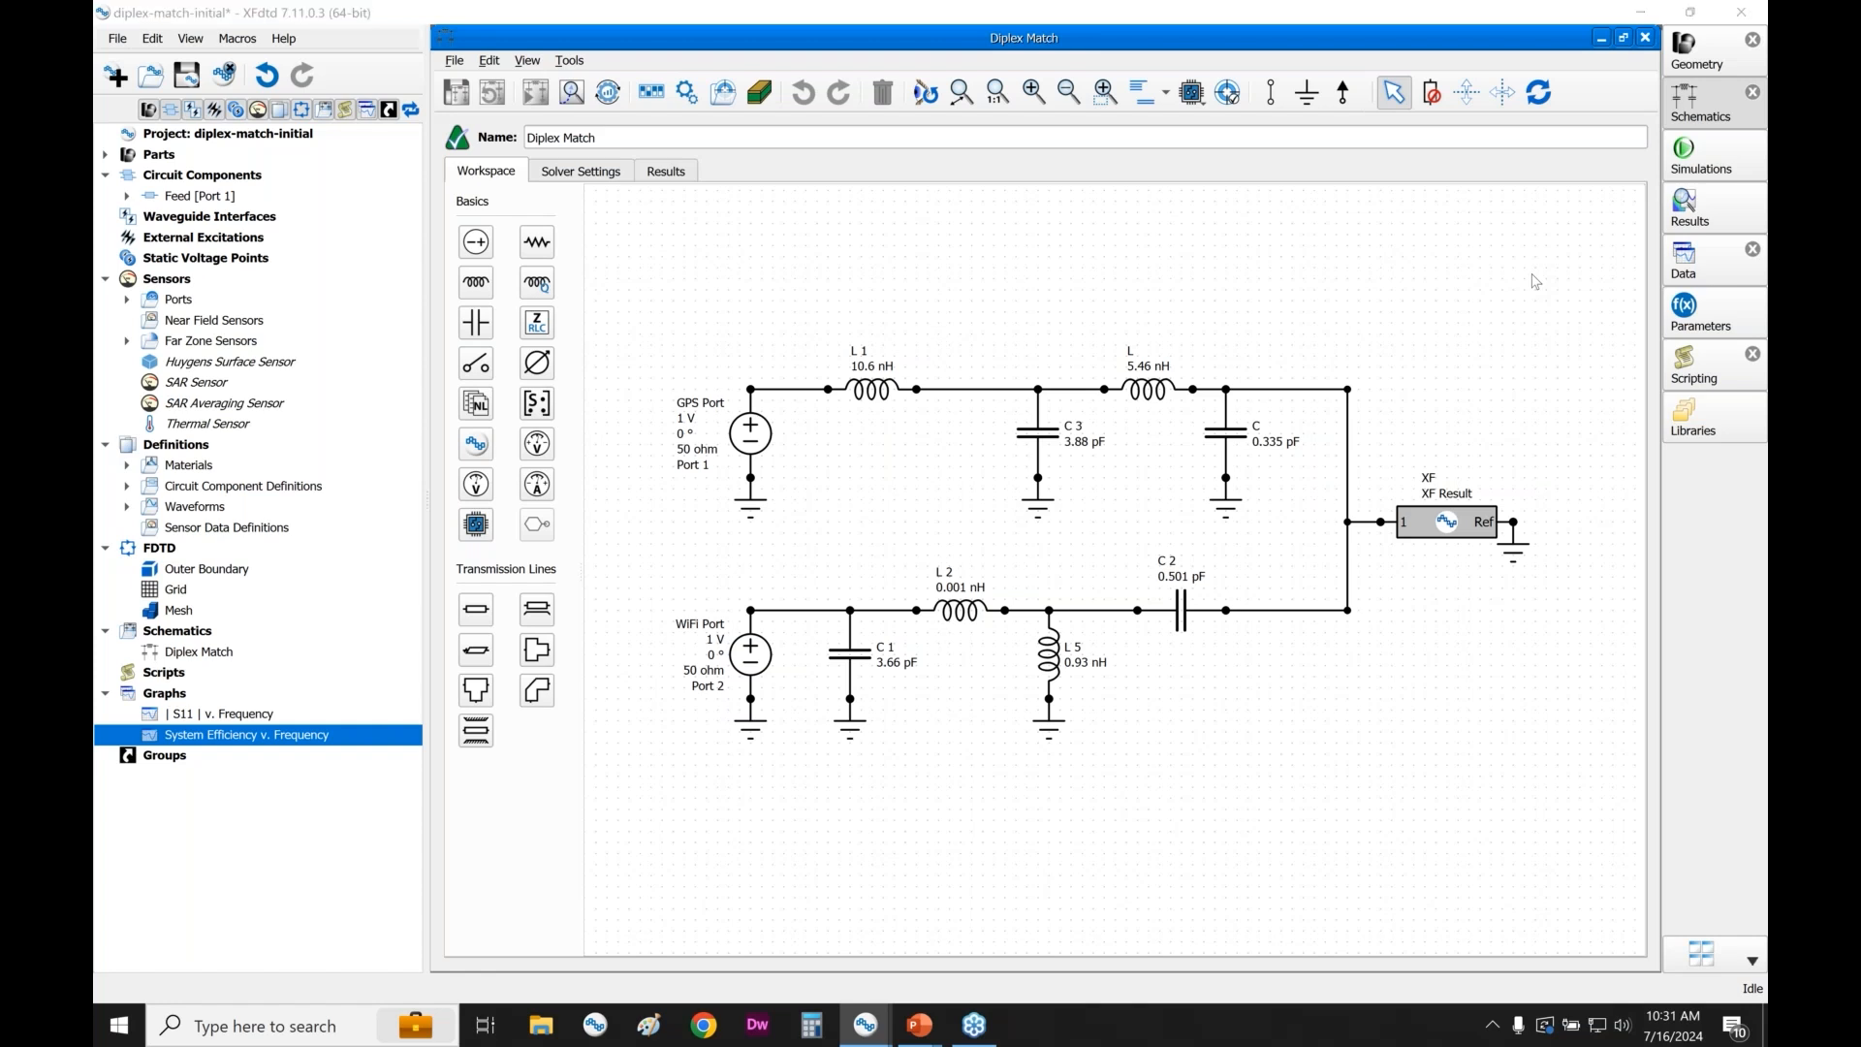
- Switch to the diplex-match-layout project in XFdtd and examine the matching network traces beside the antenna feed
key(alt+Tab)
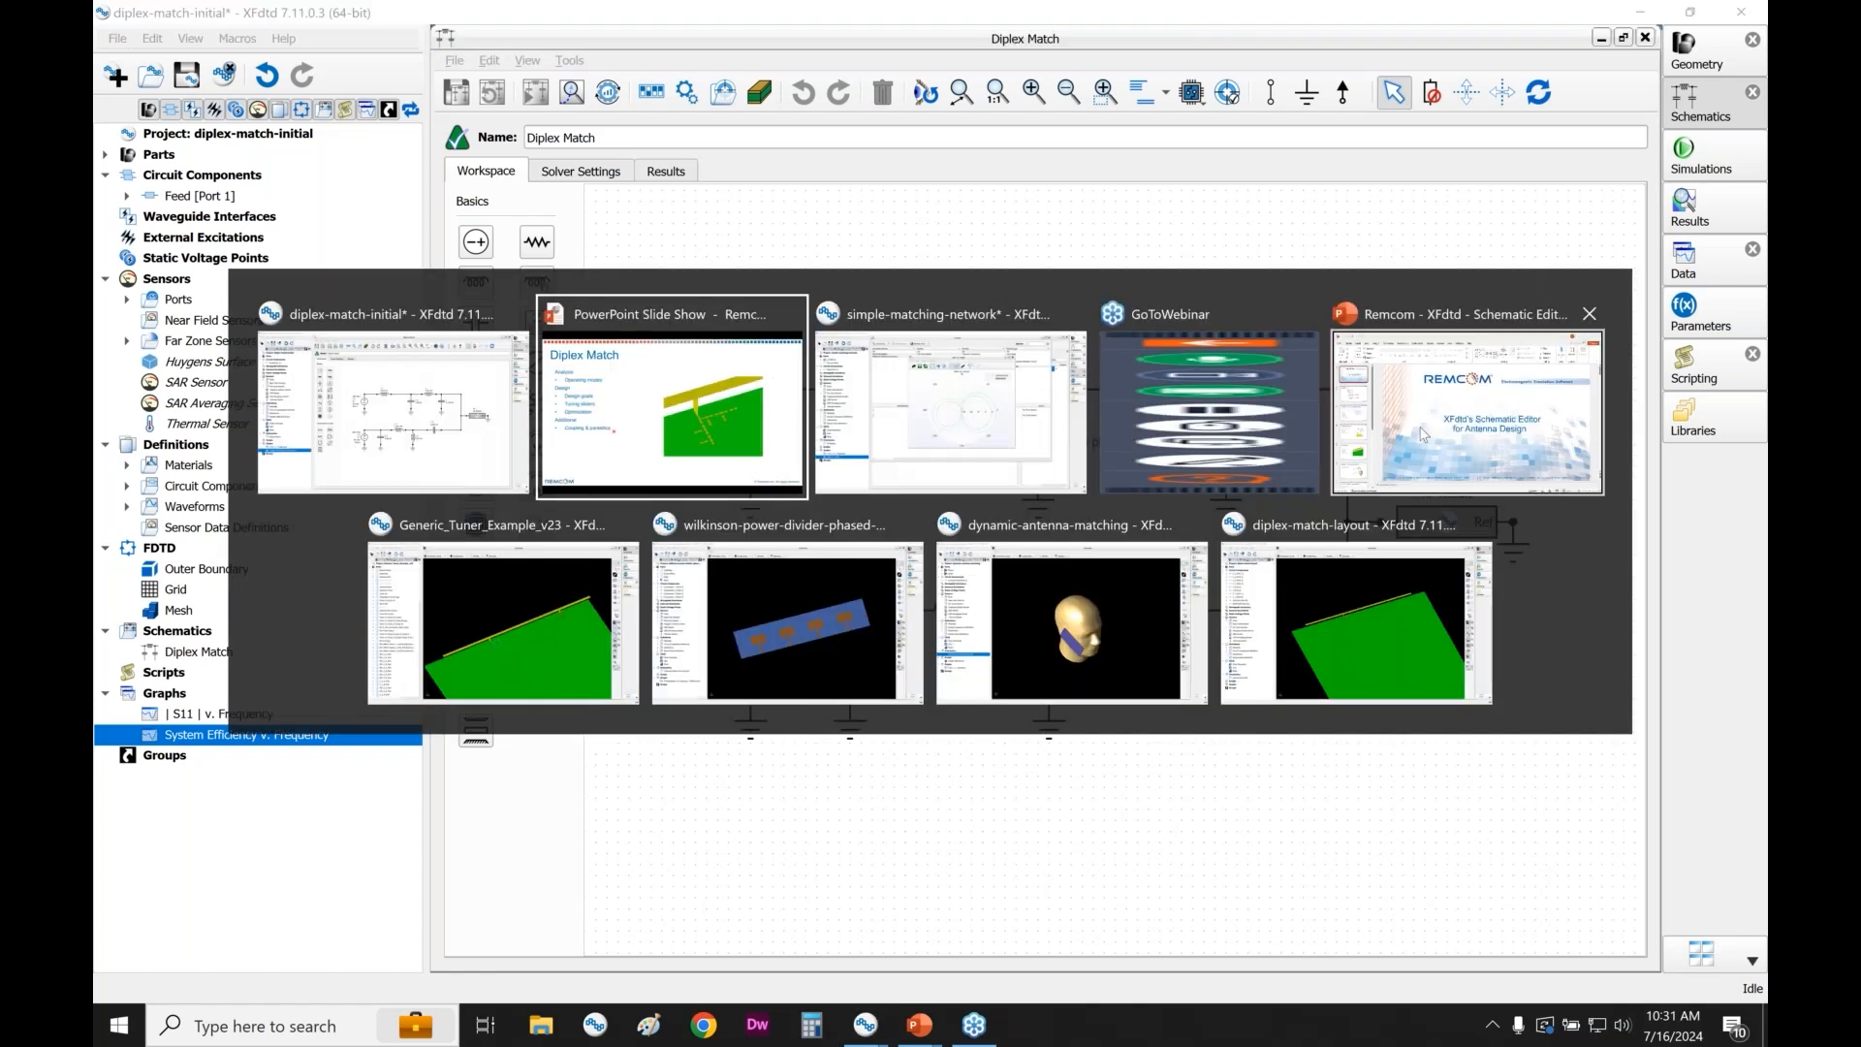
key(Escape)
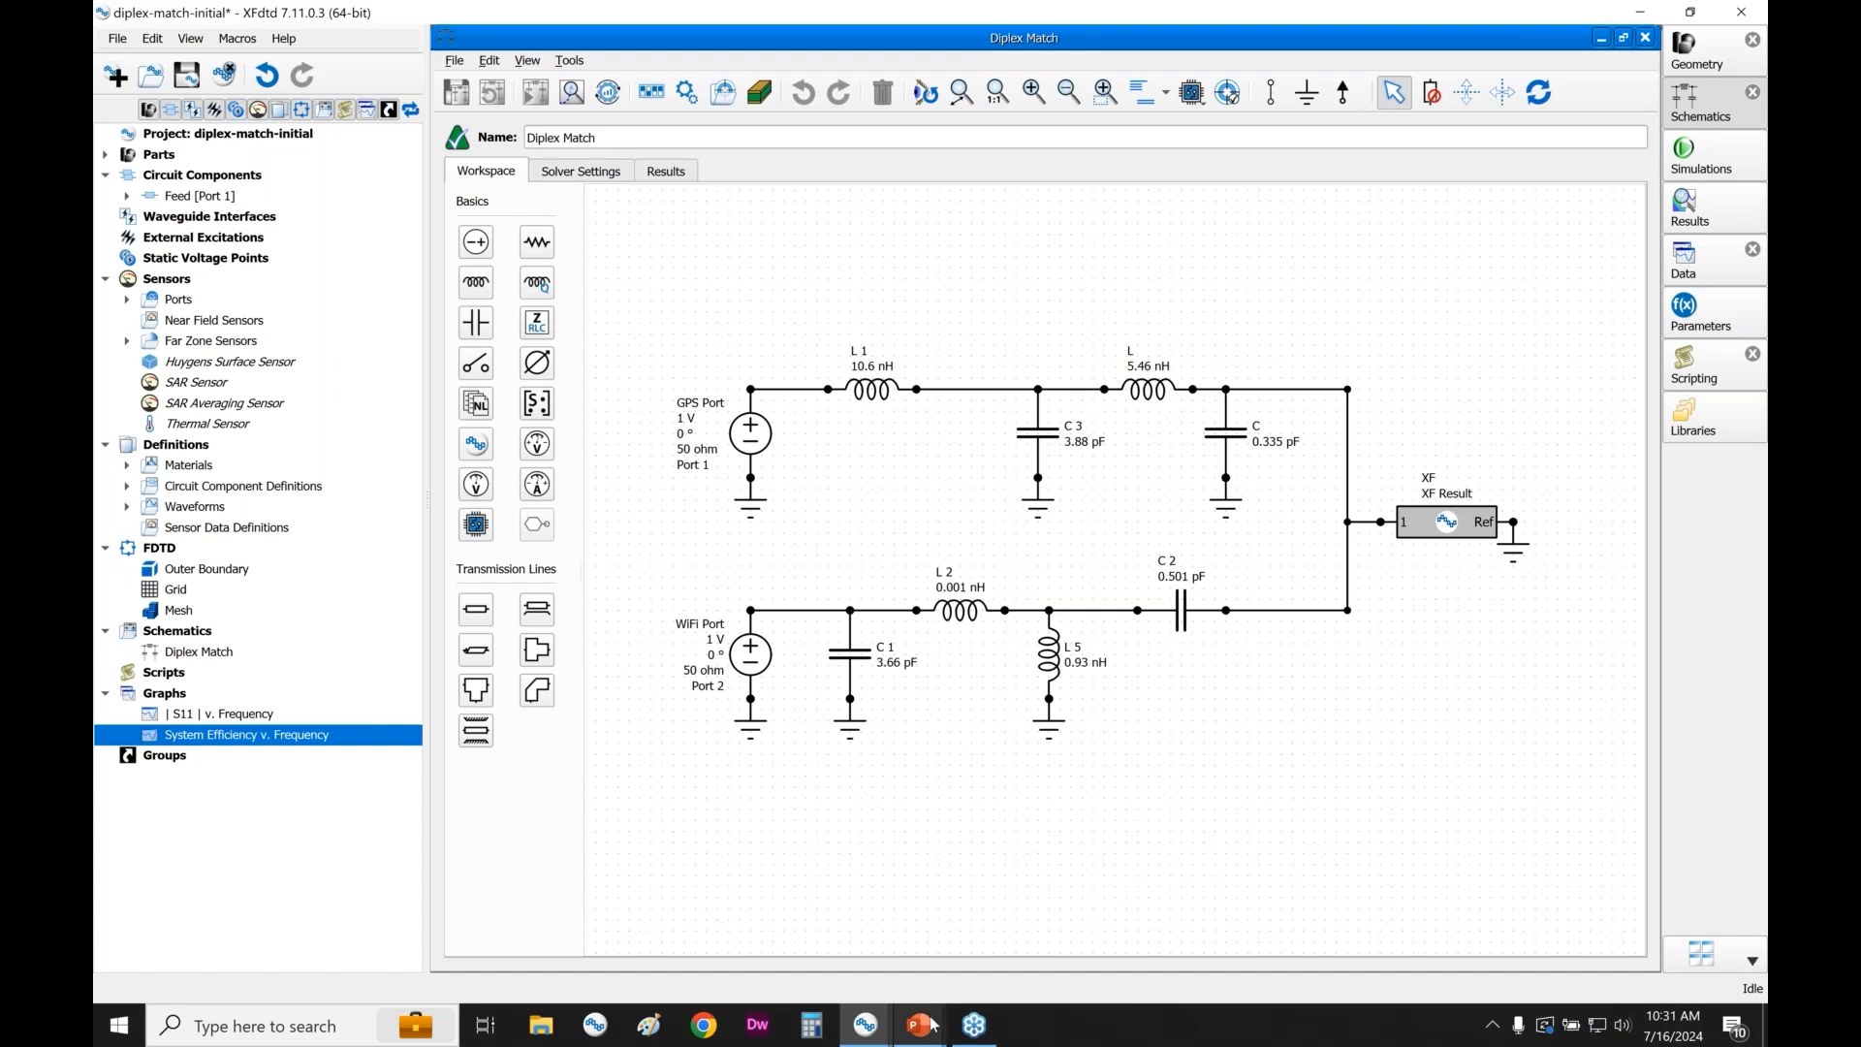
key(alt+Tab)
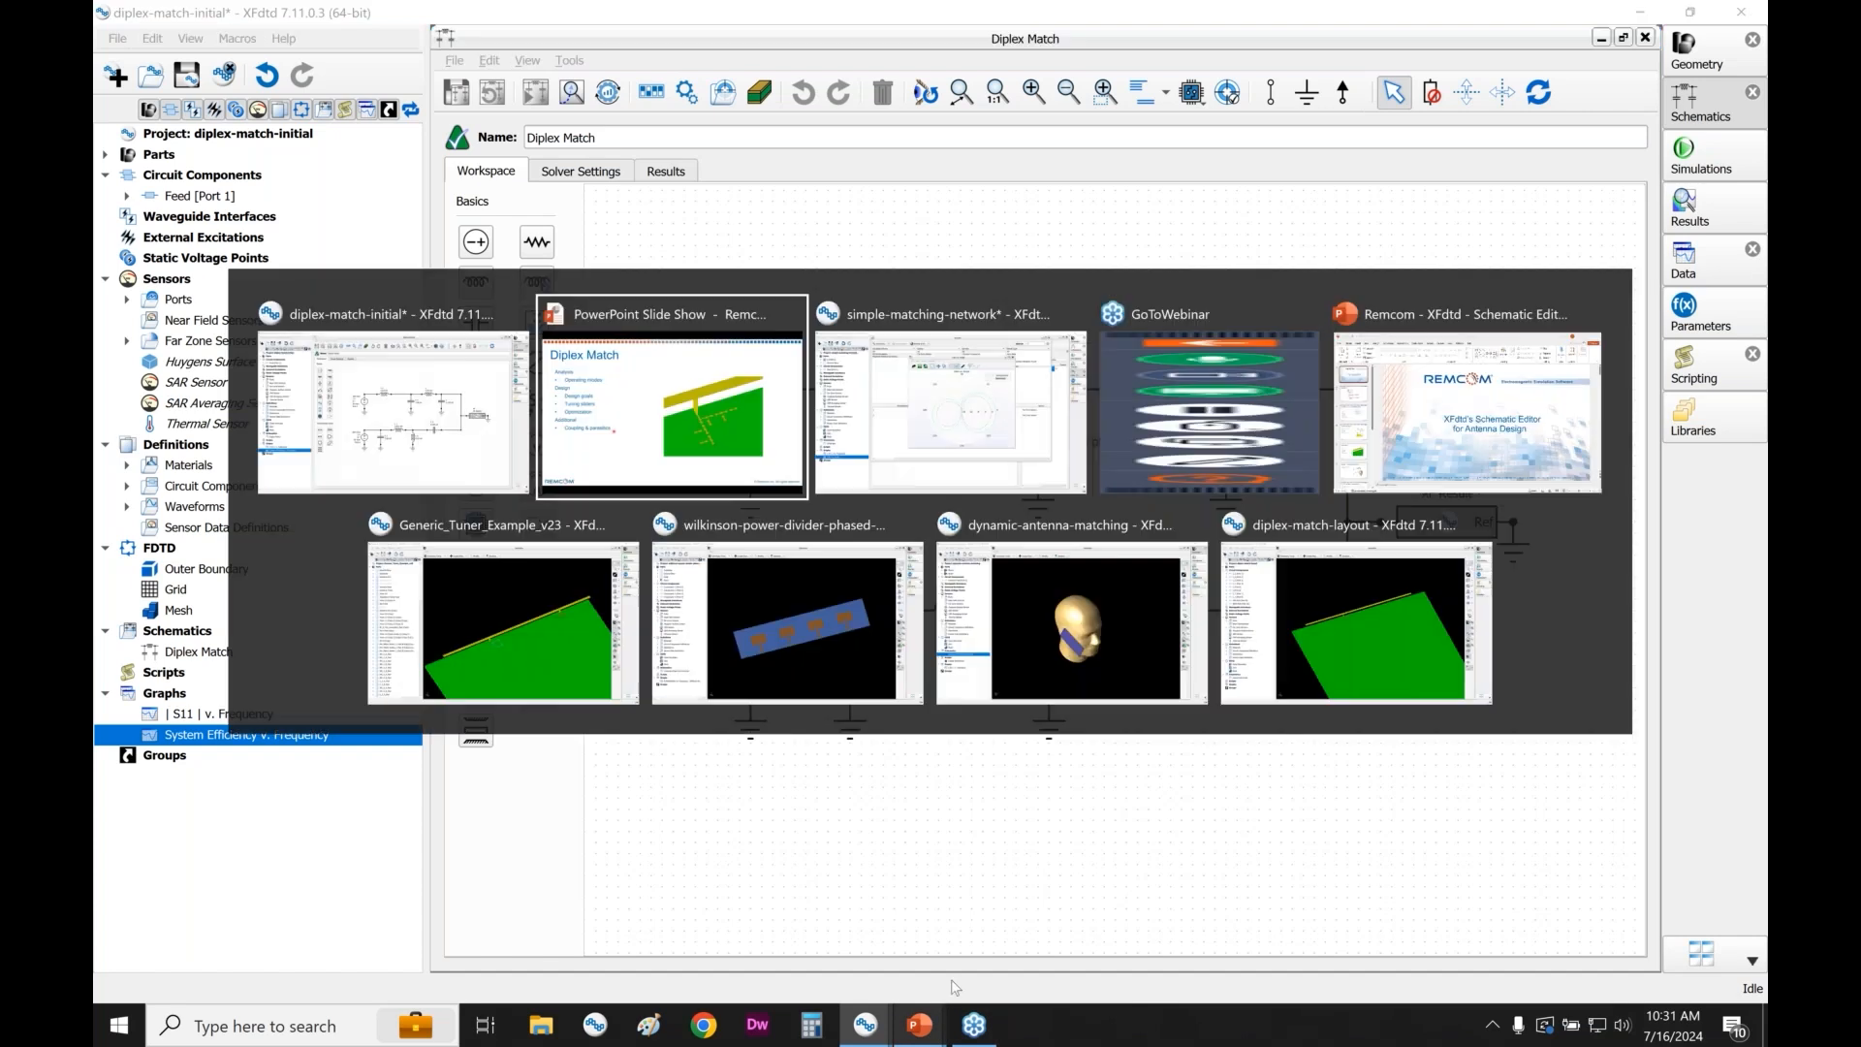
click(1320, 656)
scroll(846, 448, up, 10)
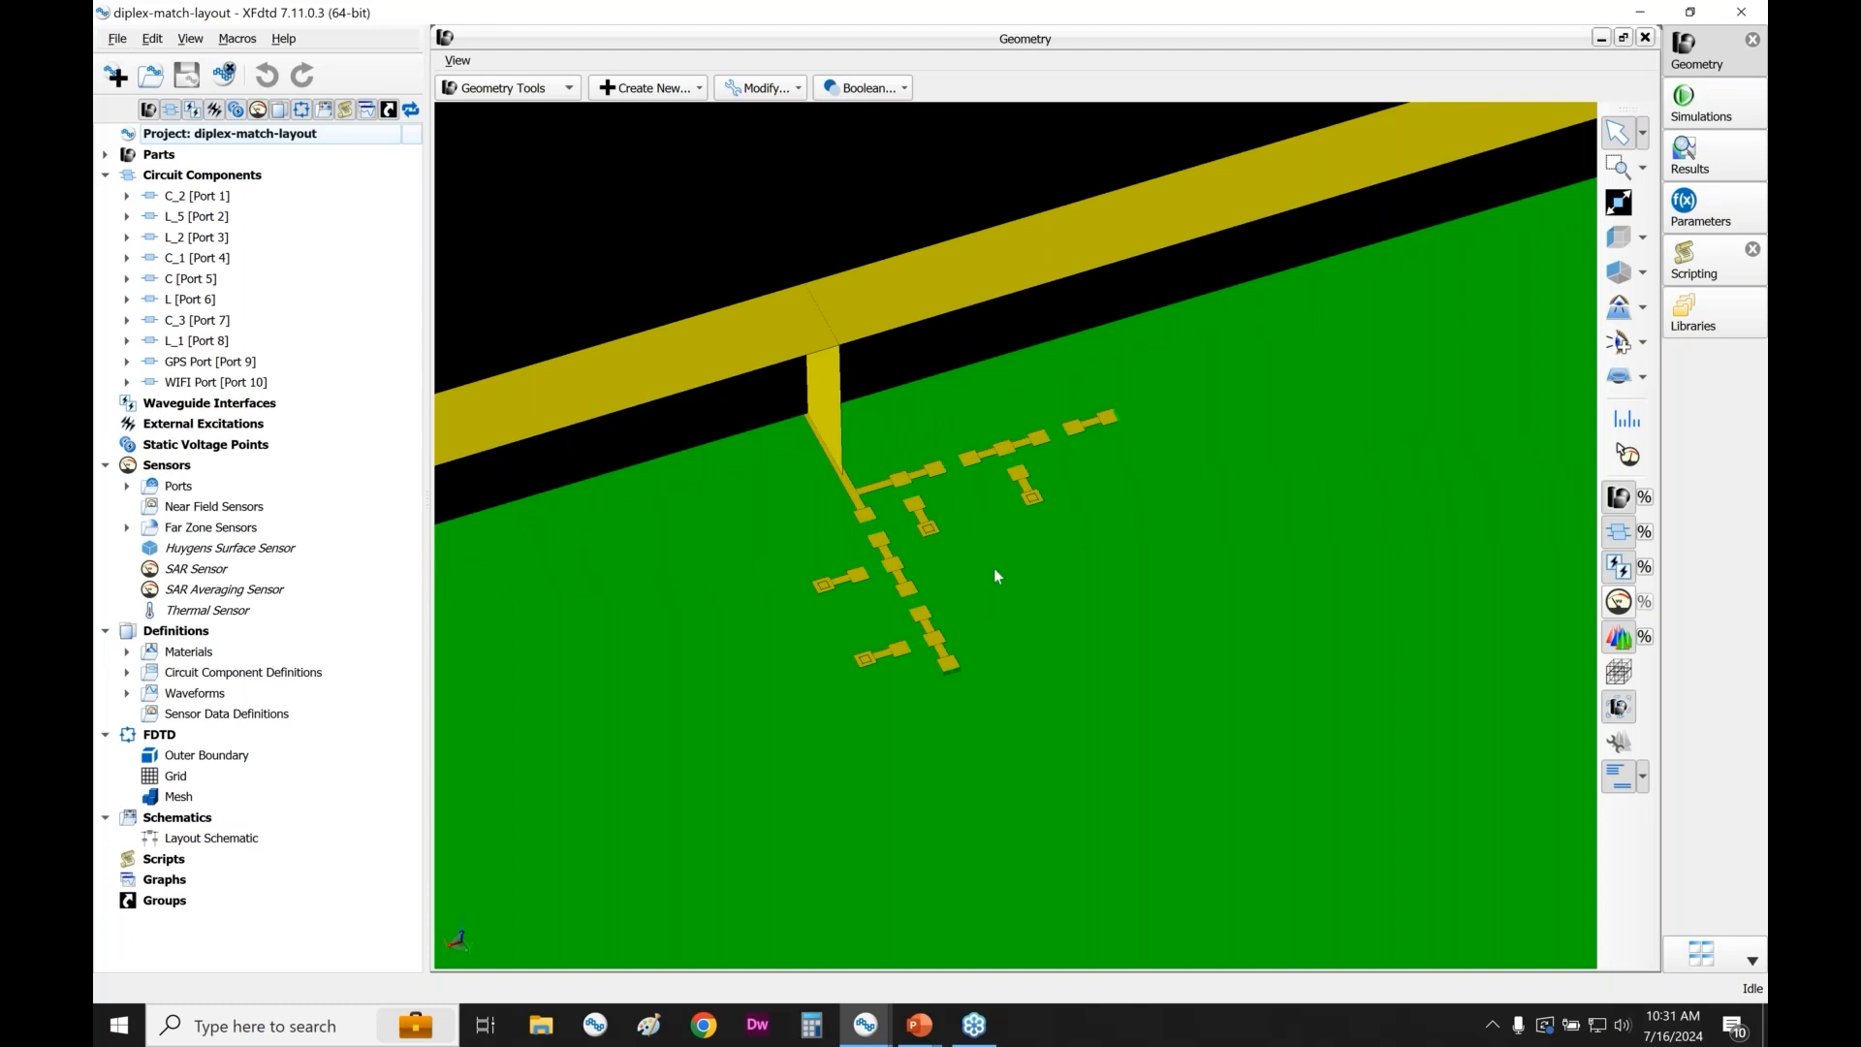
scroll(998, 576, up, 5)
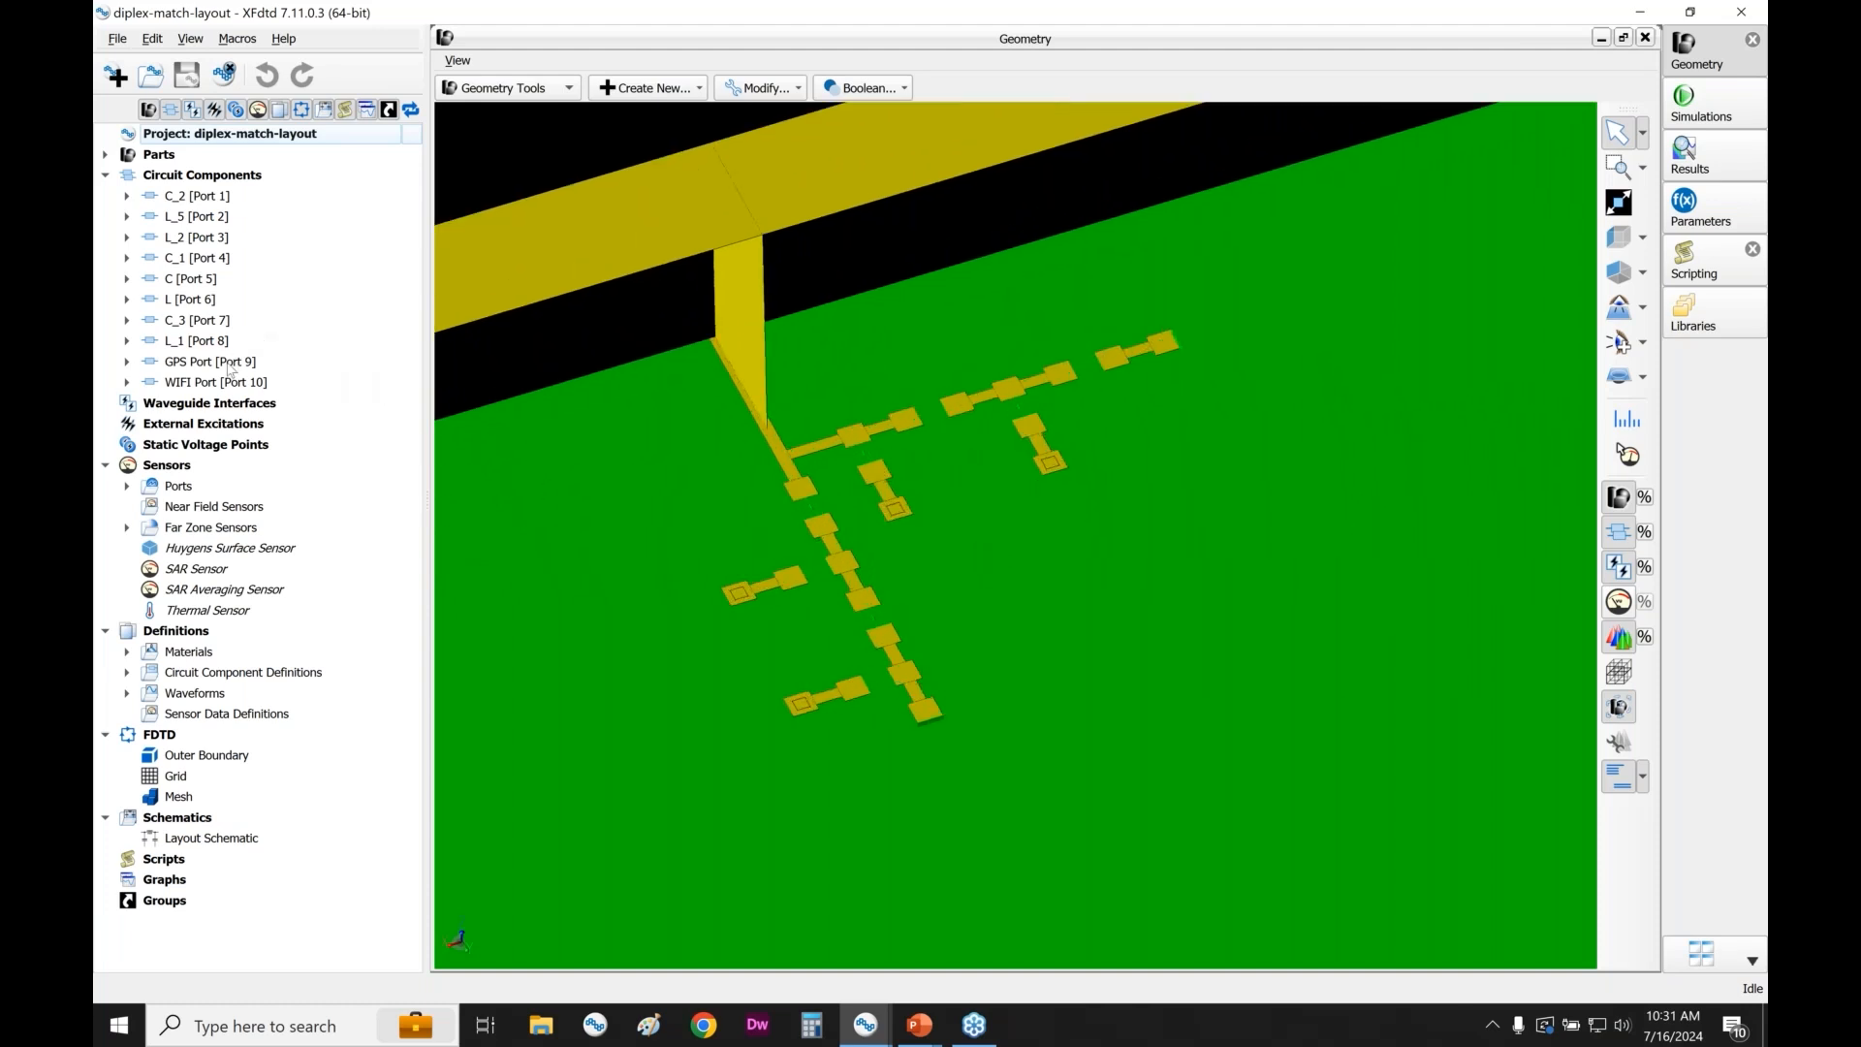
- Locate the GPS Port and WIFI Port sources in the layout geometry, hiding the coordinate and length labels
click(175, 368)
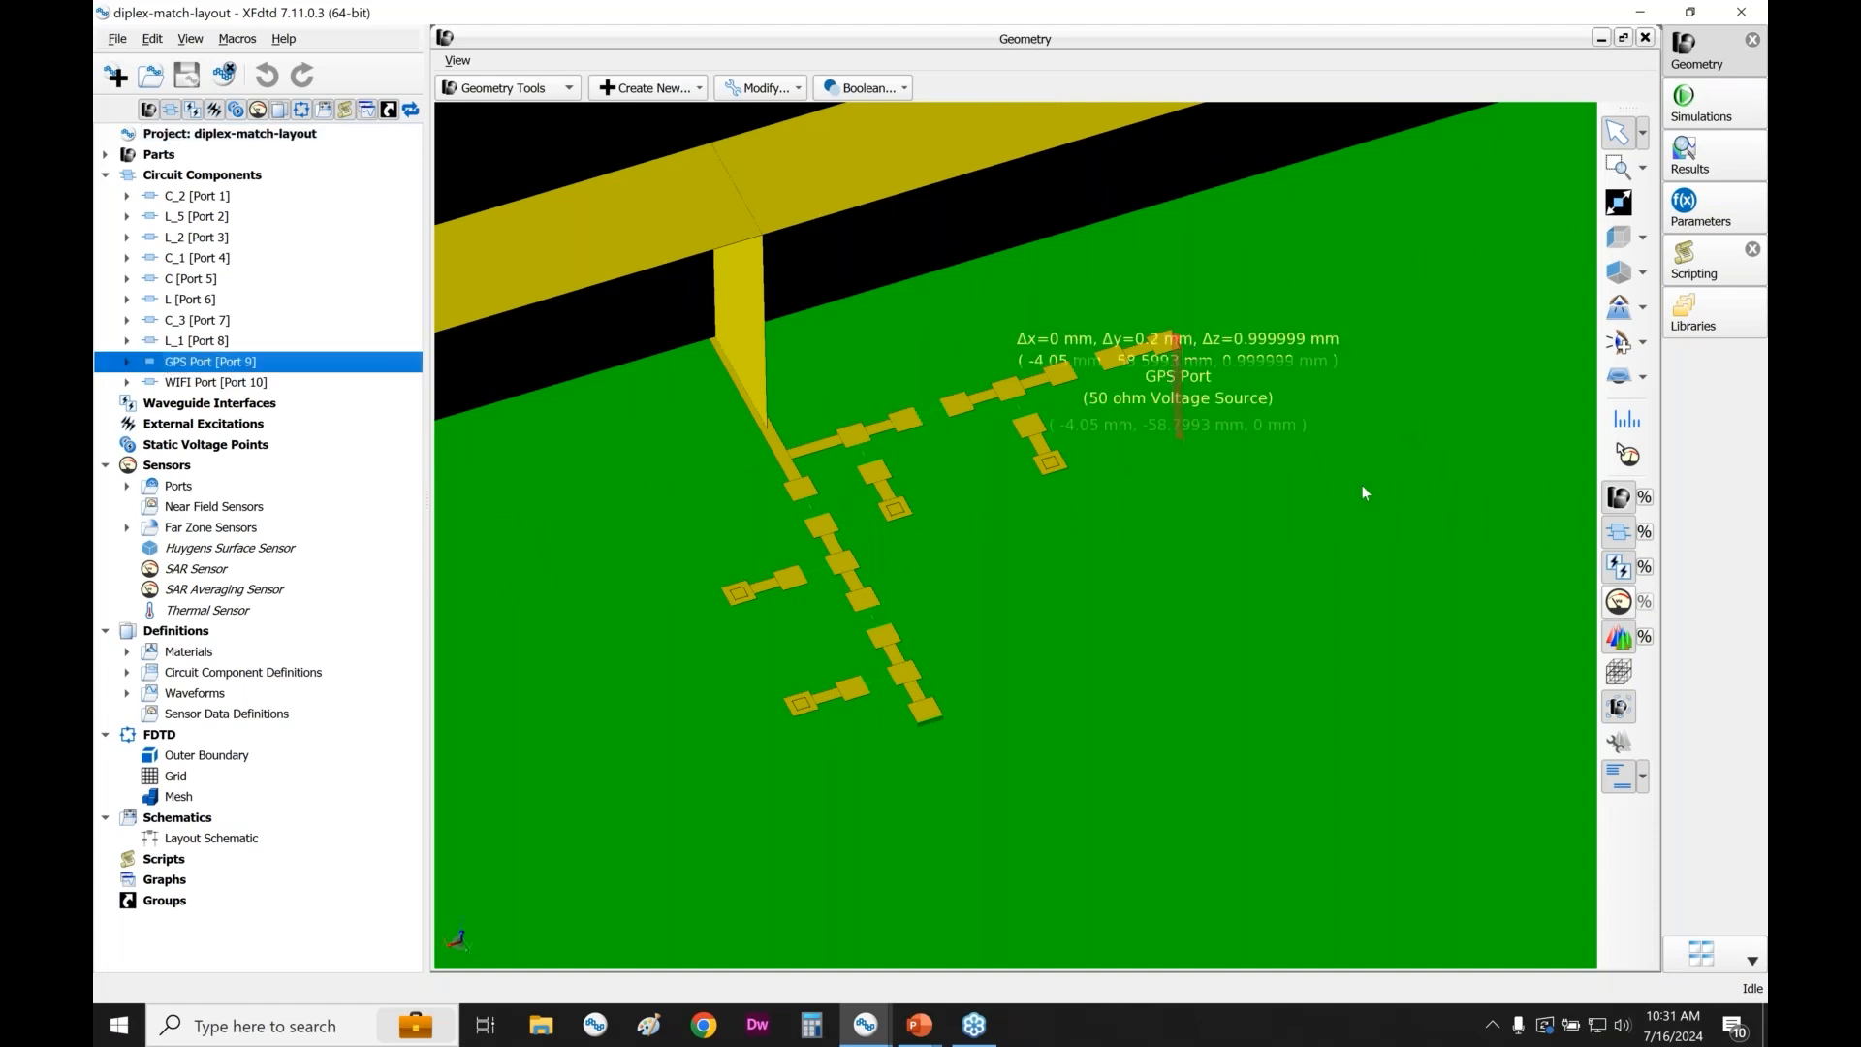
click(1620, 713)
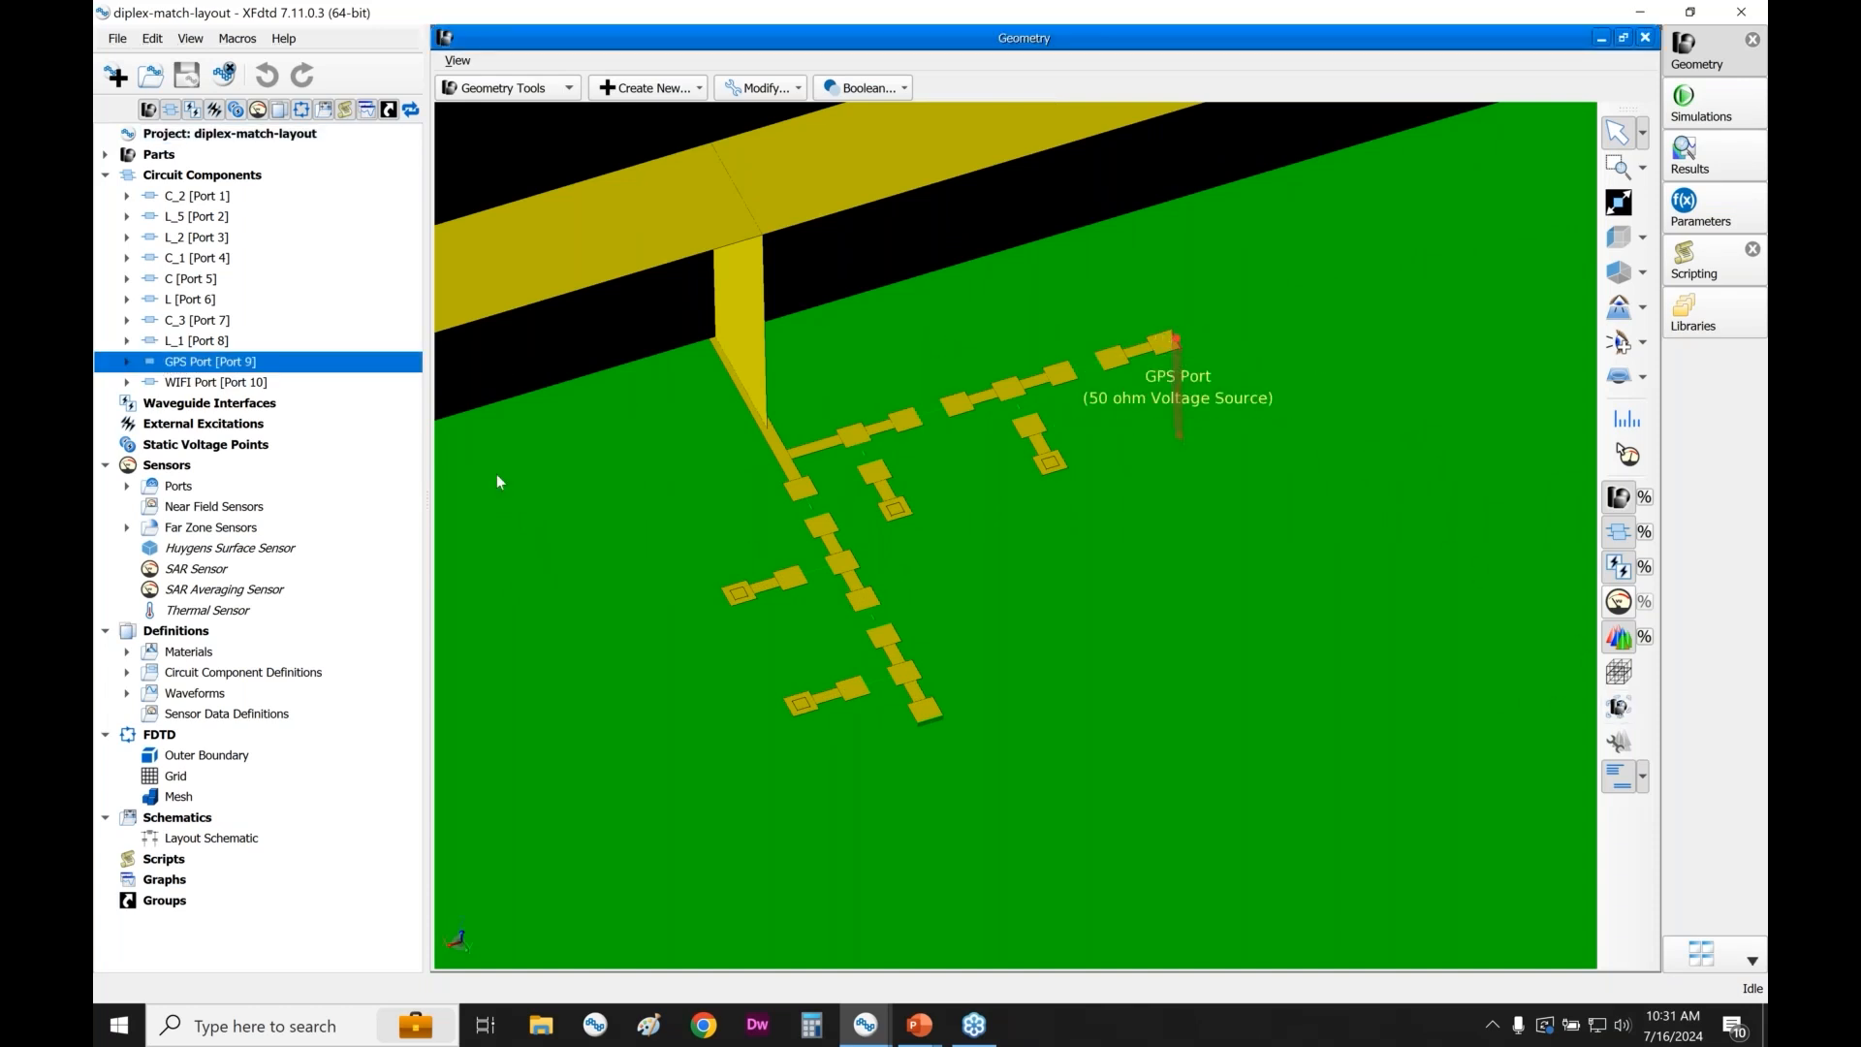
click(215, 382)
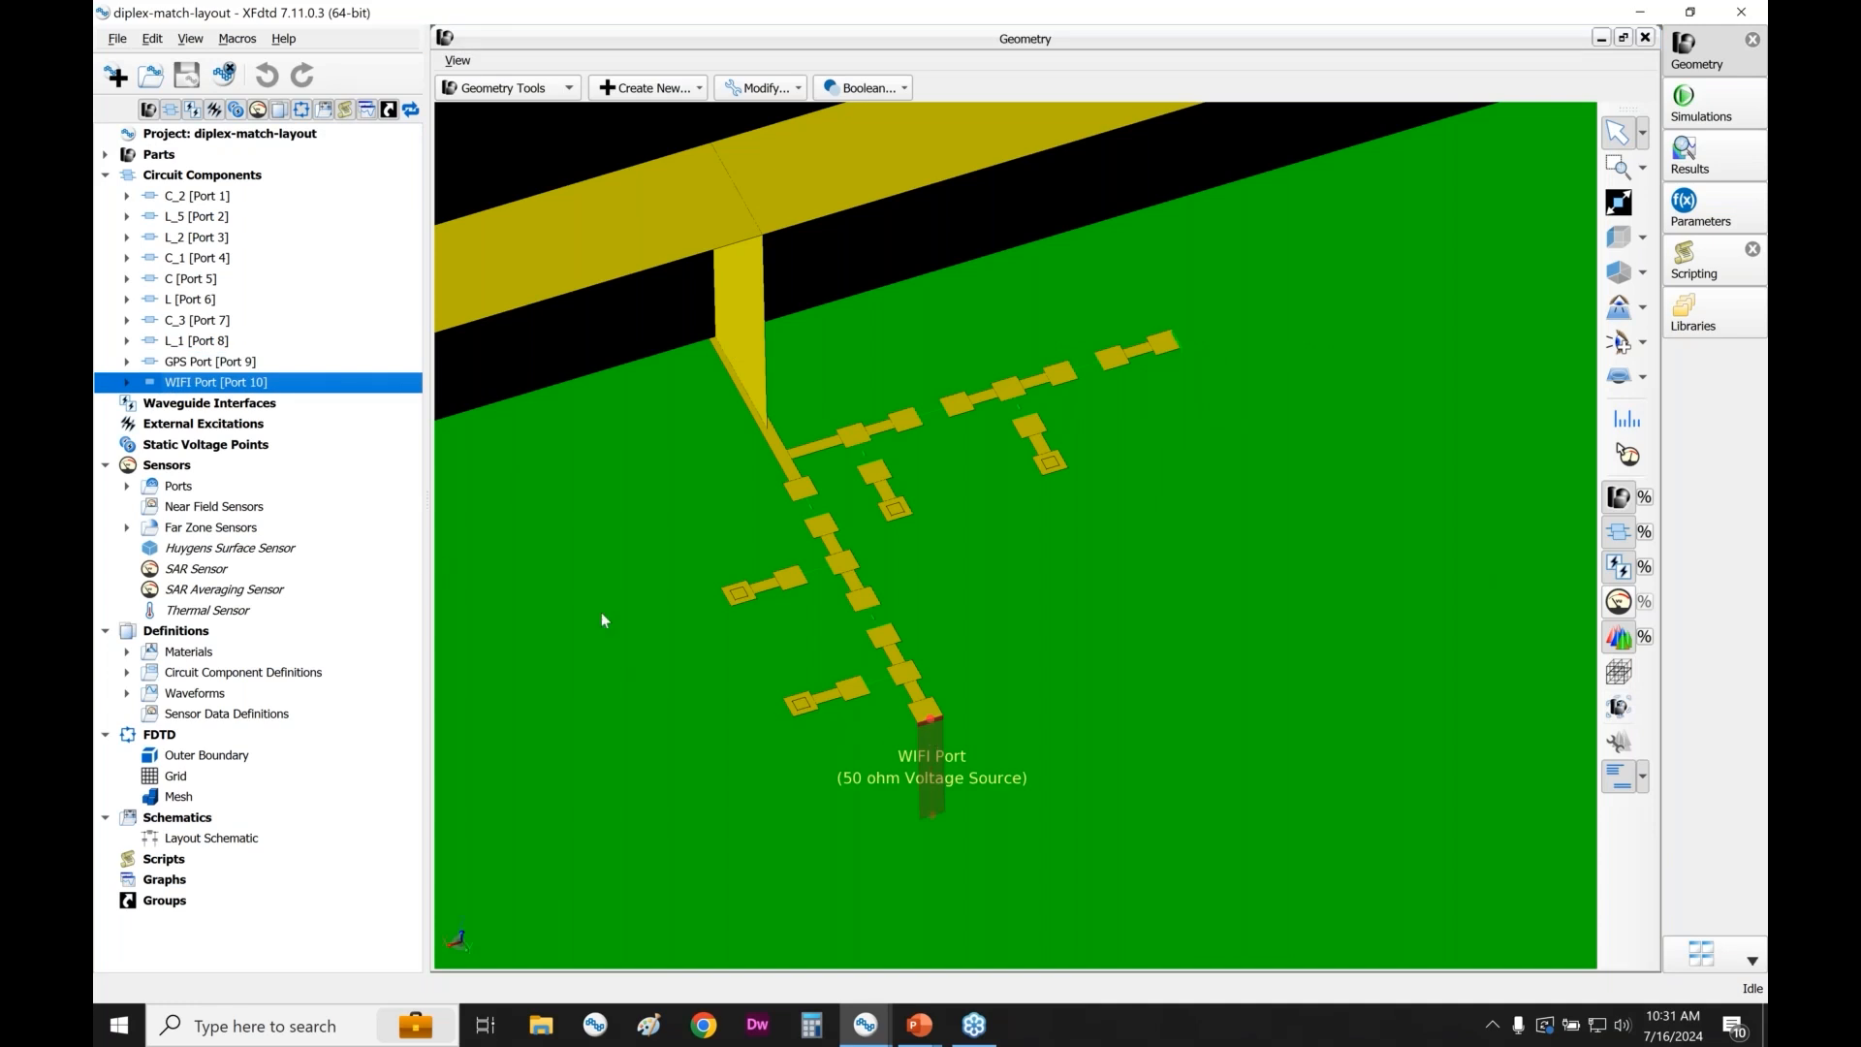
- Locate the eight matching component ports, from C_2 through L_1, in the layout geometry, and clear the selection
click(208, 341)
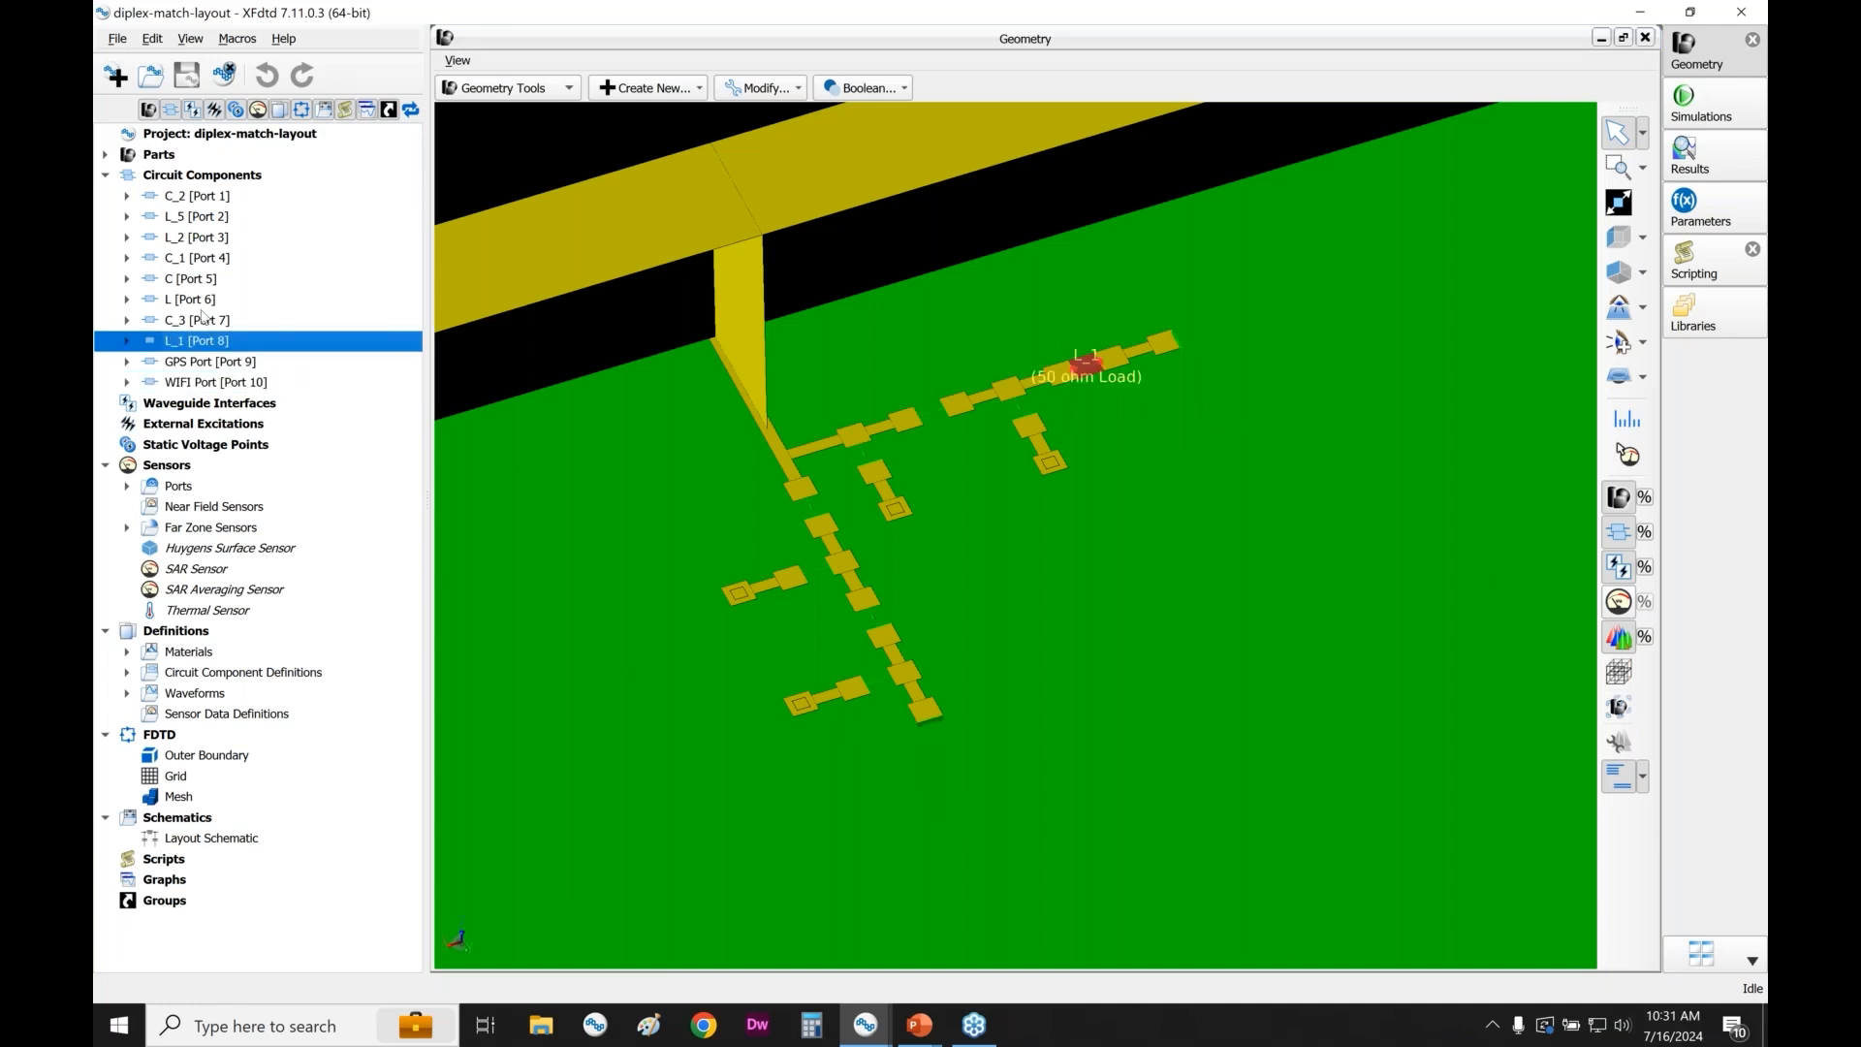
drag(203, 323, 204, 194)
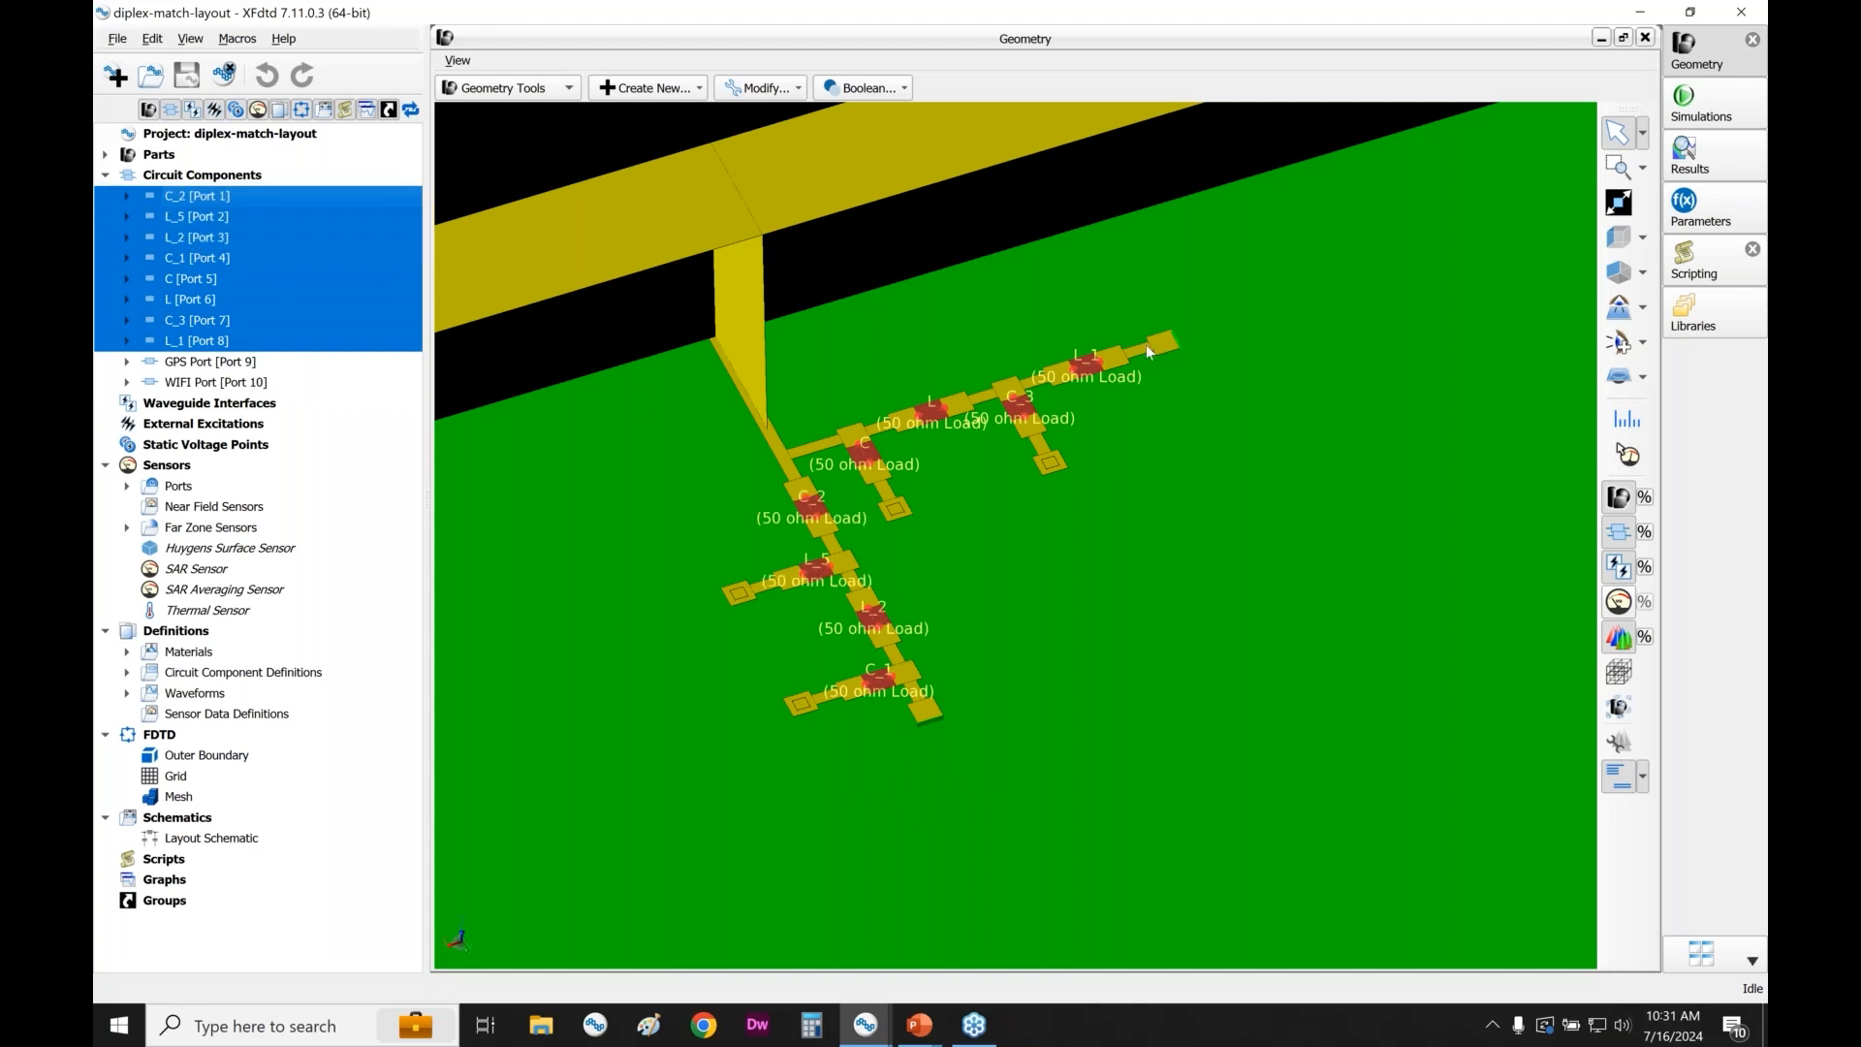
click(660, 316)
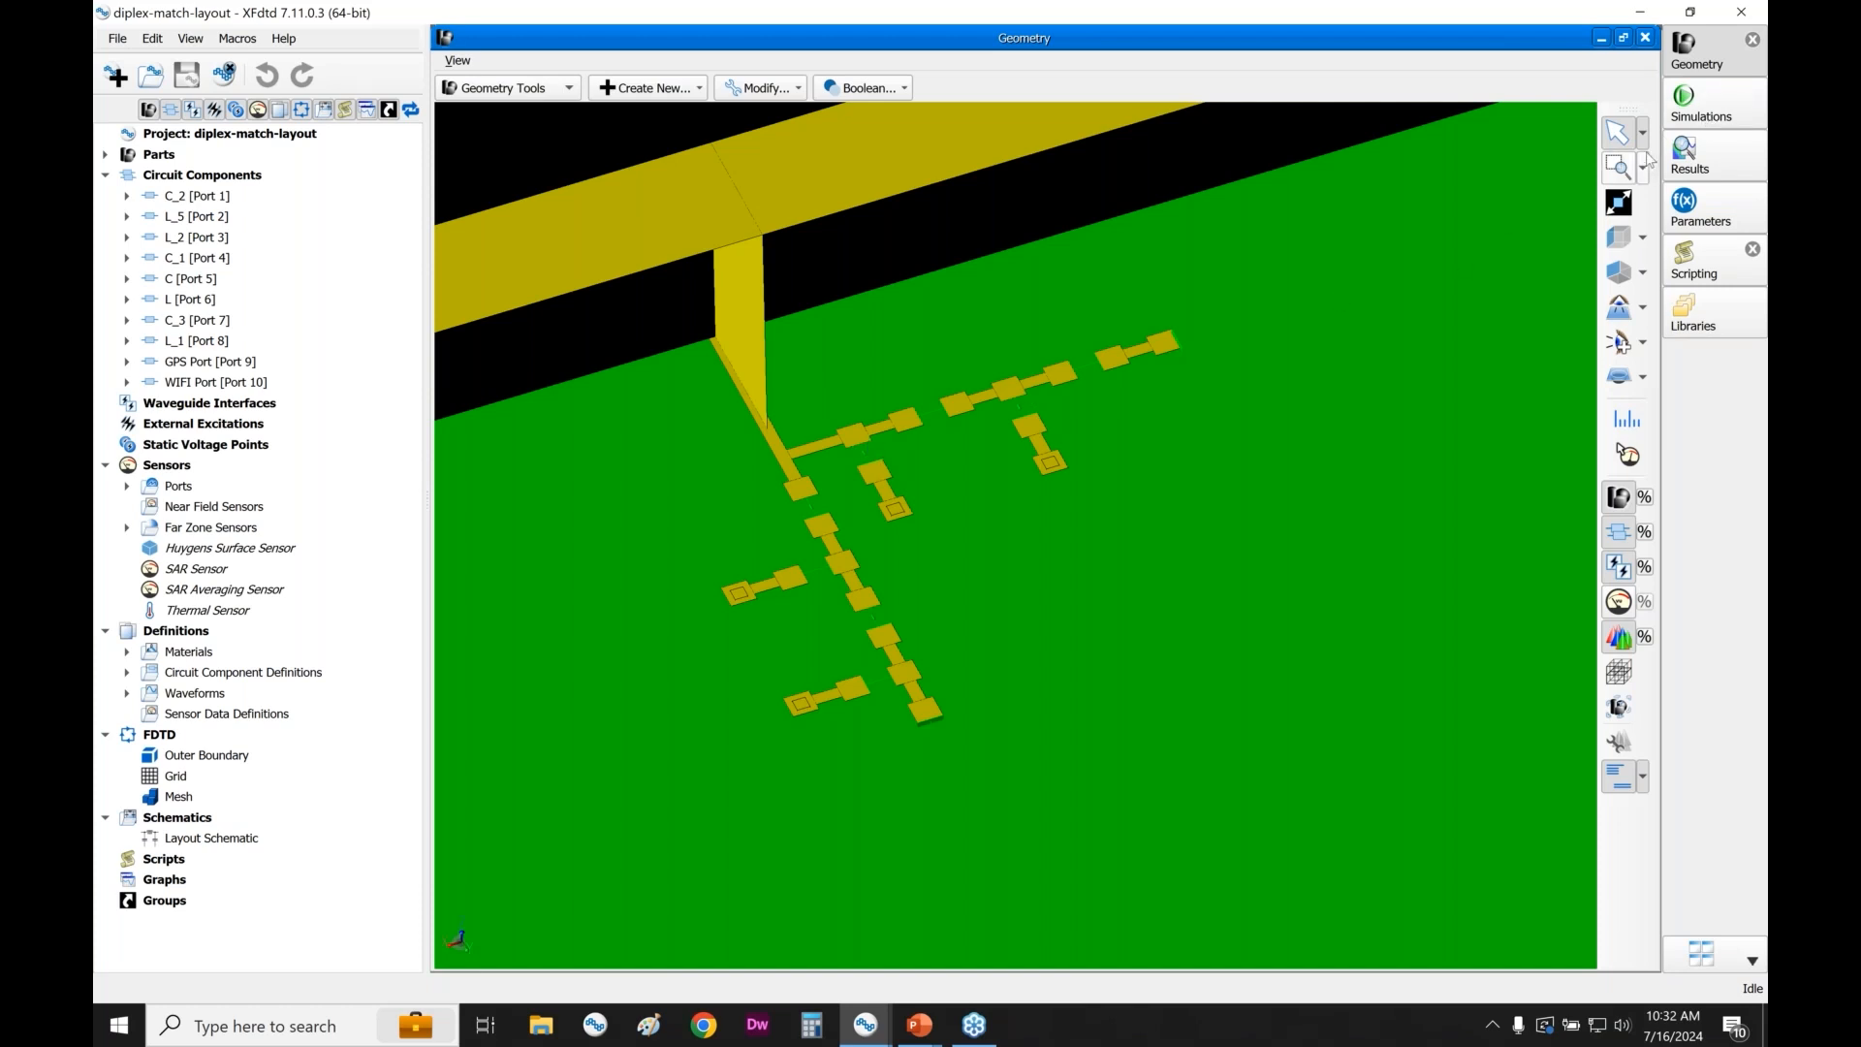
- Review the available simulation types and the port list in the Response Matrix Simulation summary, and close the simulations window
click(1703, 114)
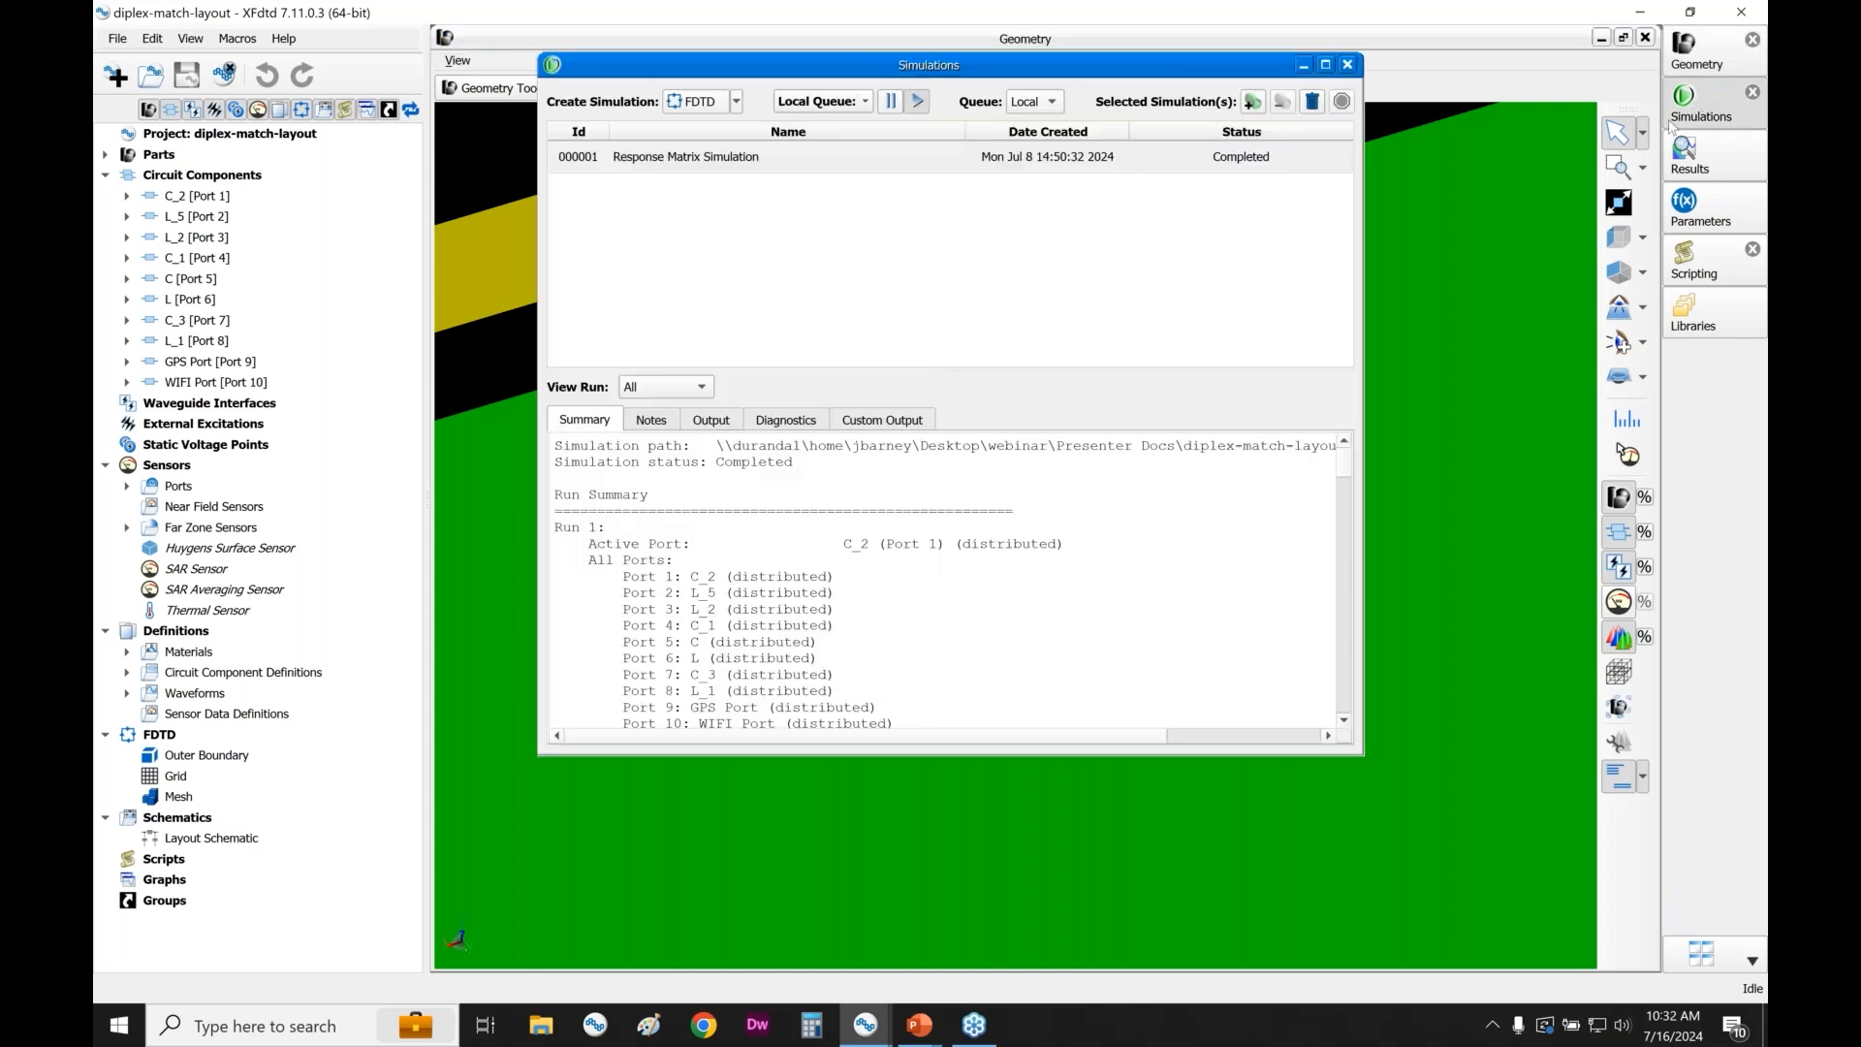
click(736, 100)
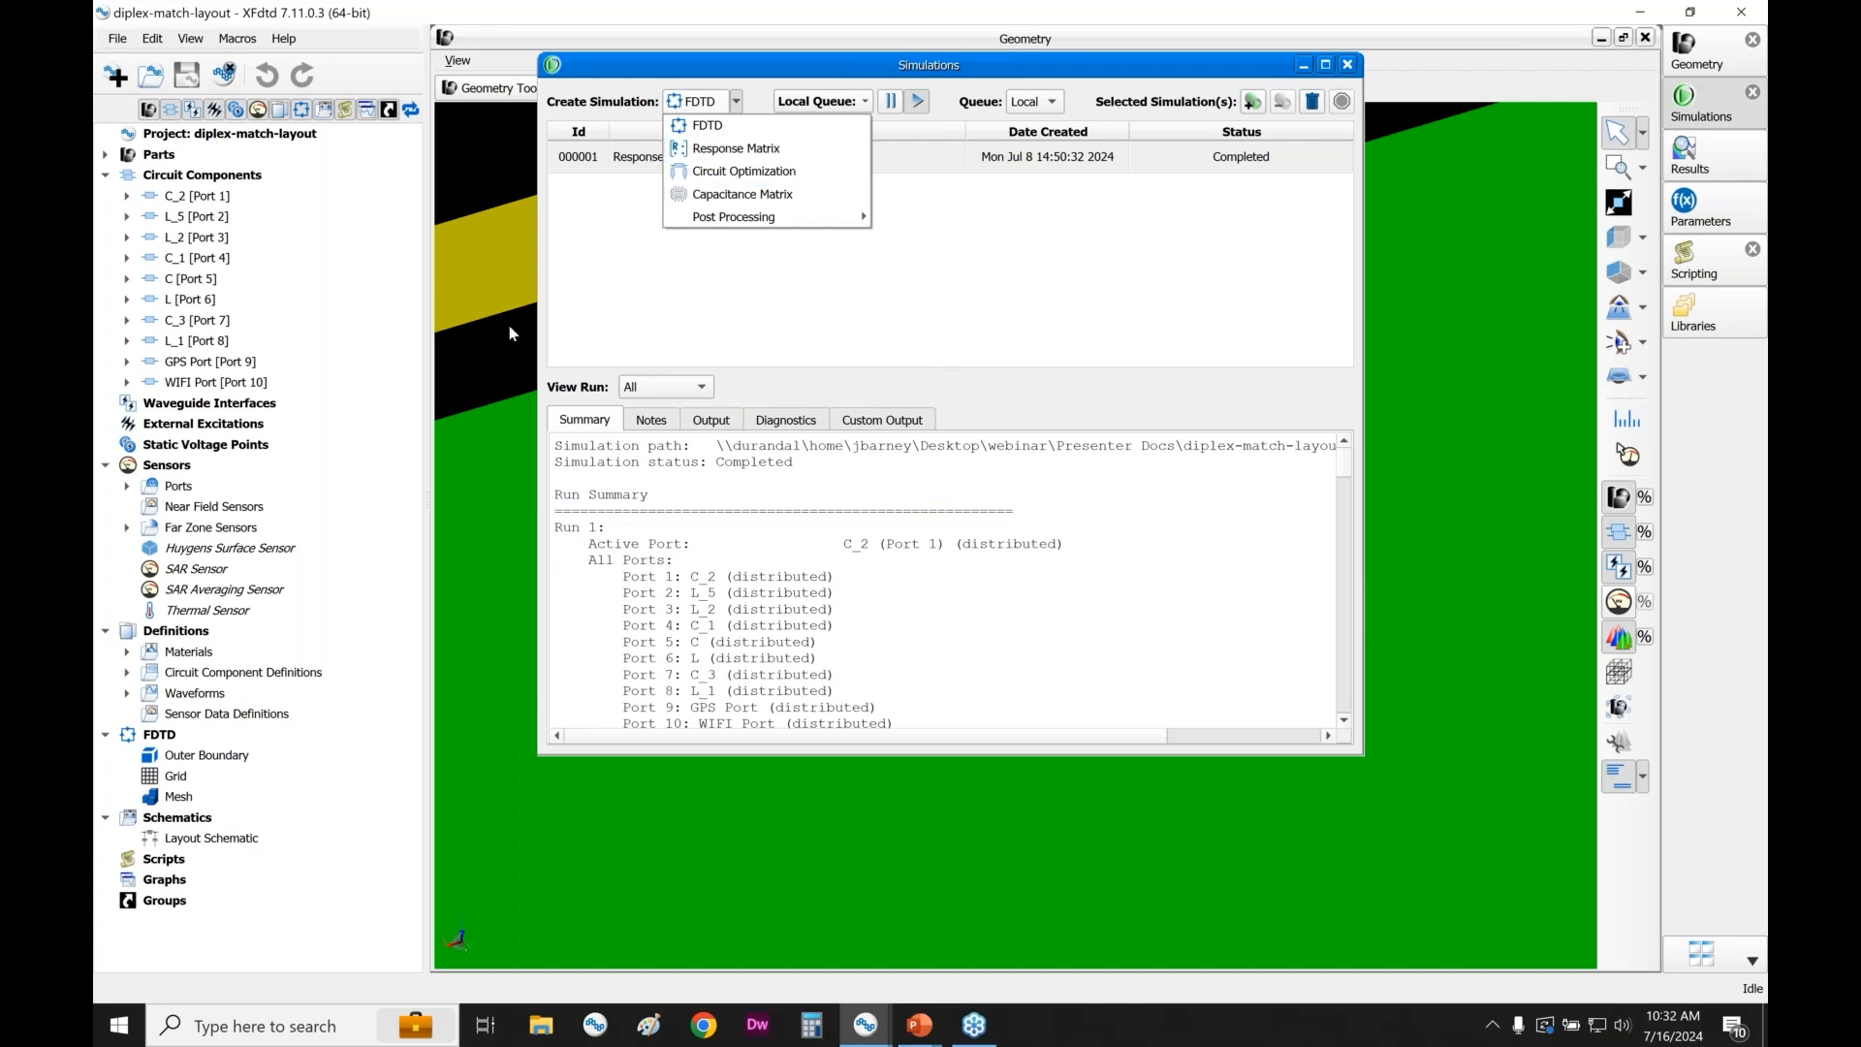
click(254, 386)
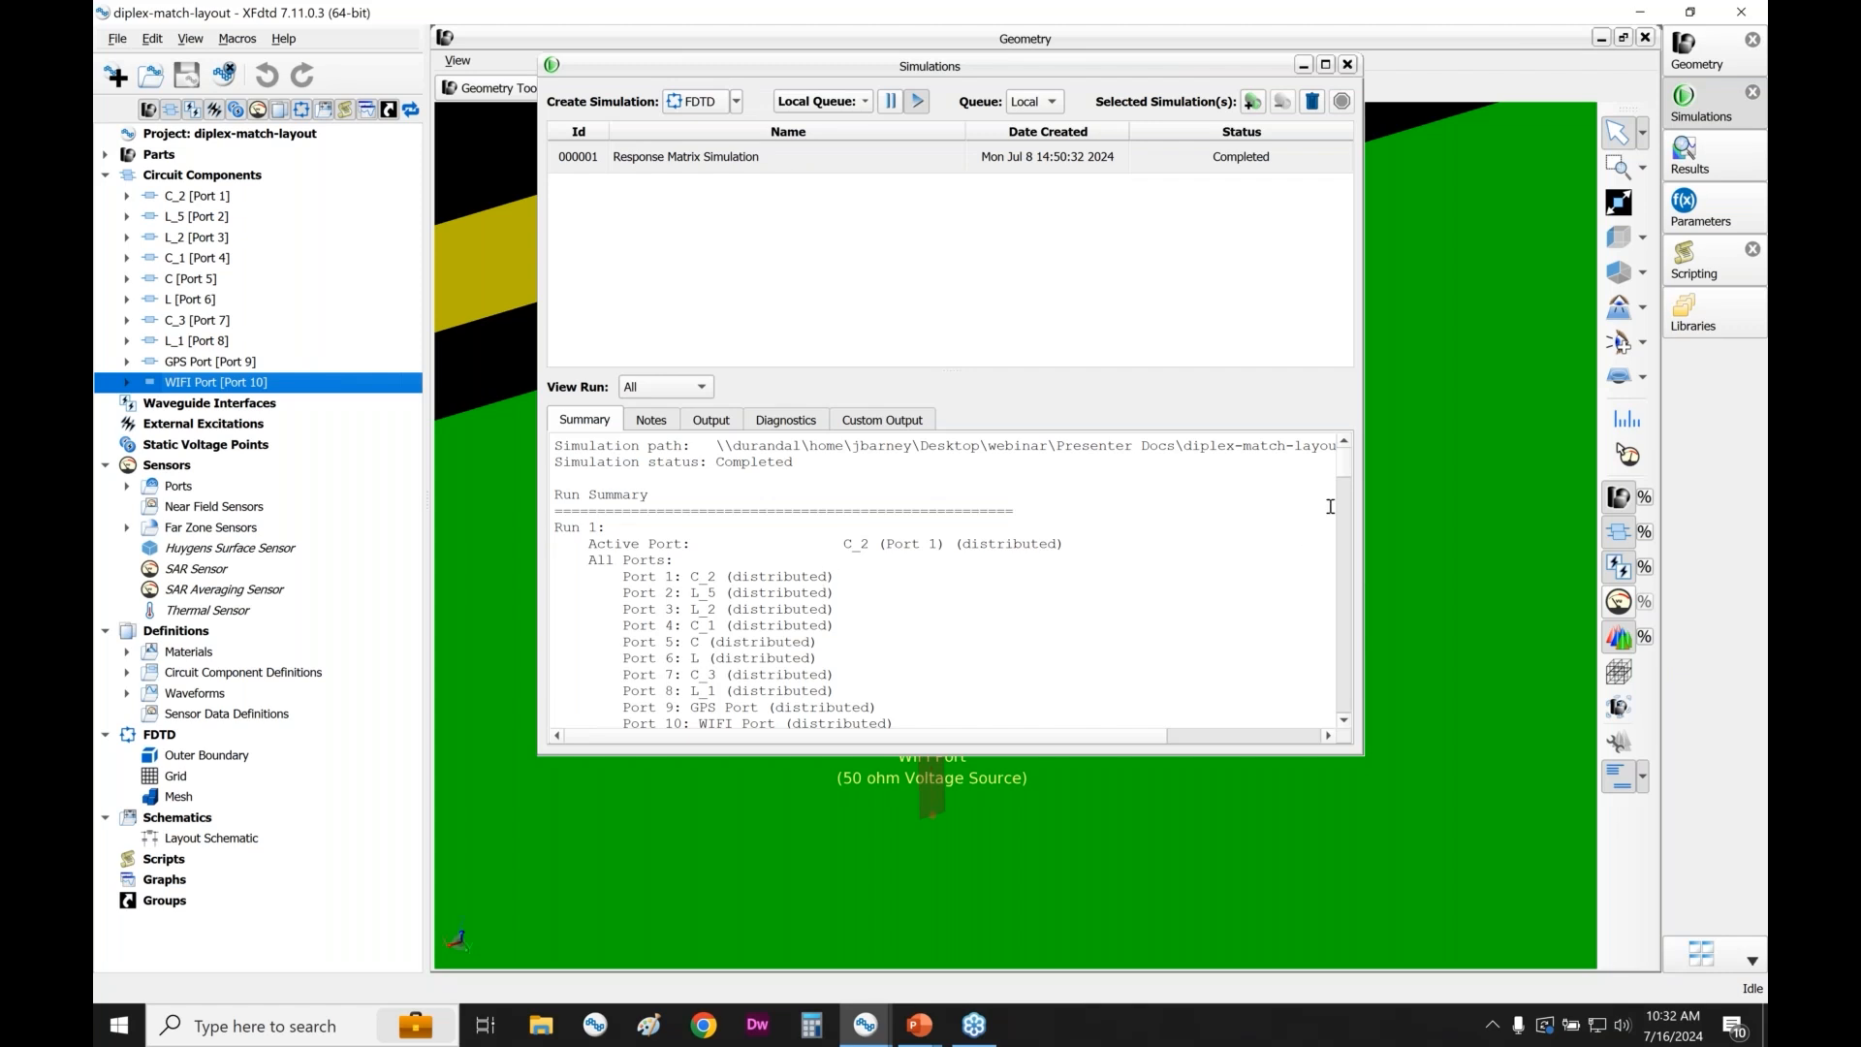
scroll(1062, 645, down, 1)
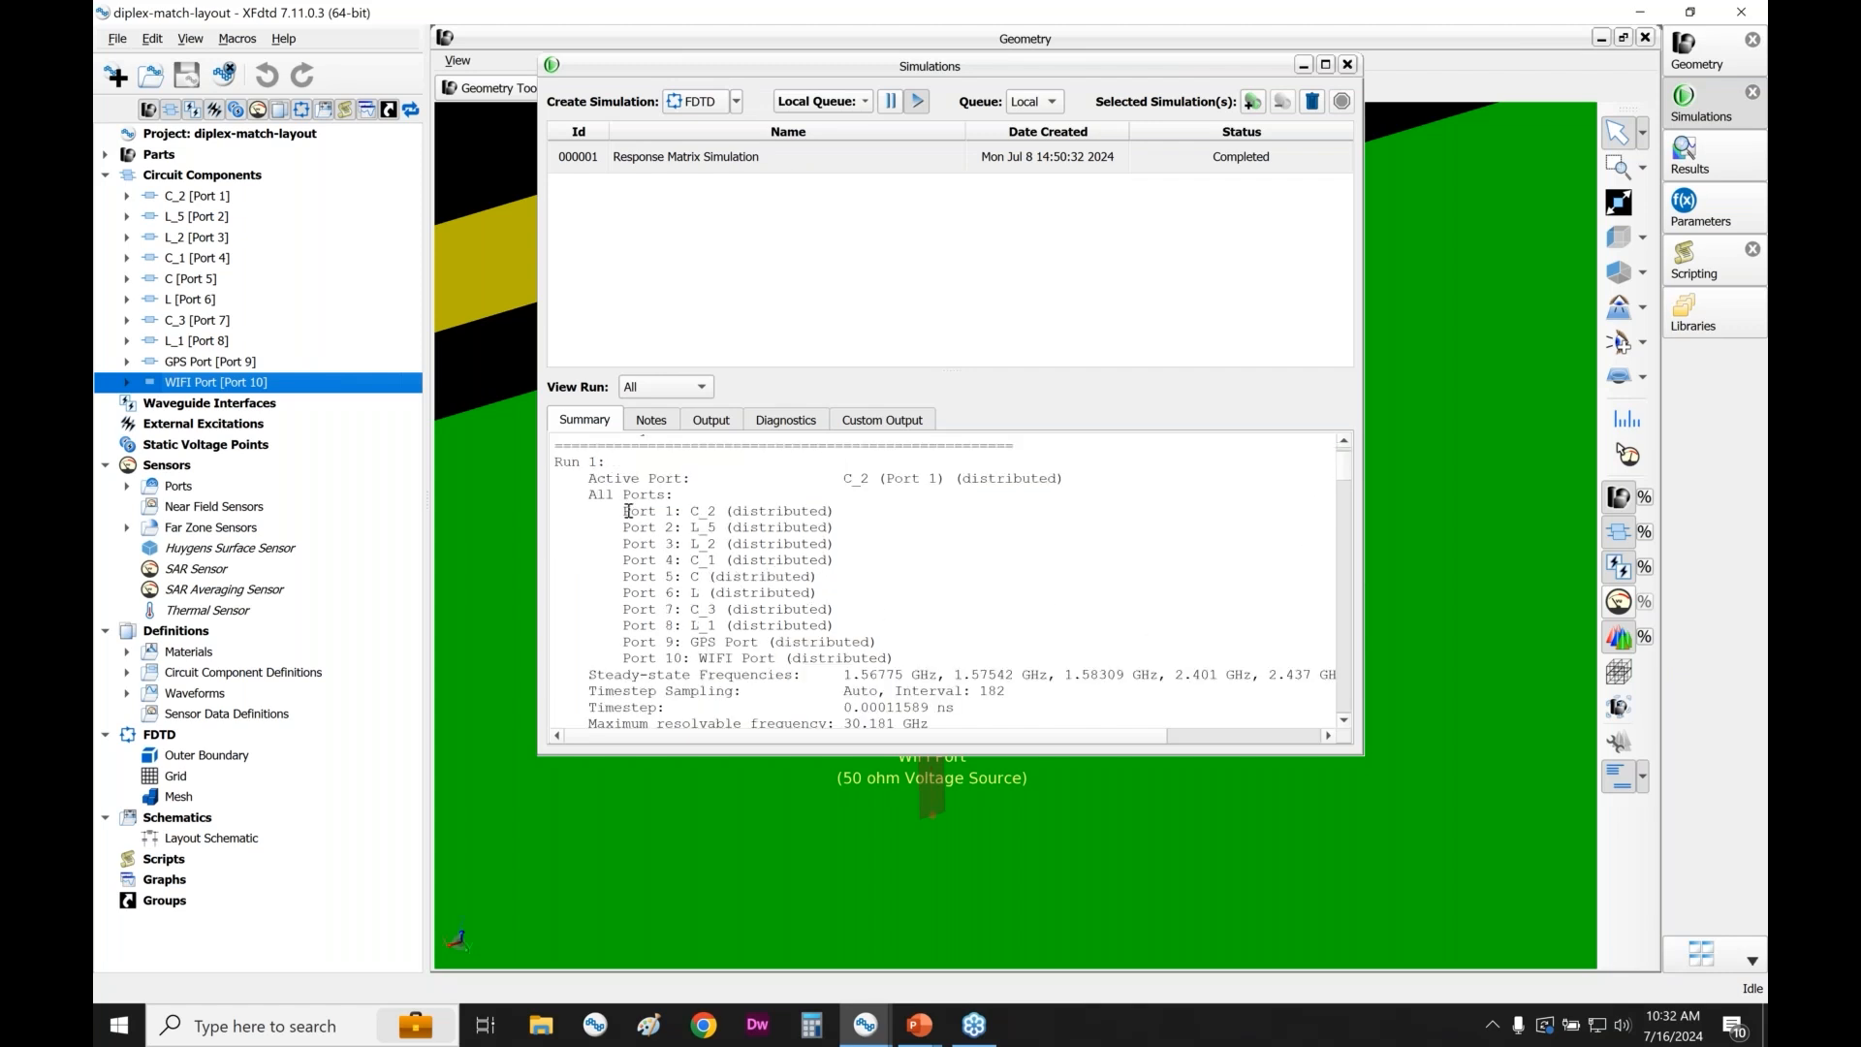
drag(628, 511, 896, 658)
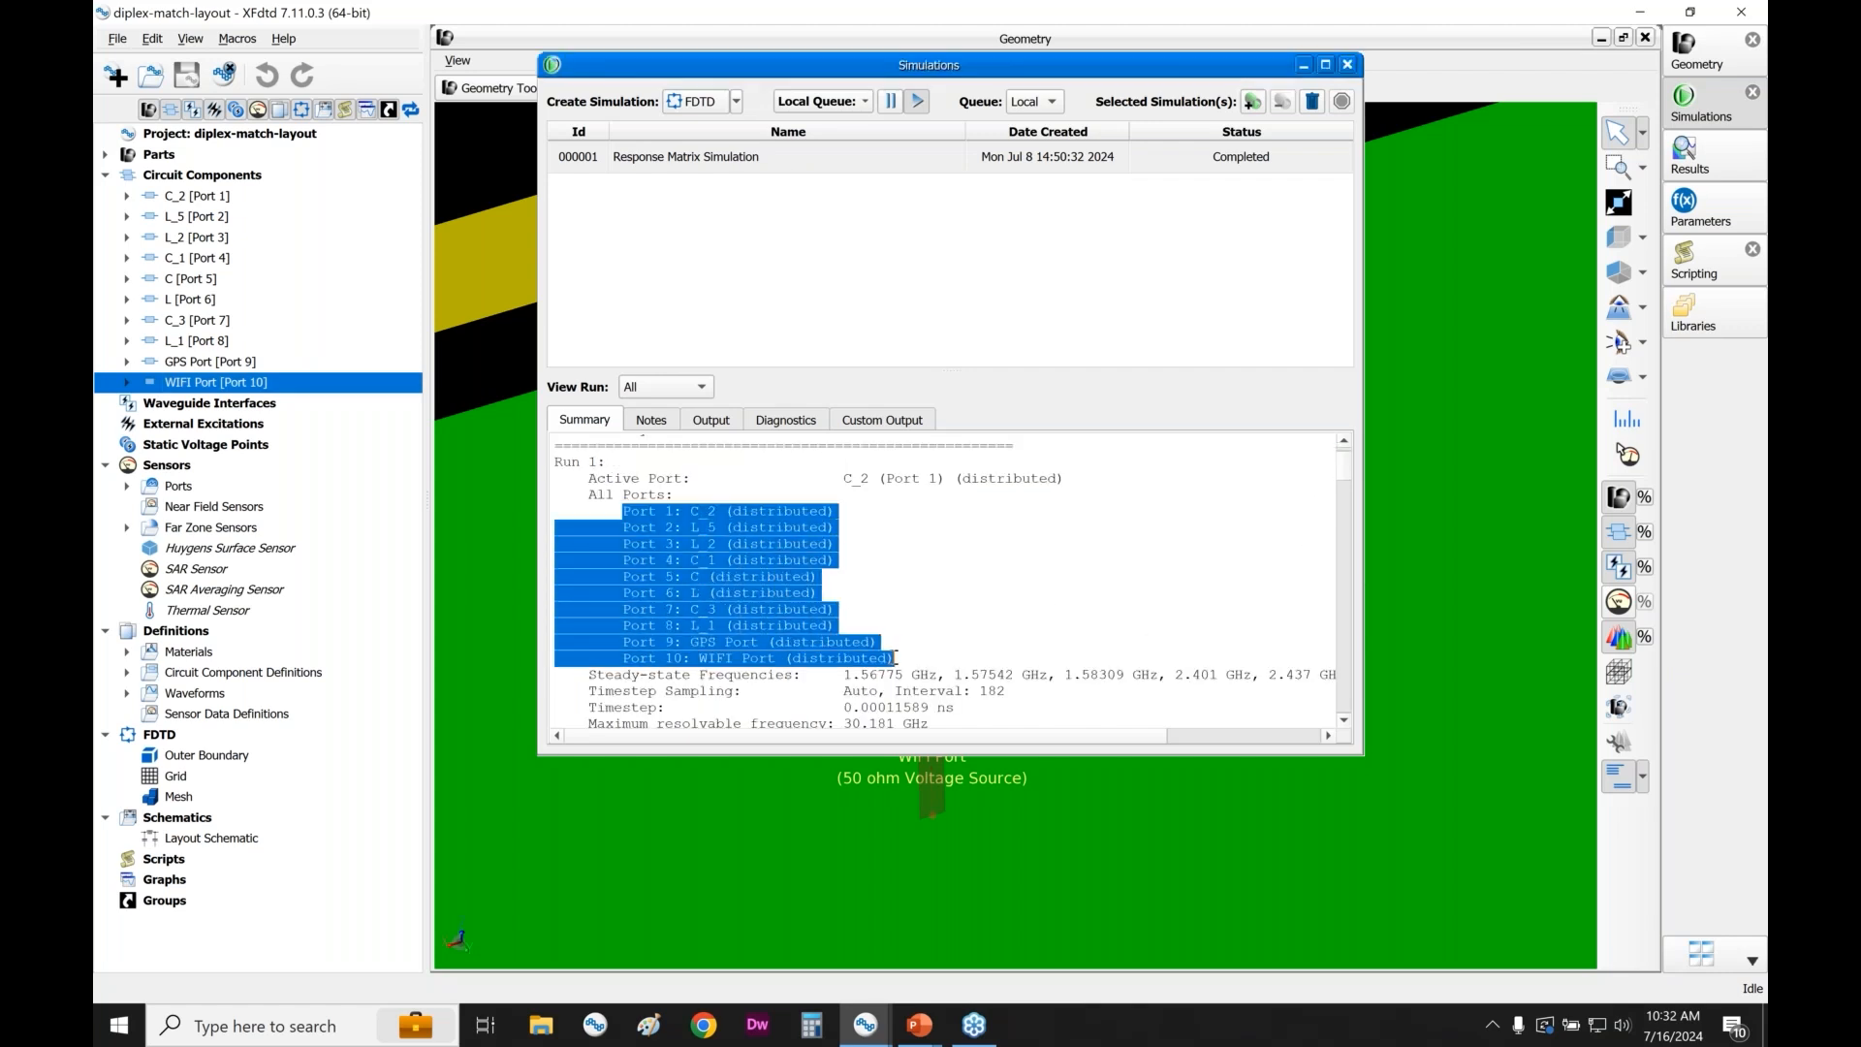
click(899, 658)
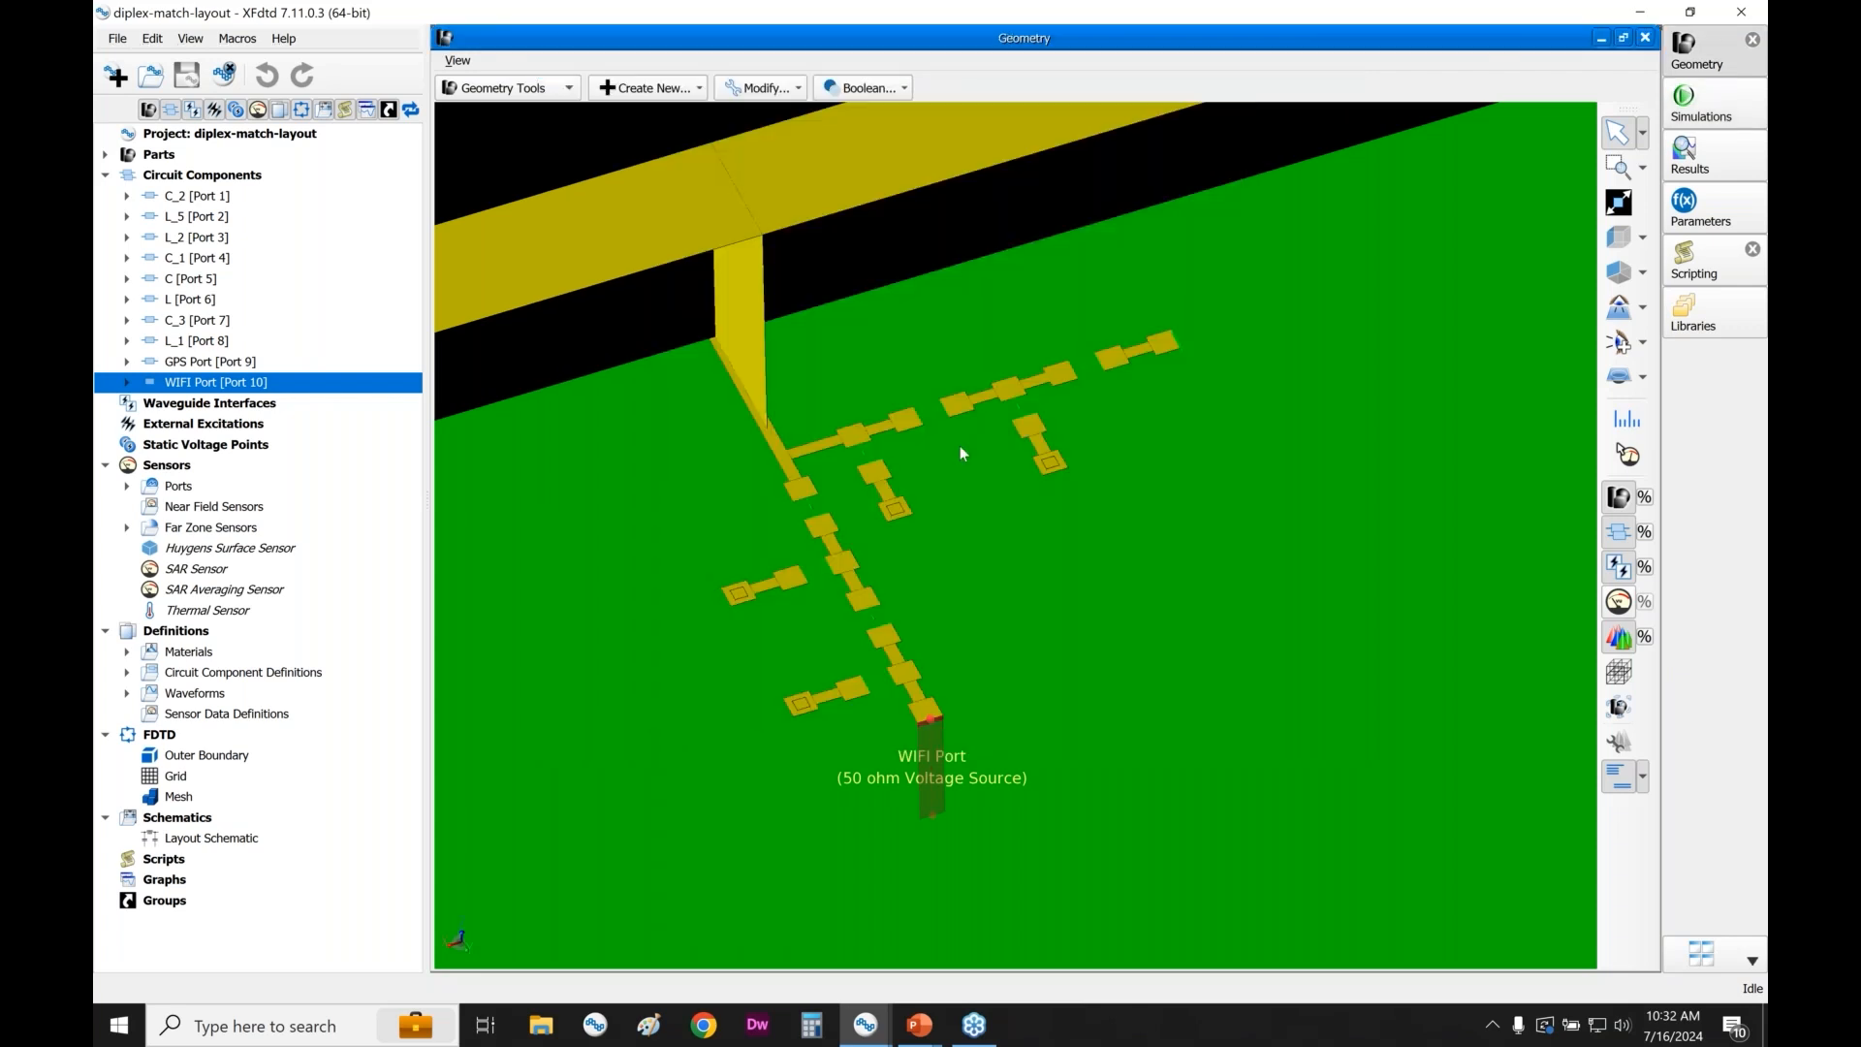
click(1350, 65)
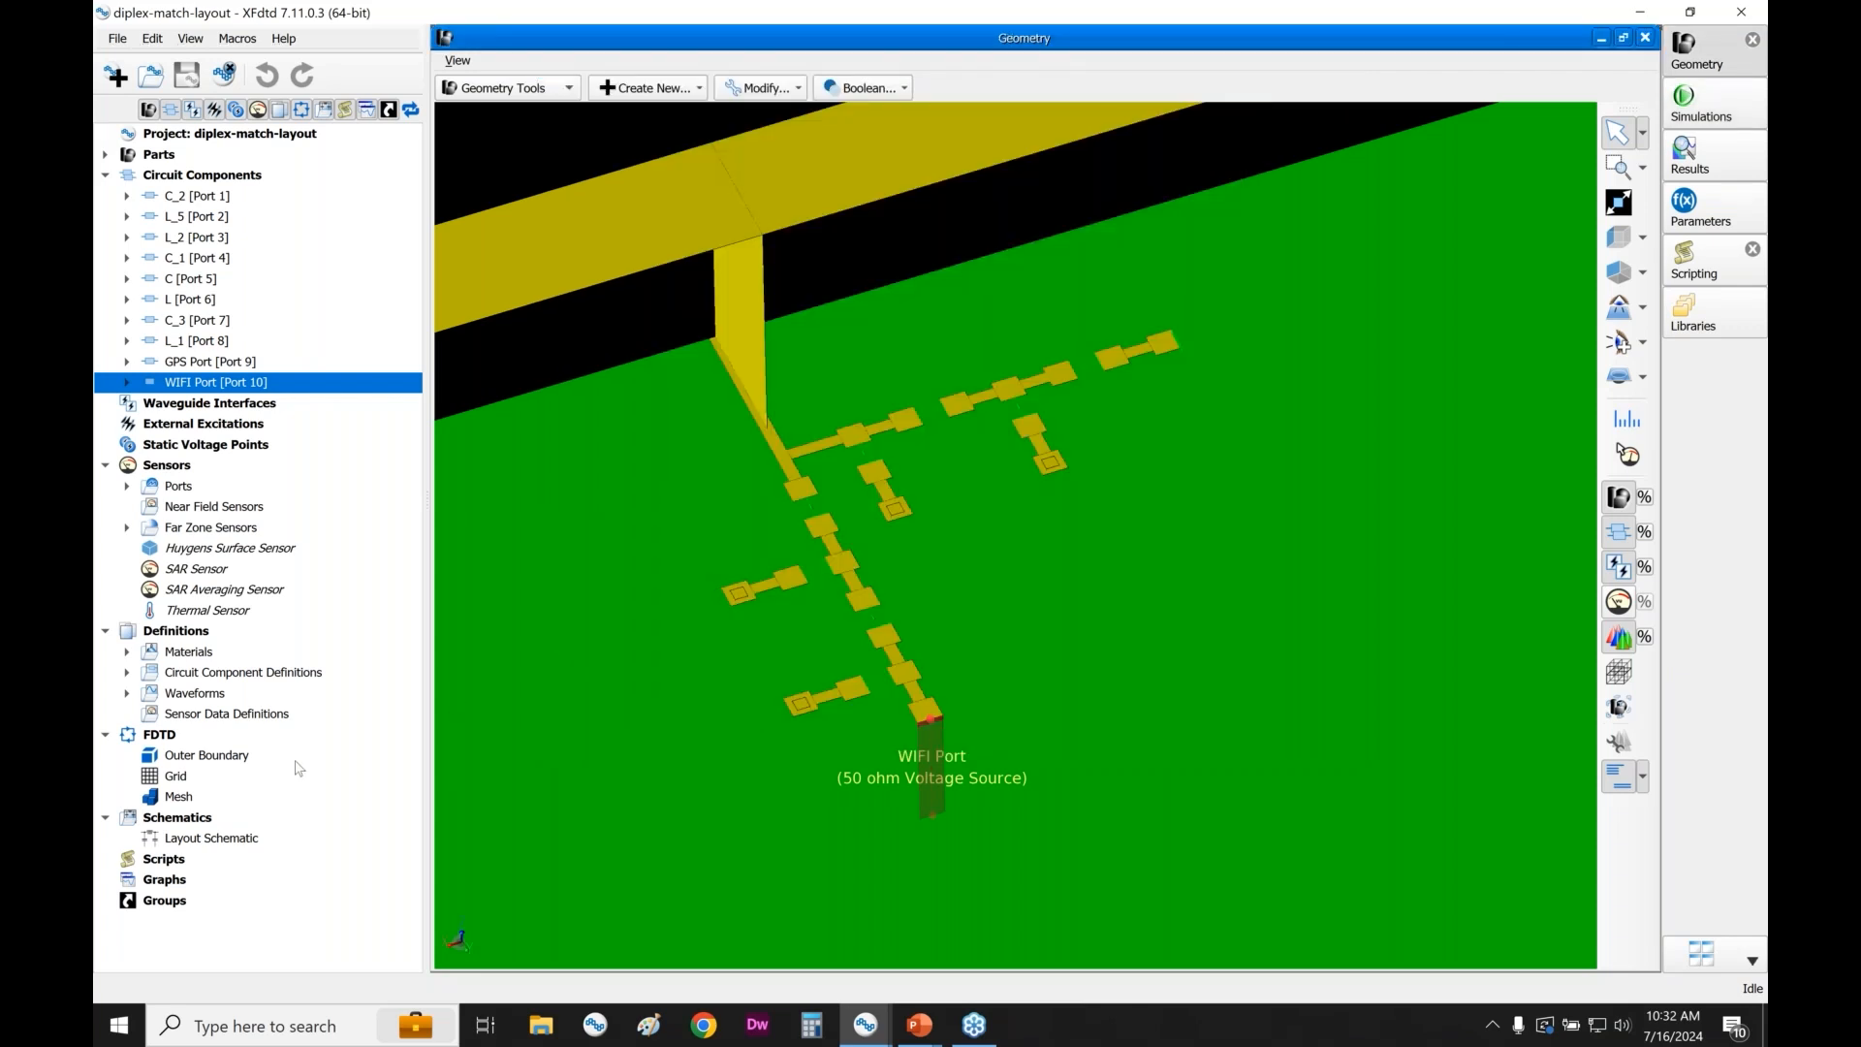
- Open the Layout Schematic and inspect the XF Result block, capacitors C 4 to C 7, and the Port 1 and Port 2 sources
double_click(230, 844)
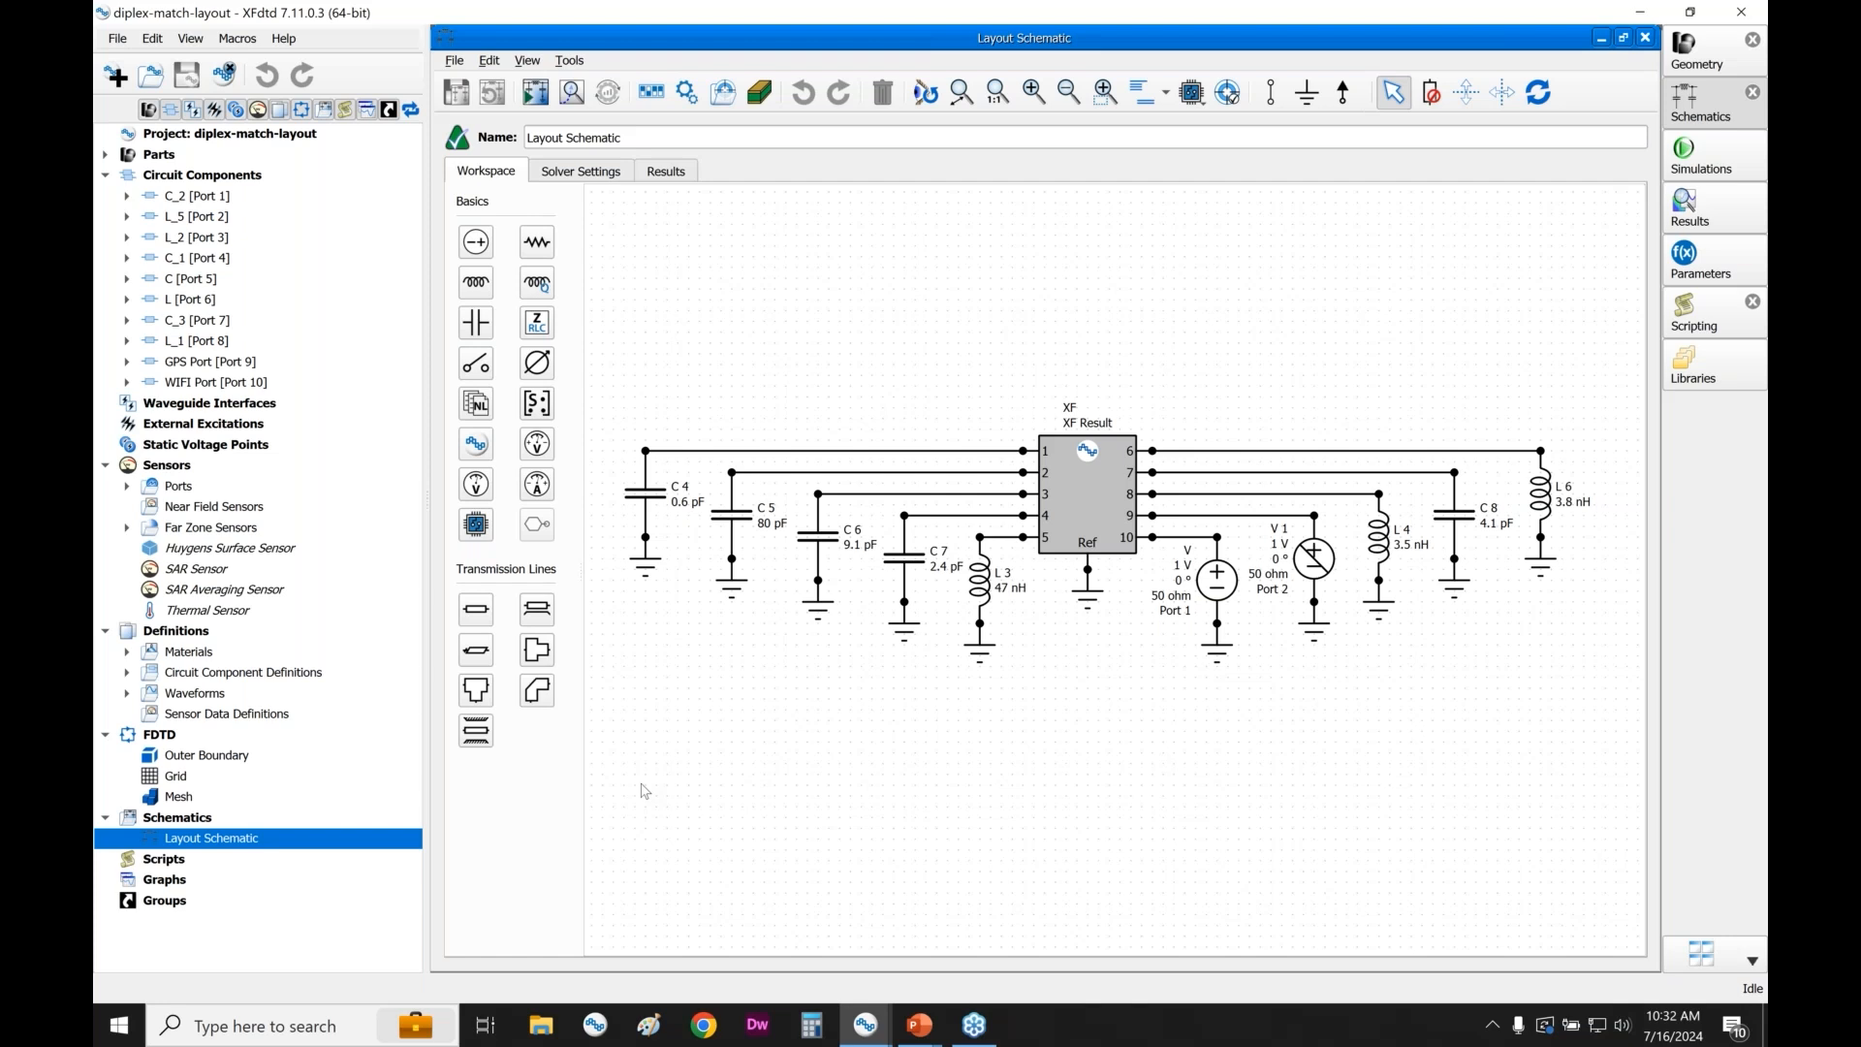
click(1090, 541)
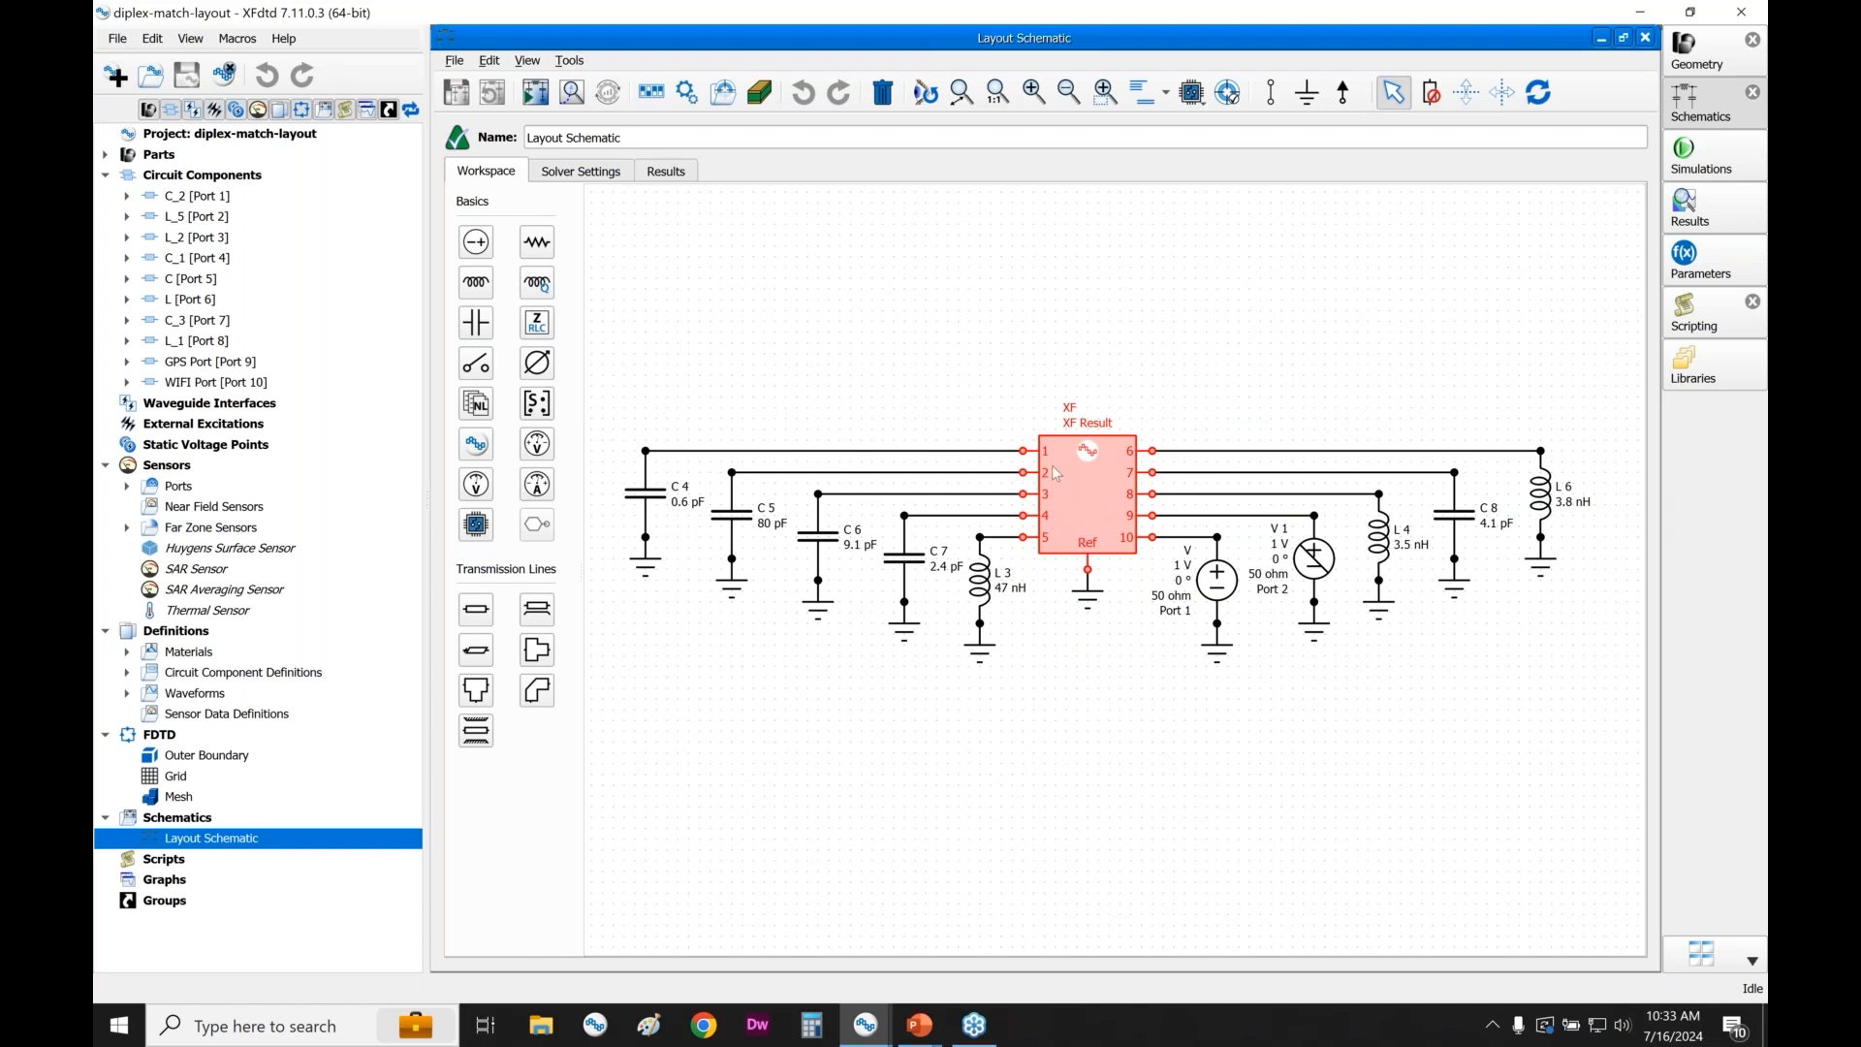
click(651, 502)
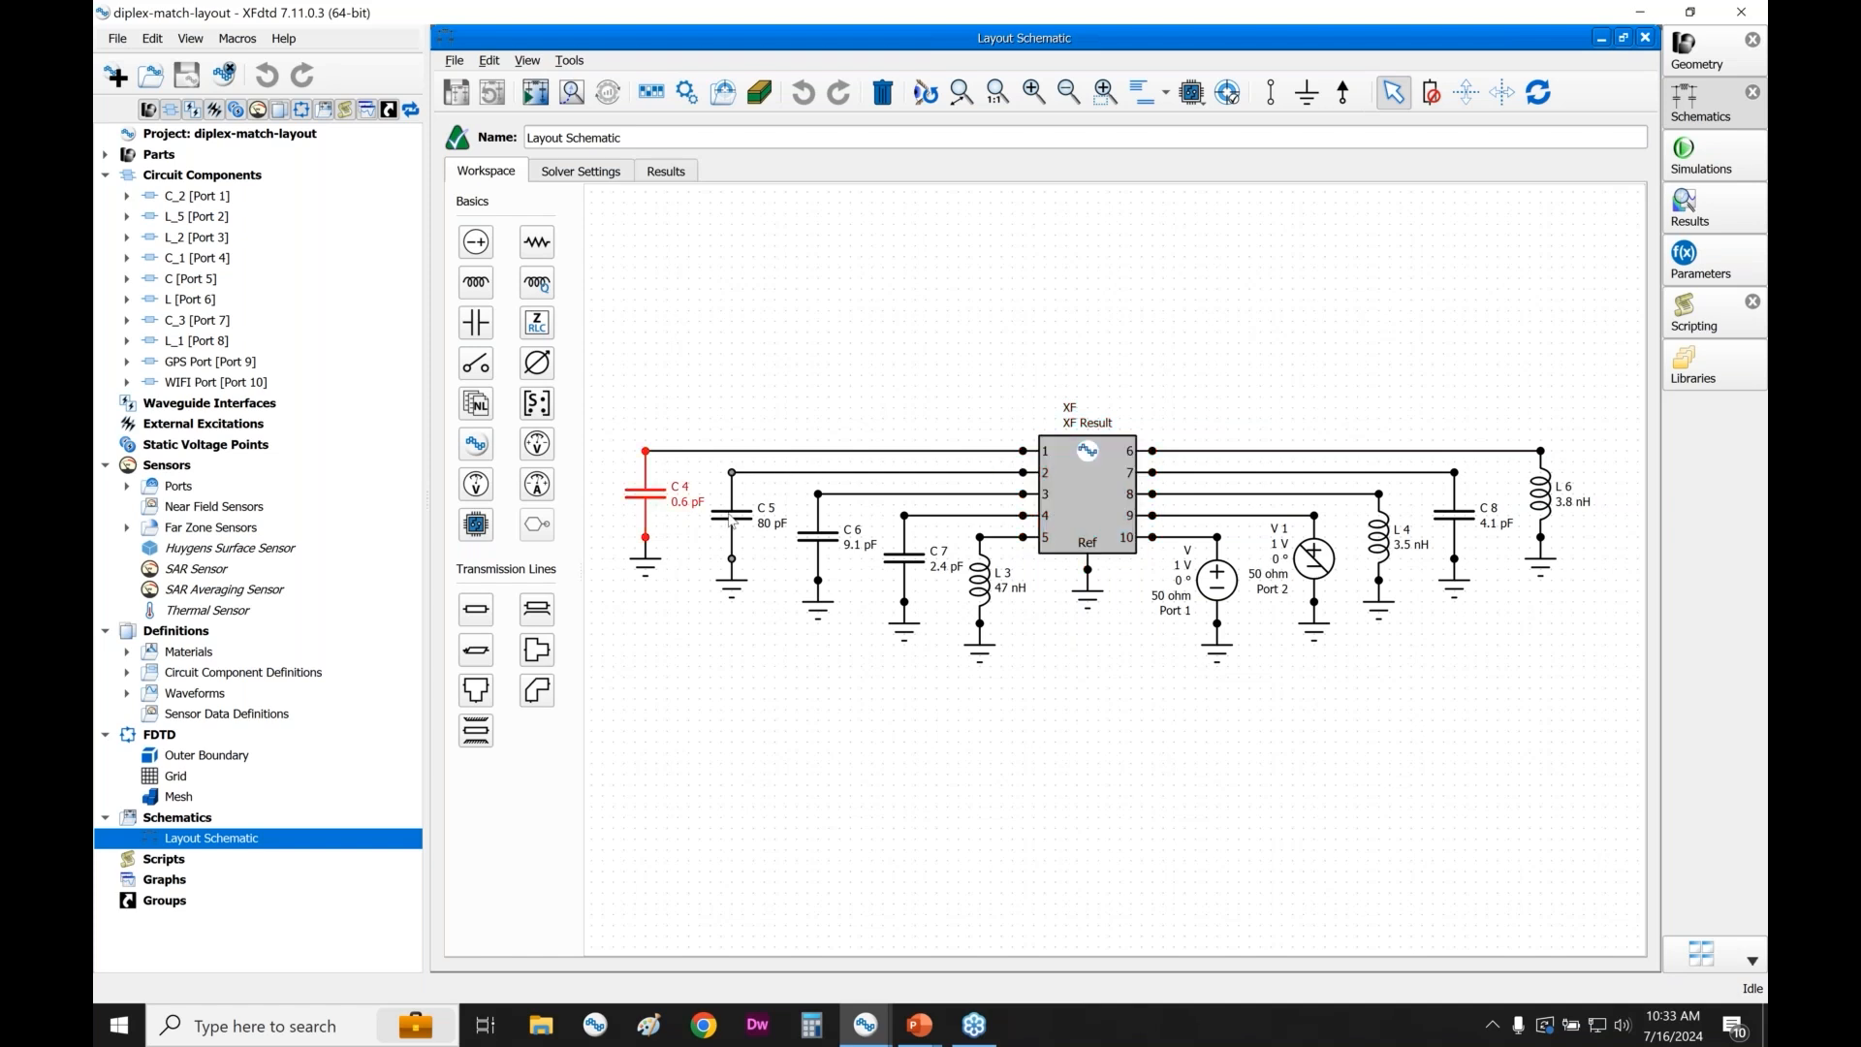
click(733, 519)
click(819, 543)
click(905, 570)
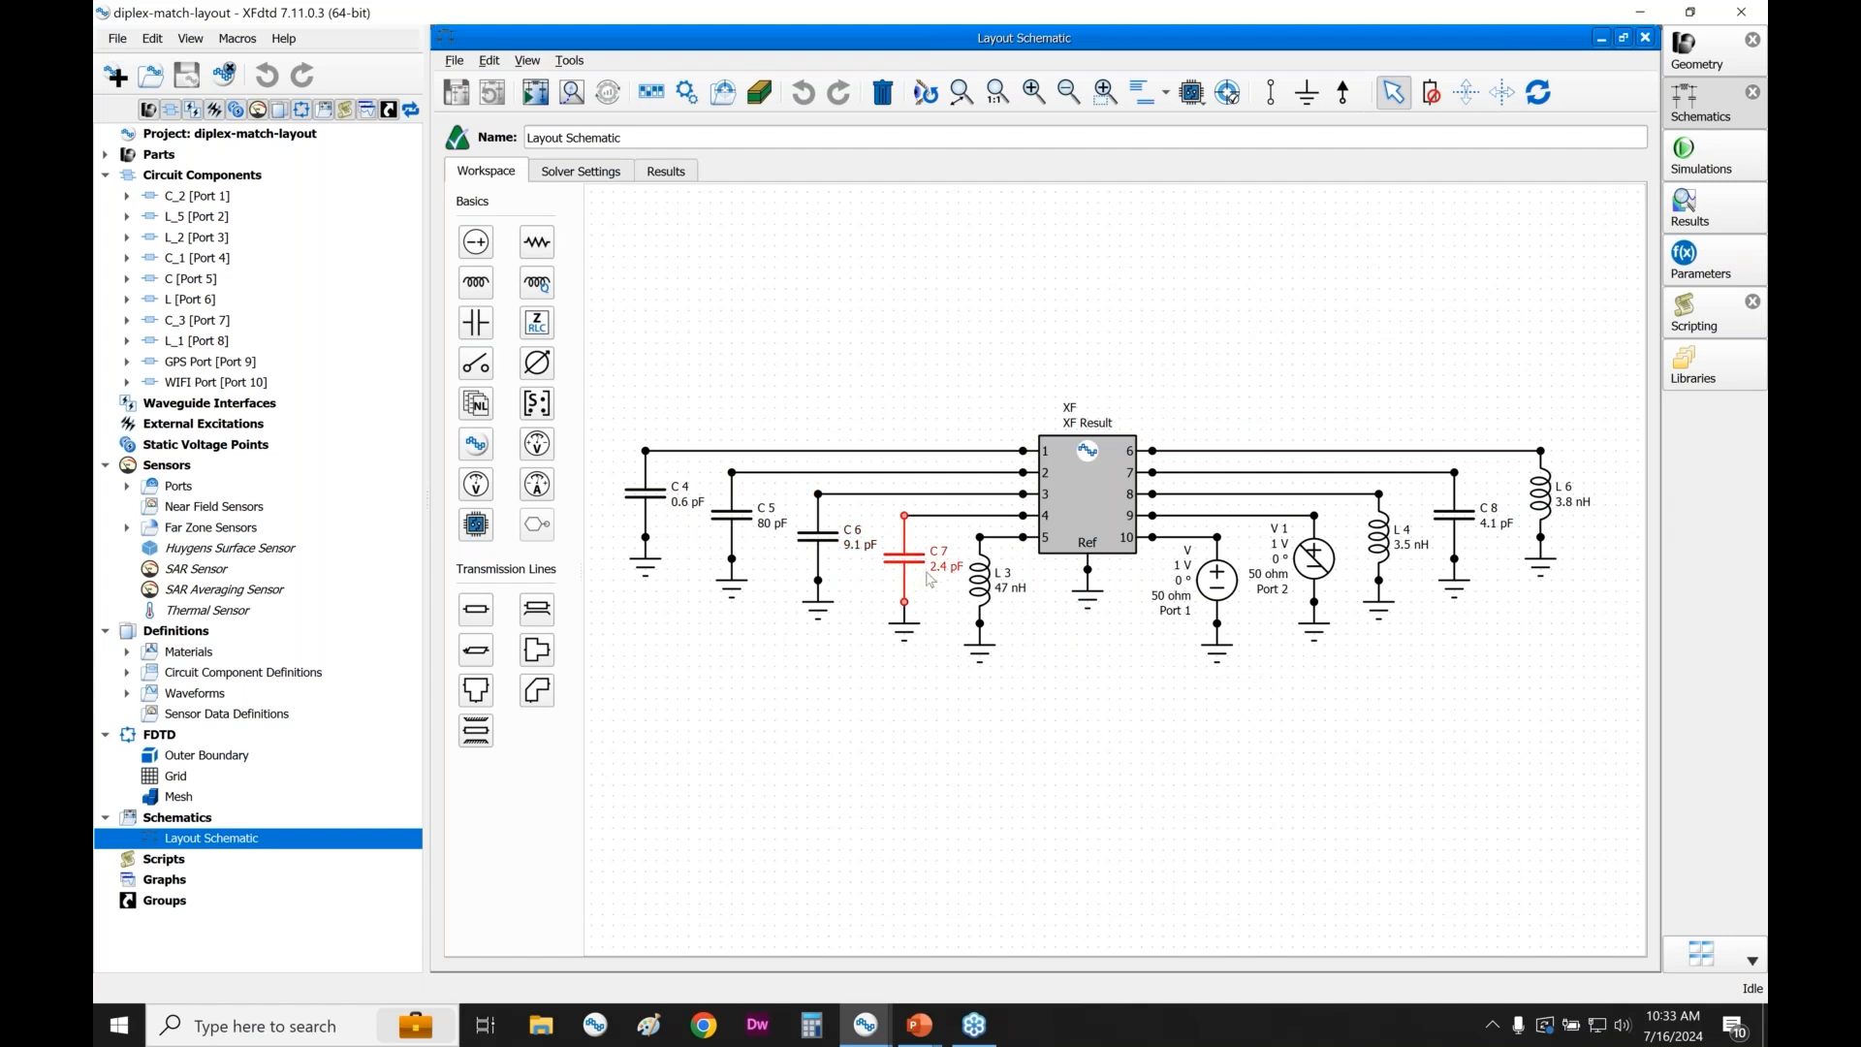
click(1228, 599)
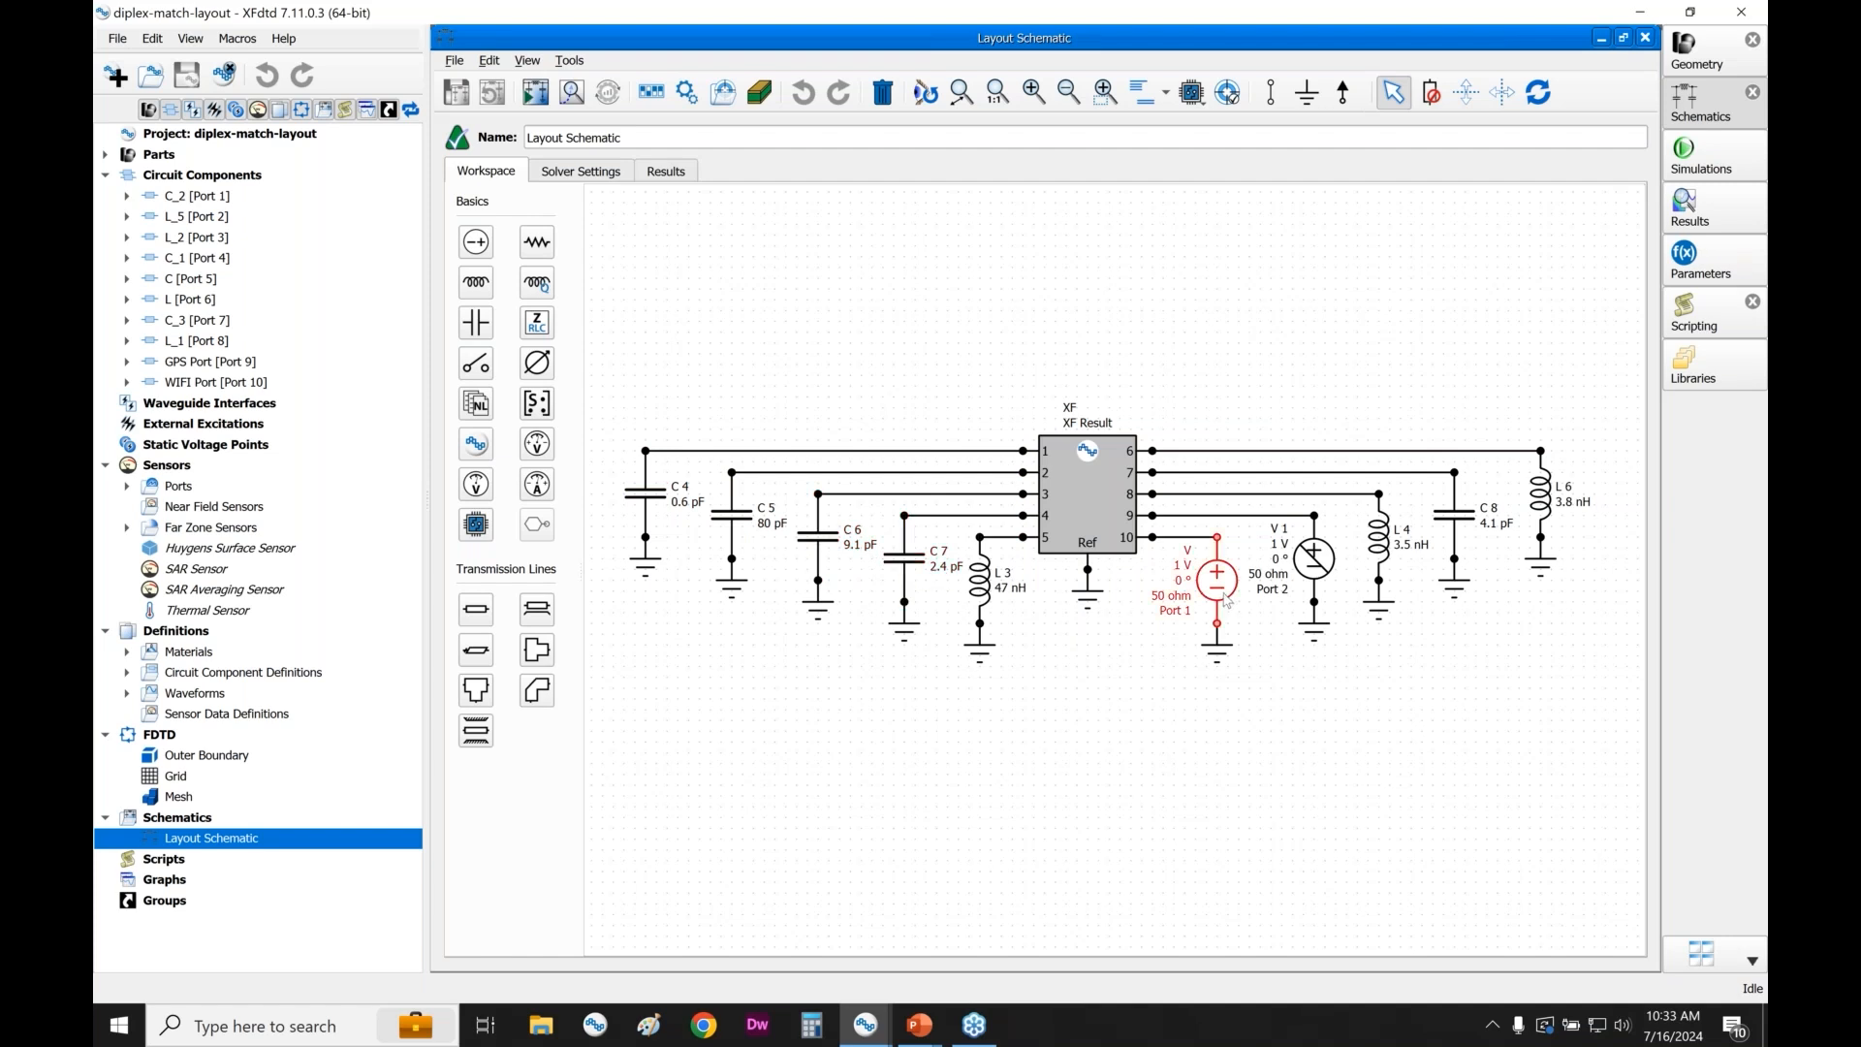
click(1321, 570)
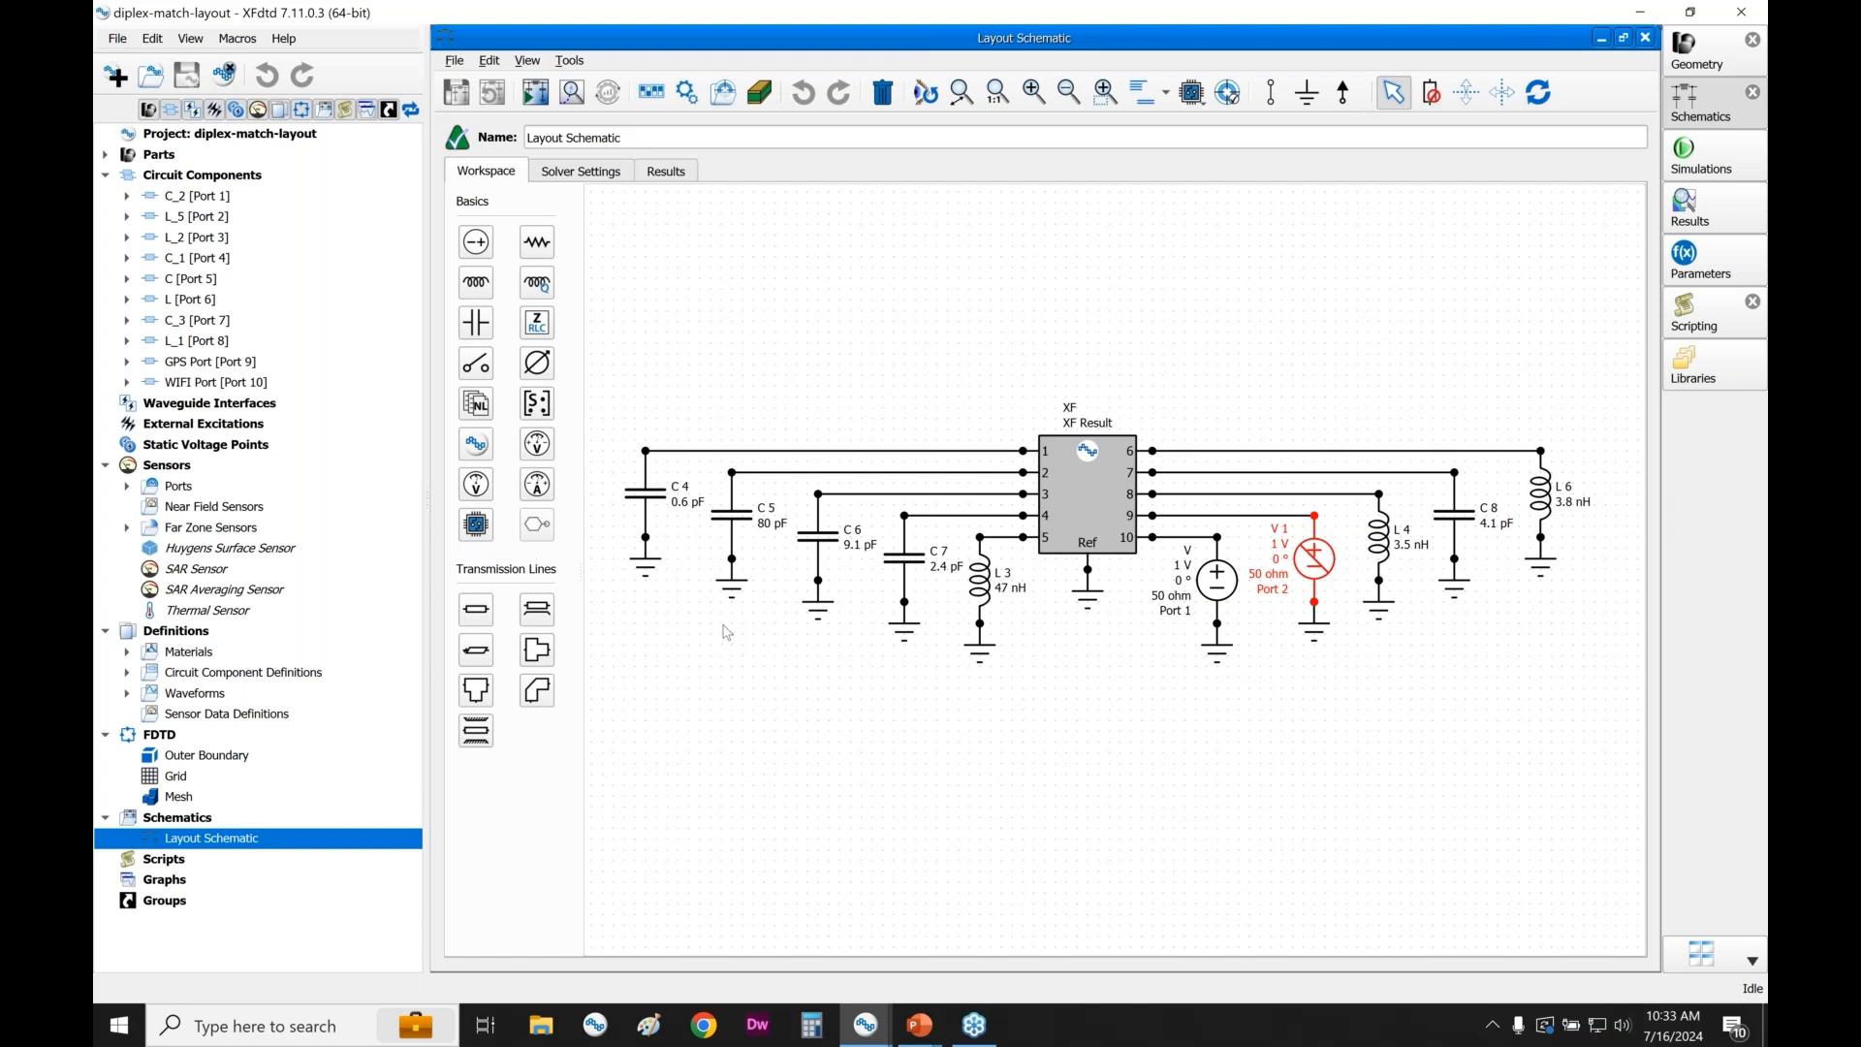
- Compare the Layout Schematic with the Diplex Match schematic in the diplex-match-initial project, and re-examine the XF Result block's connections
key(alt+Tab)
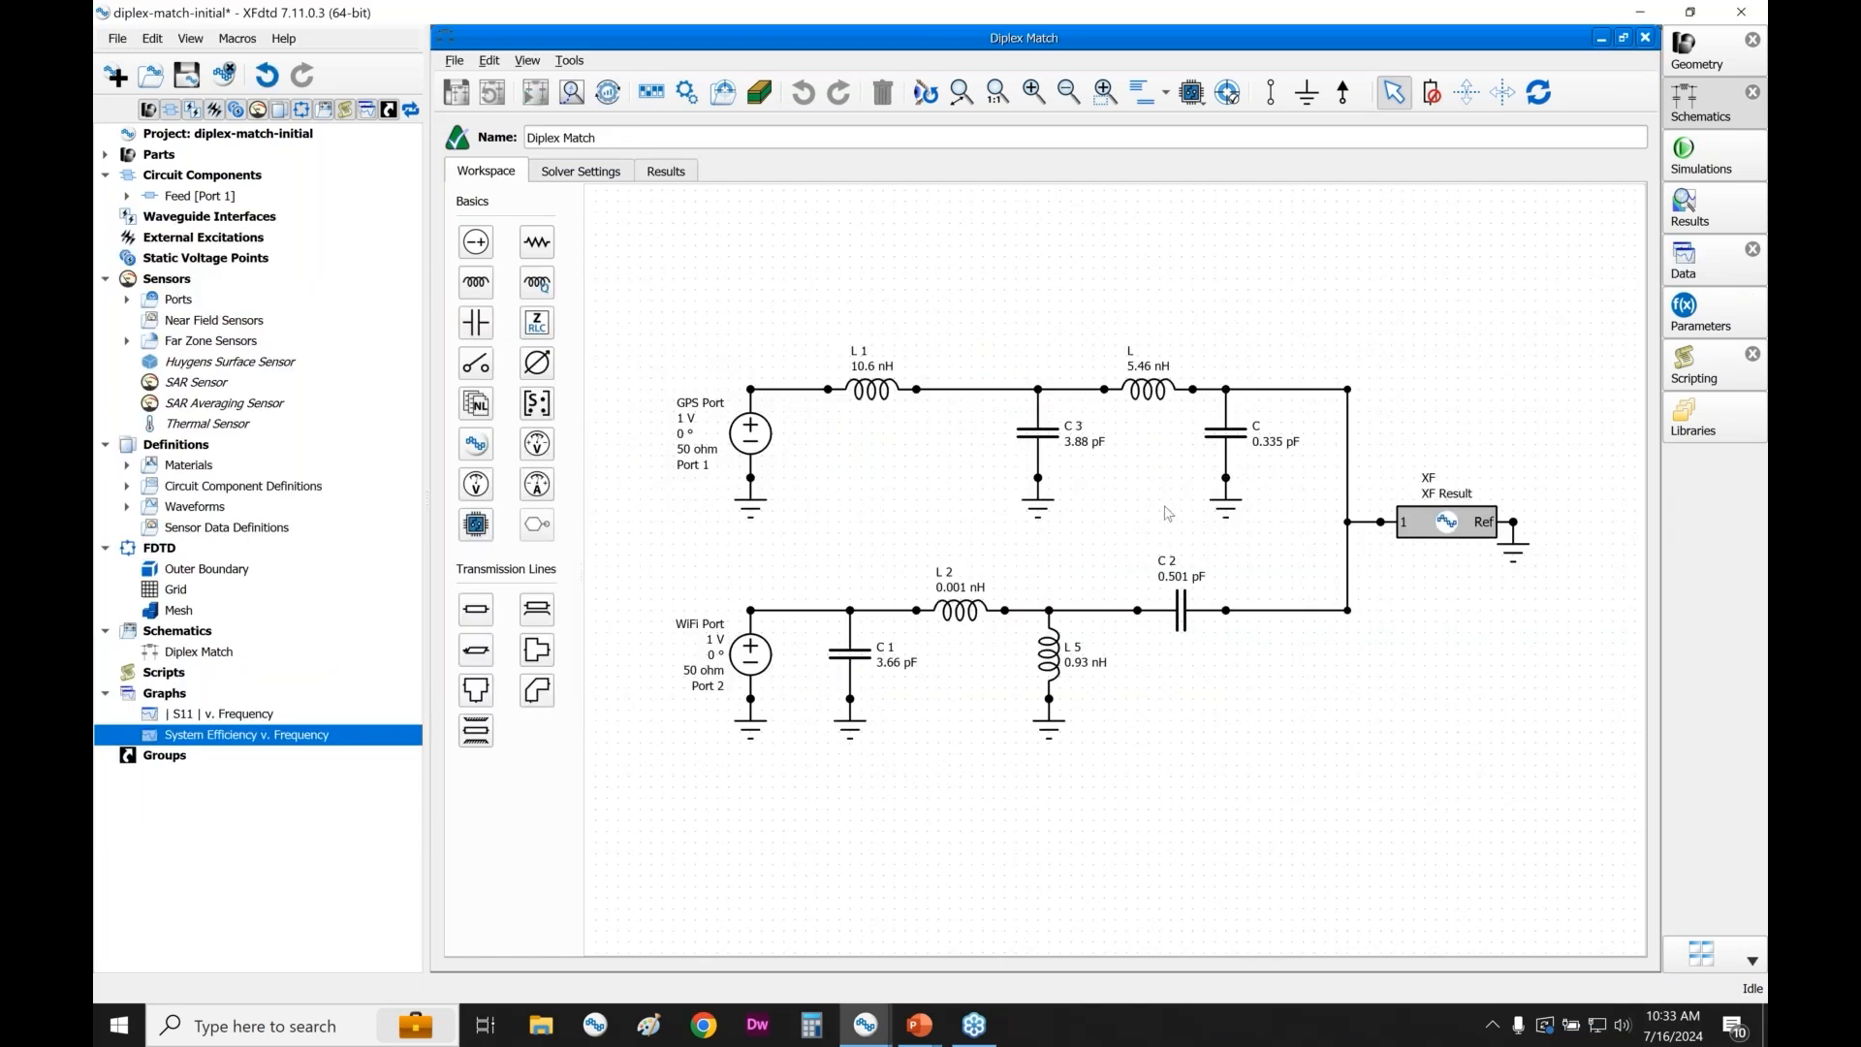
key(alt+Tab)
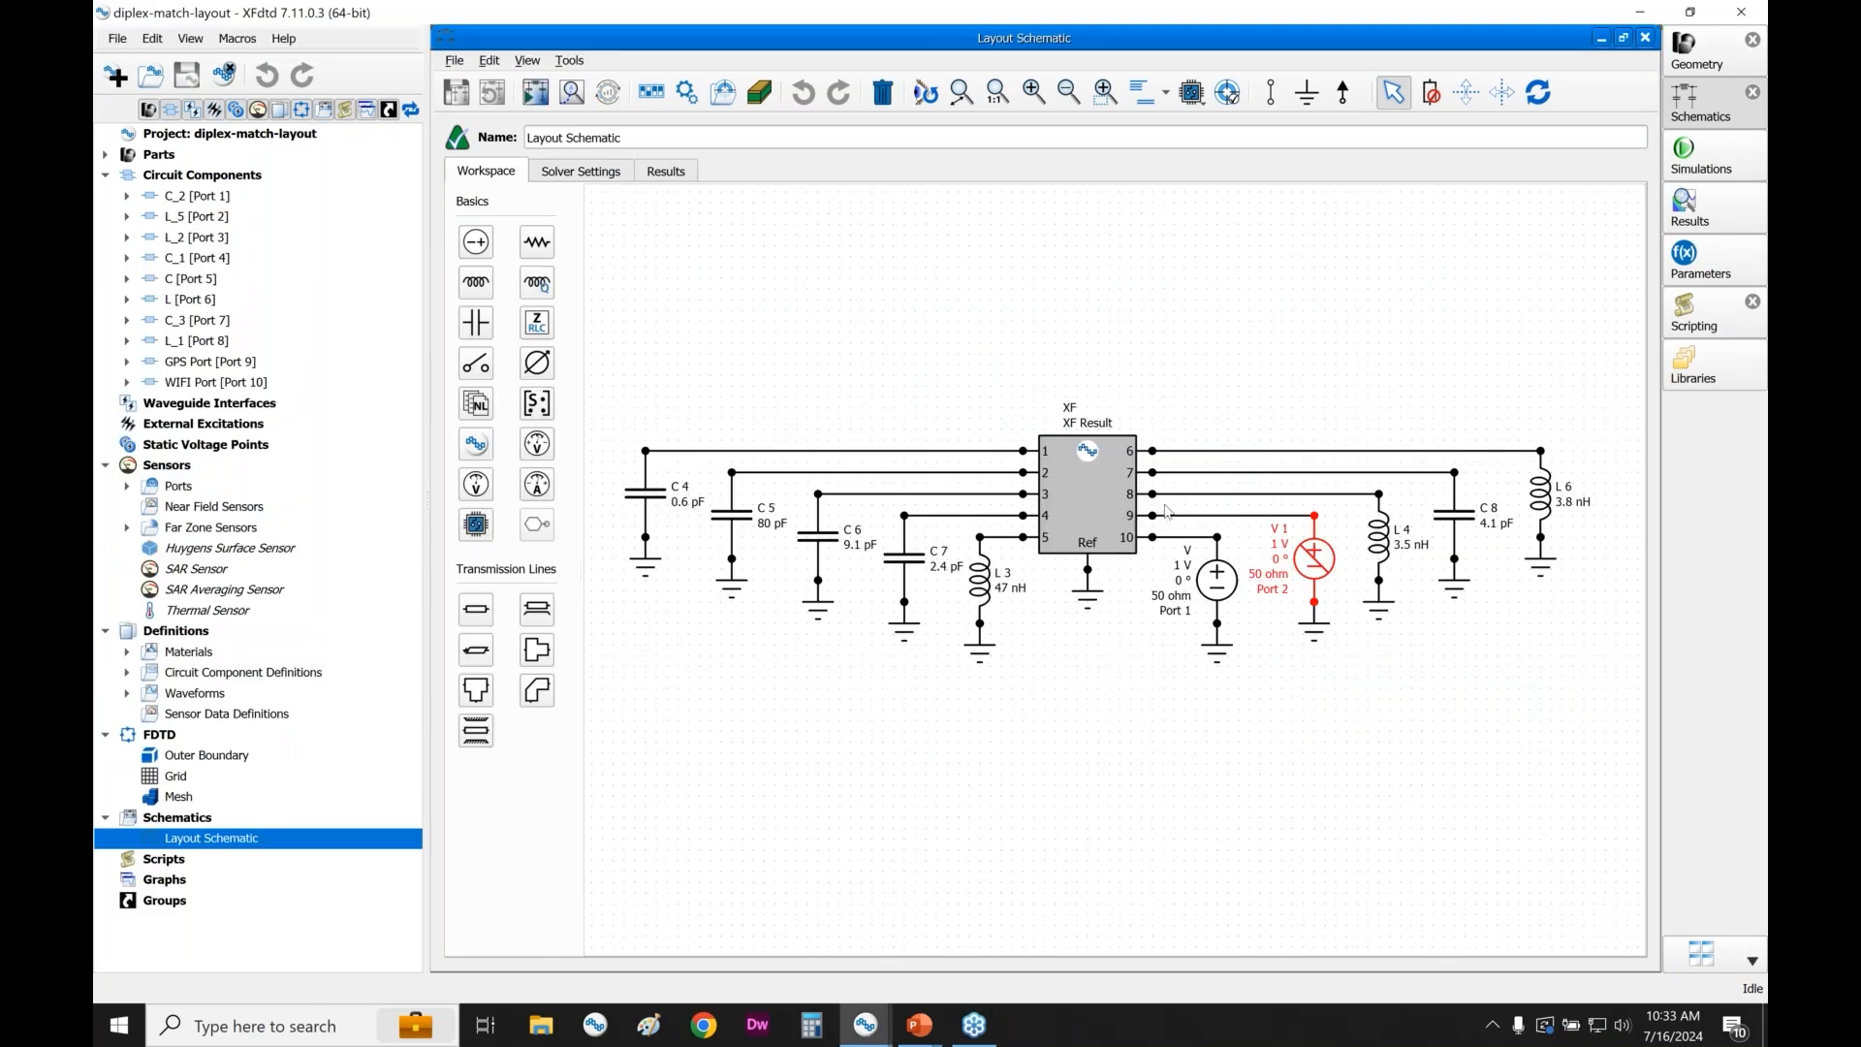
click(1085, 479)
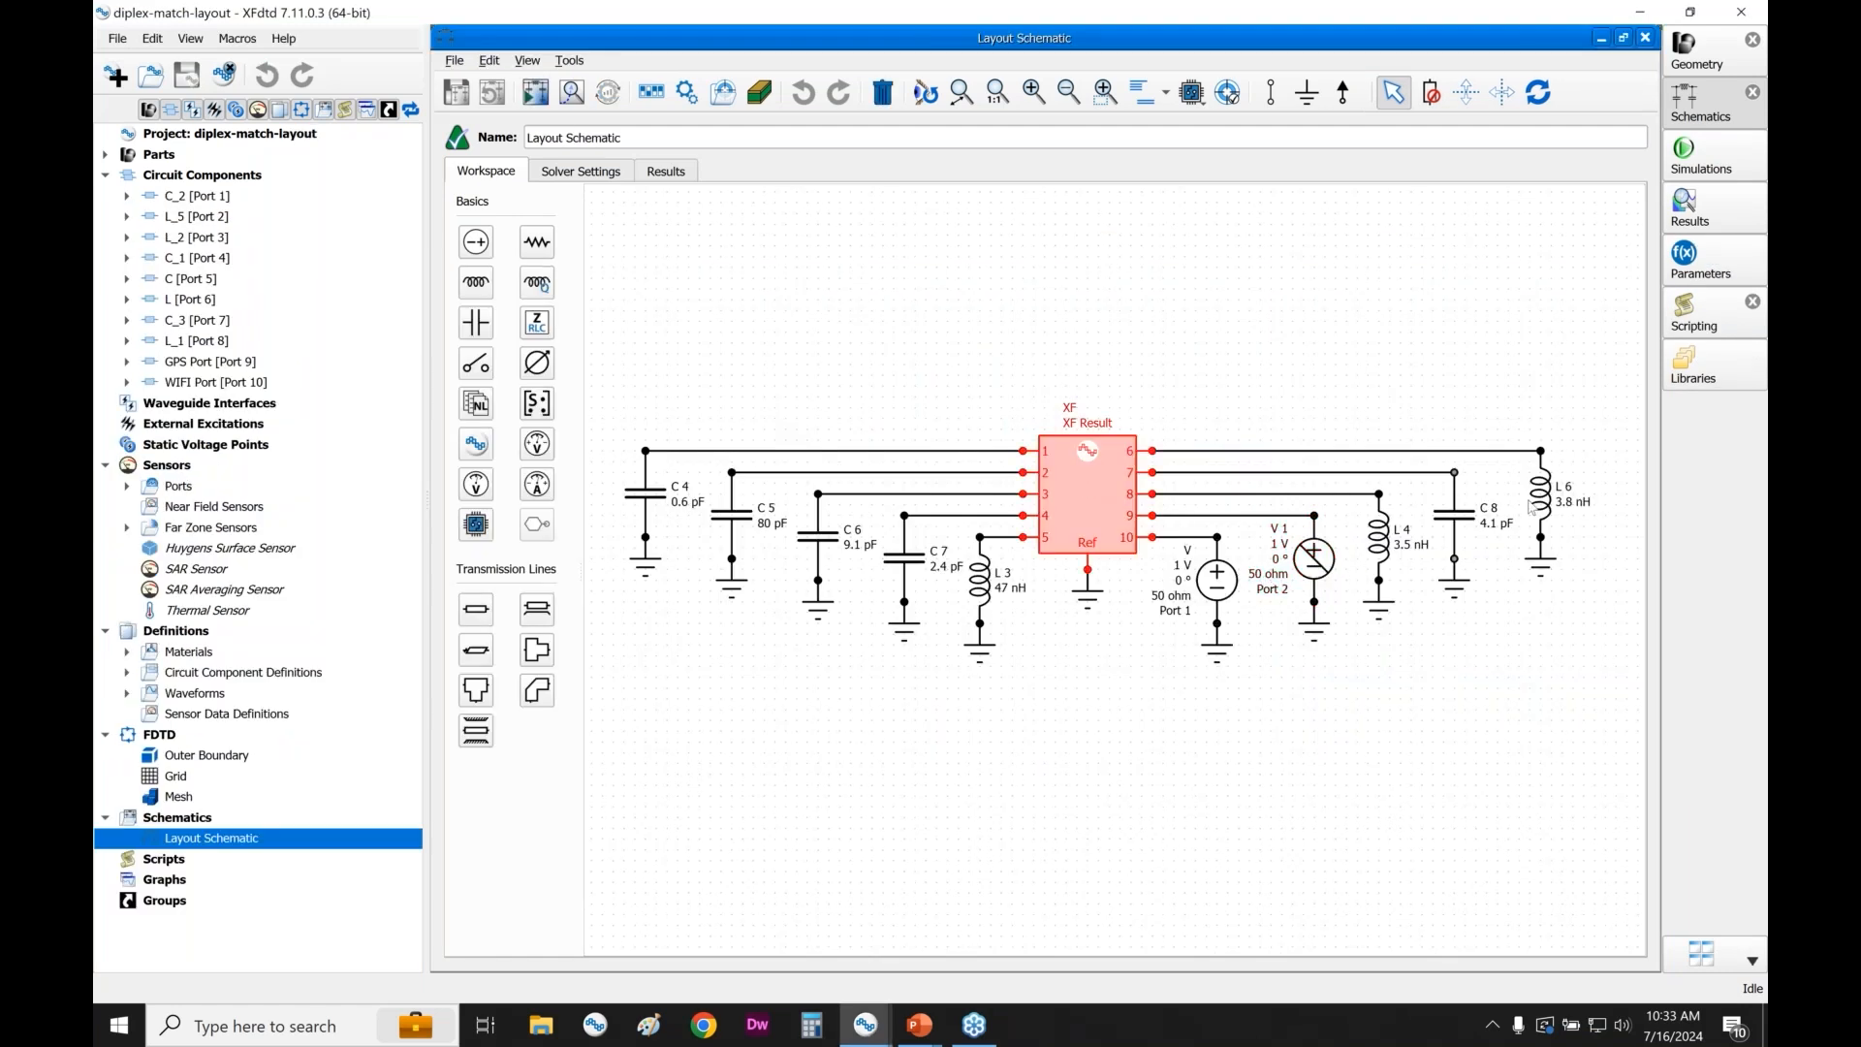
click(1384, 679)
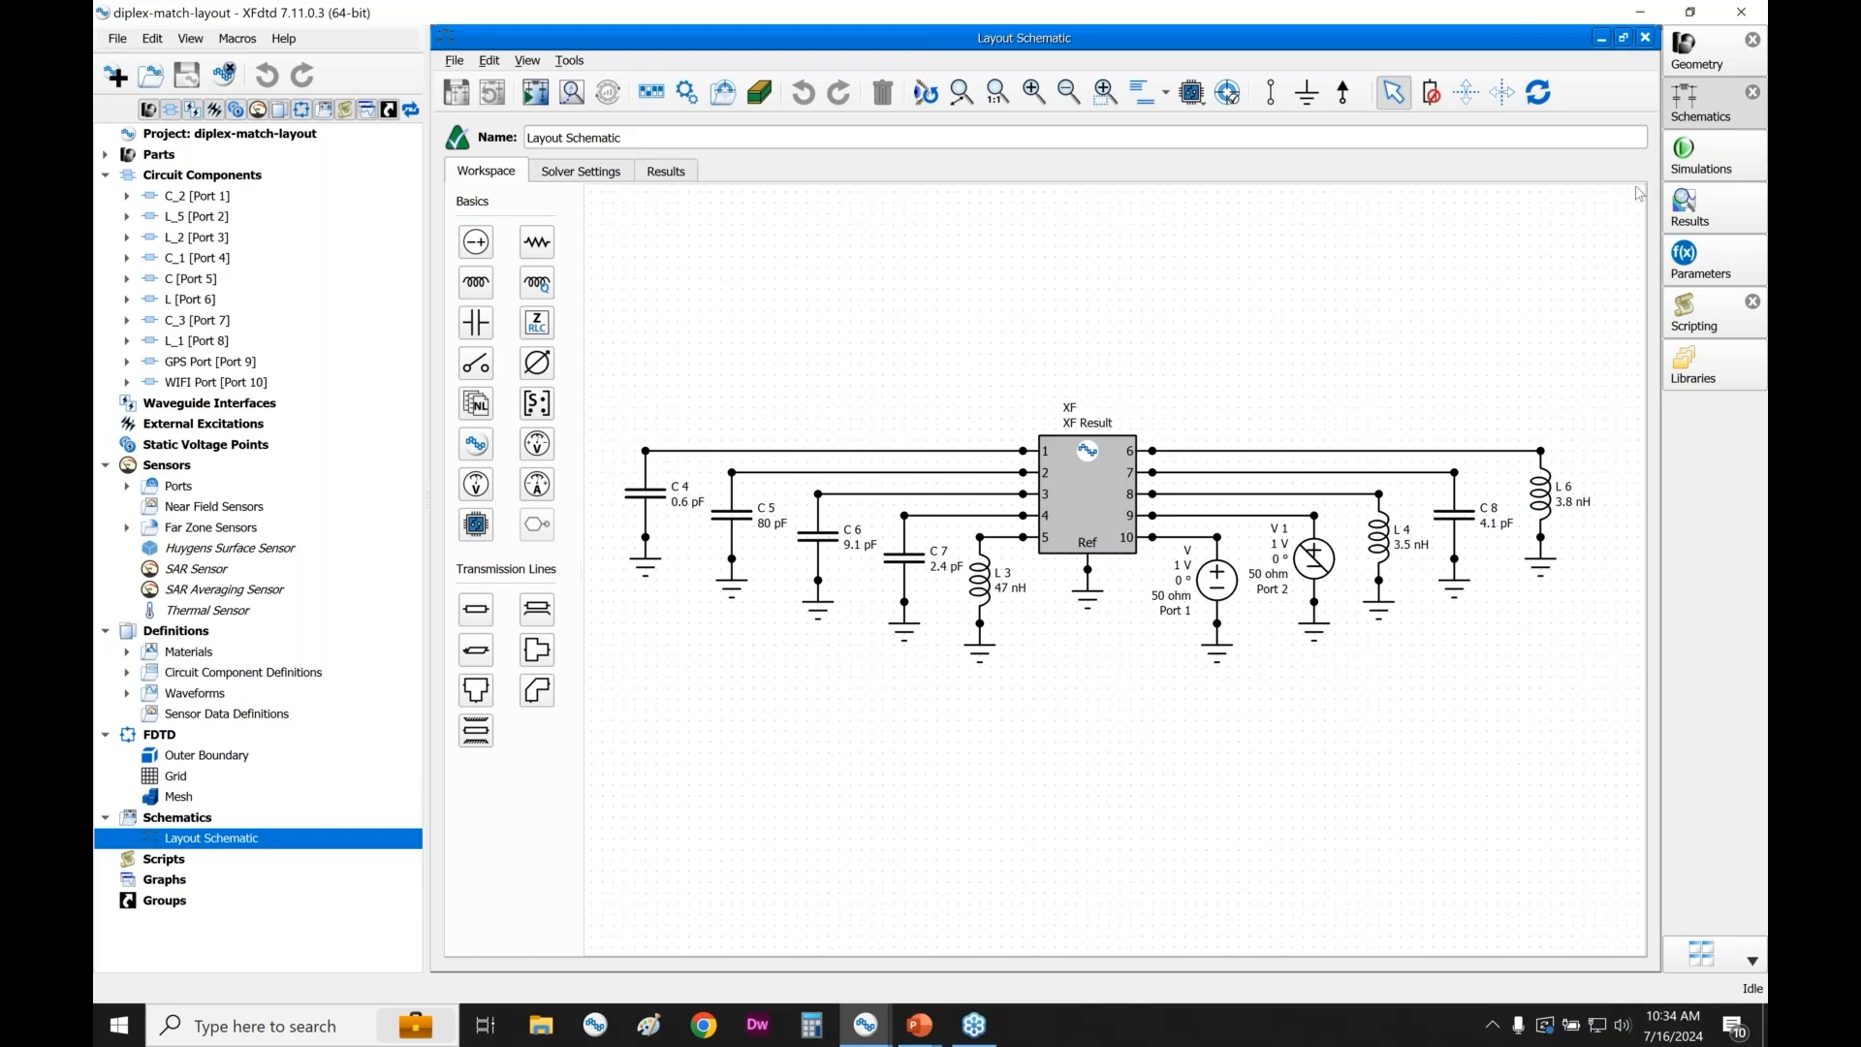
- Revisit the layout geometry, and switch to the PowerPoint slide show's Multiple Physical Configurations slide
click(1697, 68)
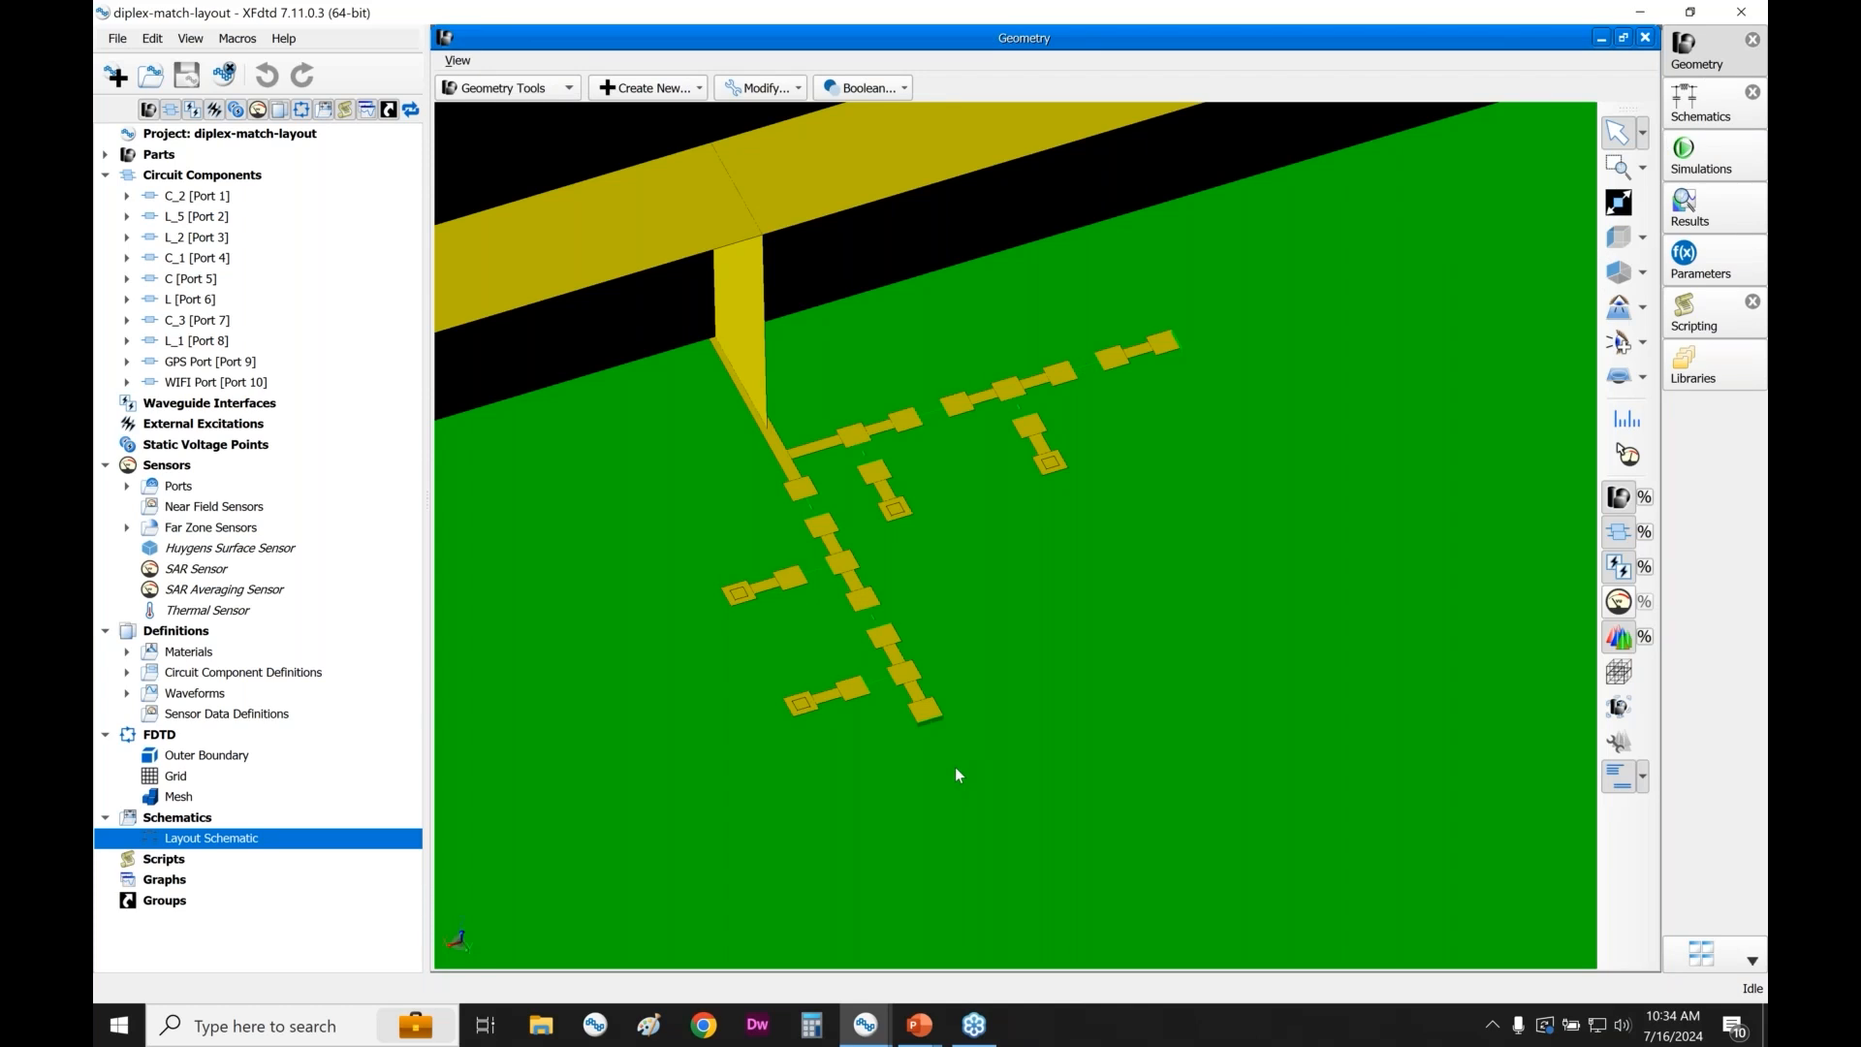
key(alt+Tab)
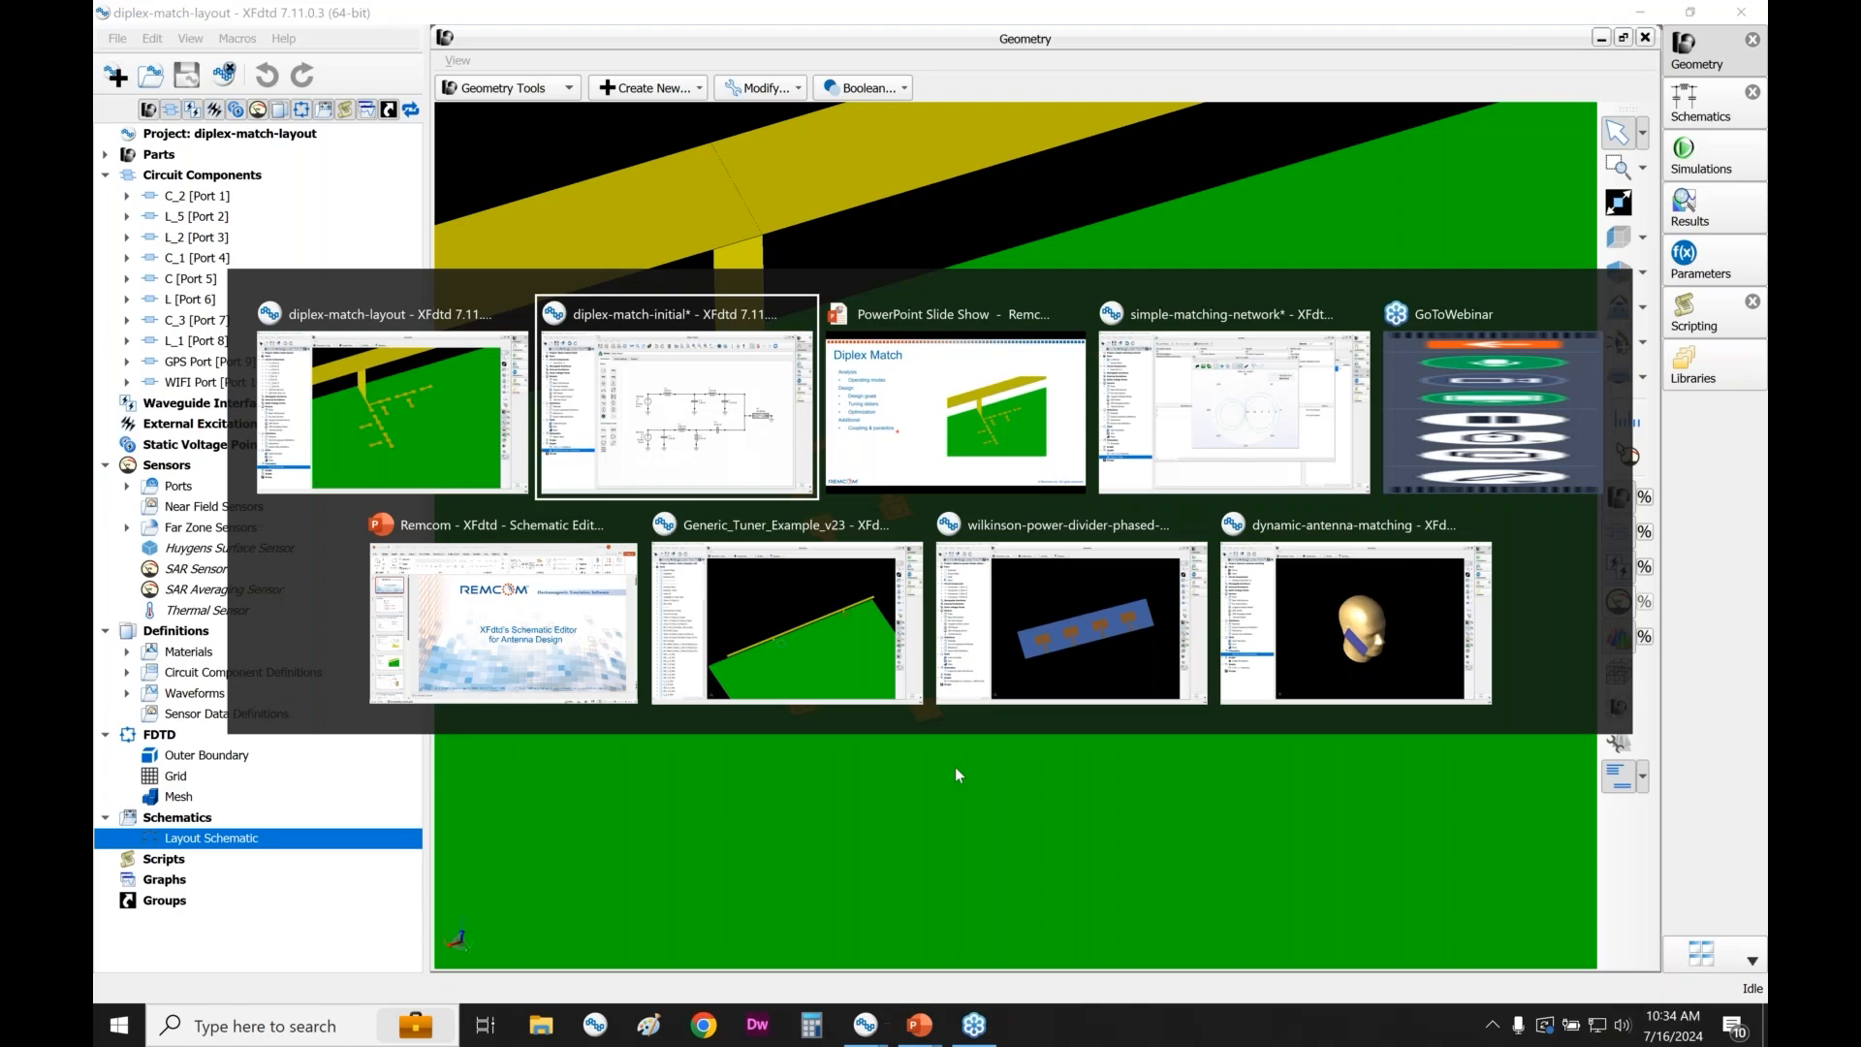
key(alt+Tab)
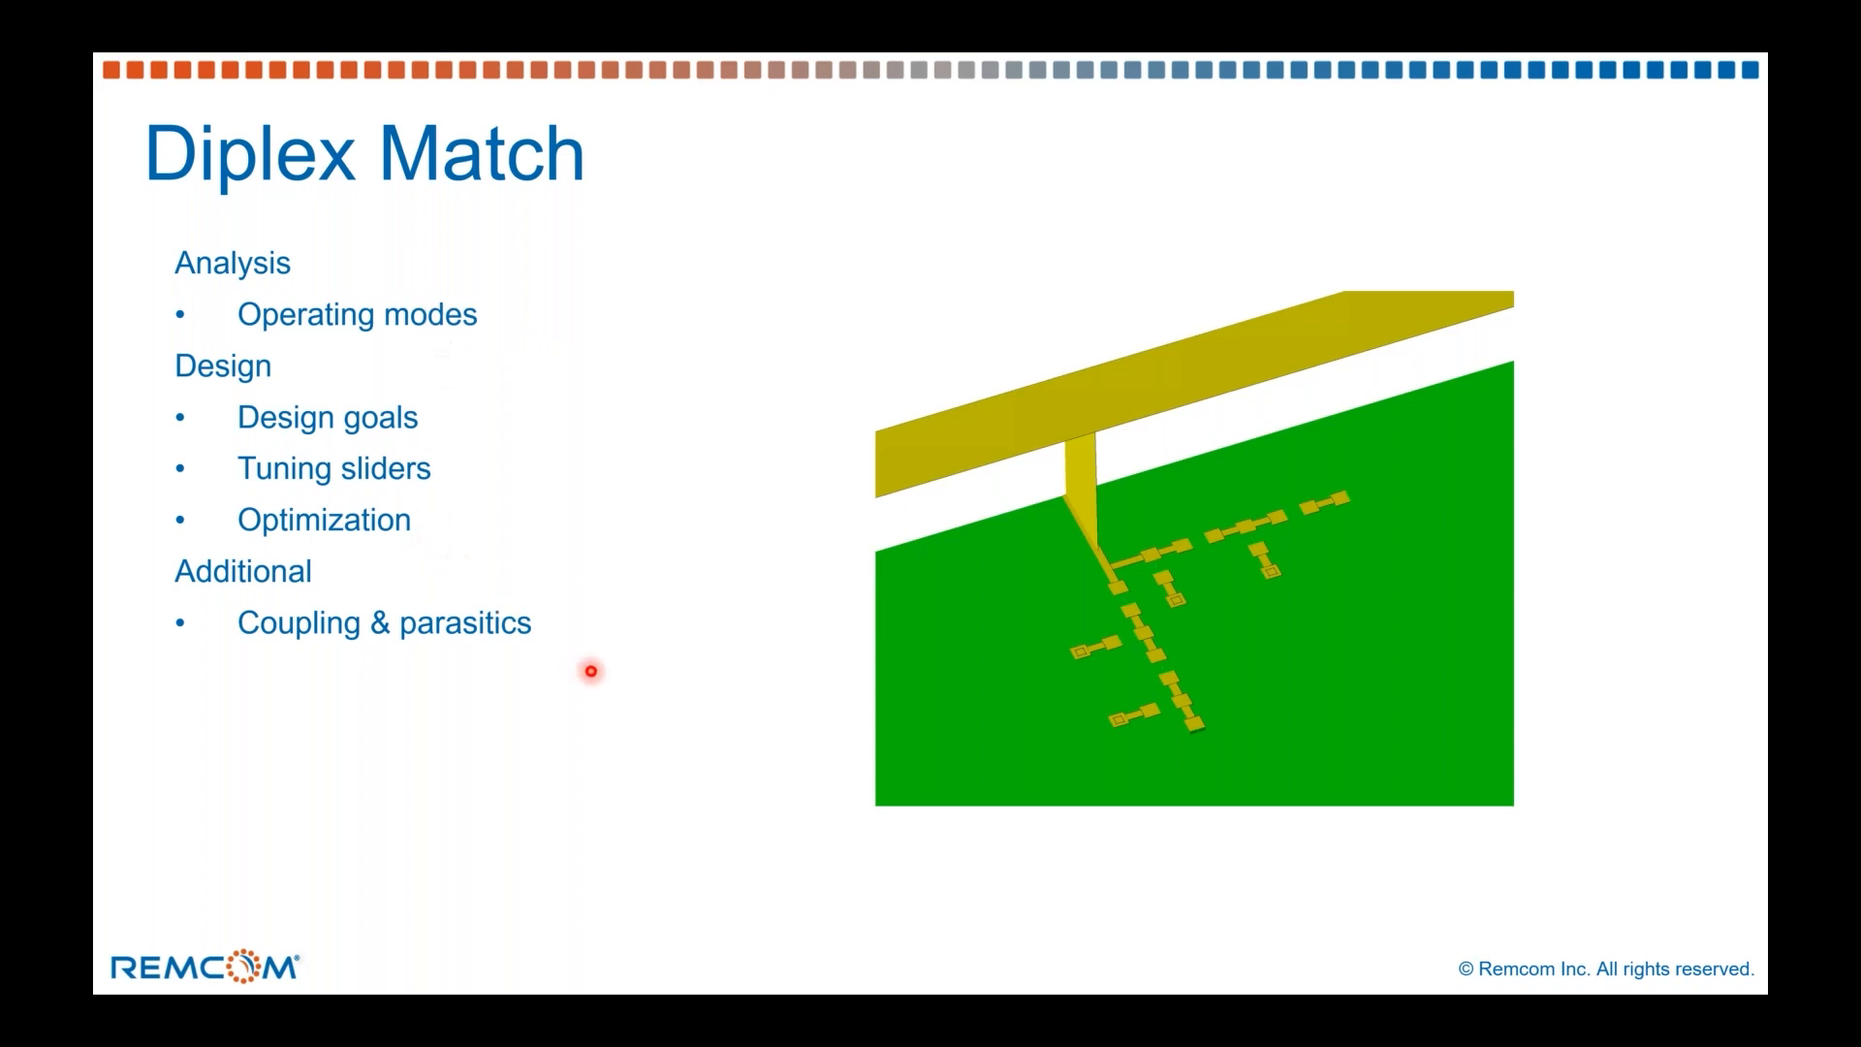
key(Right)
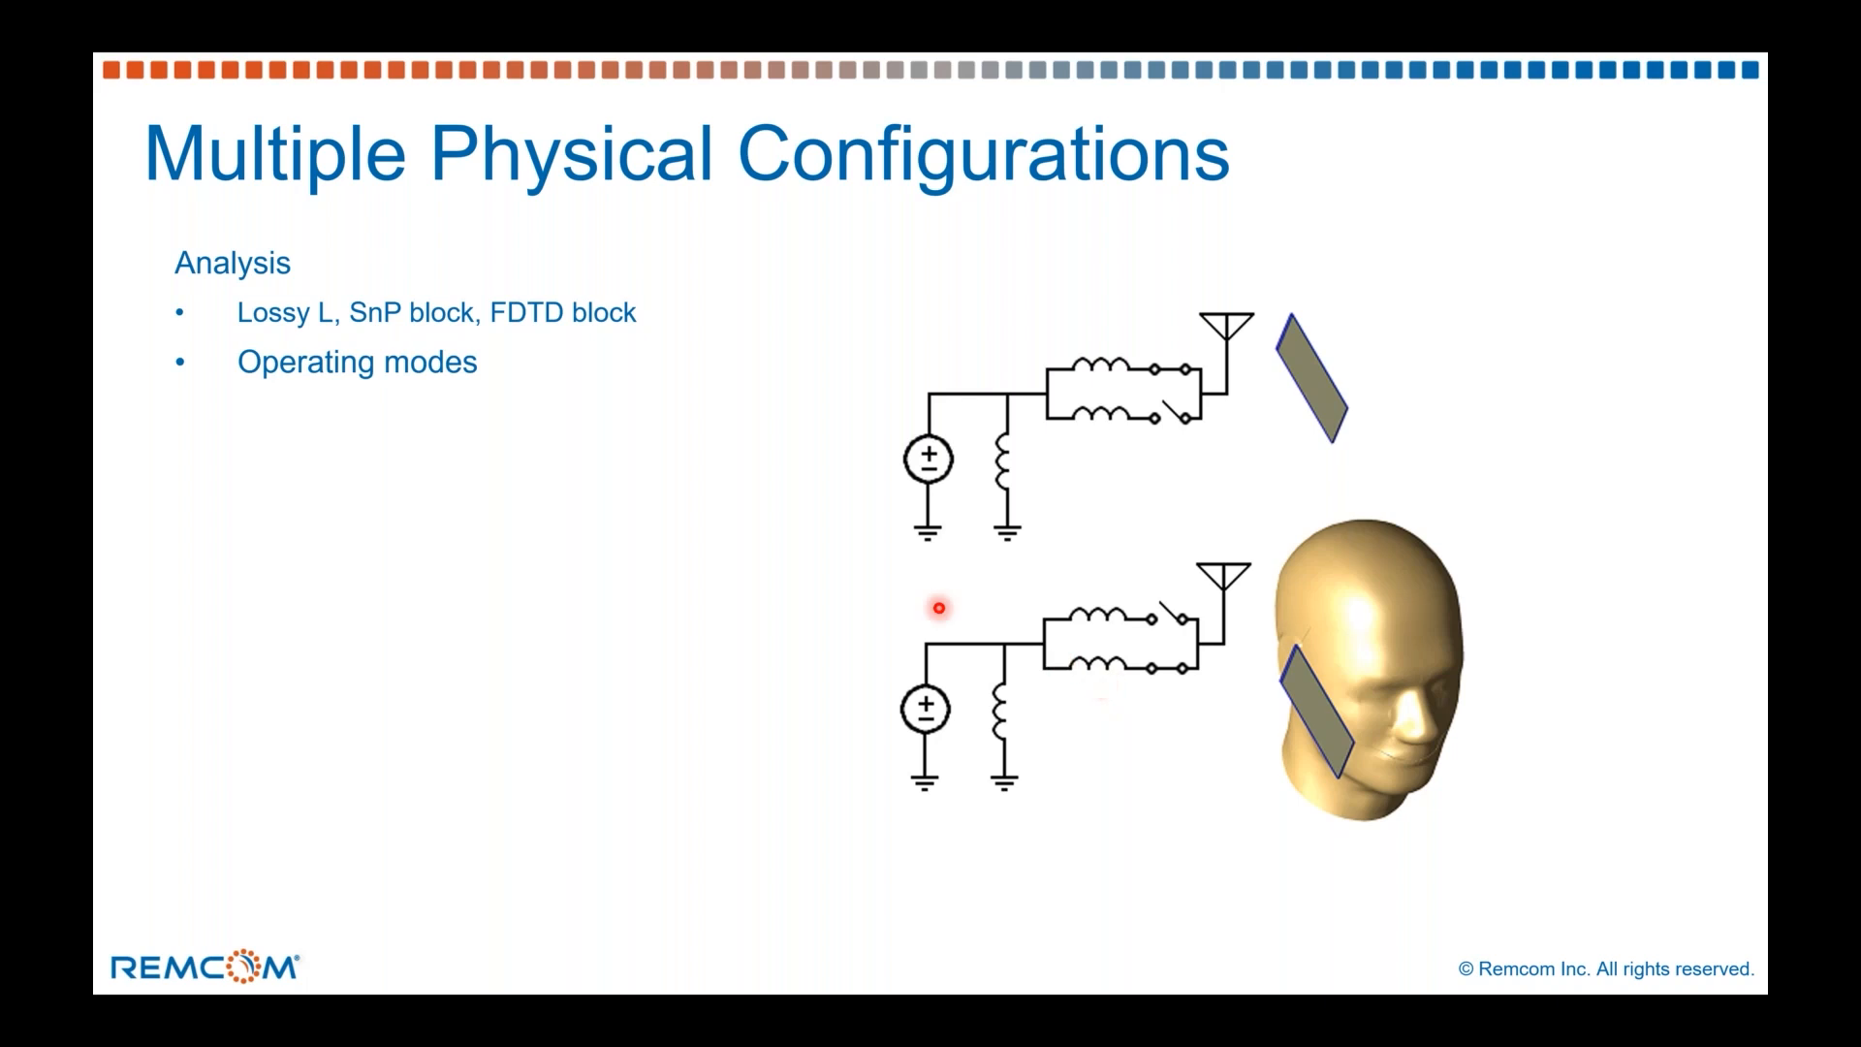
- Switch to the dynamic-antenna-matching project in XFdtd and locate the Phone and Head parts in the geometry
key(alt+Tab)
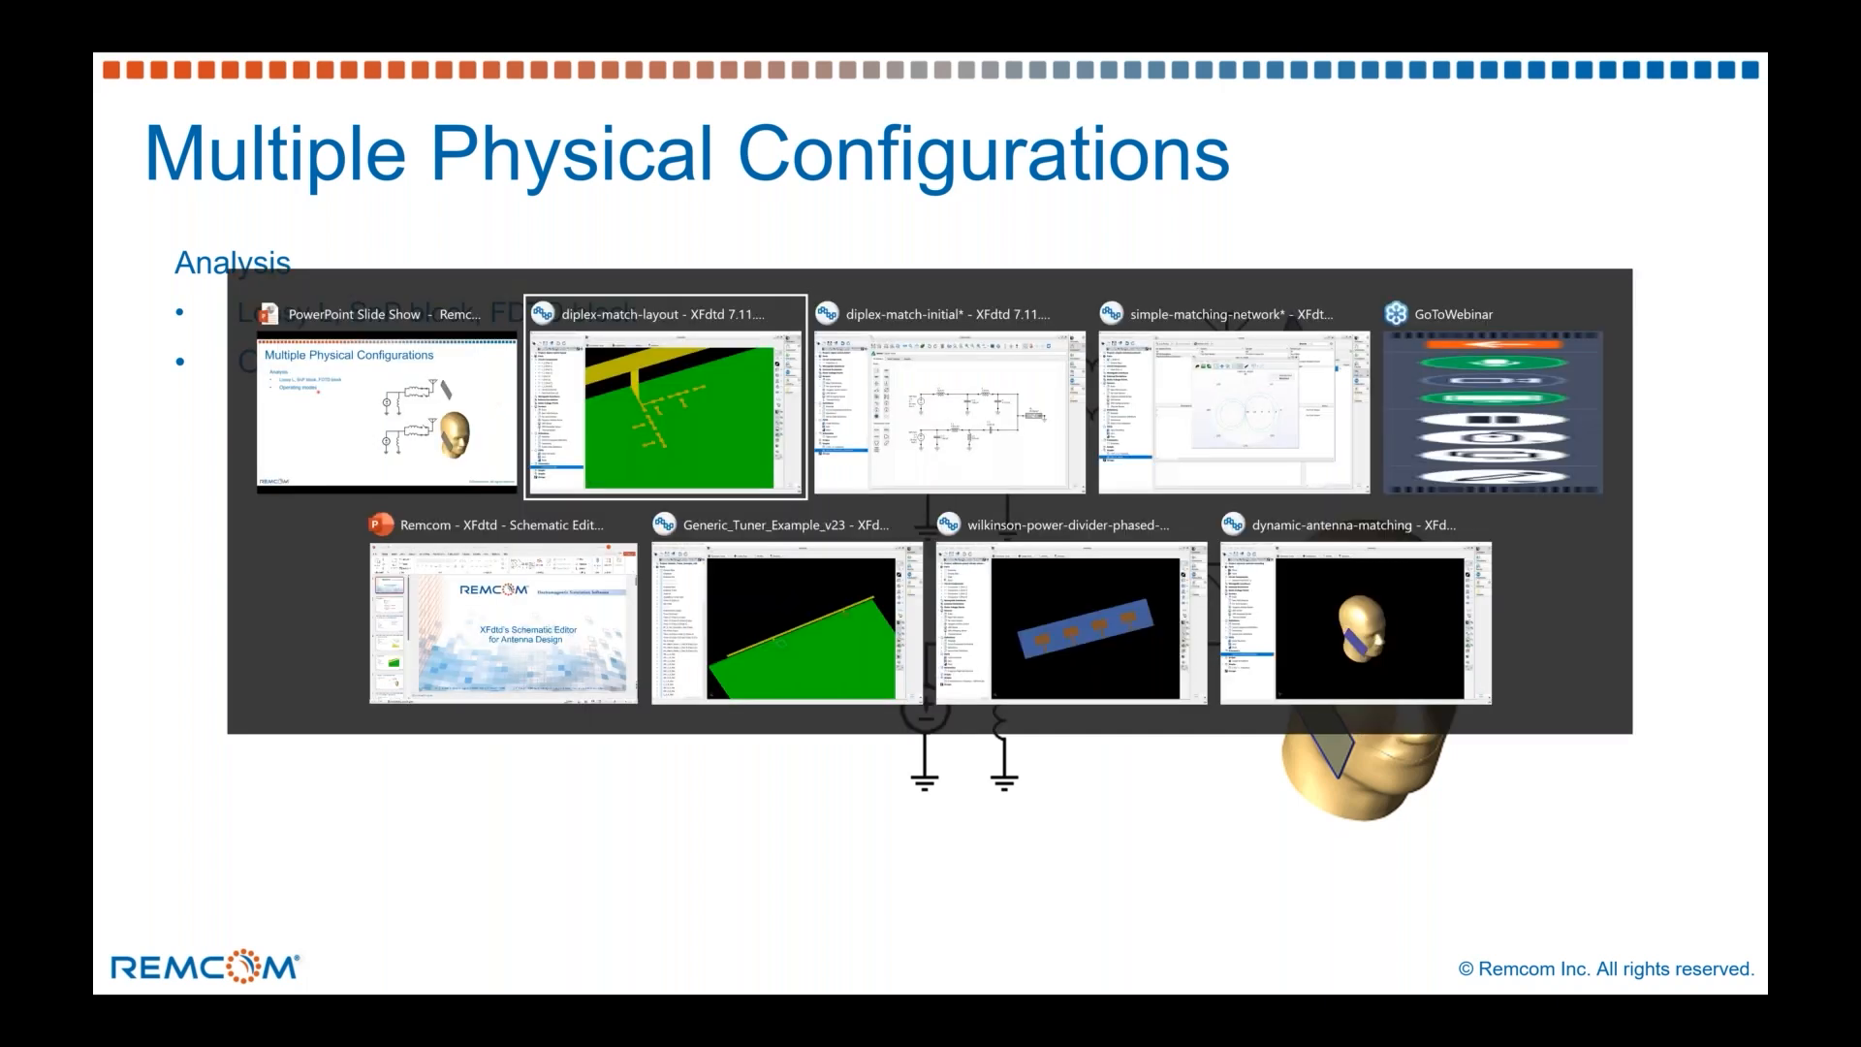
click(1264, 589)
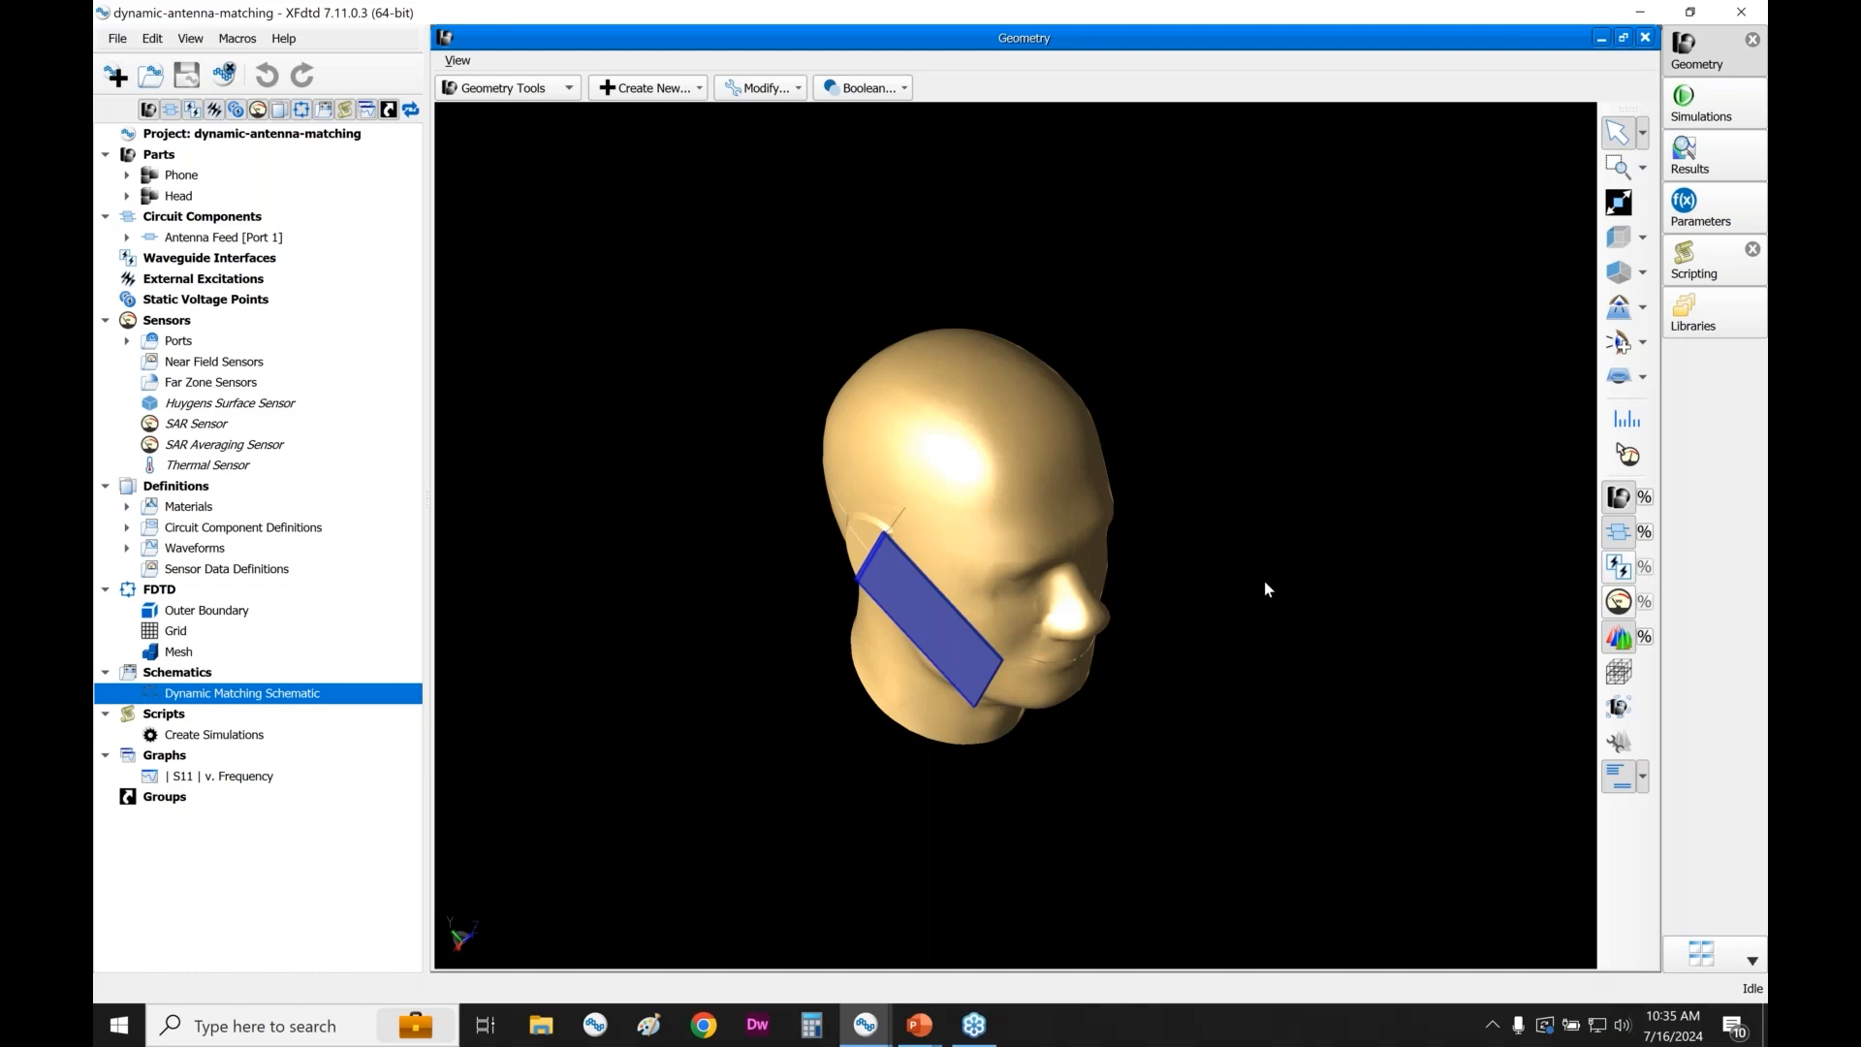
click(206, 176)
click(199, 201)
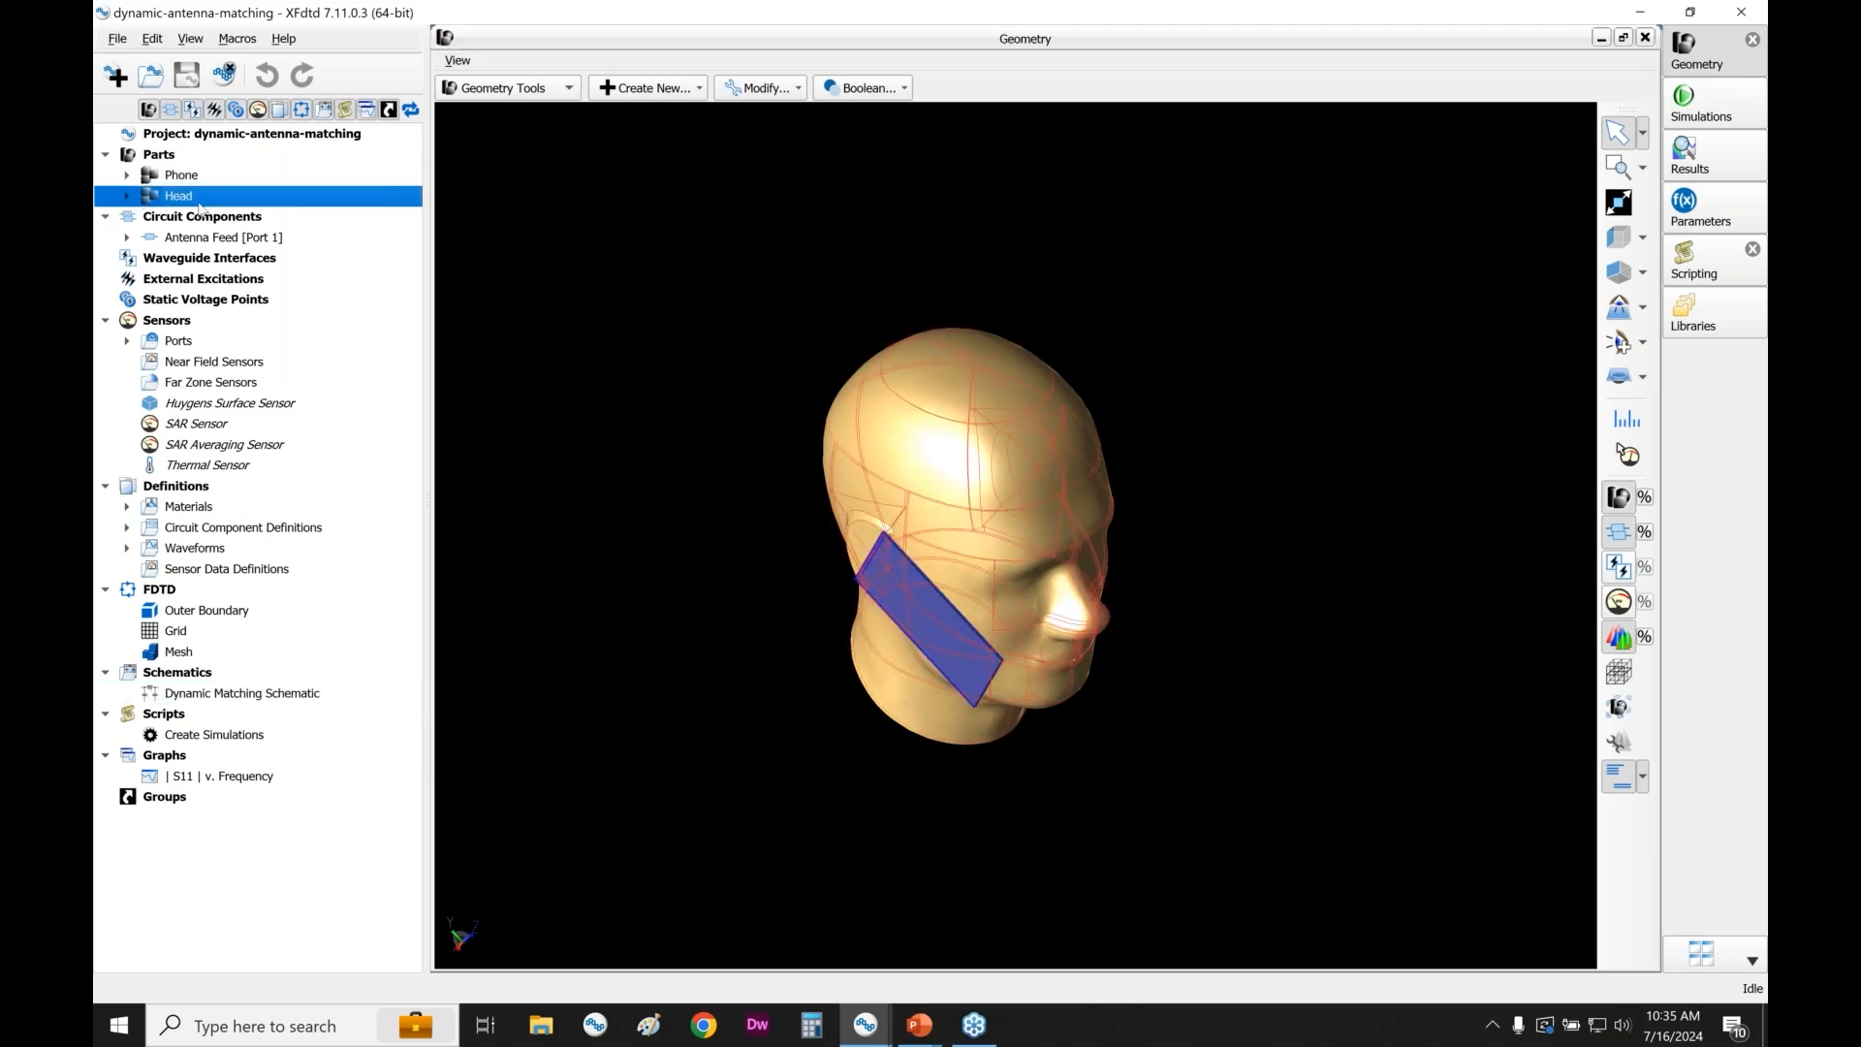
click(547, 343)
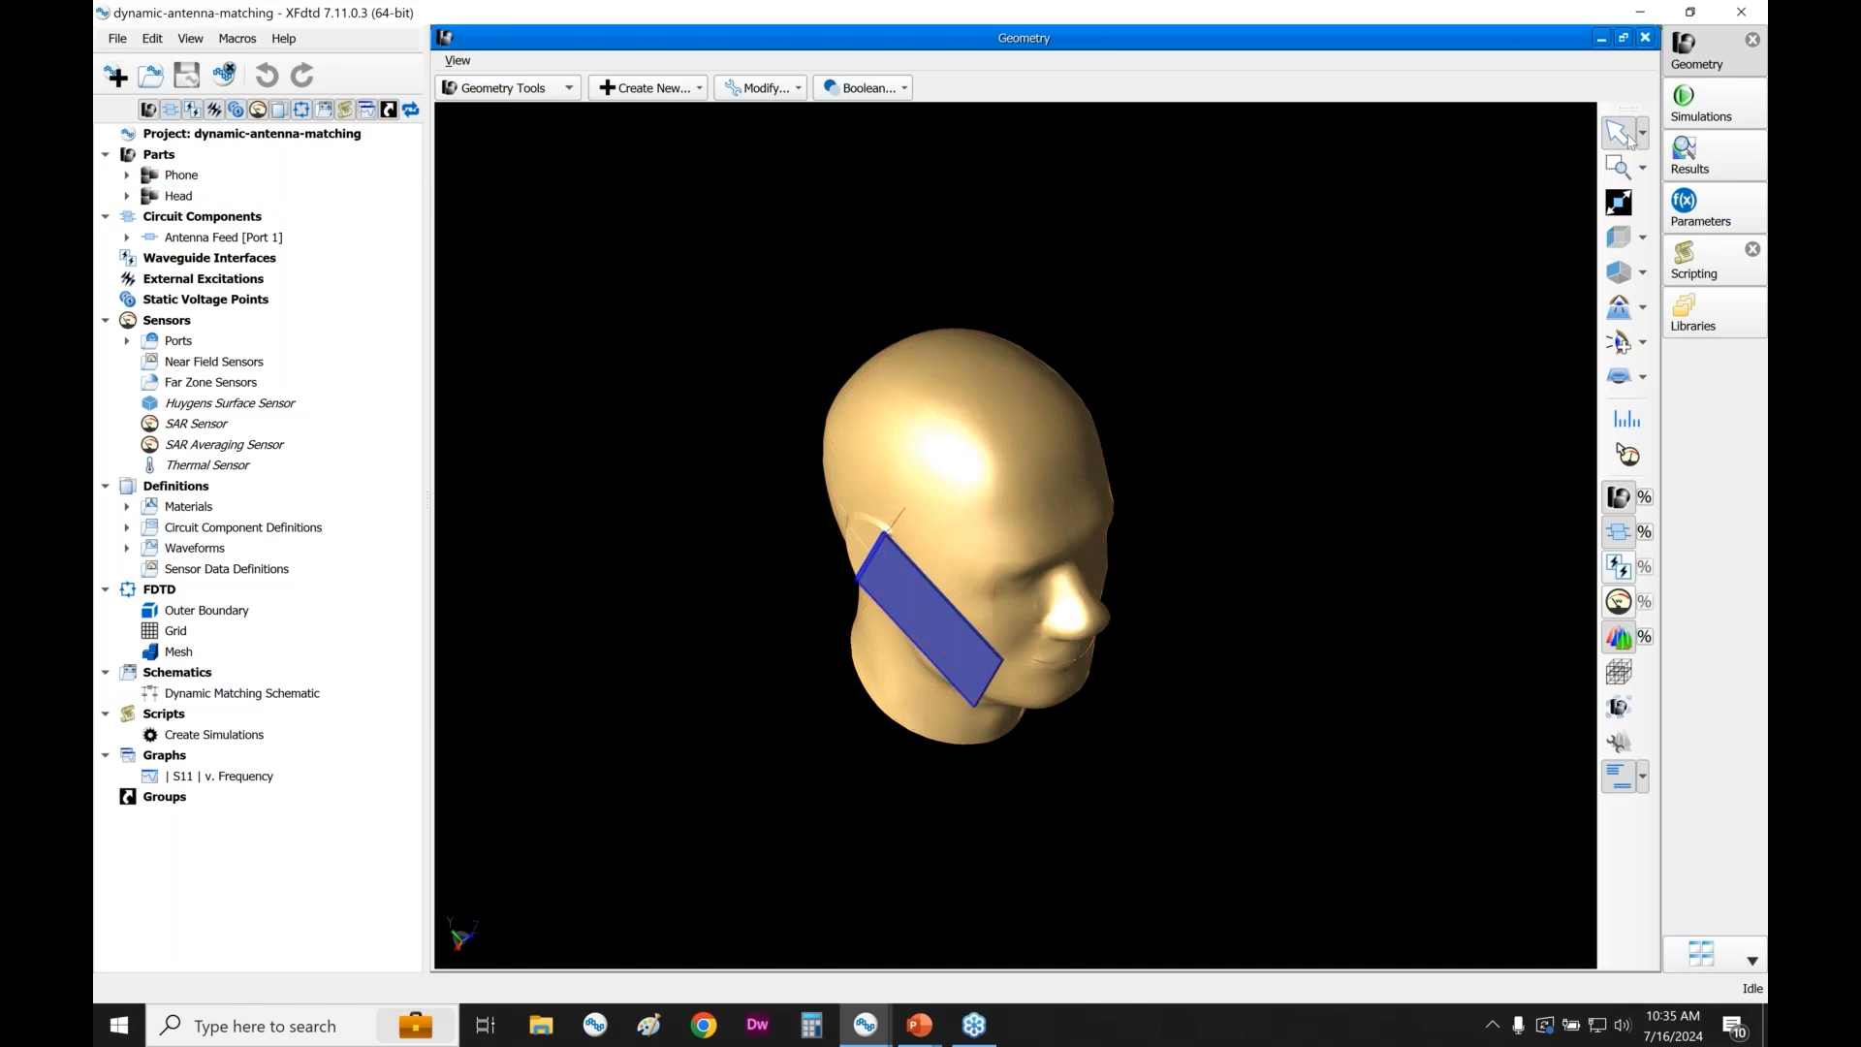
- Review the summaries of the Phone in Free Space and Phone against Head simulations, and close the simulations window
click(1697, 102)
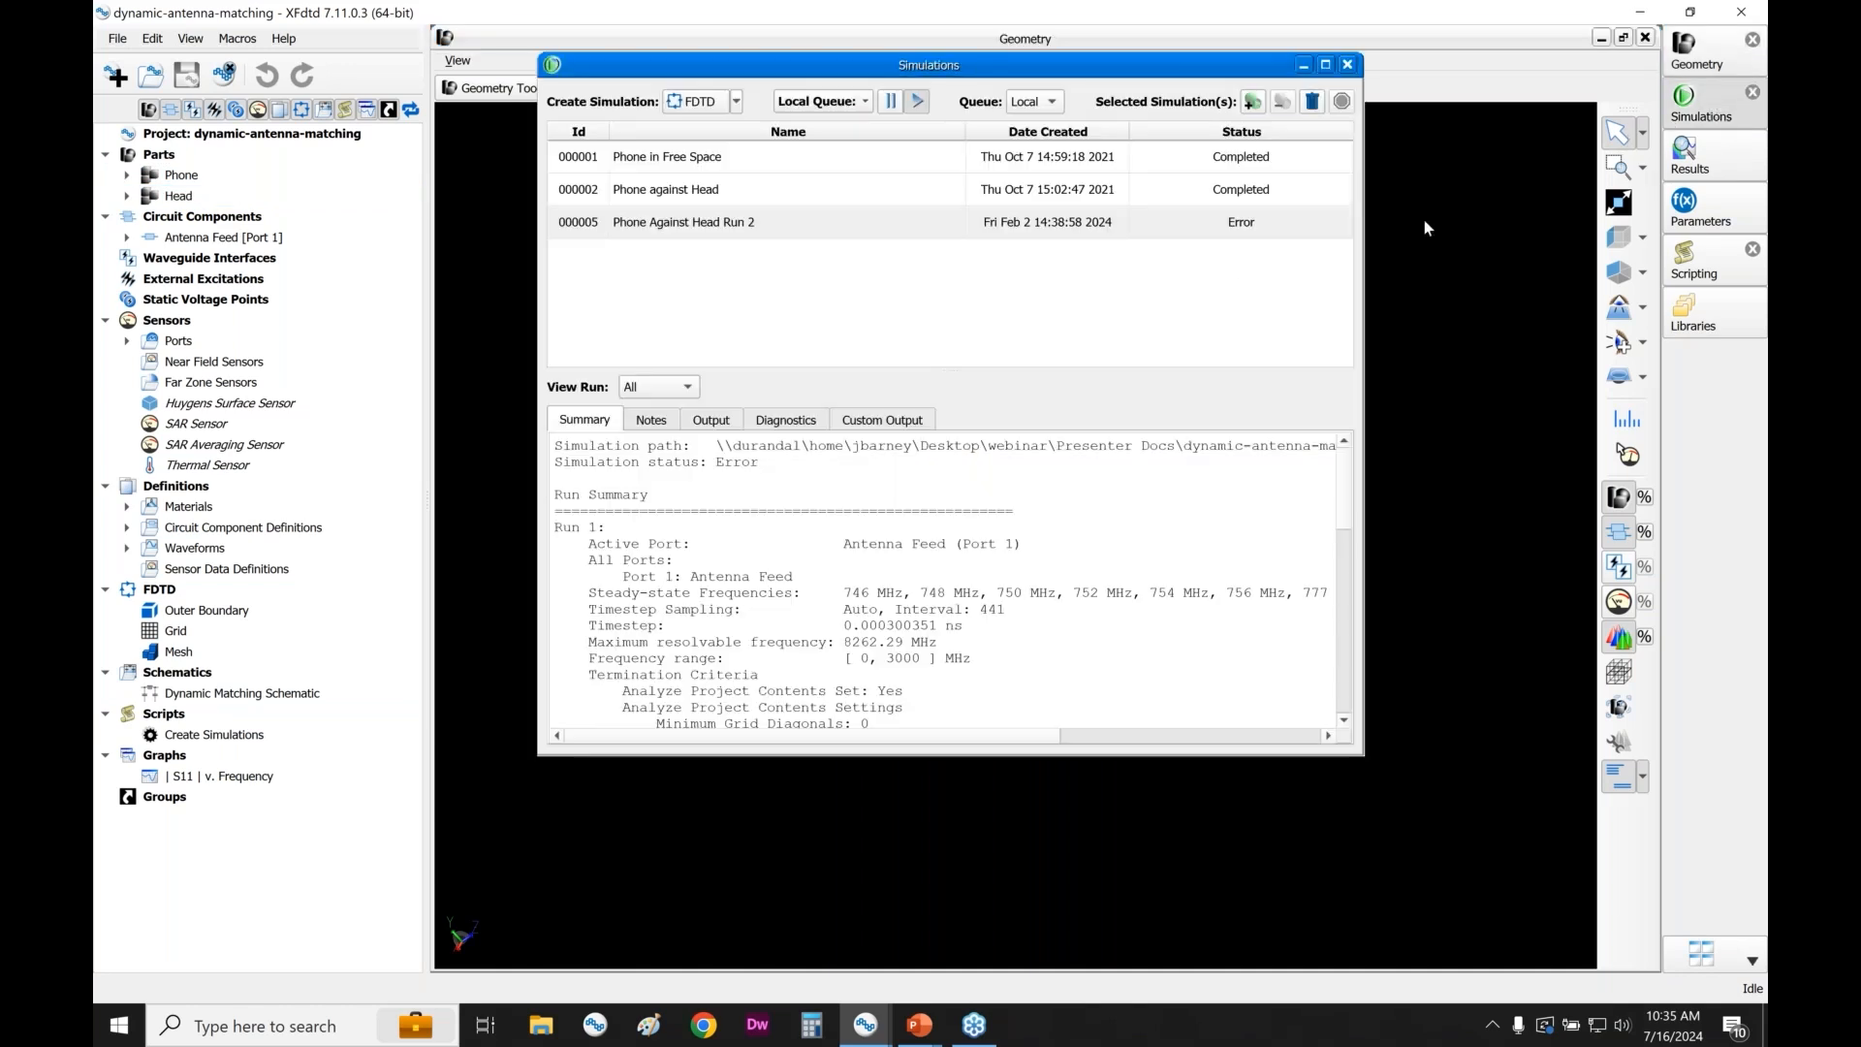
click(761, 167)
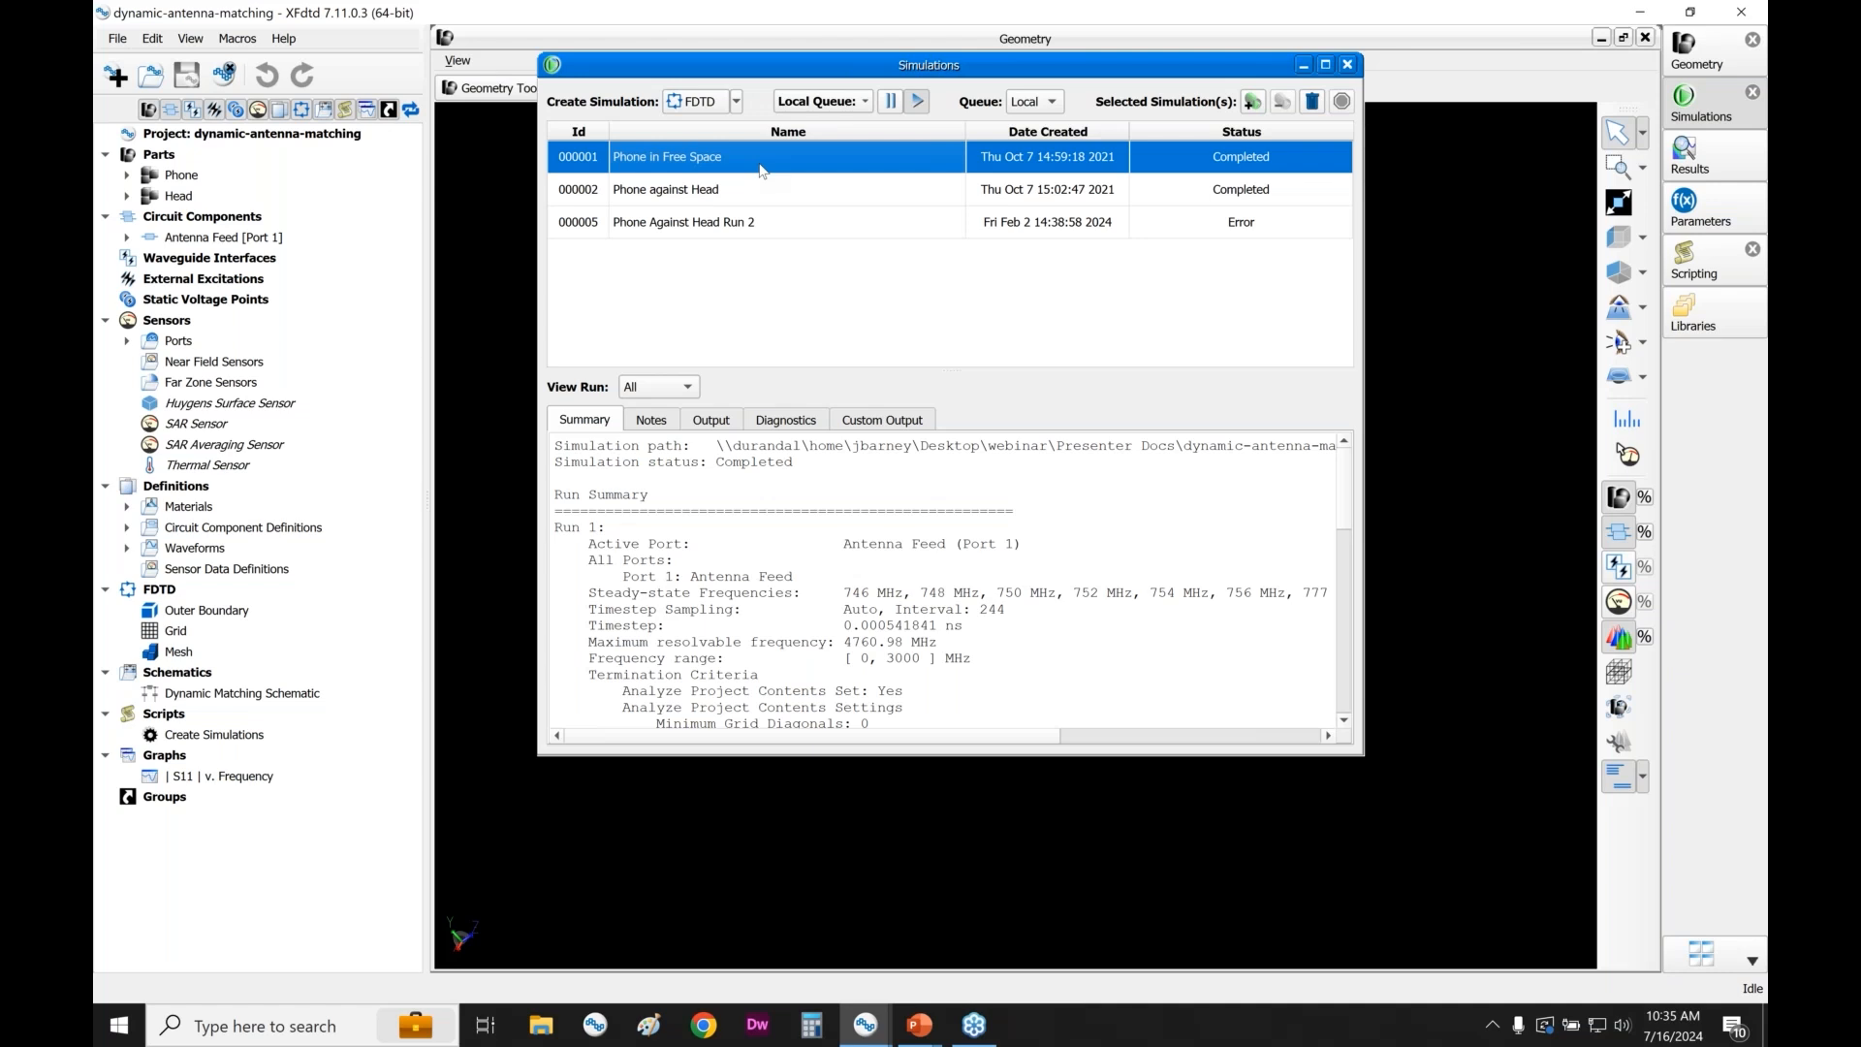
click(762, 197)
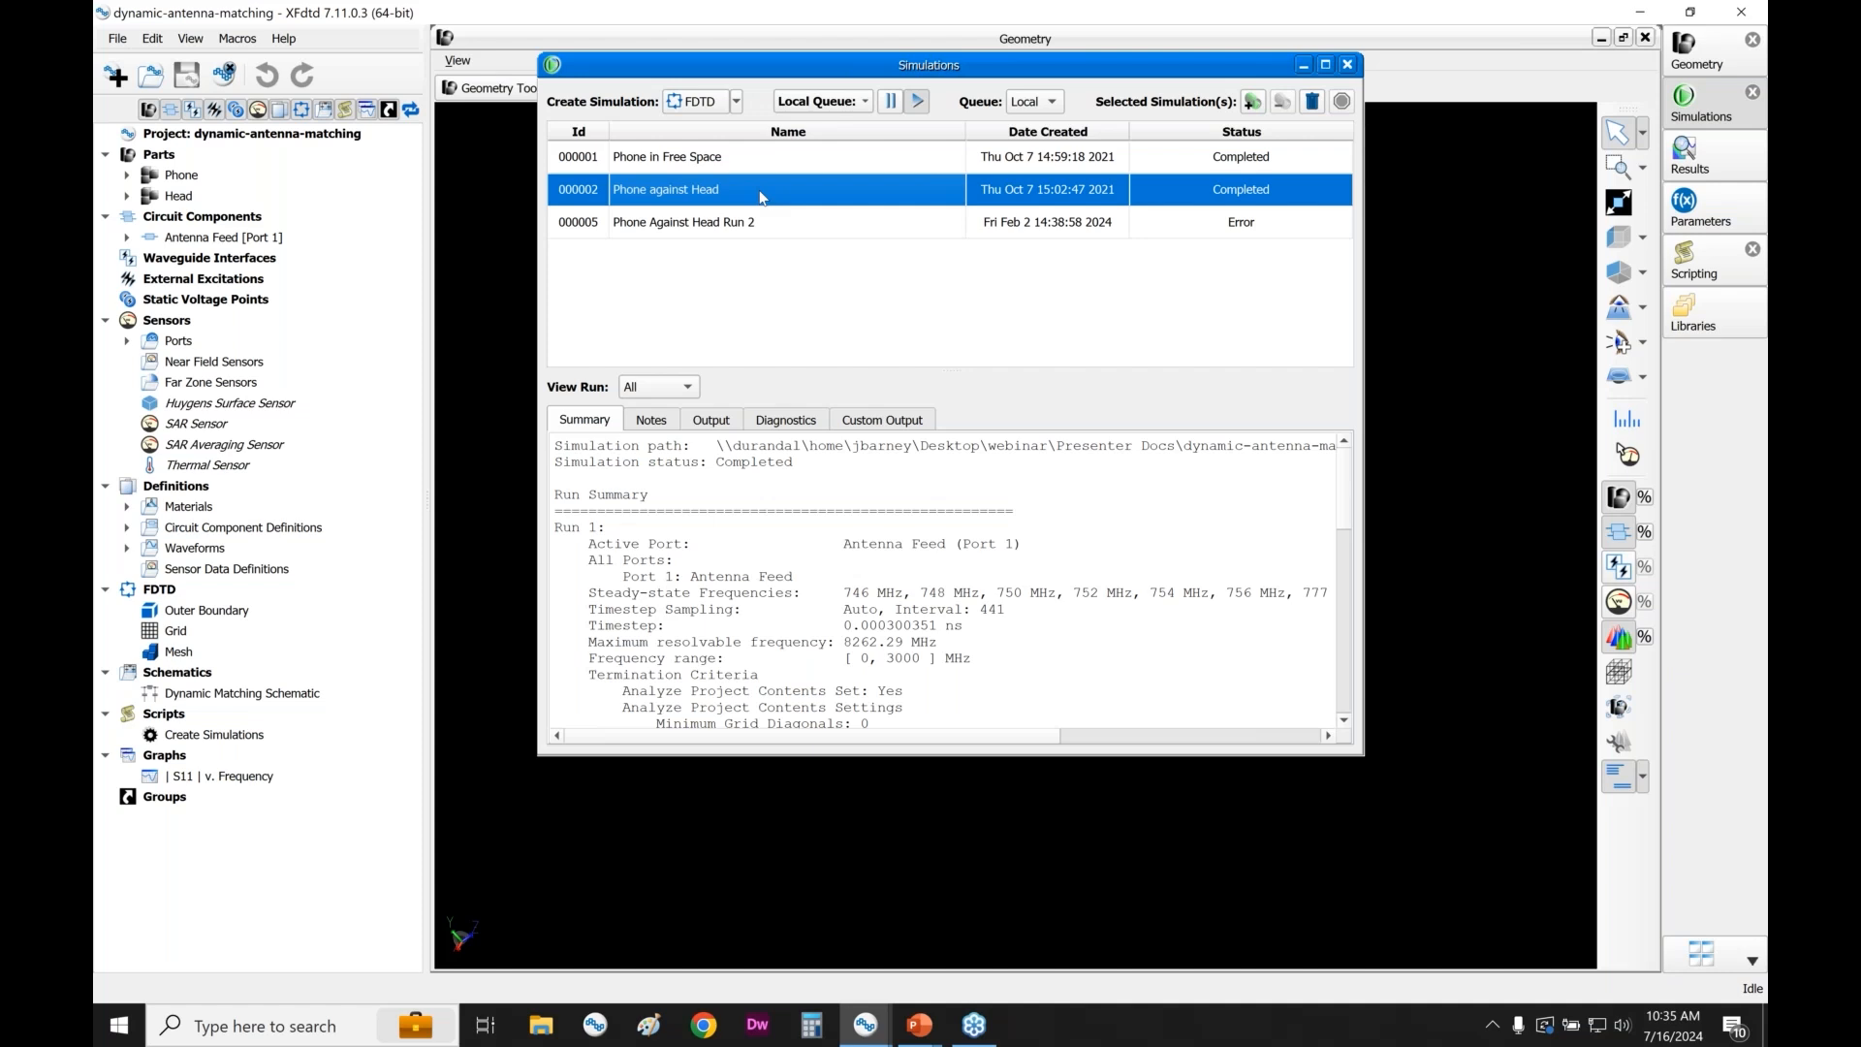
click(1348, 65)
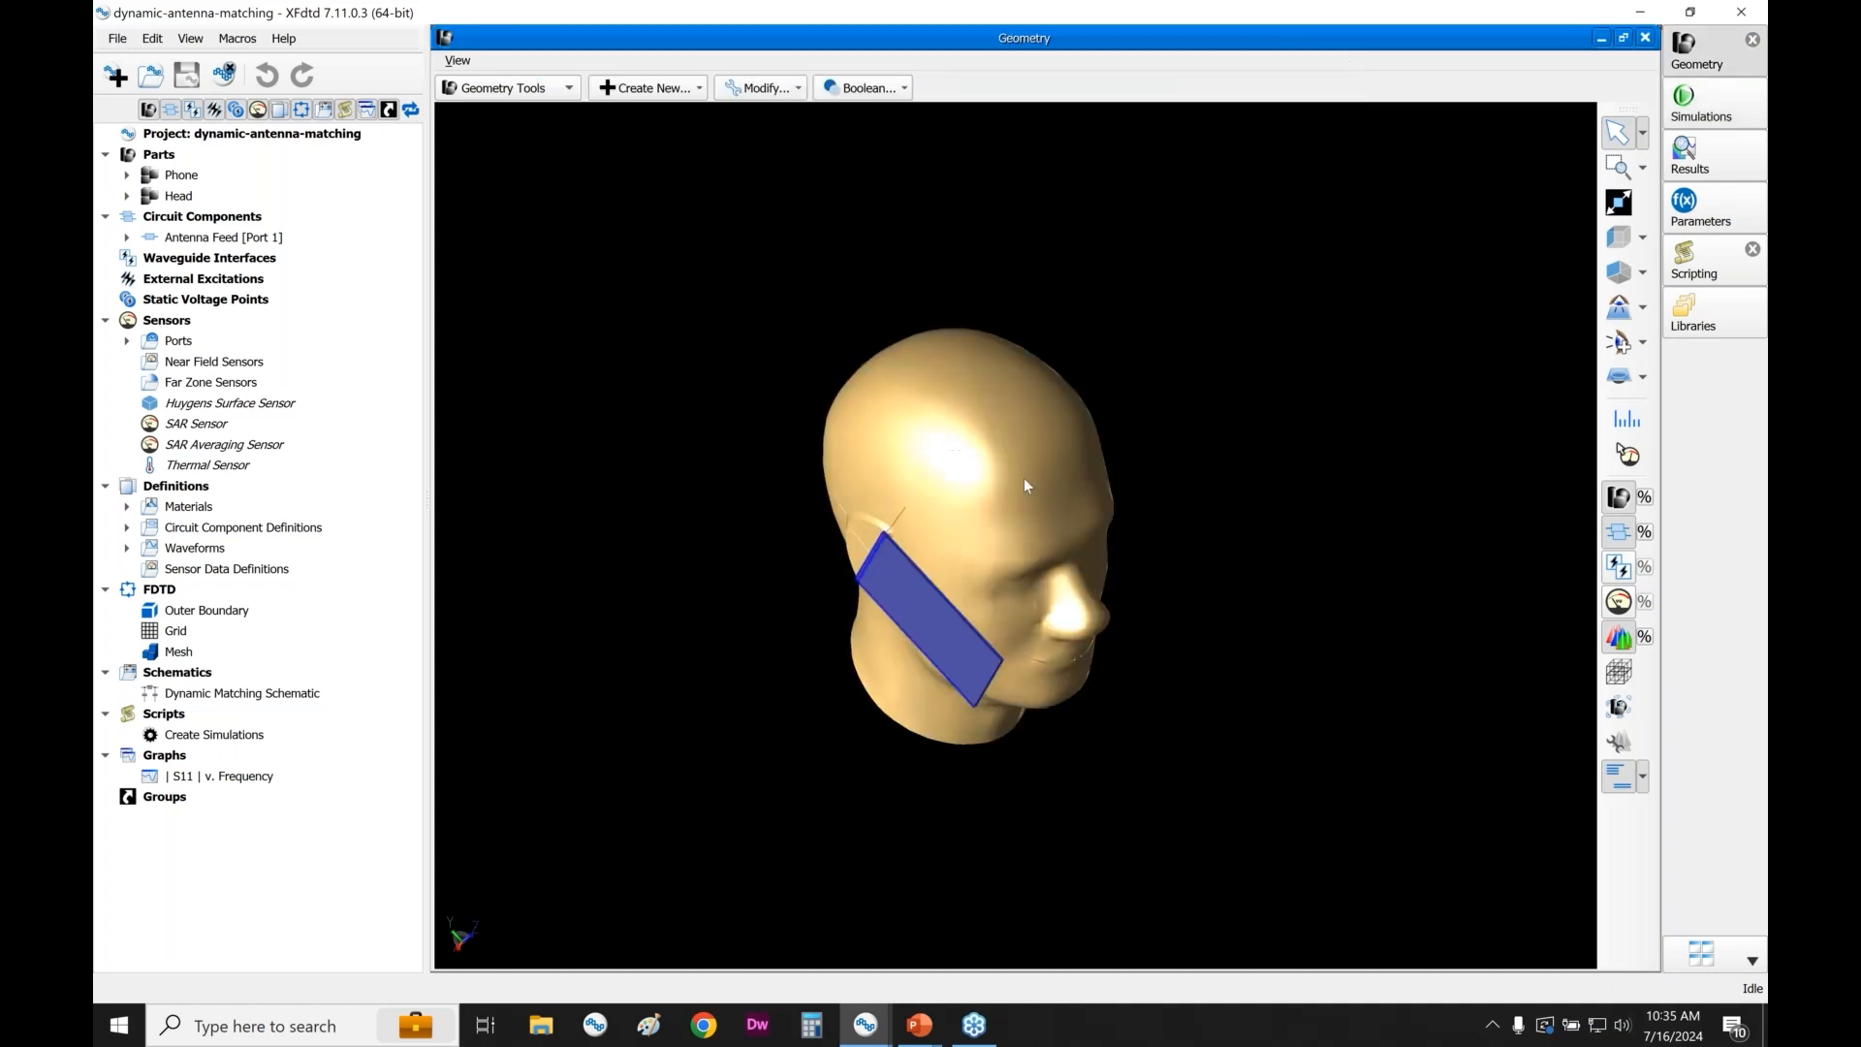
- Open the Dynamic Matching Schematic and examine the shunt inductor L and the parallel inductors L 1 and L 2
click(221, 694)
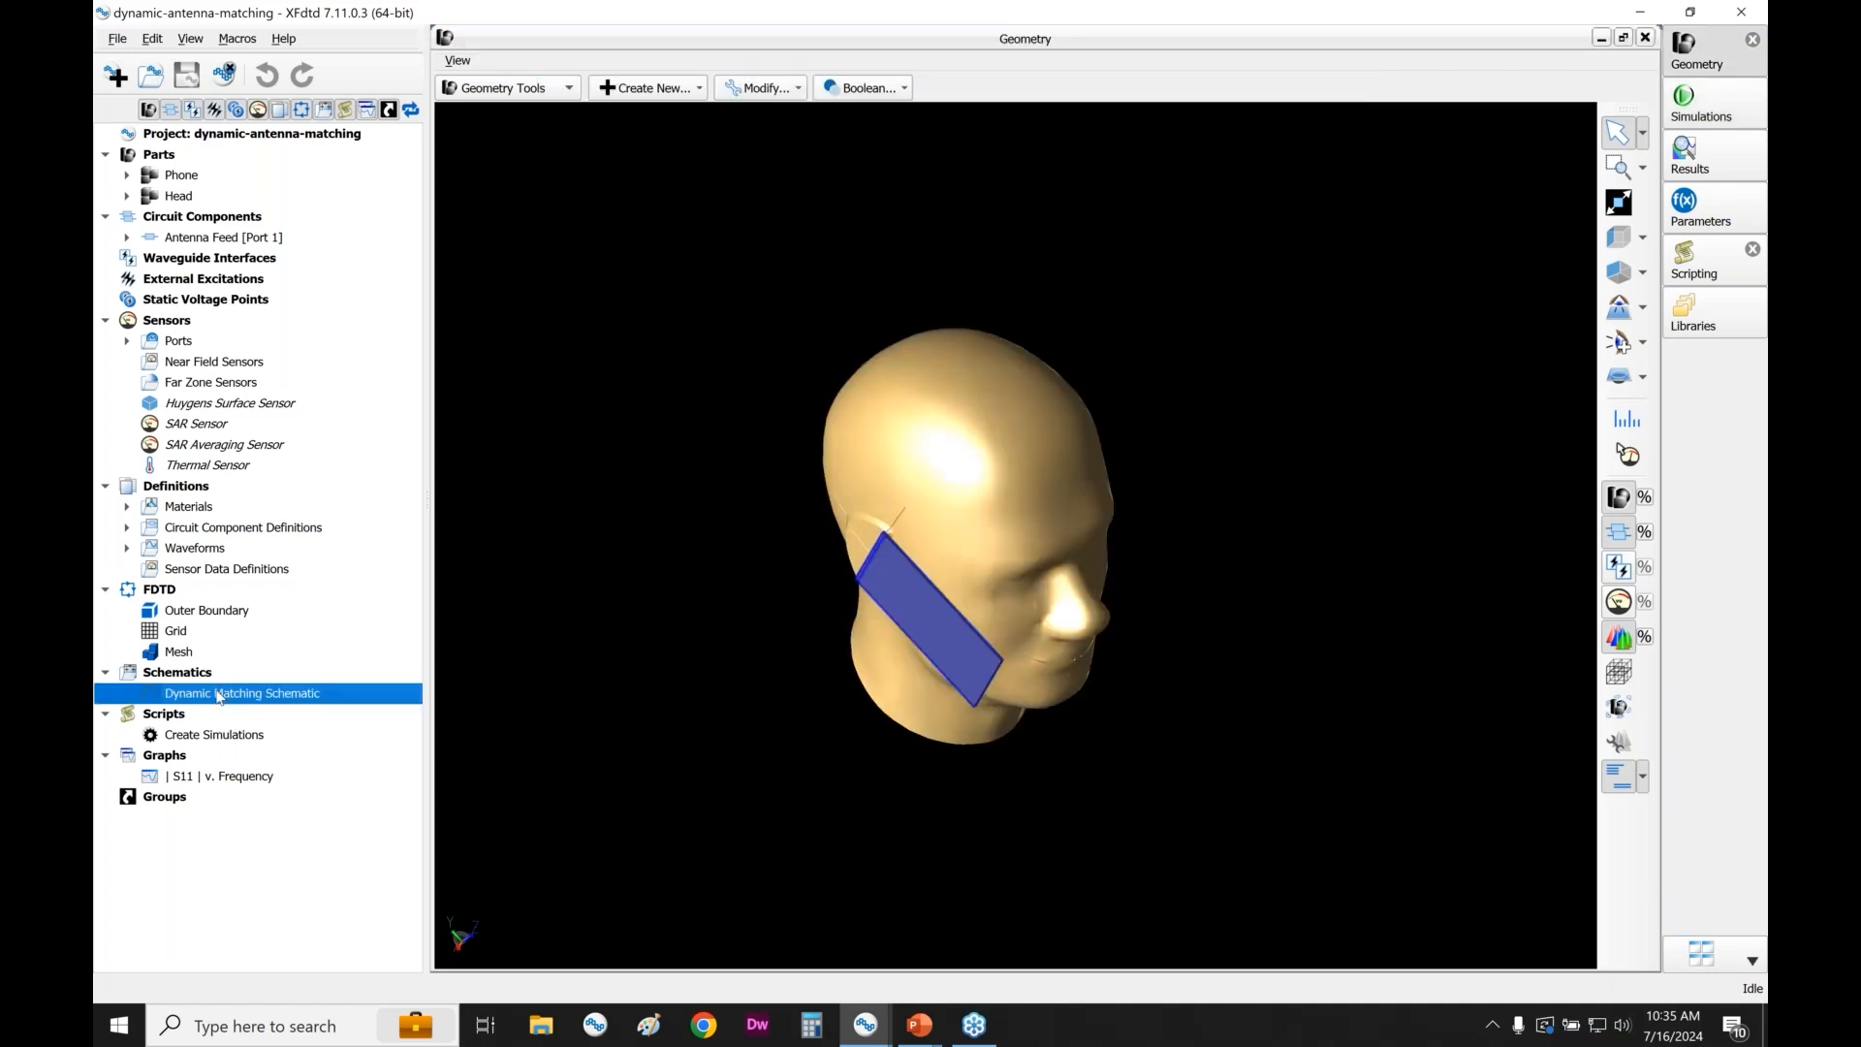
double_click(220, 694)
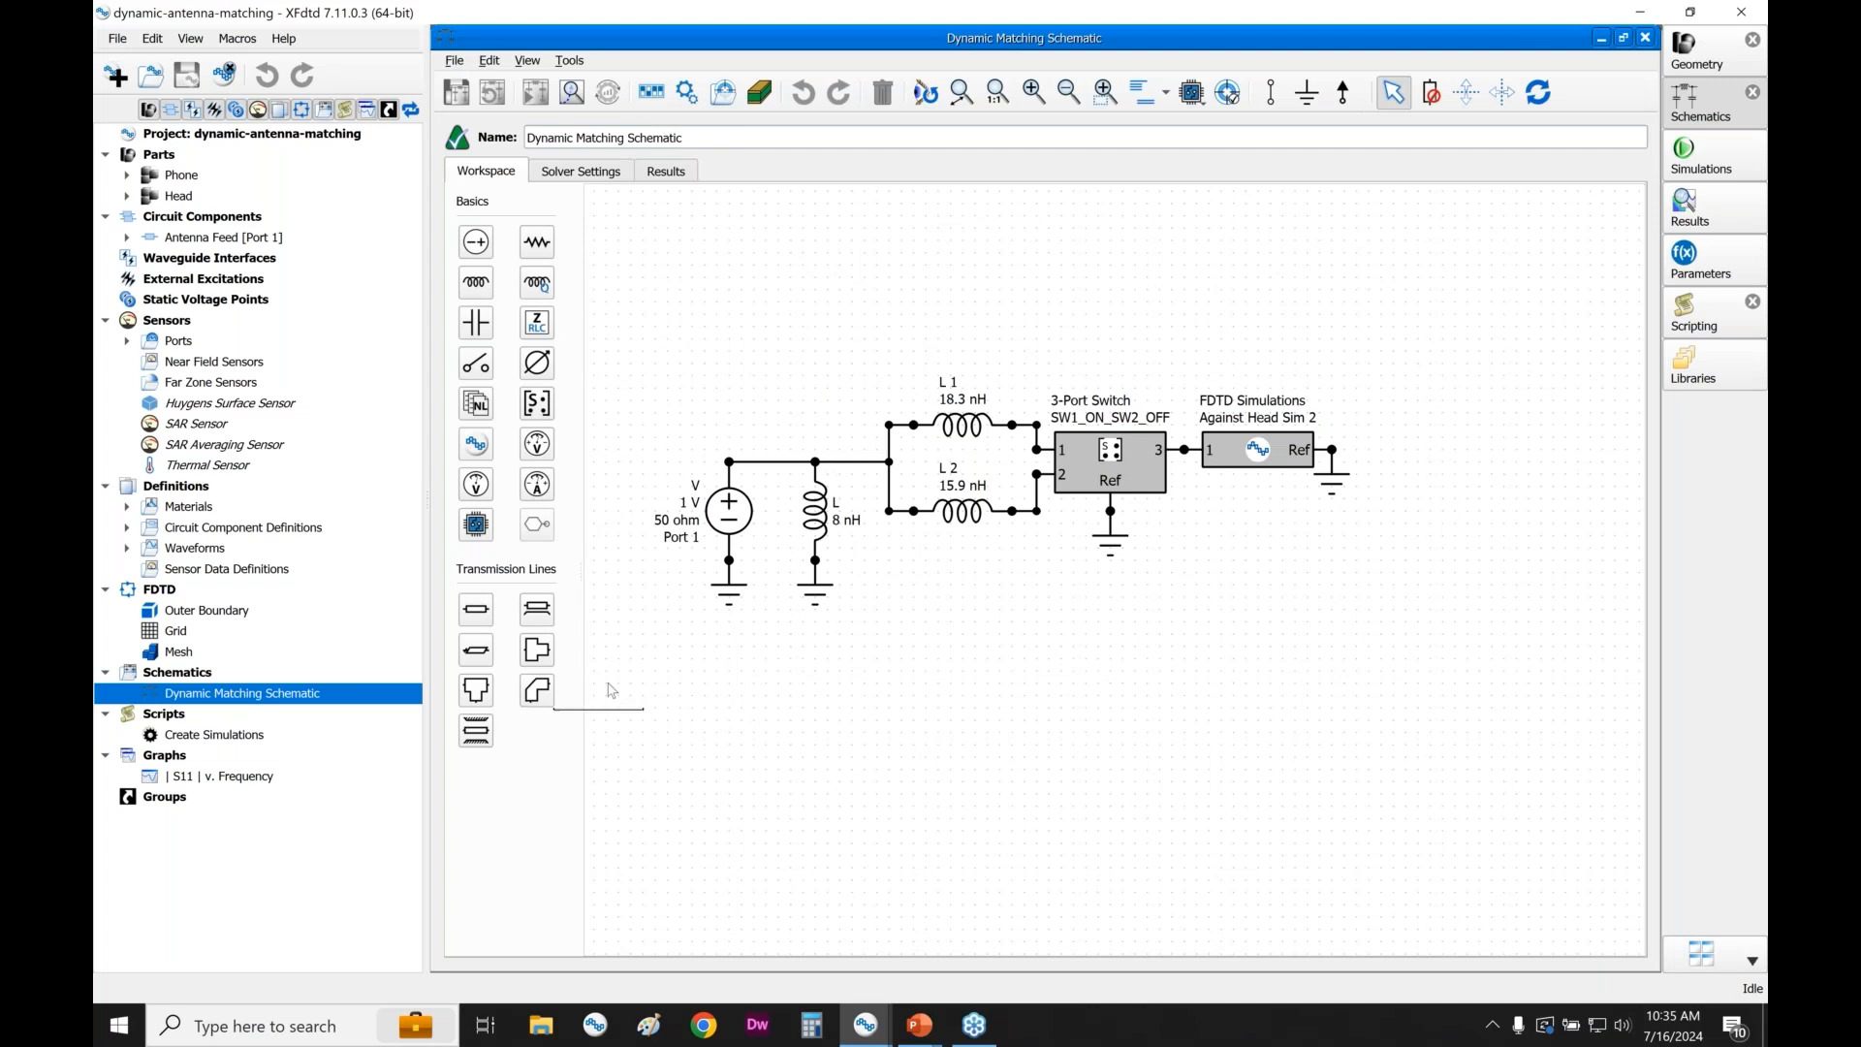
click(826, 520)
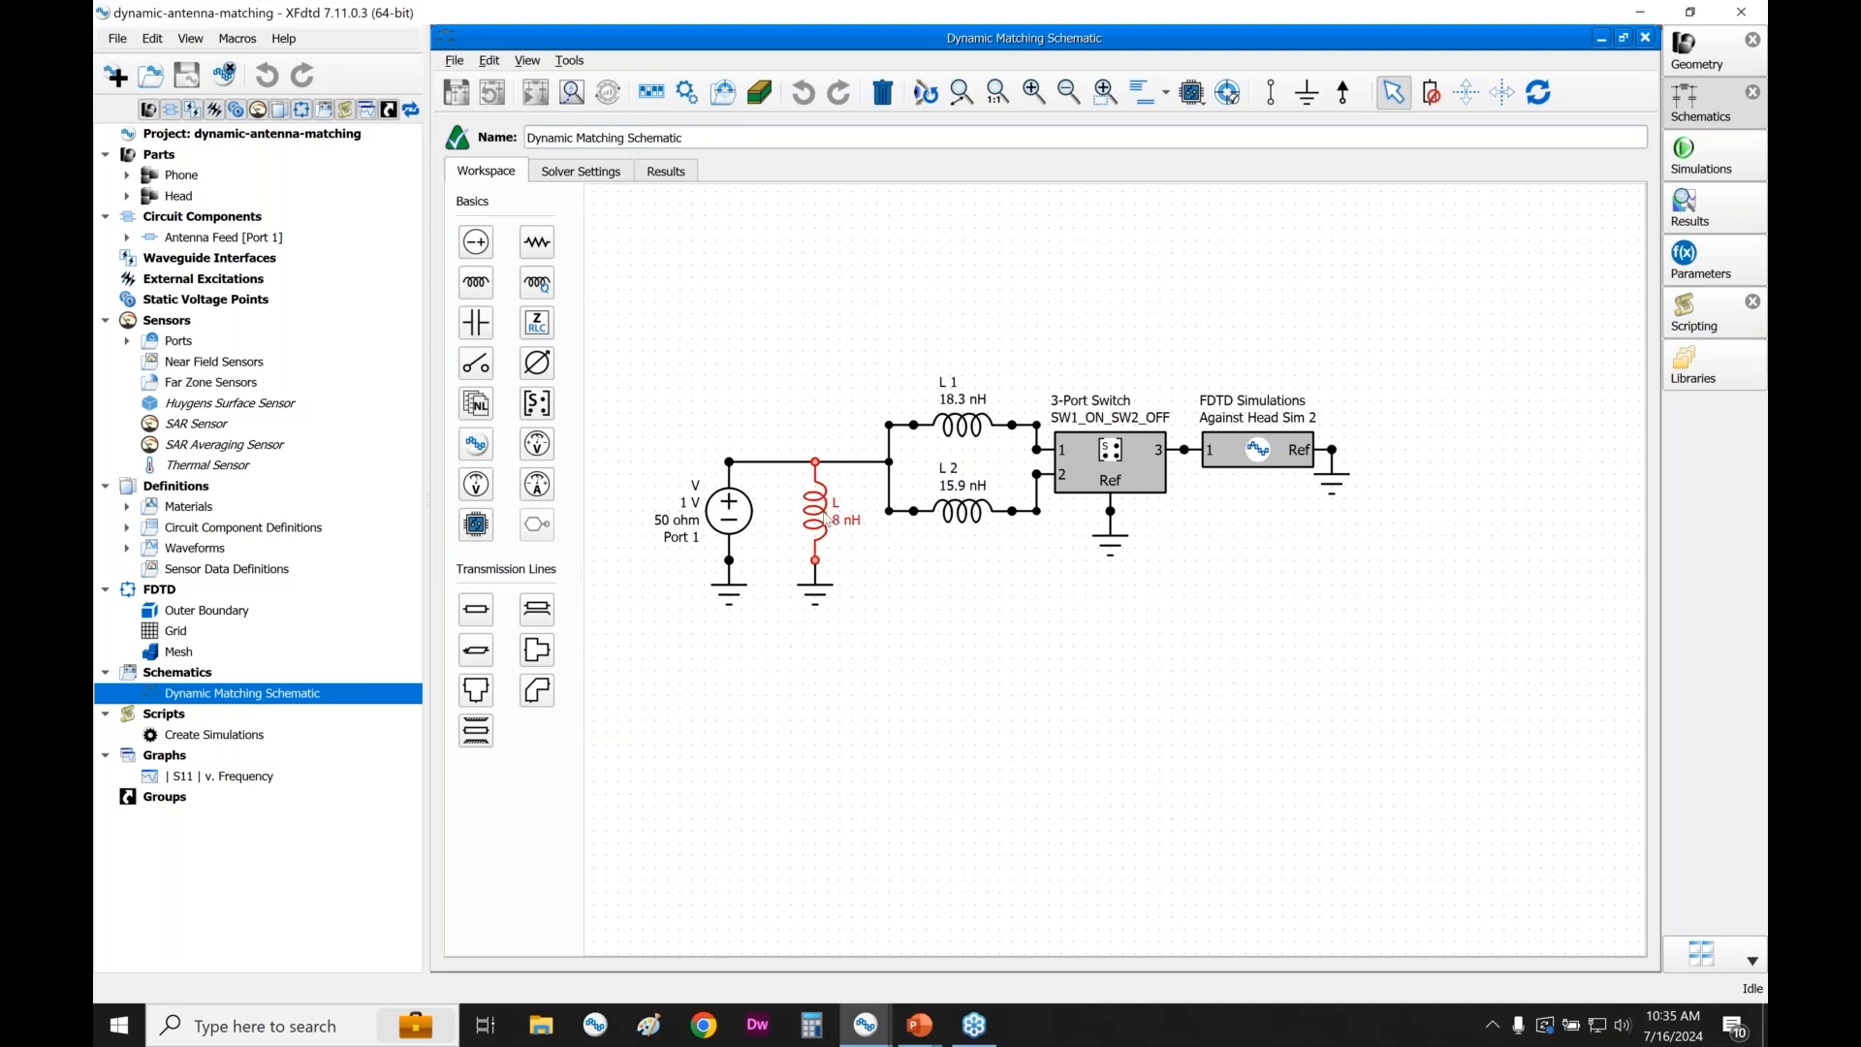
click(975, 433)
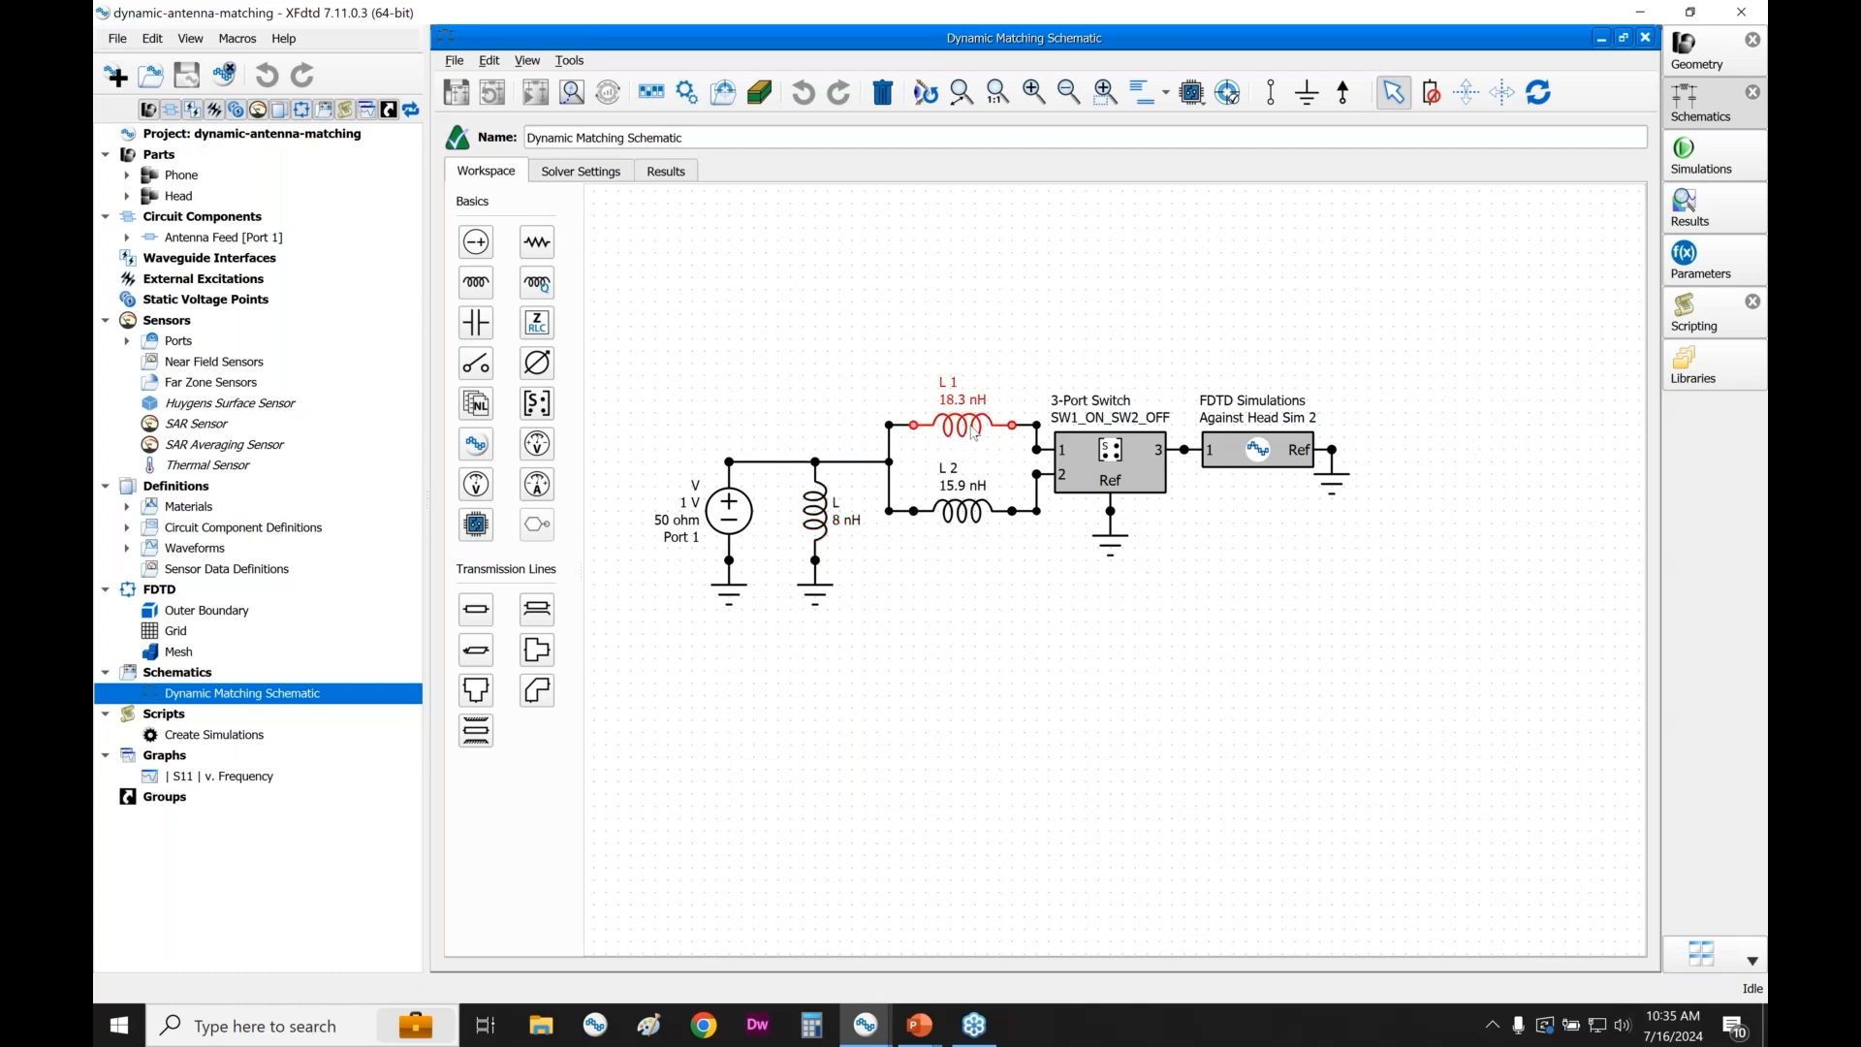
click(974, 520)
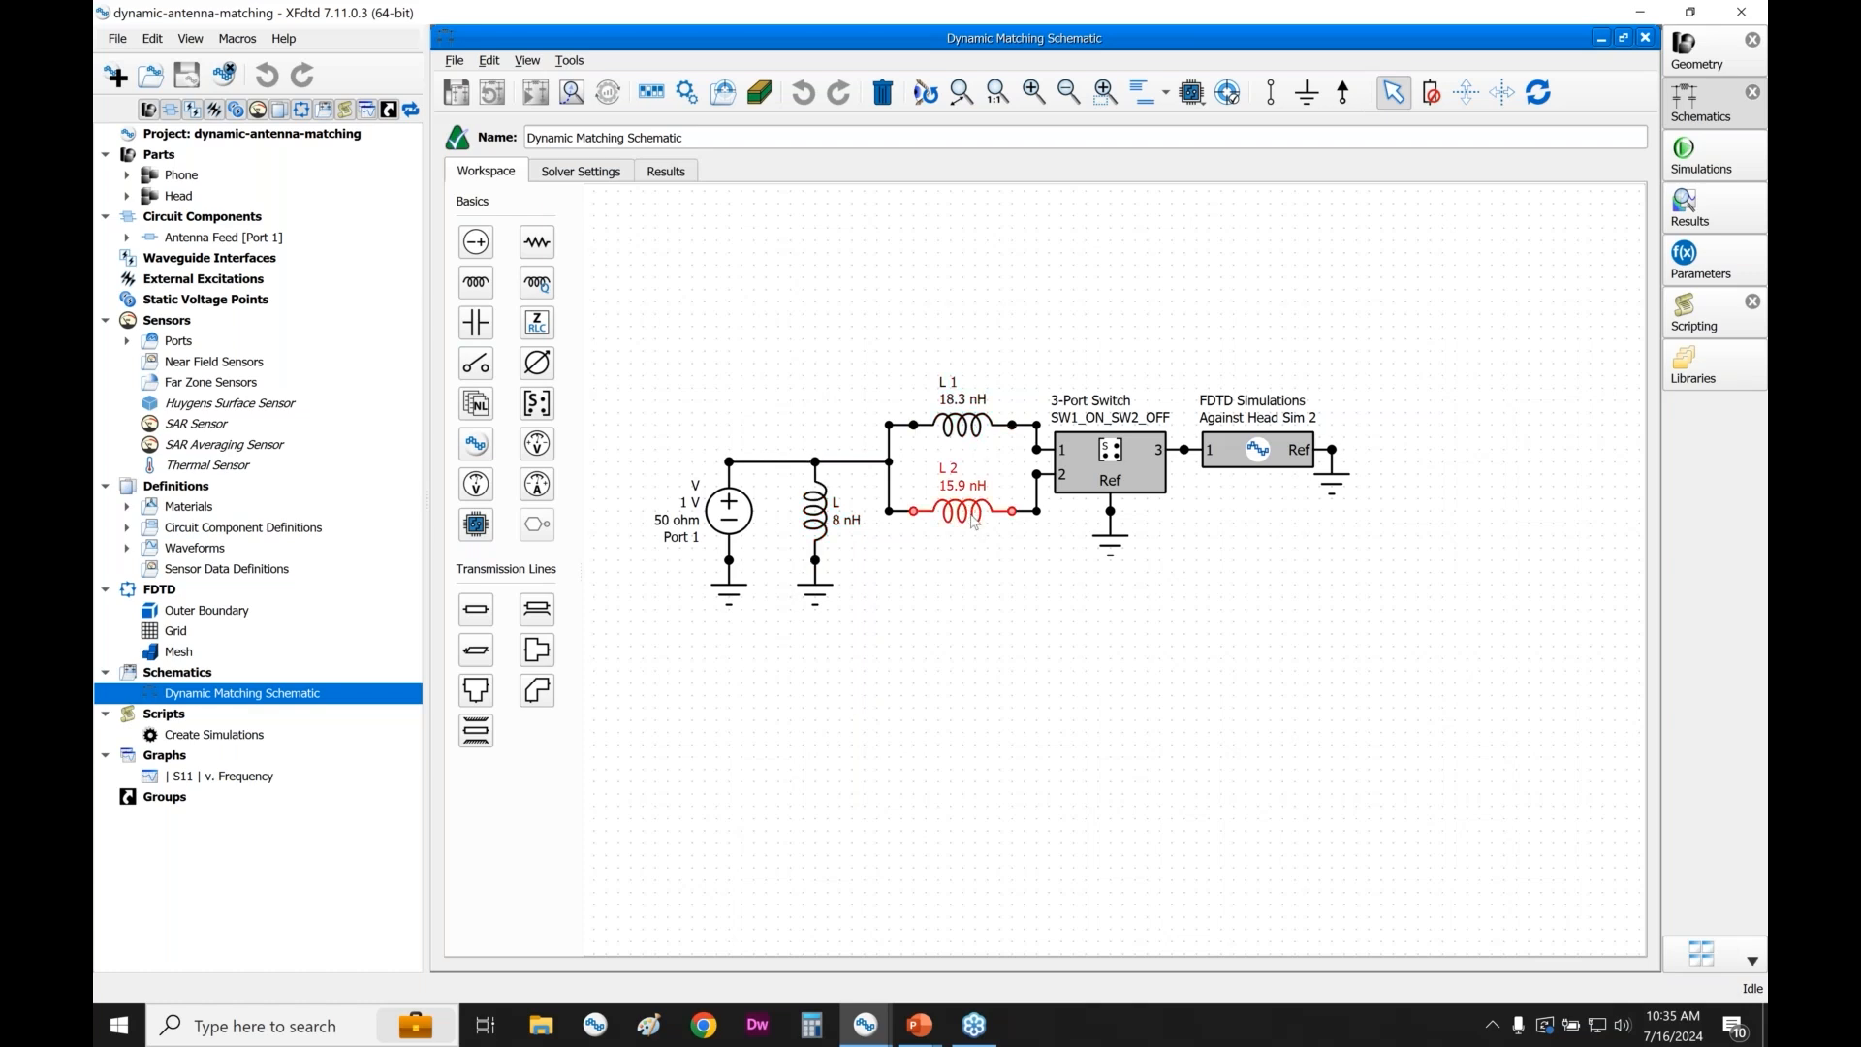
- Review the source data sets of the 3-Port Switch component, widening the Source column to read the full names, and leave them unchanged
click(1104, 477)
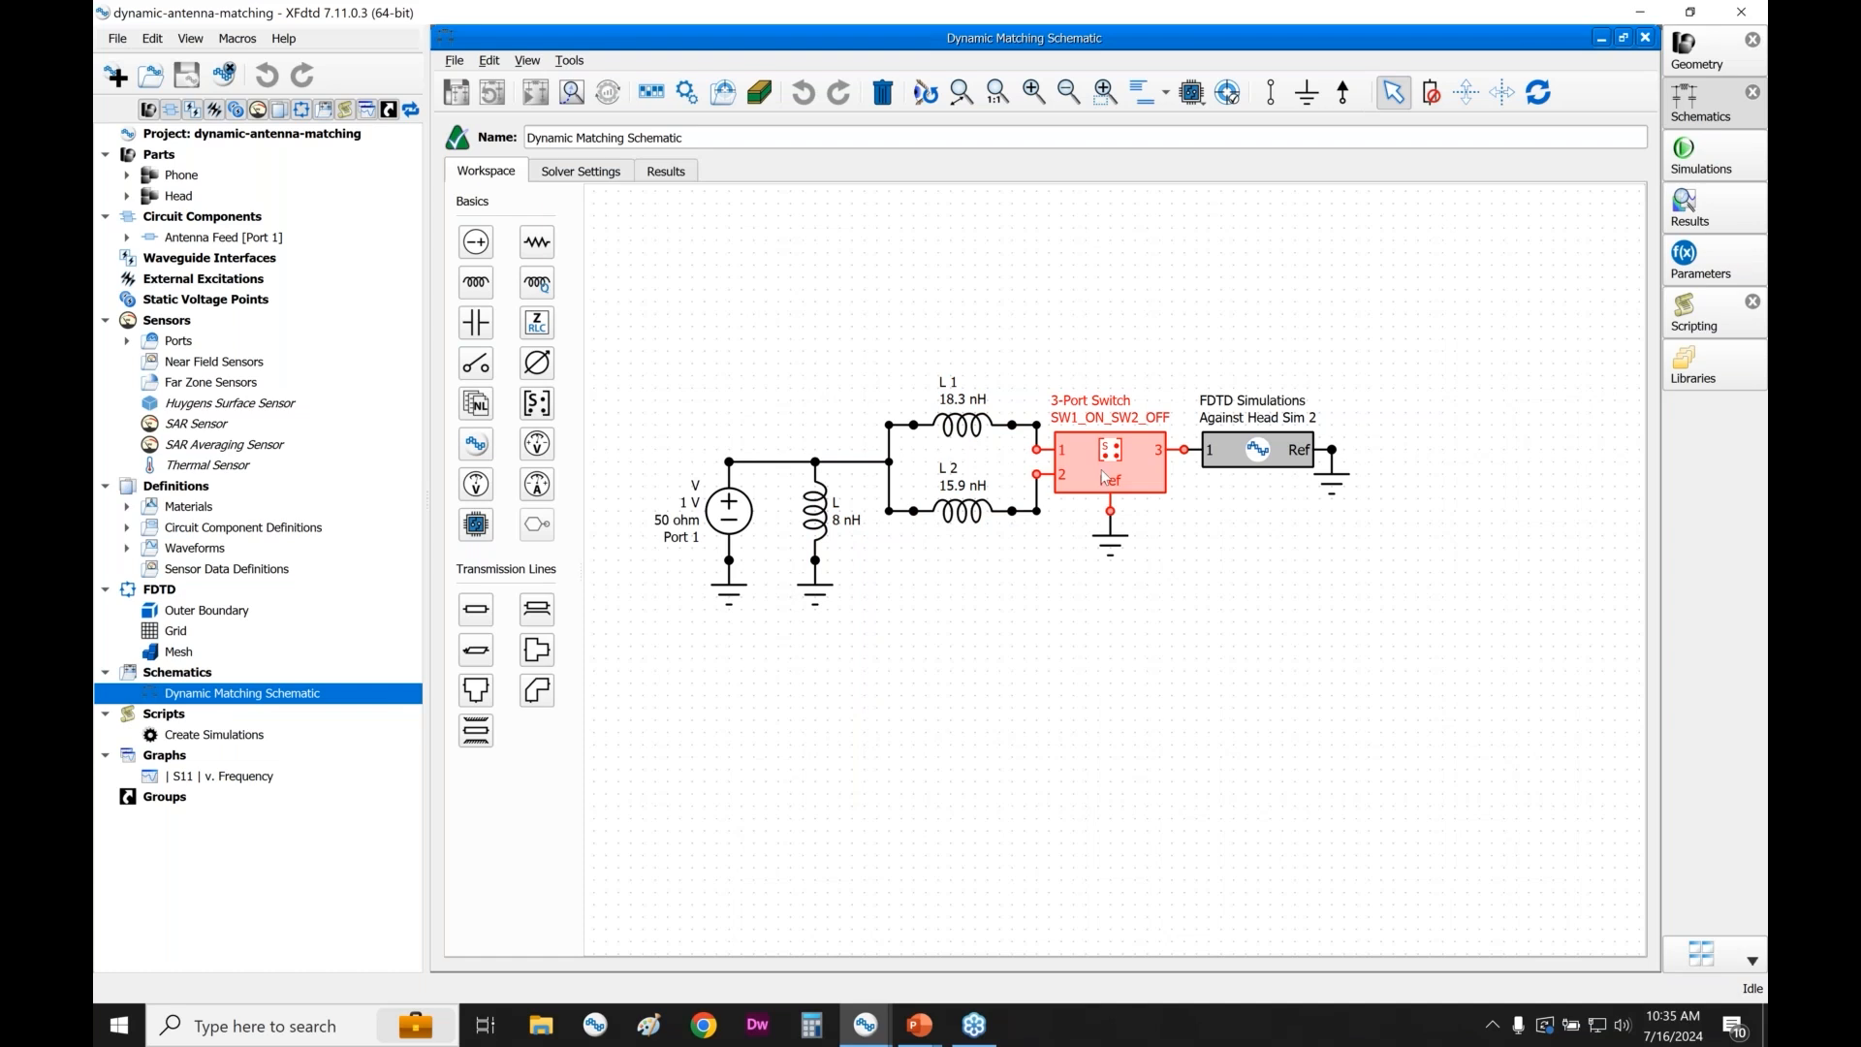
double_click(1104, 477)
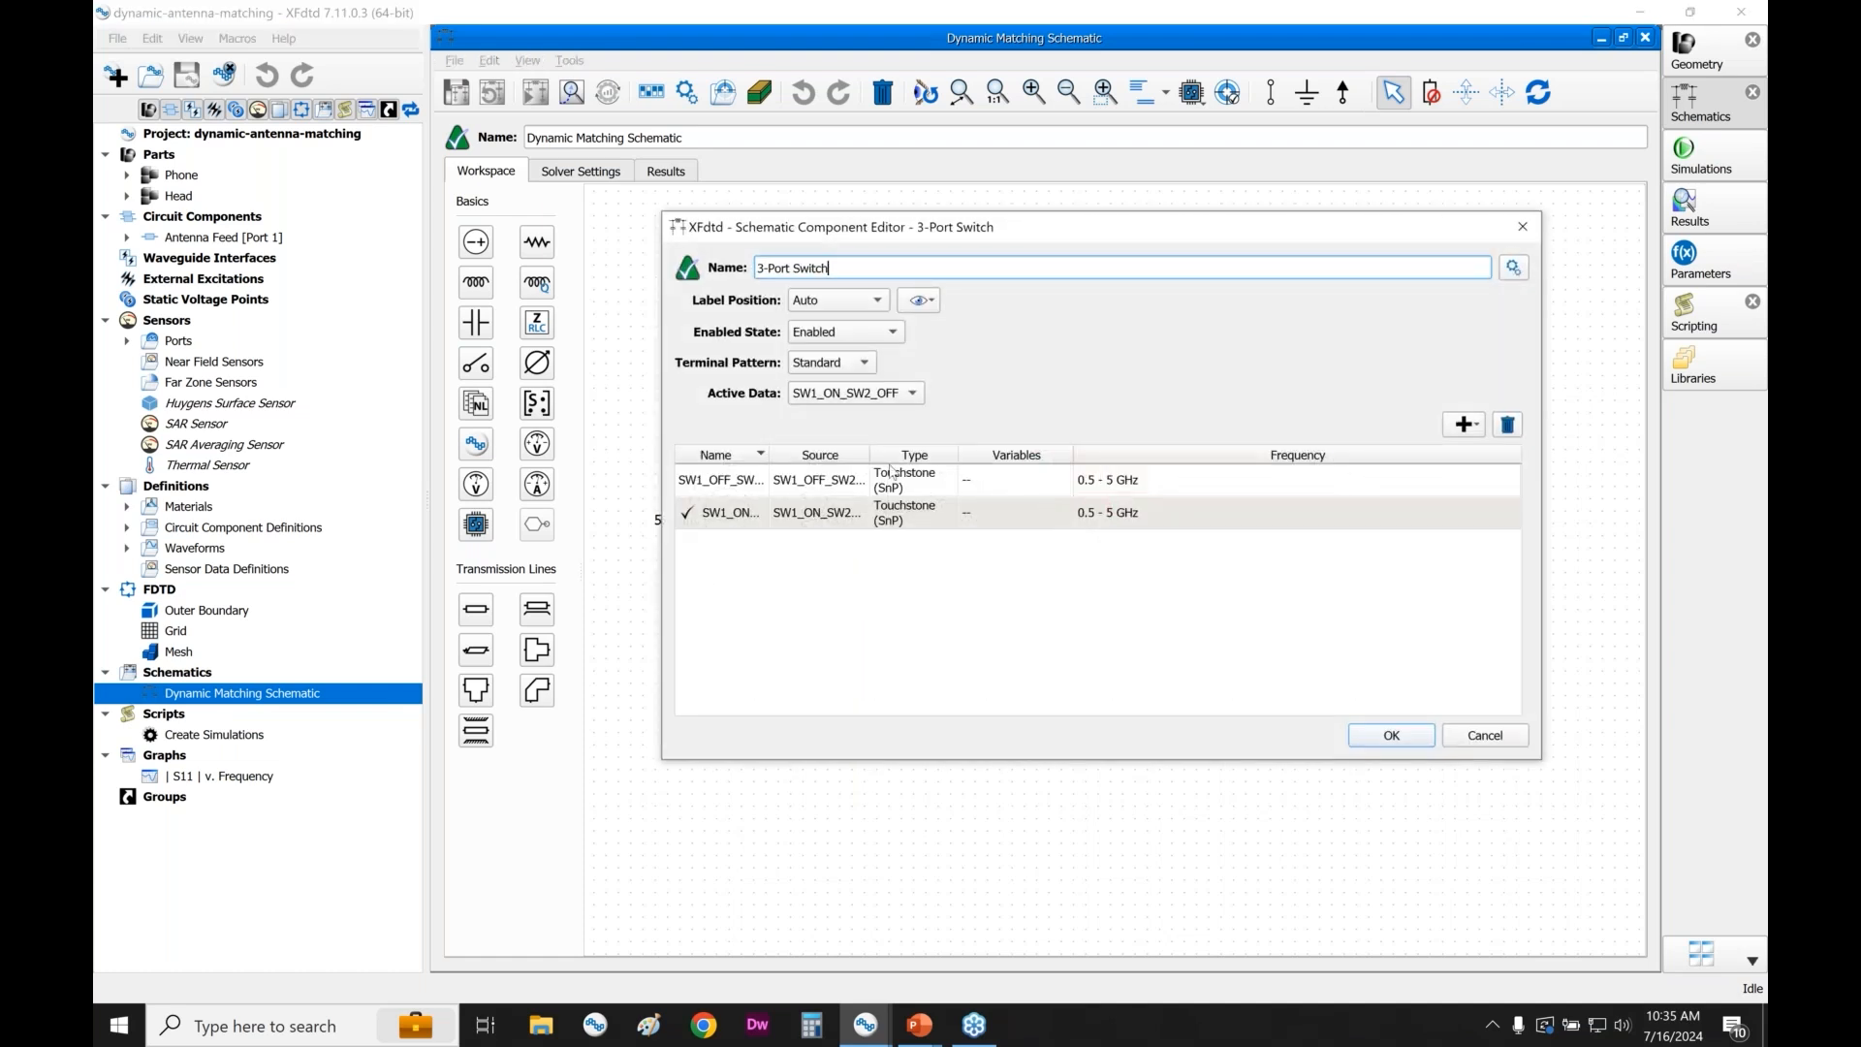
drag(871, 455, 977, 454)
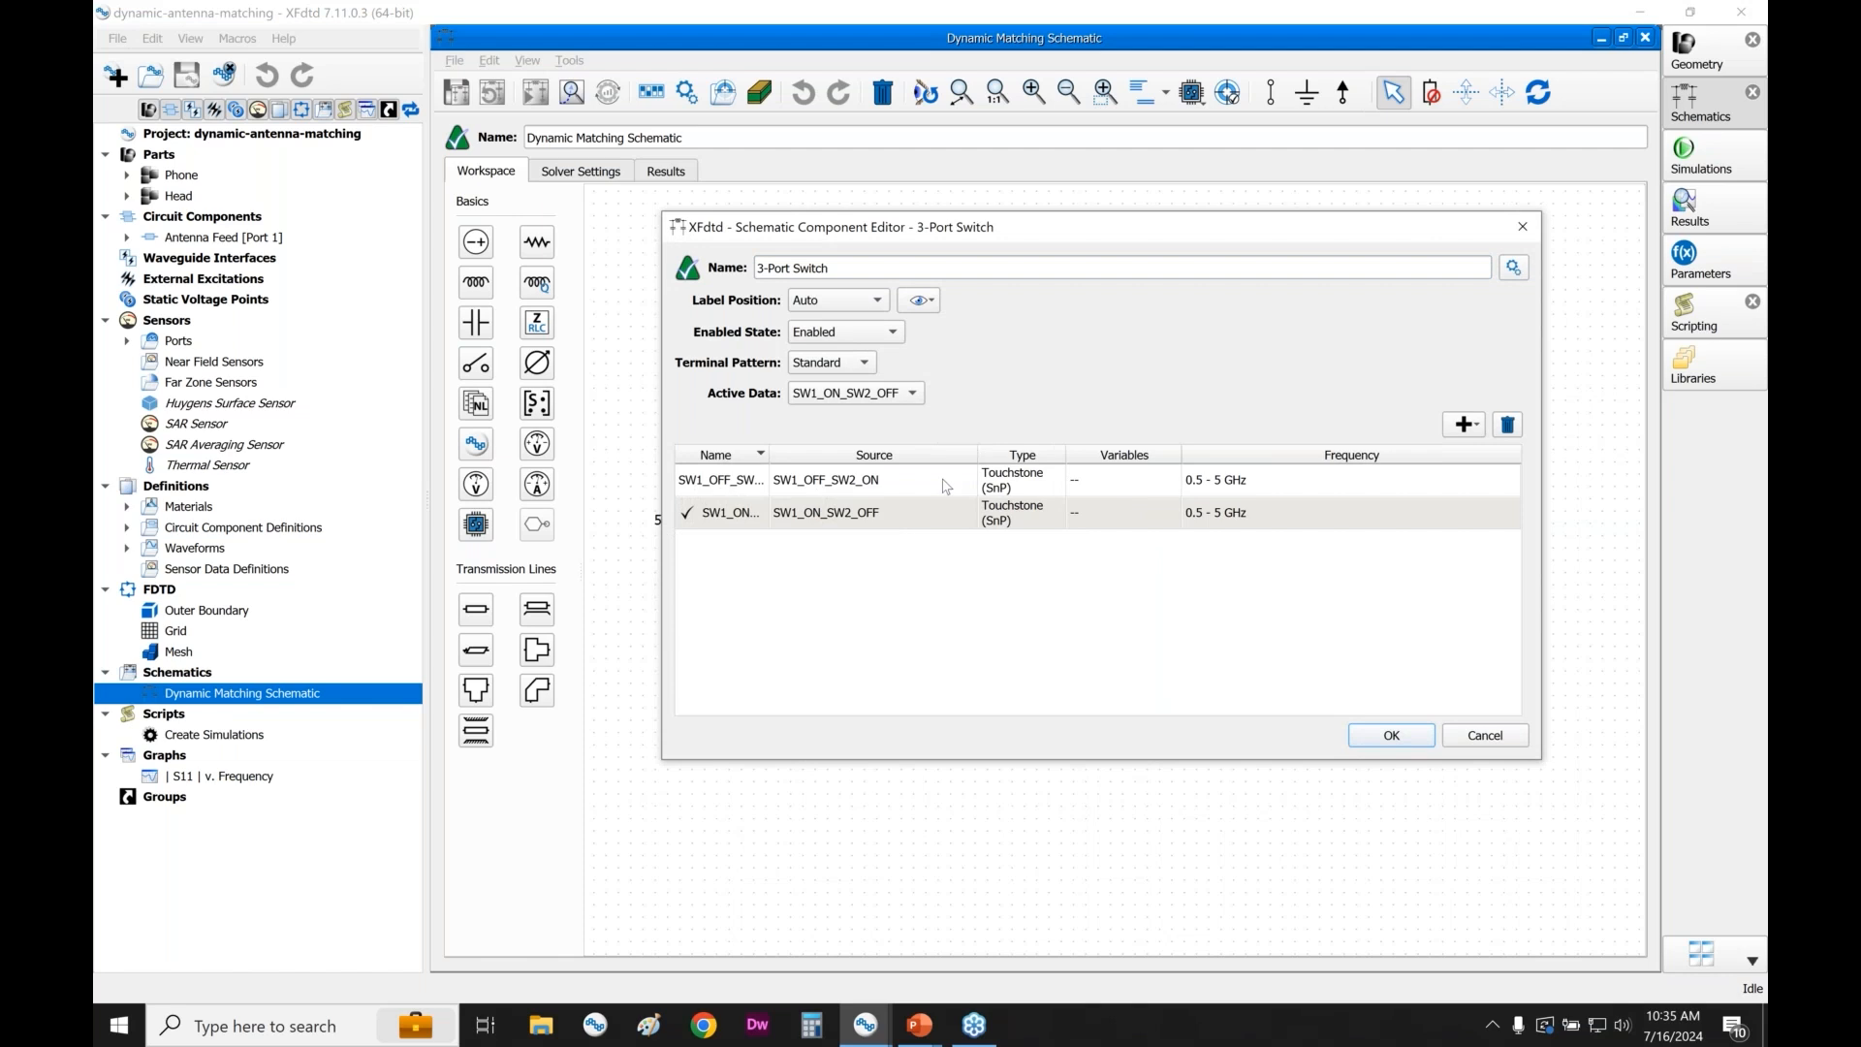
click(946, 485)
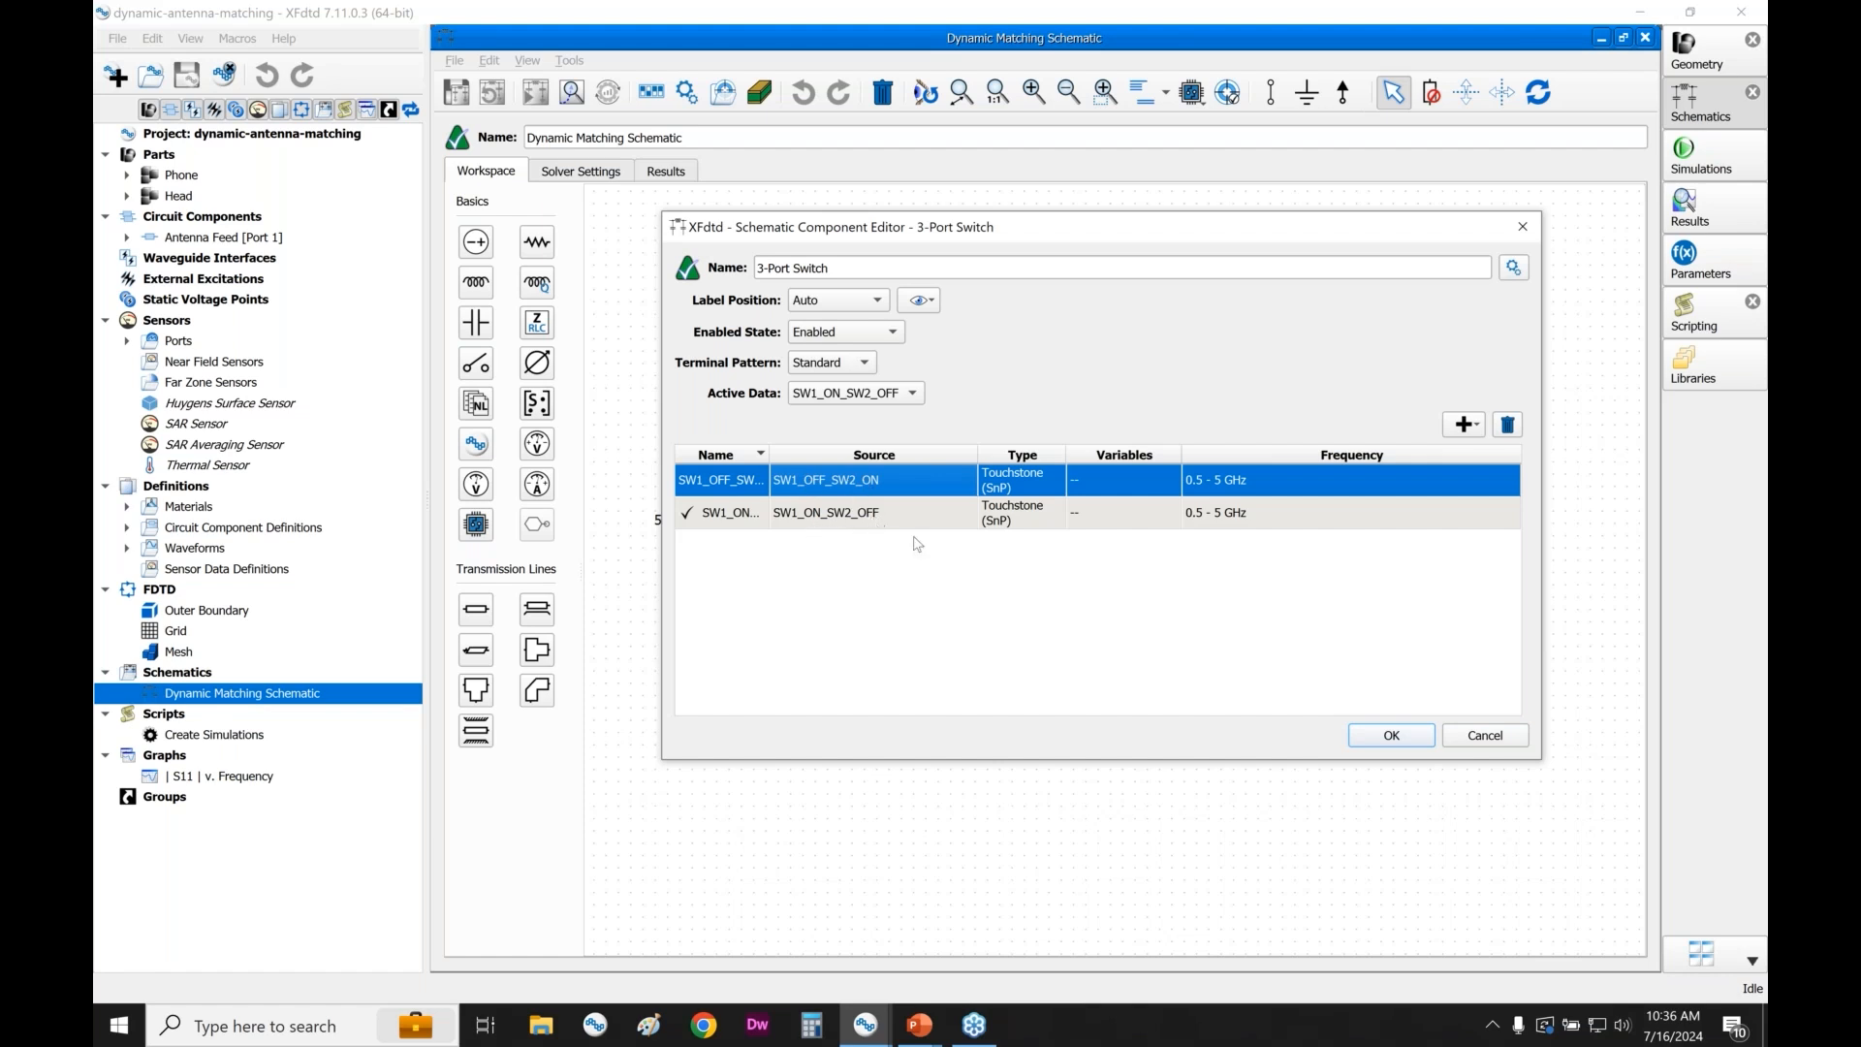
click(1481, 737)
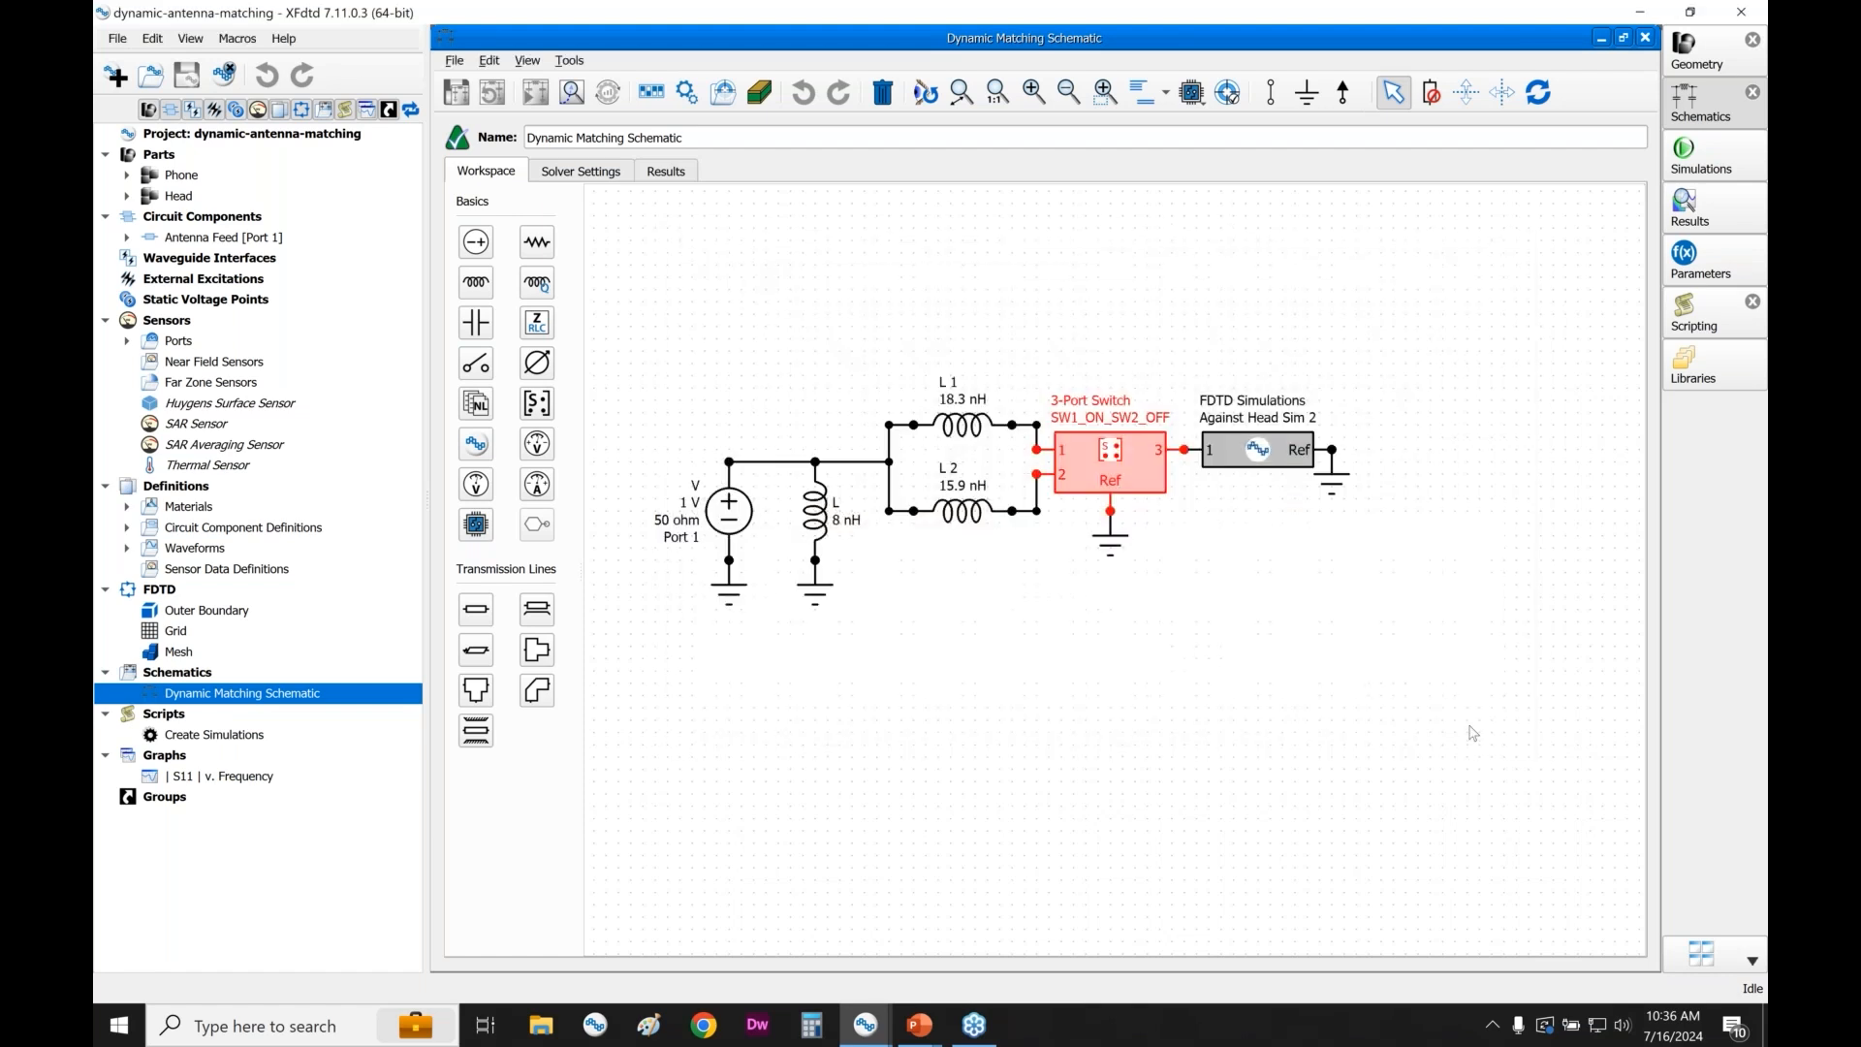
- Review the Free Space Sim 1 and Against Head Sim 2 entries in the FDTD Simulations component, and close its editor
double_click(1273, 453)
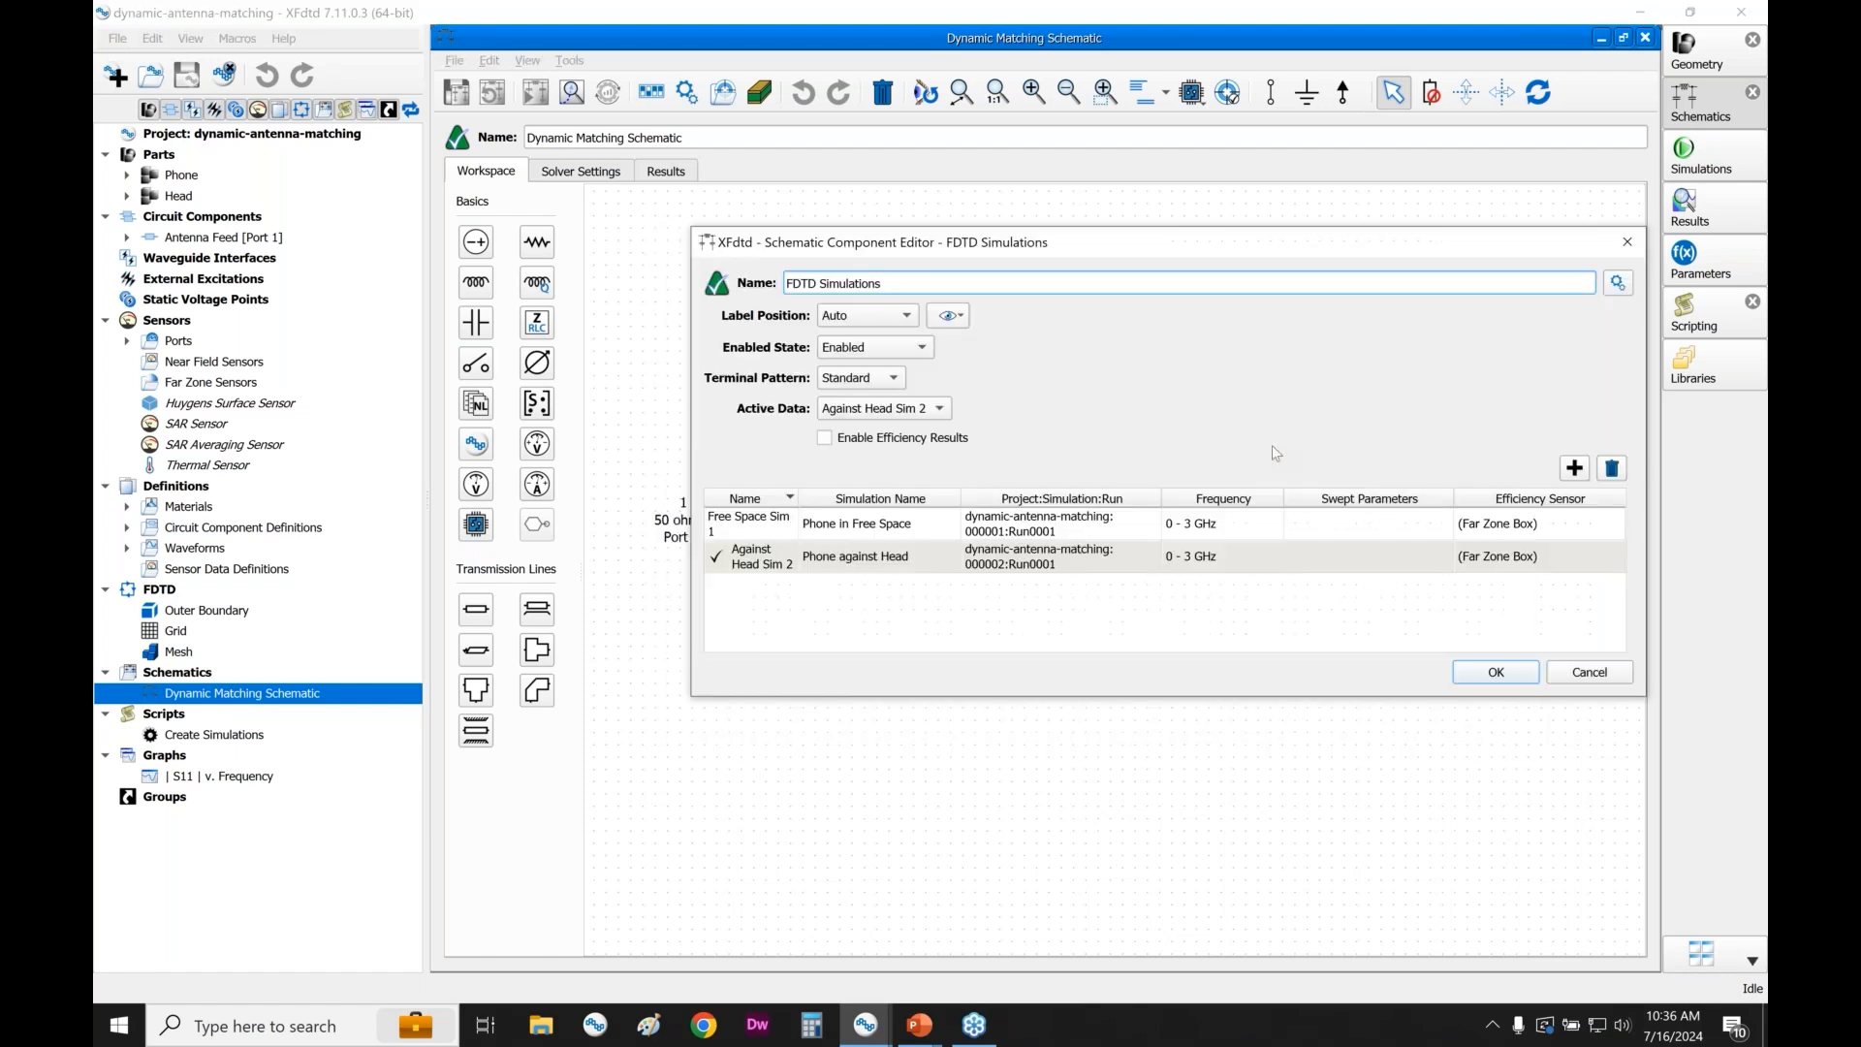
click(1002, 542)
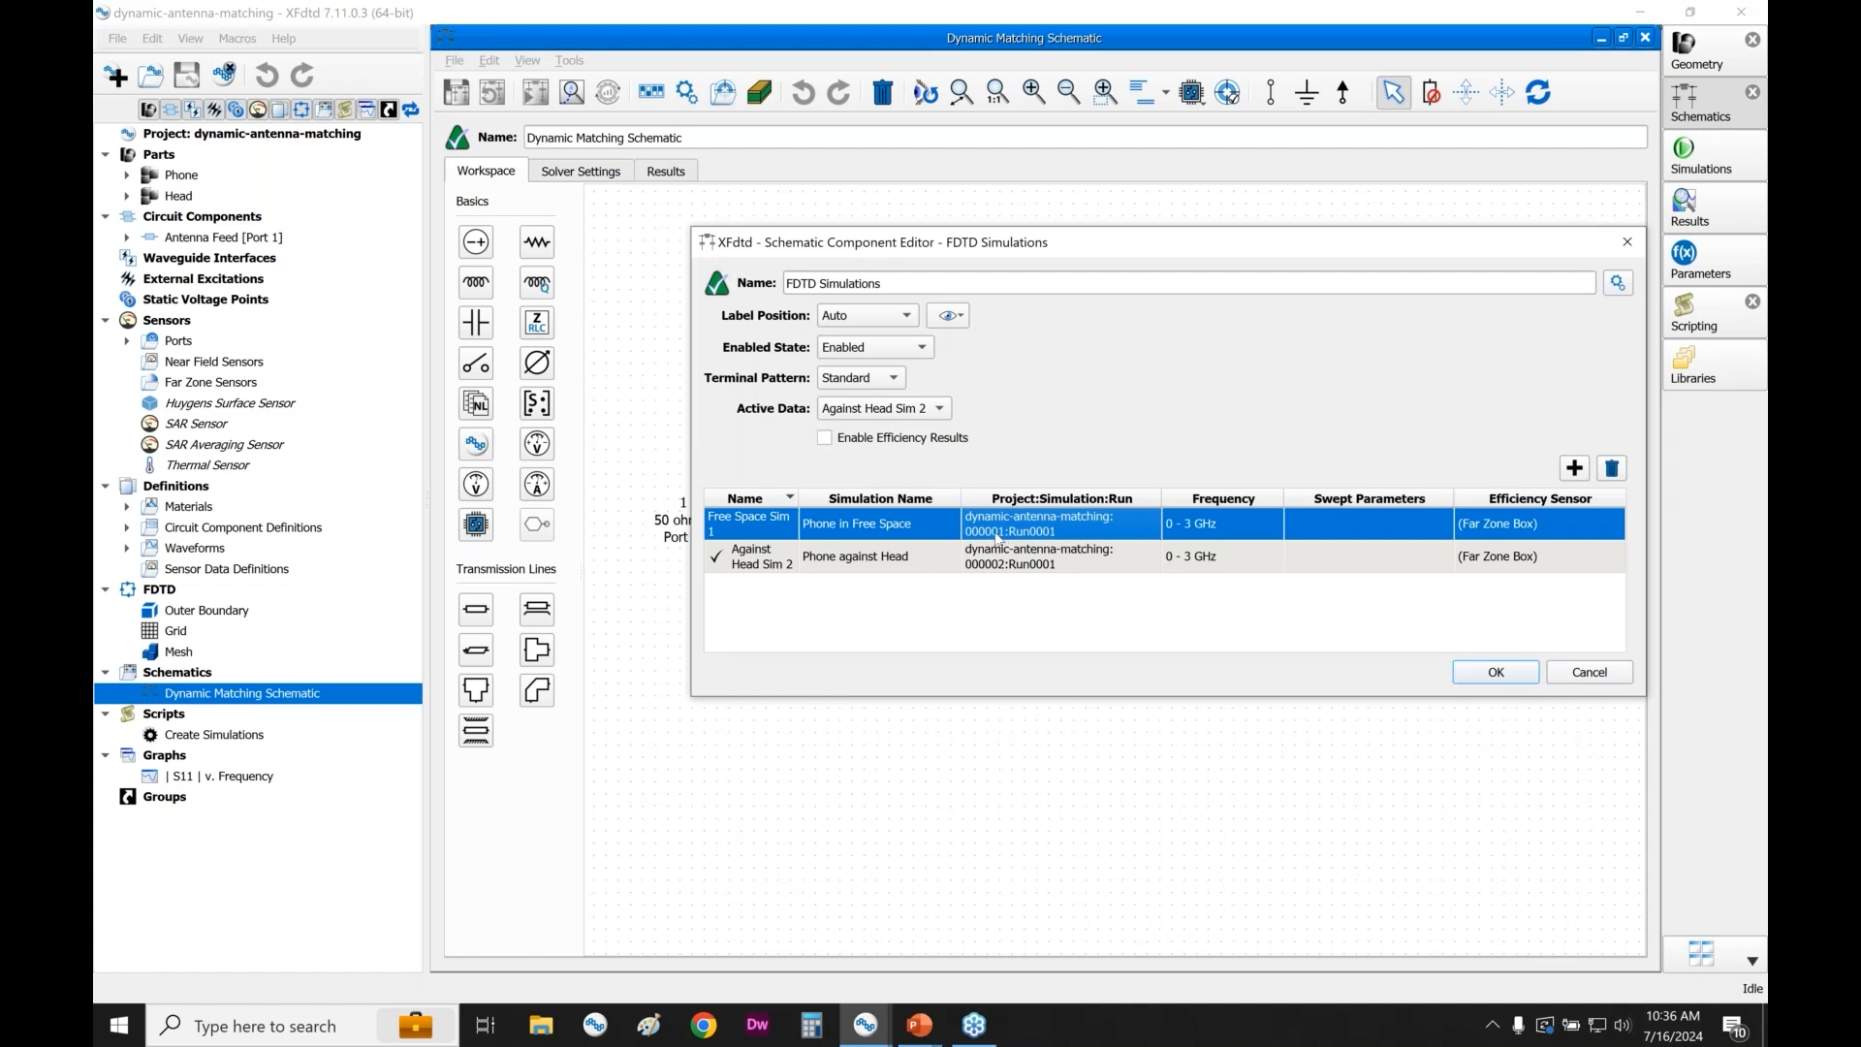
click(1003, 568)
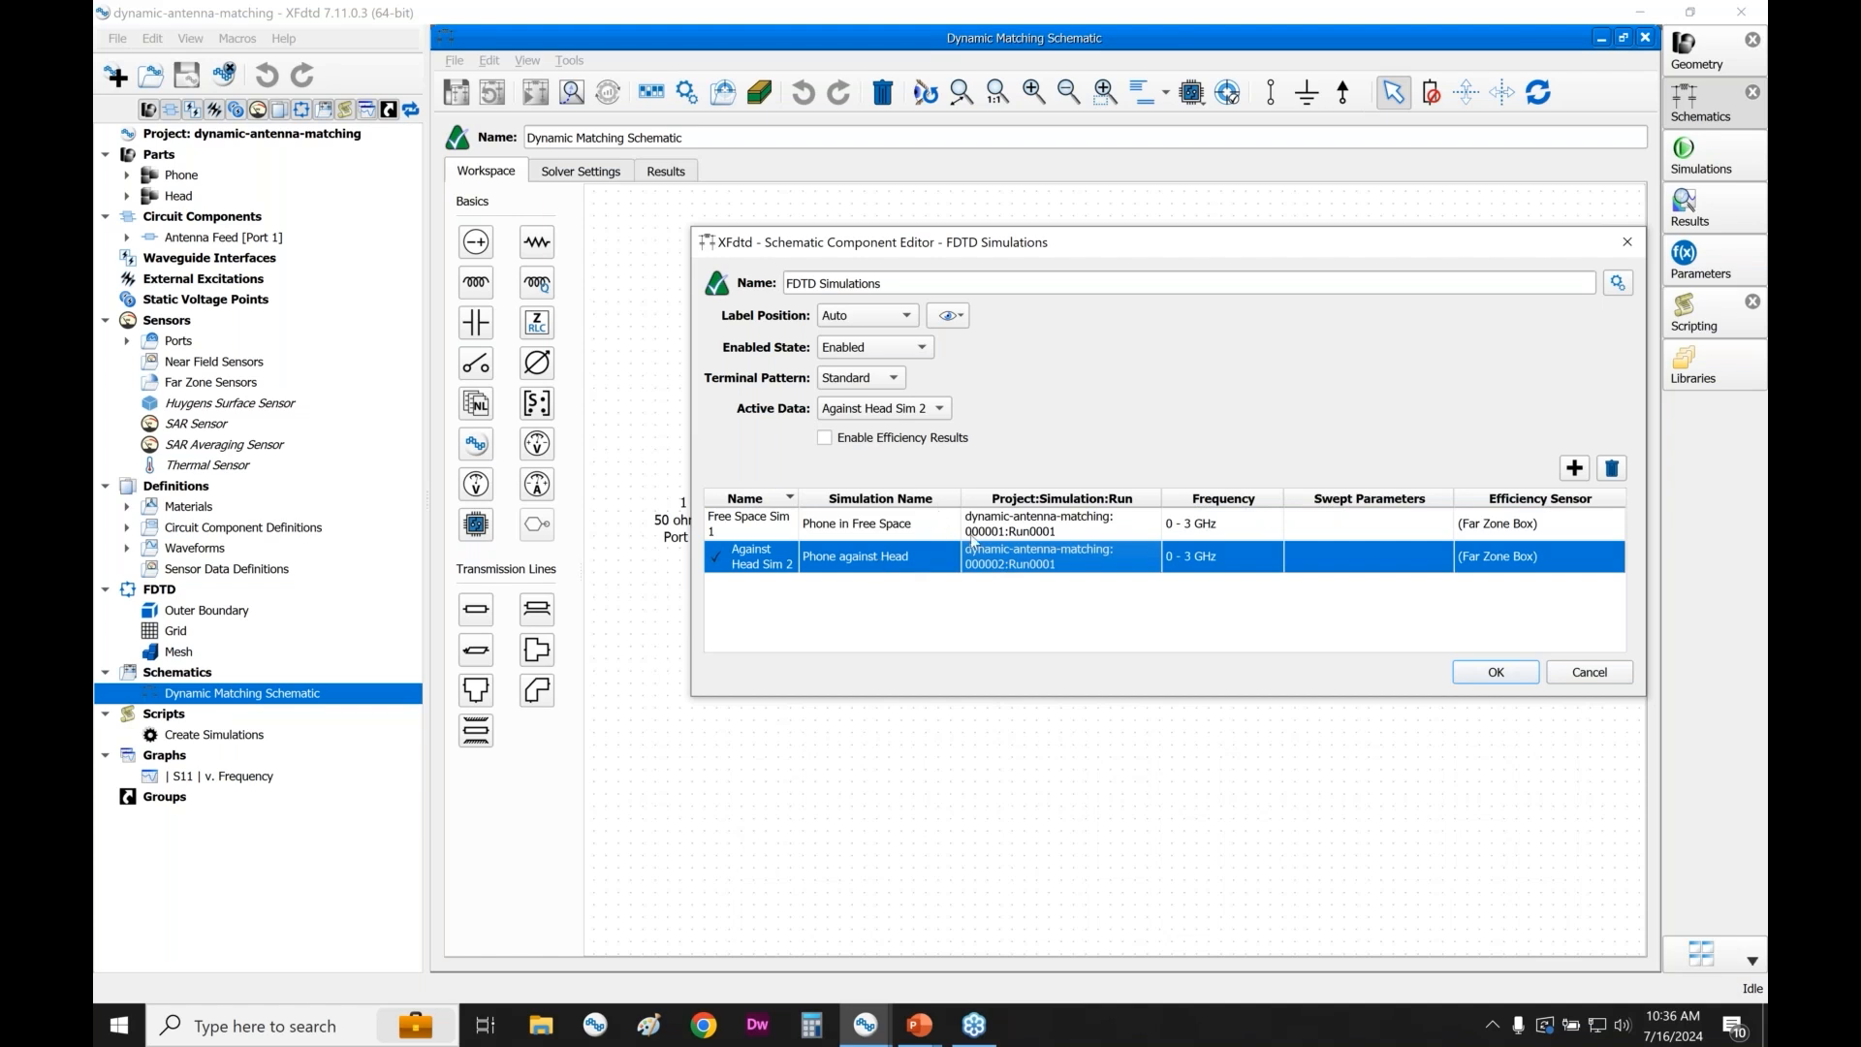
click(1476, 678)
click(1254, 676)
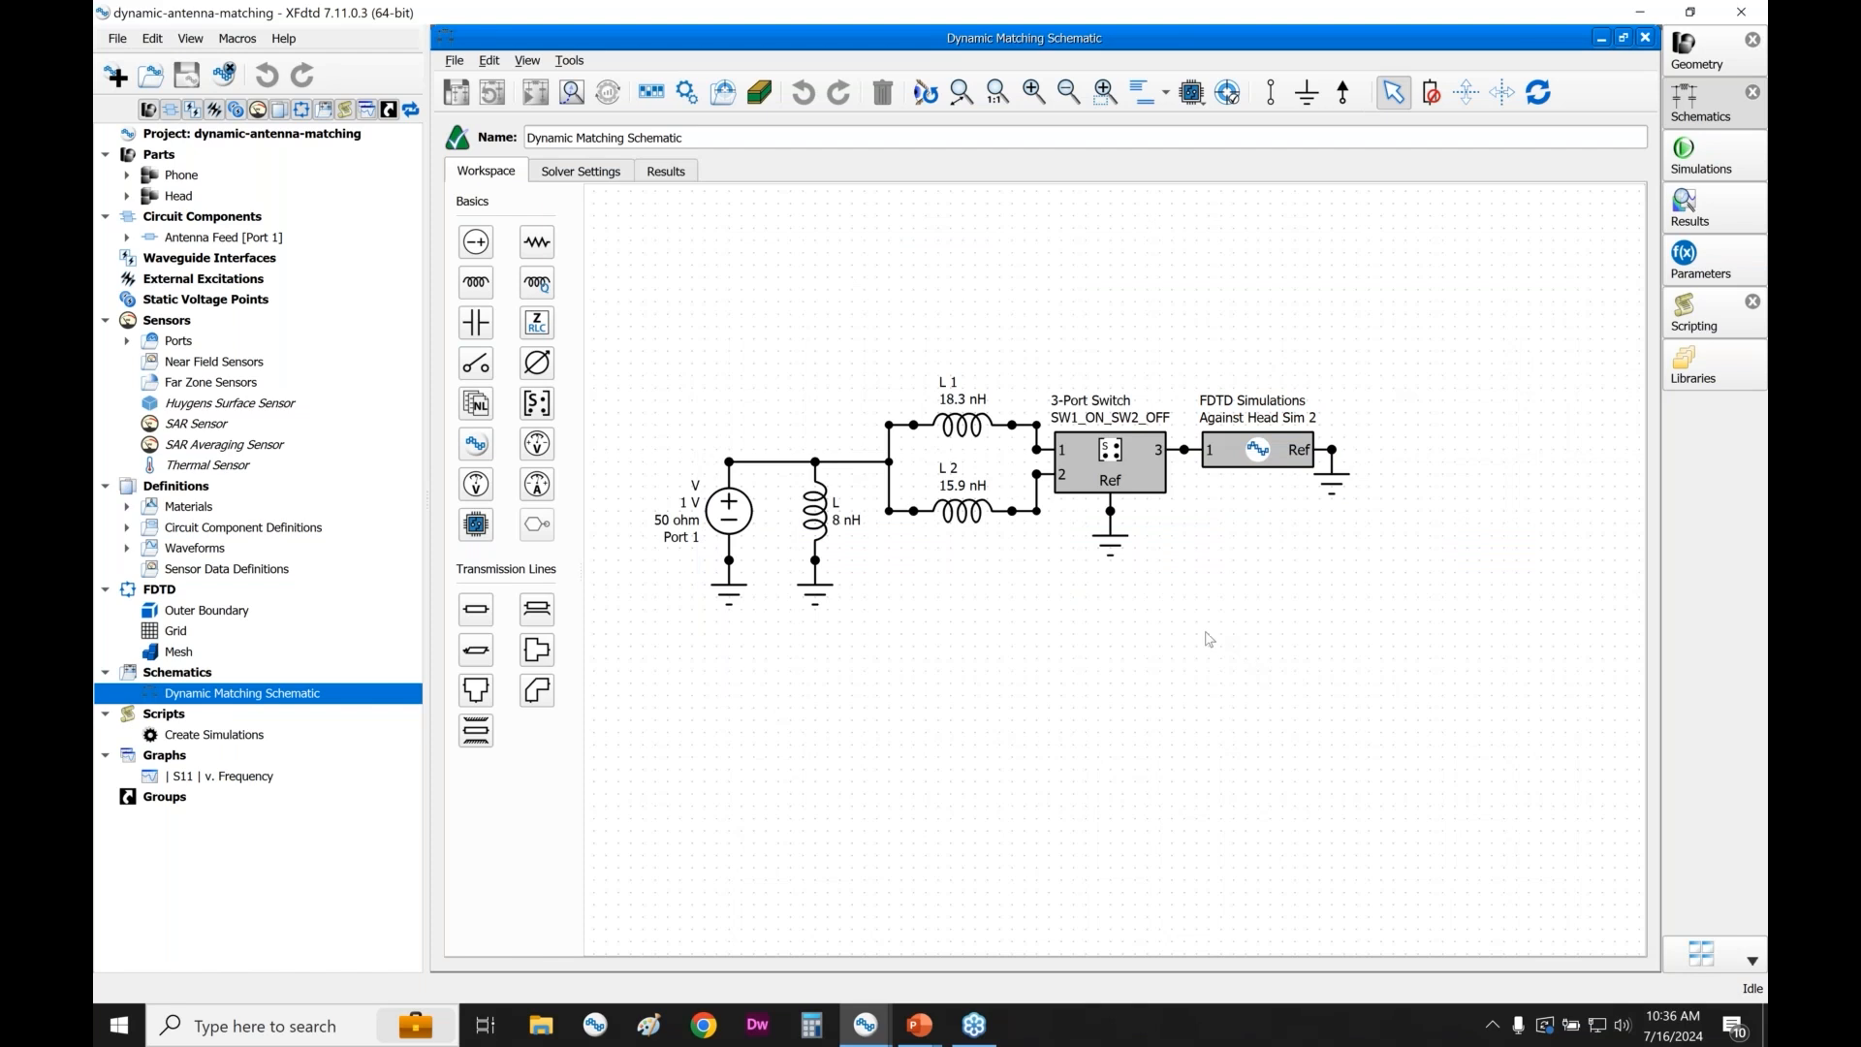
- Review the detailed switch and simulation assignments of the Free Space and Against Head operating modes, and close the operating mode list
click(651, 92)
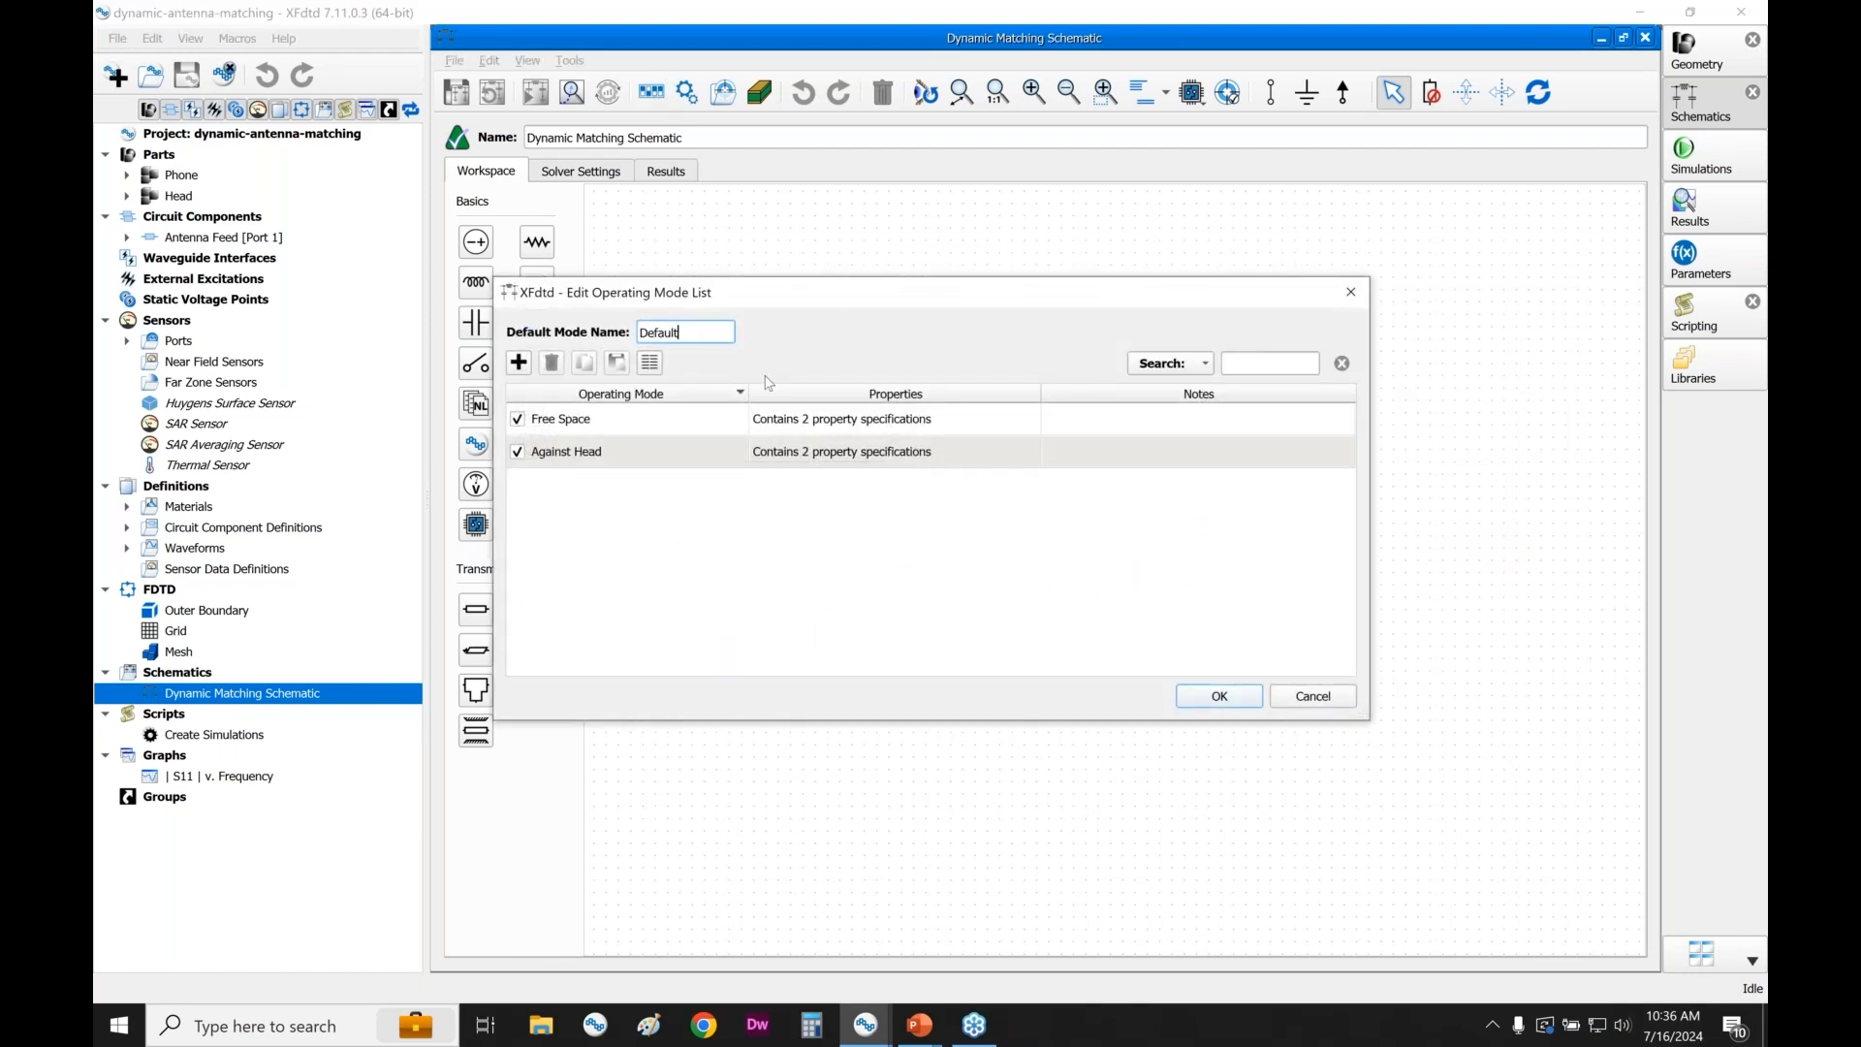
click(650, 363)
click(450, 475)
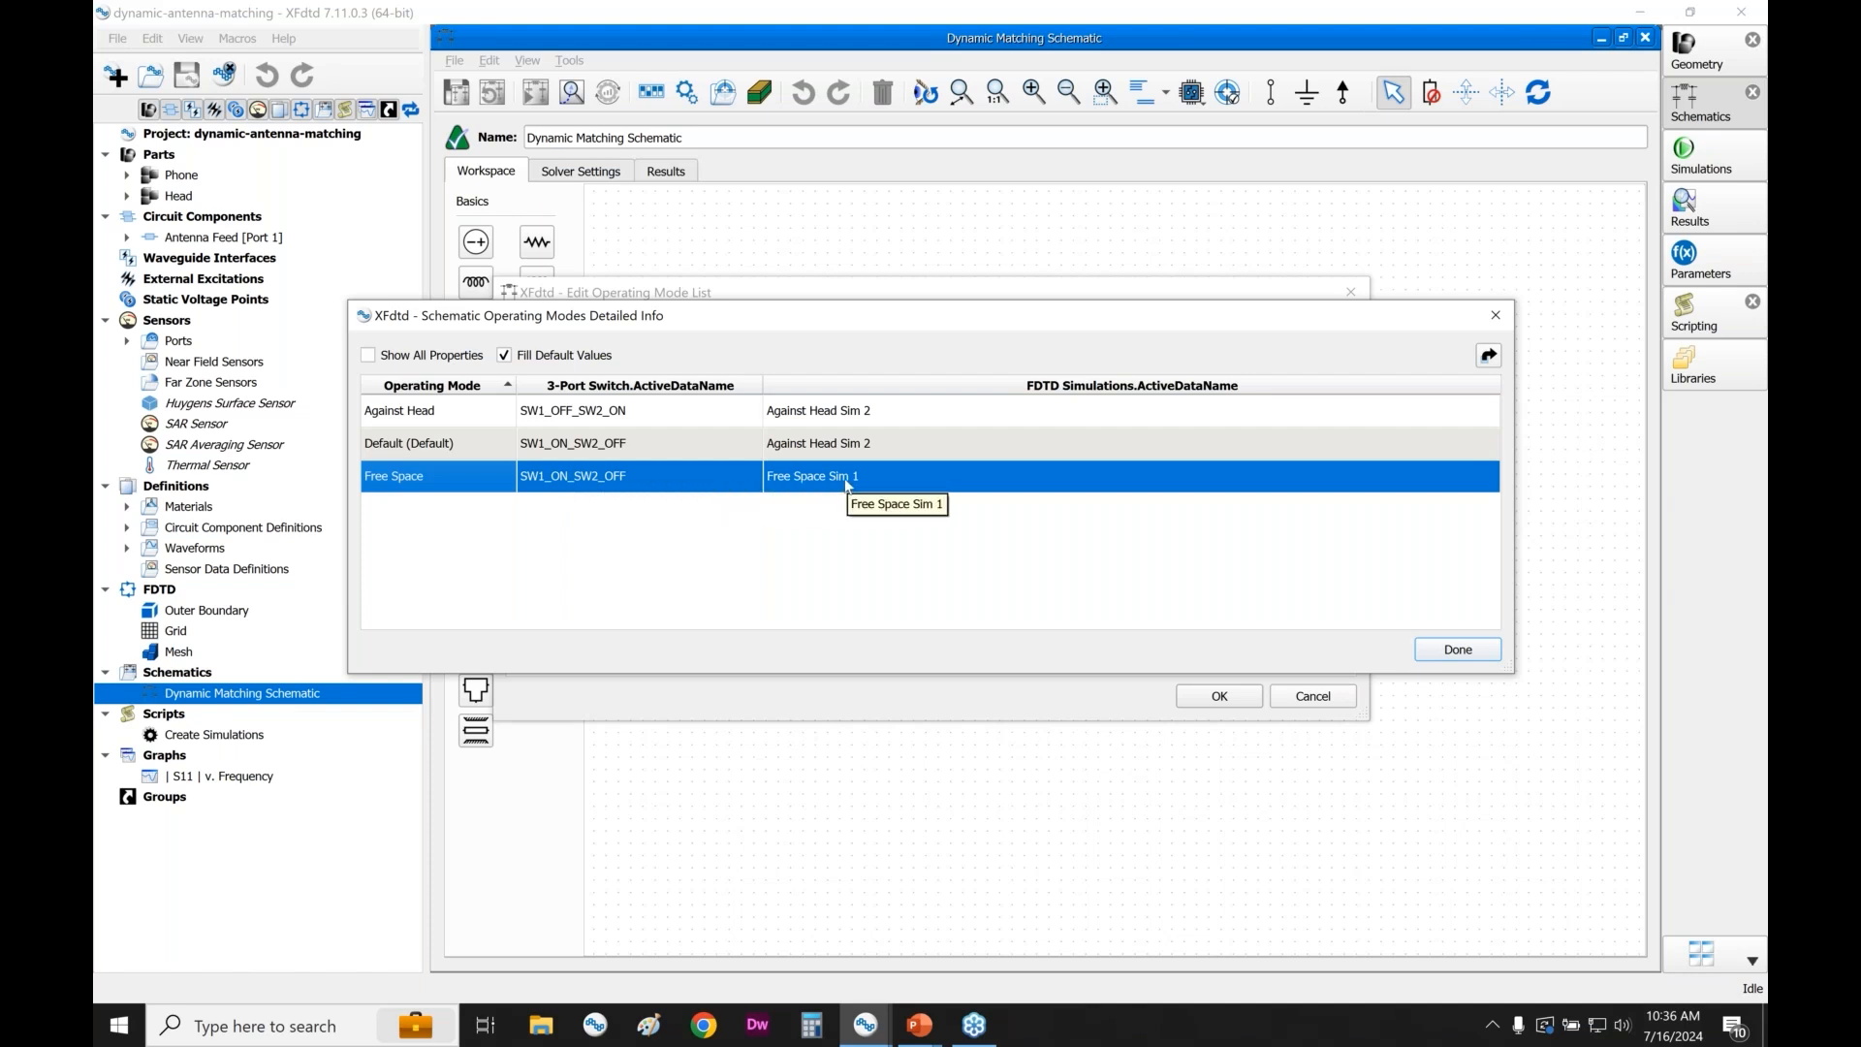
click(467, 414)
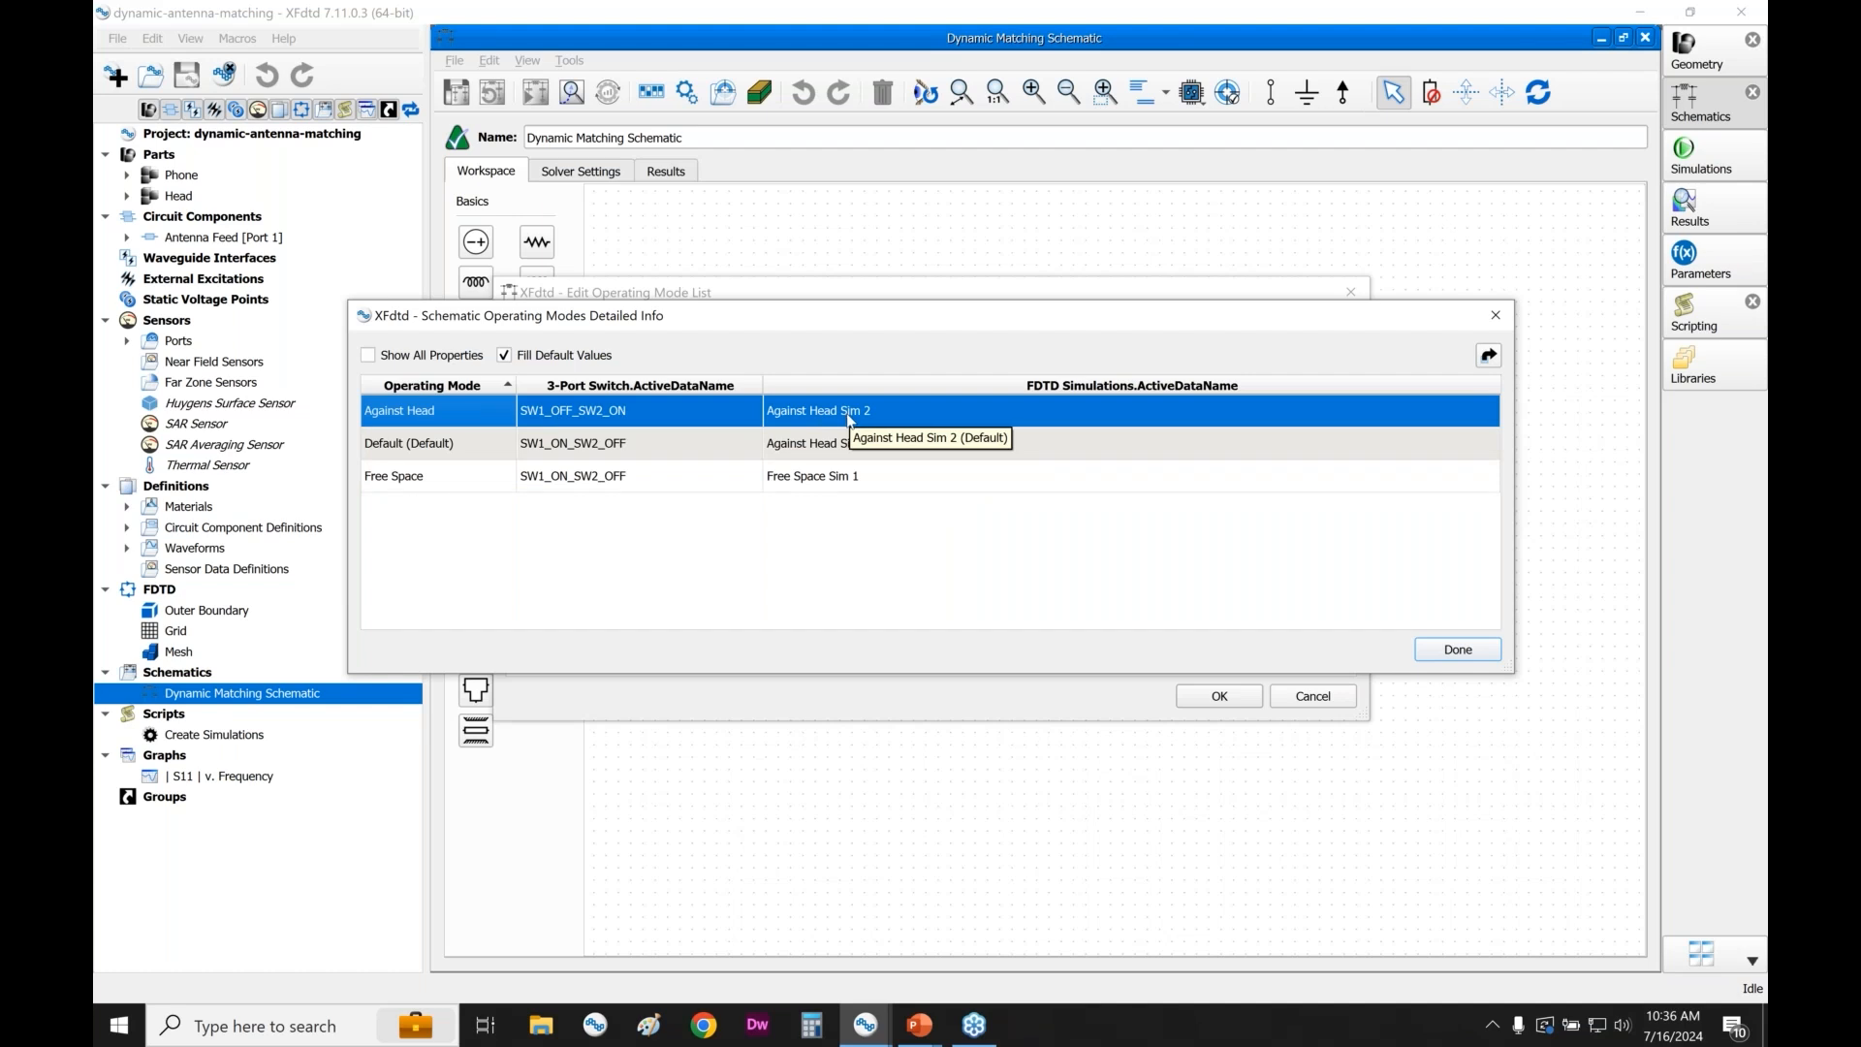
click(1458, 650)
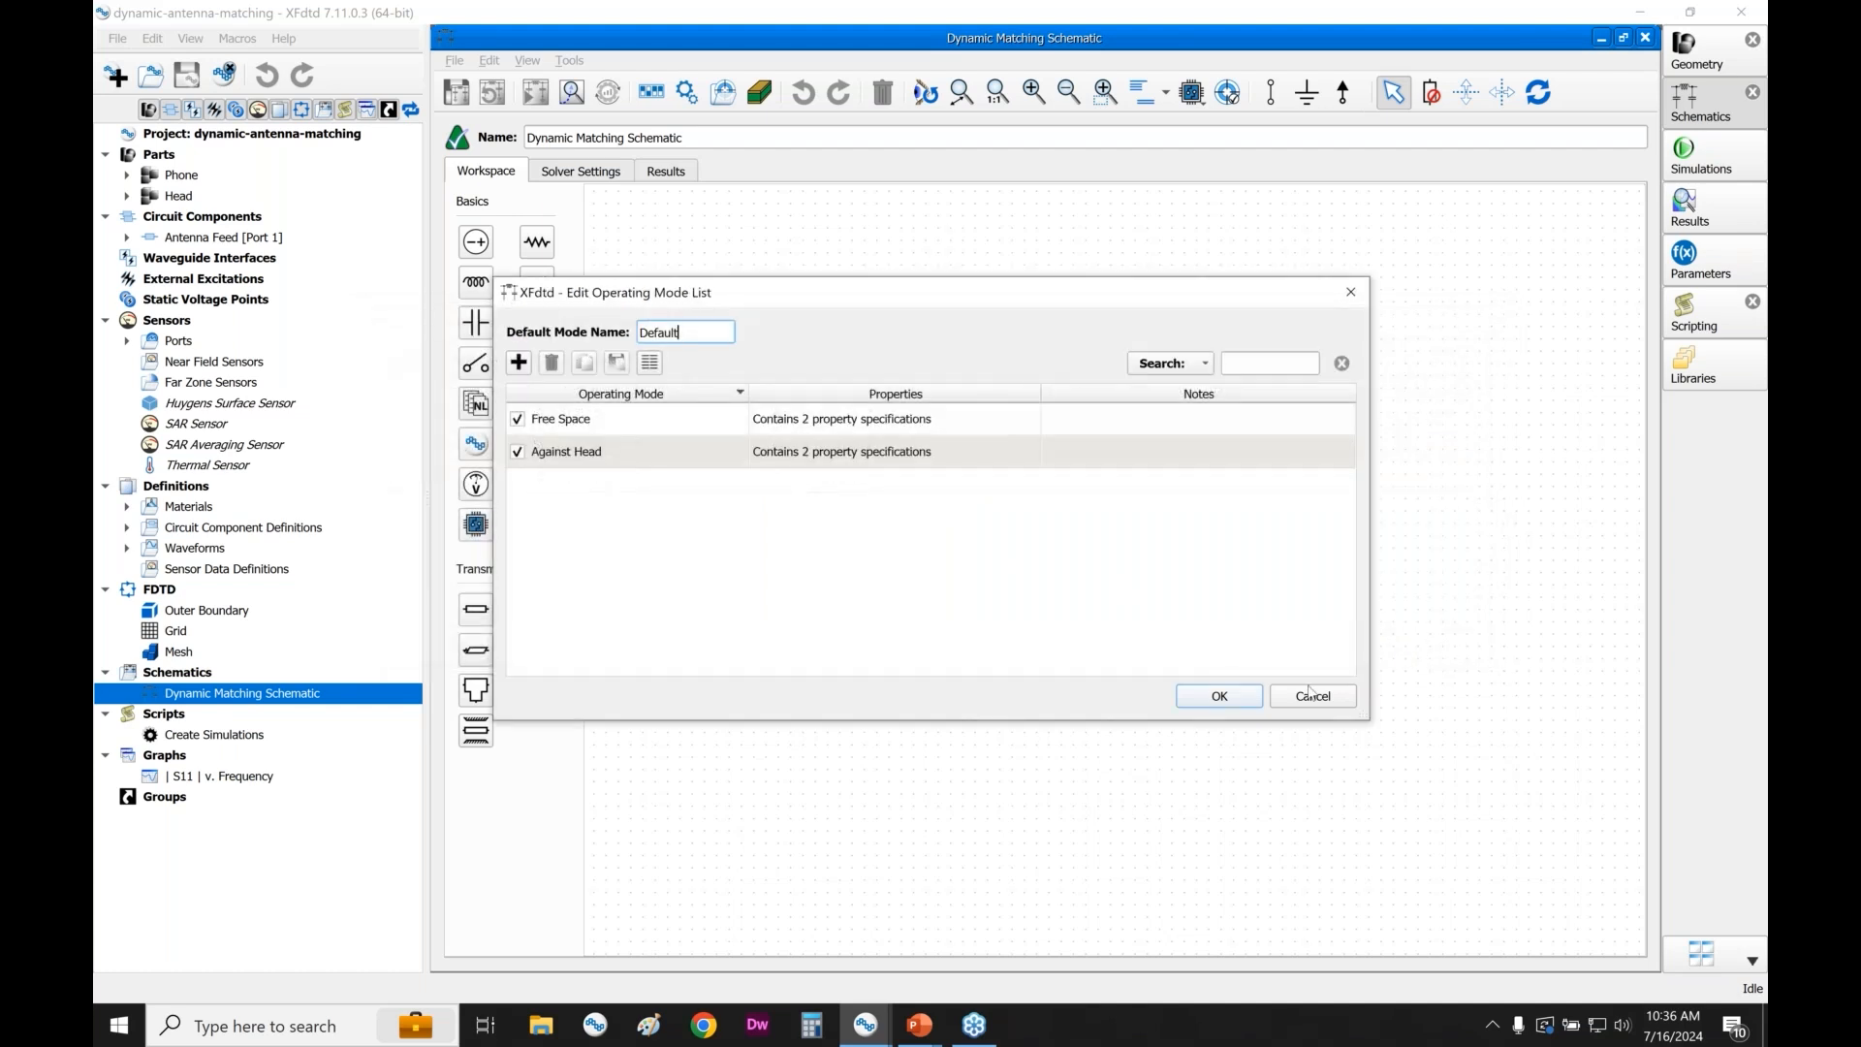
click(1220, 697)
- Filter the schematic's results to S-Parameters for the Against Head and Free Space operating modes
click(681, 177)
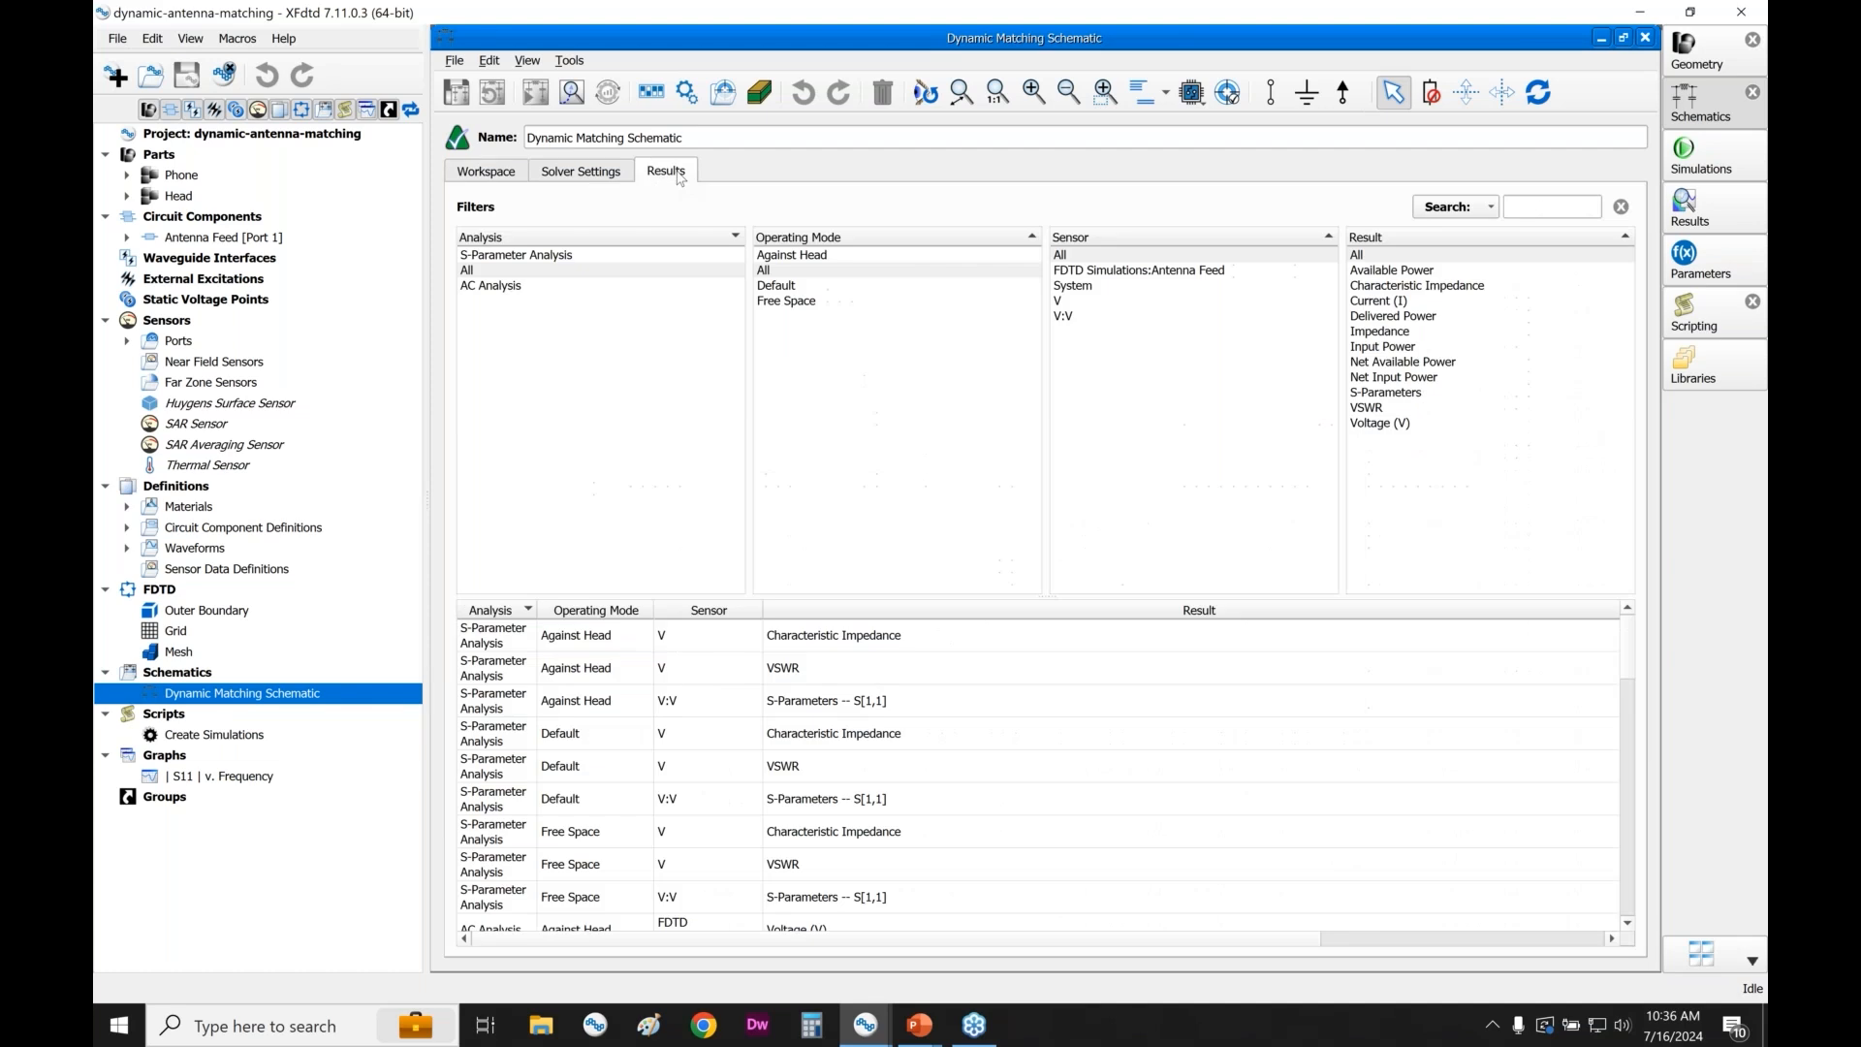
click(812, 258)
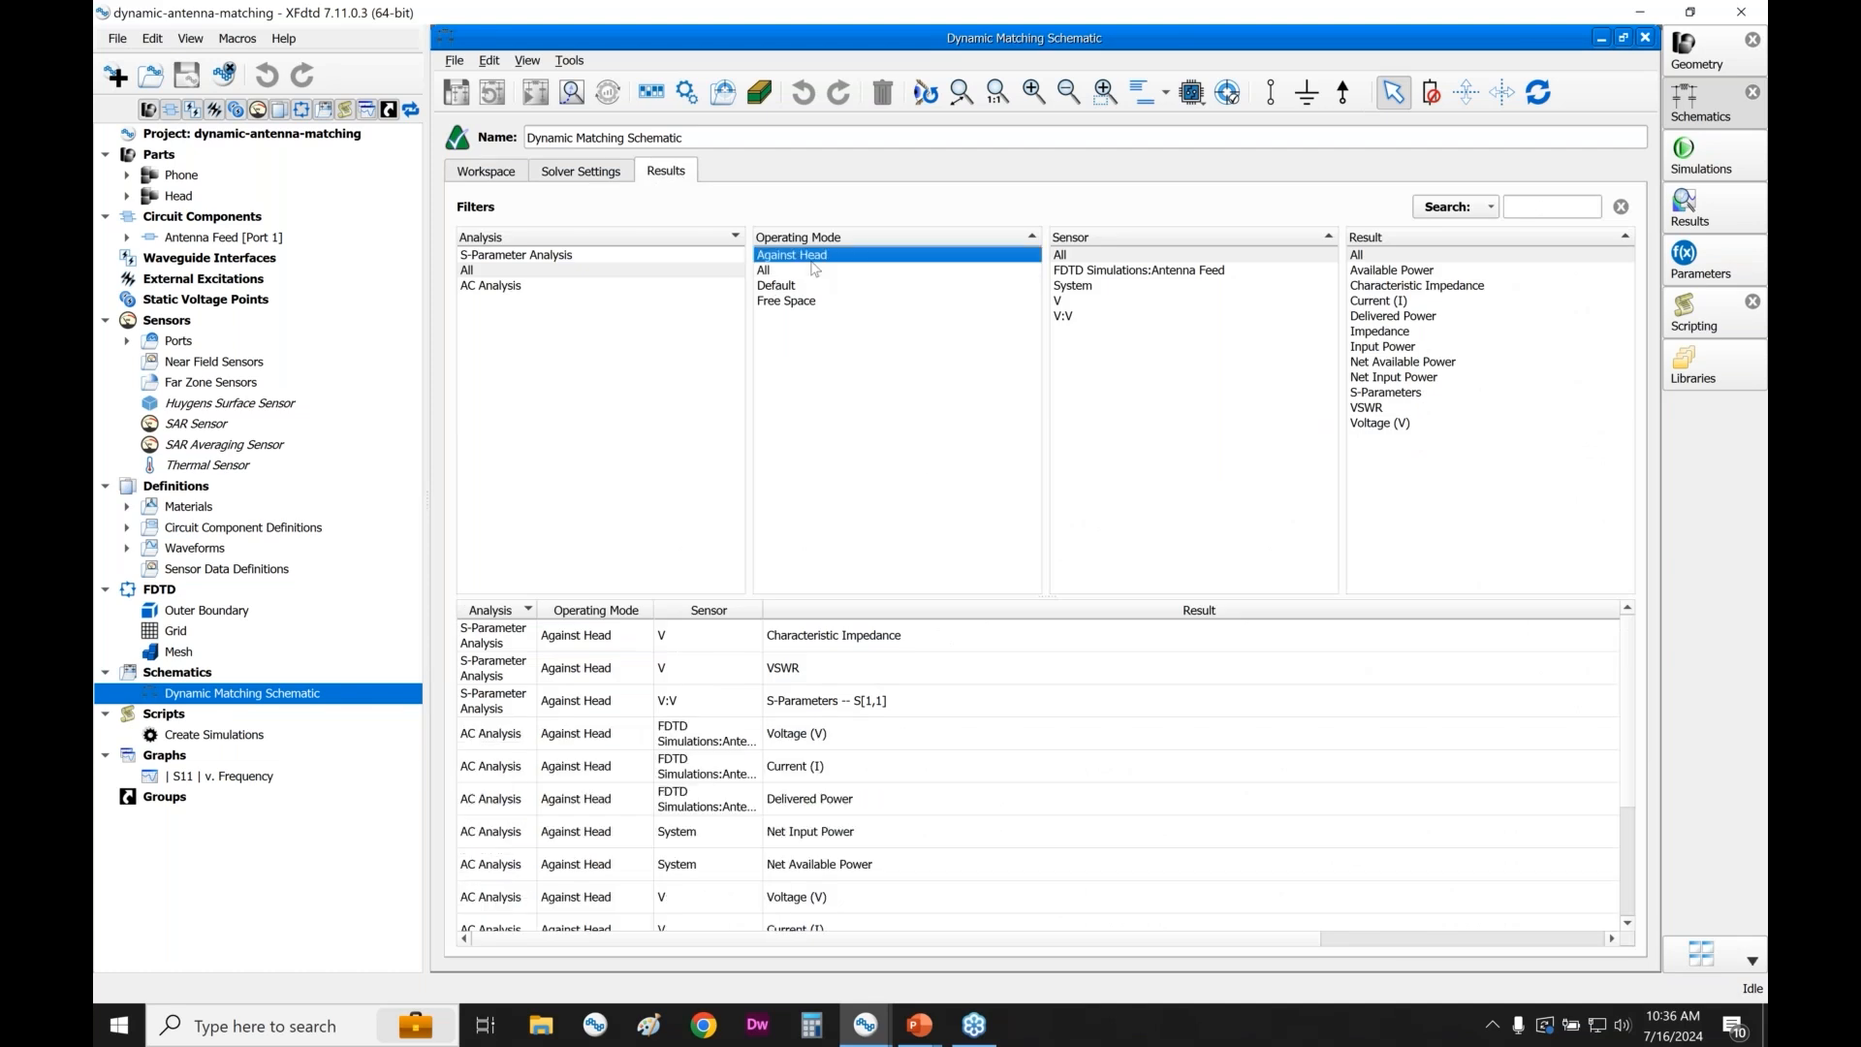
ctrl+click(803, 301)
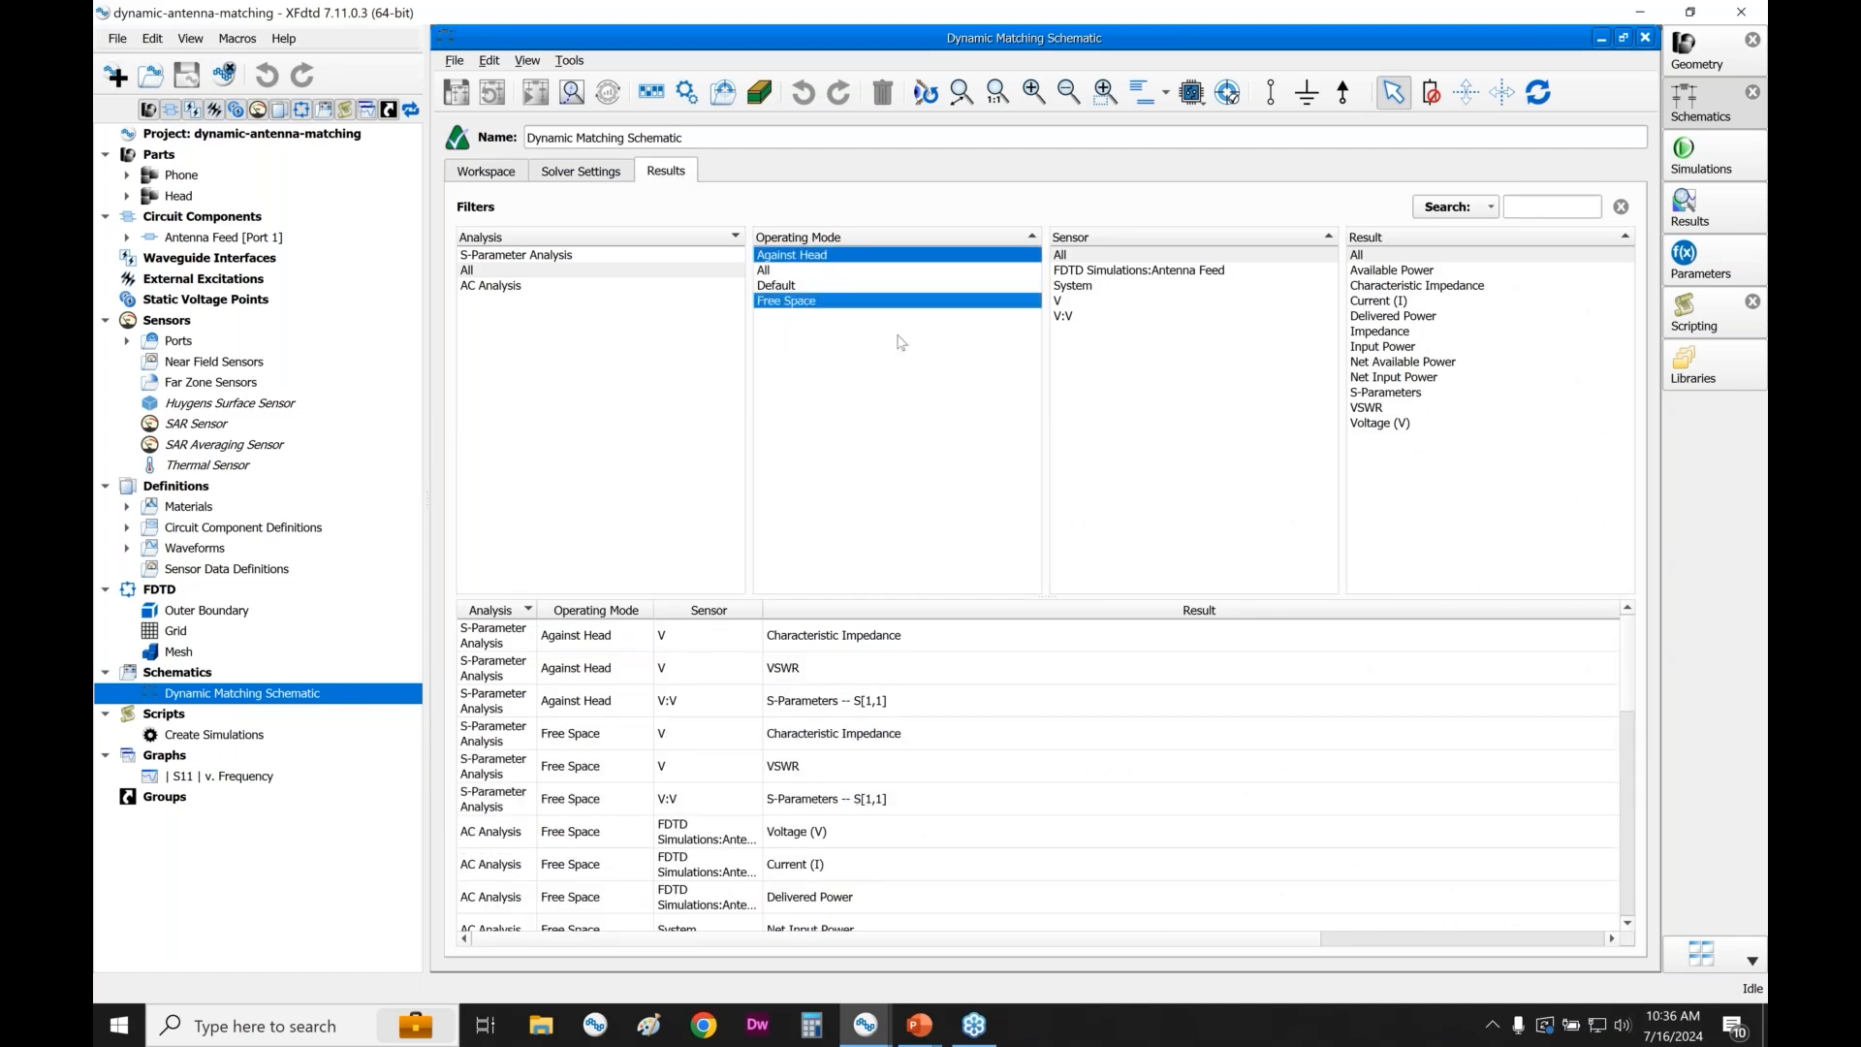
click(1382, 392)
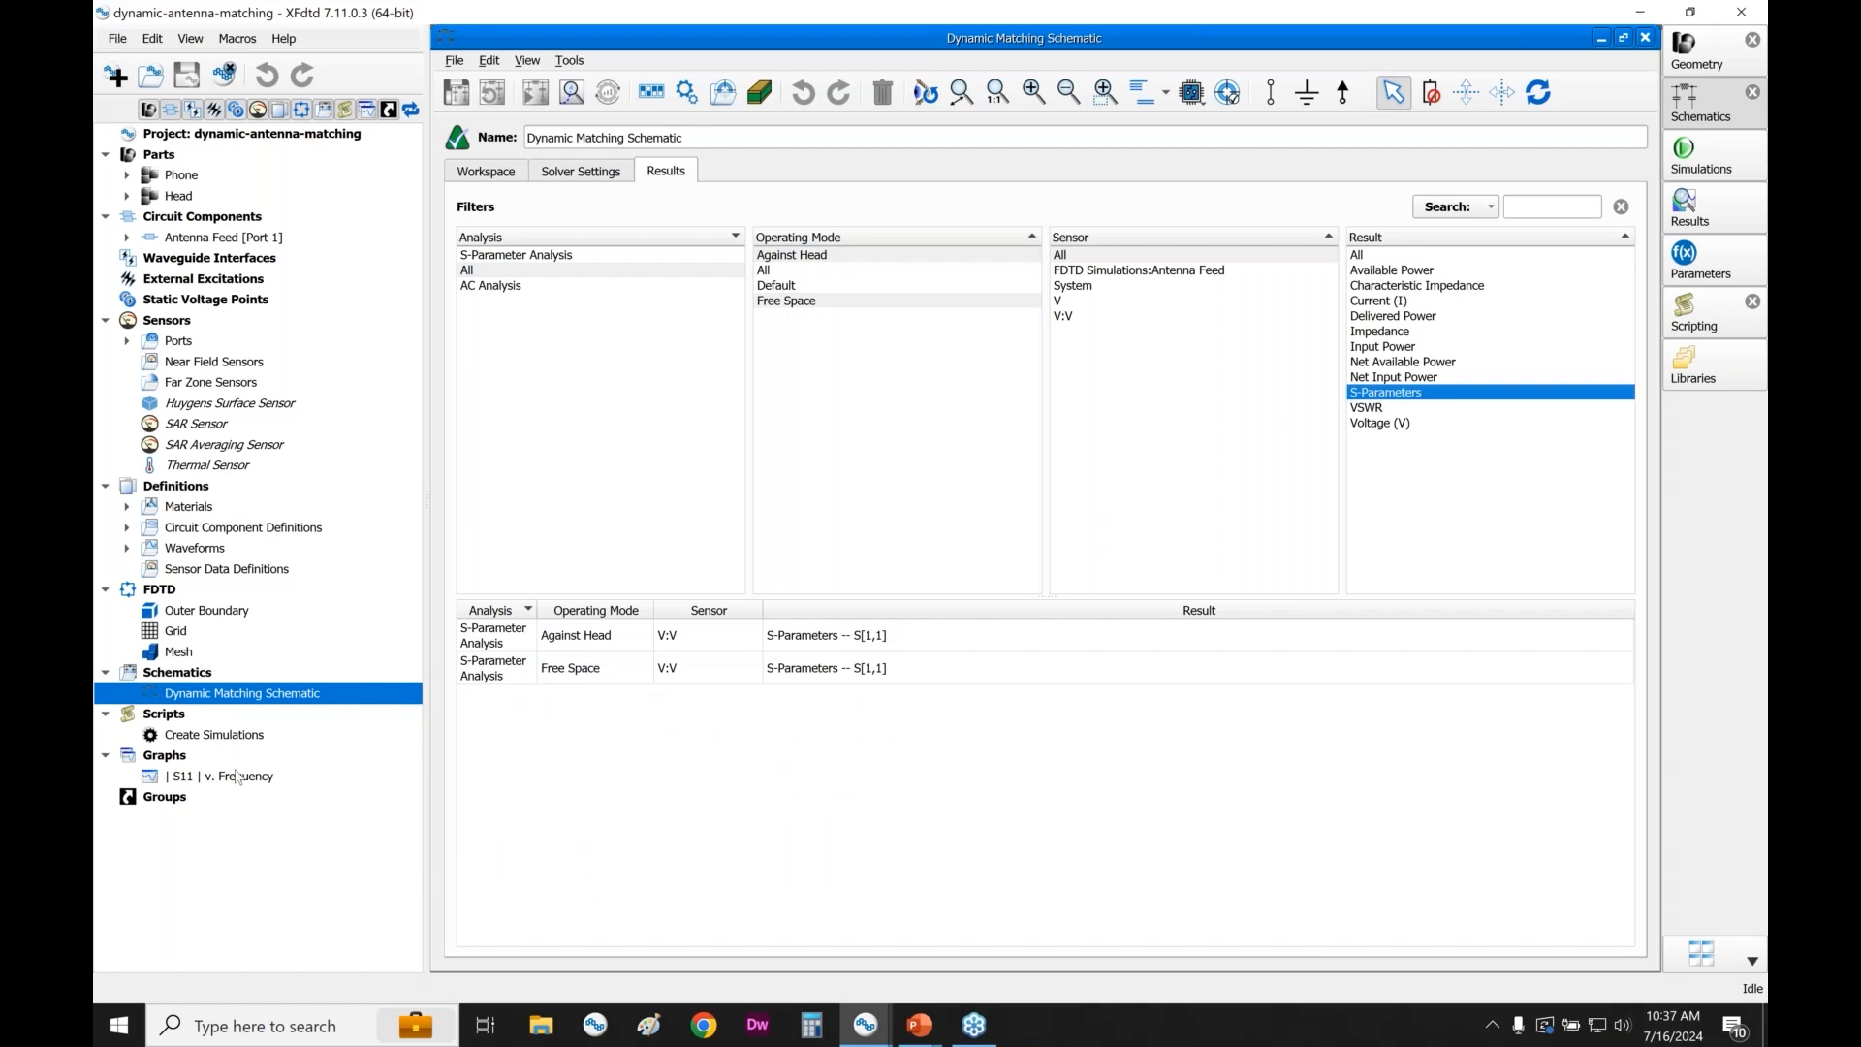
- View the | S11 | v. Frequency graph, close it, and return to the matching schematic's workspace
double_click(202, 780)
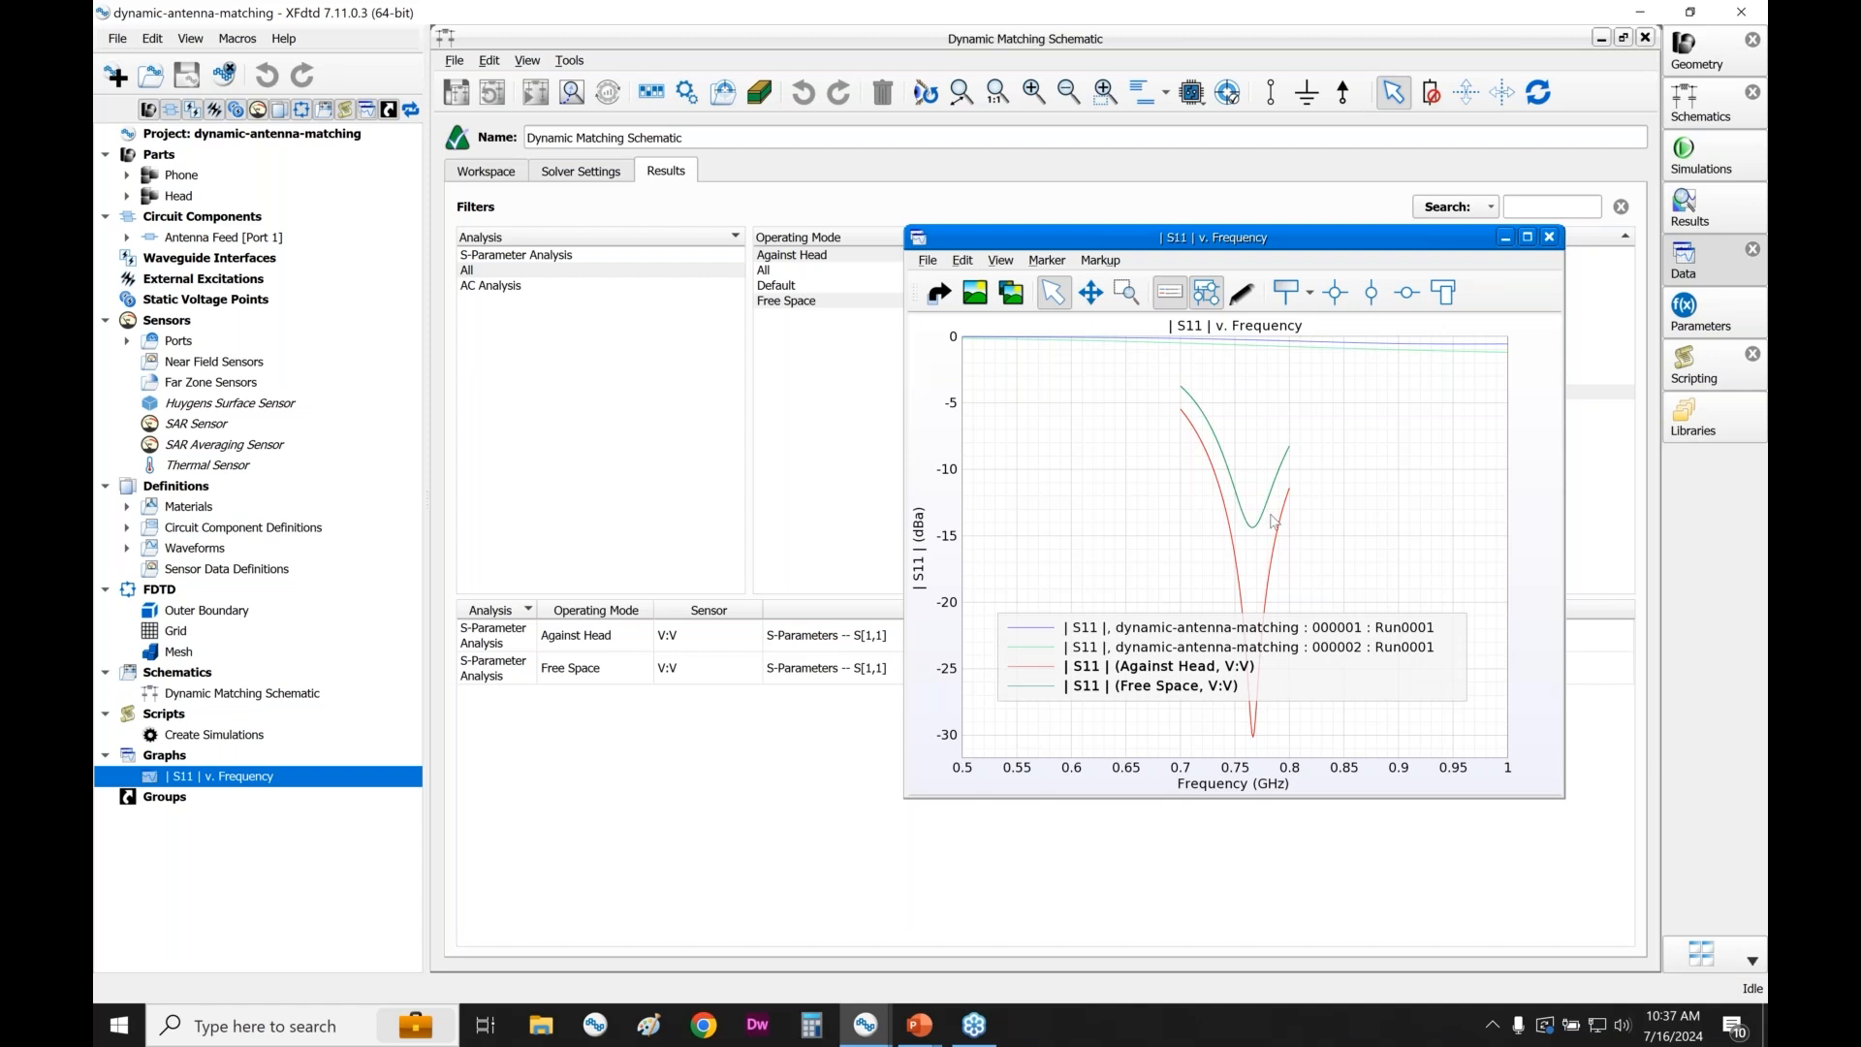
click(1549, 236)
click(514, 177)
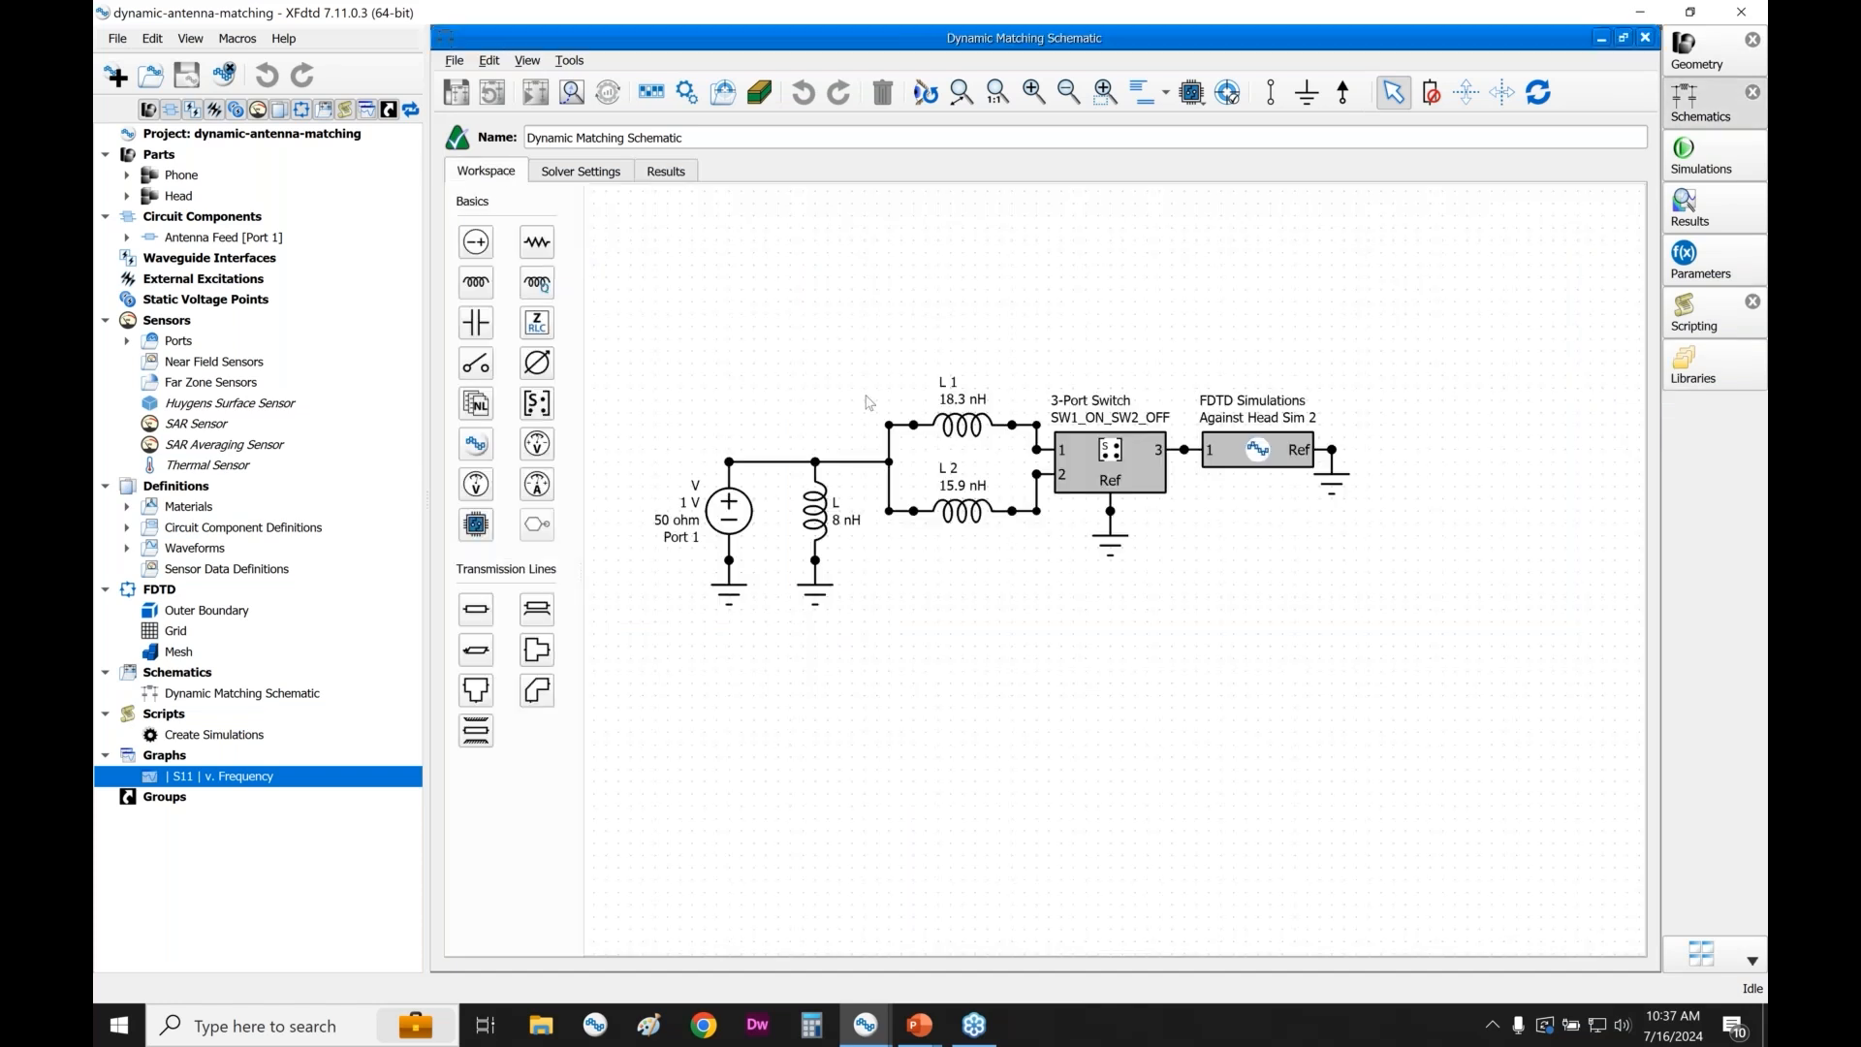
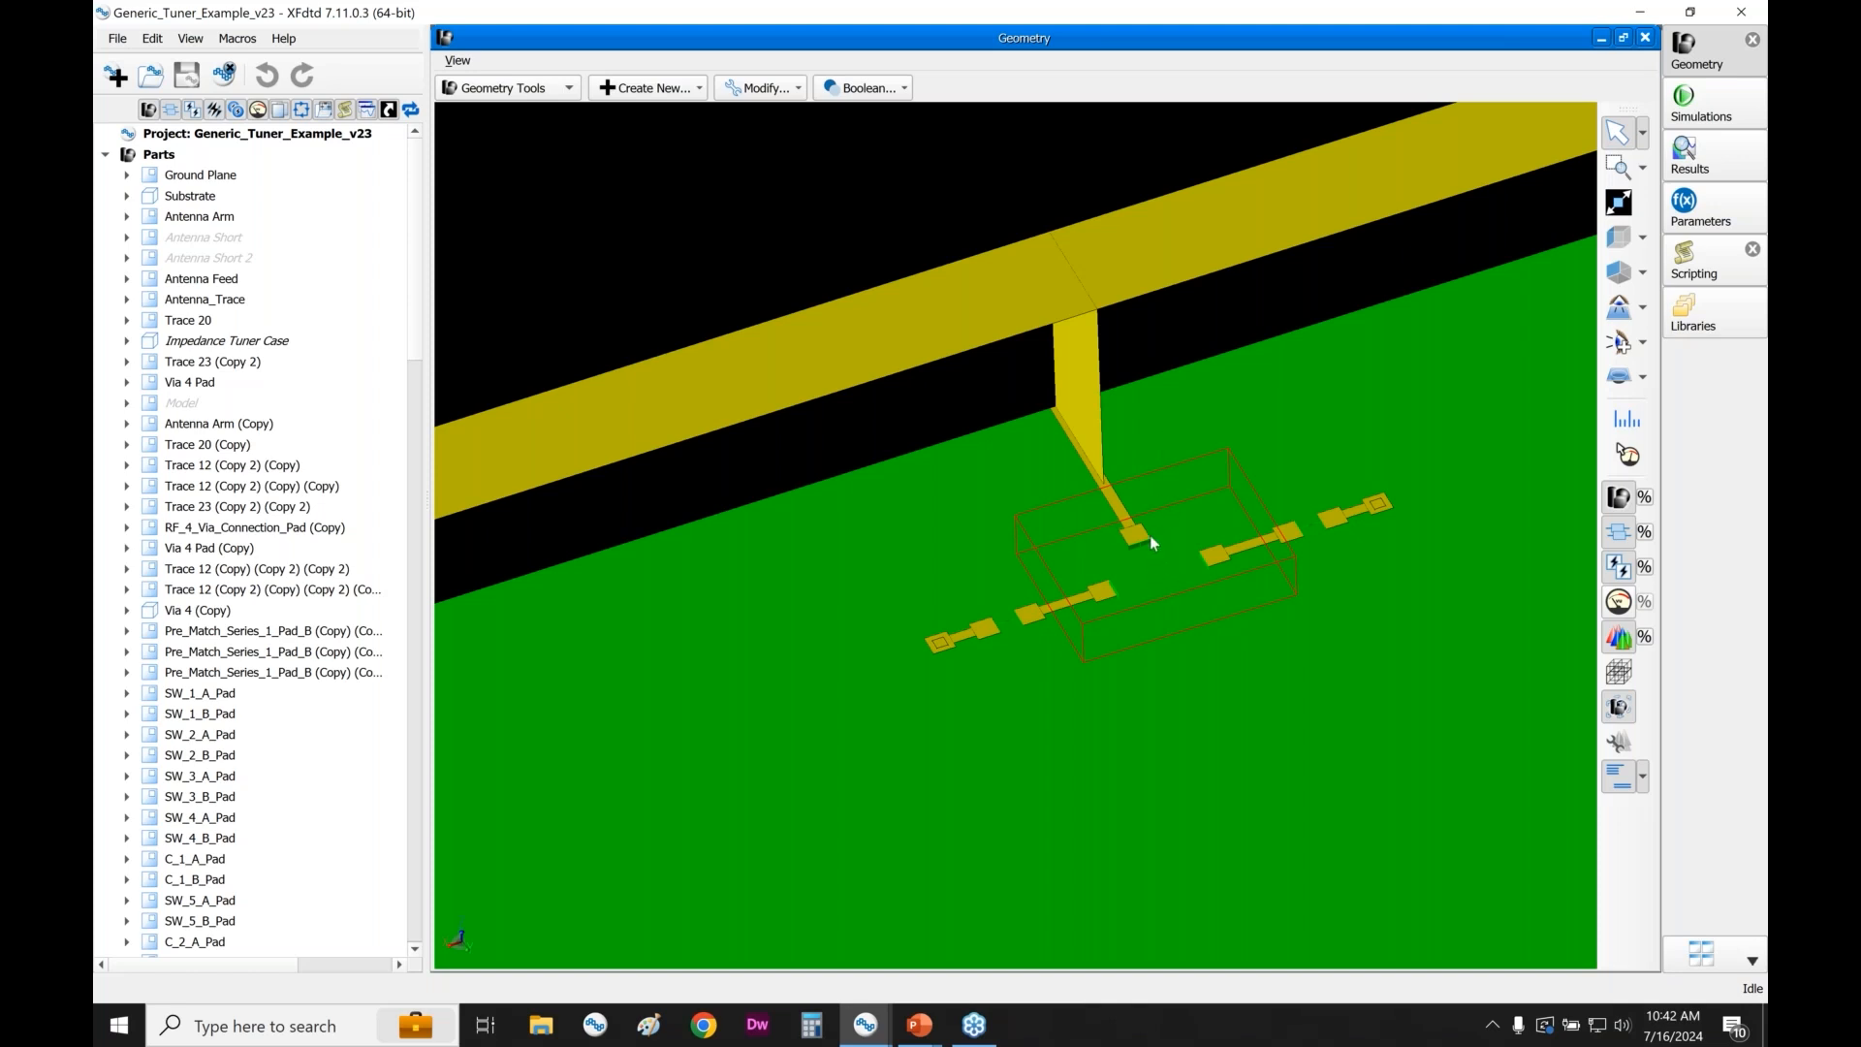
- In the Generic_Tuner_Example_v23 geometry, collapse the Parts list and locate the RF_OUT_1_LOAD and RF_OUT_2_LOAD circuit components on the board
scroll(1152, 542, down, 1)
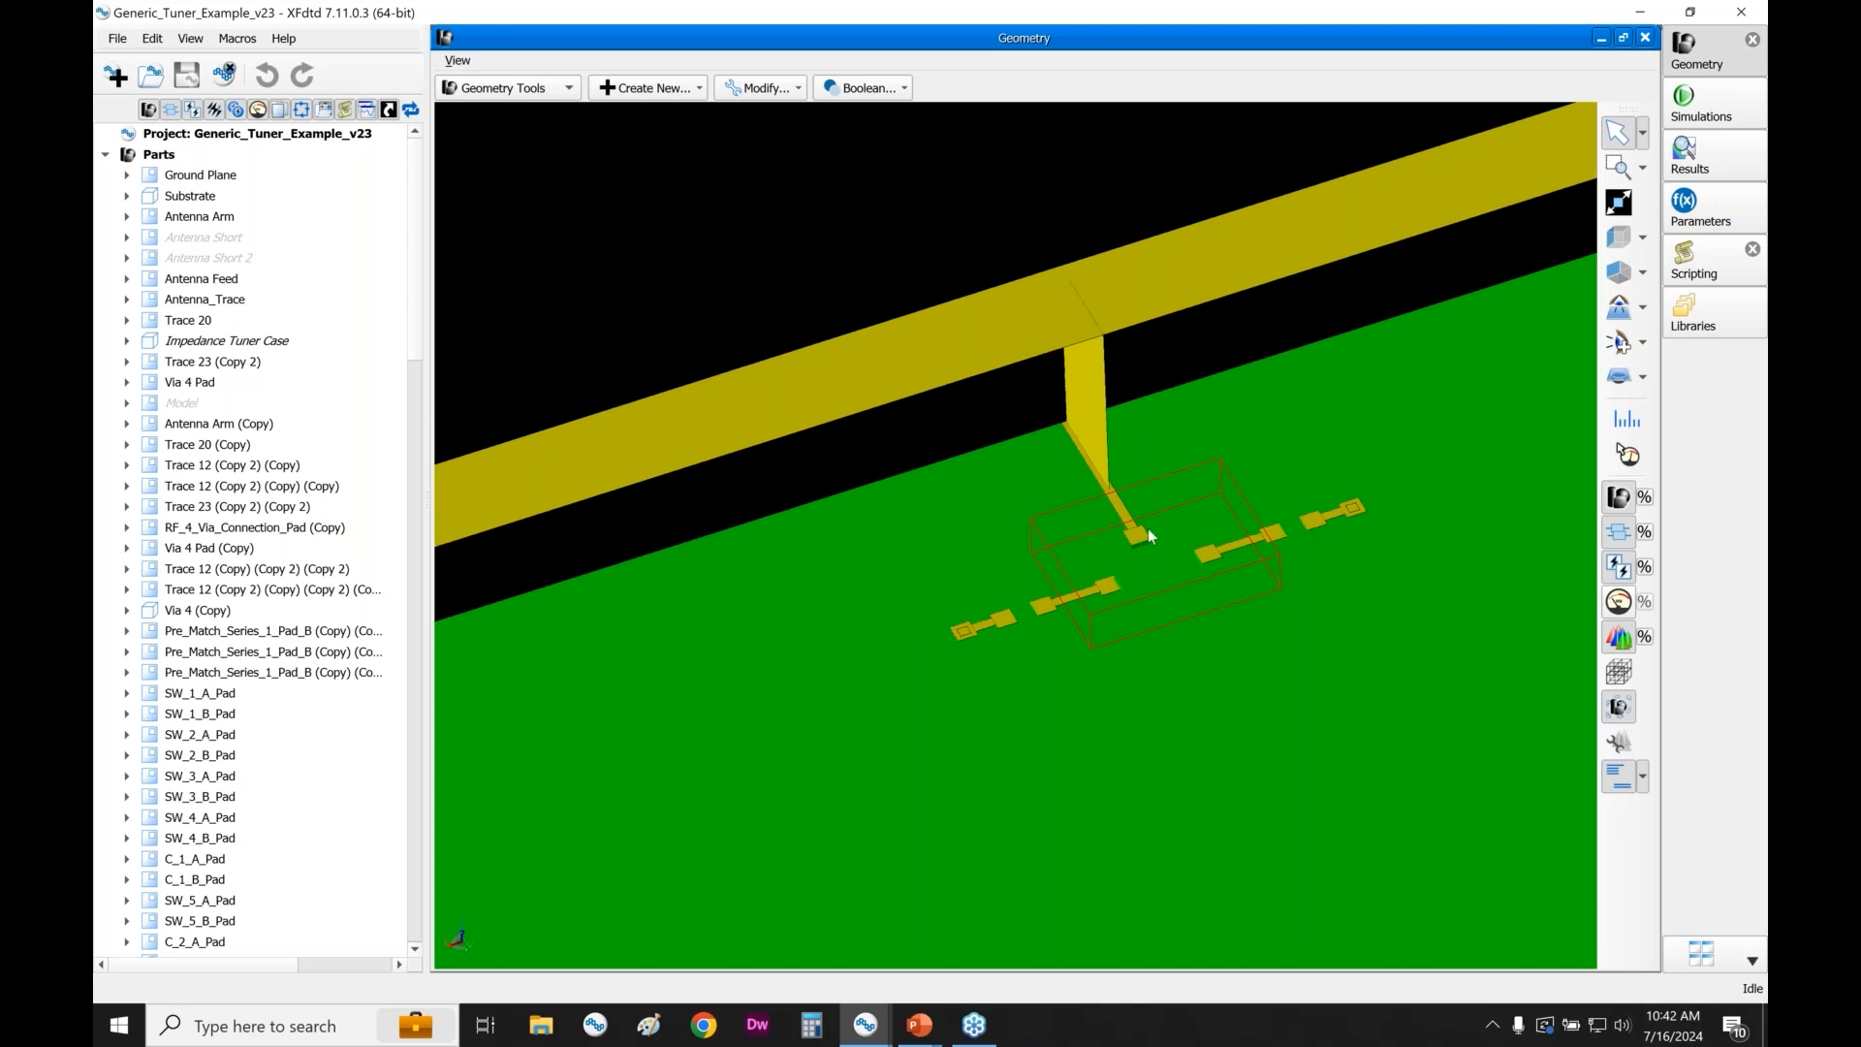
scroll(1160, 587, up, 1)
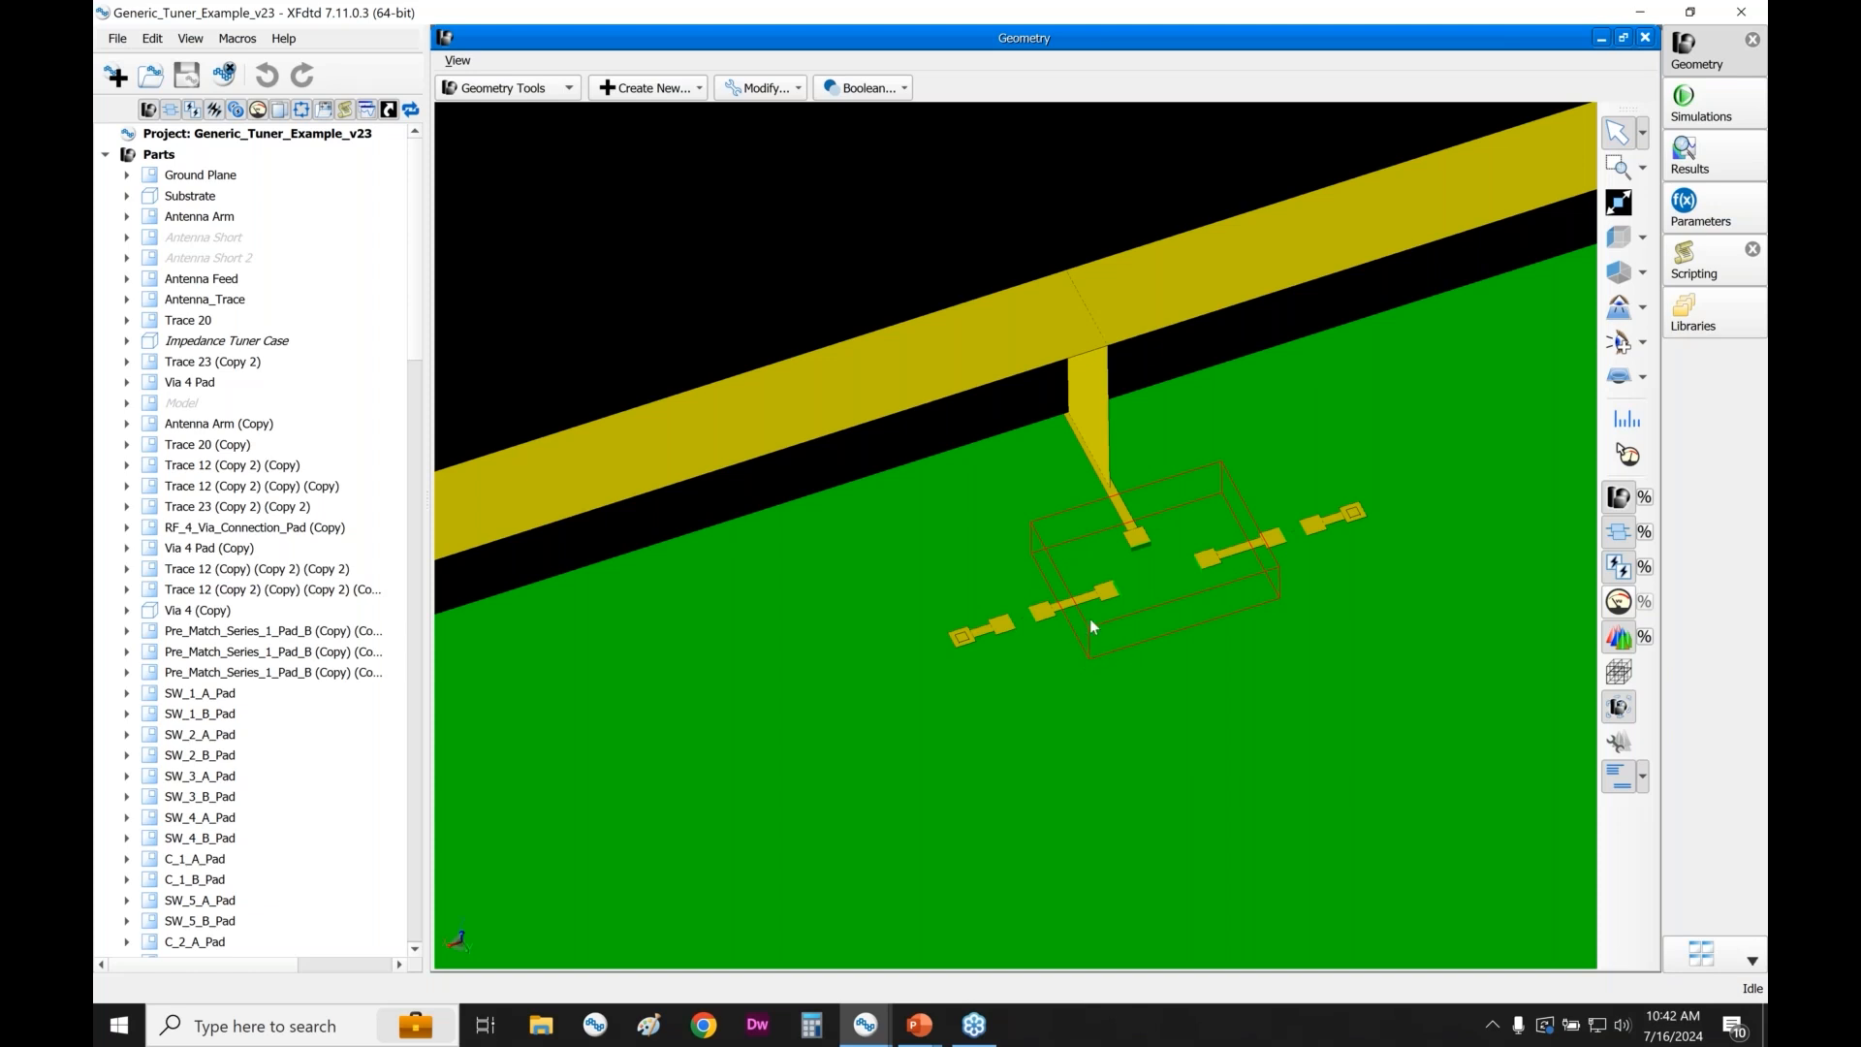
drag(1090, 618, 1120, 613)
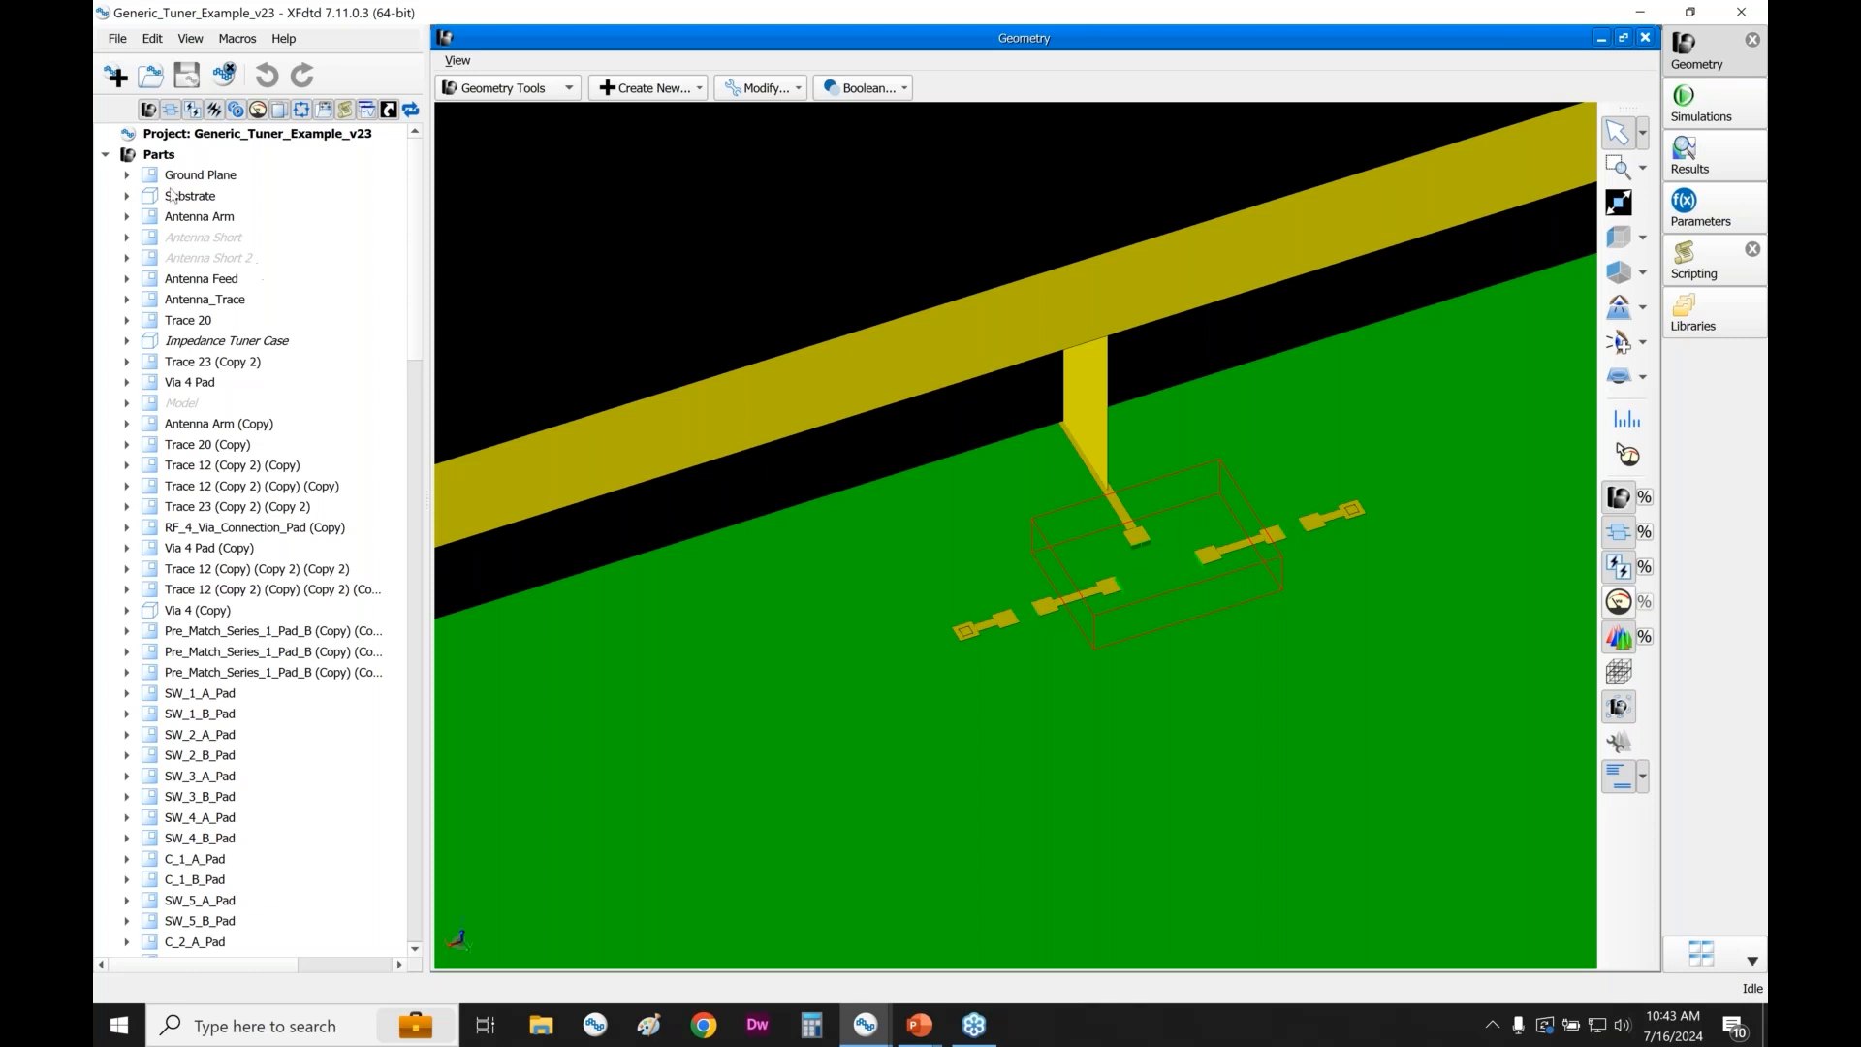
click(104, 154)
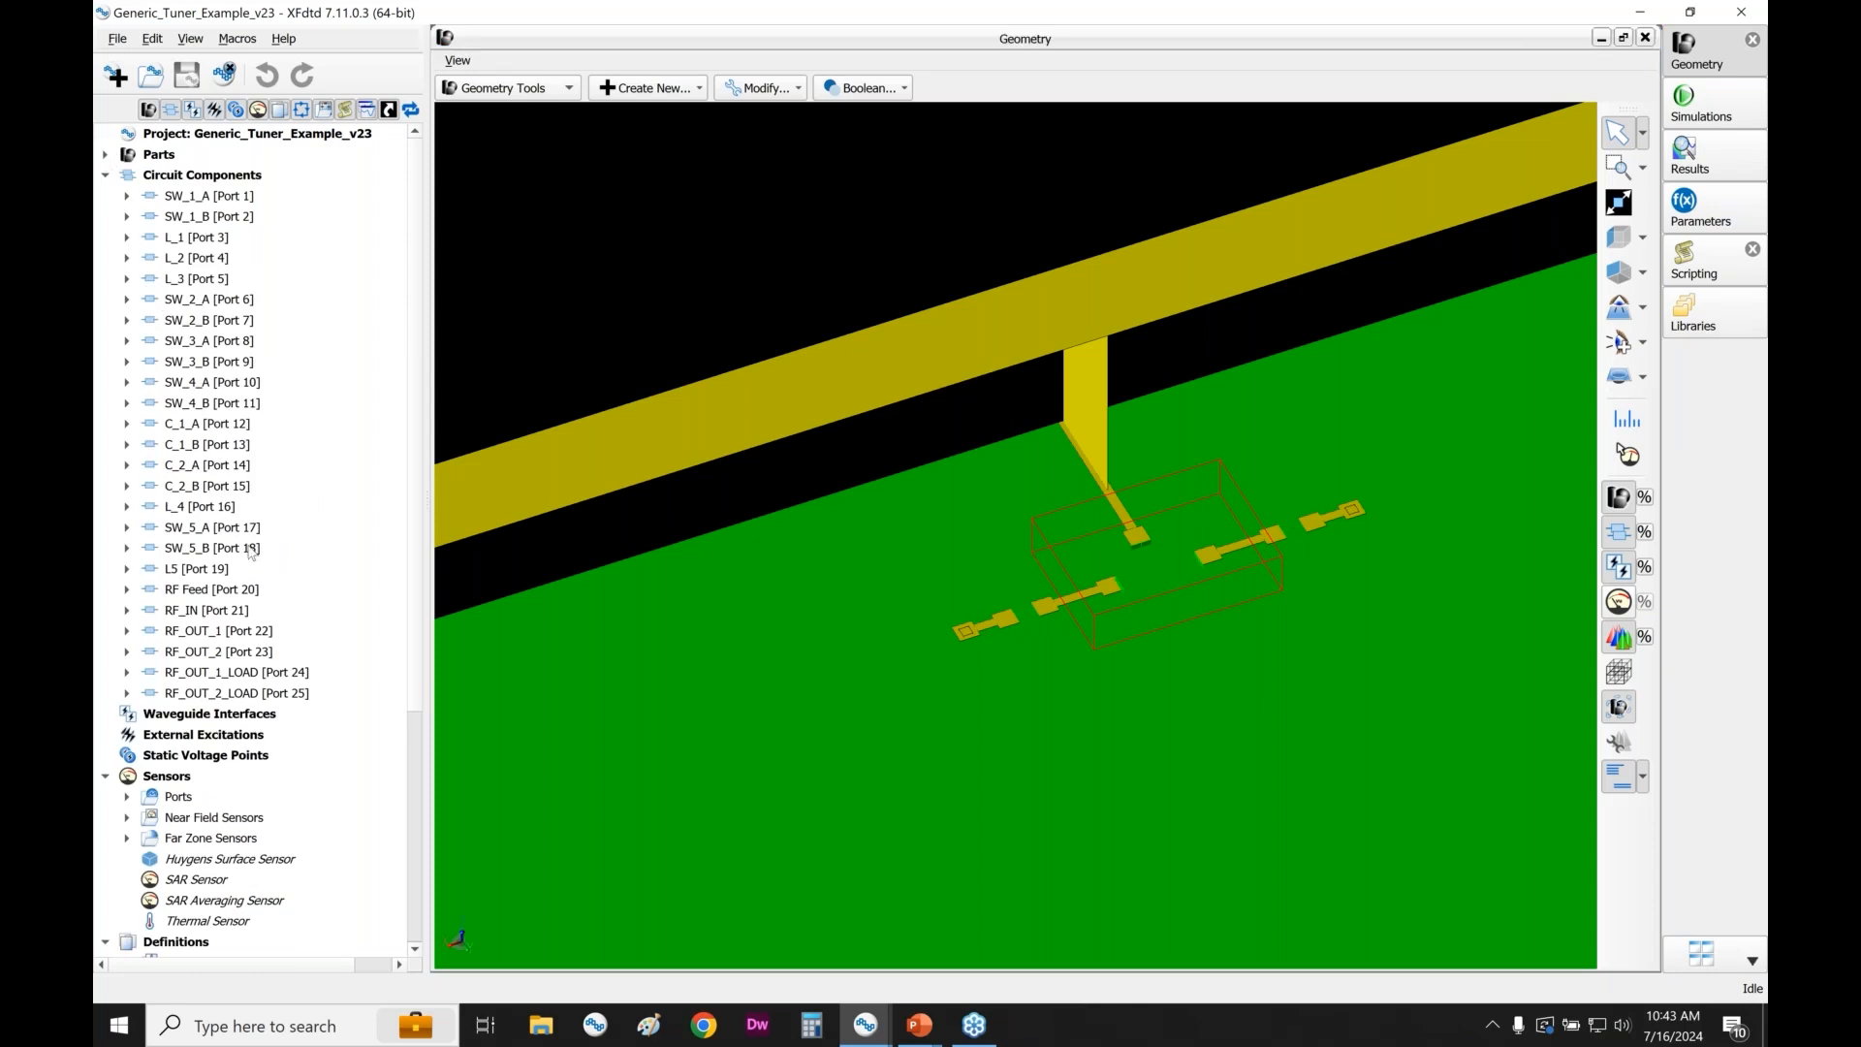
click(240, 679)
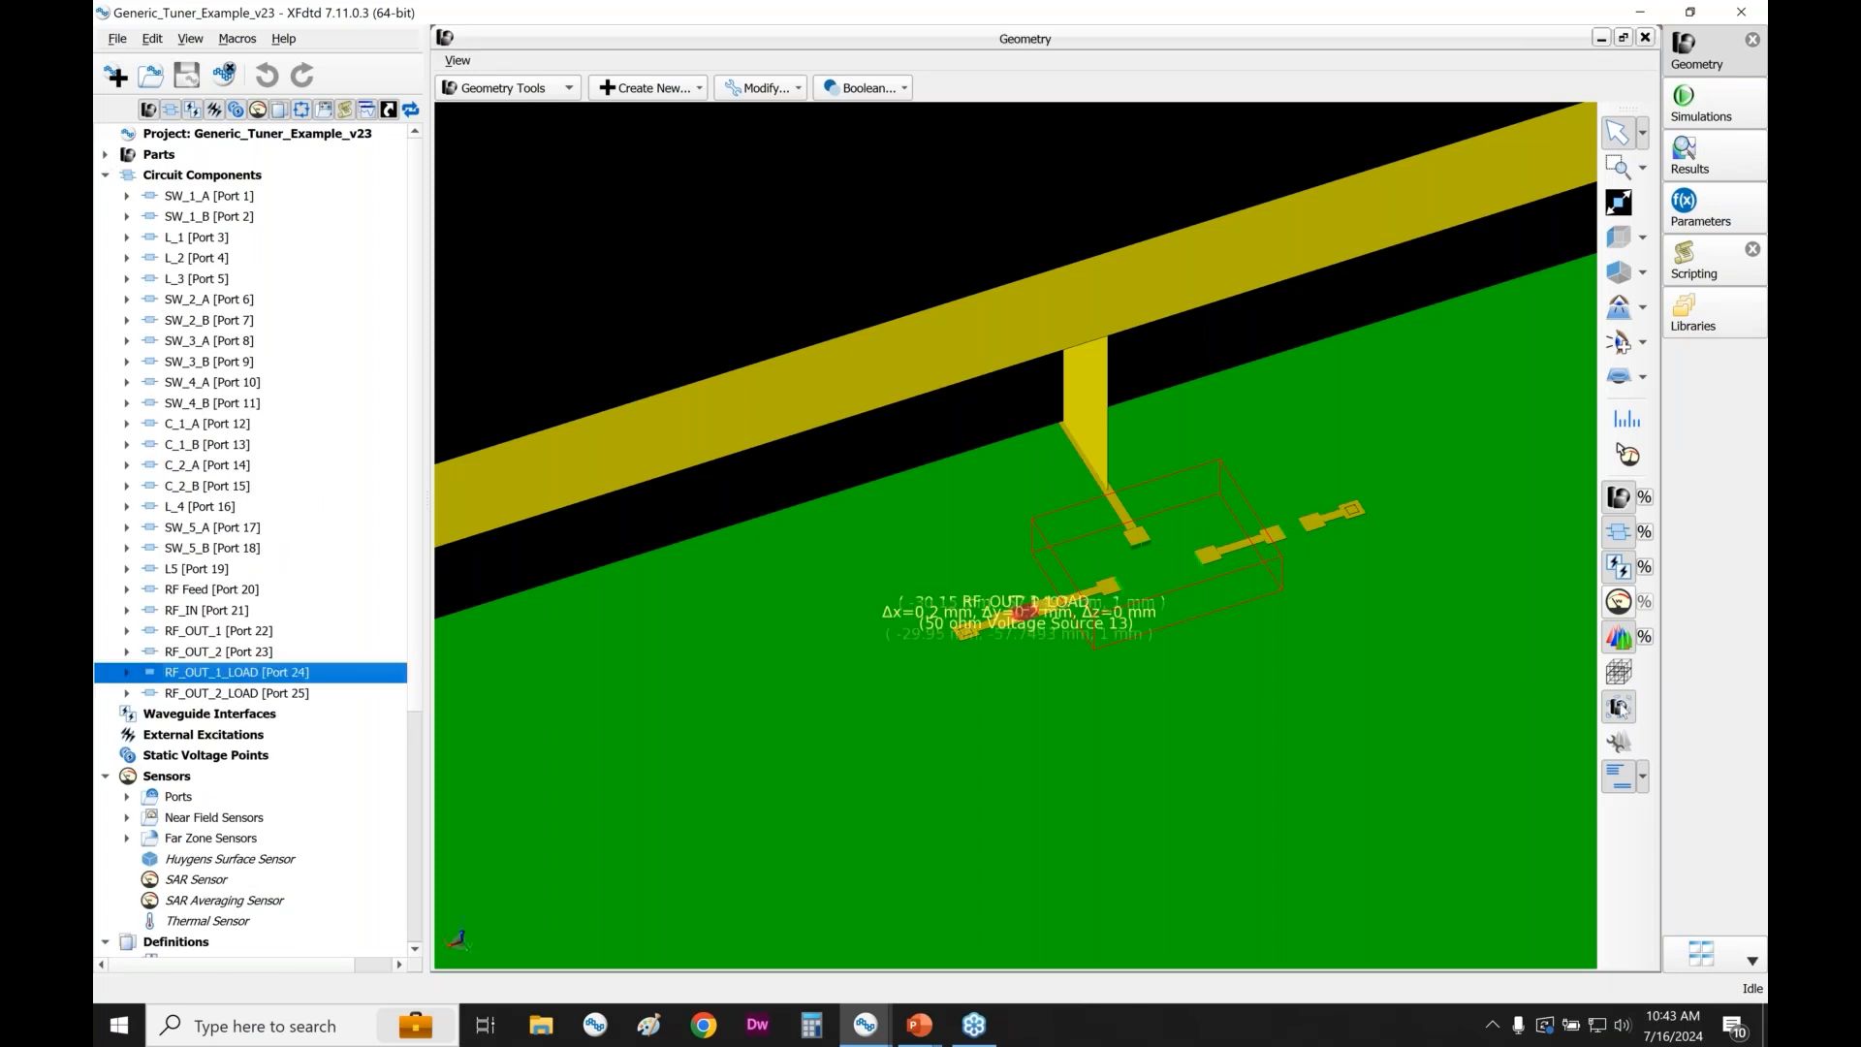
click(1062, 658)
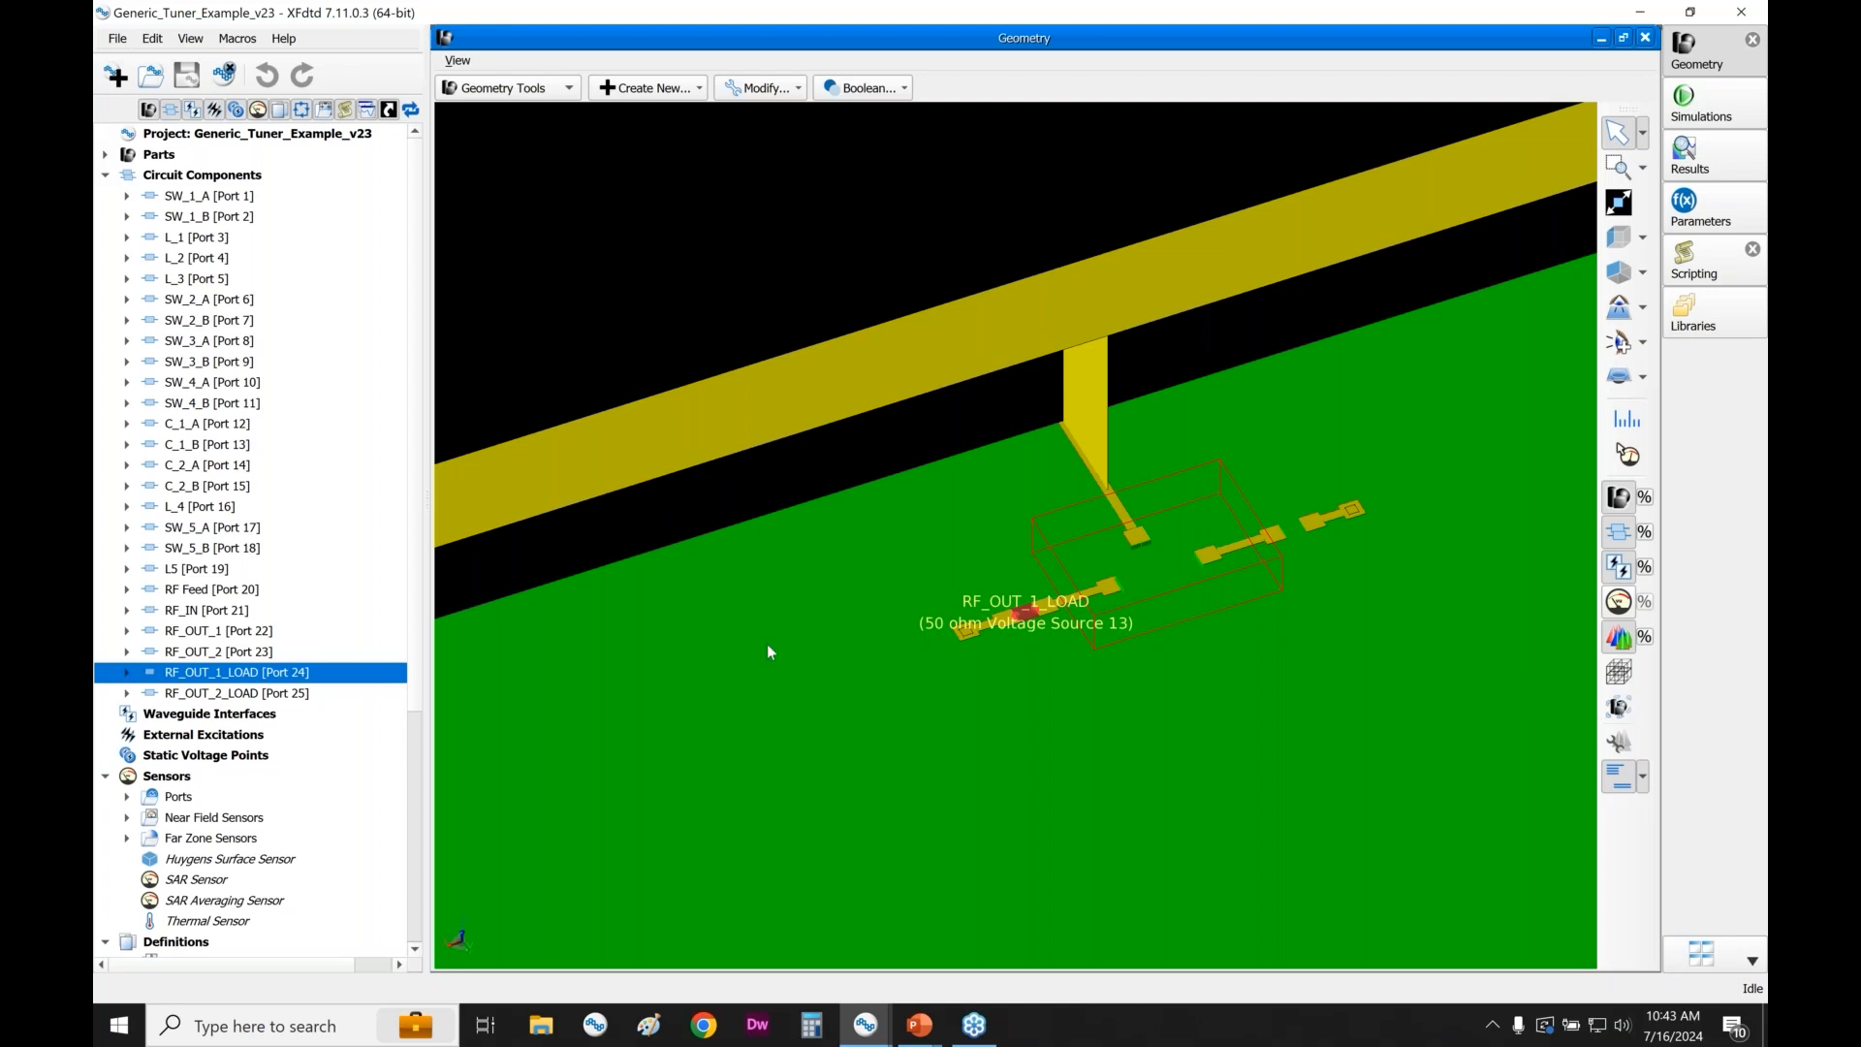
click(281, 694)
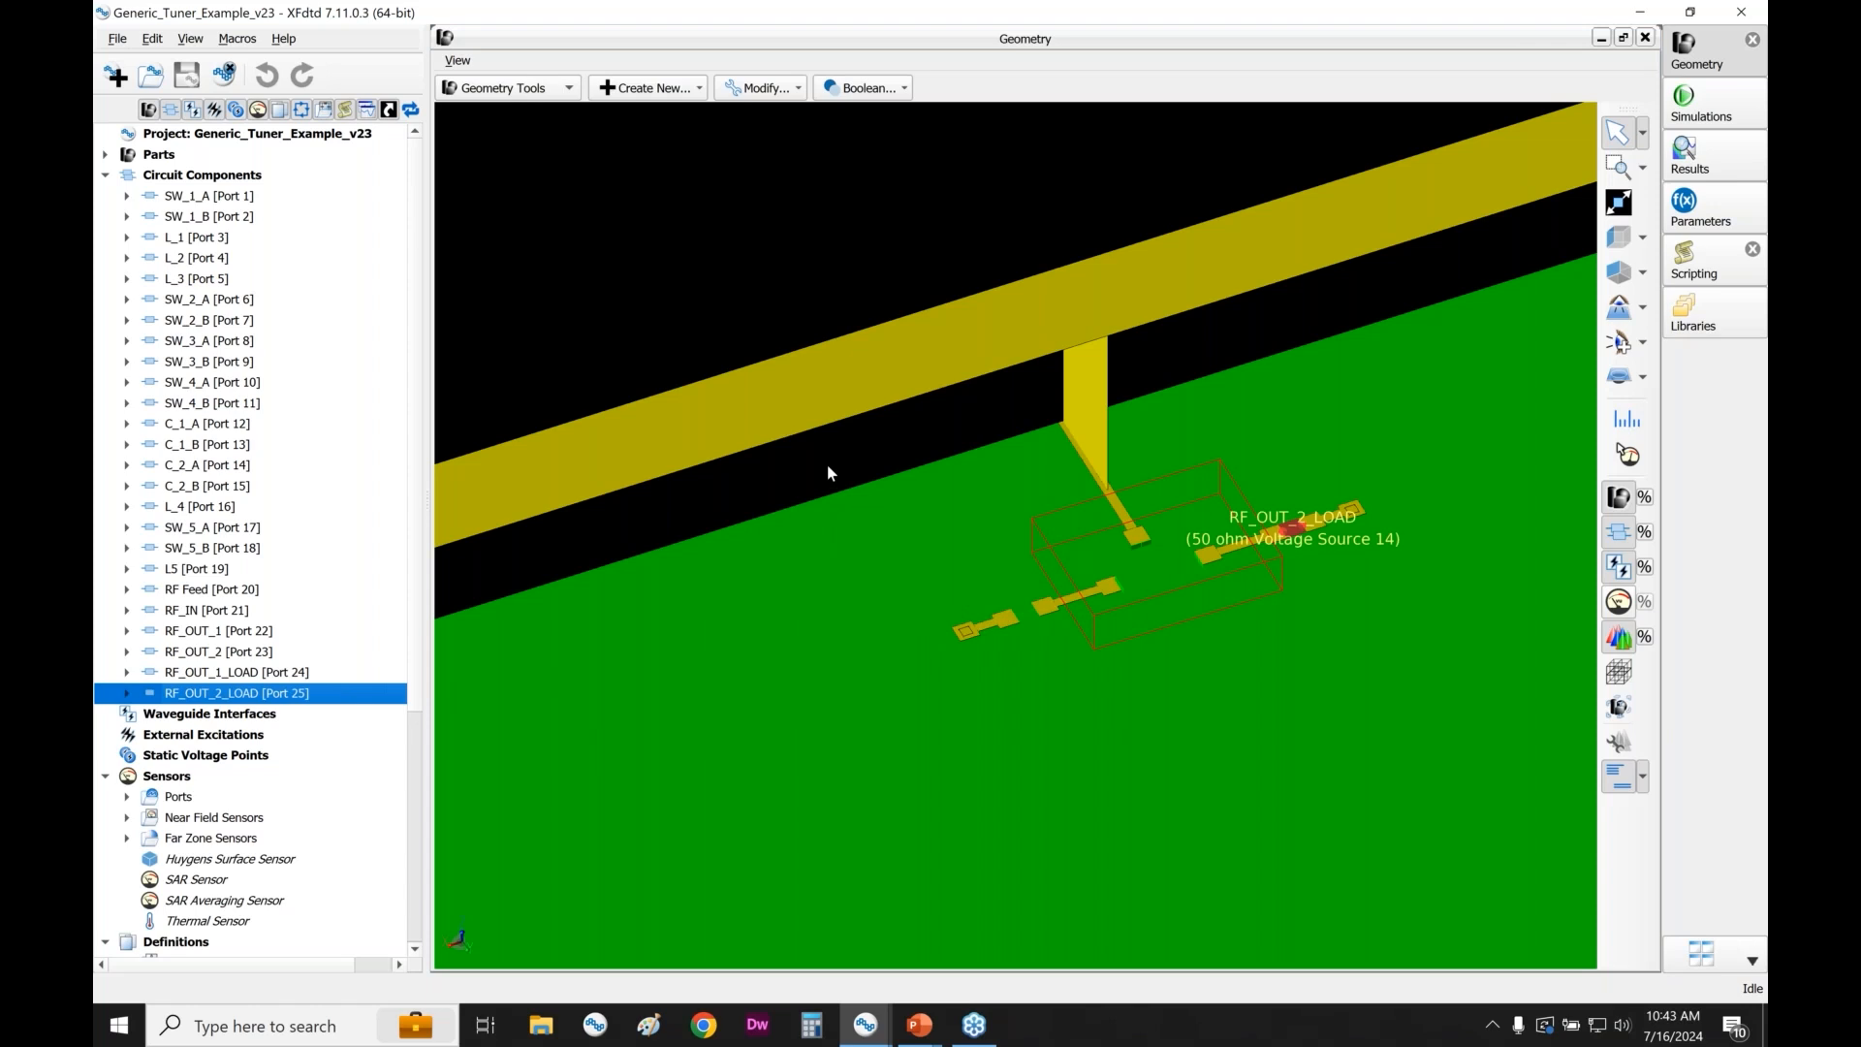
click(1292, 531)
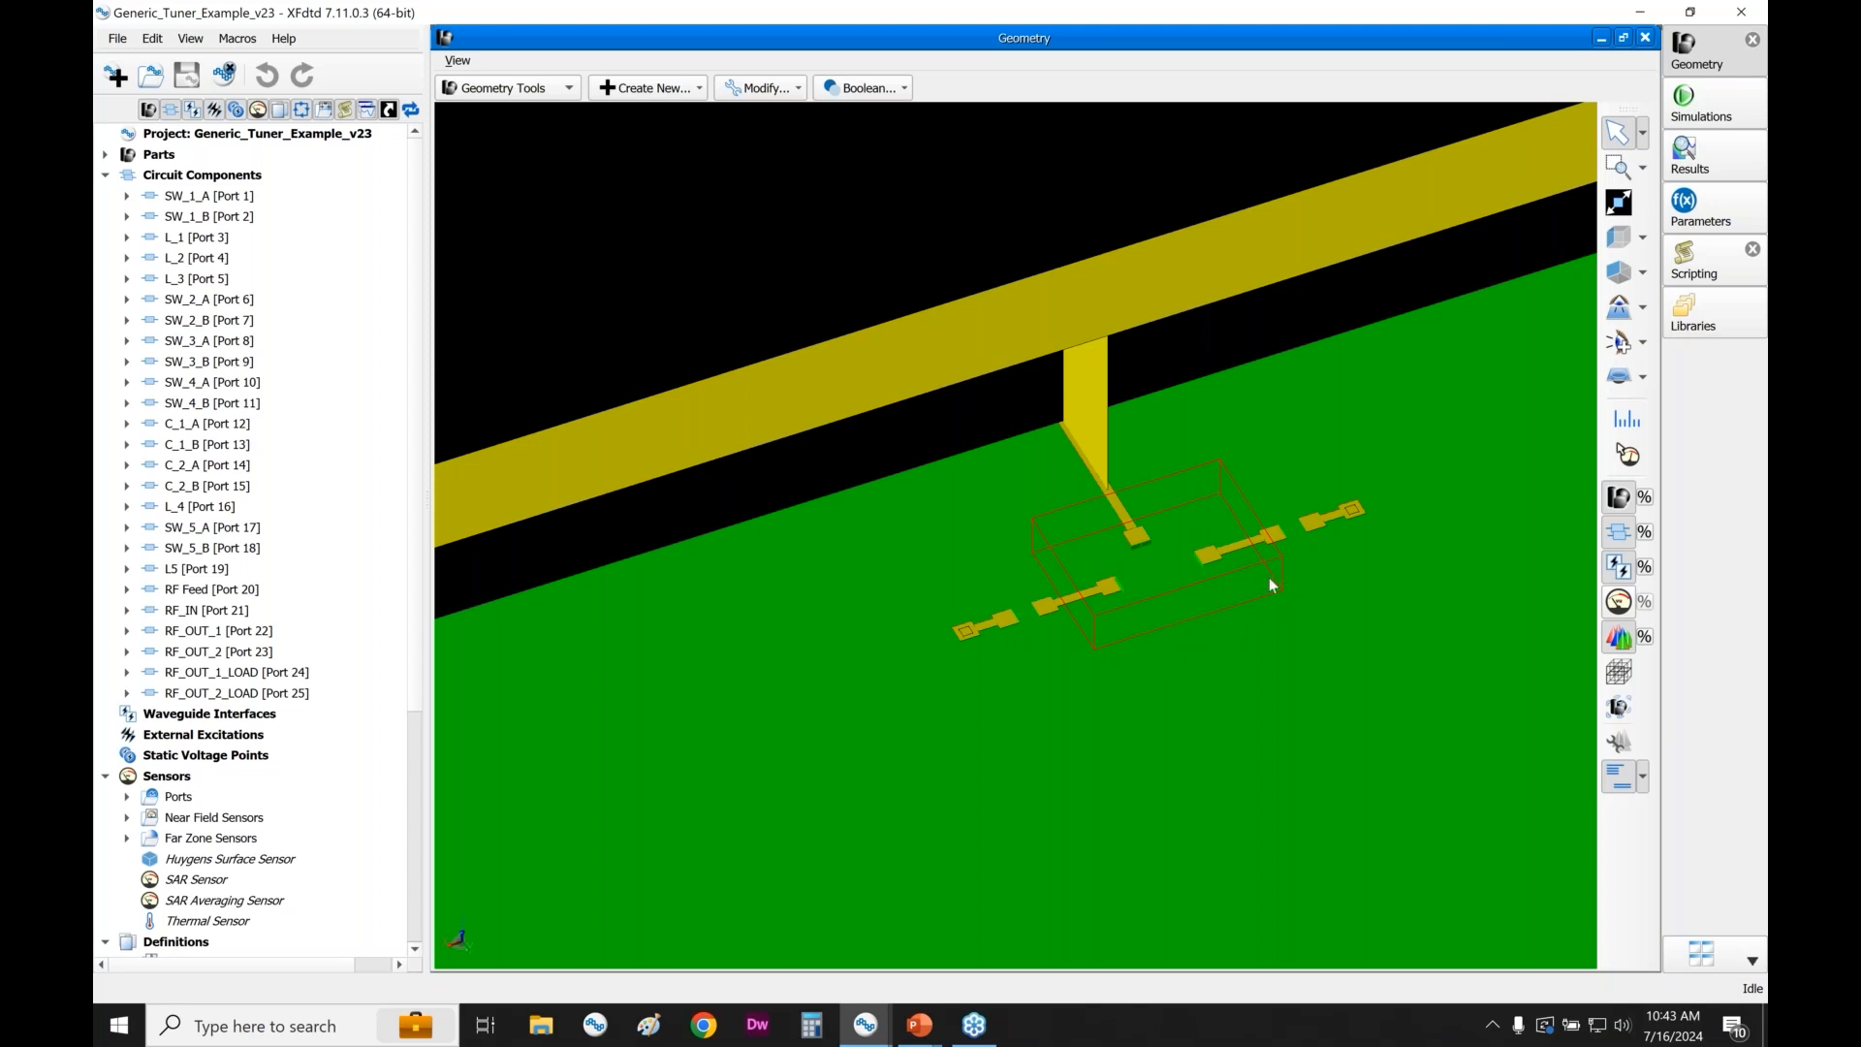
- Examine the larger impedance tuner layout beside the other leg of the antenna arm
scroll(1347, 538, down, 8)
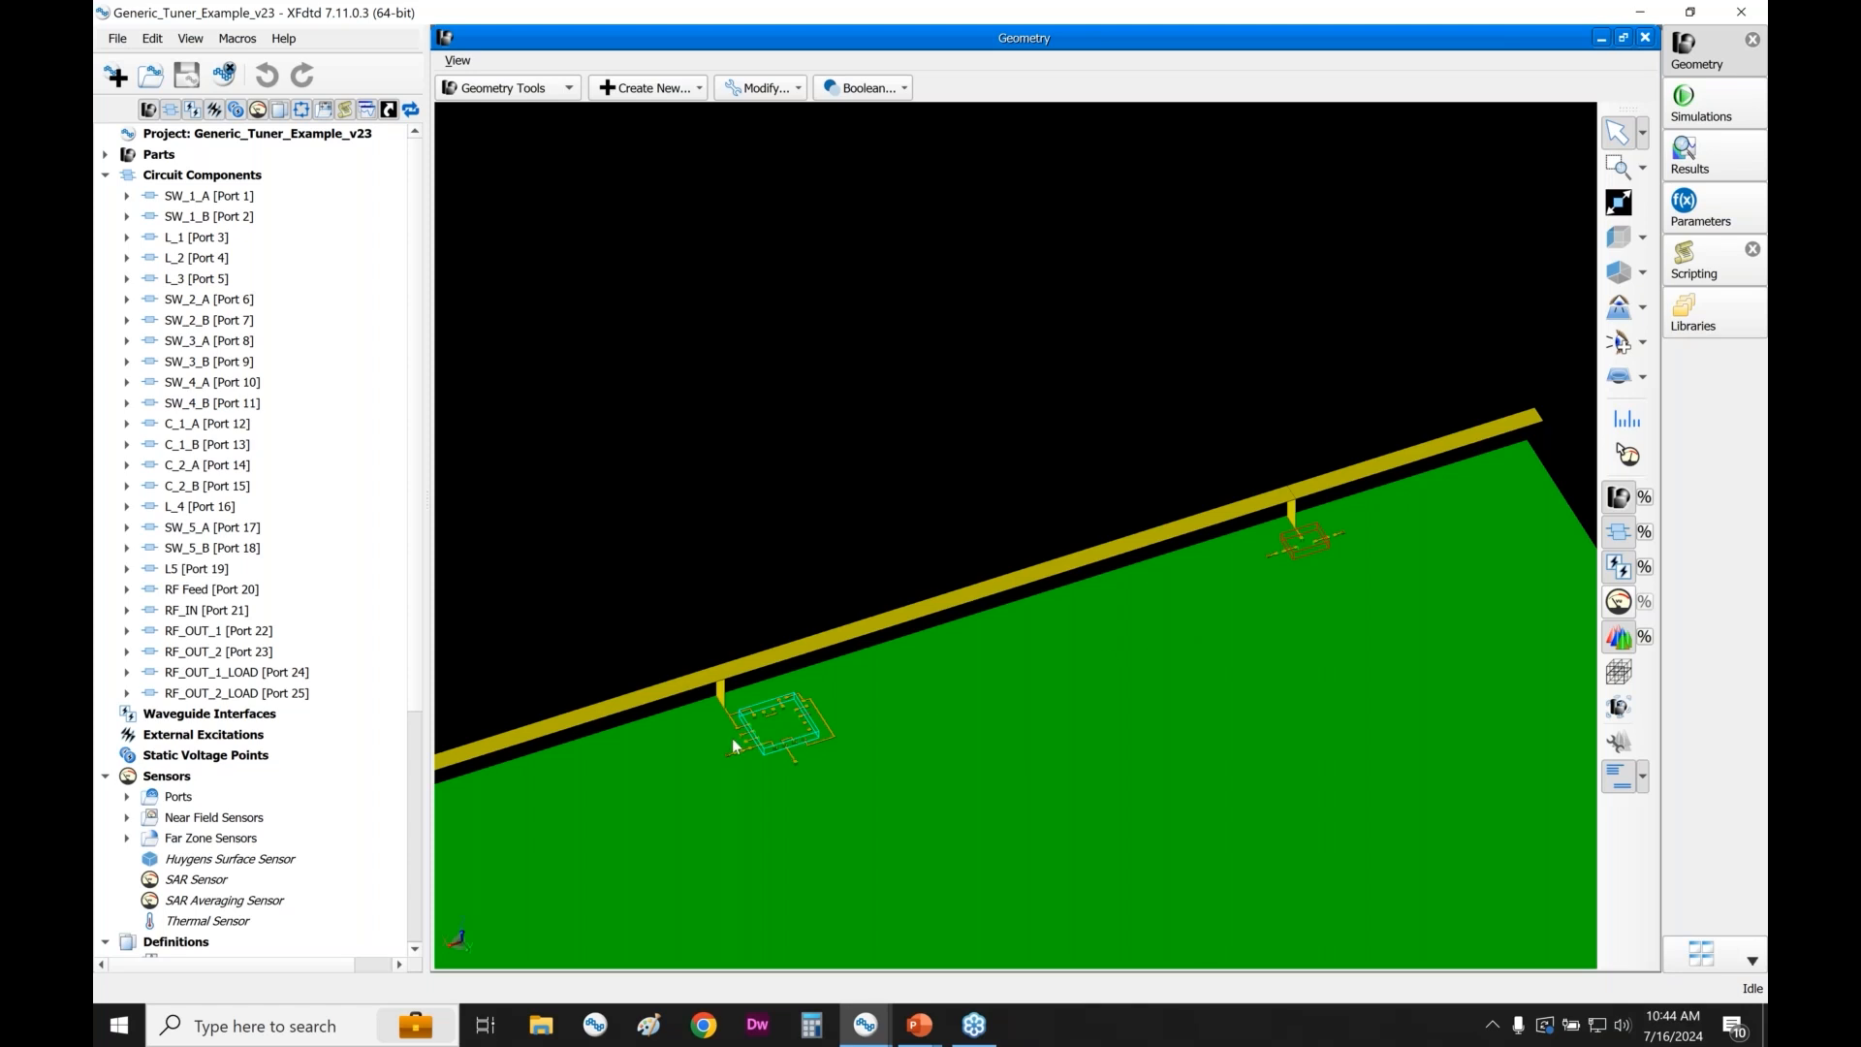
scroll(742, 774, up, 4)
scroll(743, 778, up, 2)
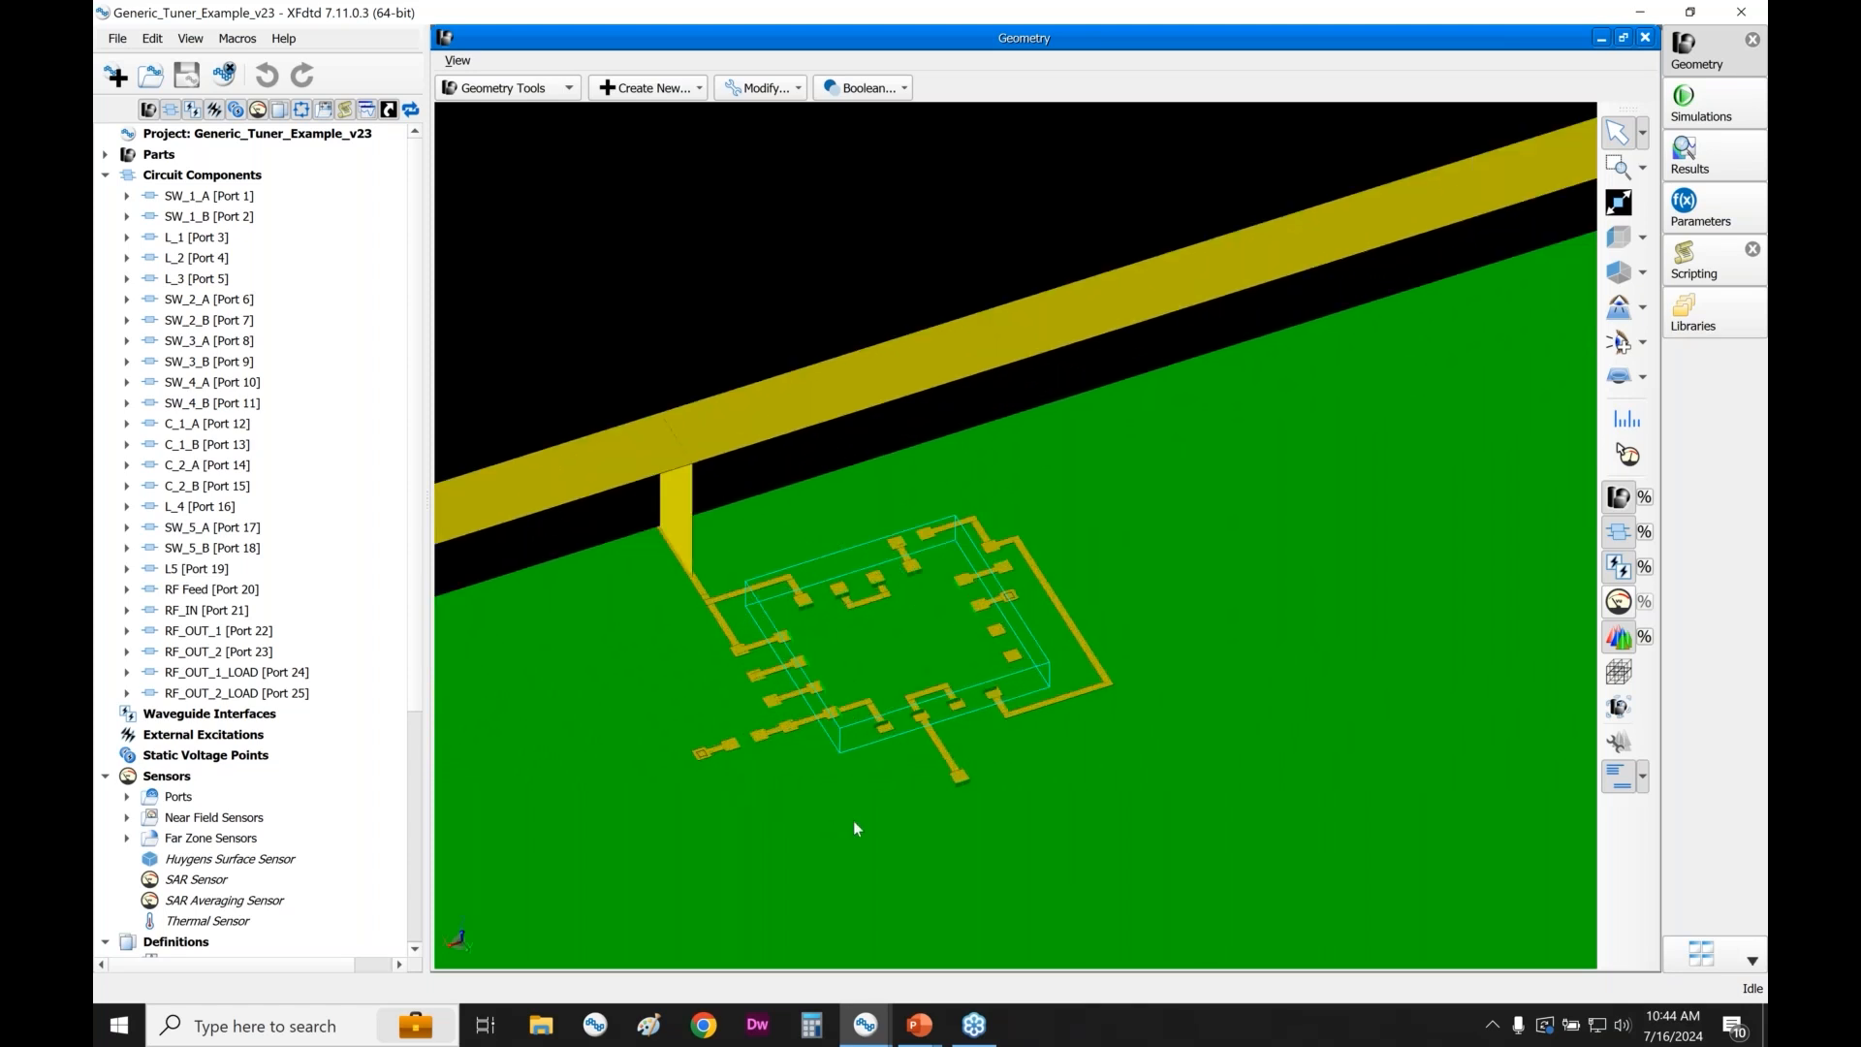
- Locate the inductor components L_1, L_2, L_3, L_4 and L5 on the impedance tuner layout, and clear the selection
scroll(843, 828, up, 2)
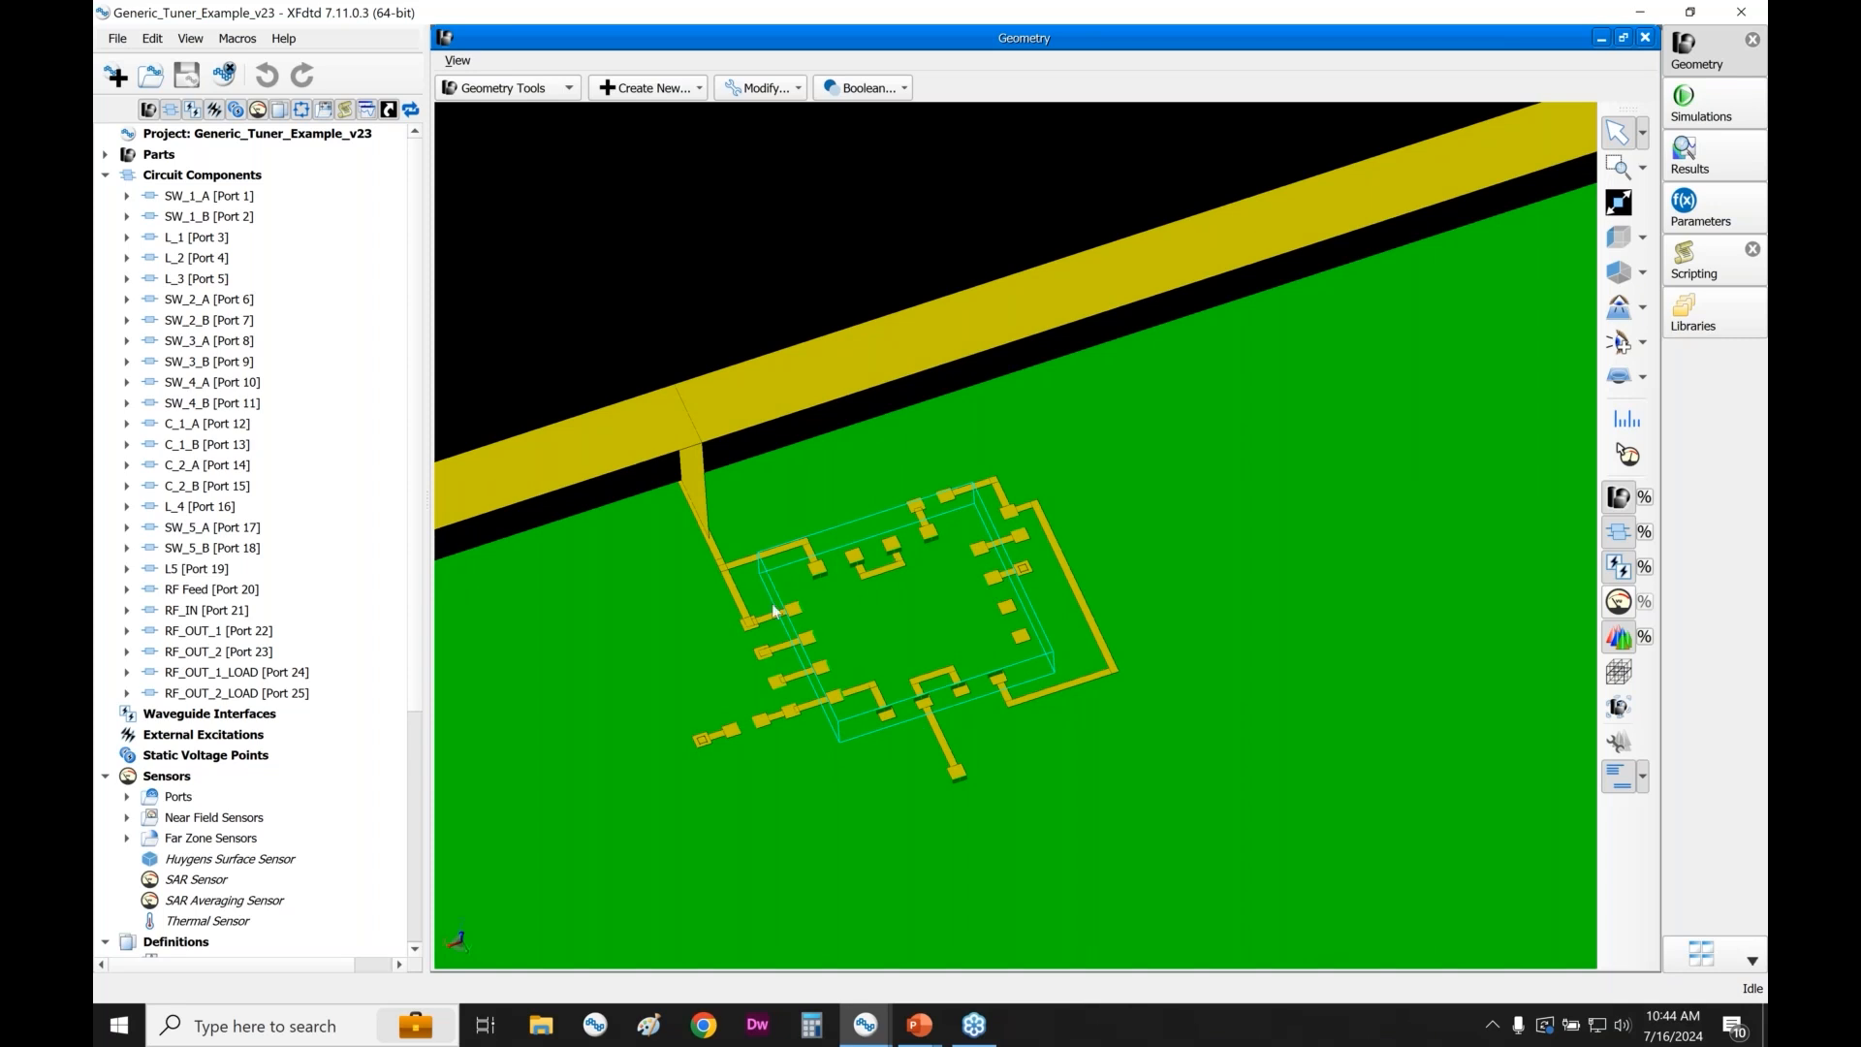
drag(833, 679, 974, 695)
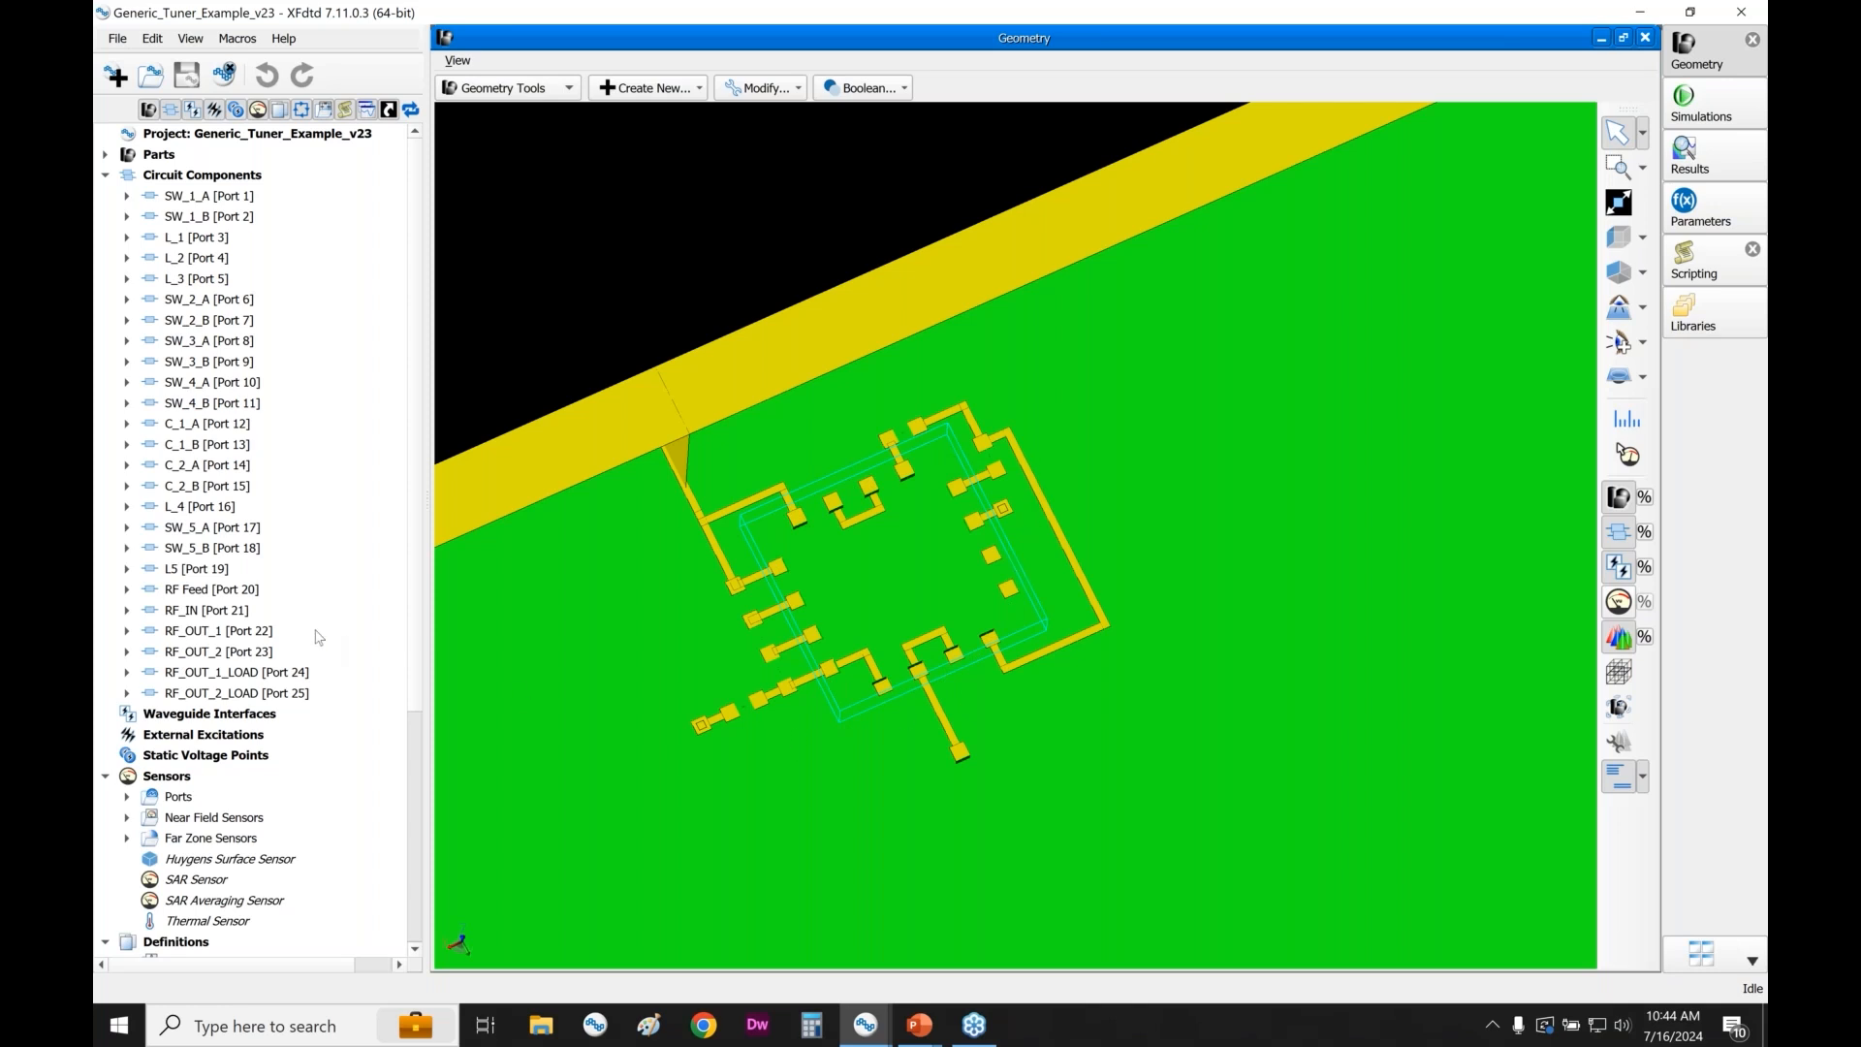
click(205, 238)
shift+click(209, 278)
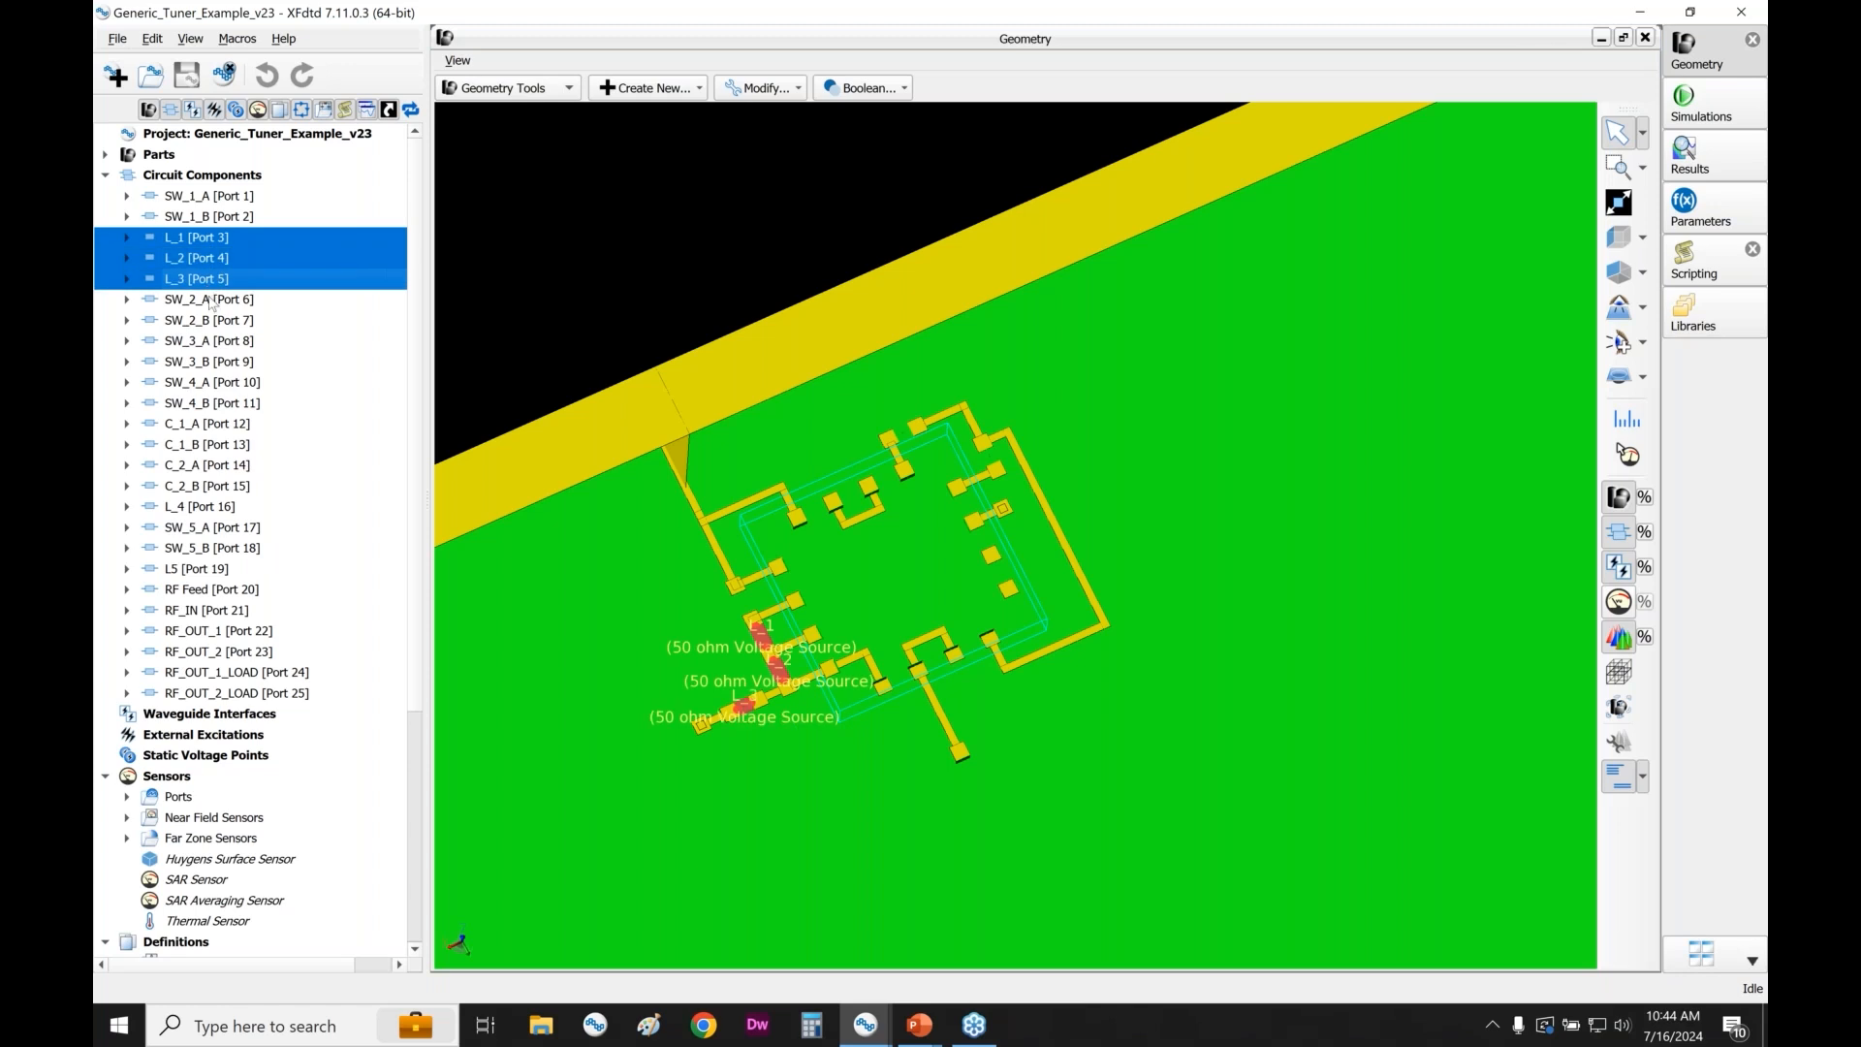
ctrl+click(206, 508)
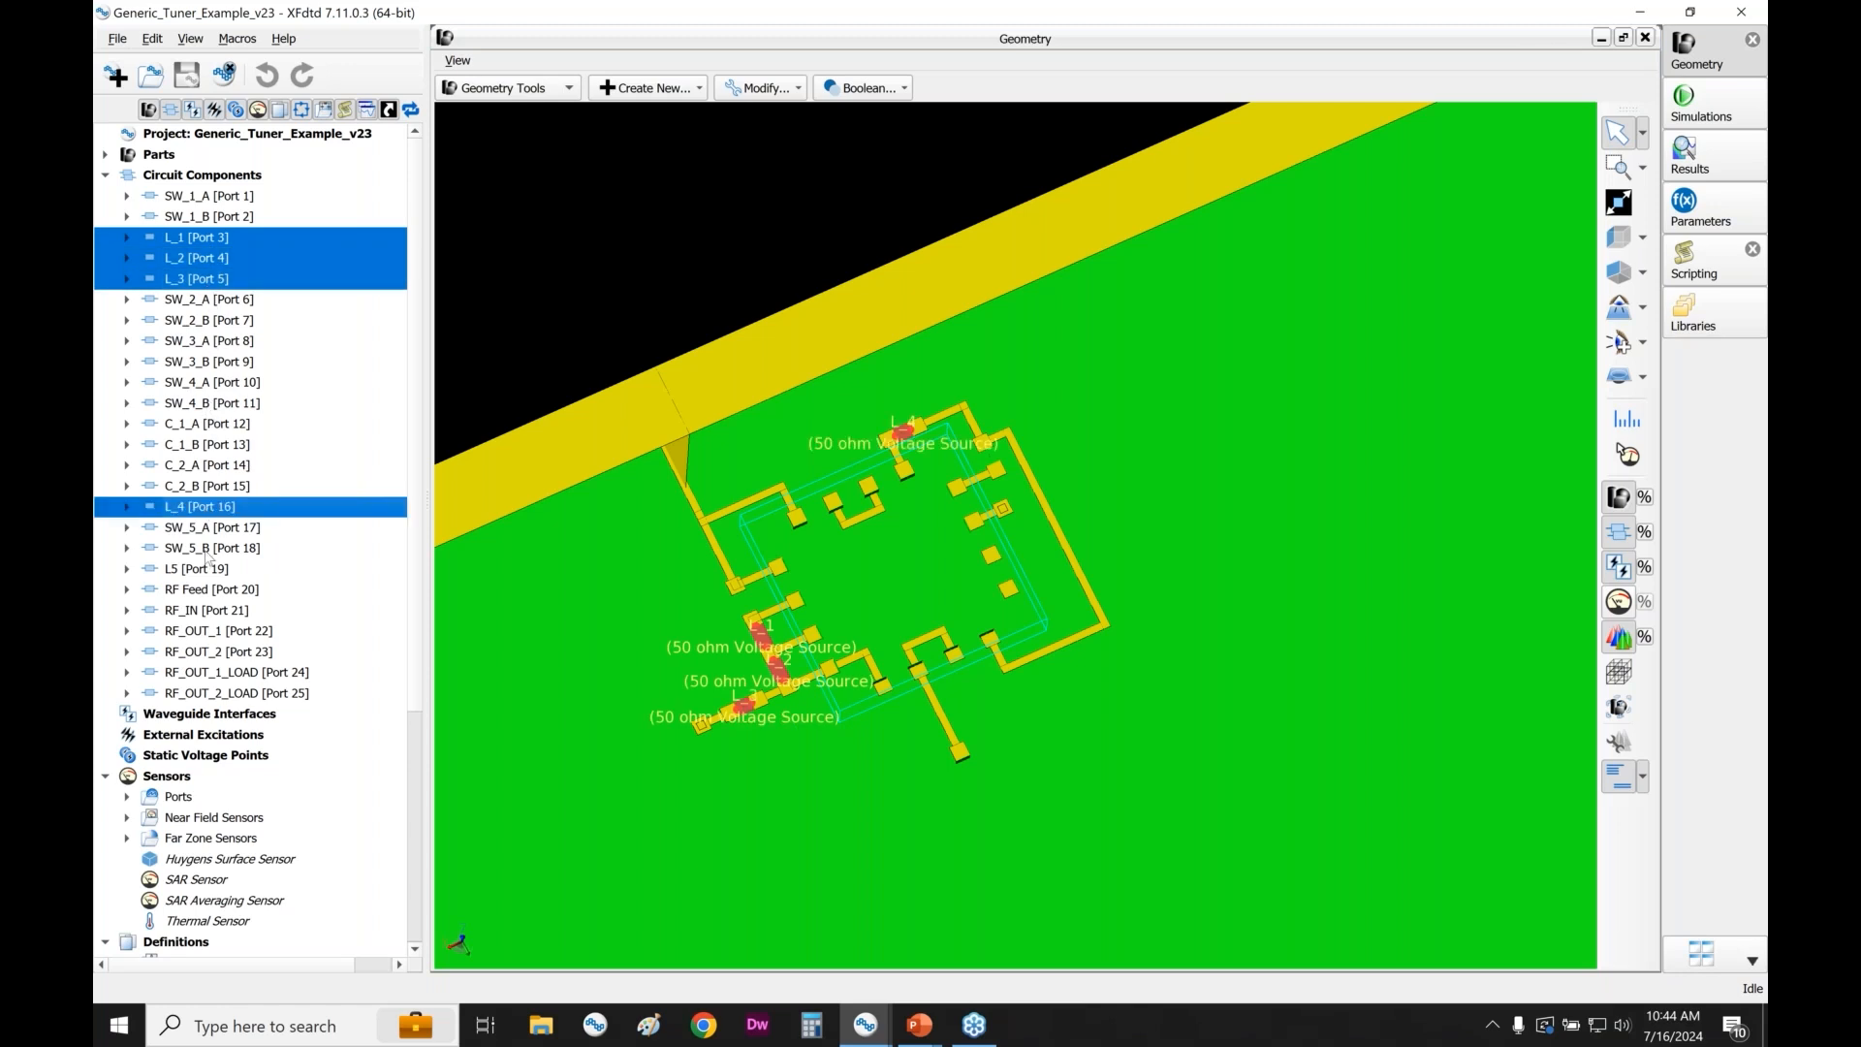
ctrl+click(208, 569)
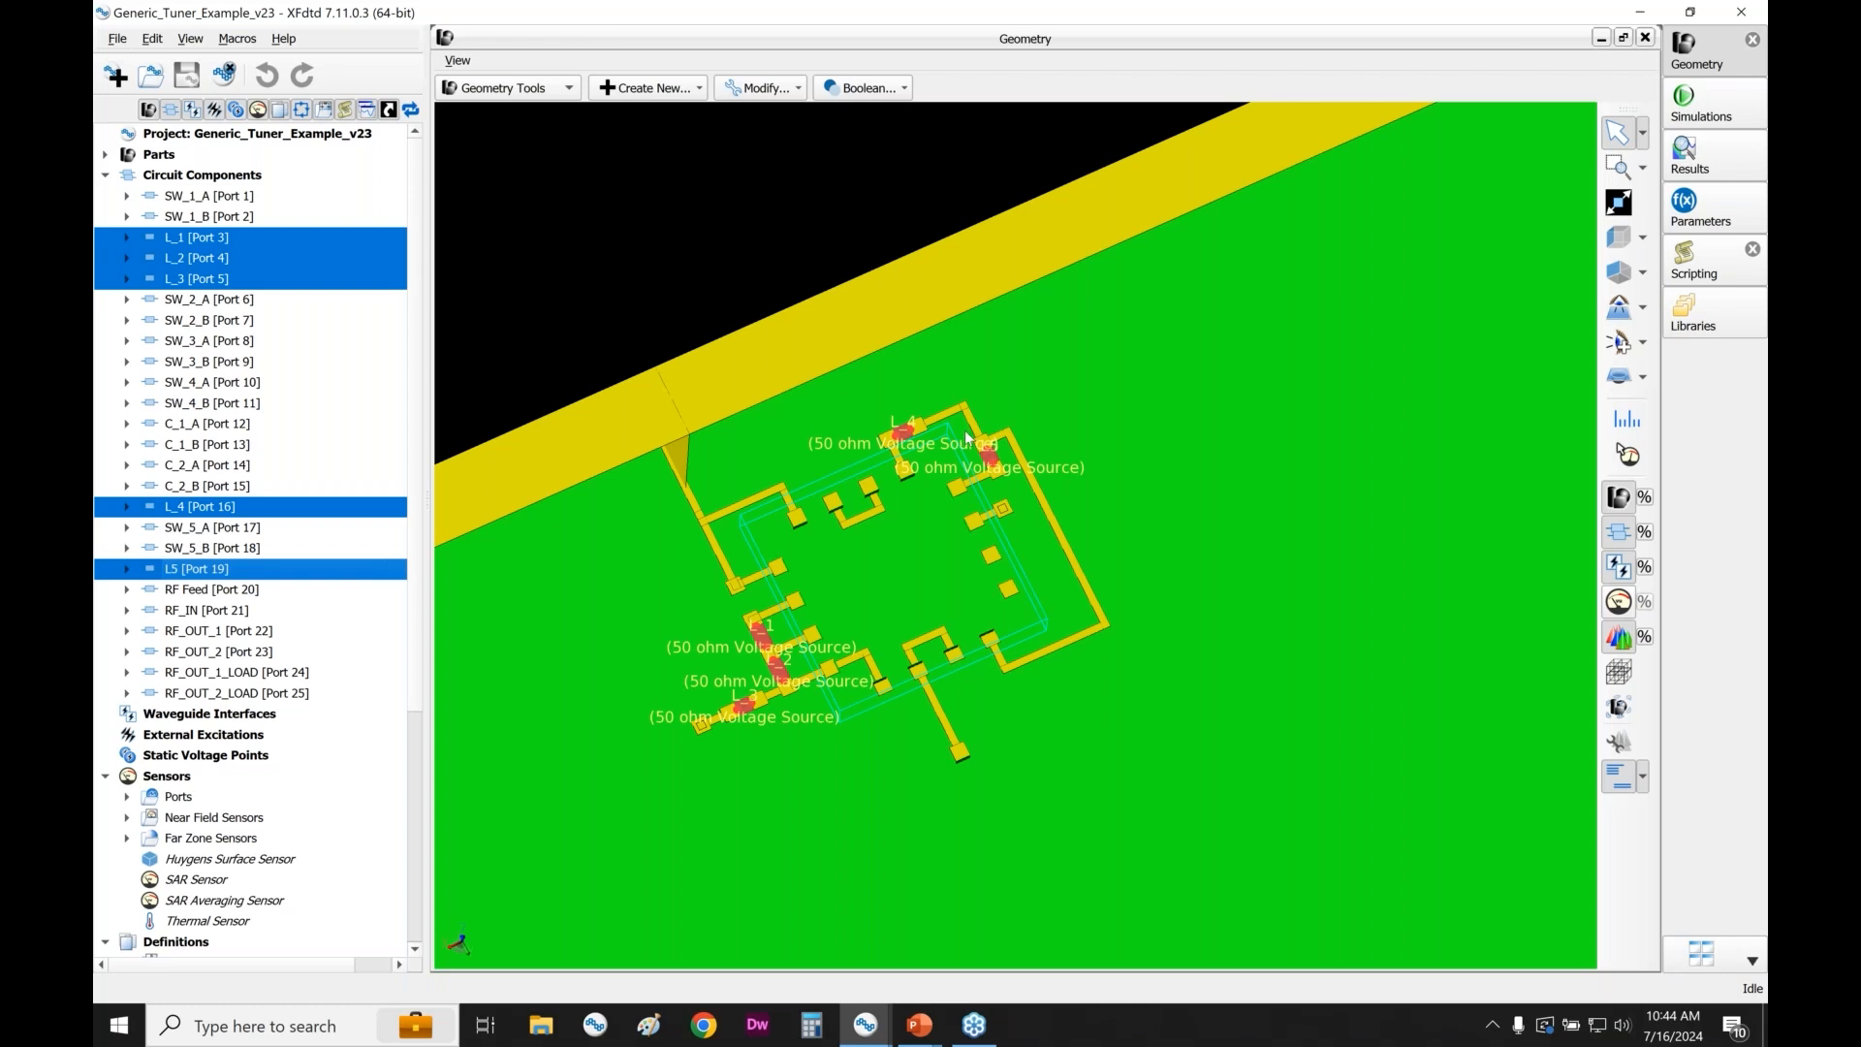
click(733, 291)
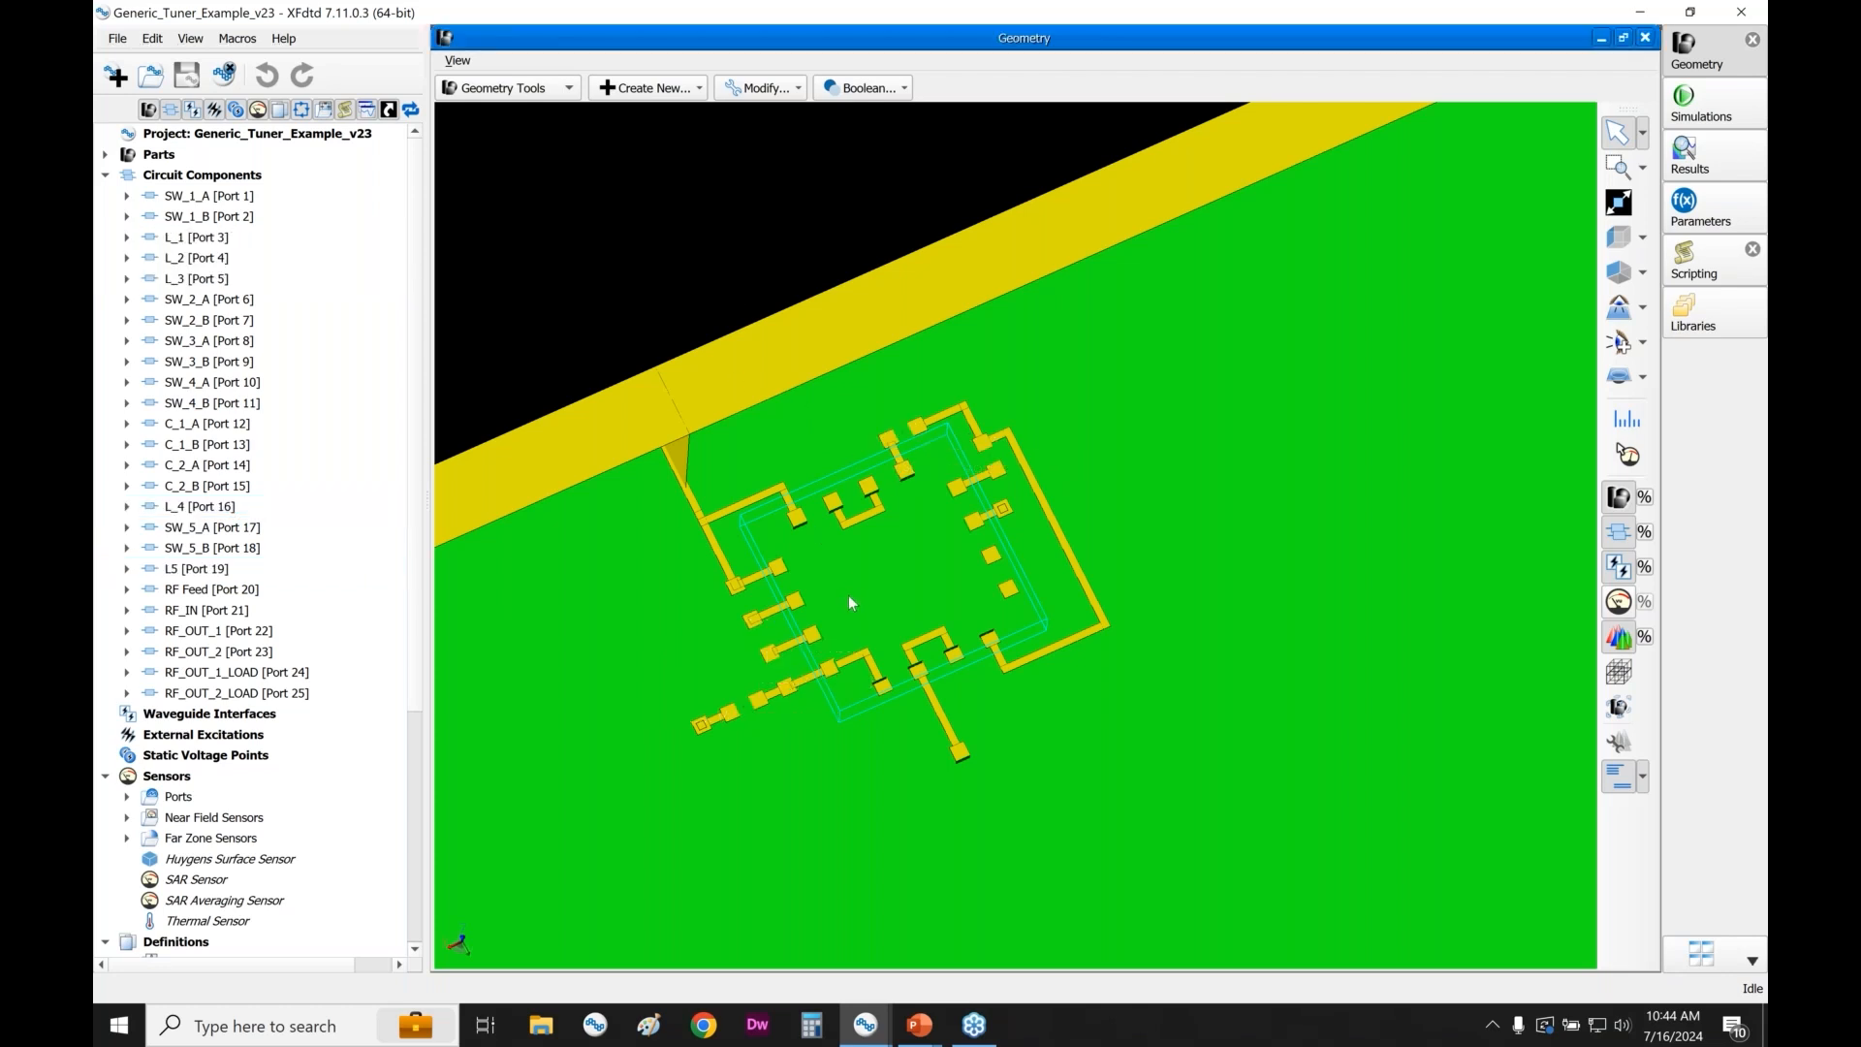
drag(848, 596, 916, 576)
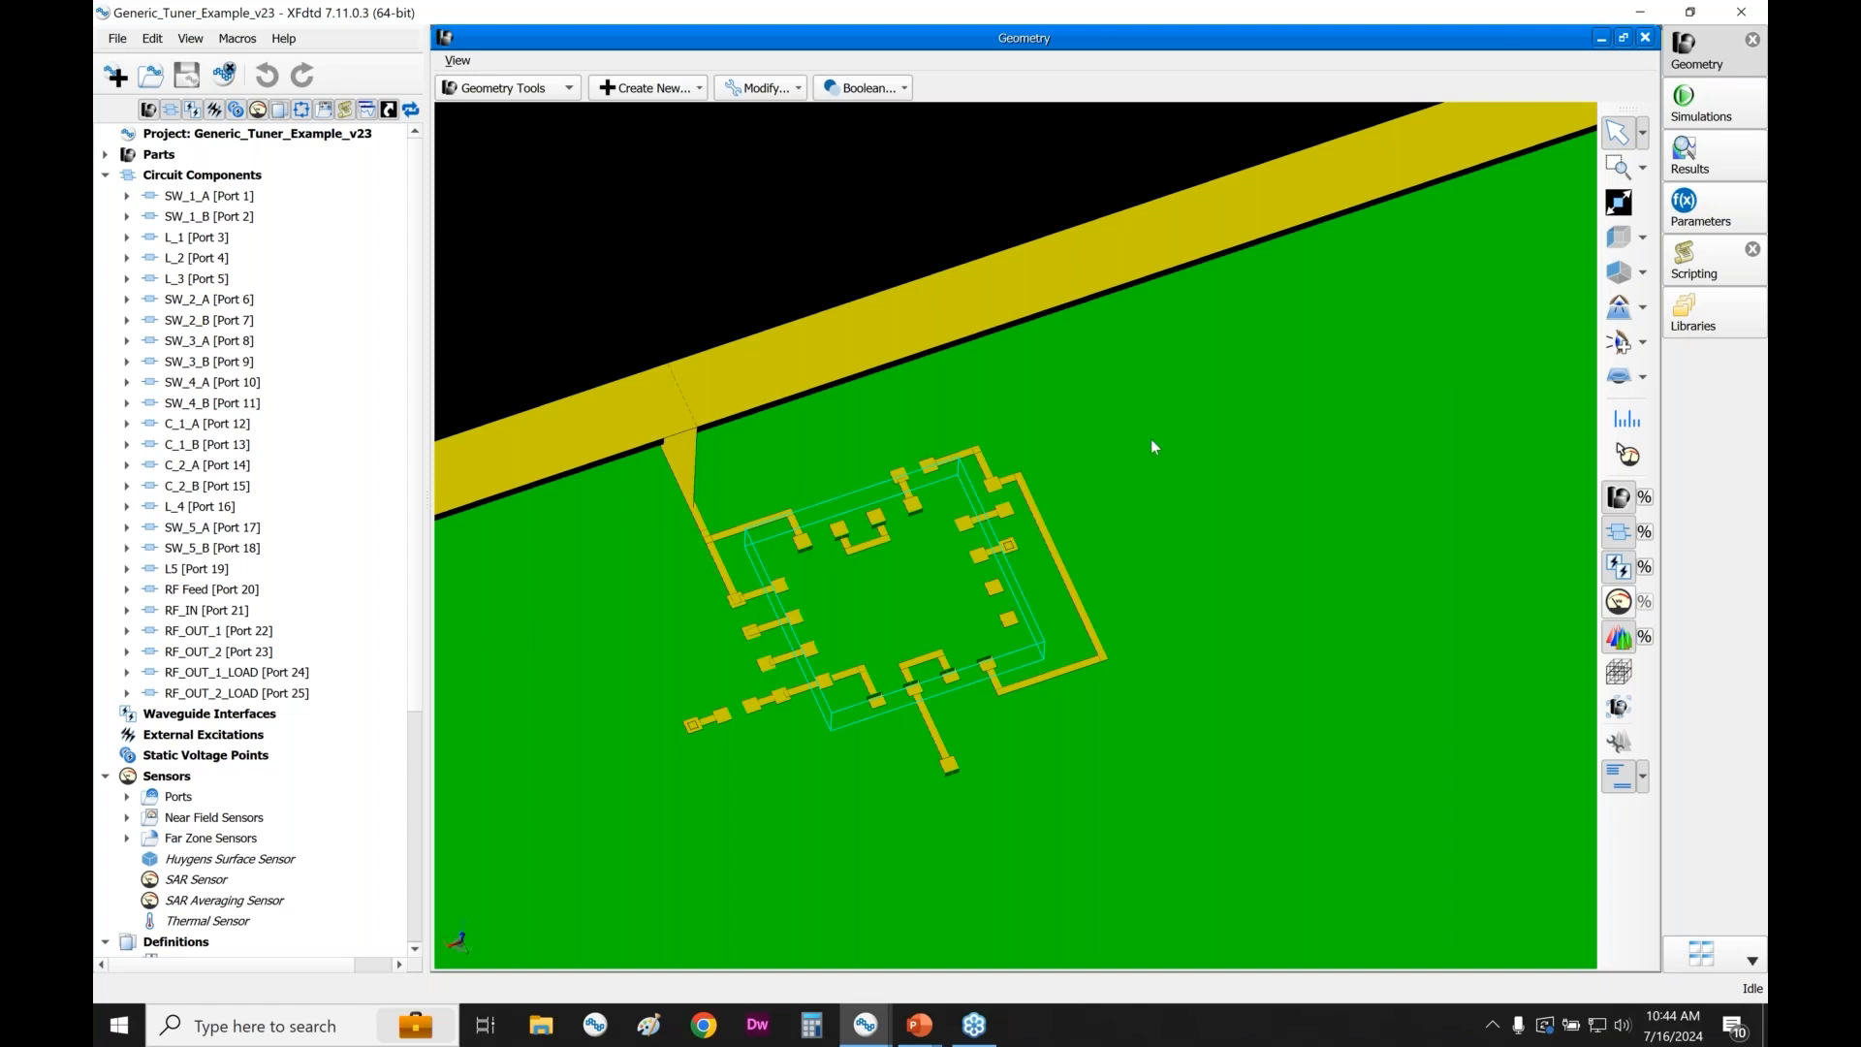
- Open the project's simulations and view the simulation types available for creation
click(1687, 110)
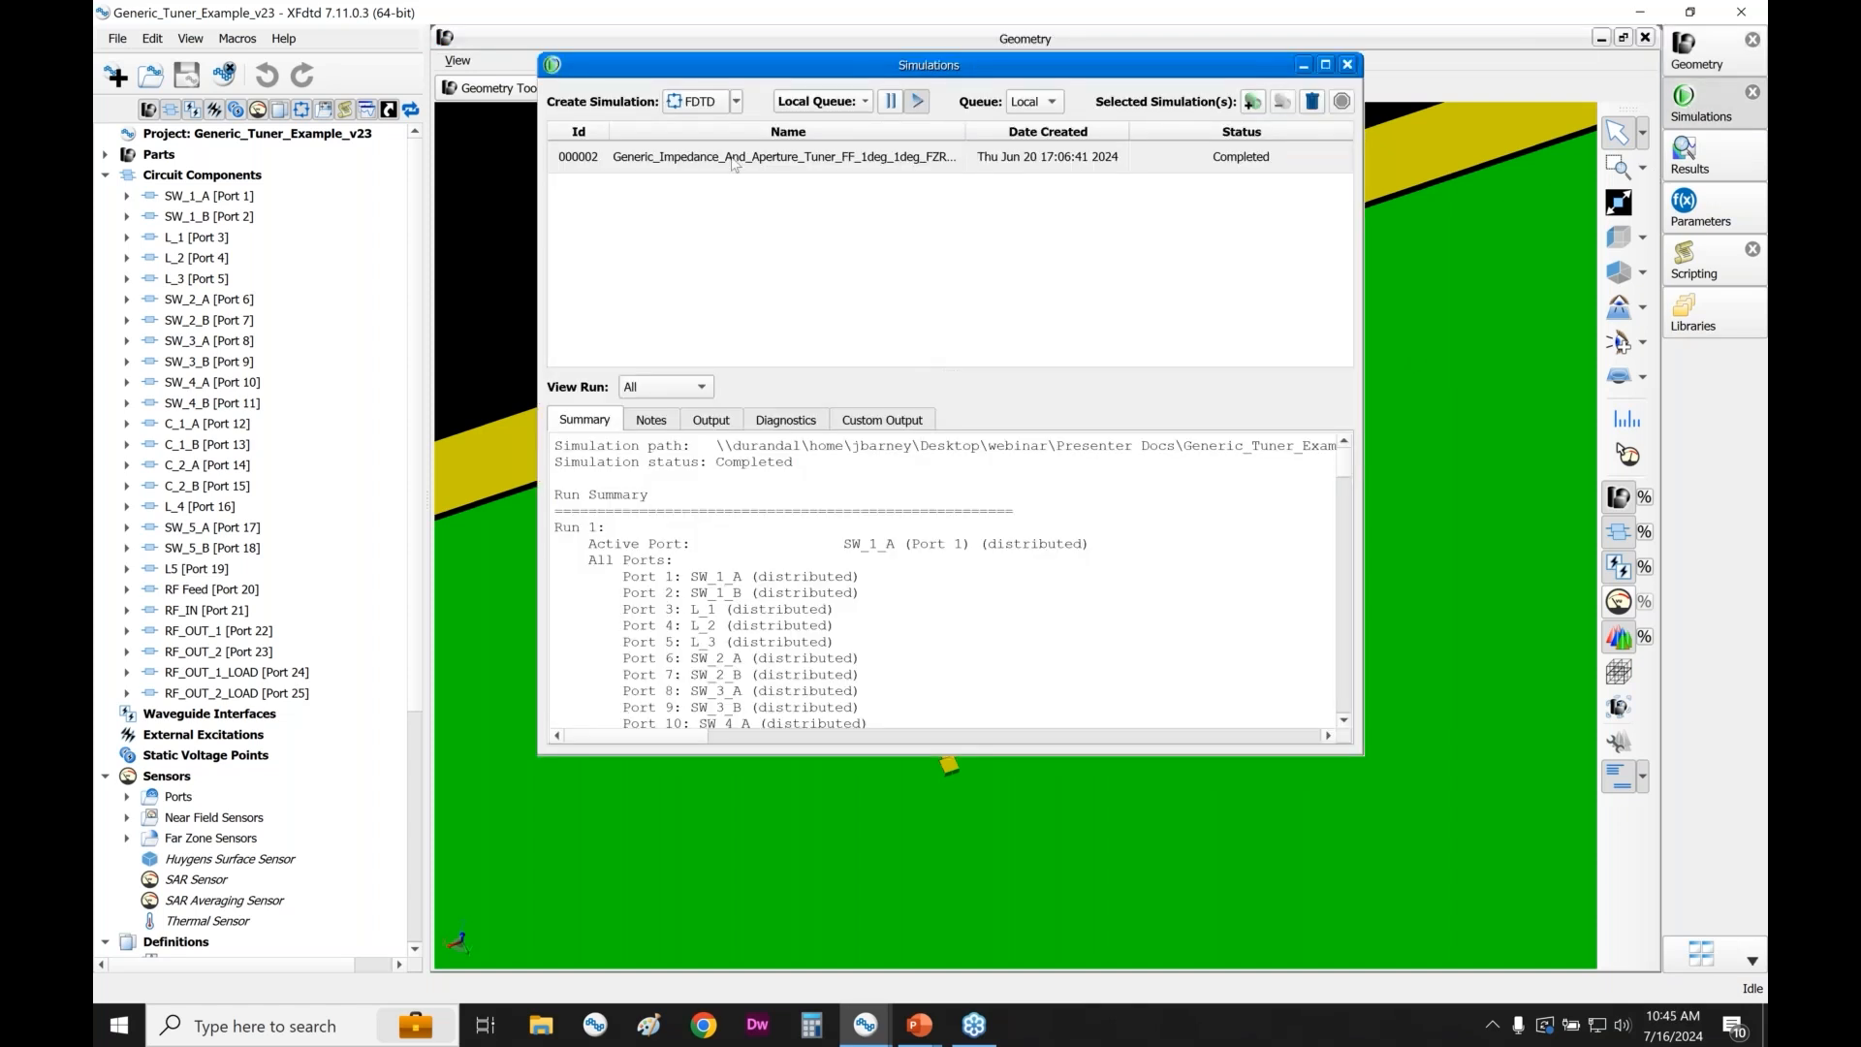
click(737, 102)
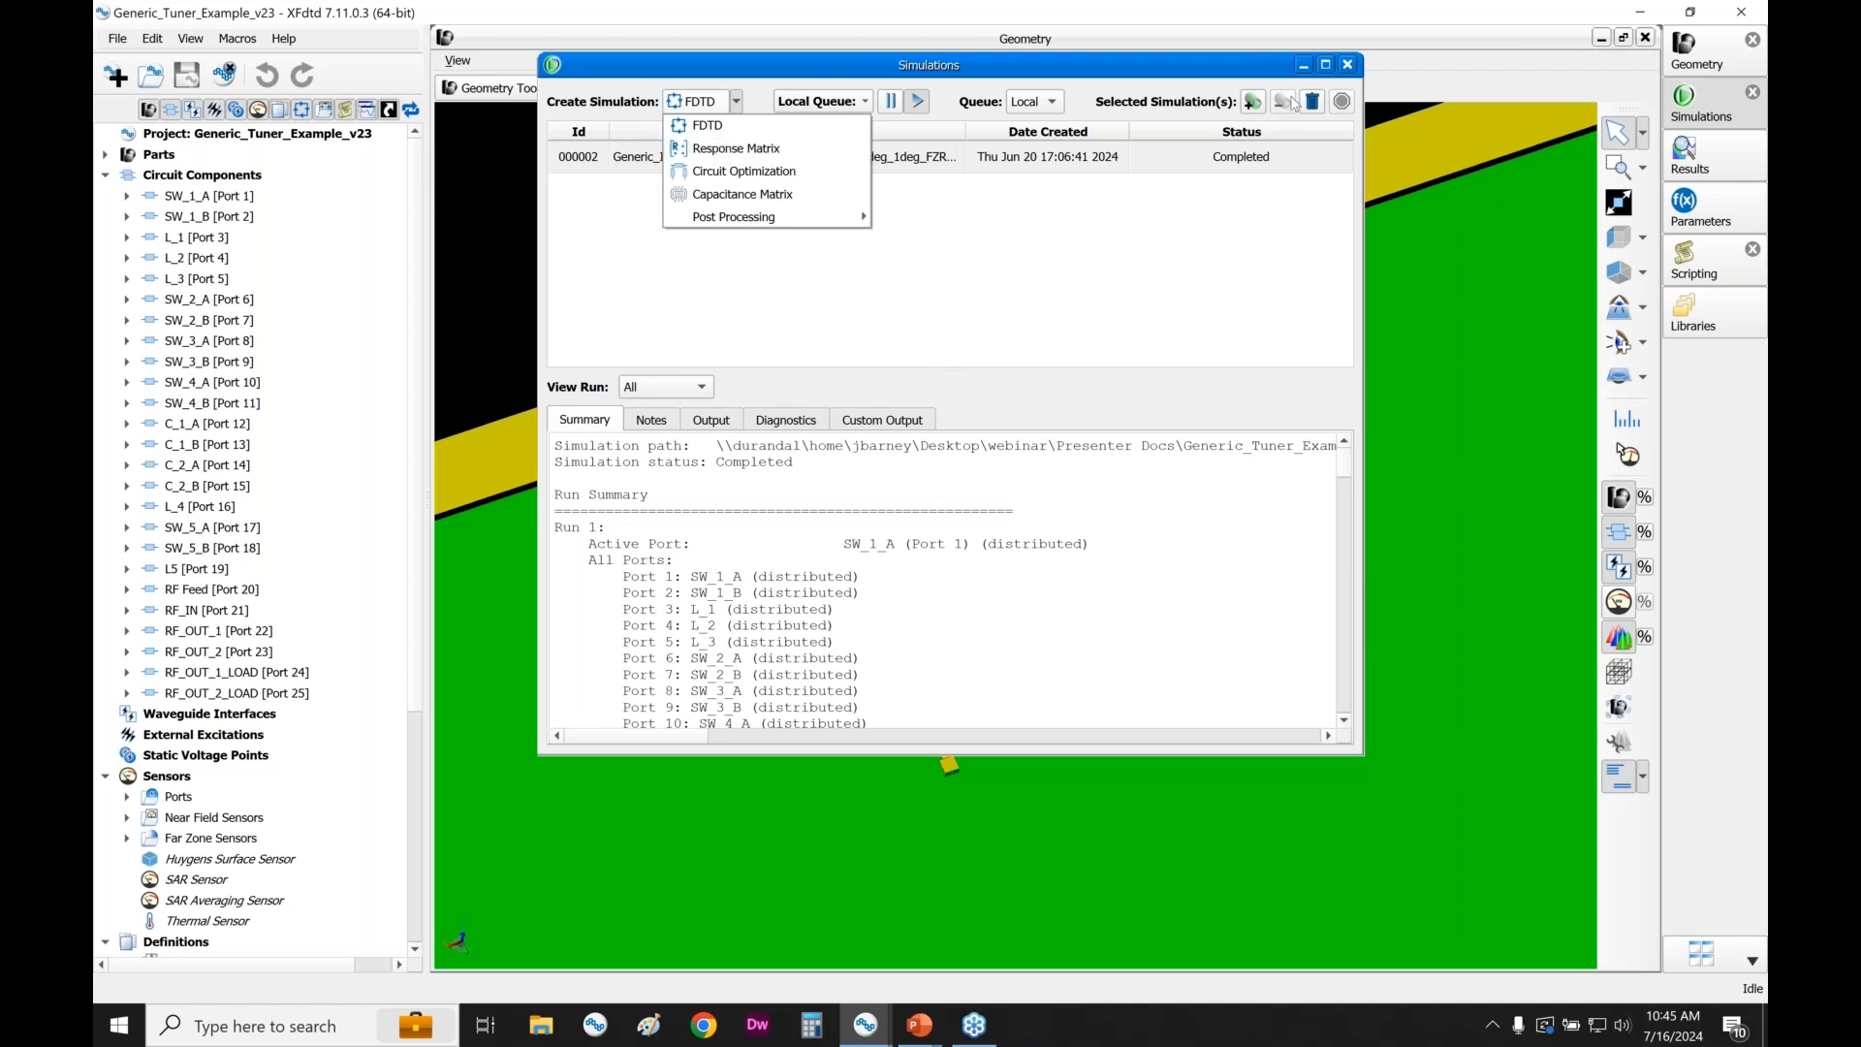
click(998, 330)
- Open the Generic Tuner Beta Generic Aperture Tuner v21 1 schematic and examine the XF Result 1 block and Z_Port_5 component
scroll(333, 492, down, 5)
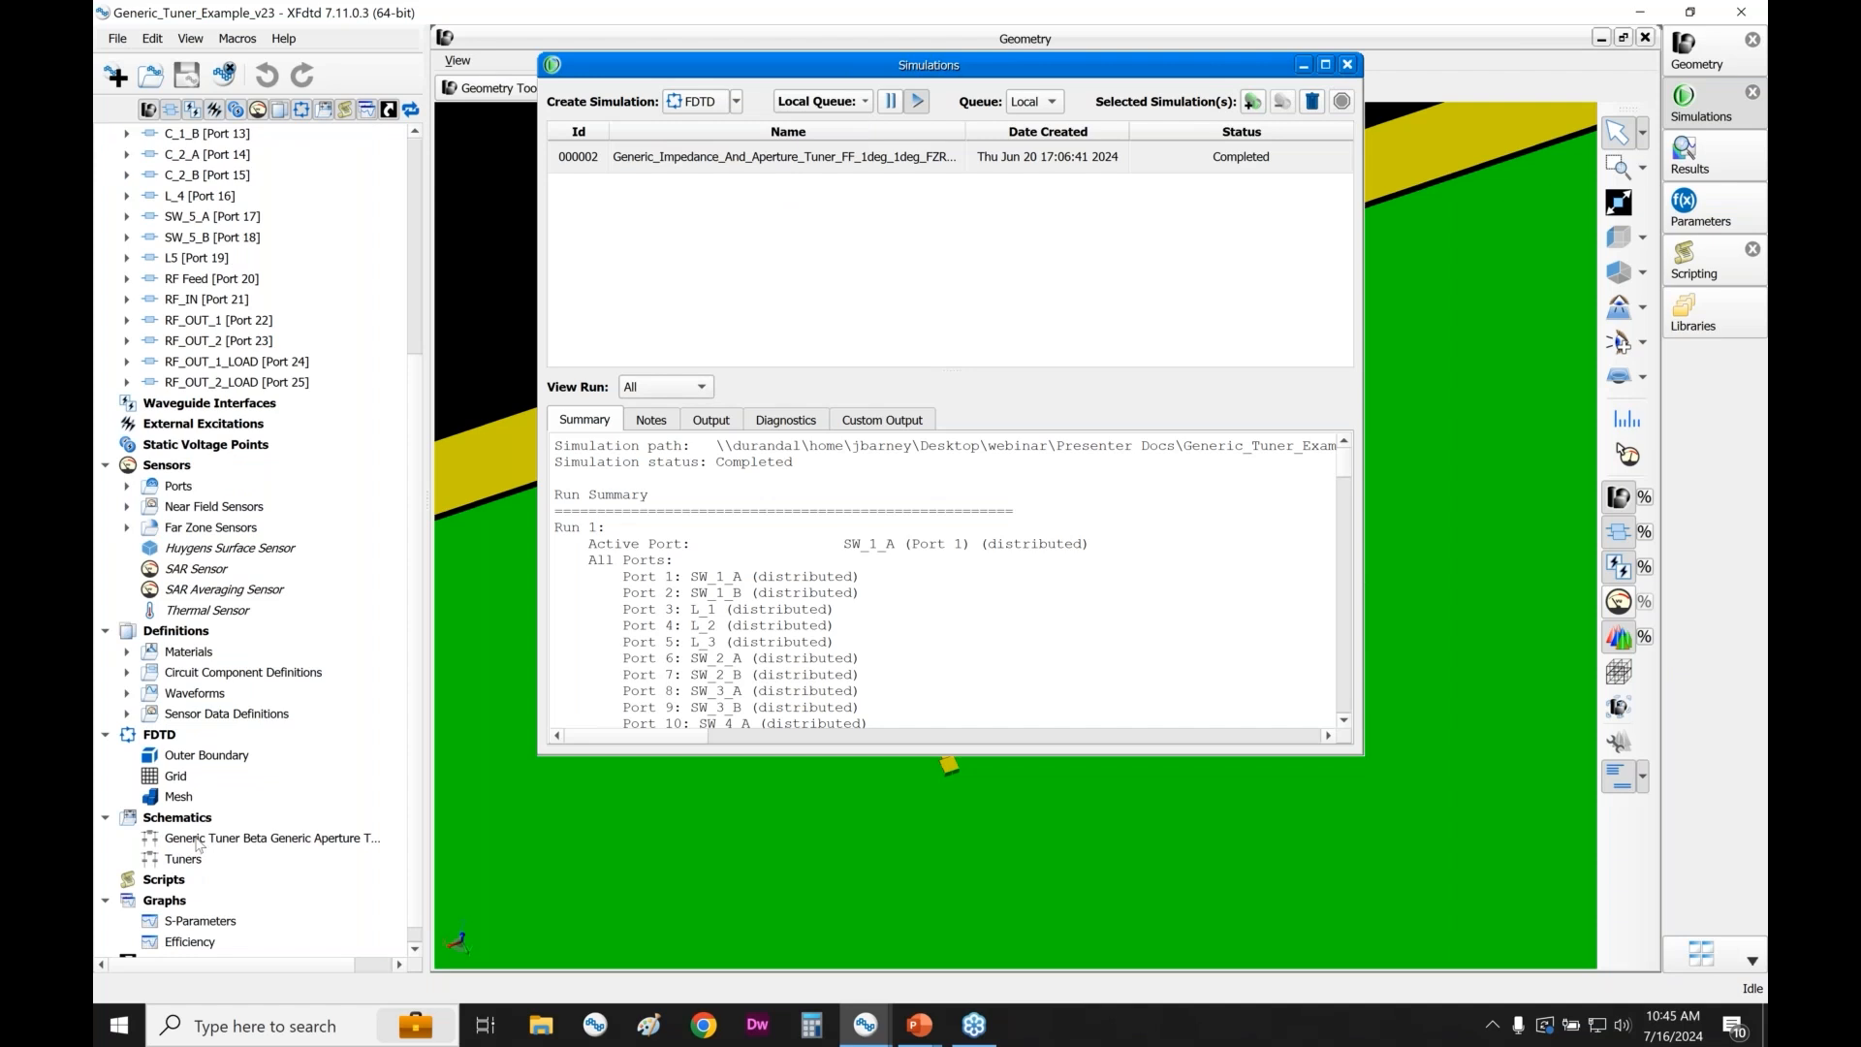
double_click(198, 839)
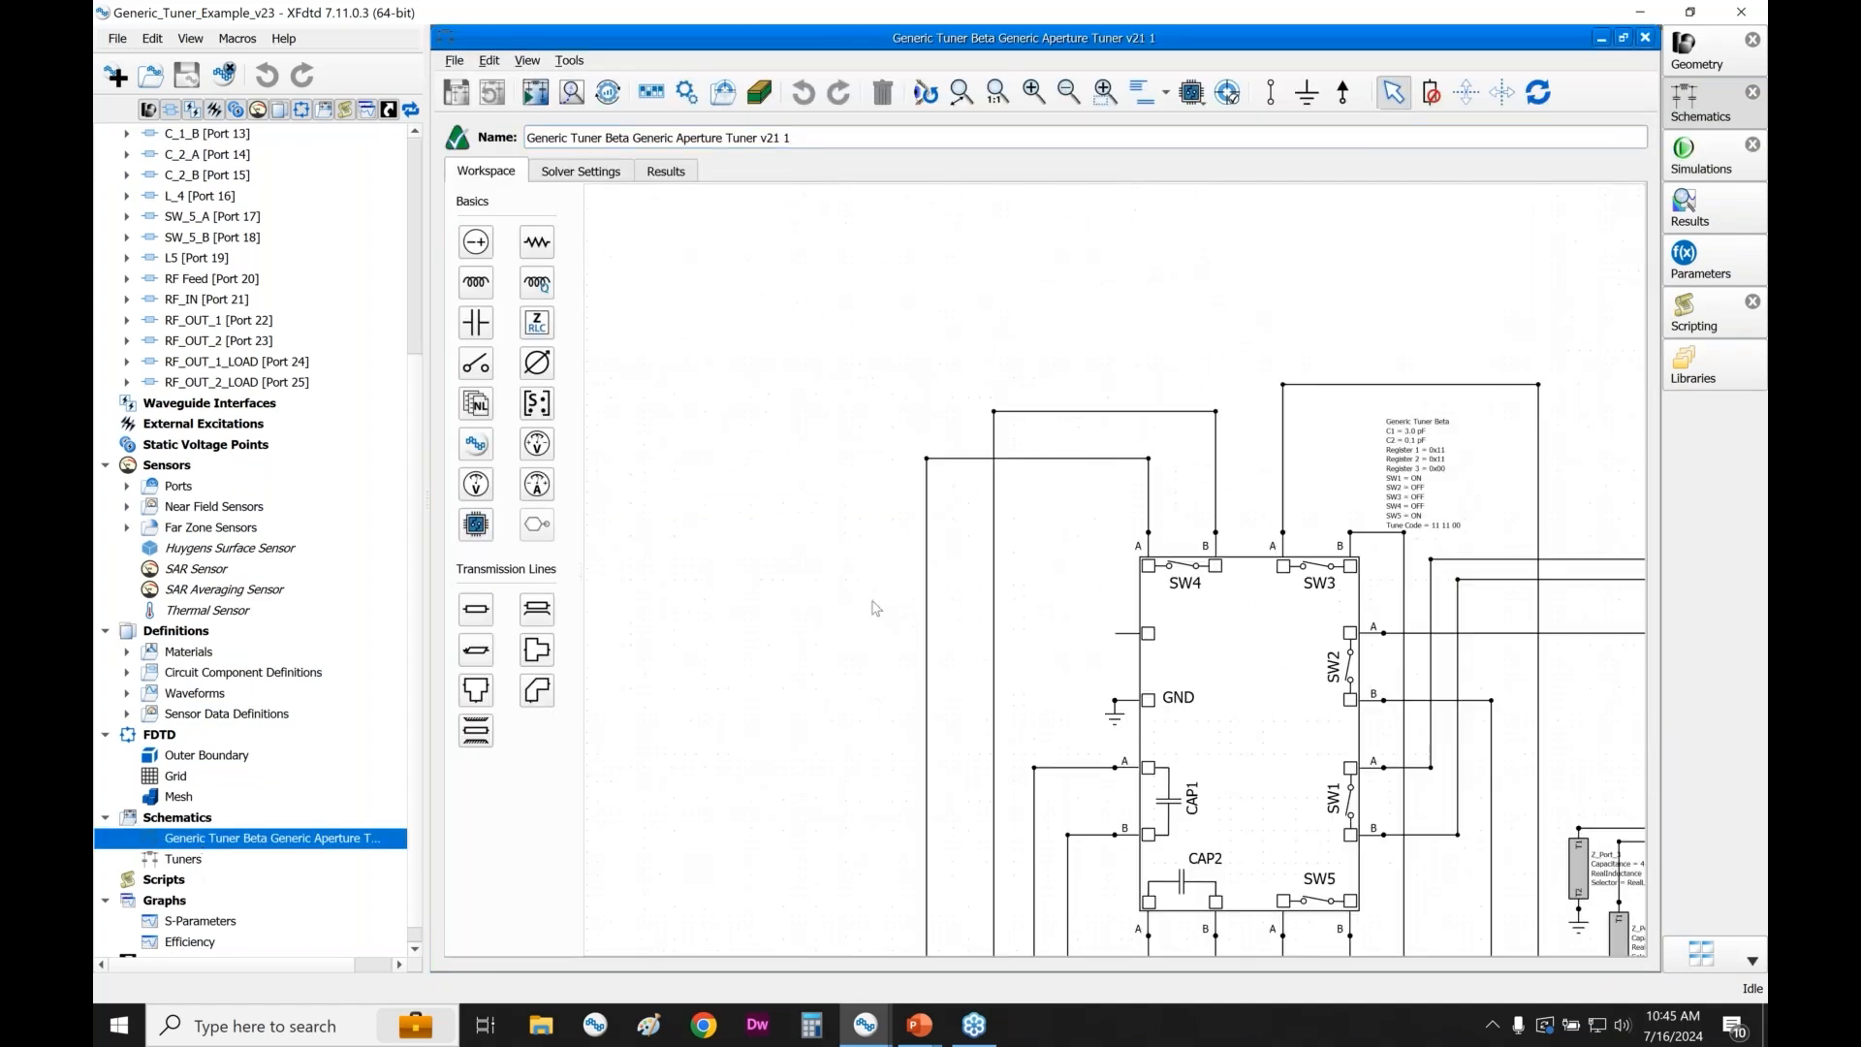
scroll(667, 346, down, 2)
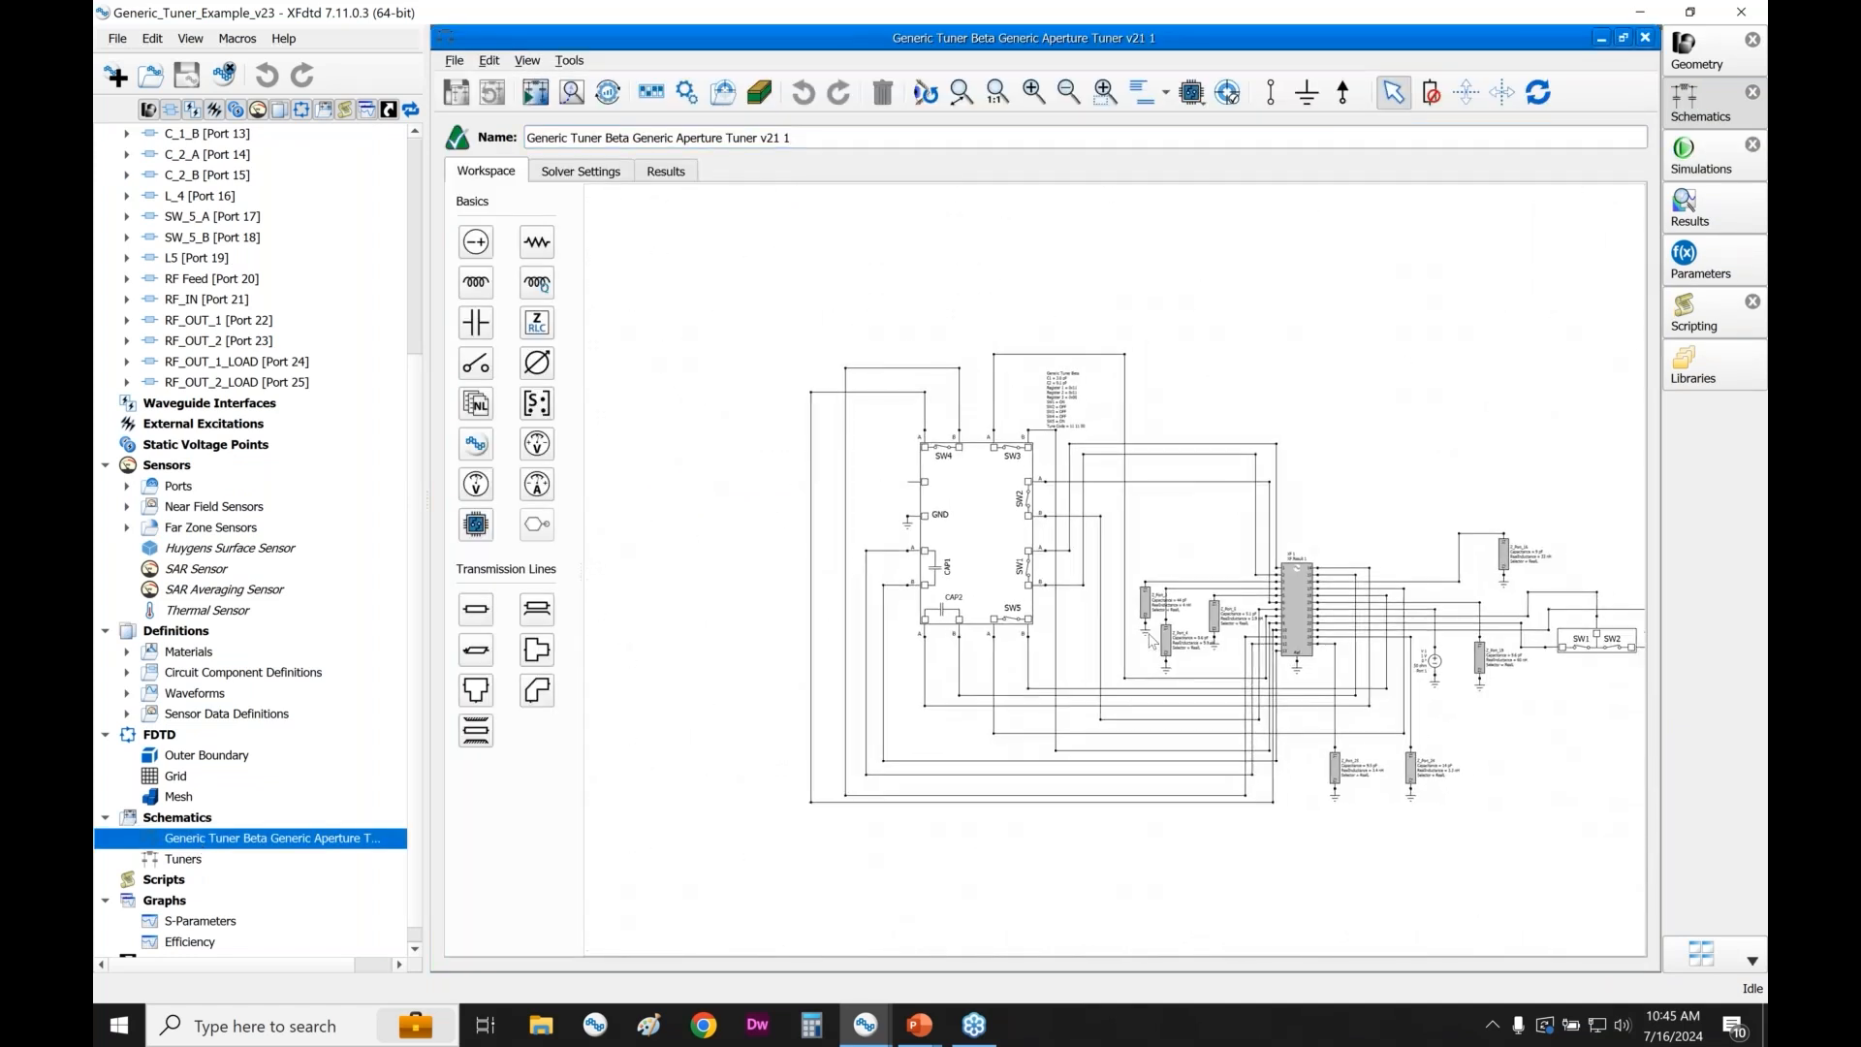
click(1289, 633)
scroll(1329, 652, up, 8)
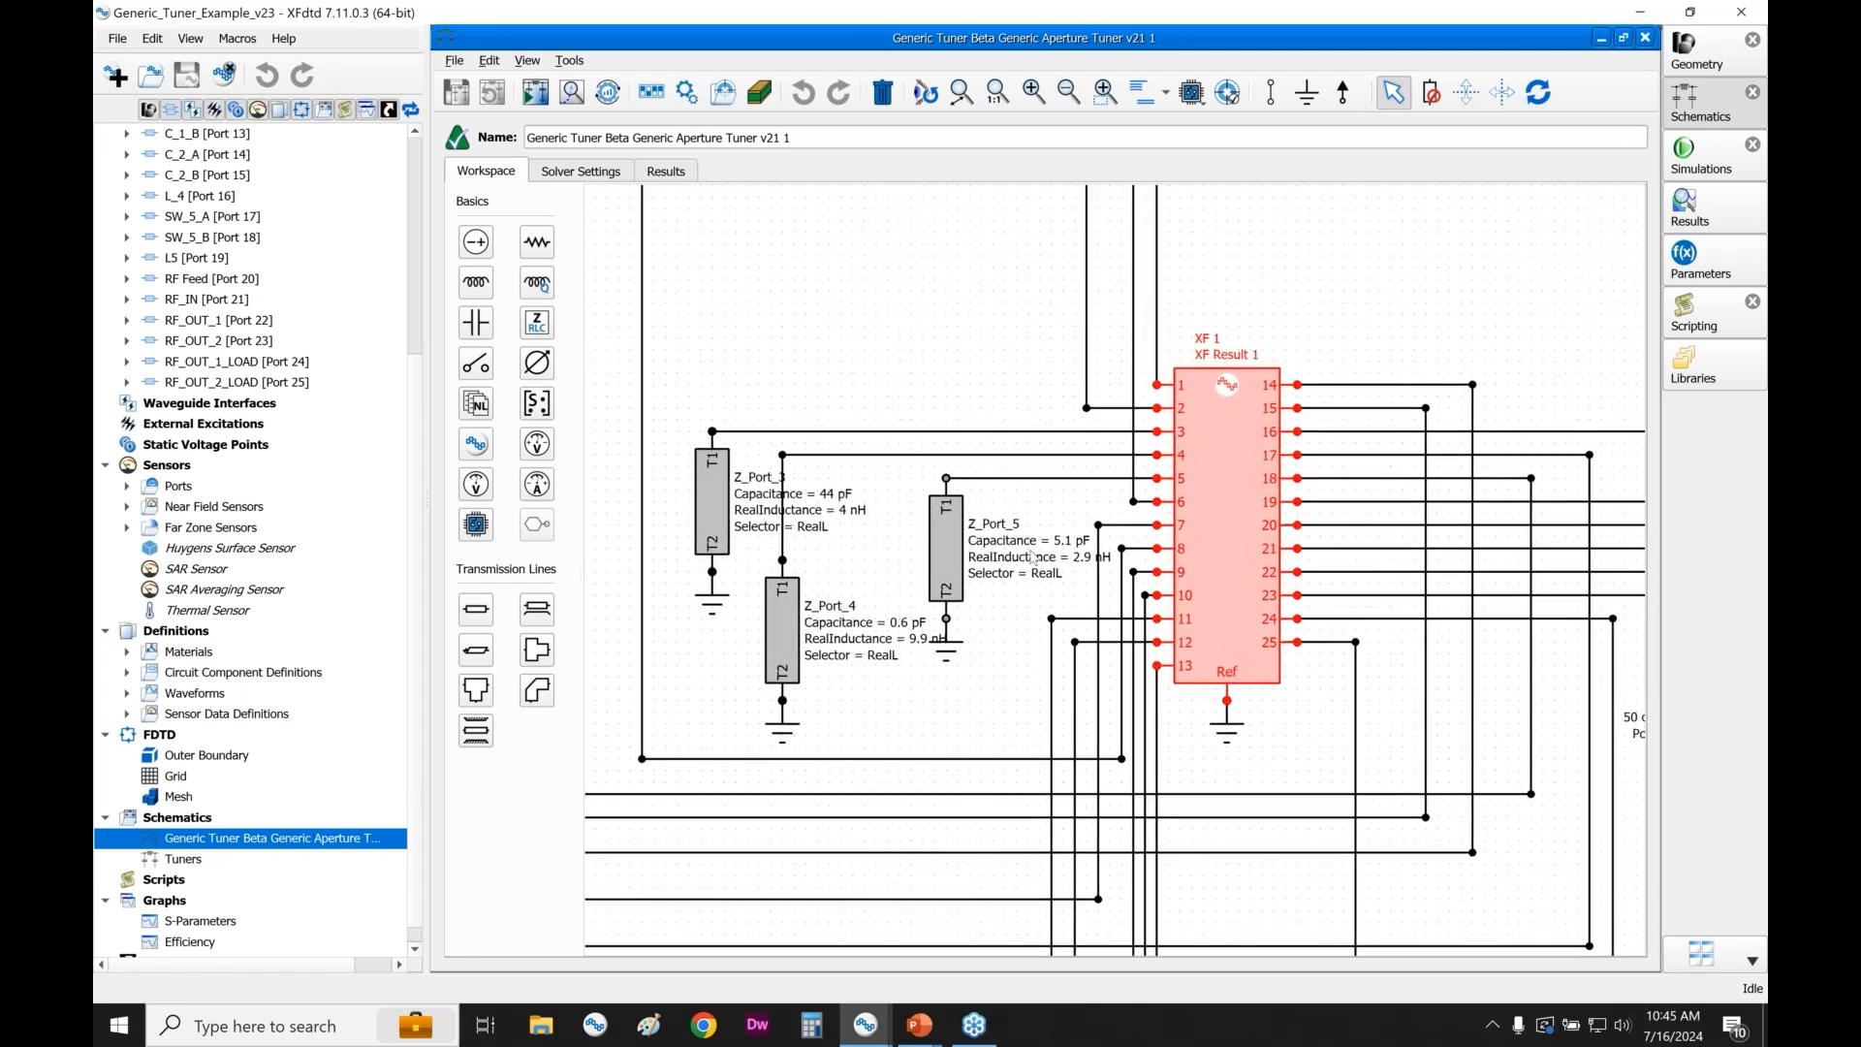
click(976, 559)
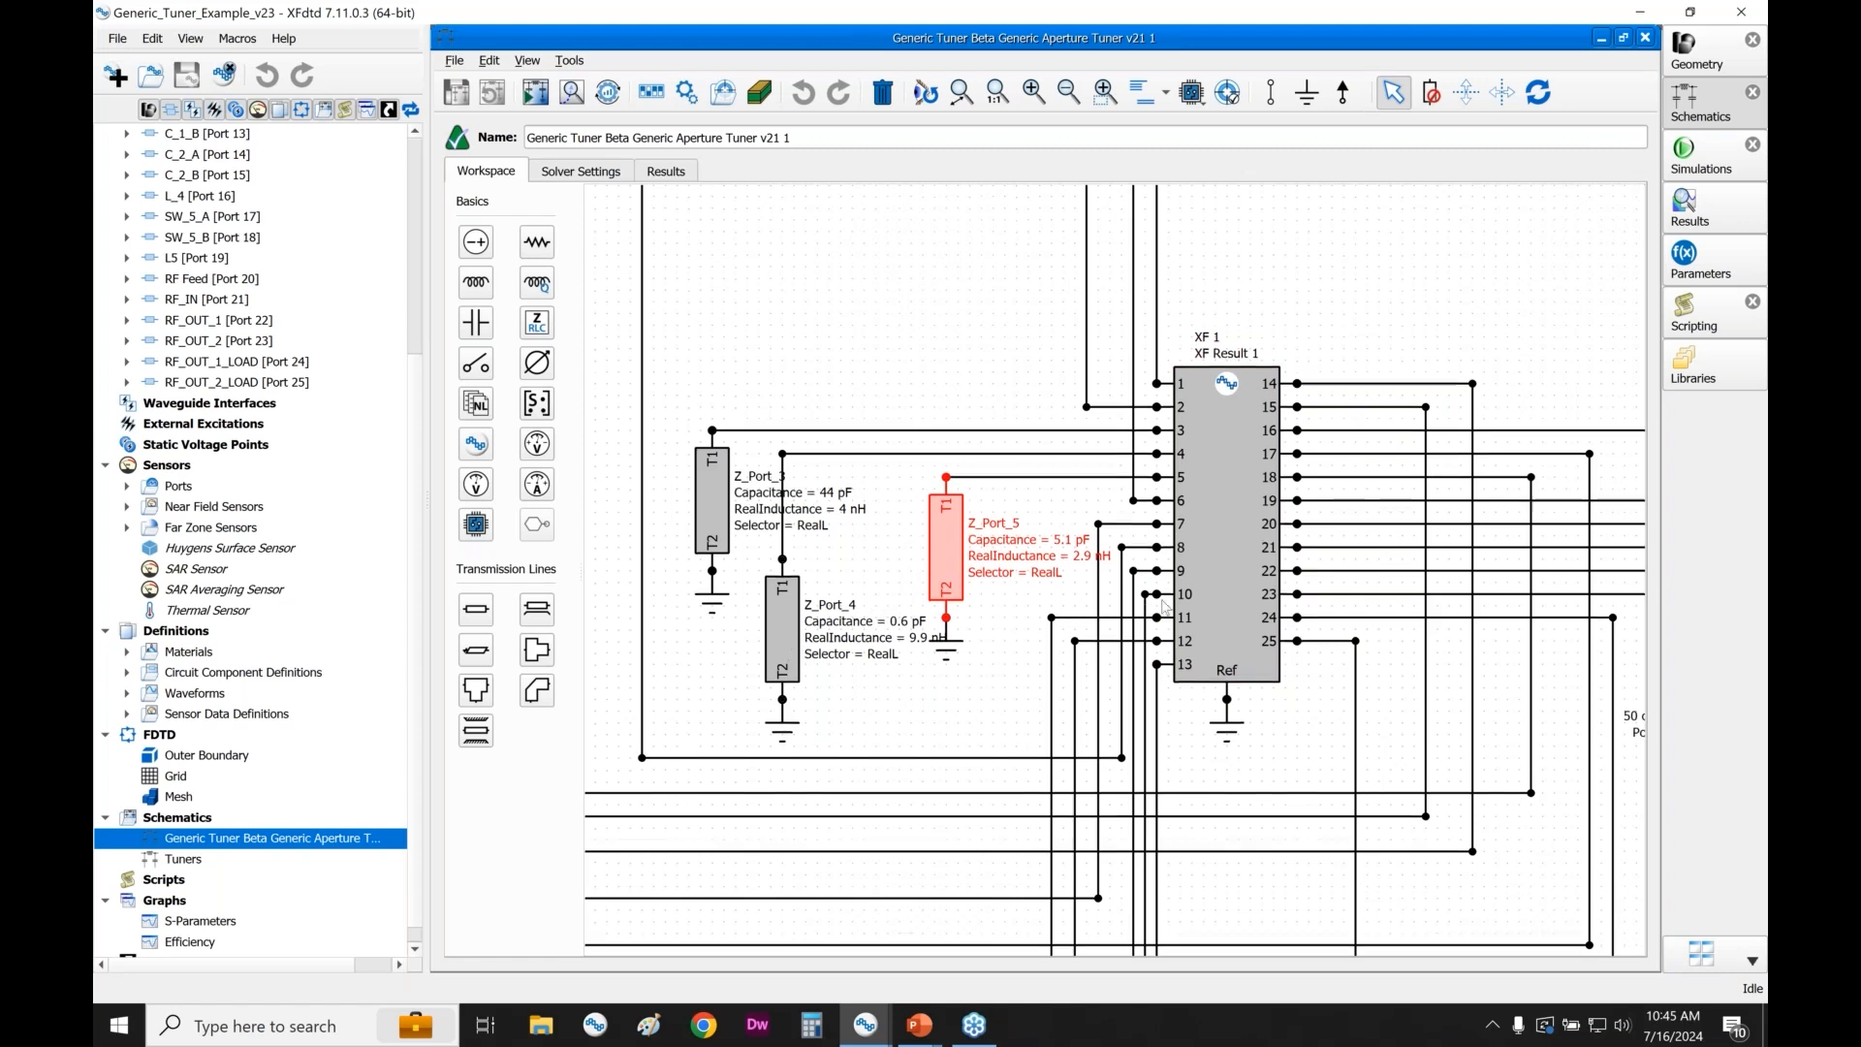
- Examine how the generic tuner block and the SW1/SW2 aperture switch connect to the XF result block
scroll(1152, 613, down, 3)
scroll(1166, 607, down, 3)
click(692, 475)
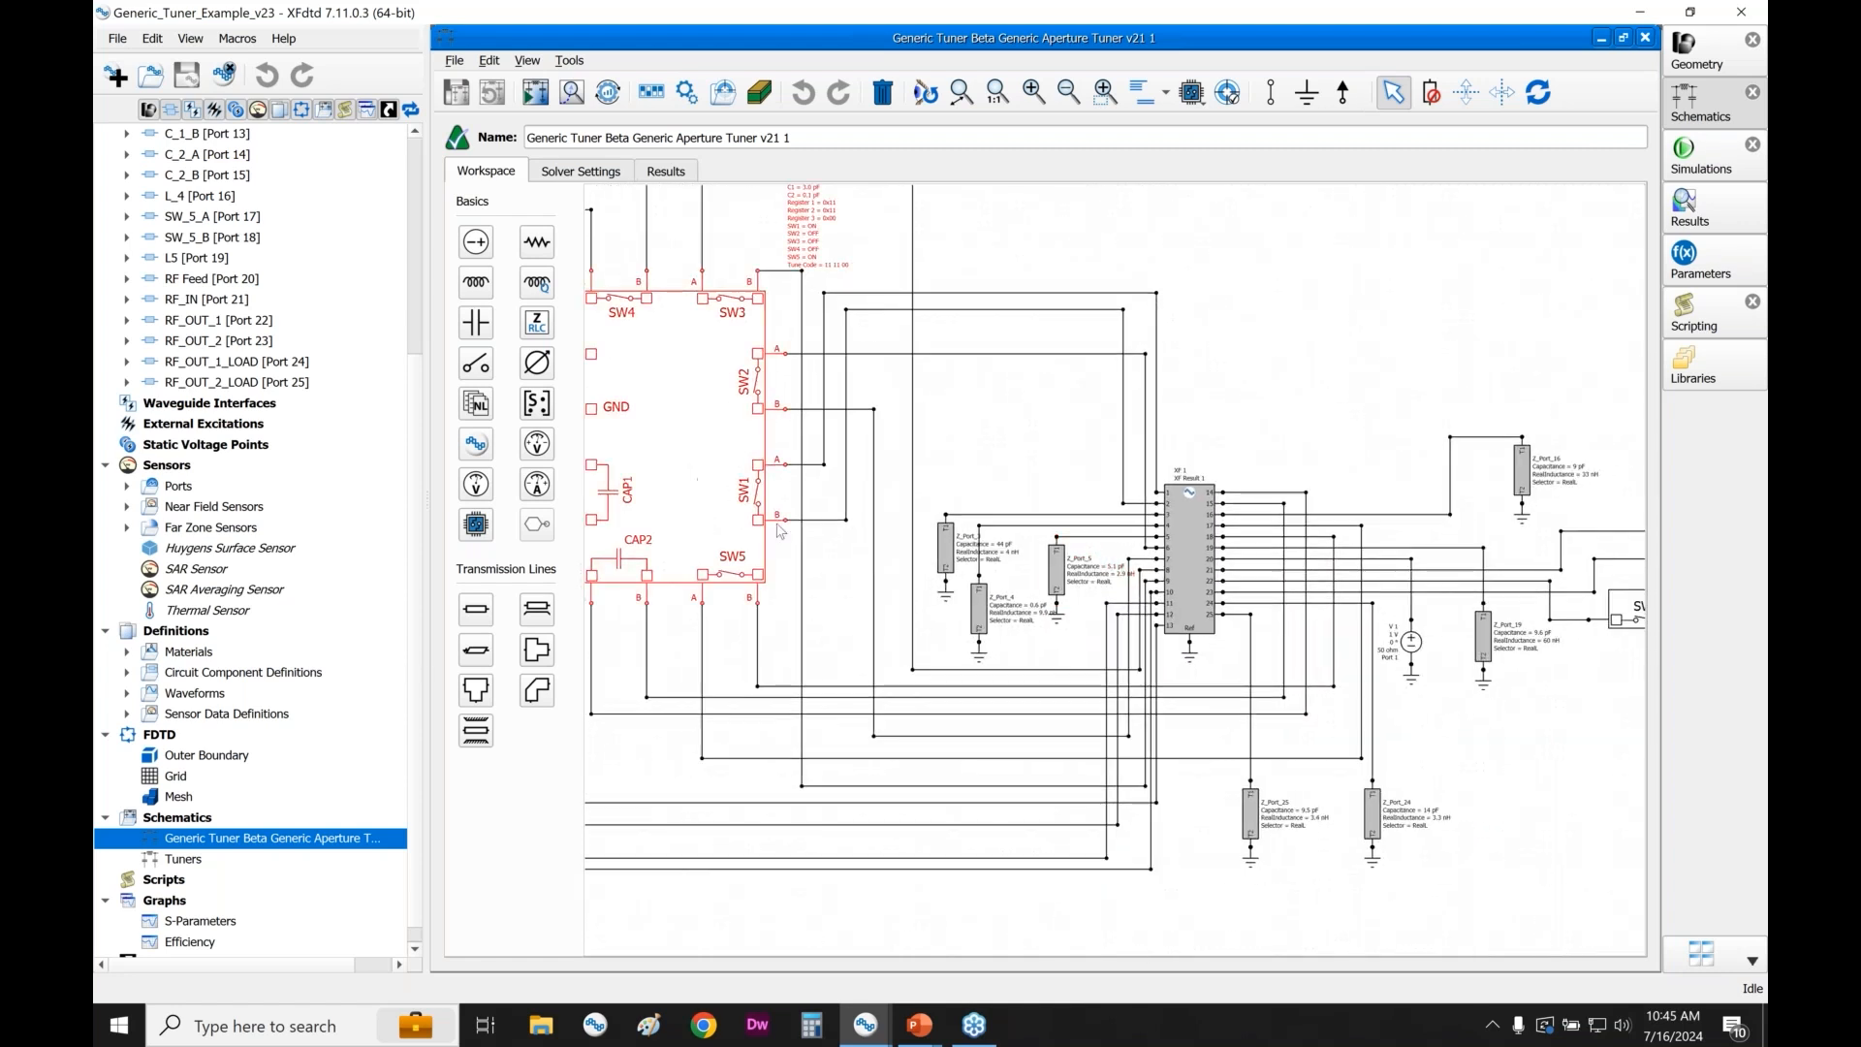
scroll(693, 529, down, 1)
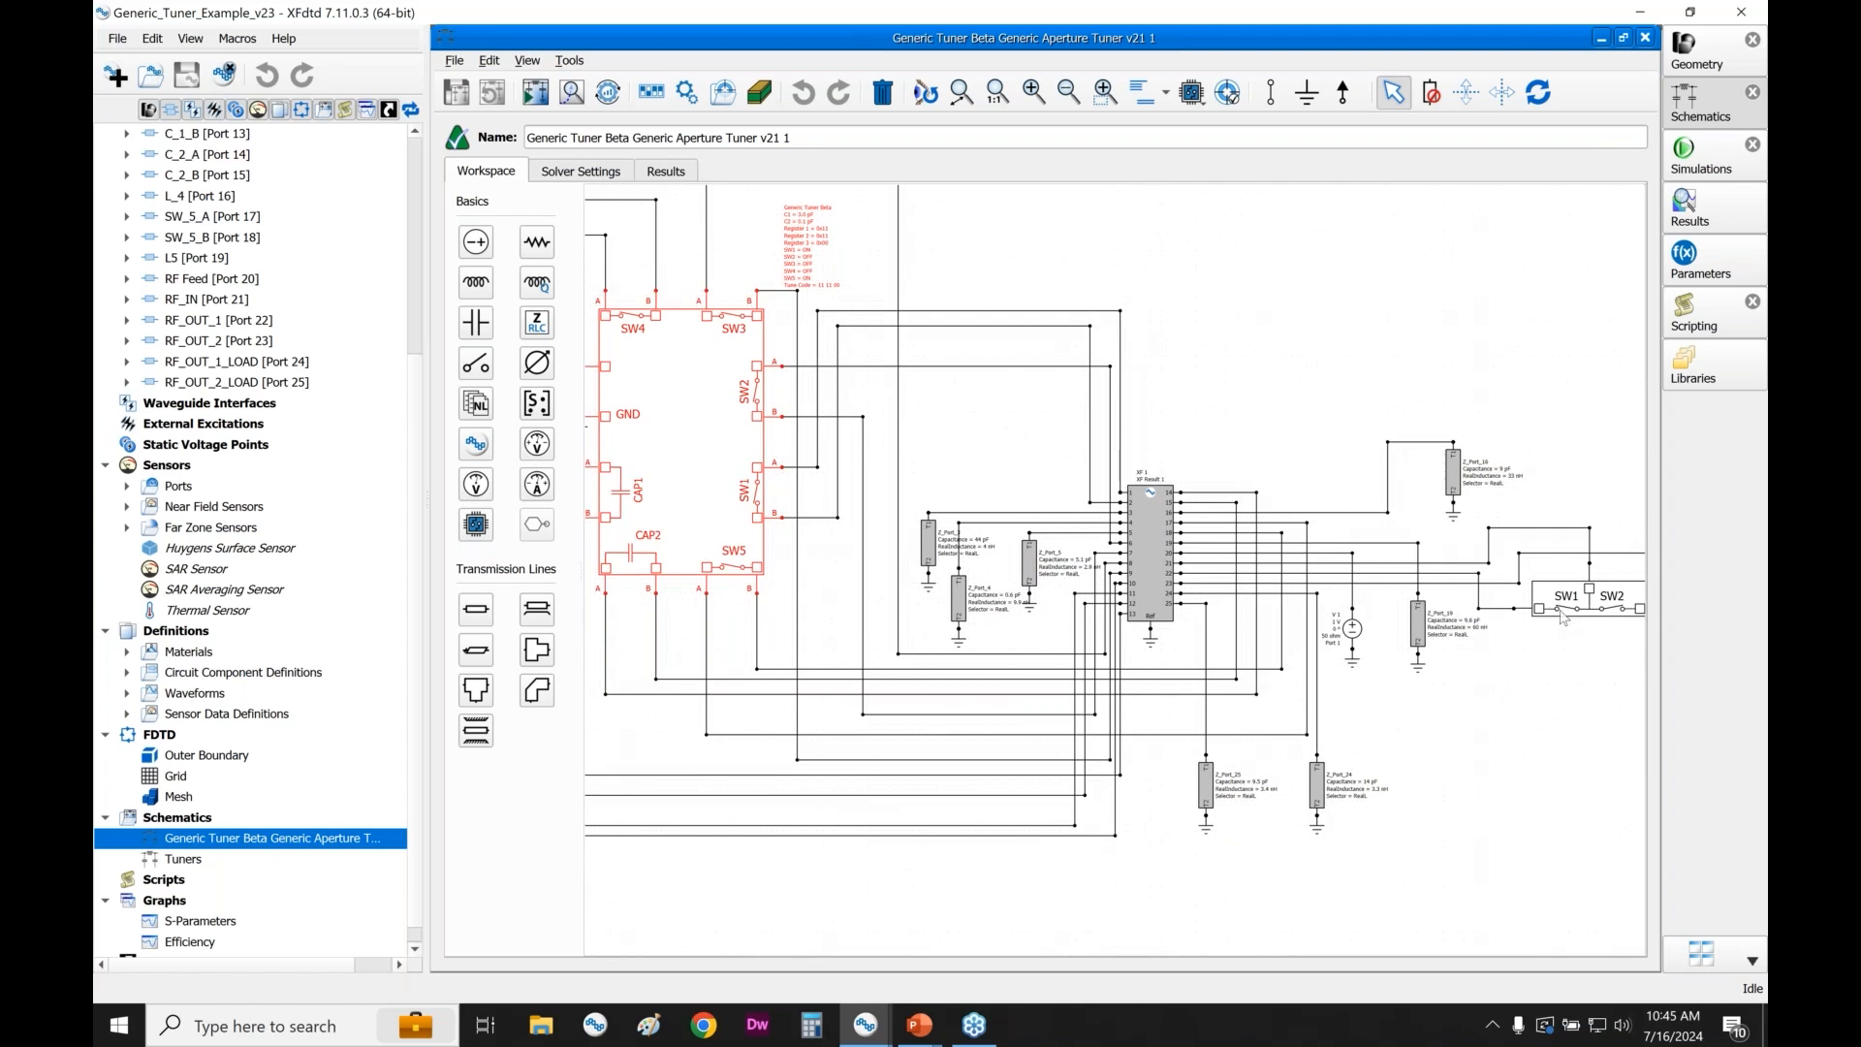
click(1602, 621)
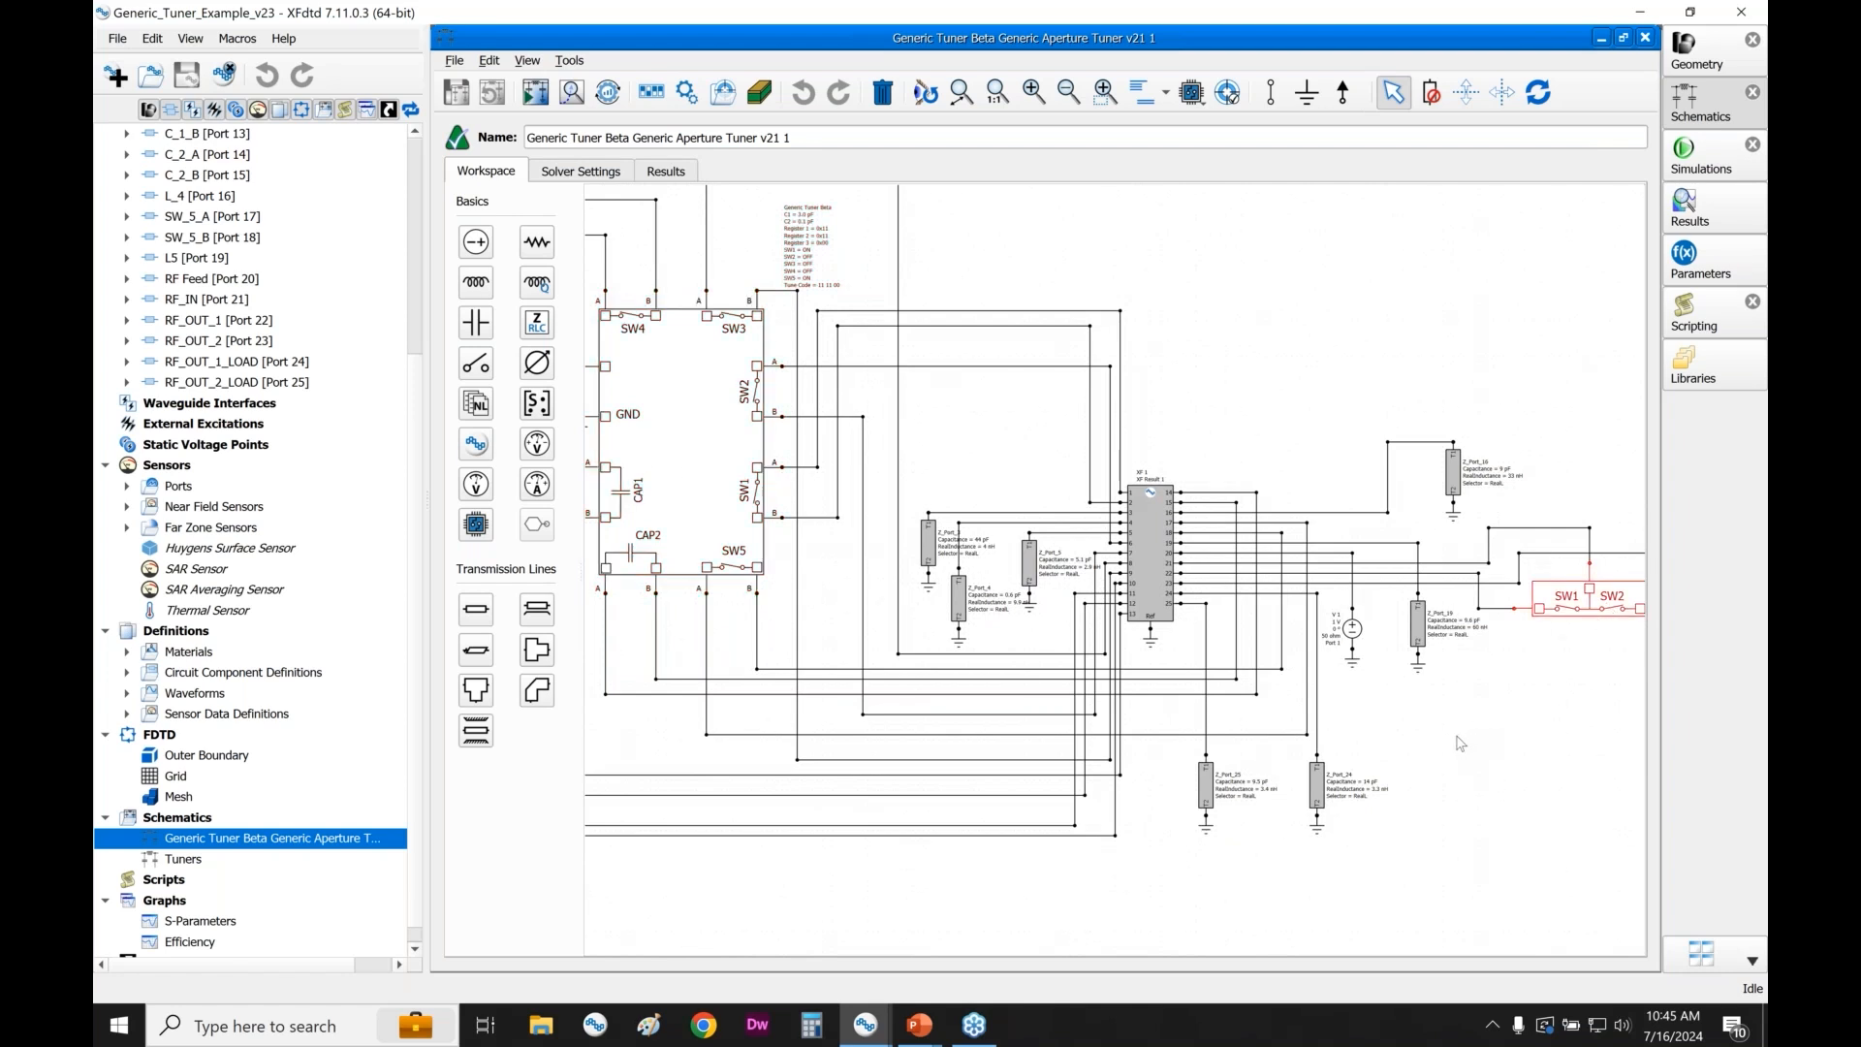
scroll(1464, 743, down, 1)
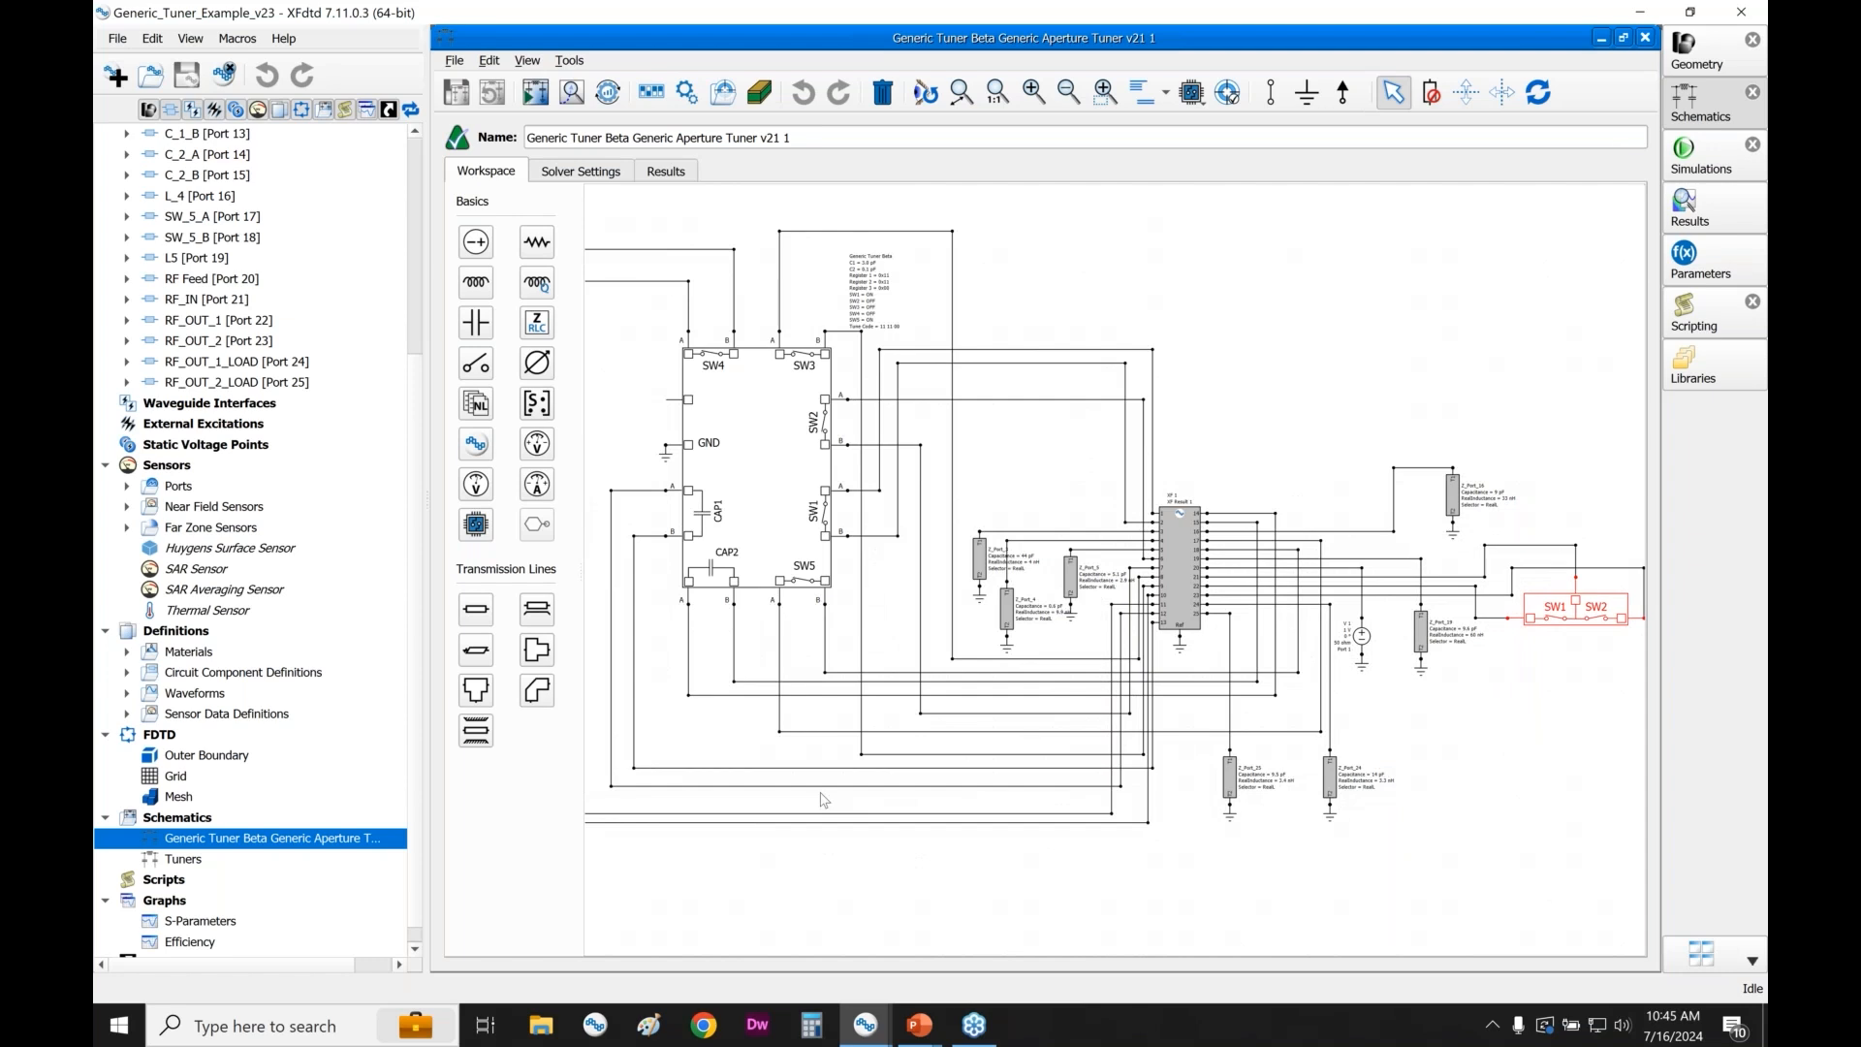
- Open the Tuners schematic and examine the Generic Impedance Tuner symbol and its labelled settings
double_click(219, 862)
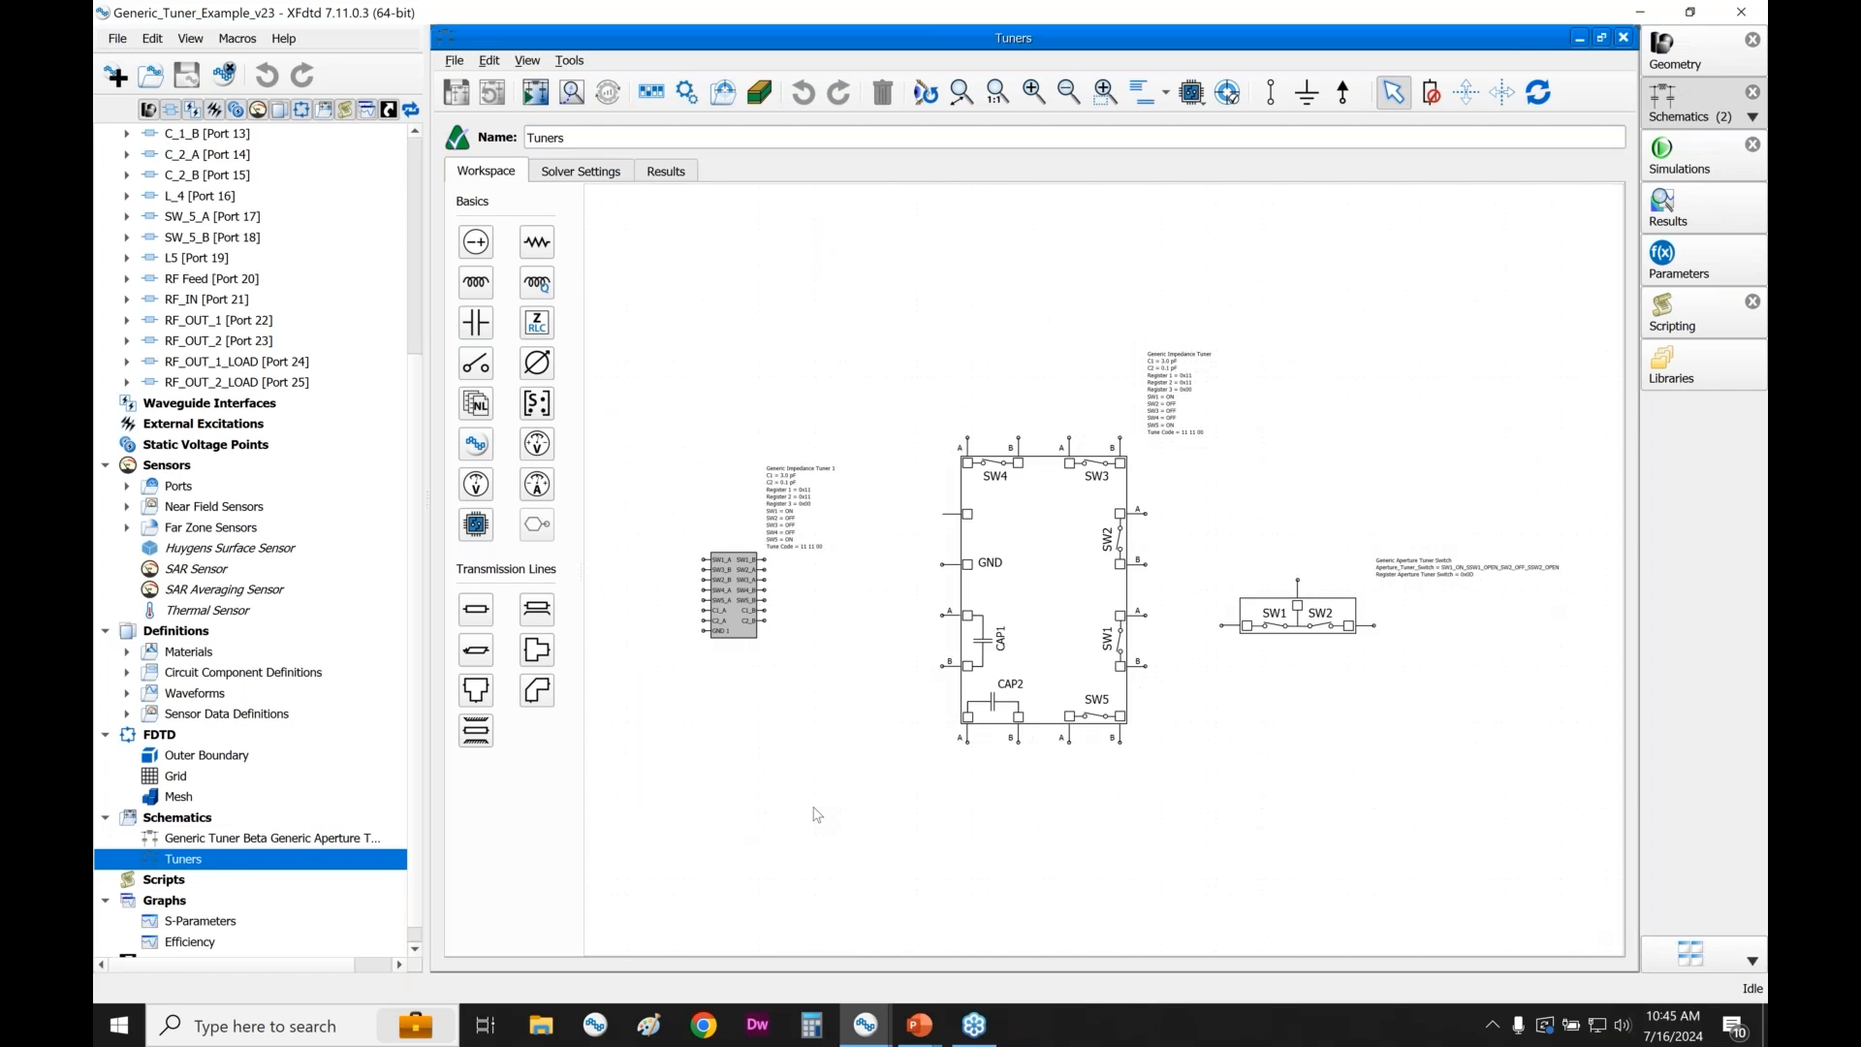
click(1106, 638)
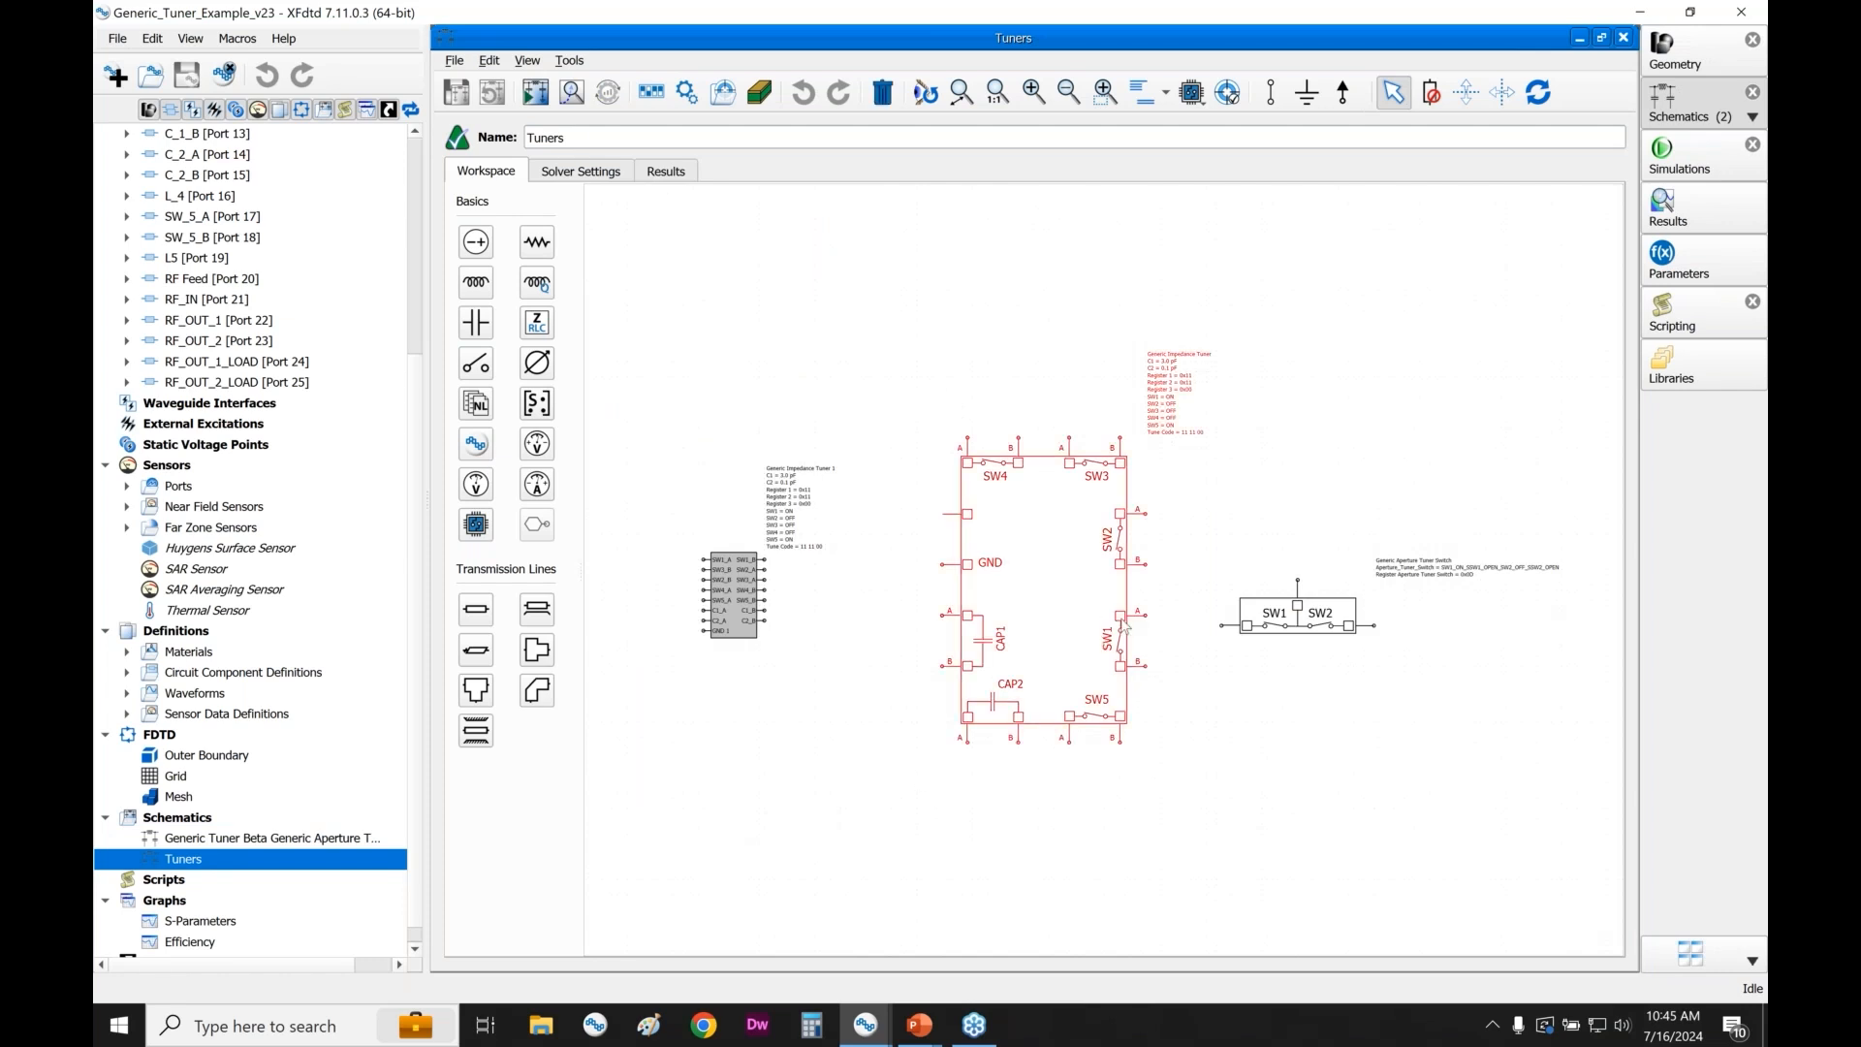
scroll(1151, 635, up, 1)
scroll(1152, 635, up, 2)
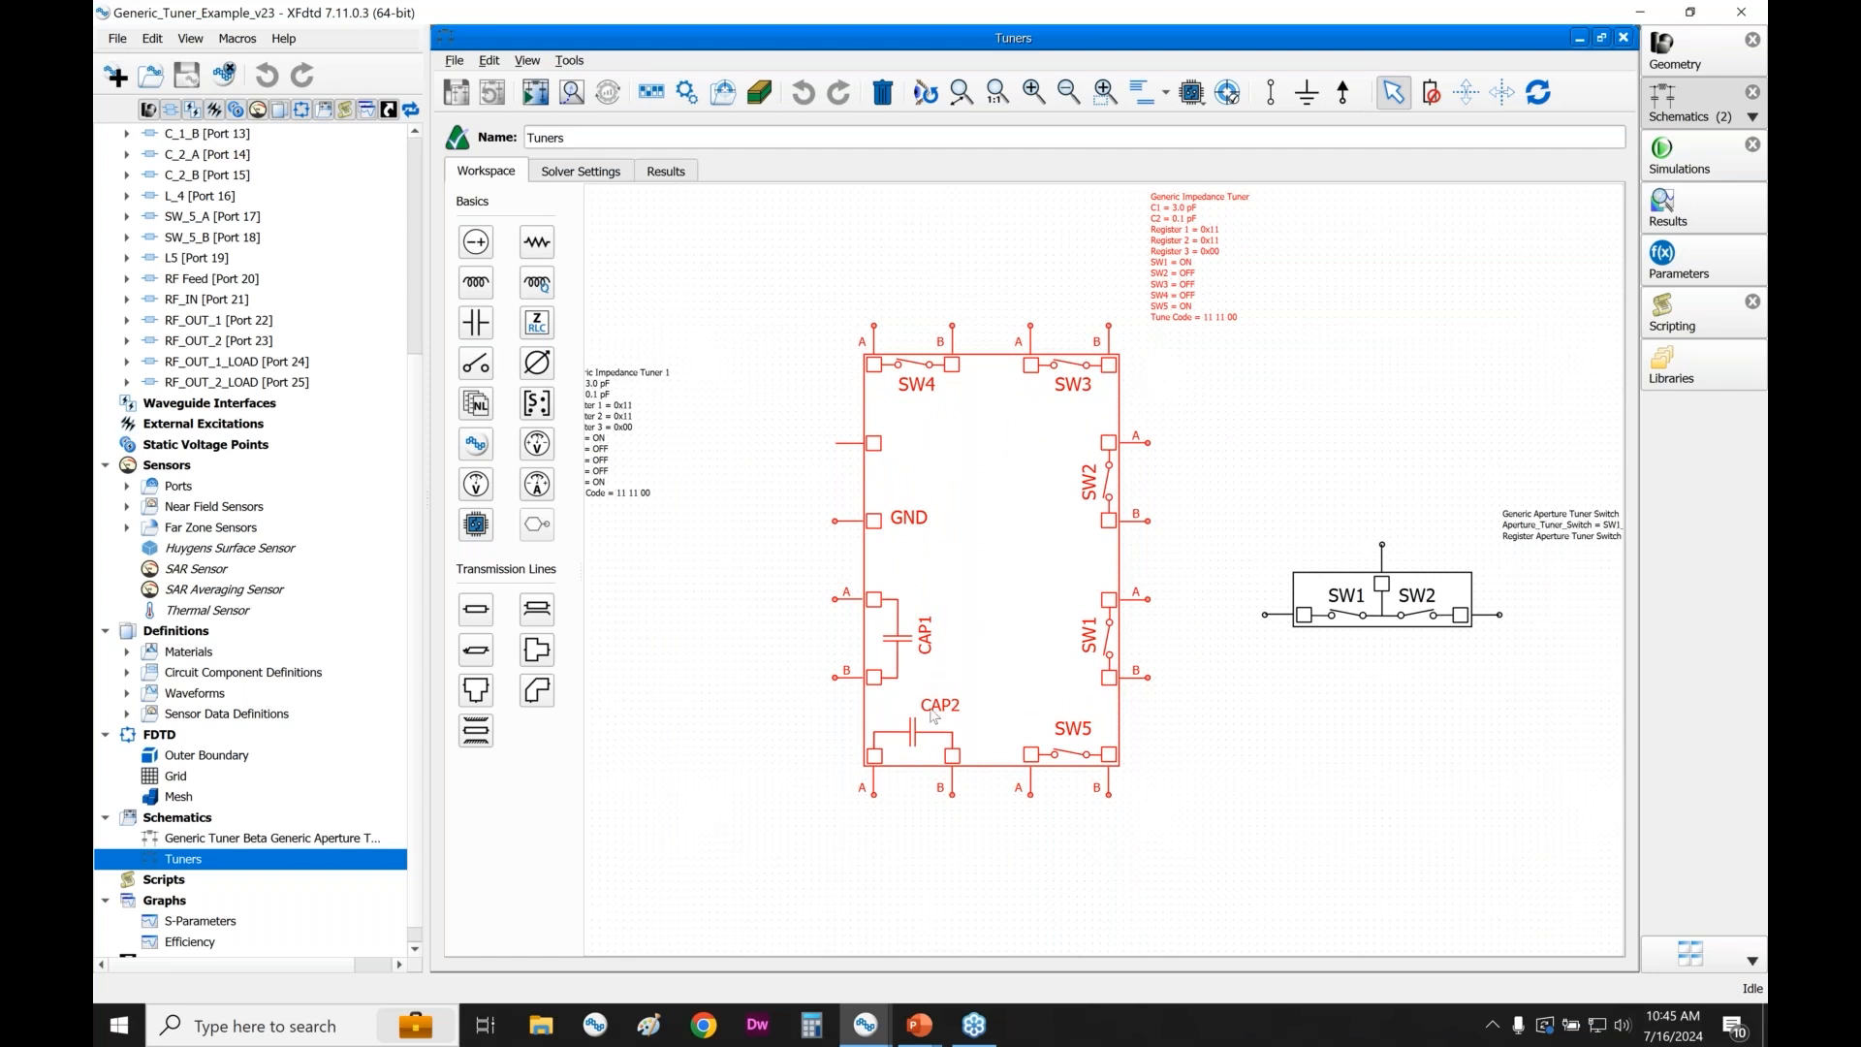
drag(1059, 483, 1029, 537)
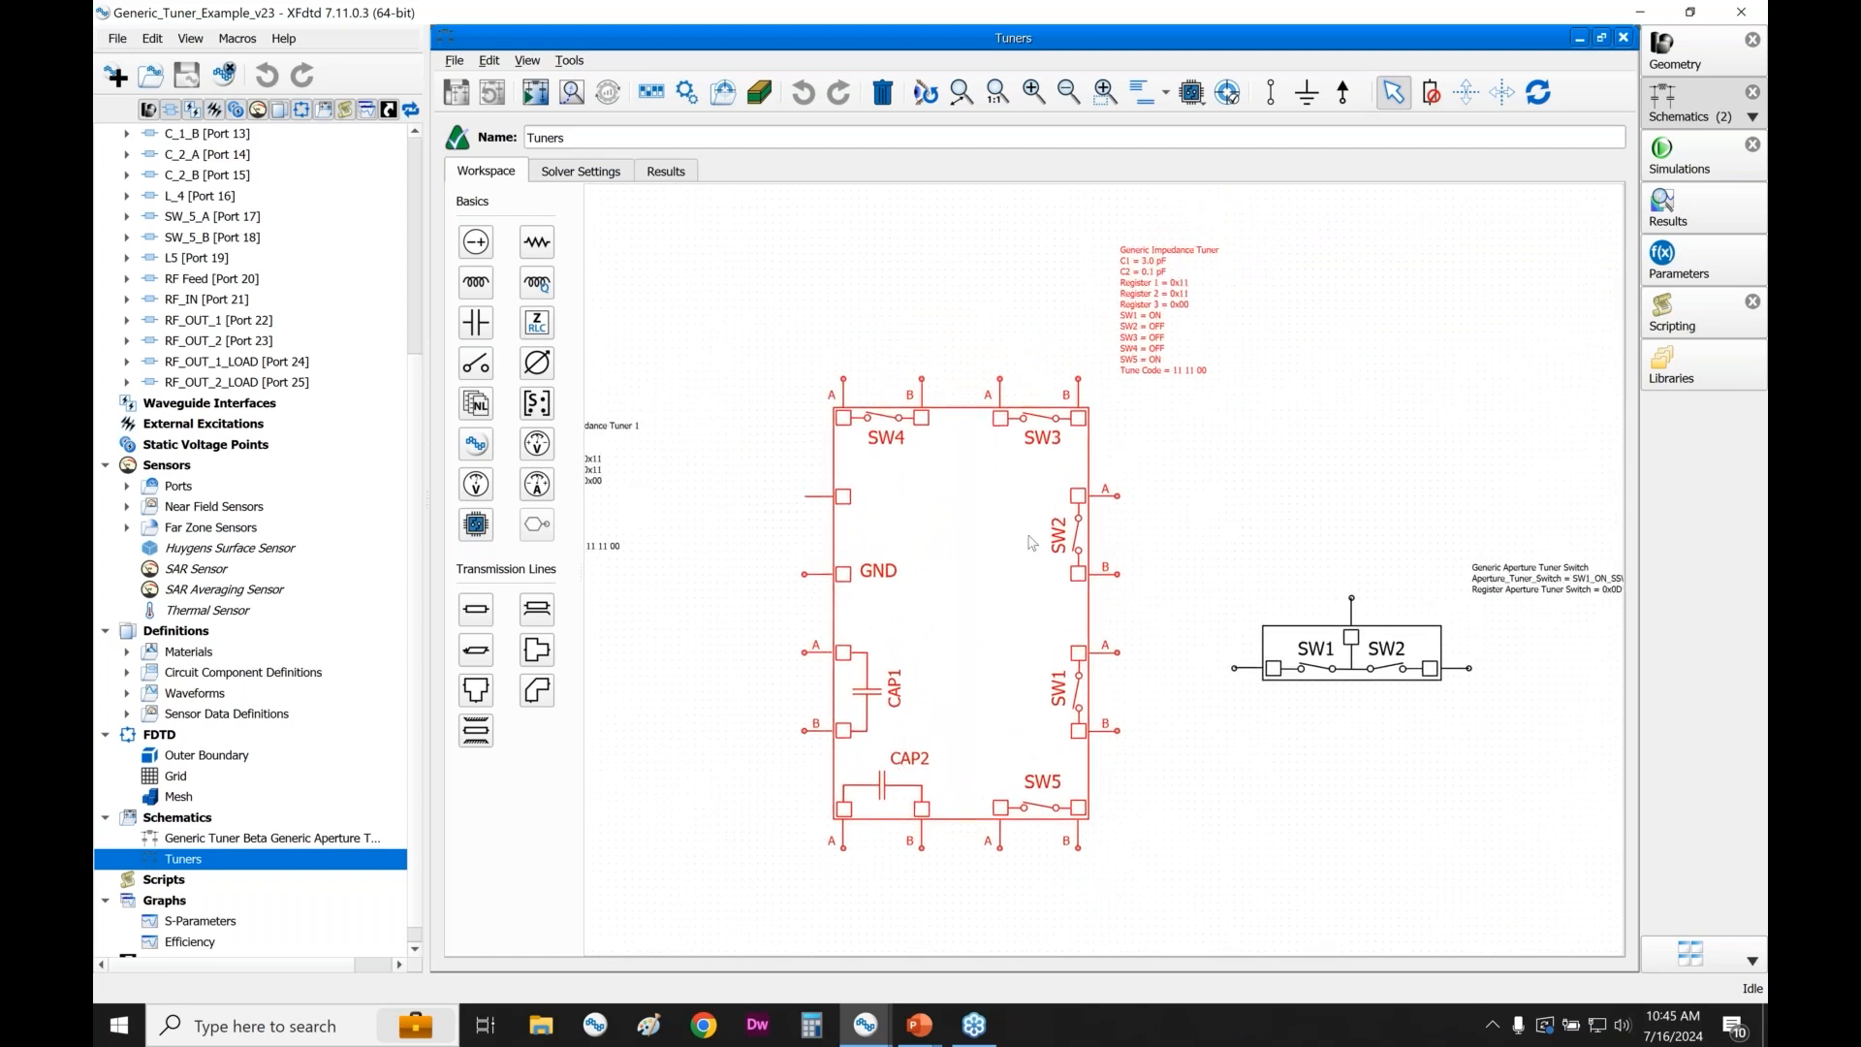
scroll(1202, 258, up, 5)
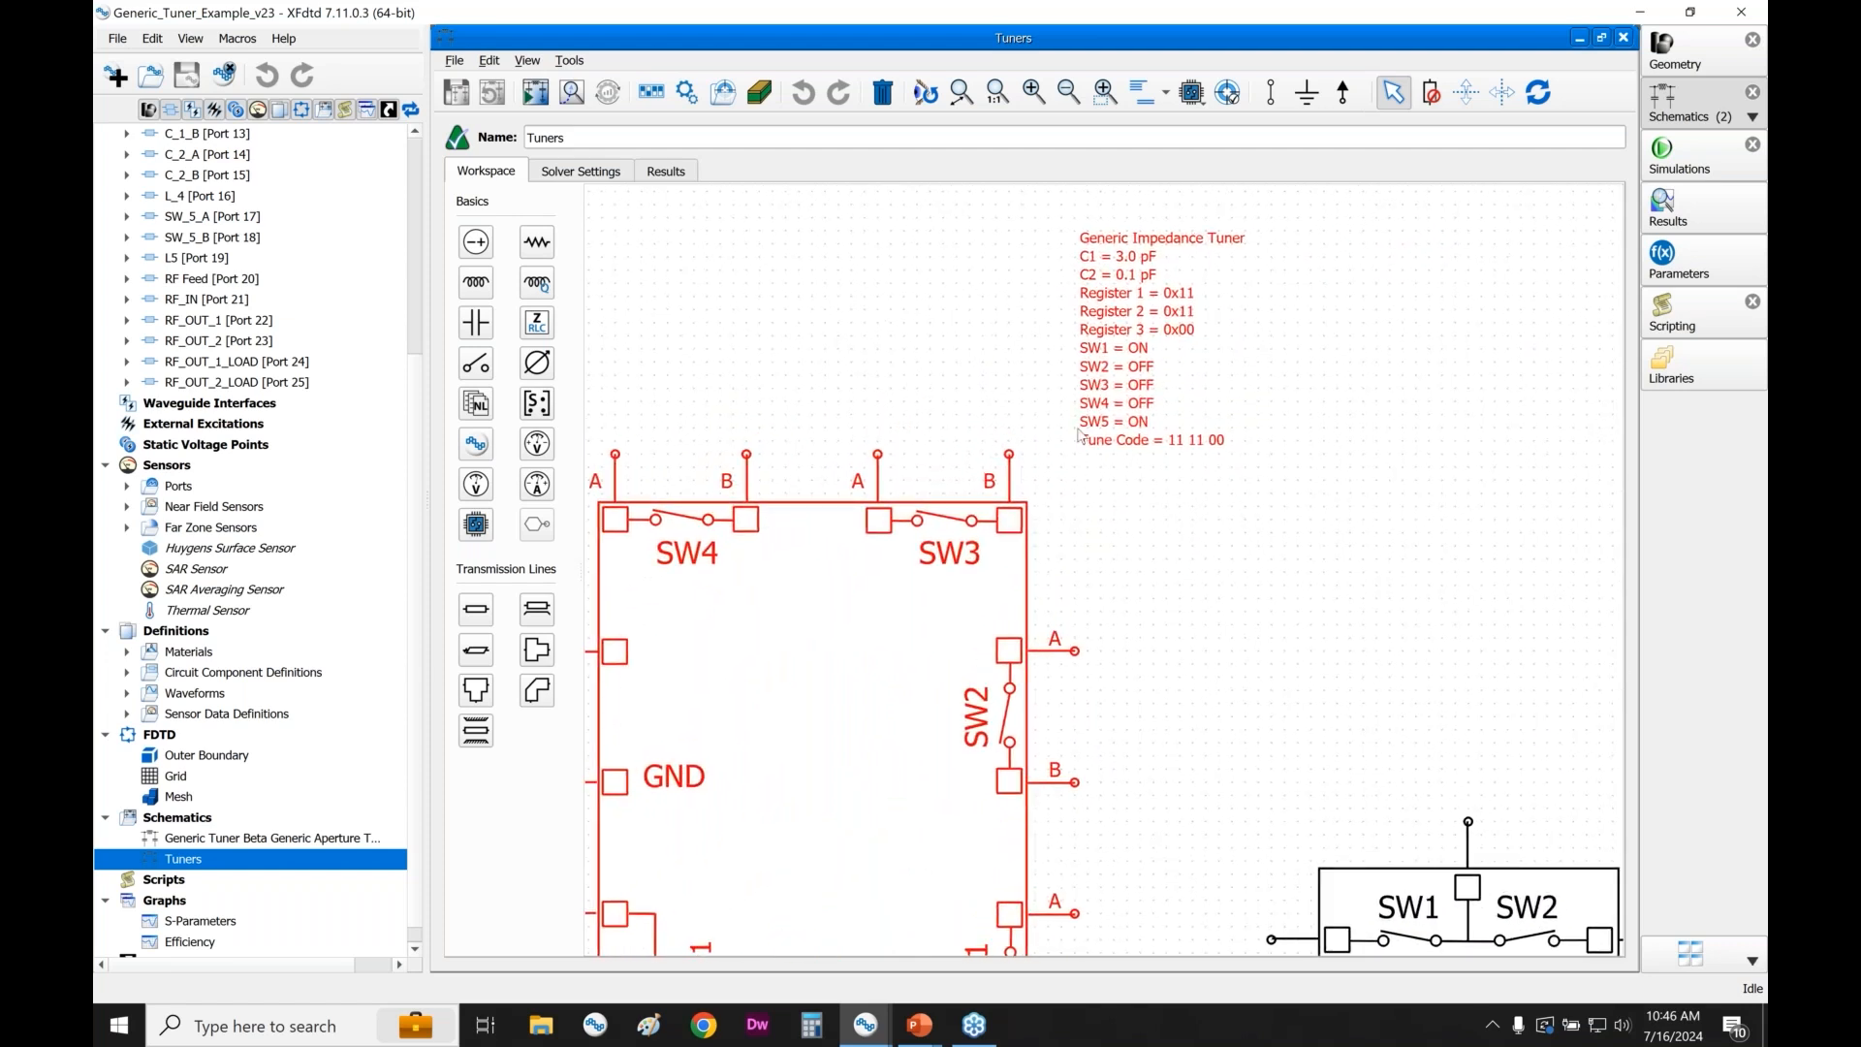
- Open the Generic Impedance Tuner's properties and view the available C1 capacitance values and SW1 states
double_click(973, 641)
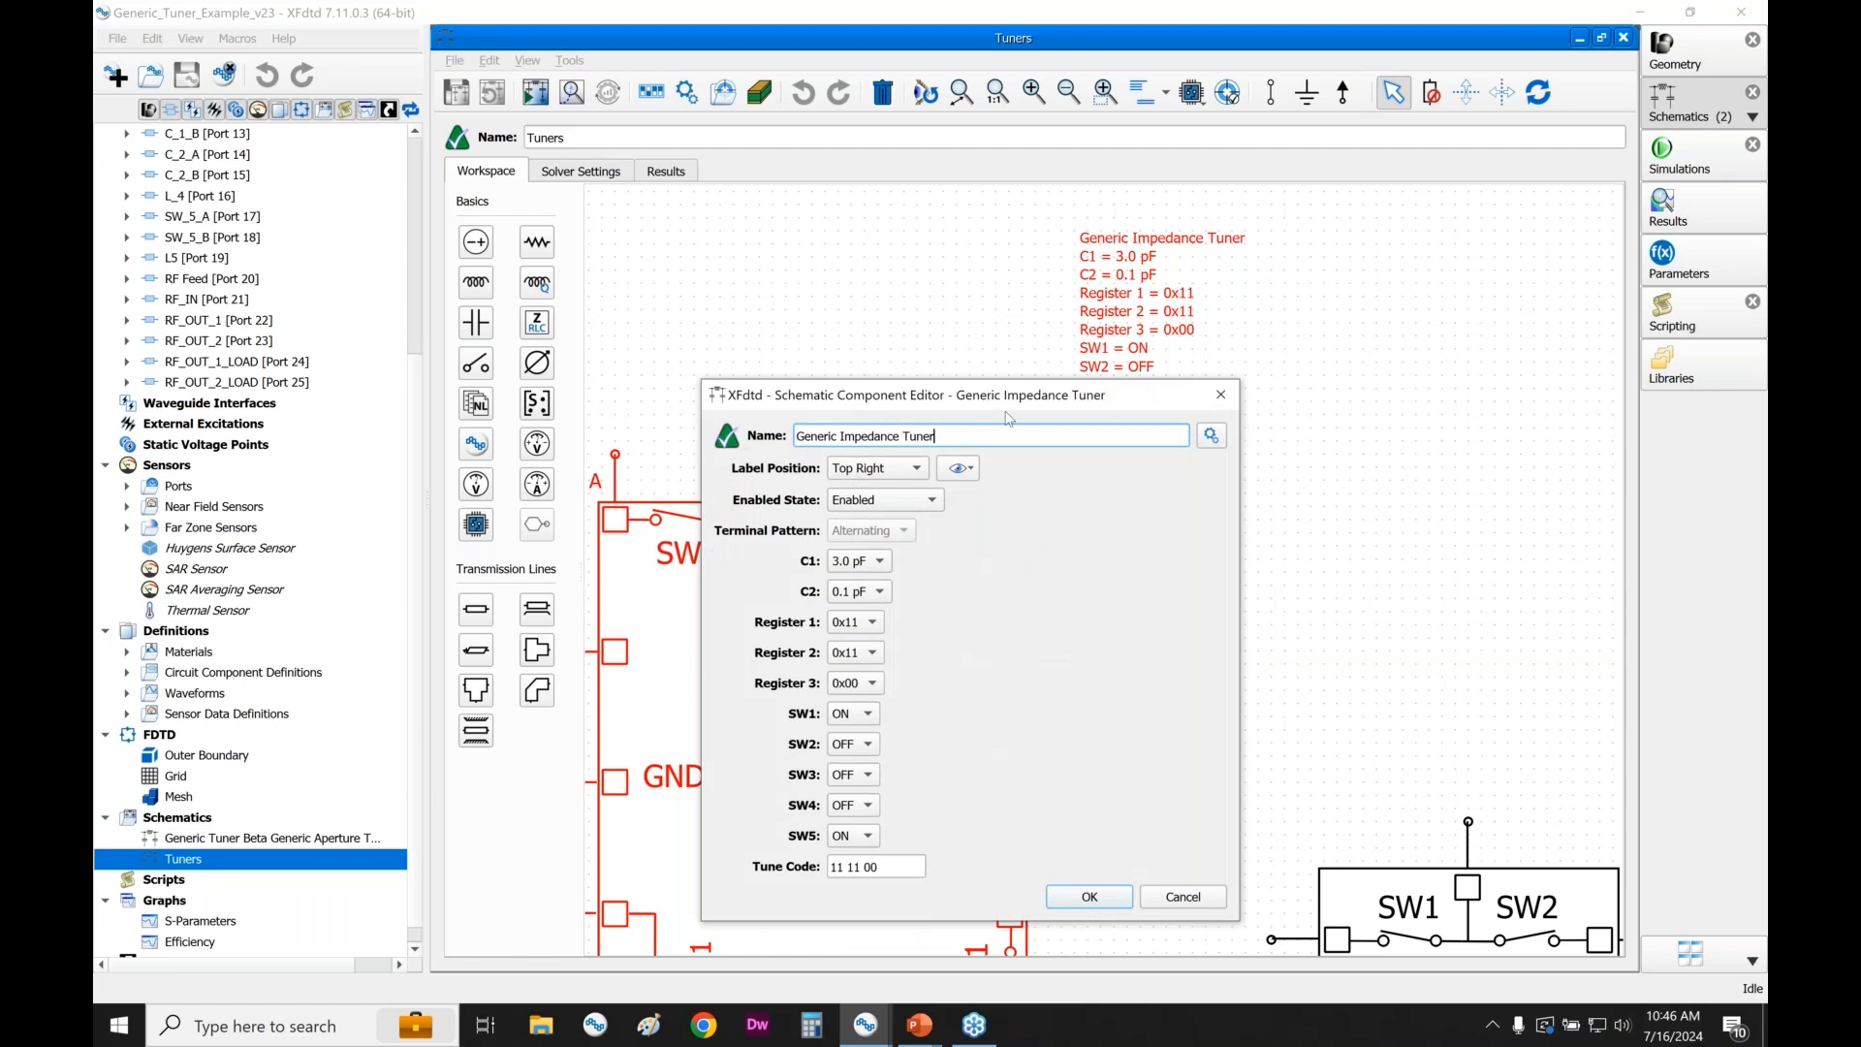
mouse_move(983, 385)
mouse_down()
mouse_move(1063, 436)
mouse_move(802, 235)
mouse_up()
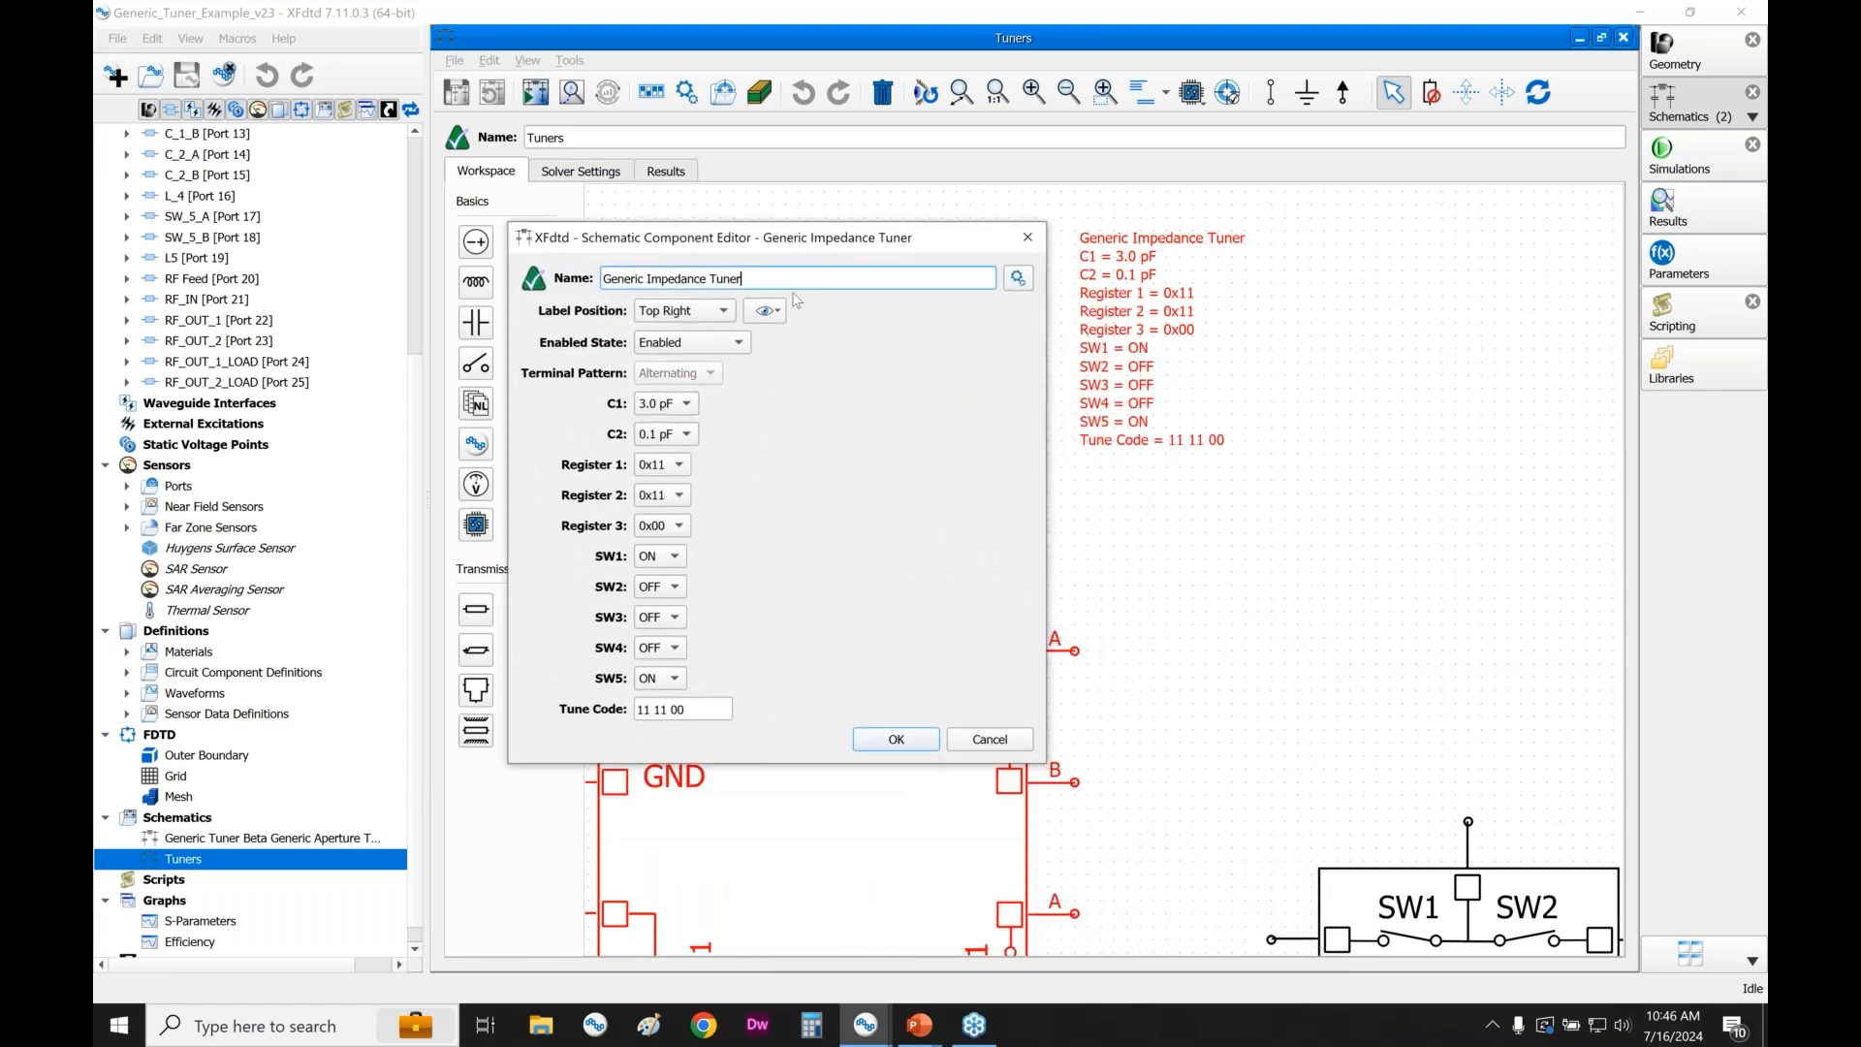
click(667, 404)
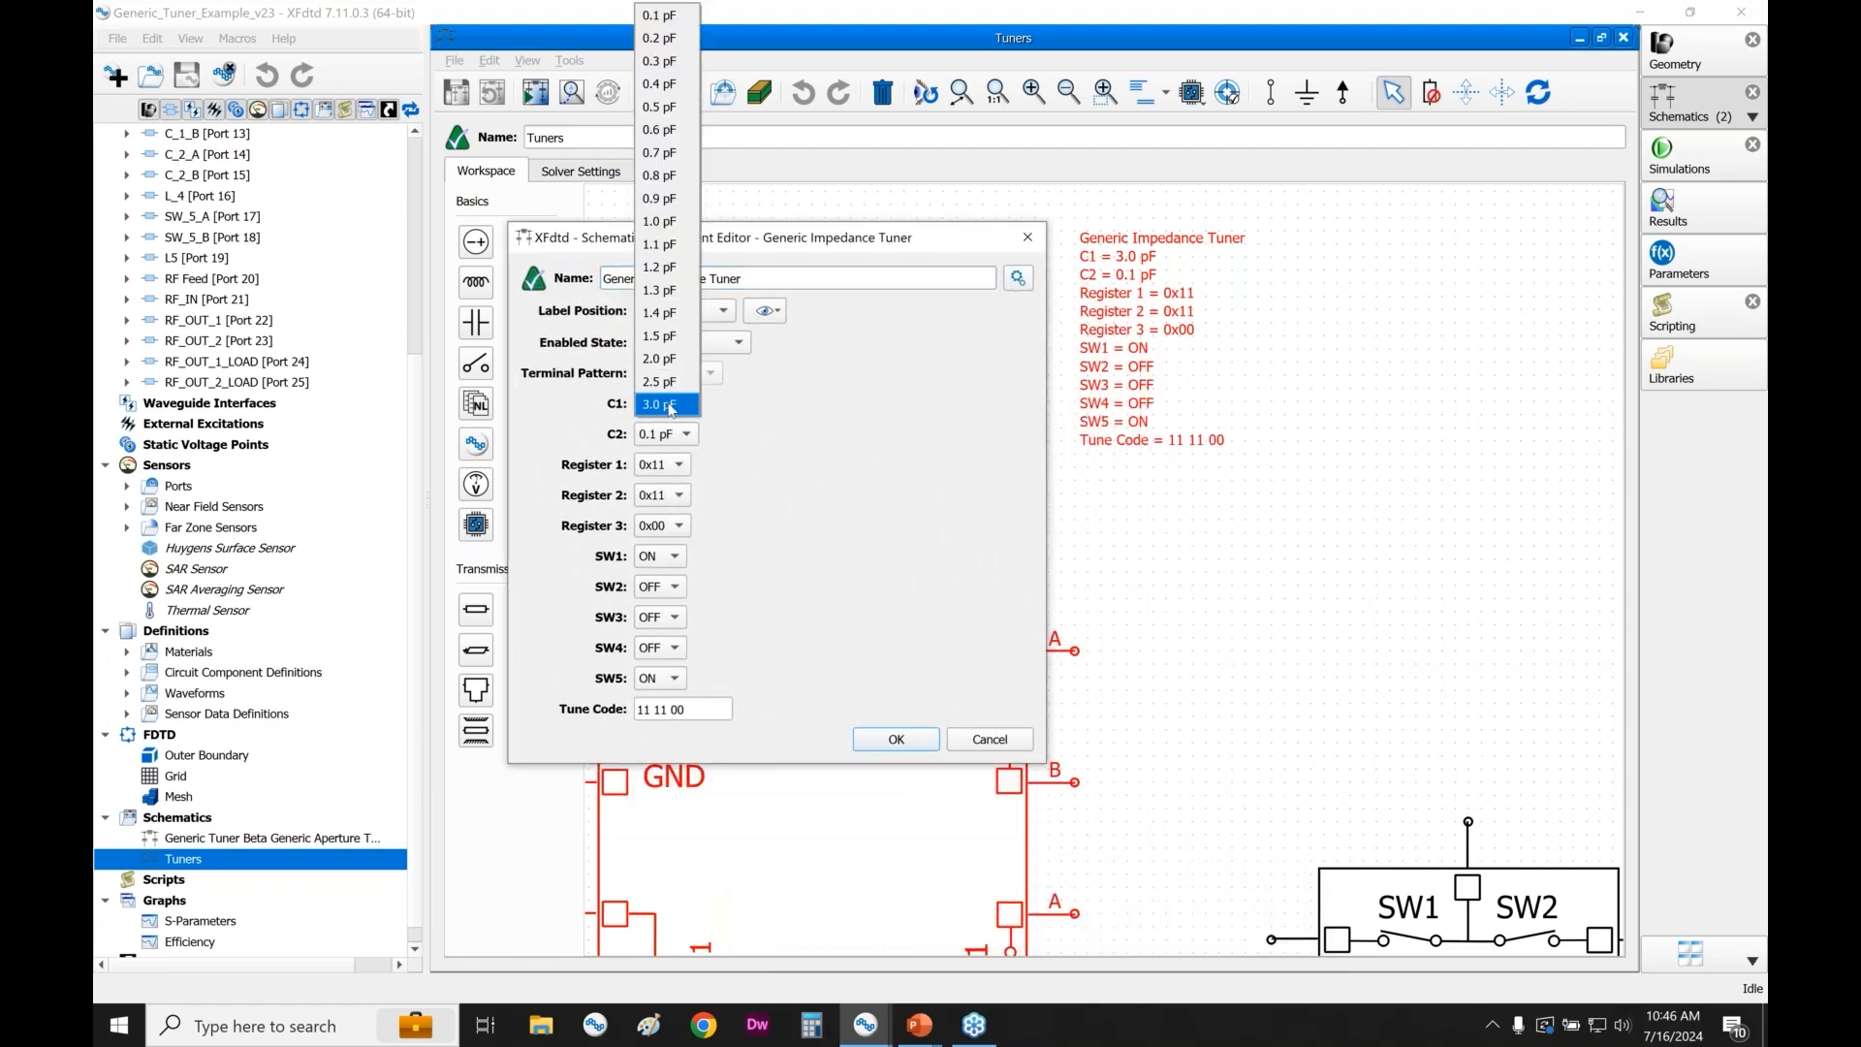
click(714, 443)
click(678, 566)
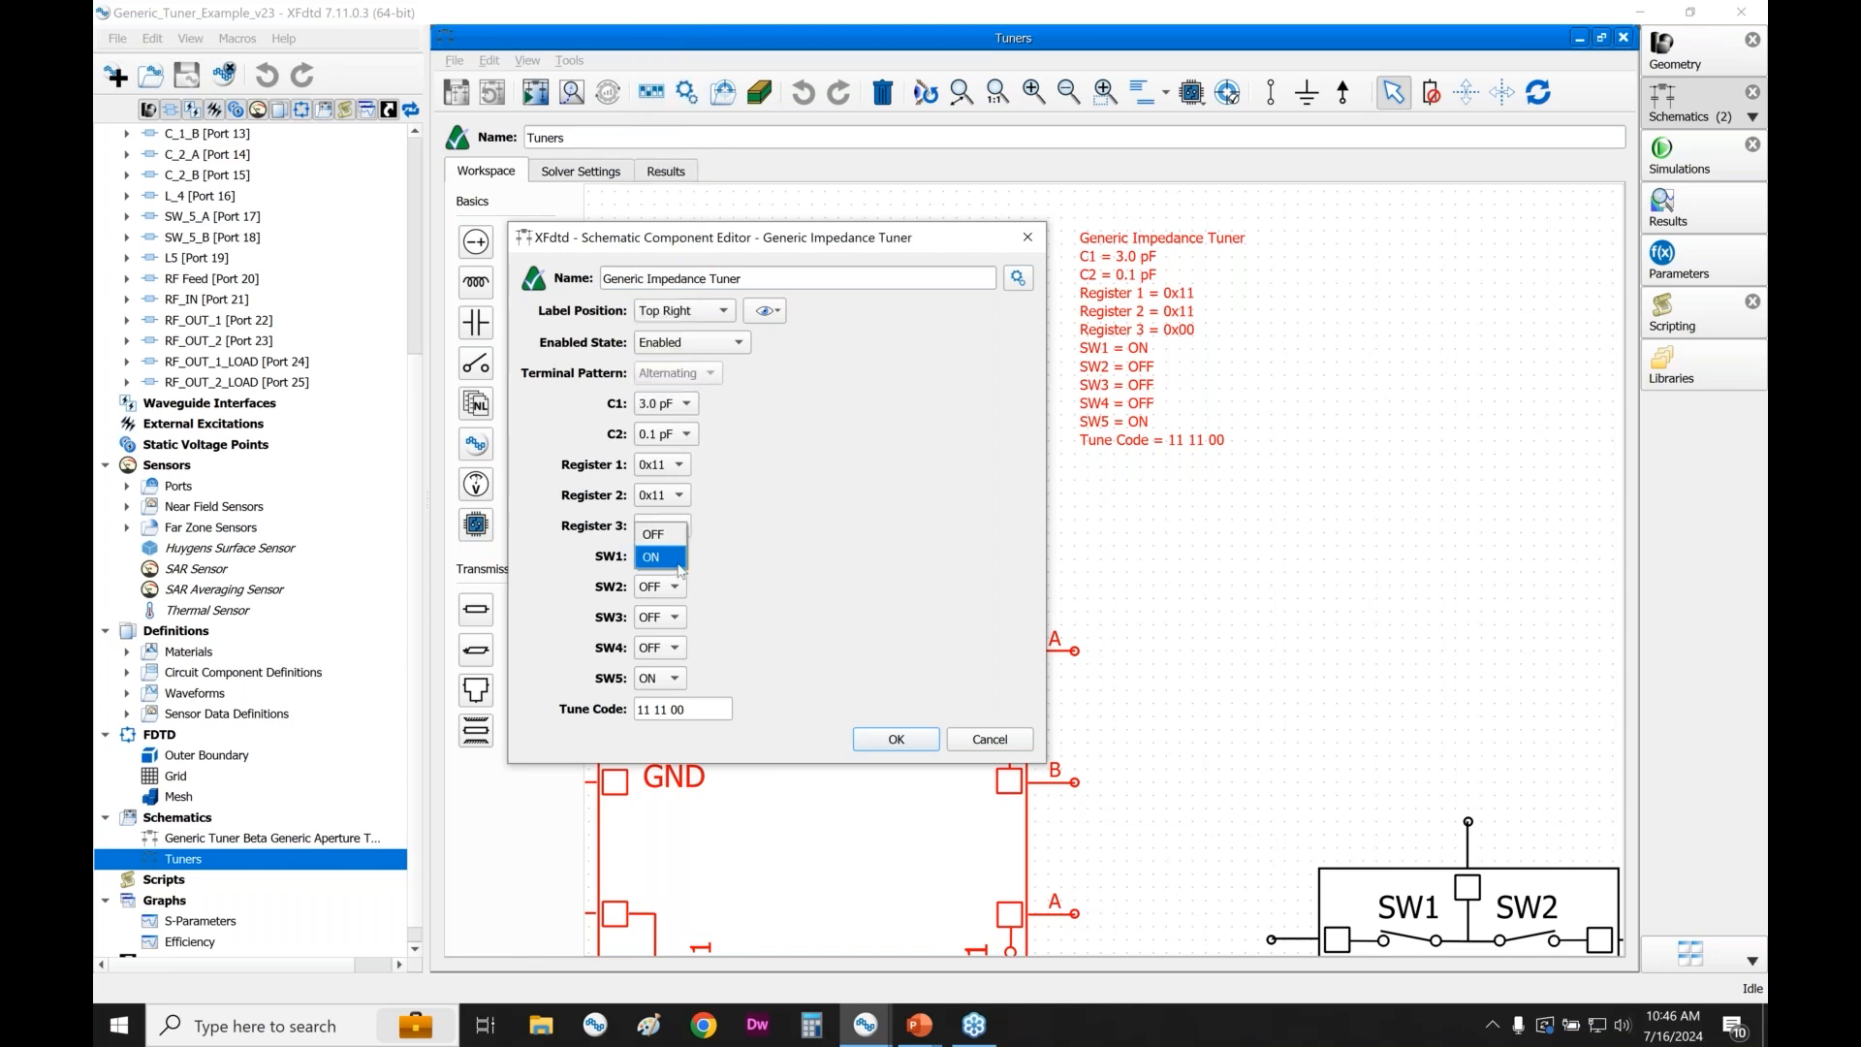
click(715, 568)
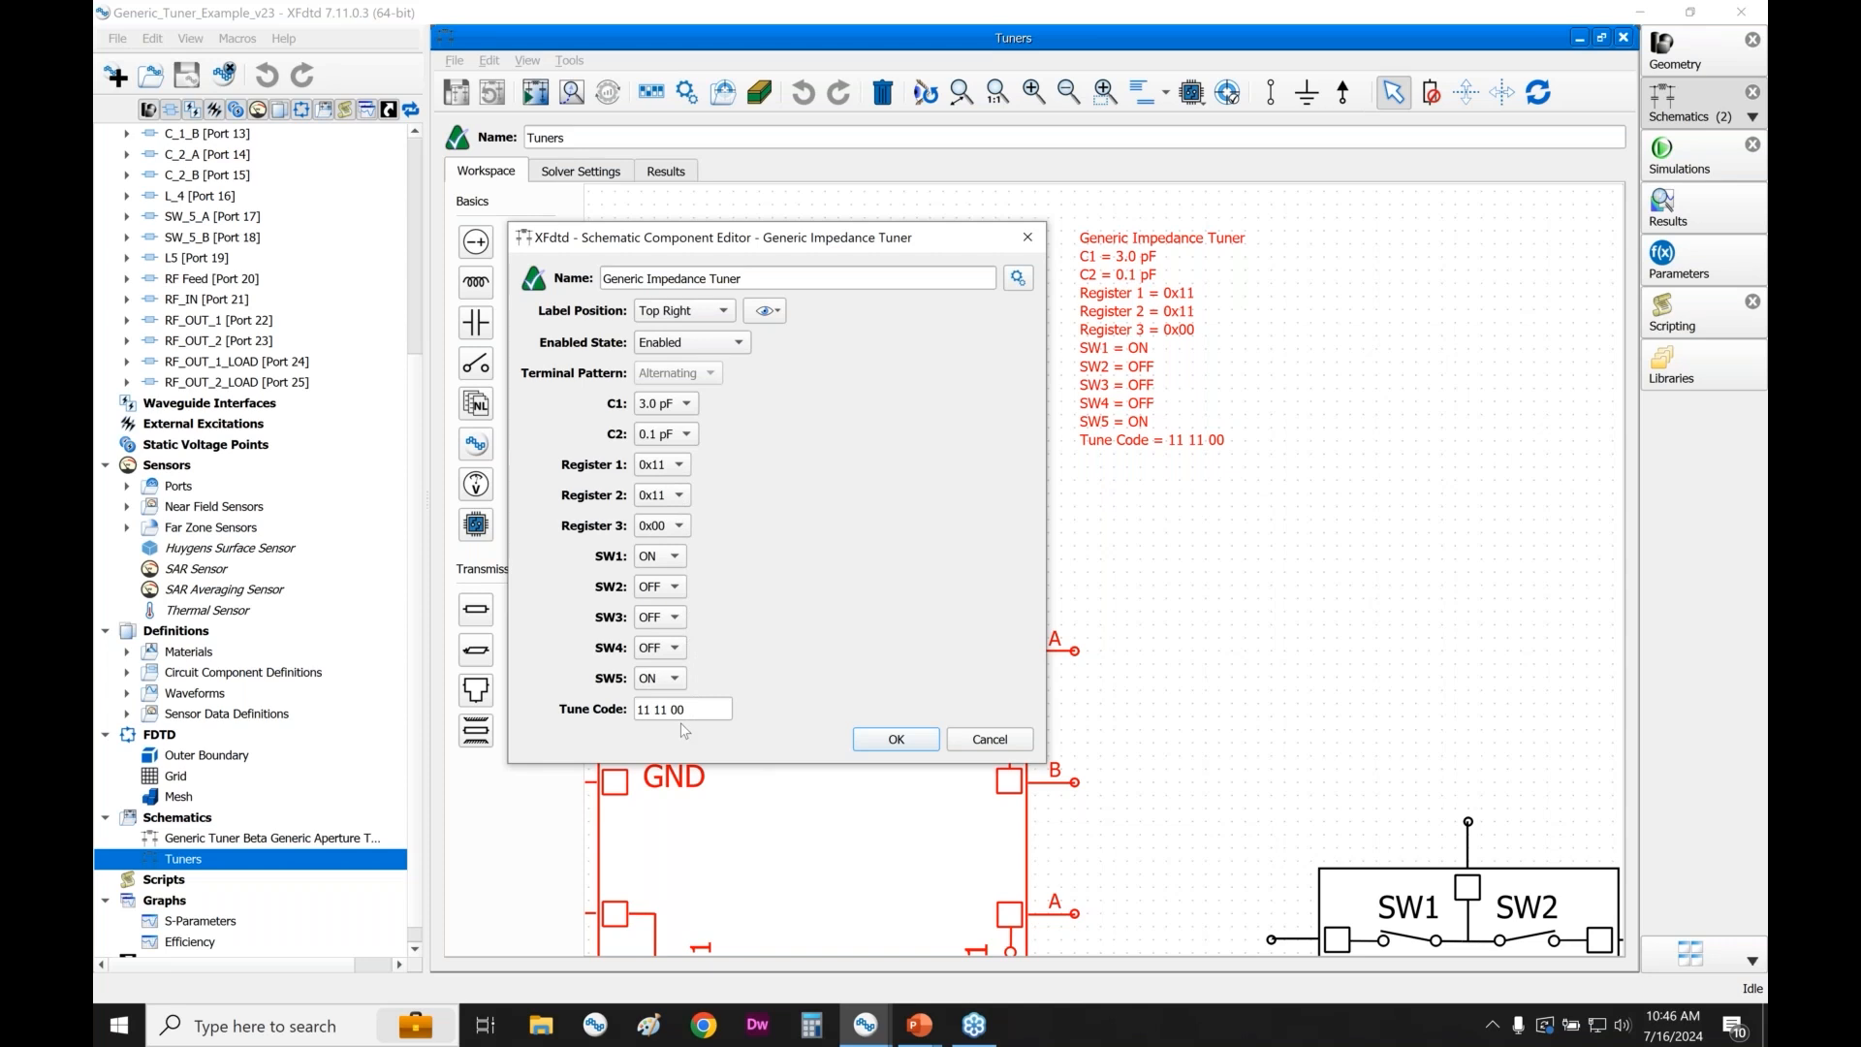
- Try SW1 set to OFF in the Generic Impedance Tuner, select its tune code, and discard the change
click(672, 557)
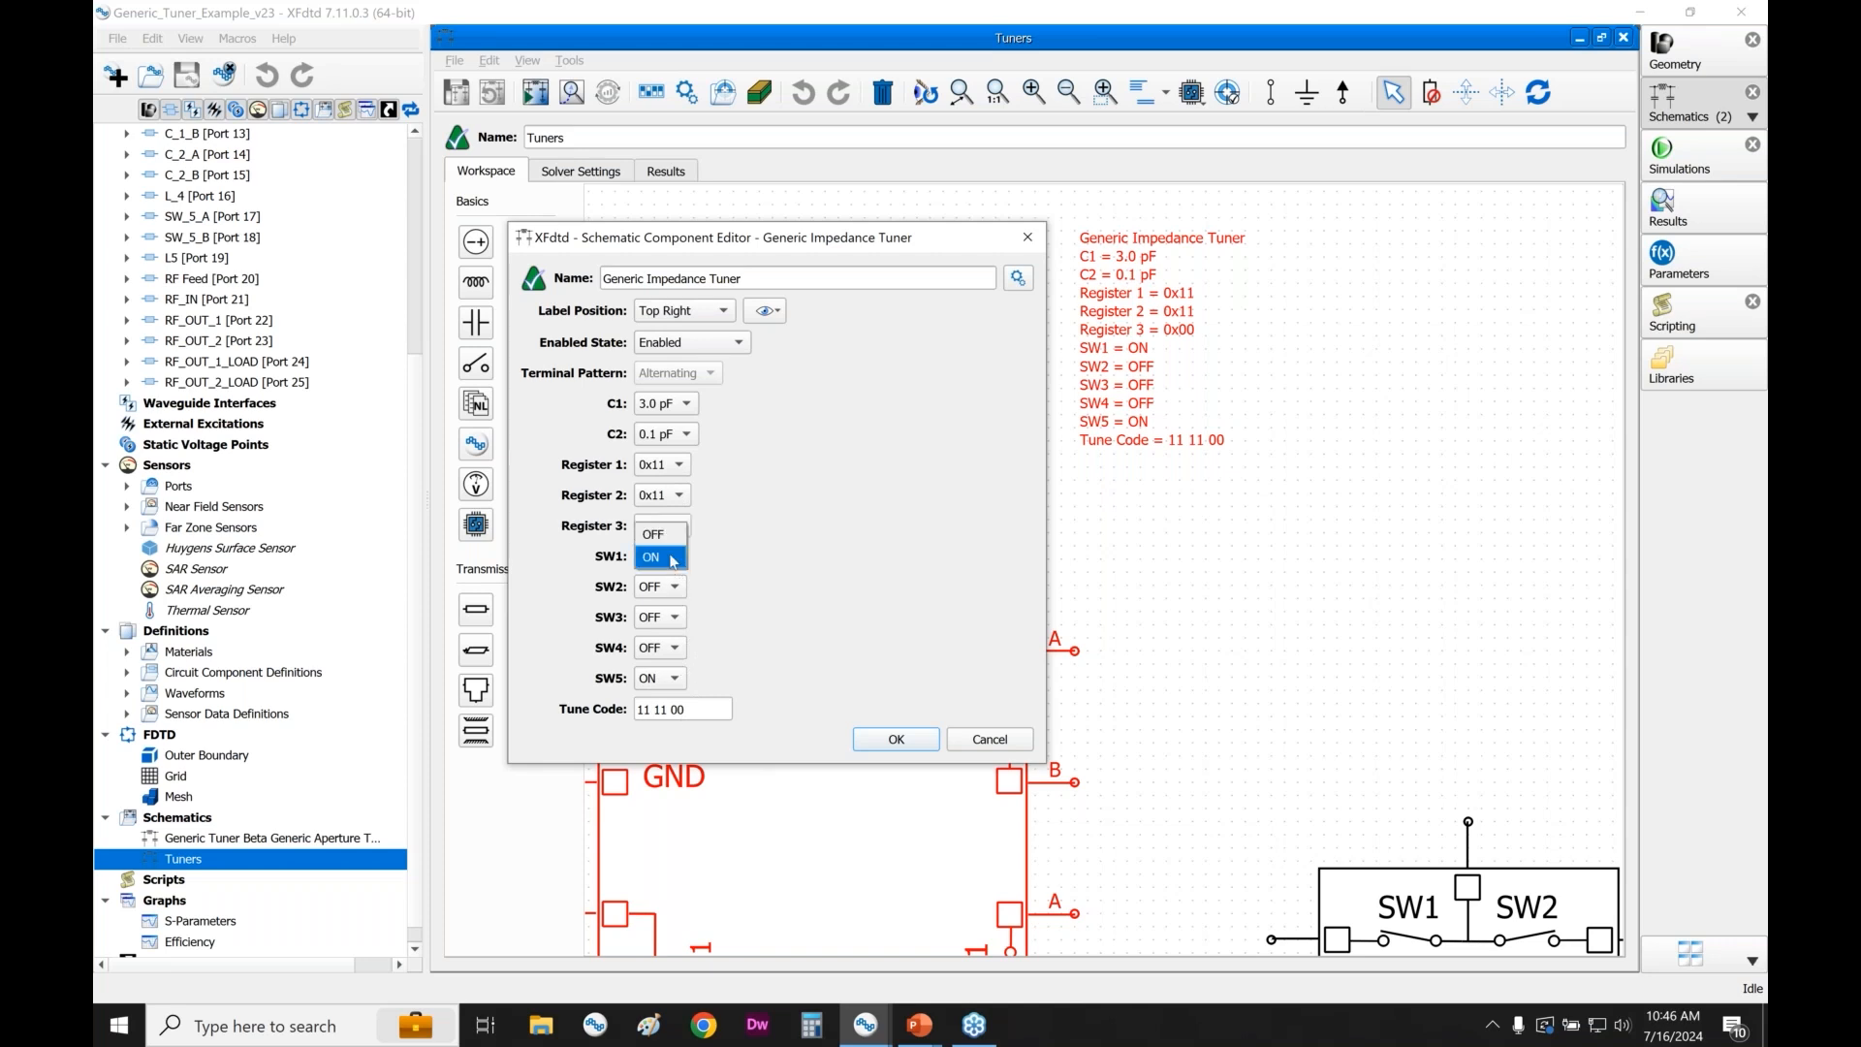
click(672, 534)
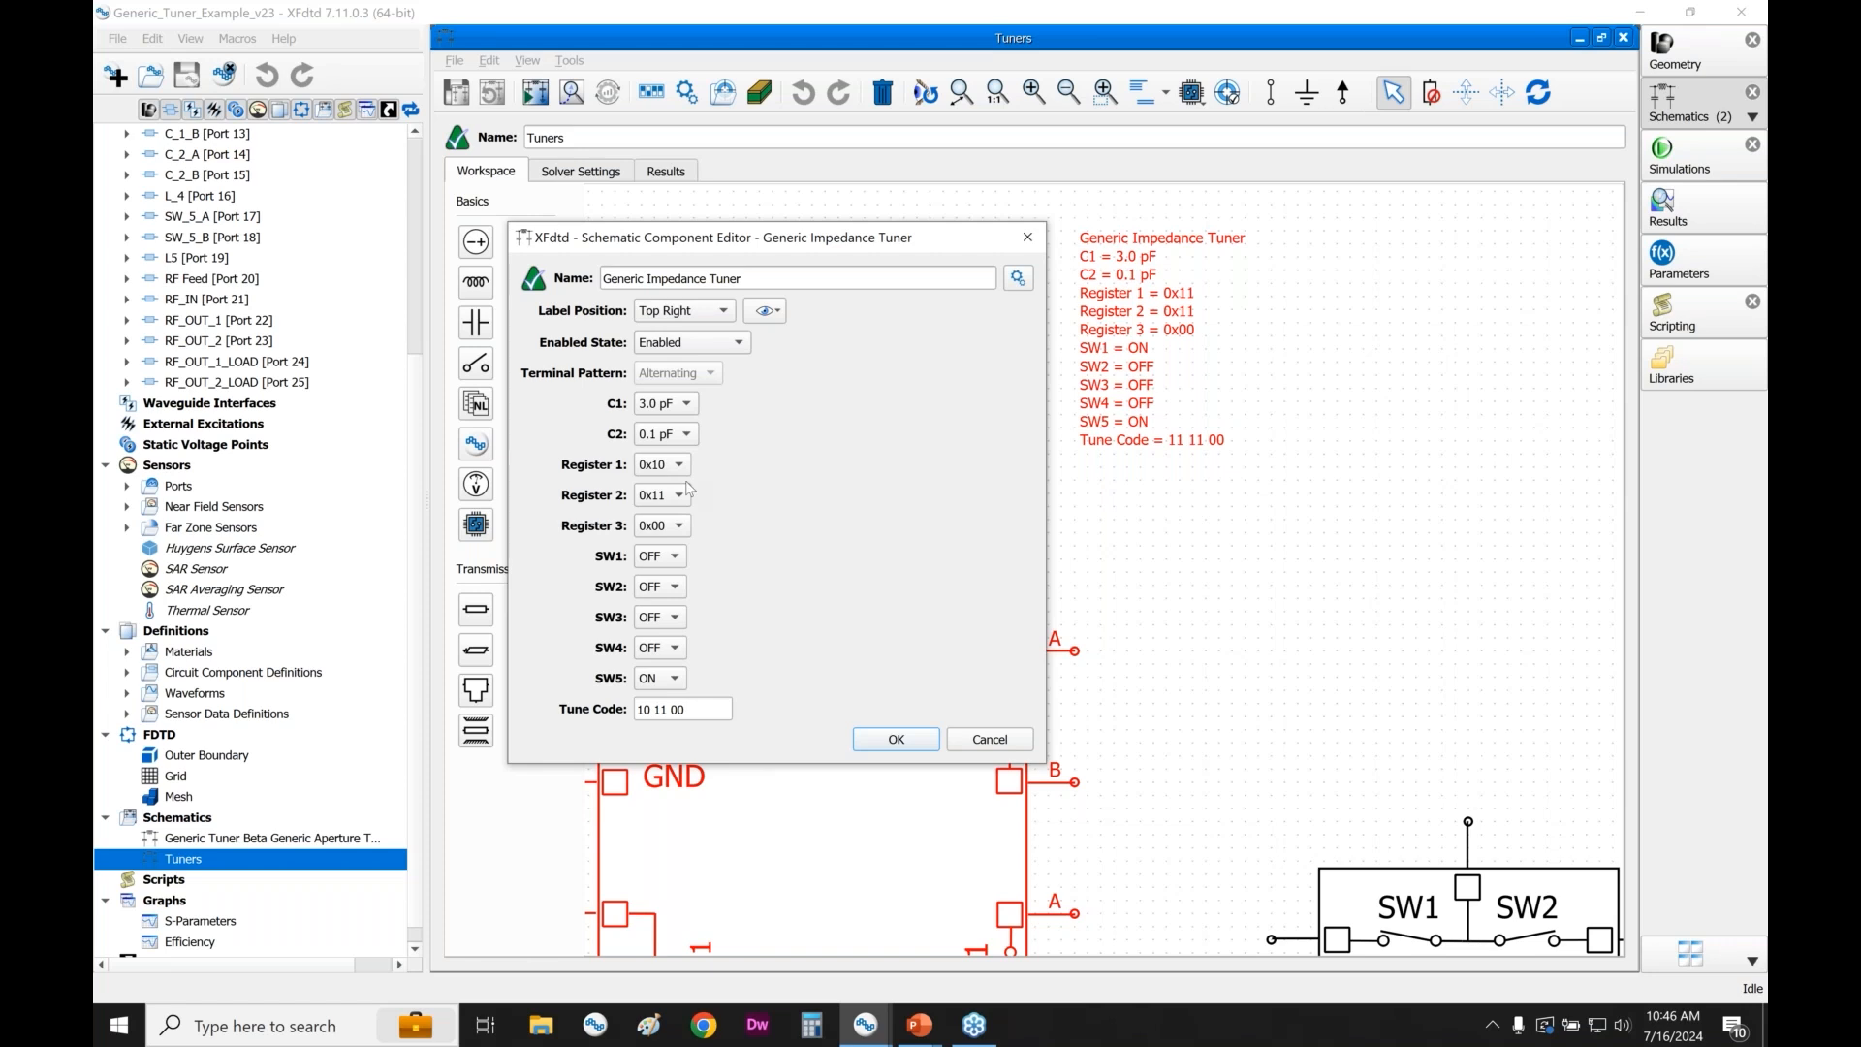
triple_click(696, 708)
click(970, 737)
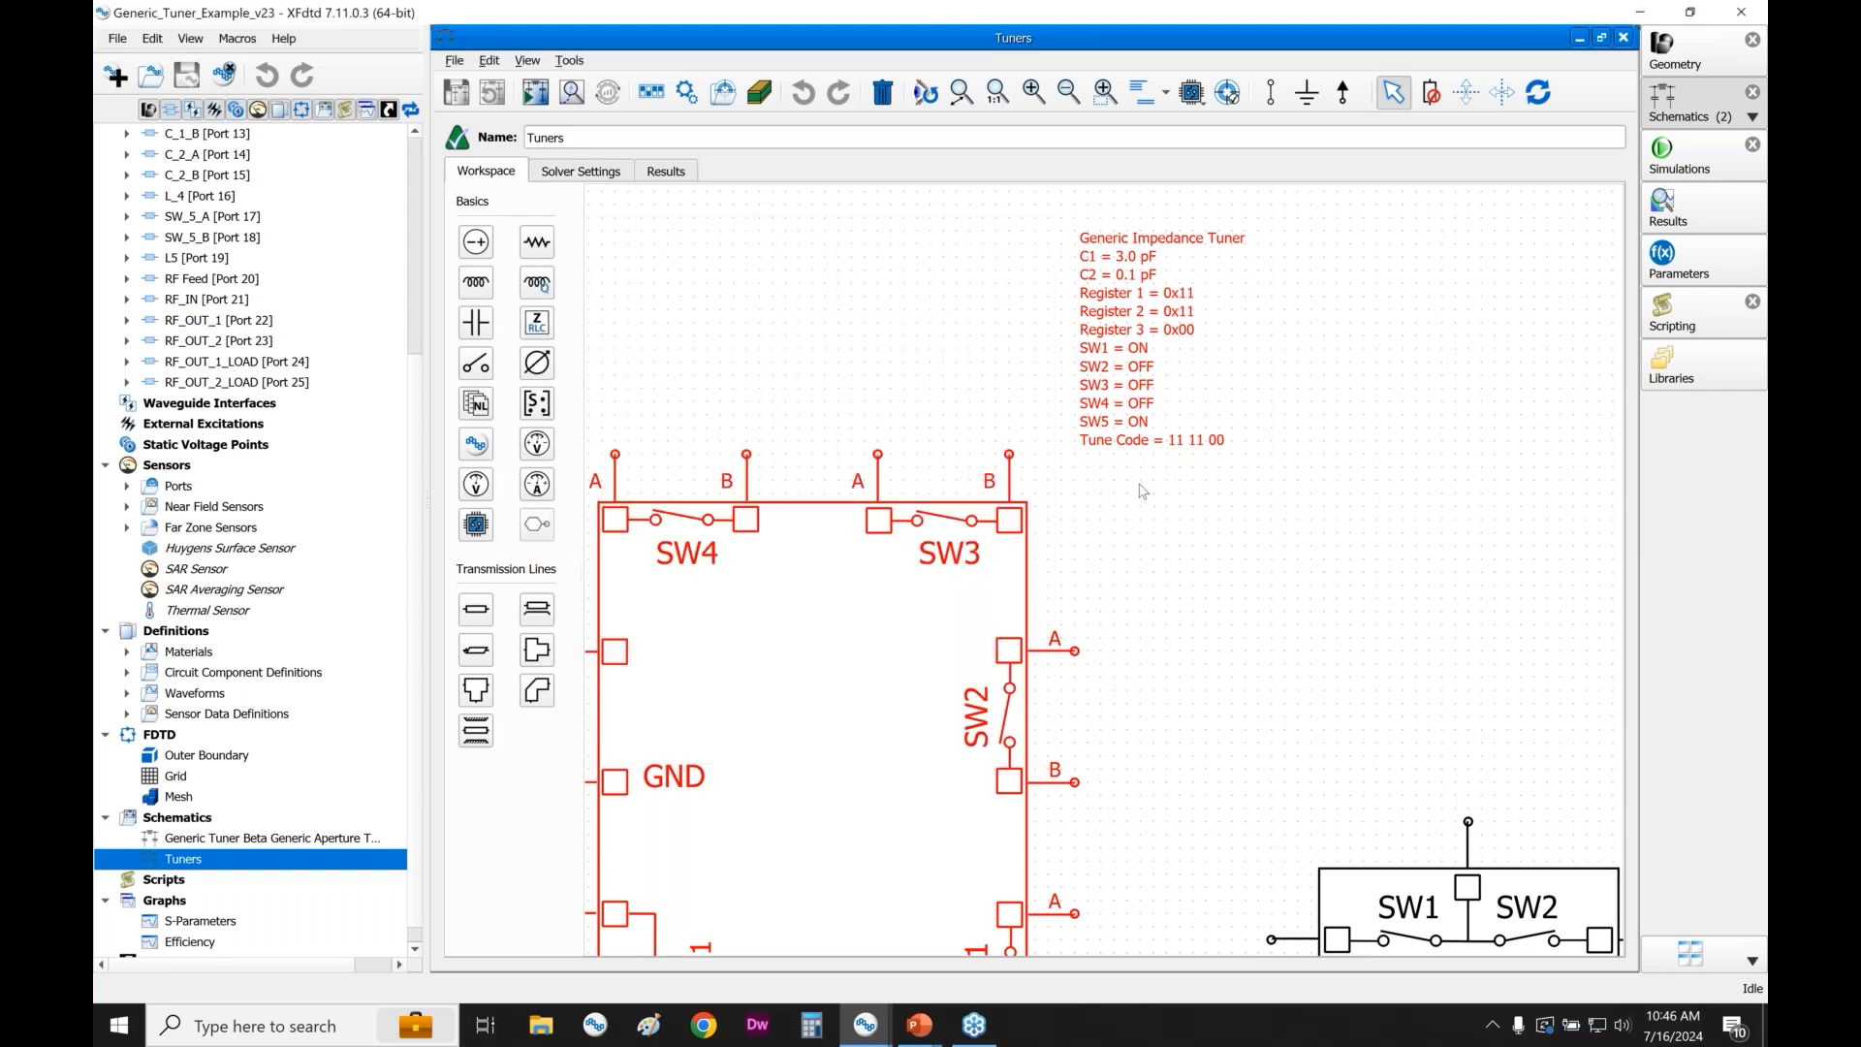
- View the subcircuit commands available for the Generic Impedance Tuner, dismiss them, and reselect the tuner symbol
right_click(922, 575)
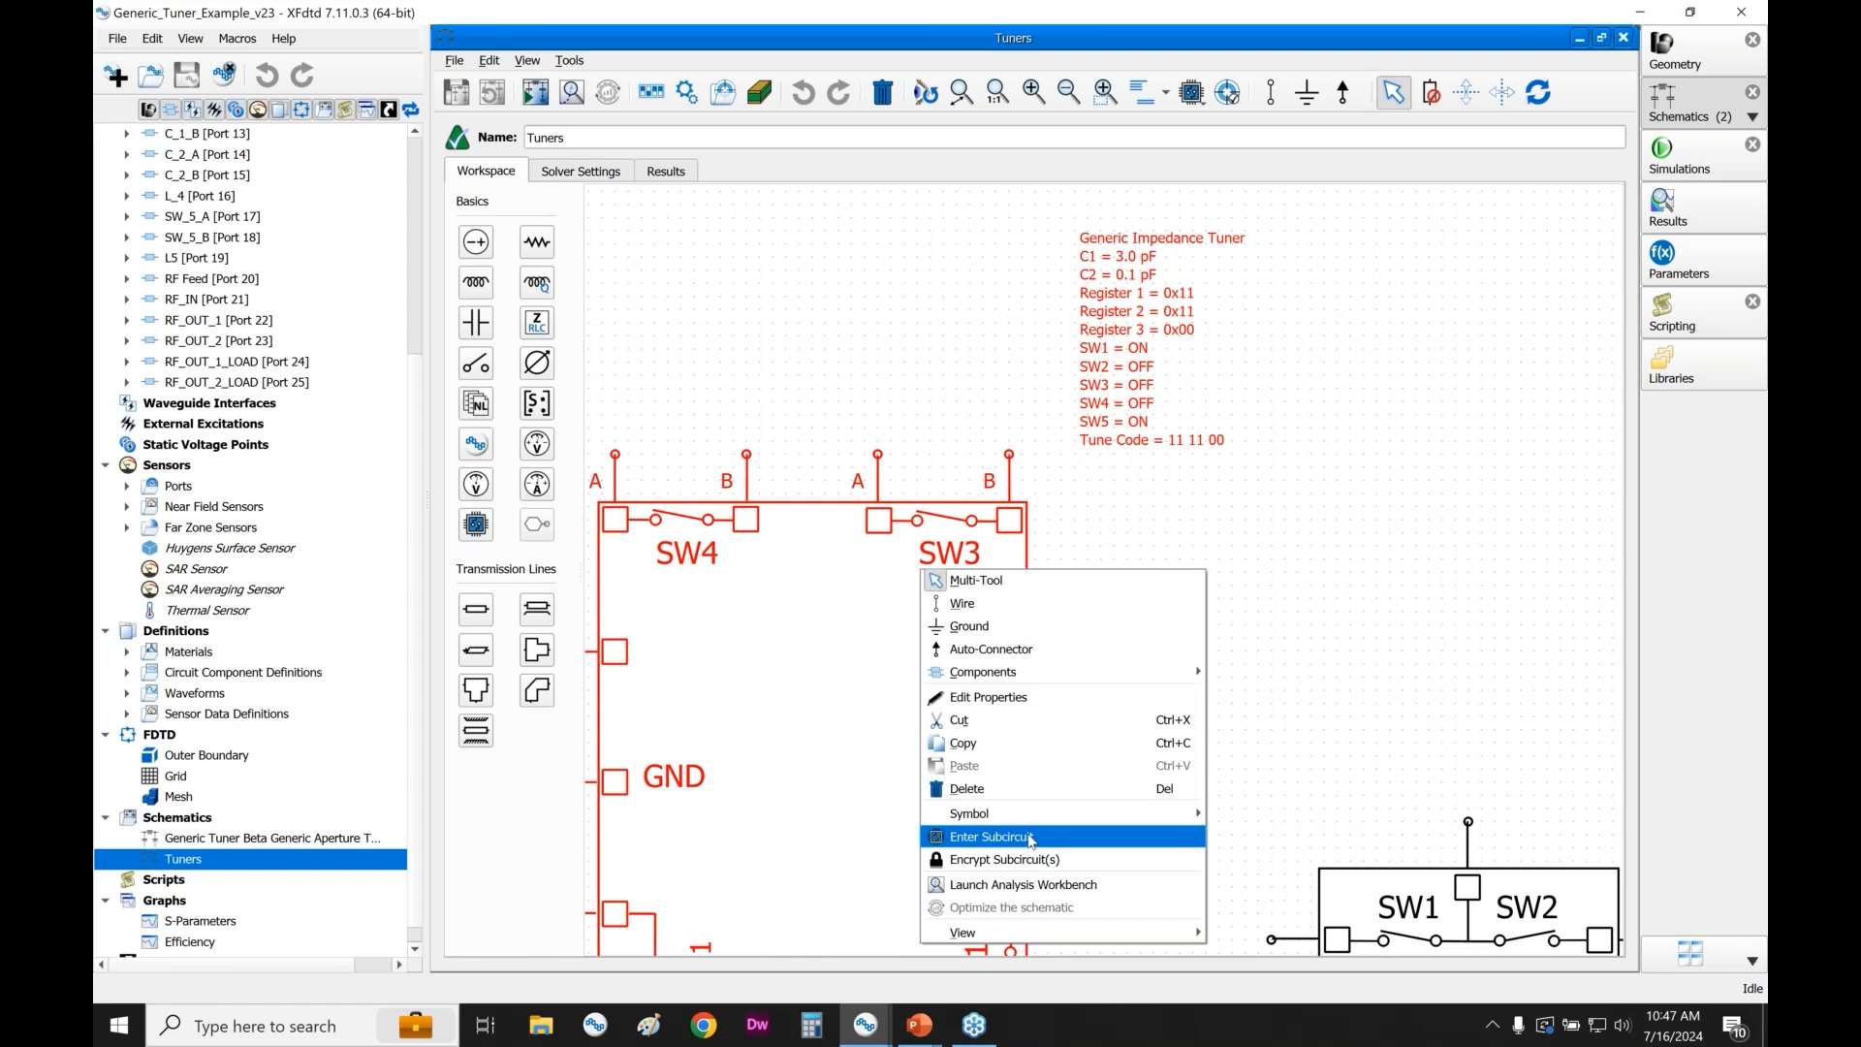
click(1232, 530)
scroll(1261, 455, down, 3)
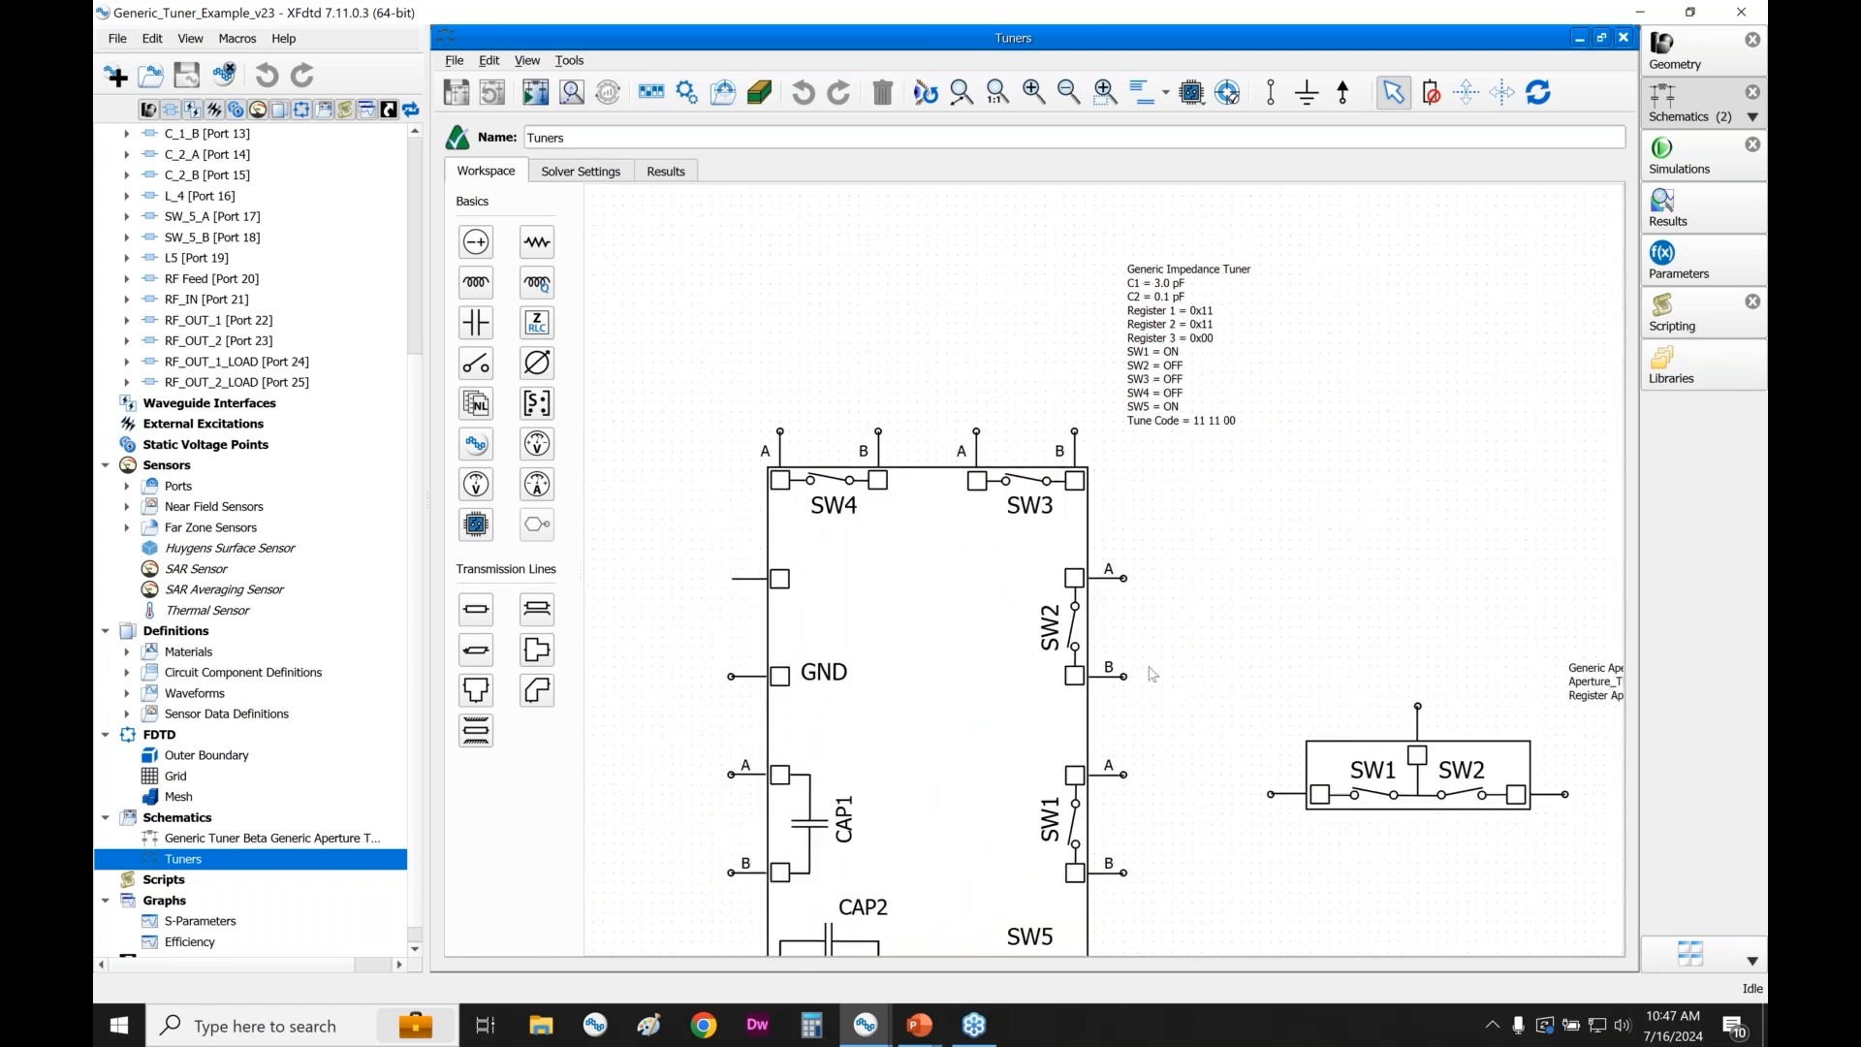
drag(1153, 674, 1150, 597)
scroll(1032, 603, down, 1)
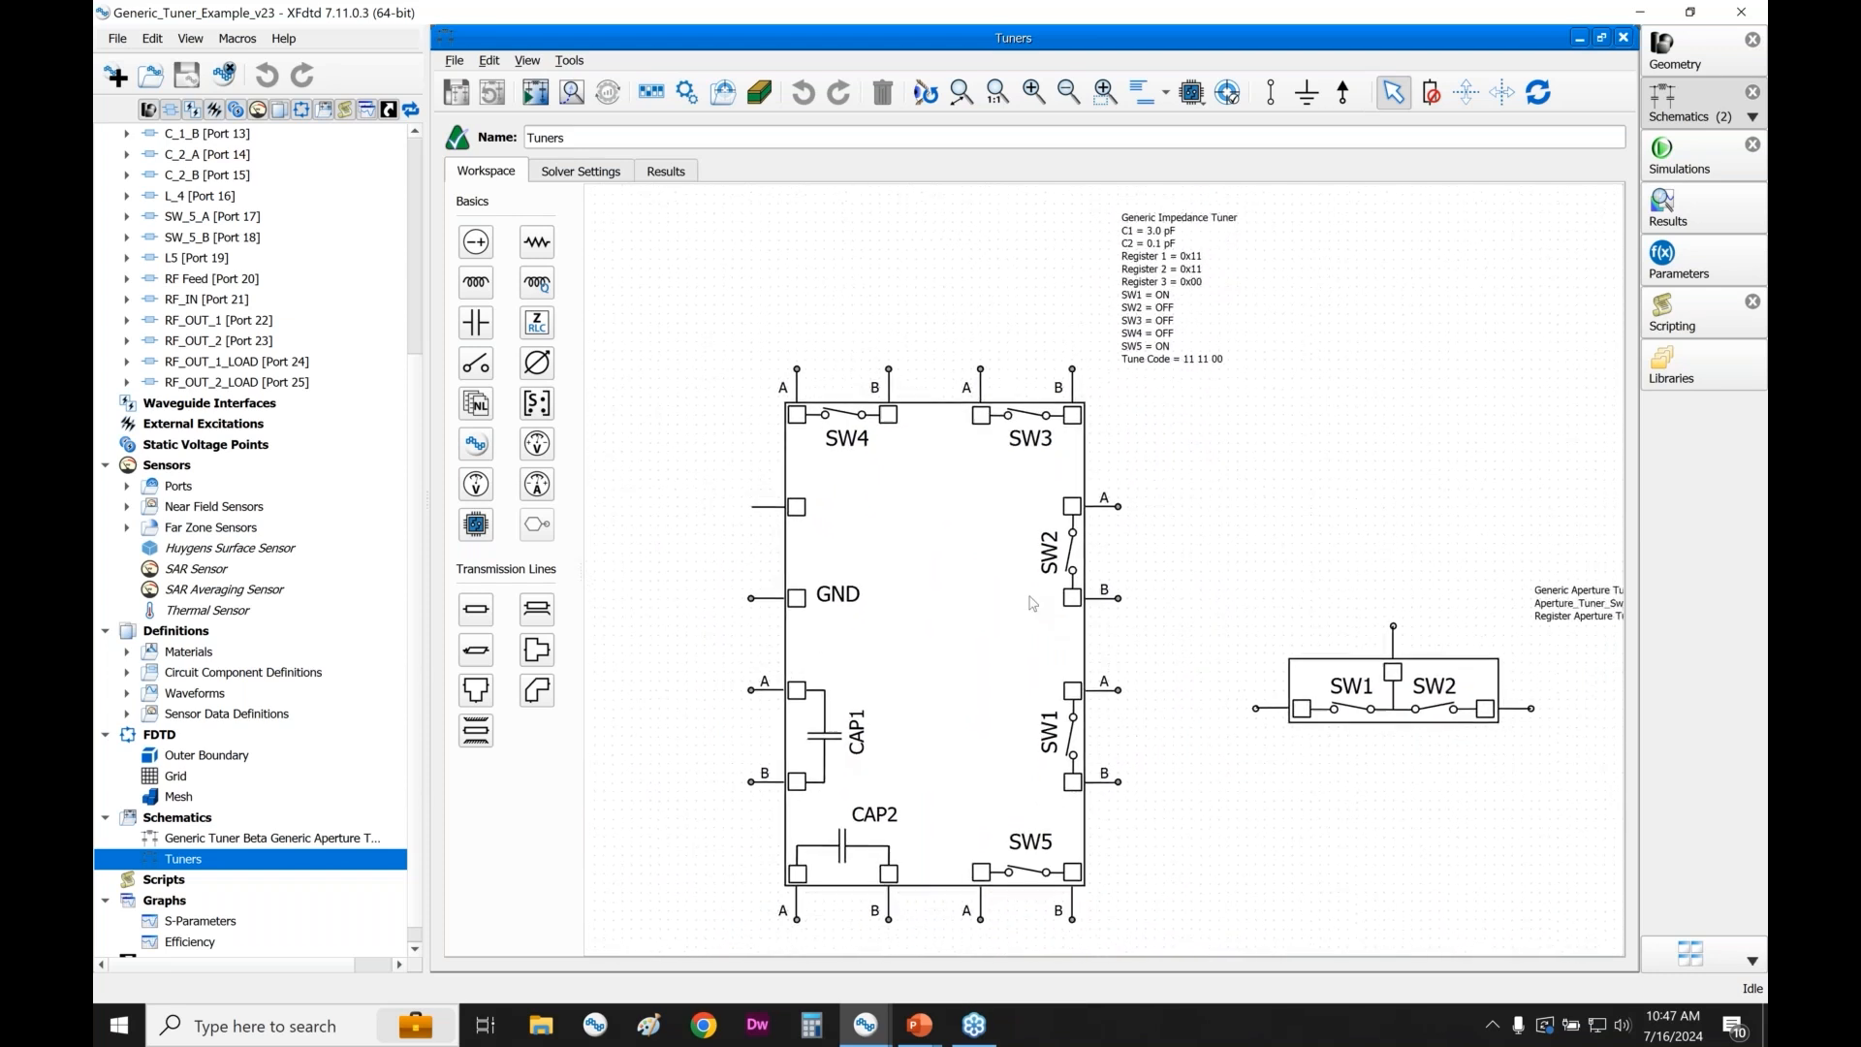
click(1033, 603)
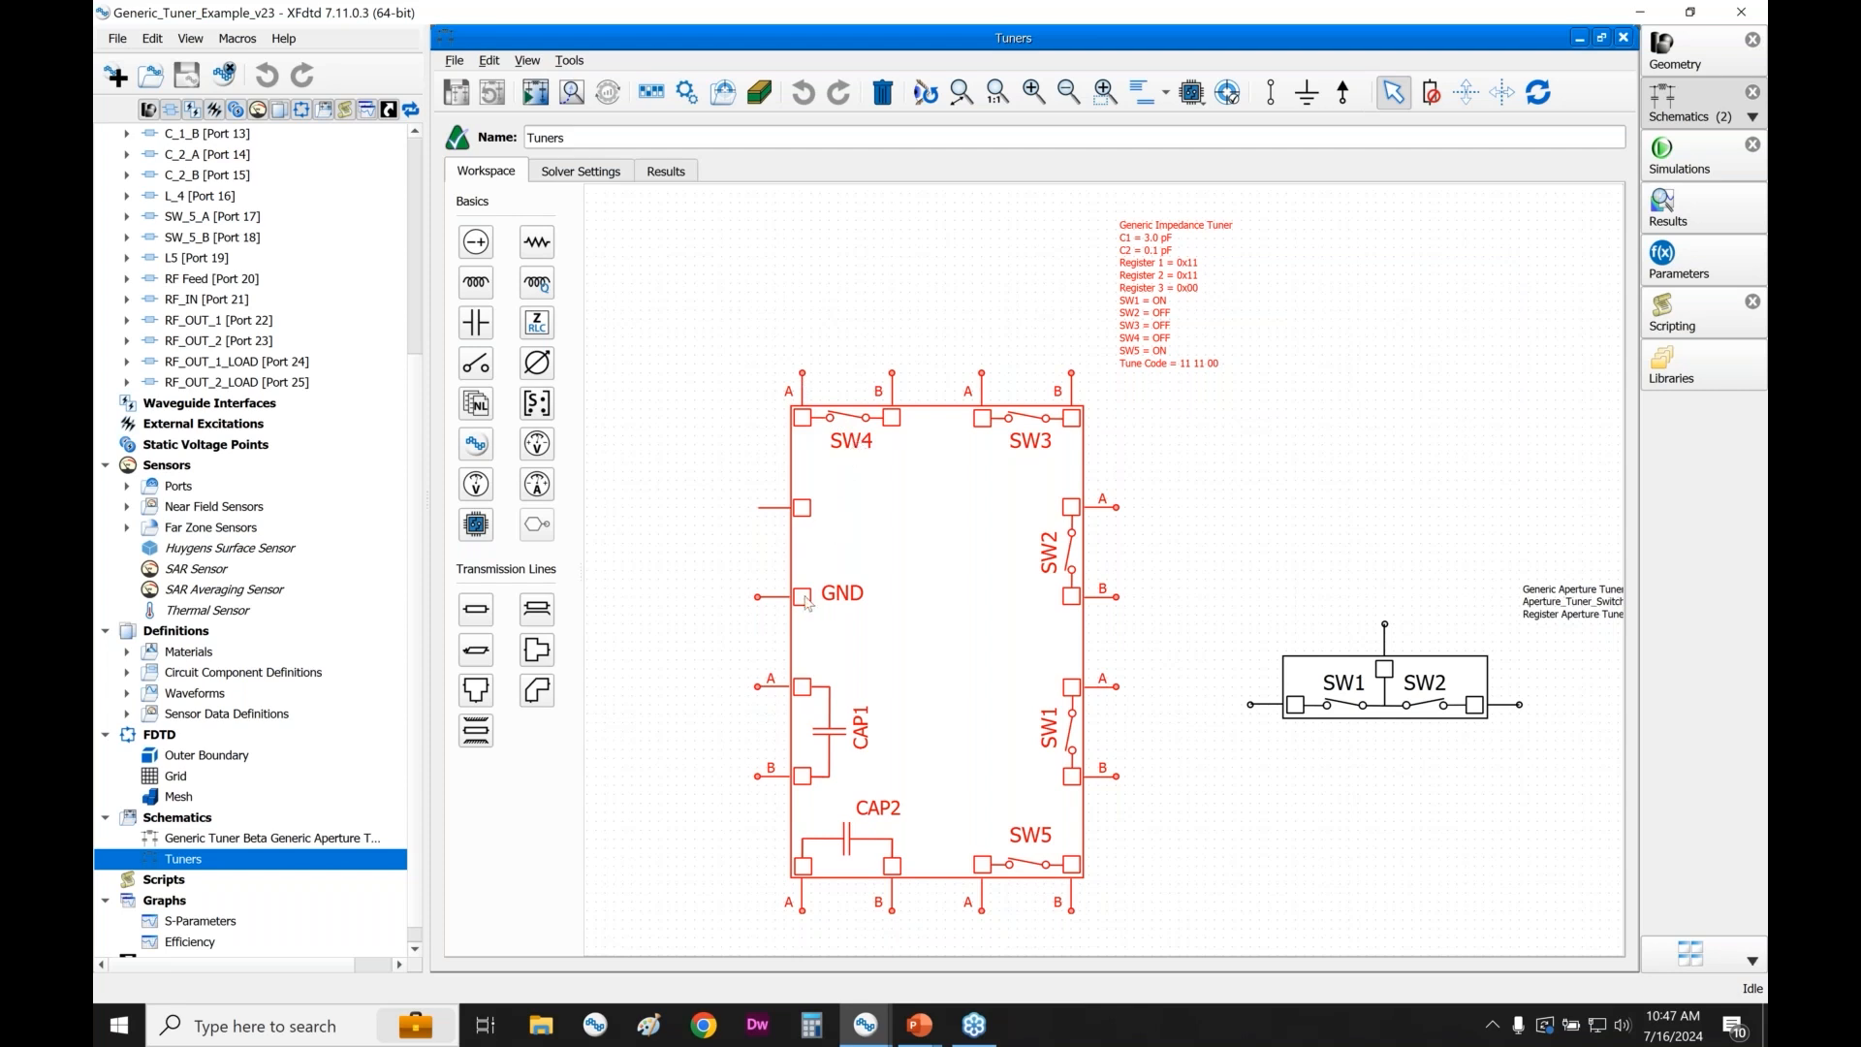
- Find the Generic Impedance Tuner 1 block, view its custom symbol commands, and dismiss them without editing the symbol
mouse_move(887, 645)
mouse_down()
mouse_move(945, 606)
mouse_move(1270, 613)
mouse_up()
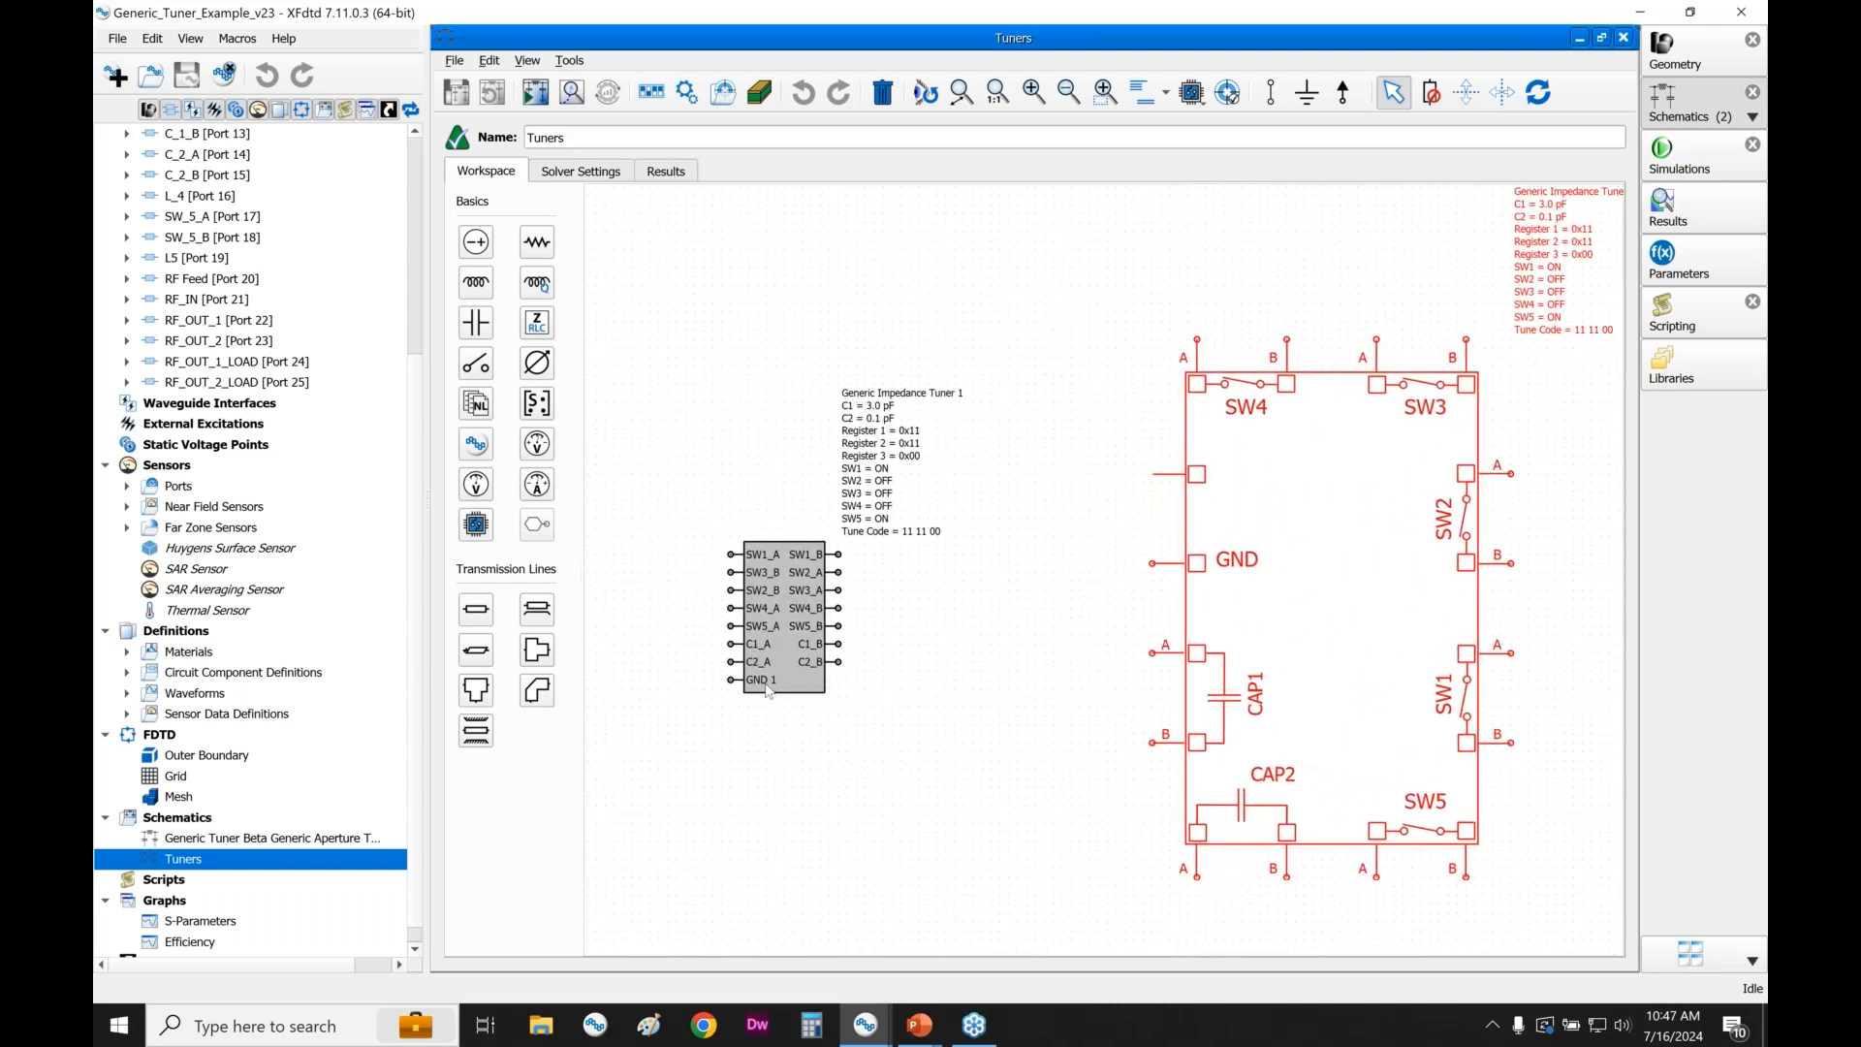
click(815, 690)
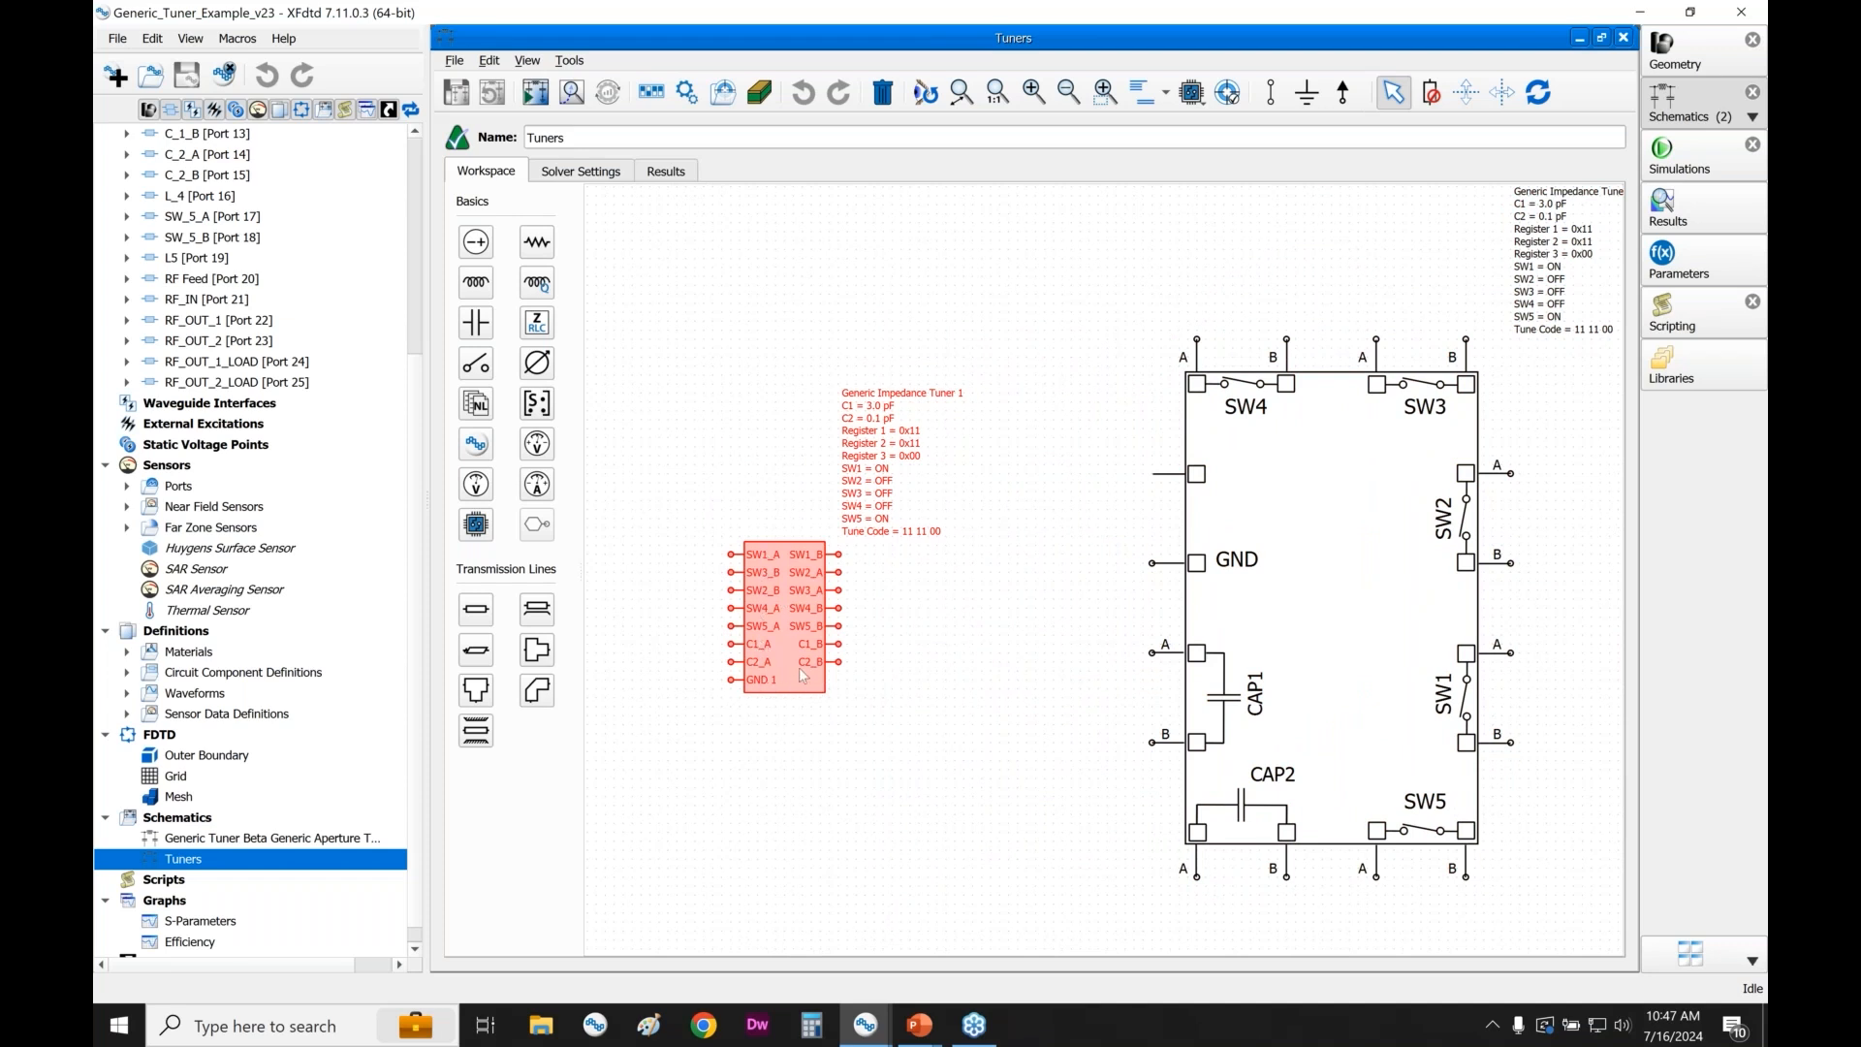
right_click(795, 586)
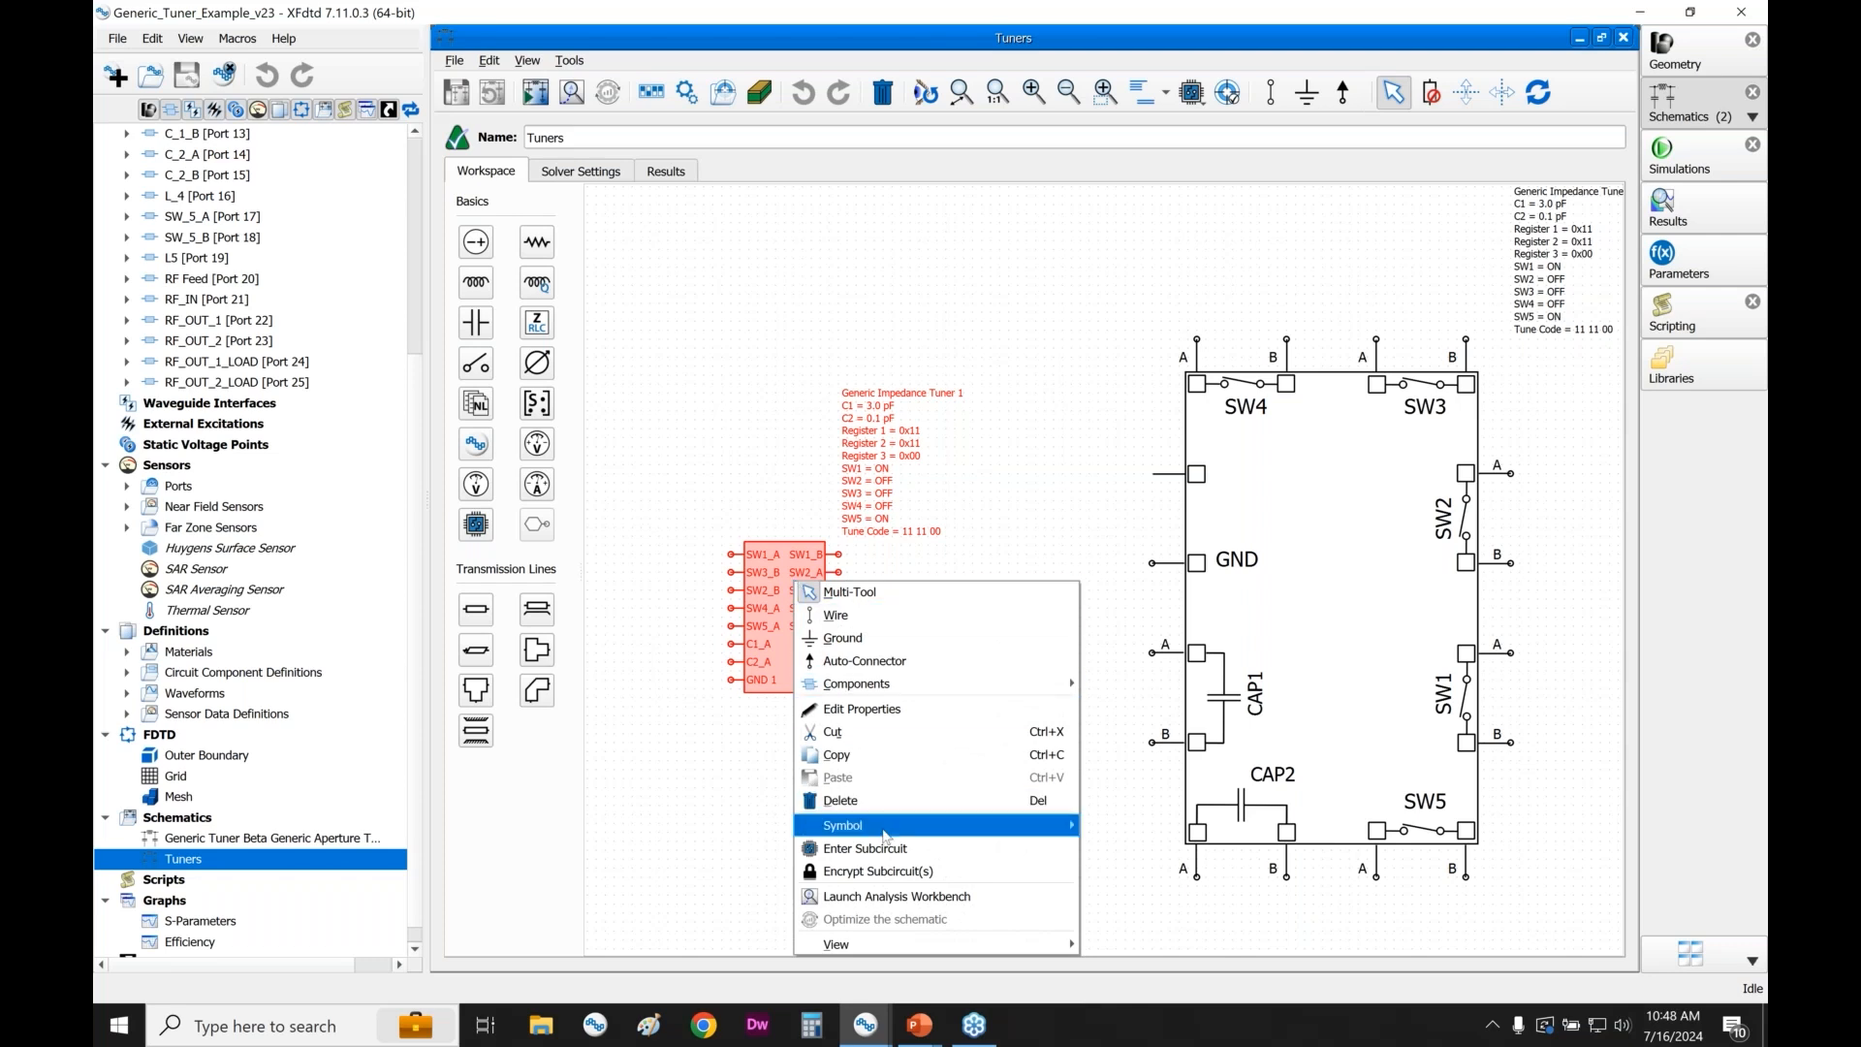
mouse_move(937, 832)
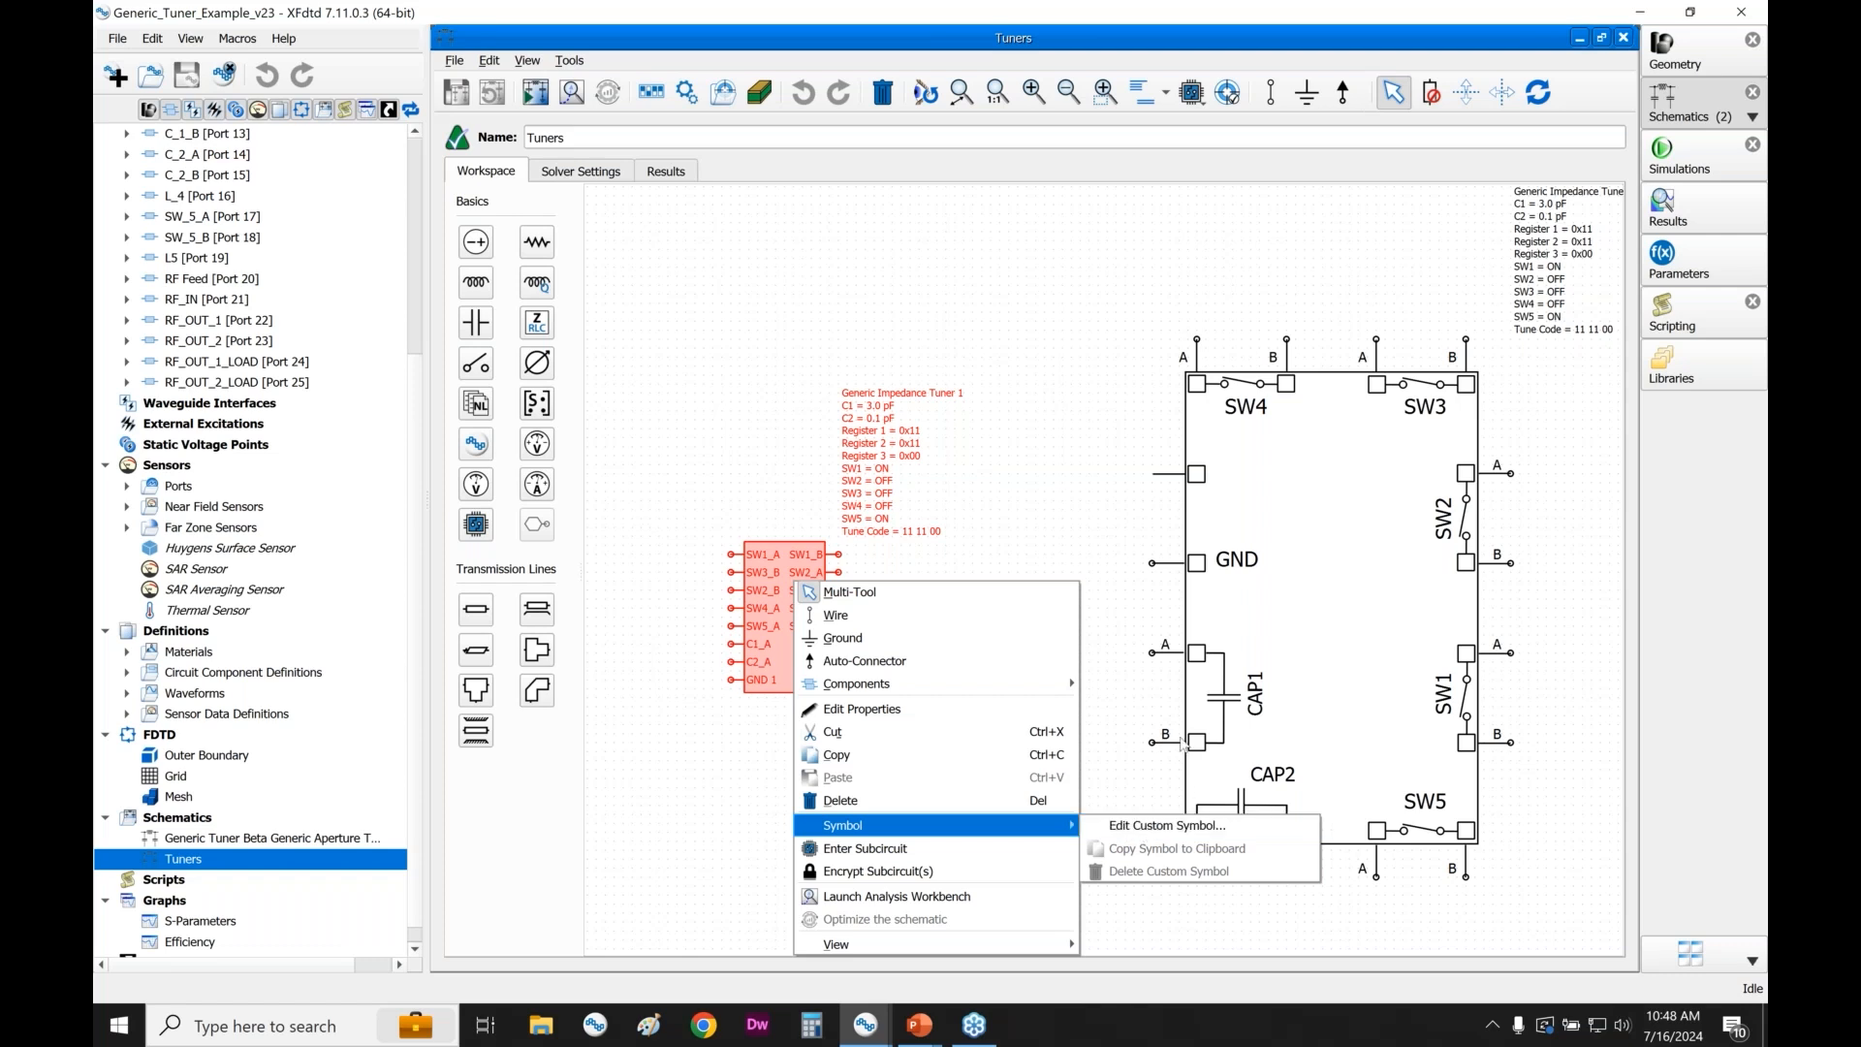
click(1151, 729)
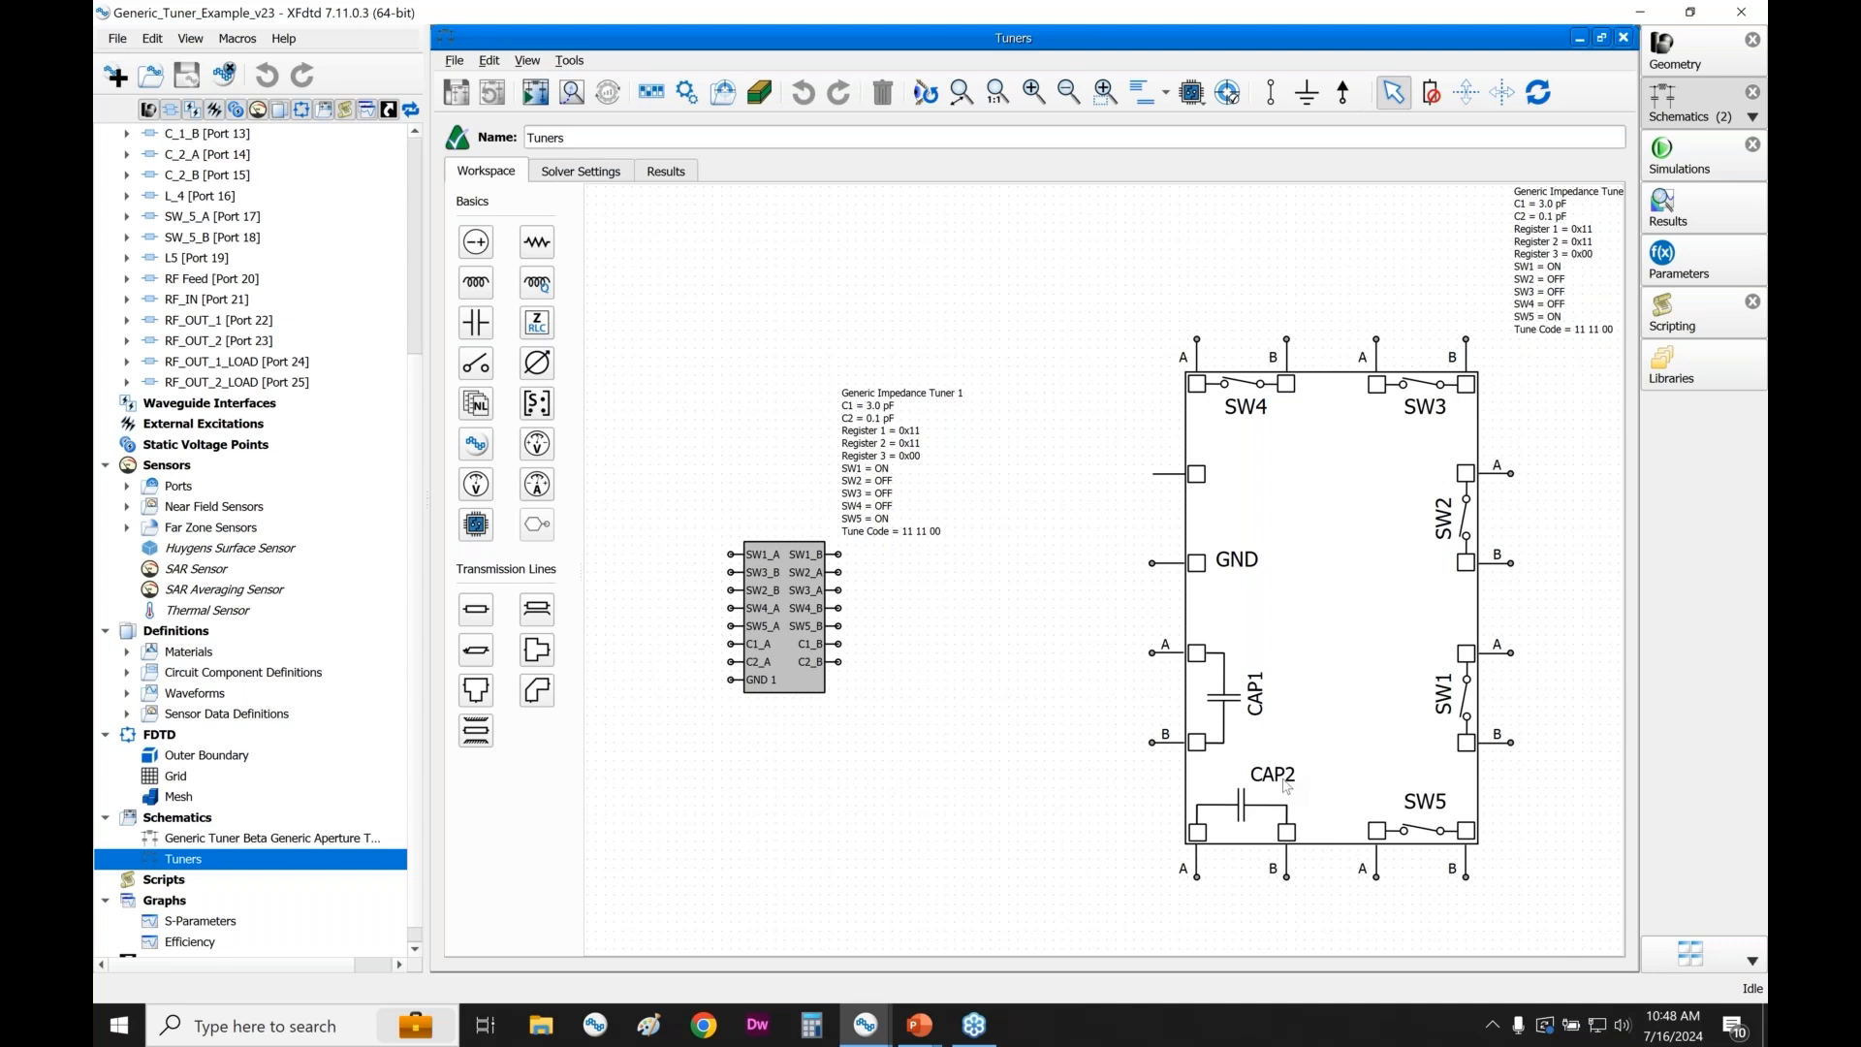
- Compare with the Generic Impedance Tuner's custom symbol and examine the Generic Aperture Tuner Switch symbol
click(1343, 634)
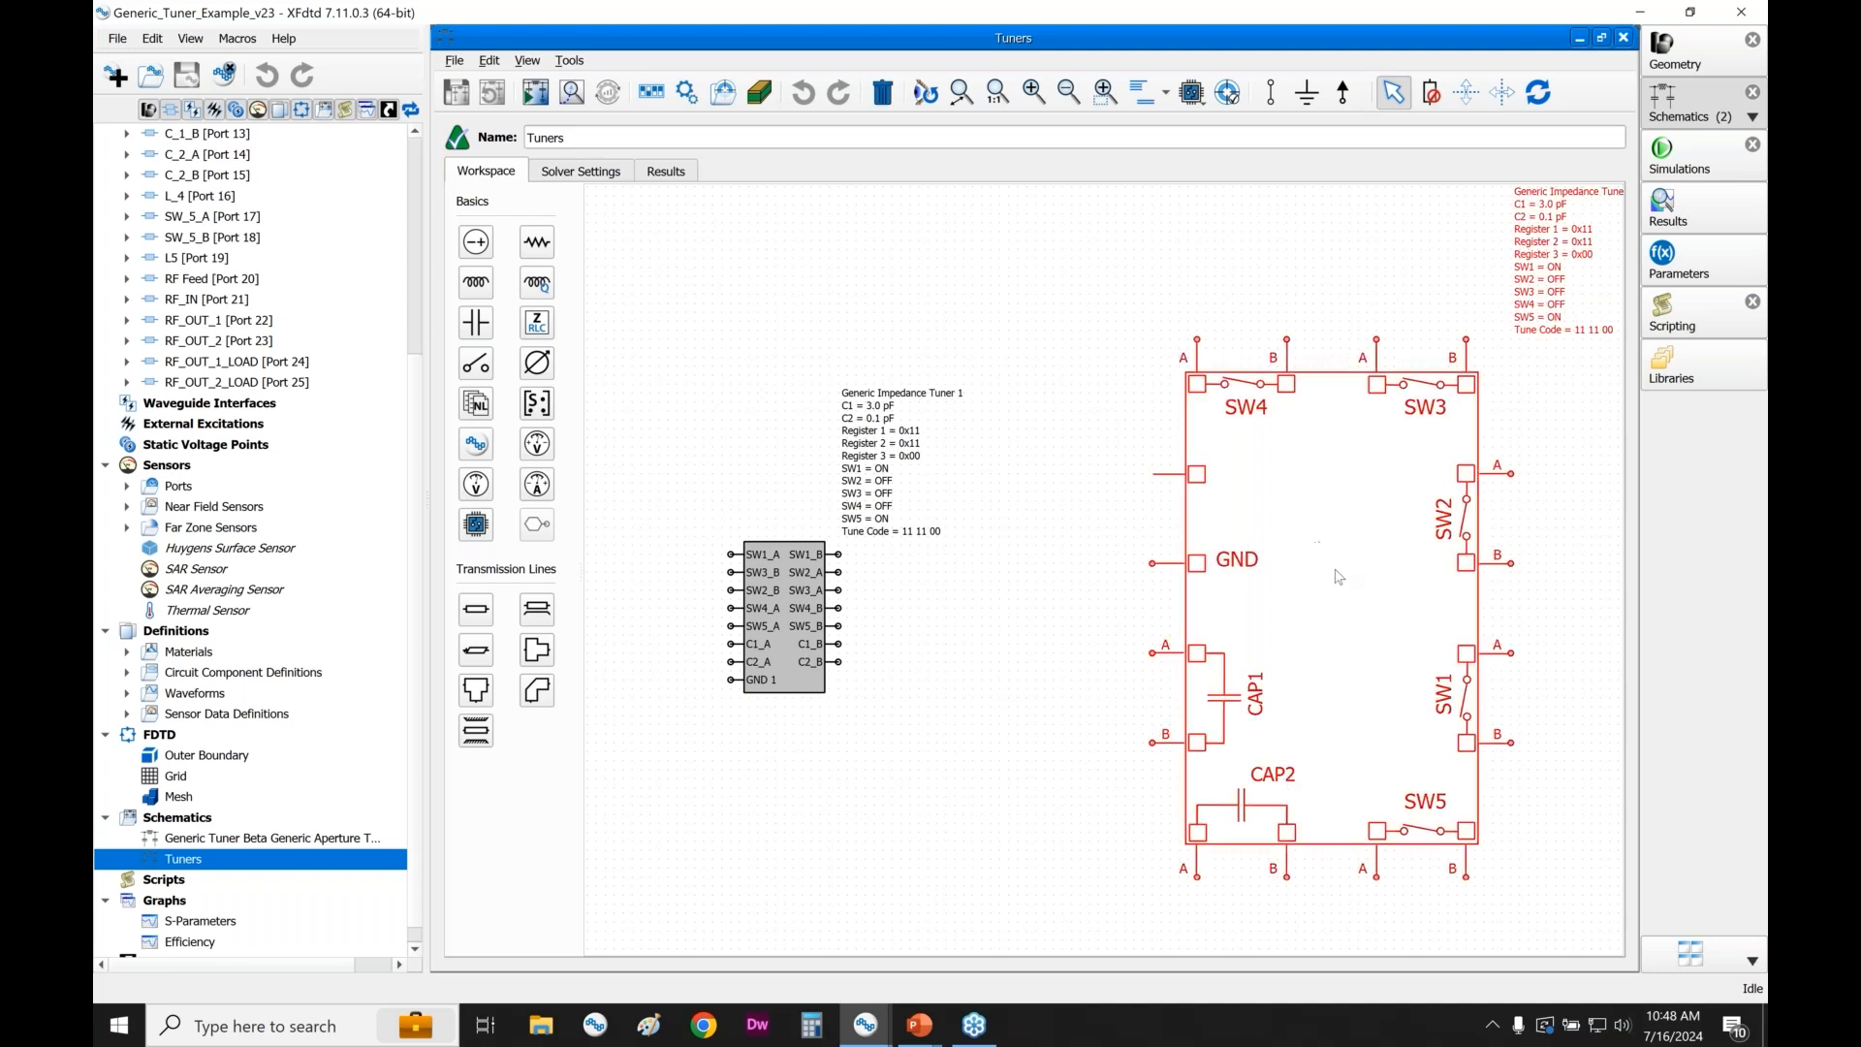
drag(1247, 579, 714, 574)
click(1250, 648)
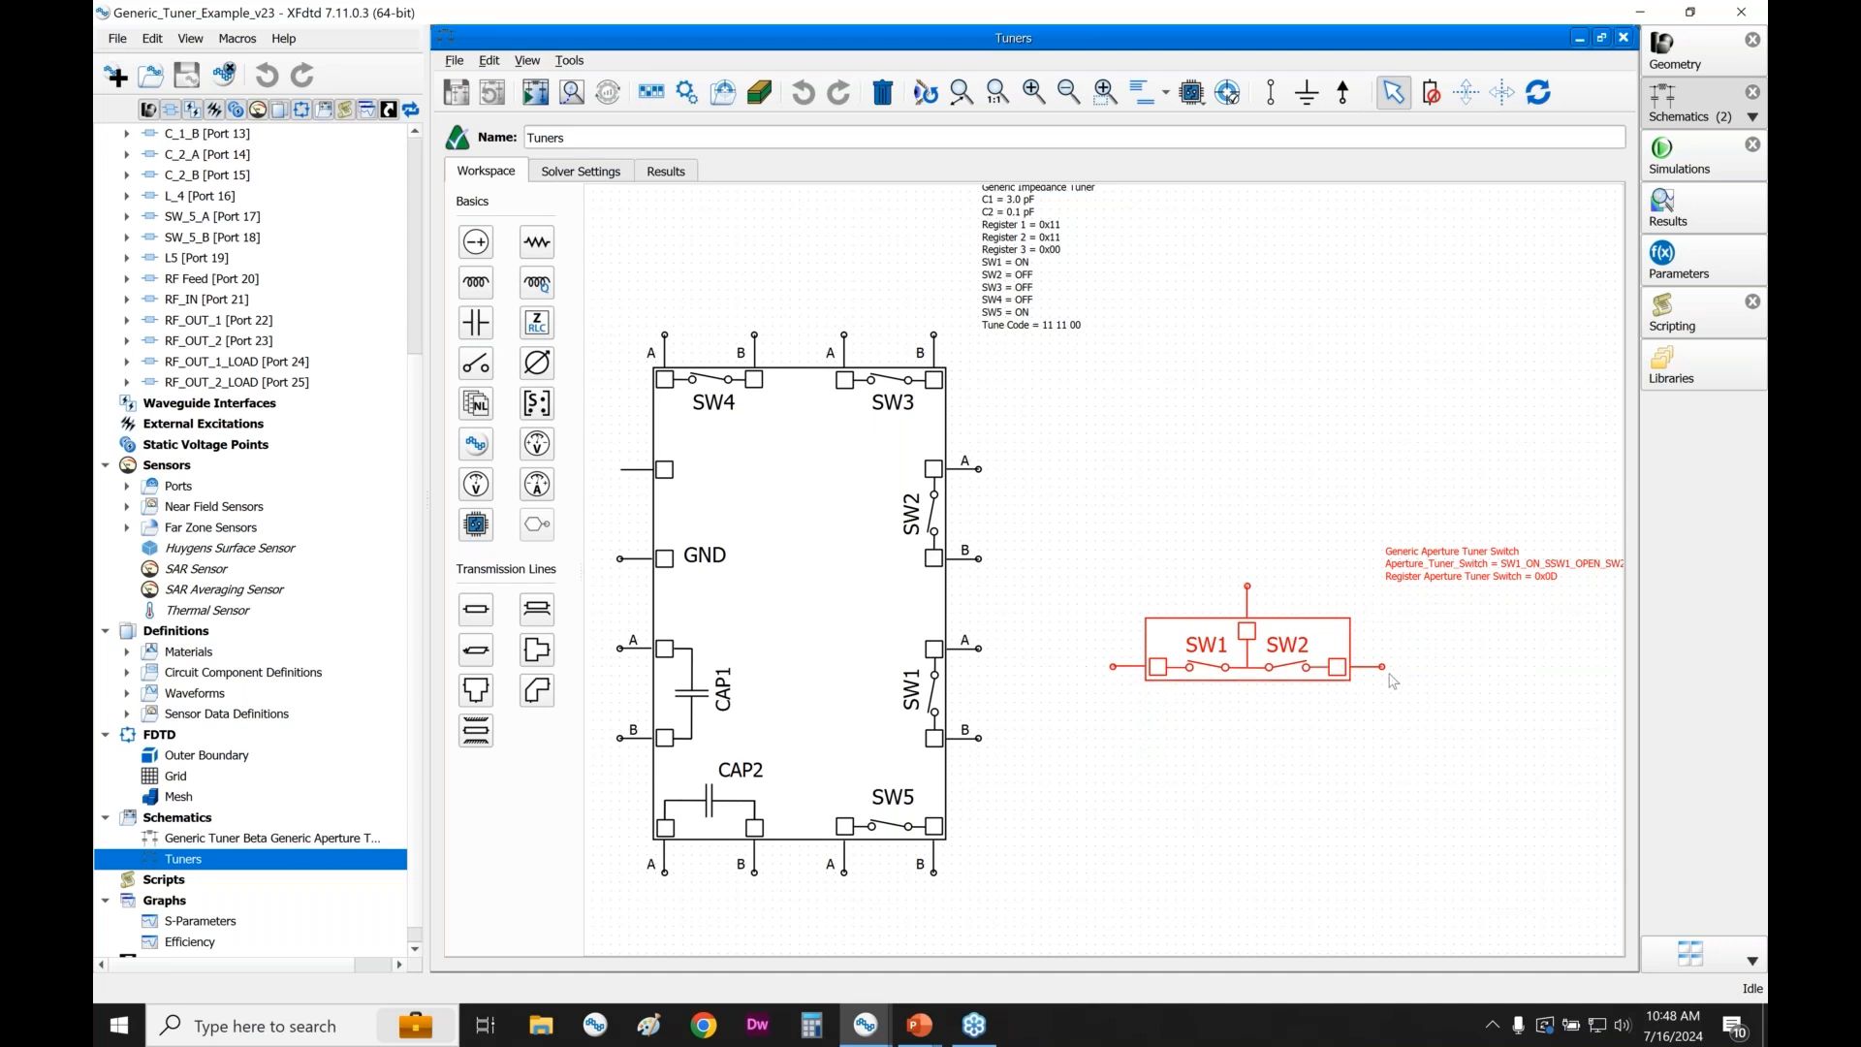
- Open the Generic Tuner Beta Generic Aperture Tuner v21 1 schematic, examine its full layout, and review its operating mode list without changes
double_click(331, 840)
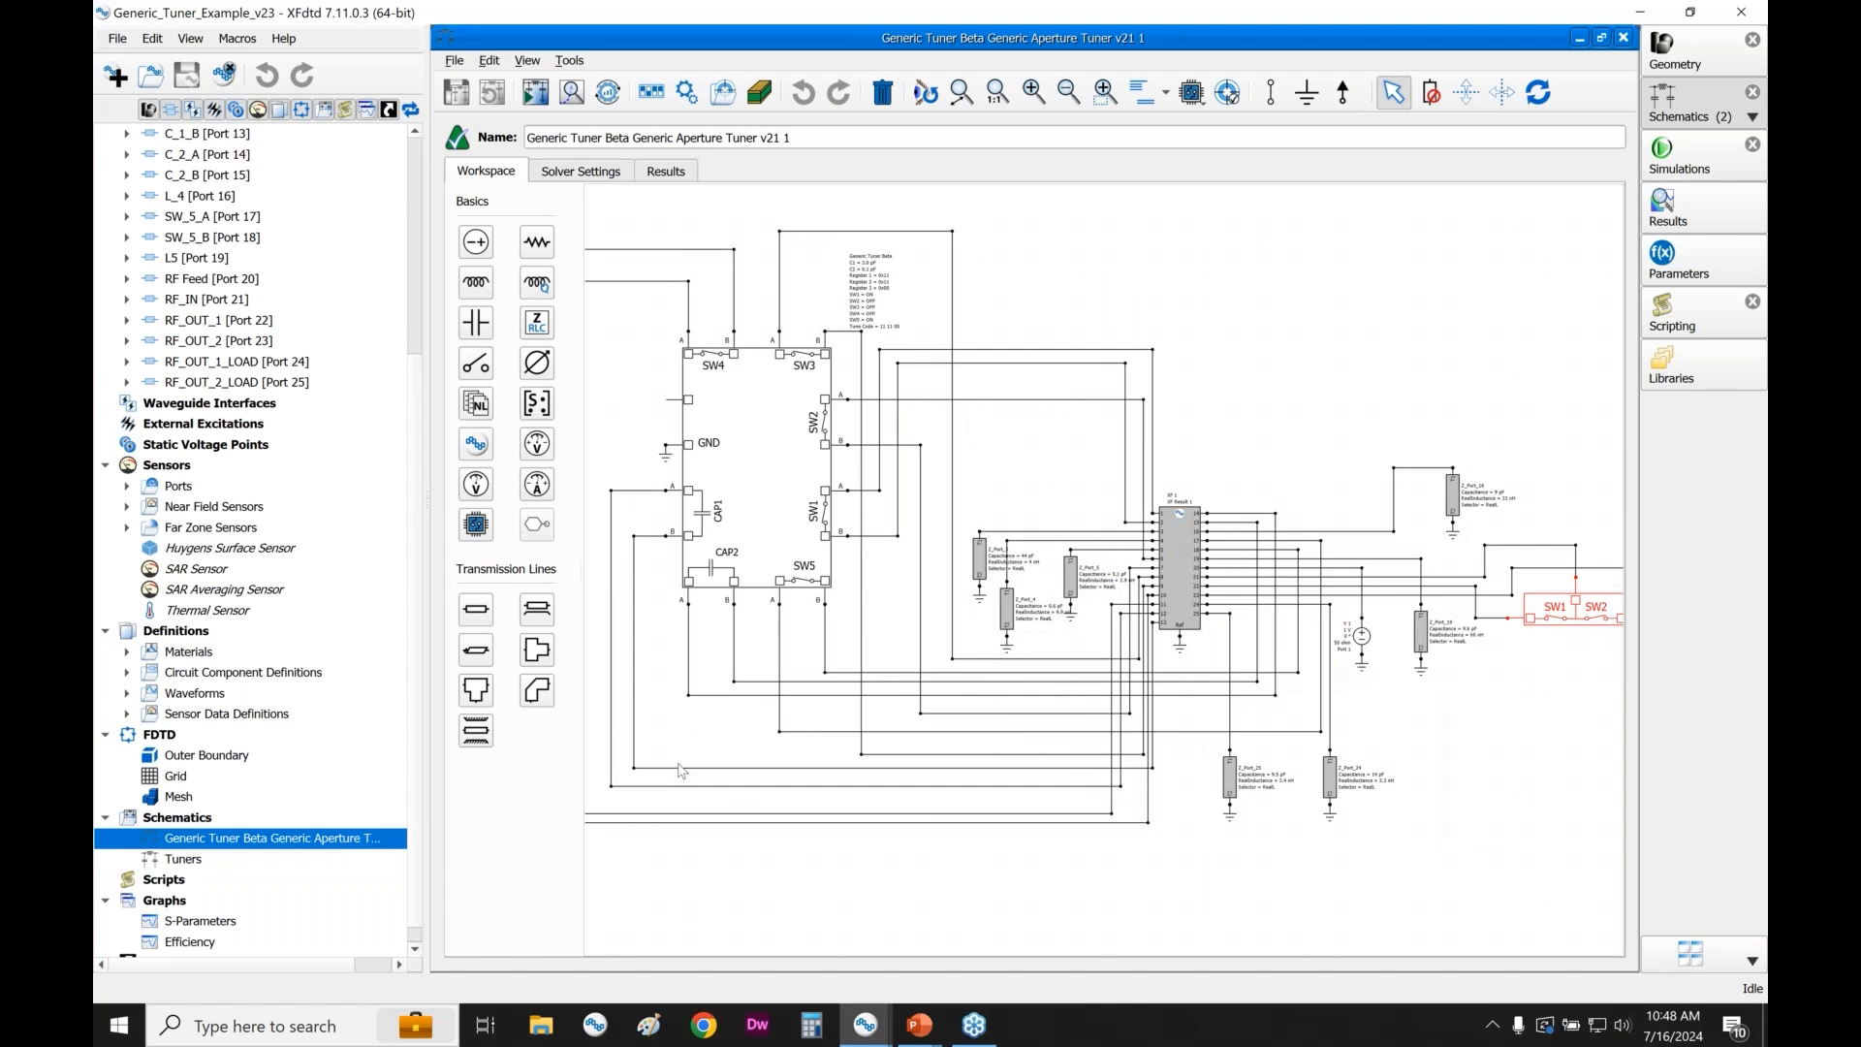
scroll(884, 669, down, 3)
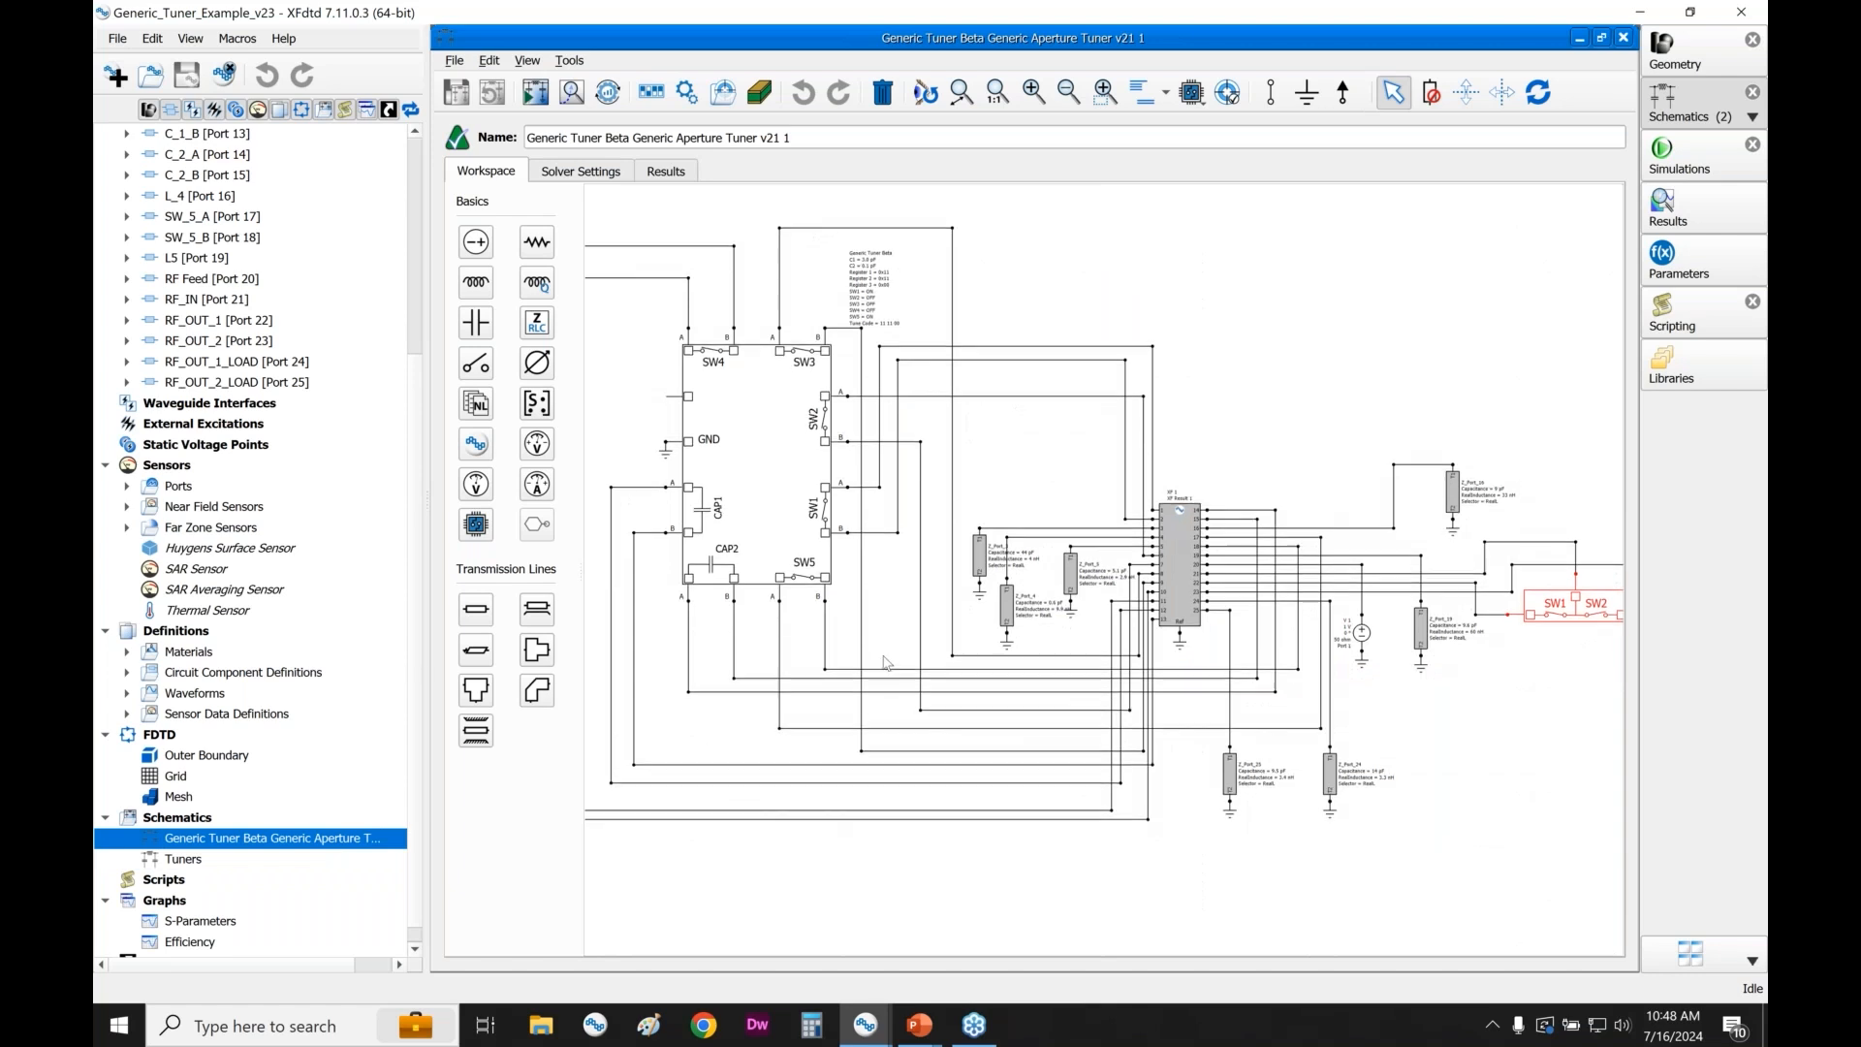
scroll(1076, 793, down, 1)
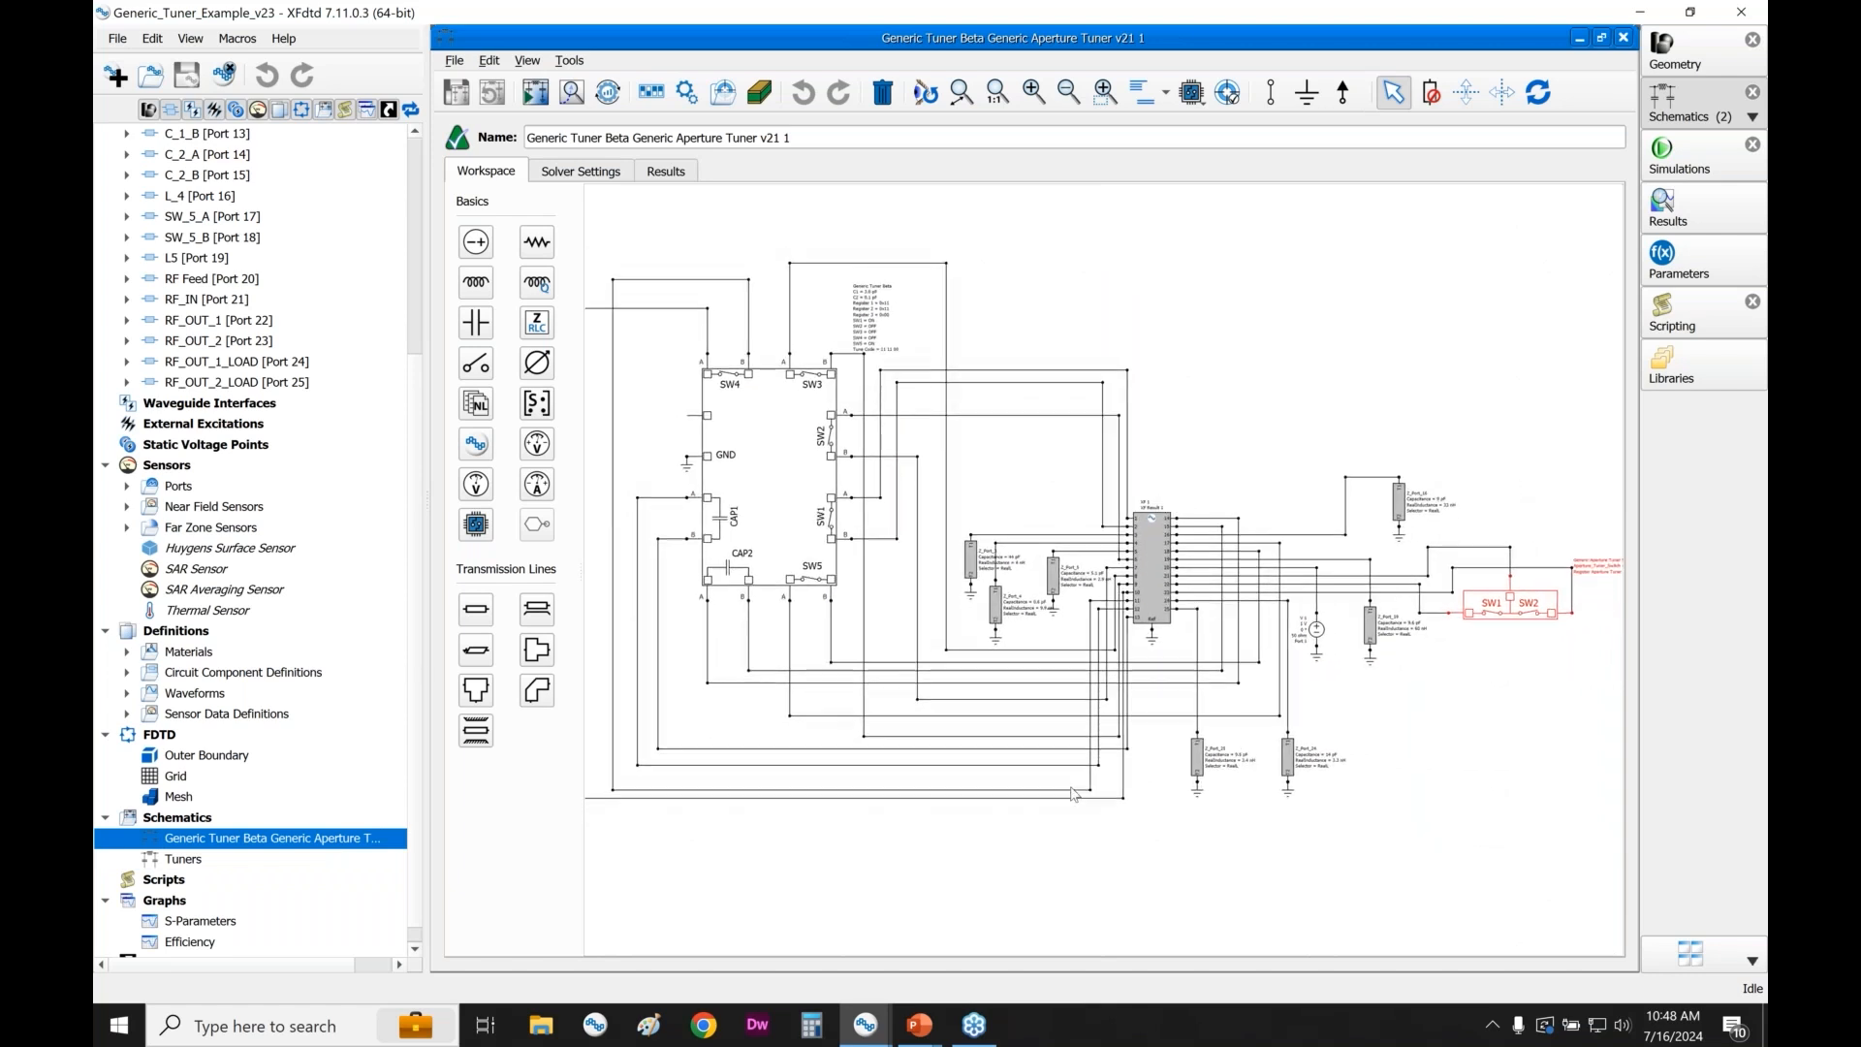
drag(1446, 729, 1465, 725)
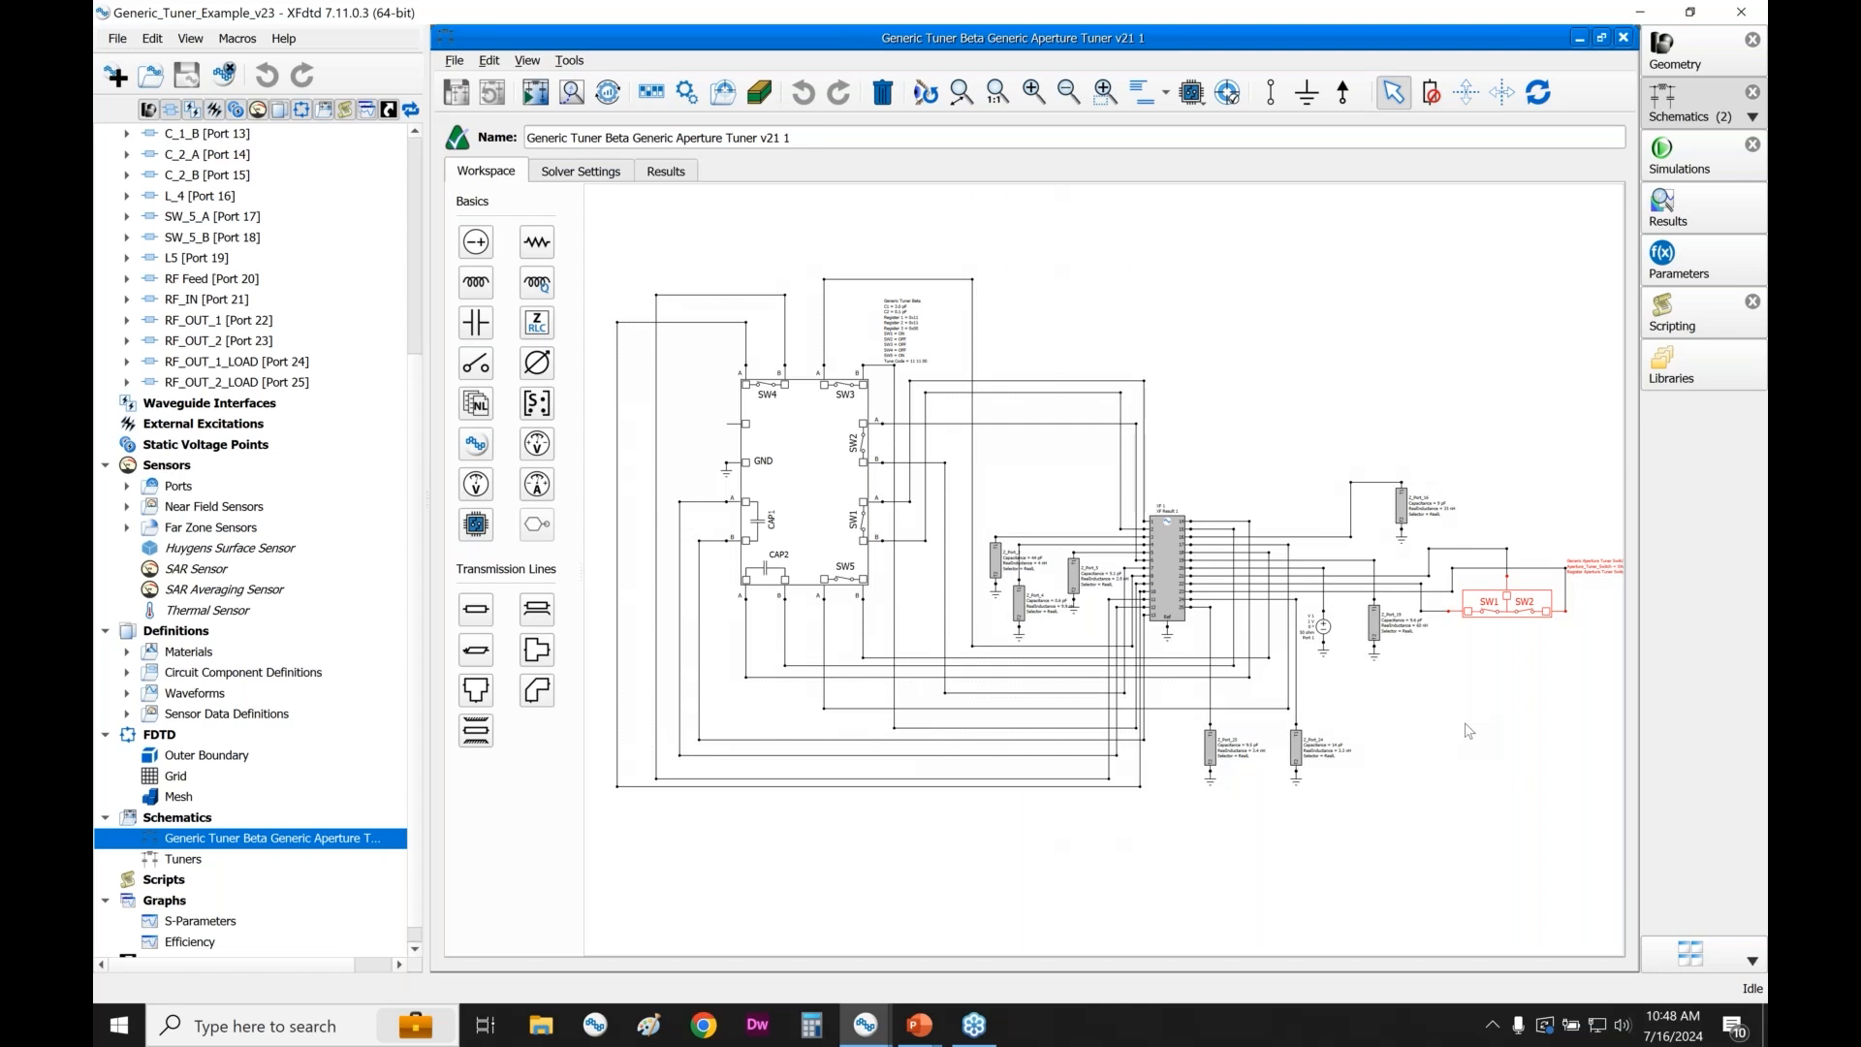
click(653, 102)
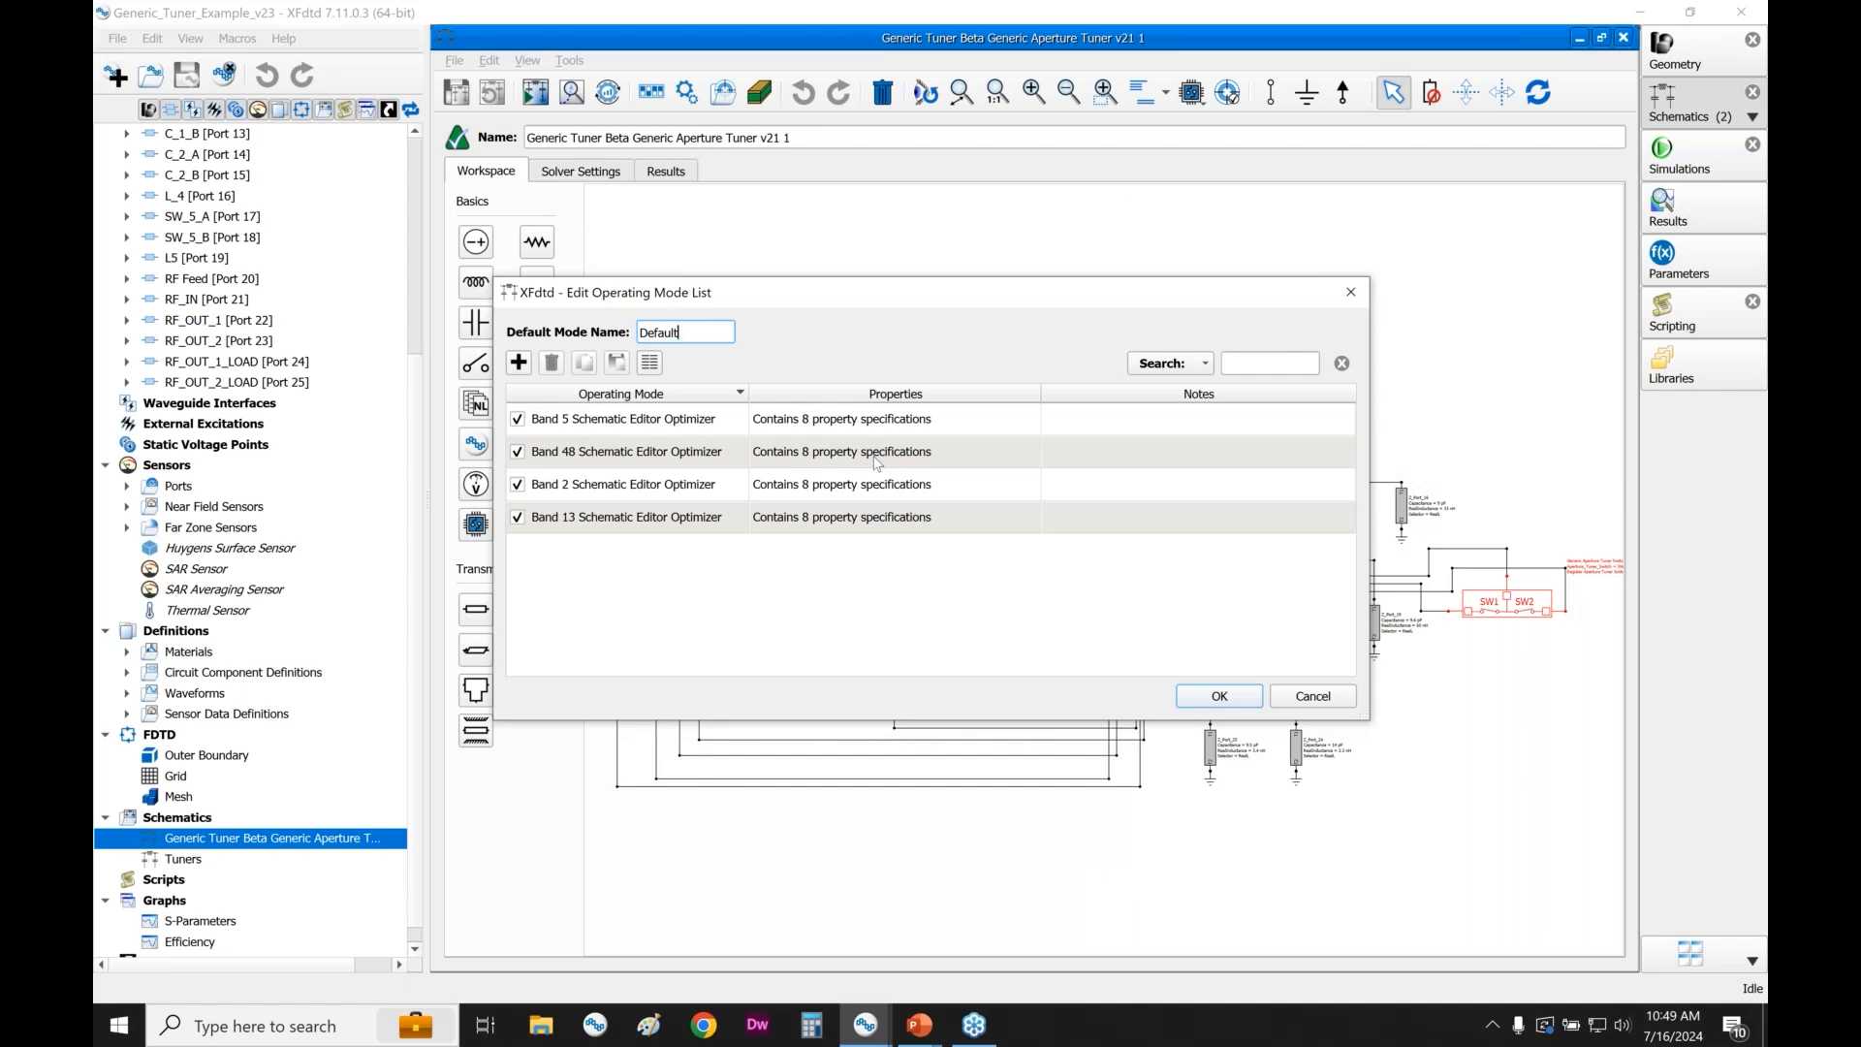
click(1309, 698)
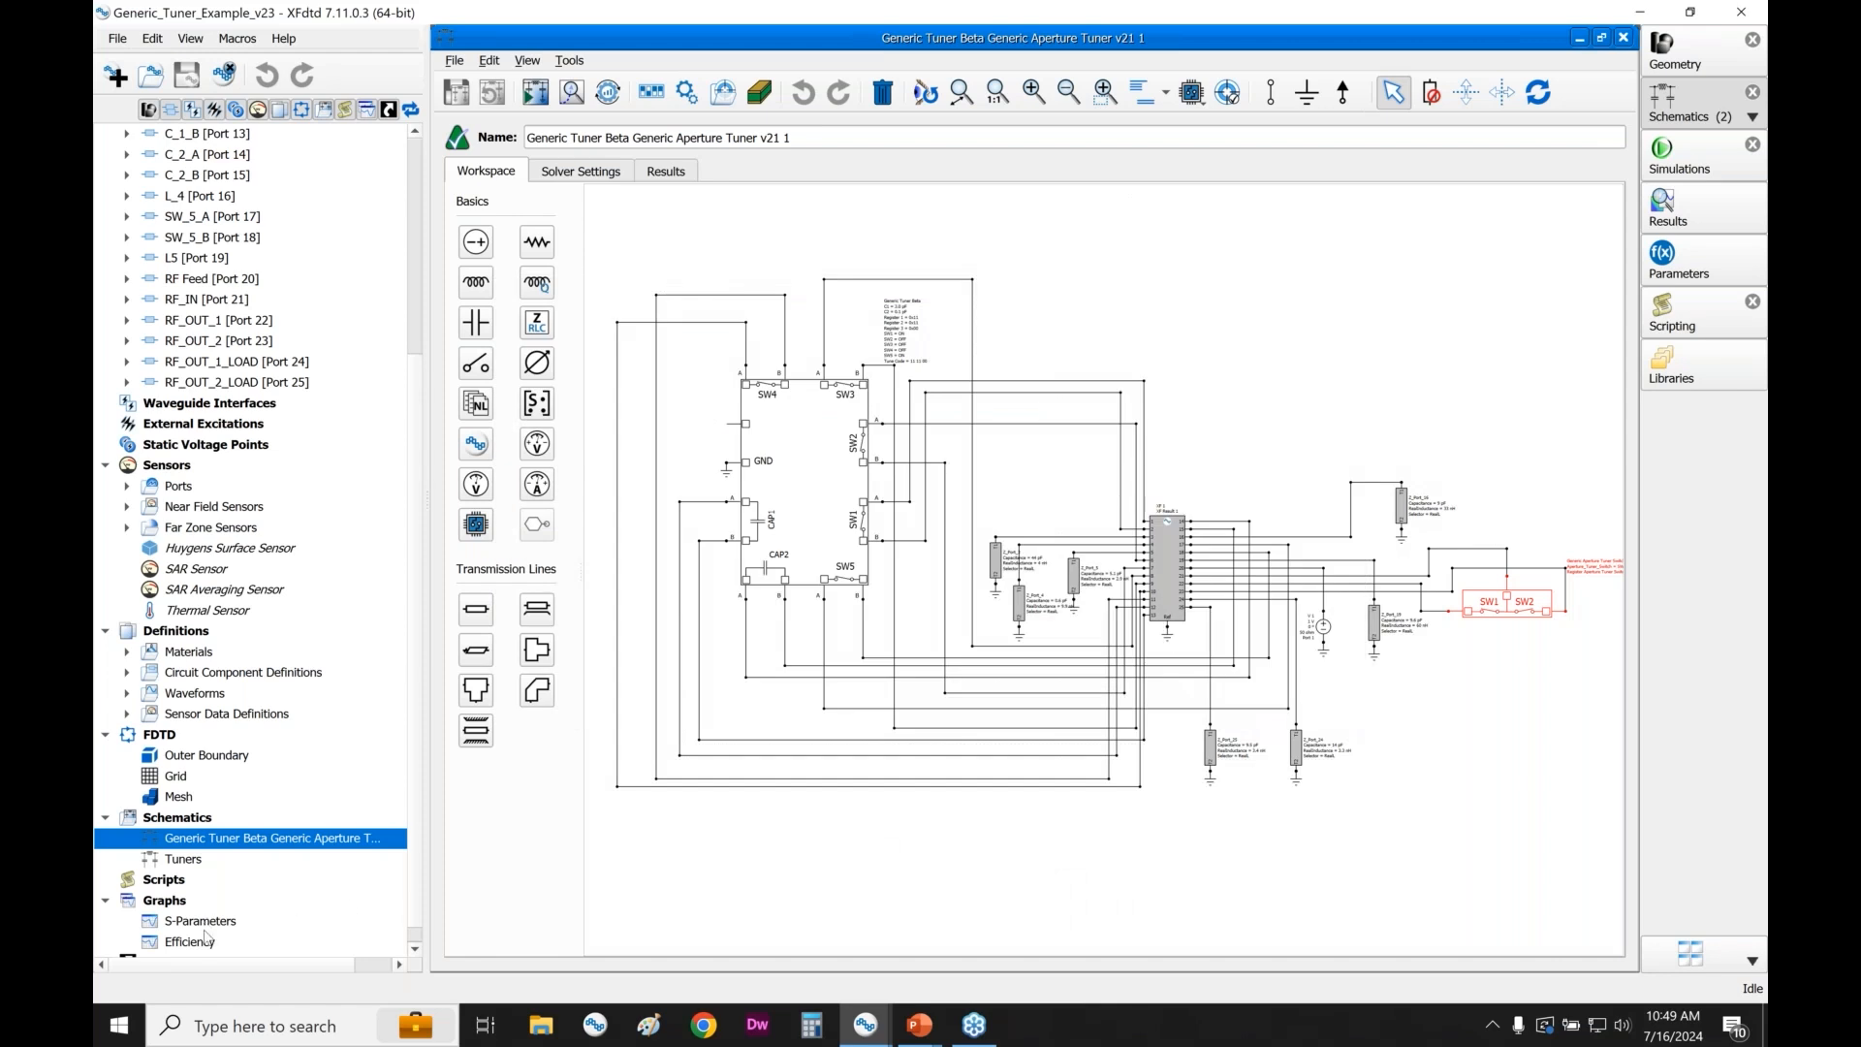
- View the saved S-Parameters and Efficiency graphs, and close both
double_click(202, 922)
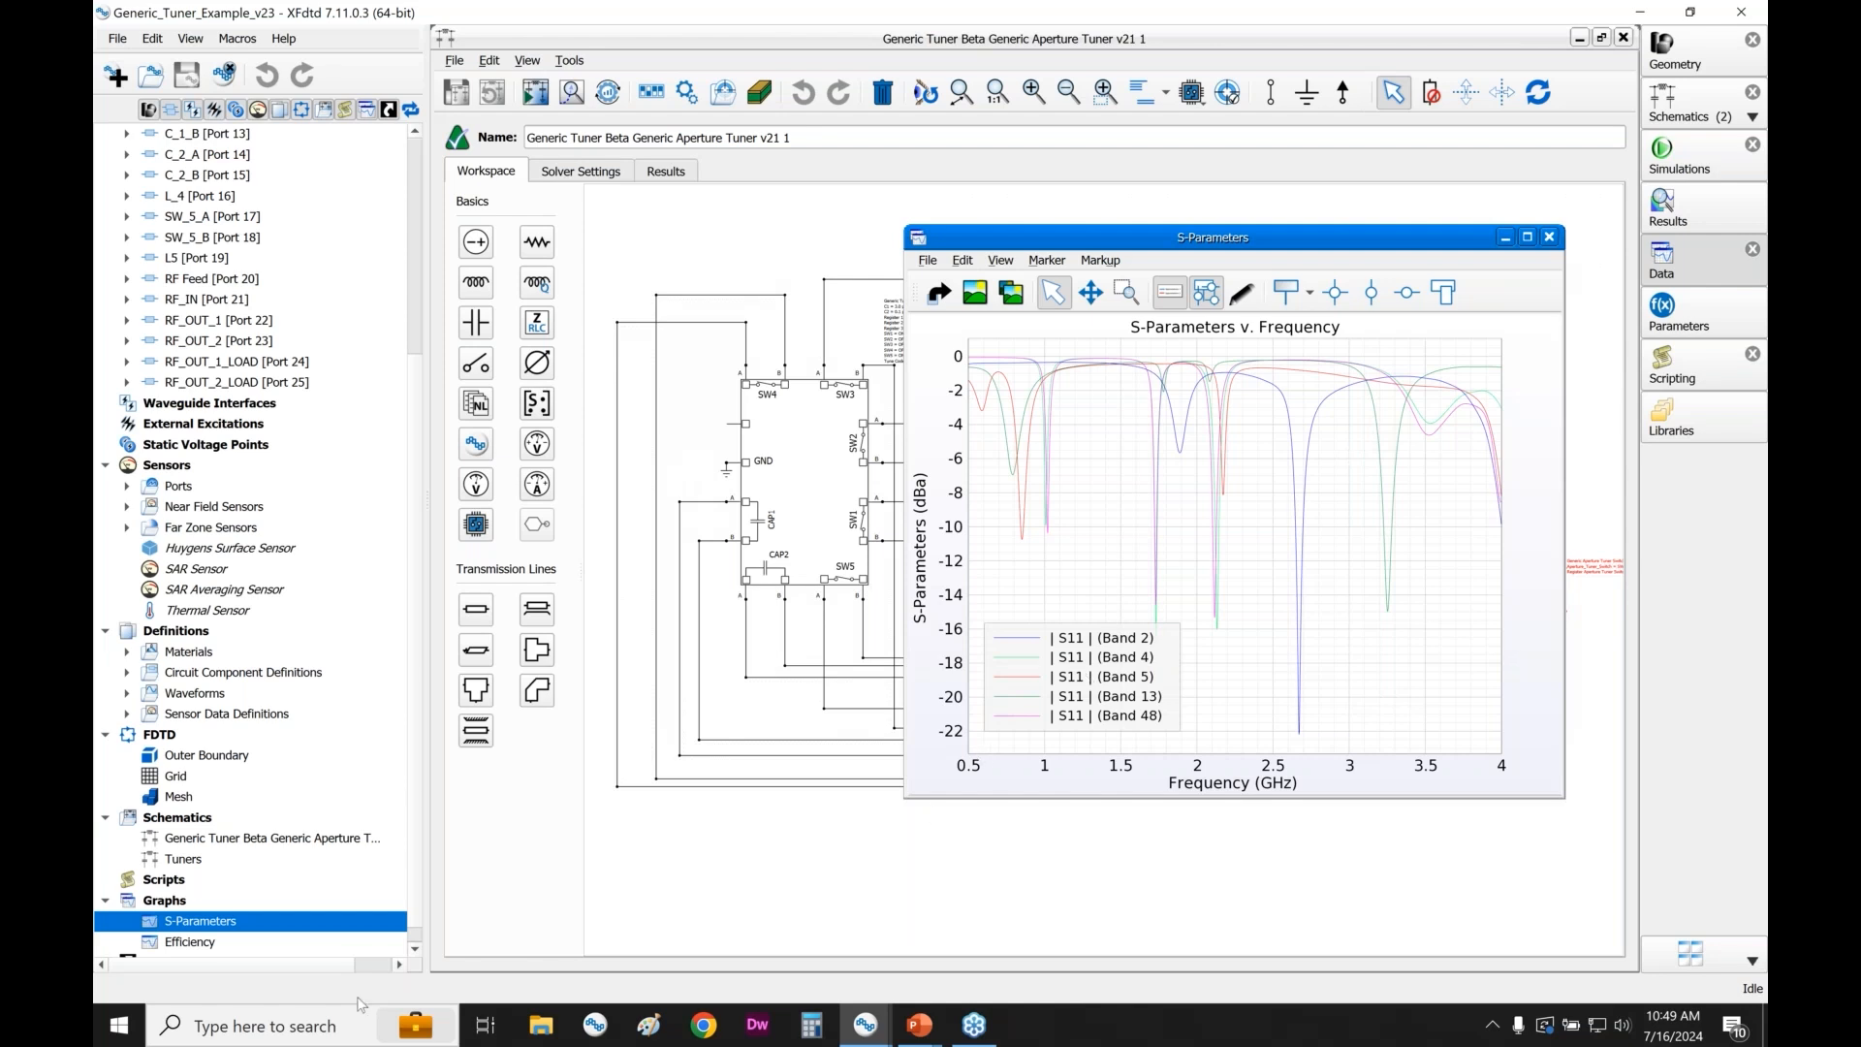
double_click(205, 942)
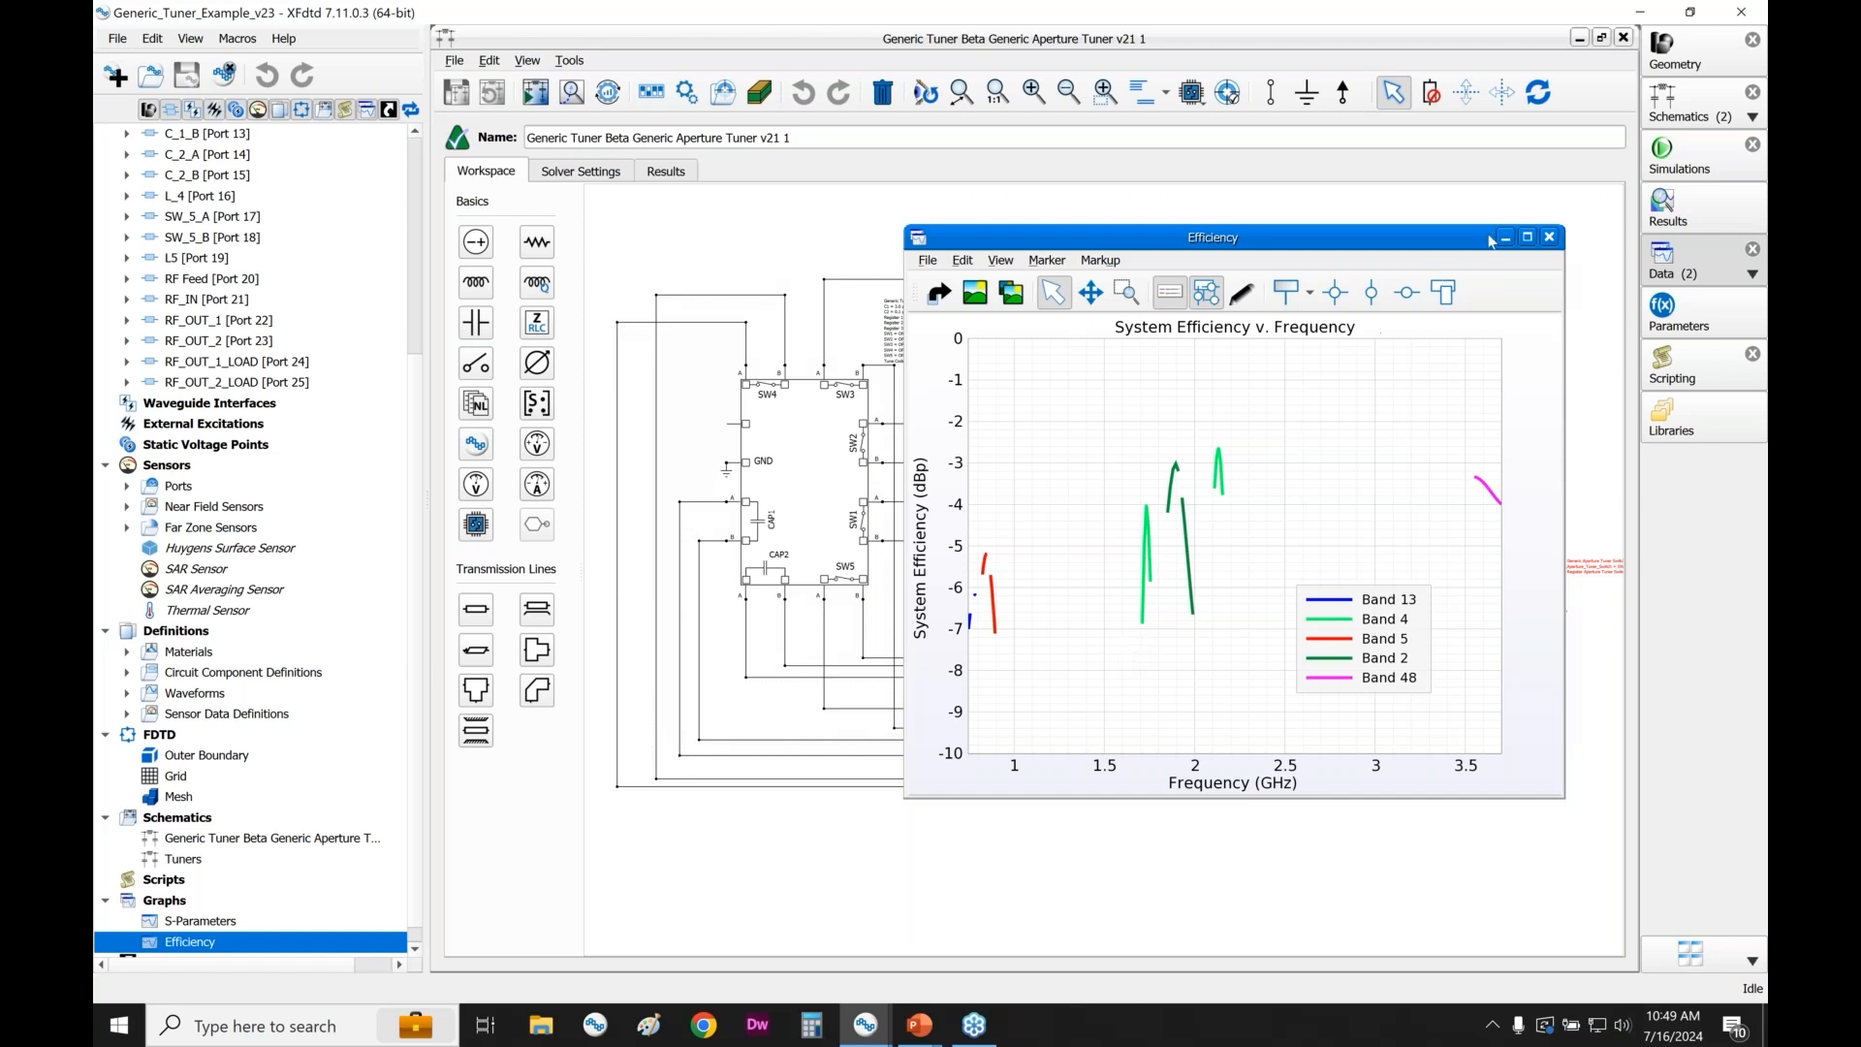
click(1549, 237)
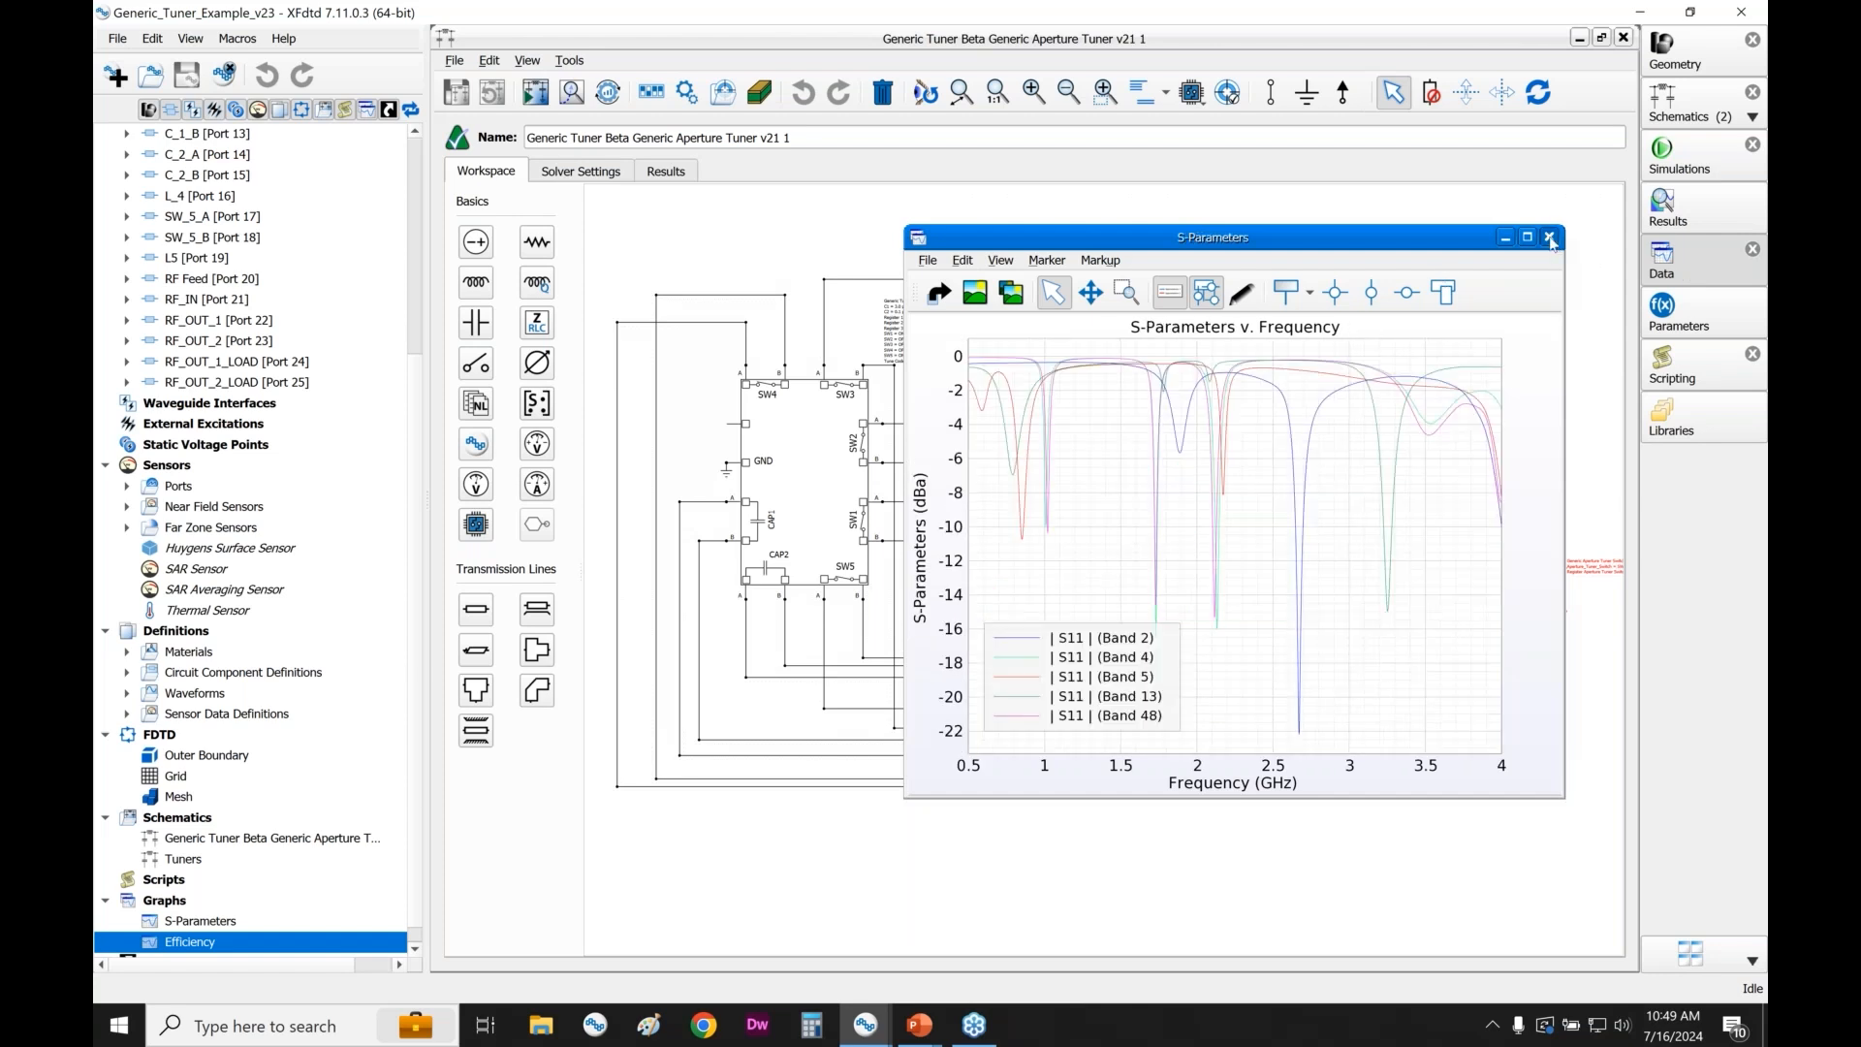
click(1550, 237)
key(alt+Tab)
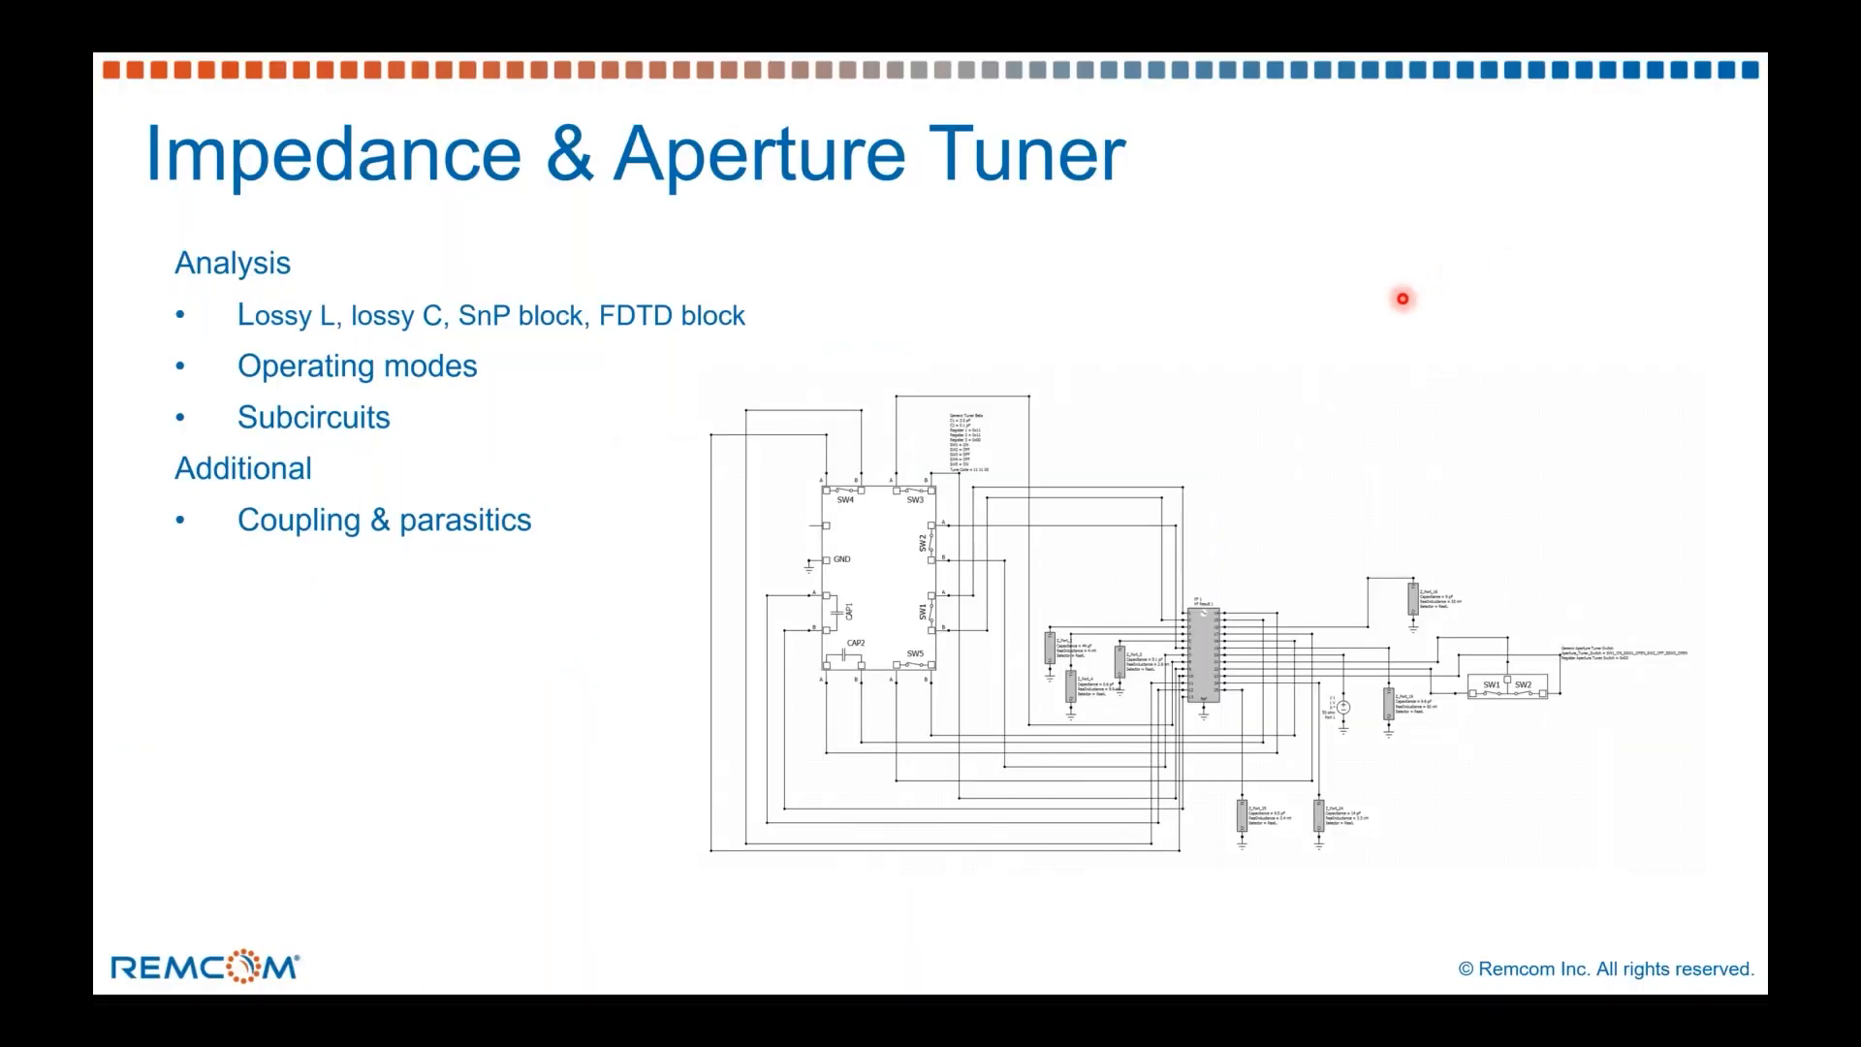
key(Right)
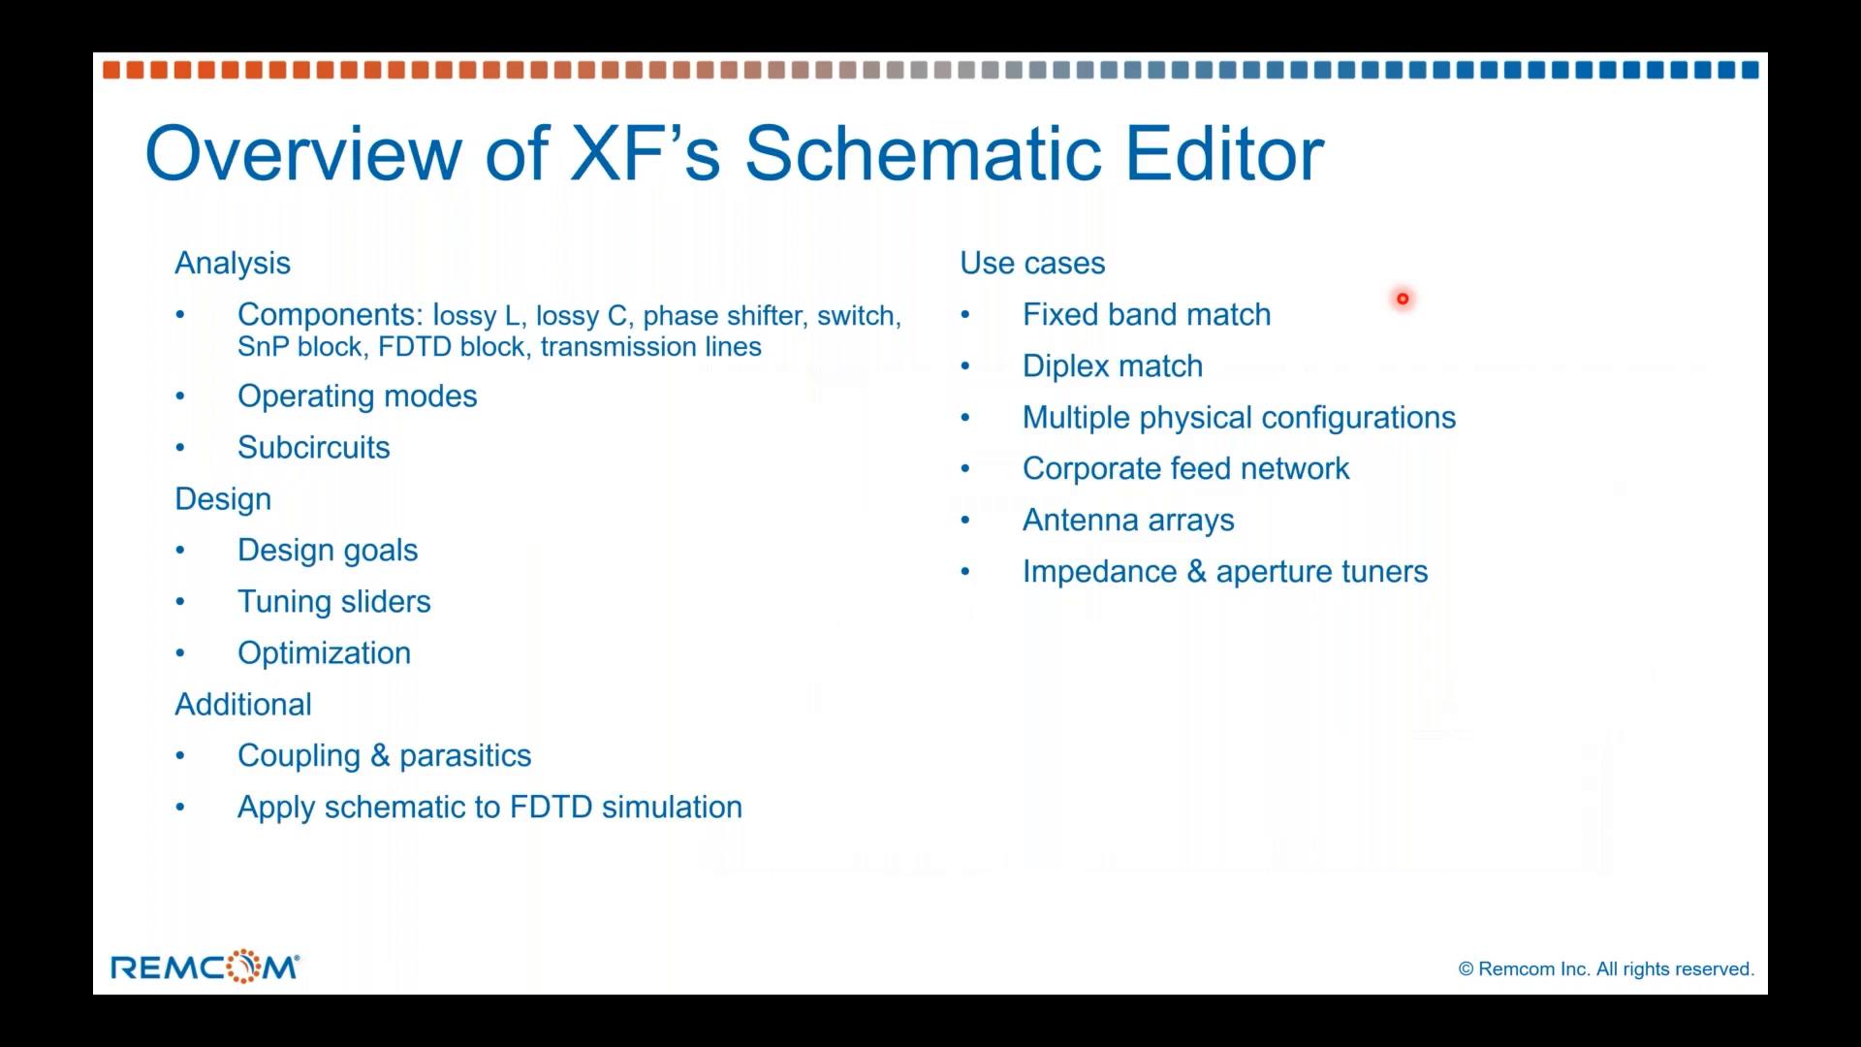
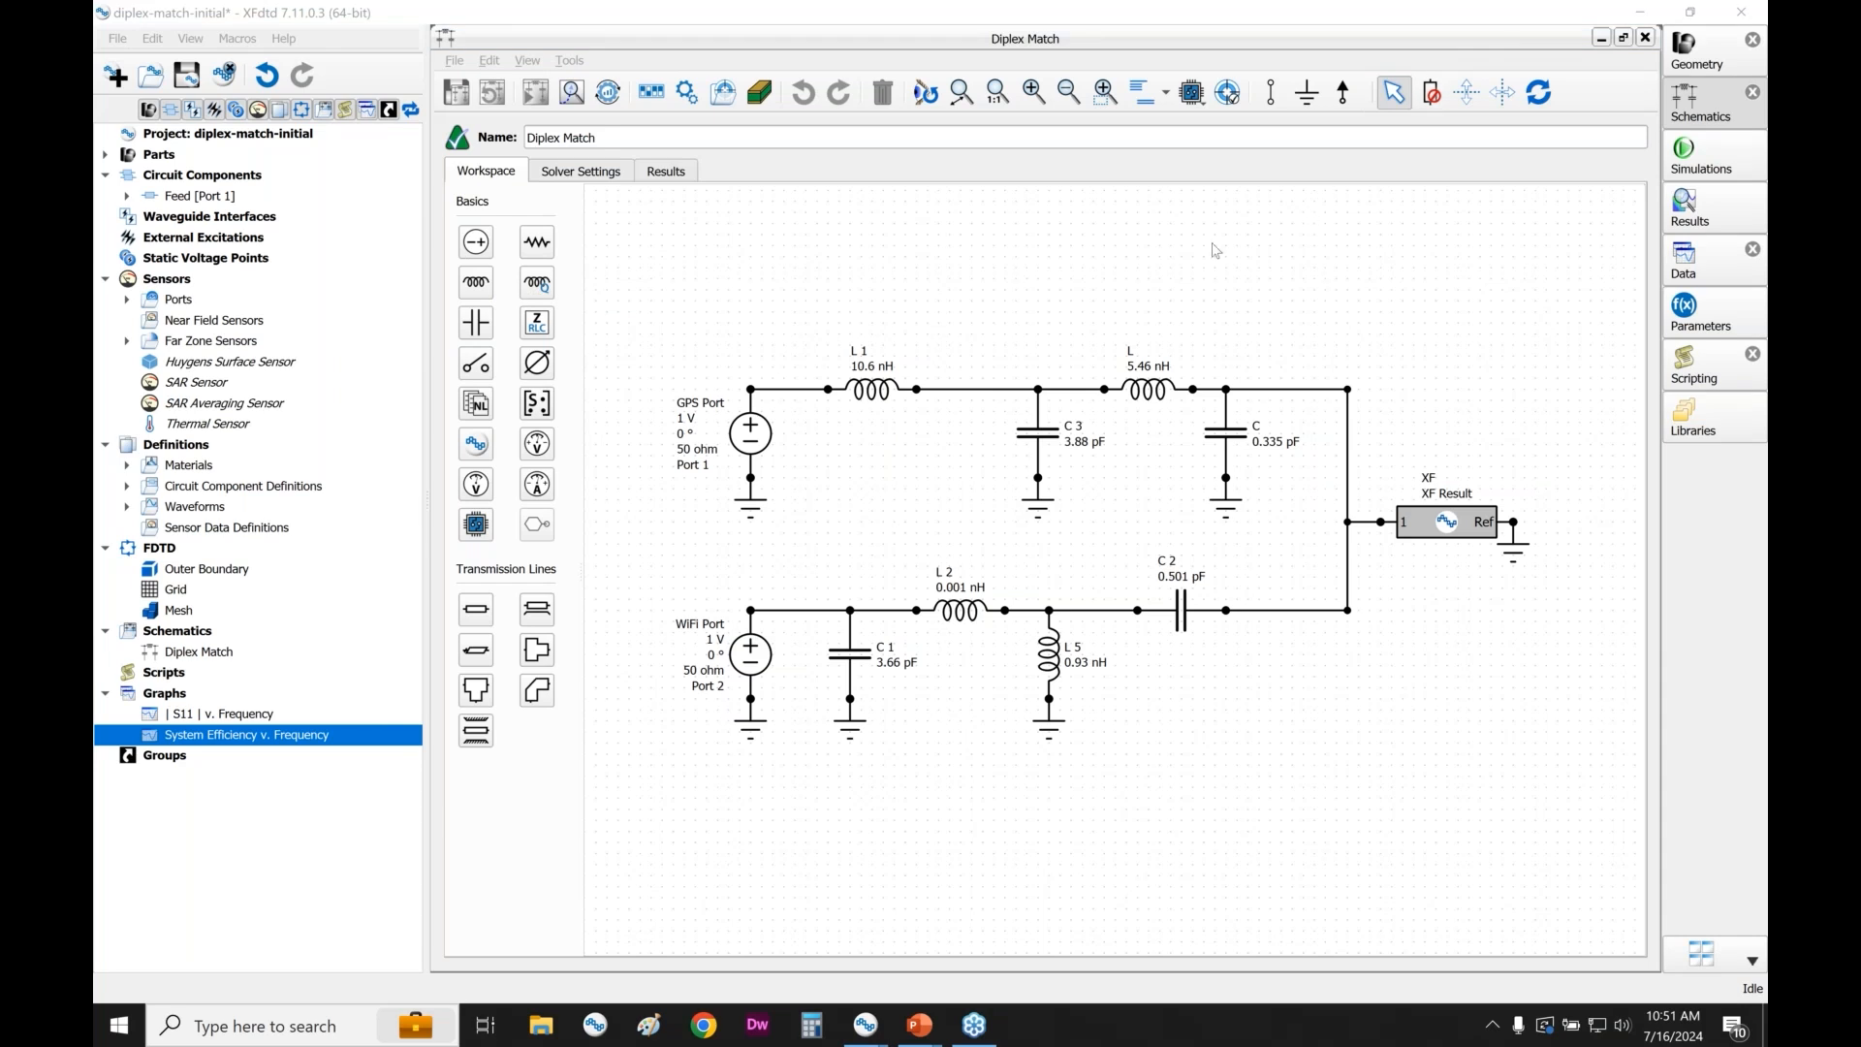
- Open the Diplex Match design goals and set the evaluation weight of the WiFi Sys Eff goal to 2
click(721, 99)
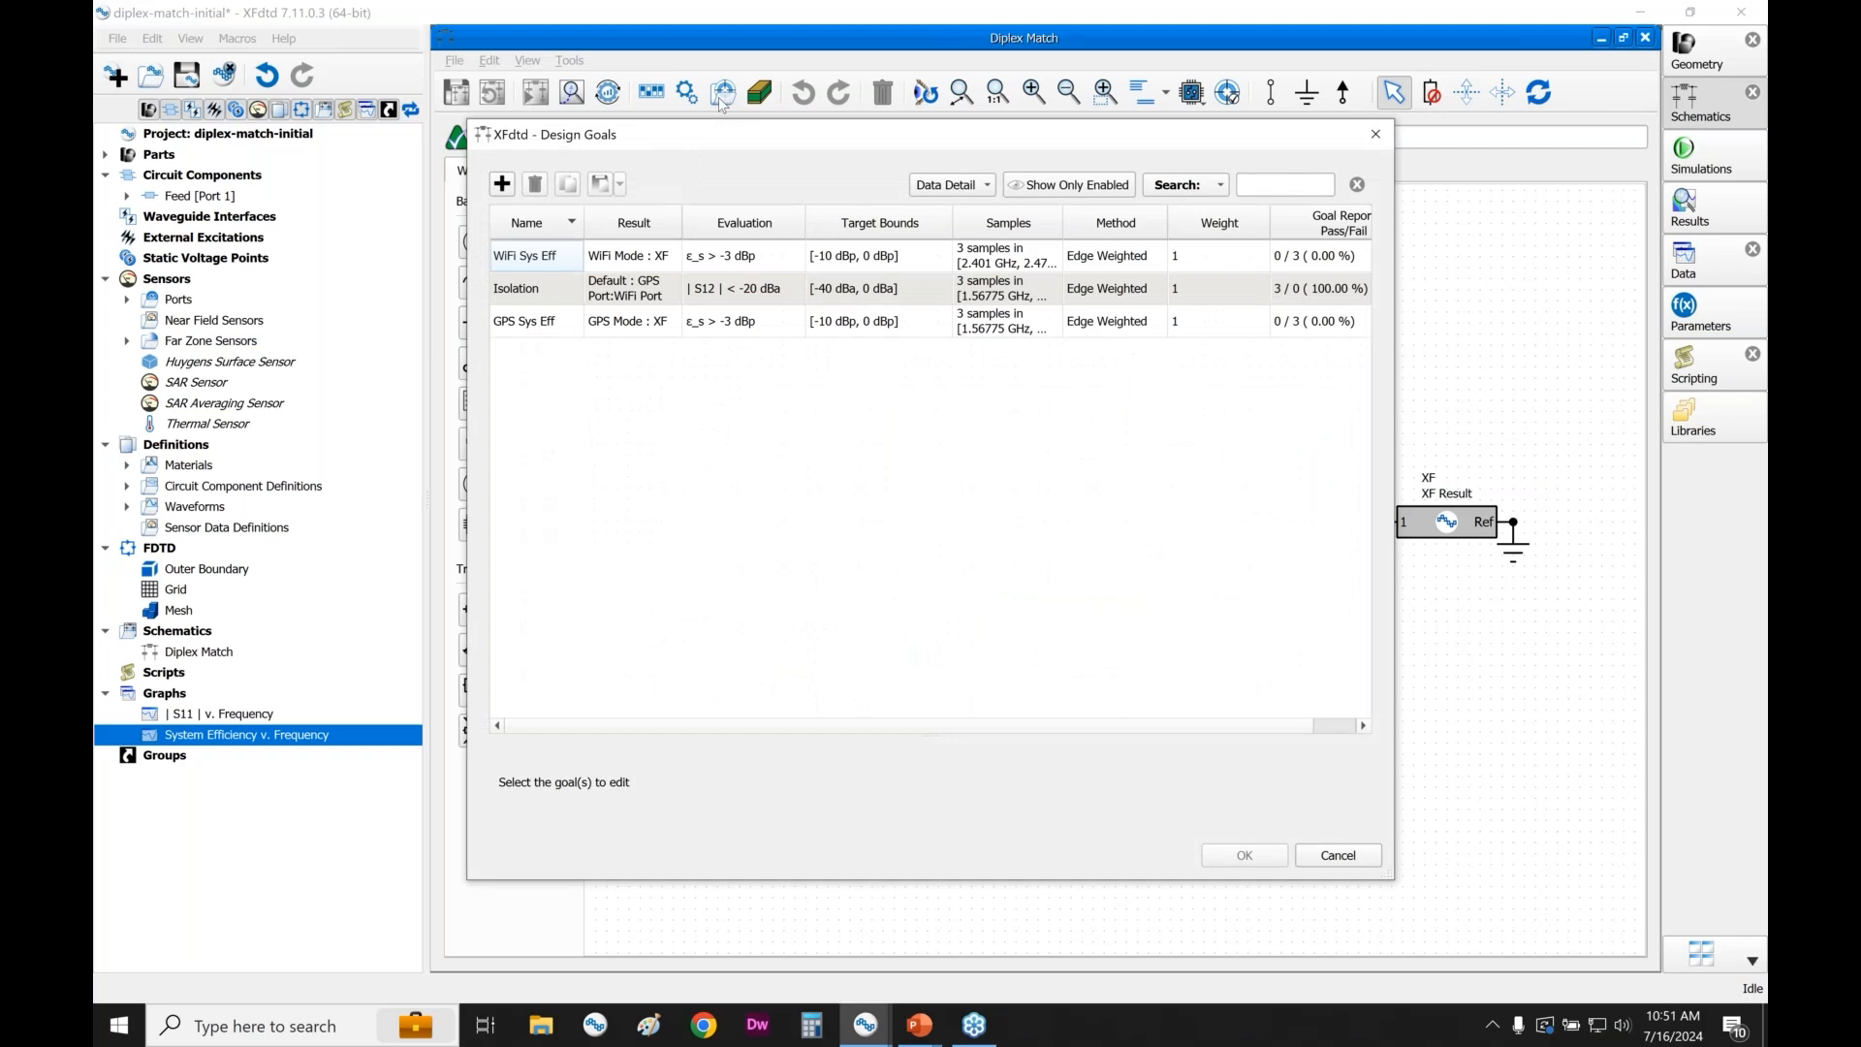
drag(743, 137, 768, 323)
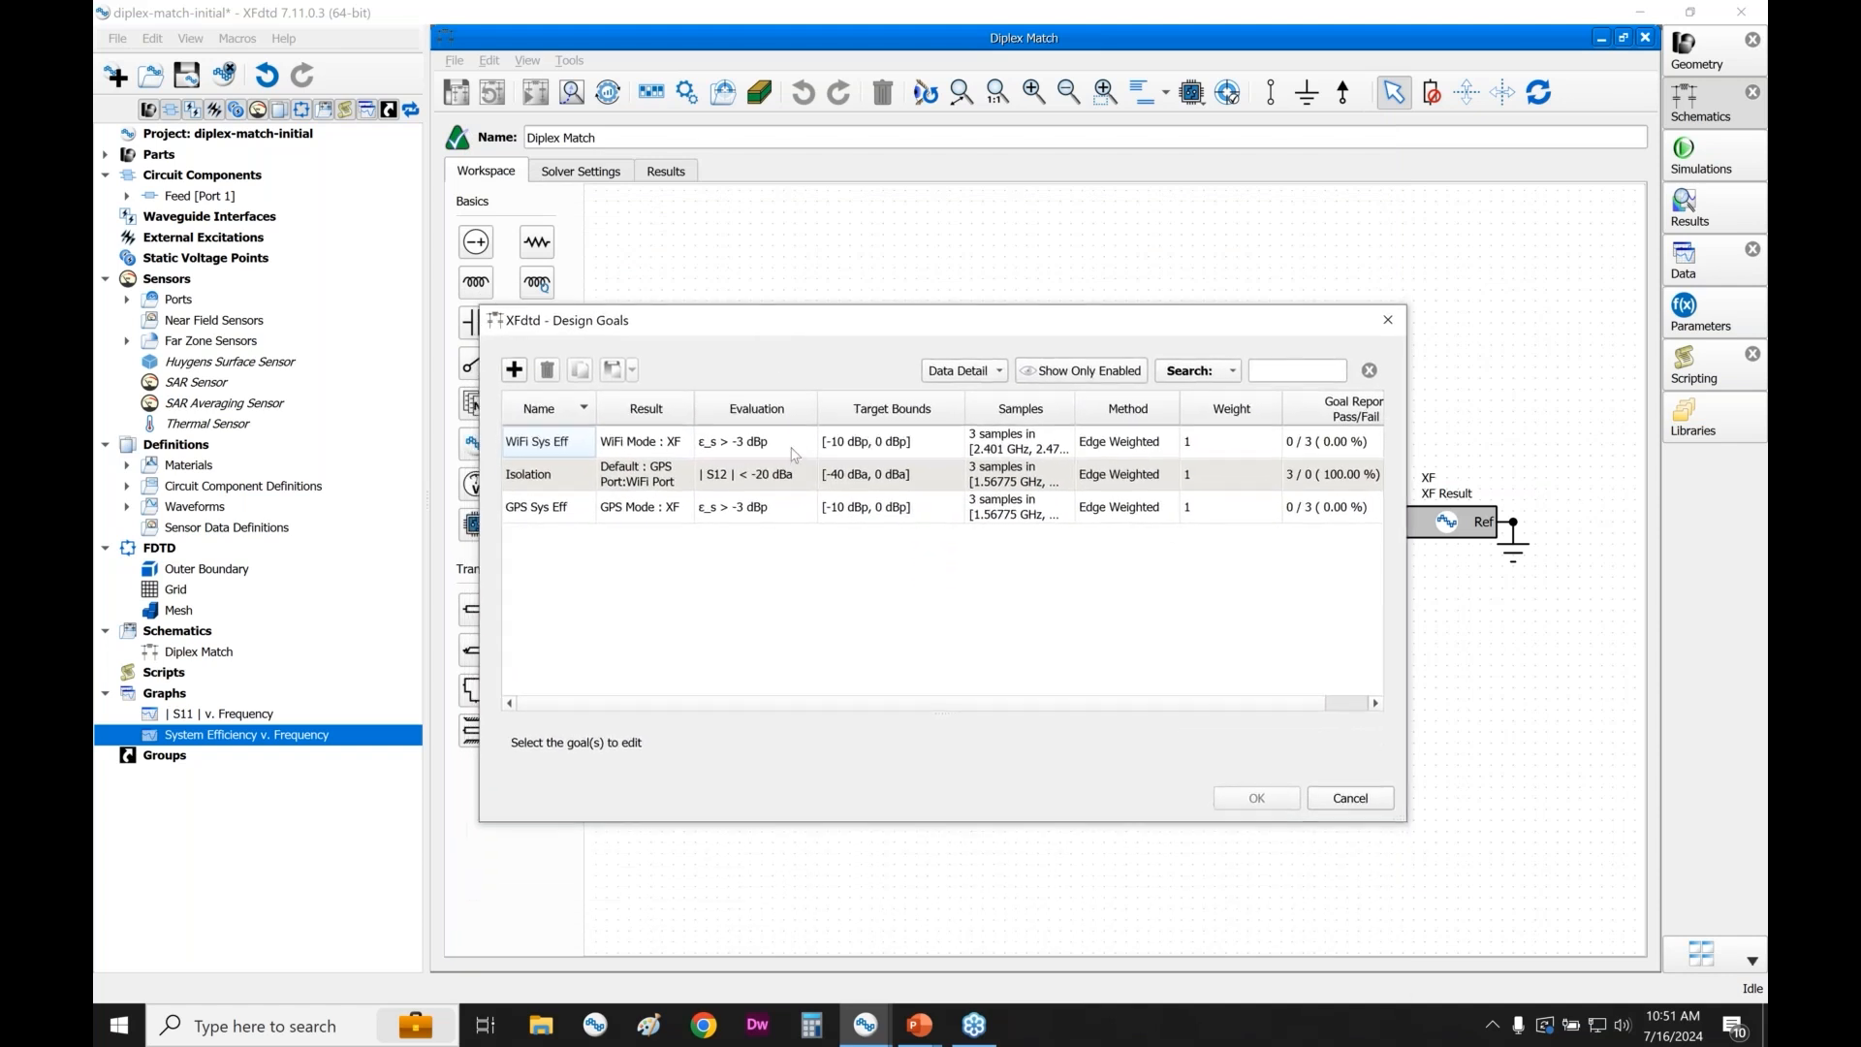
click(794, 451)
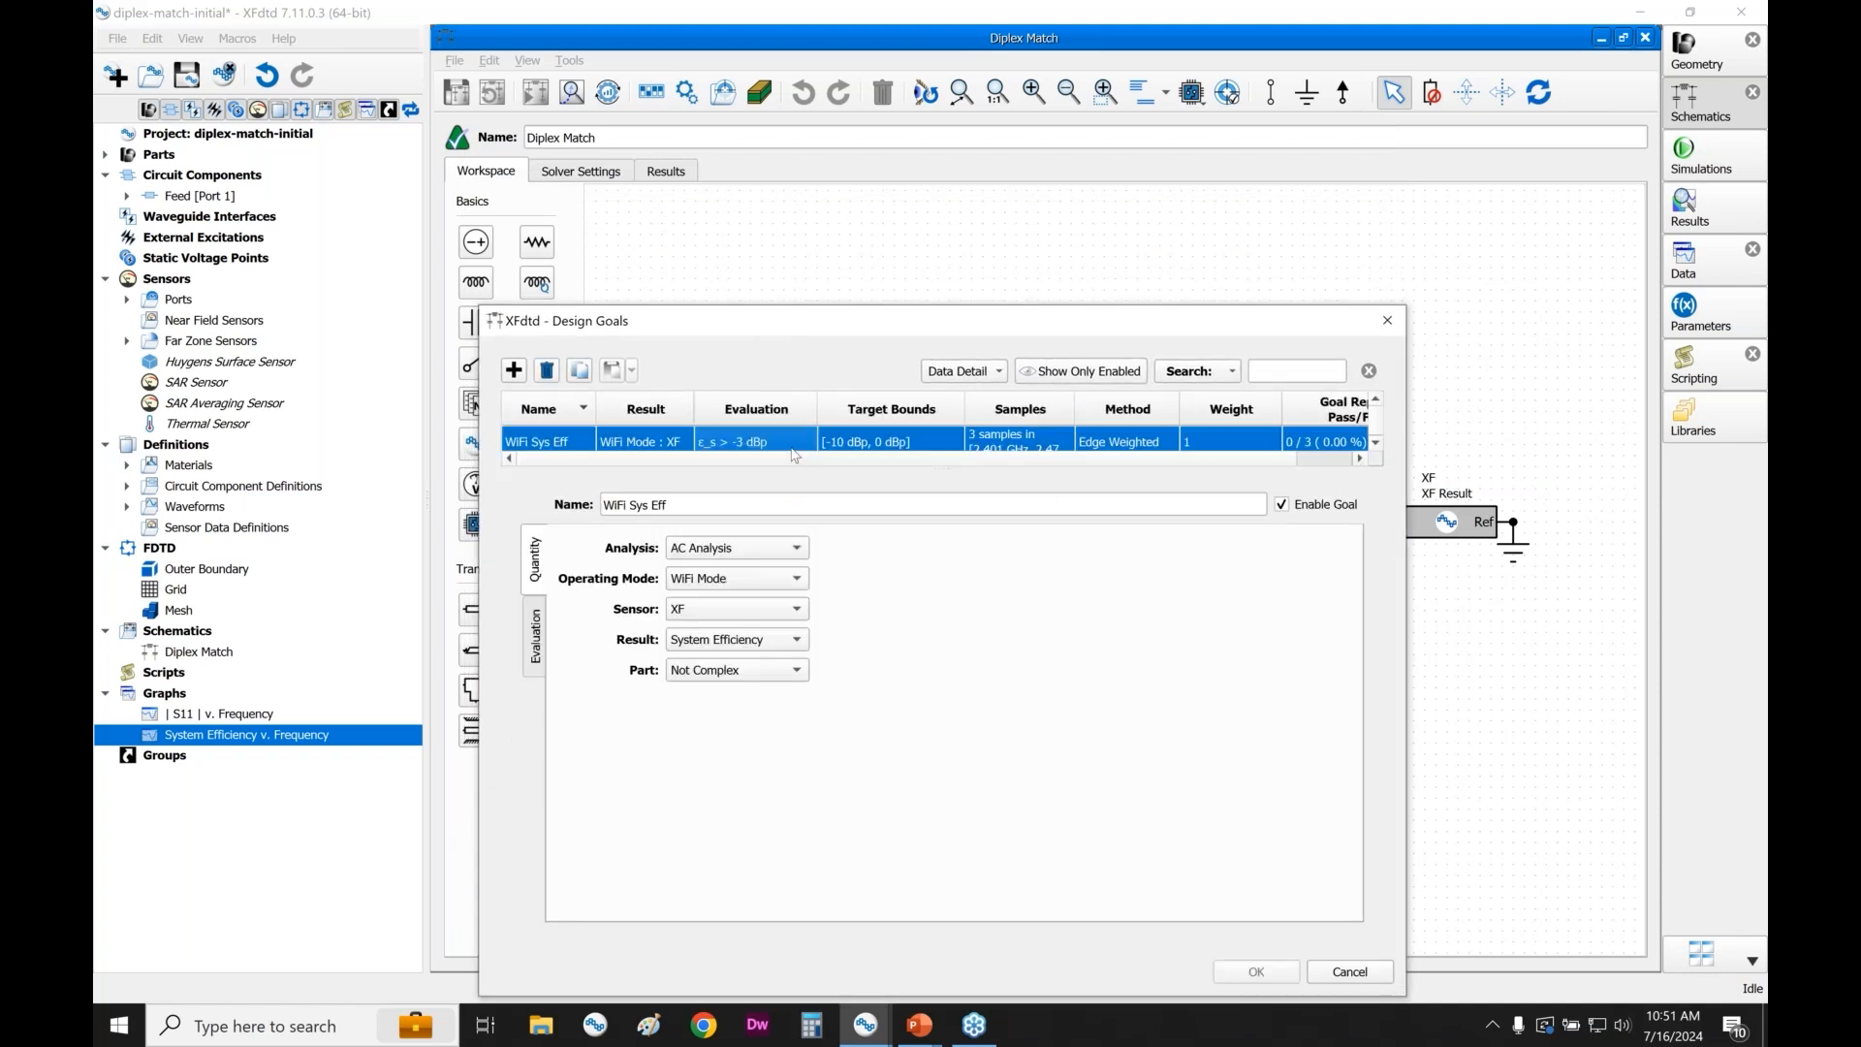
click(534, 640)
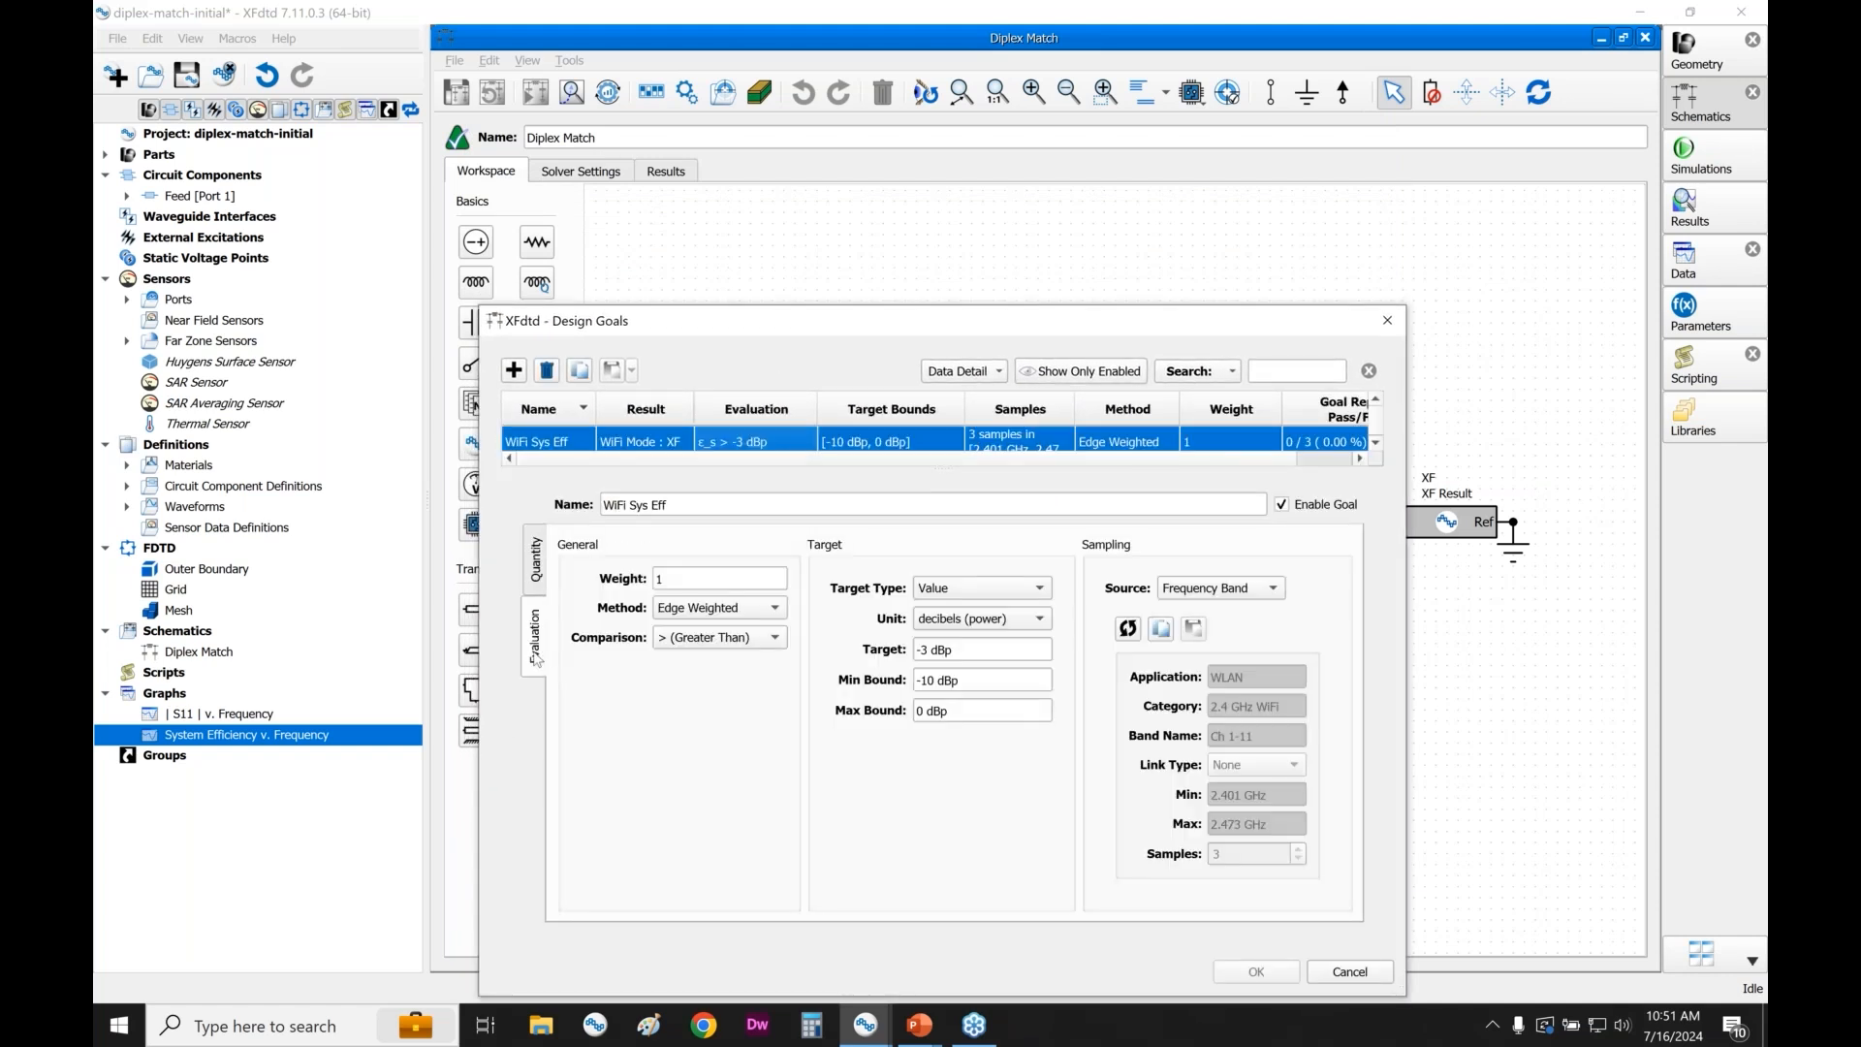
double_click(658, 578)
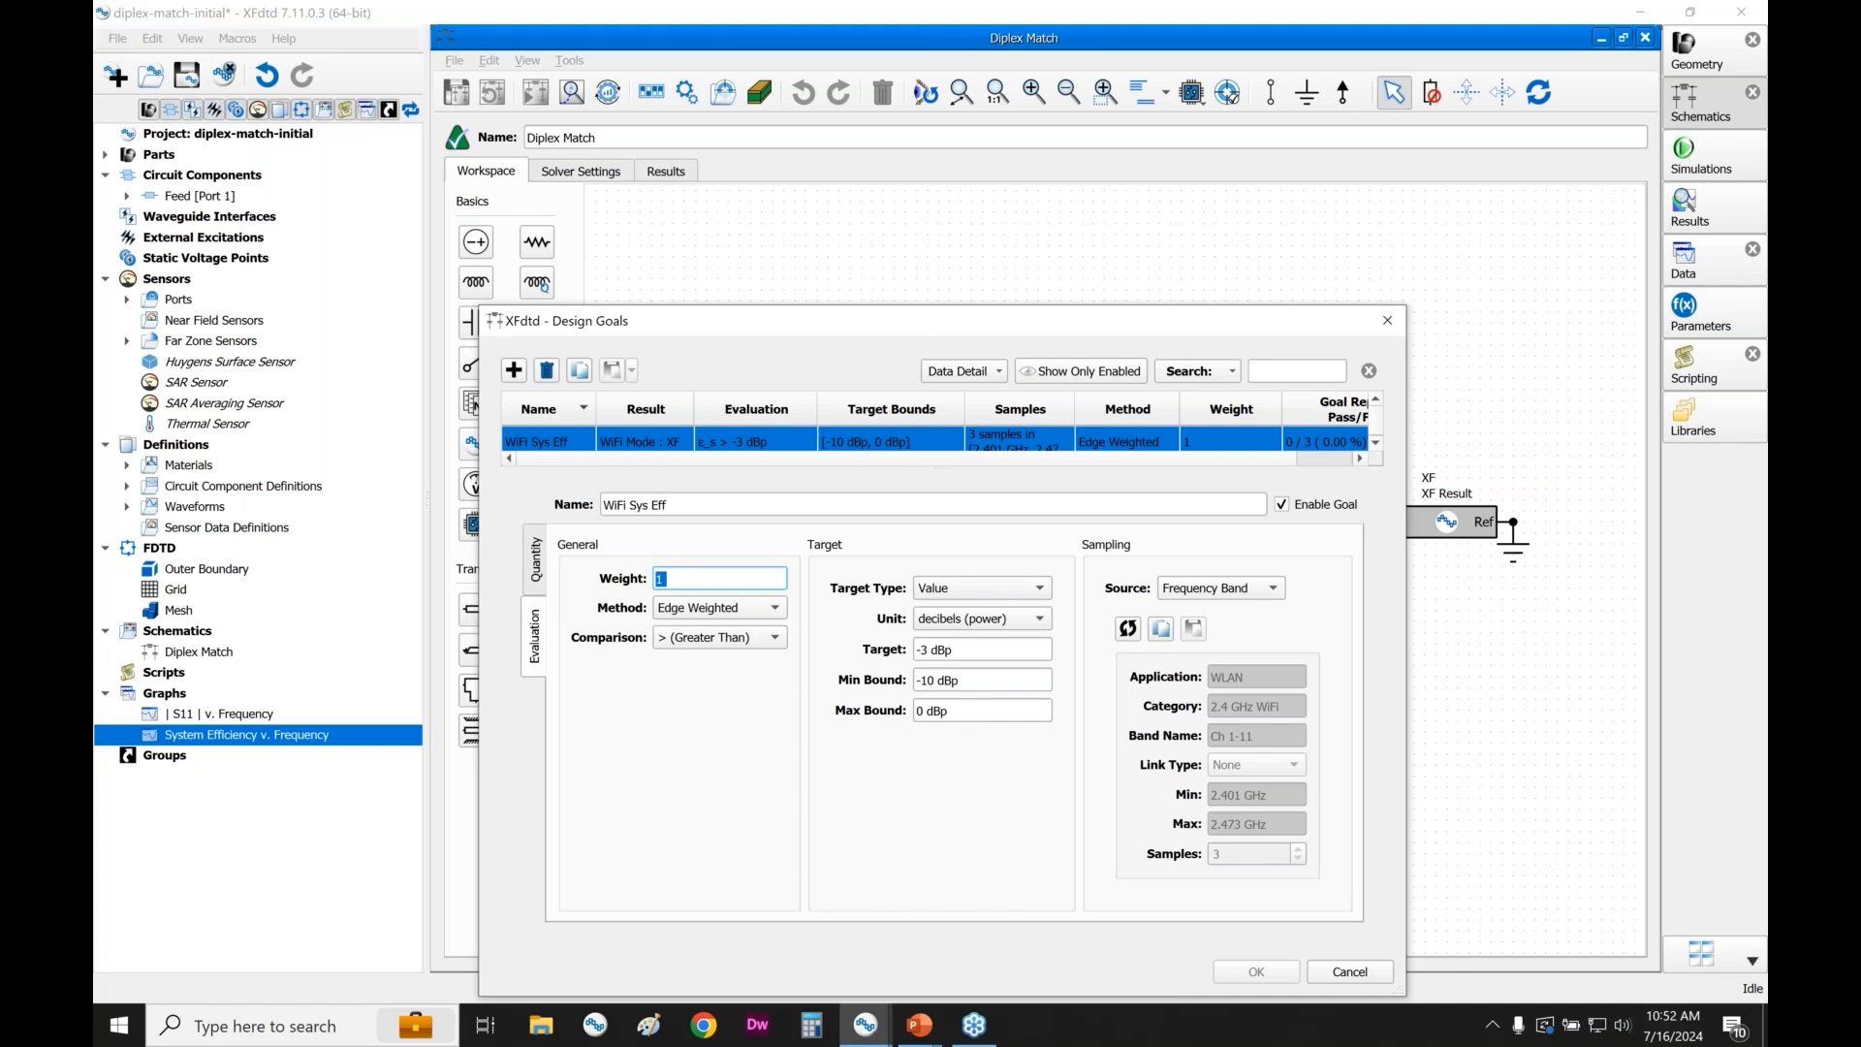
drag(912, 306, 914, 162)
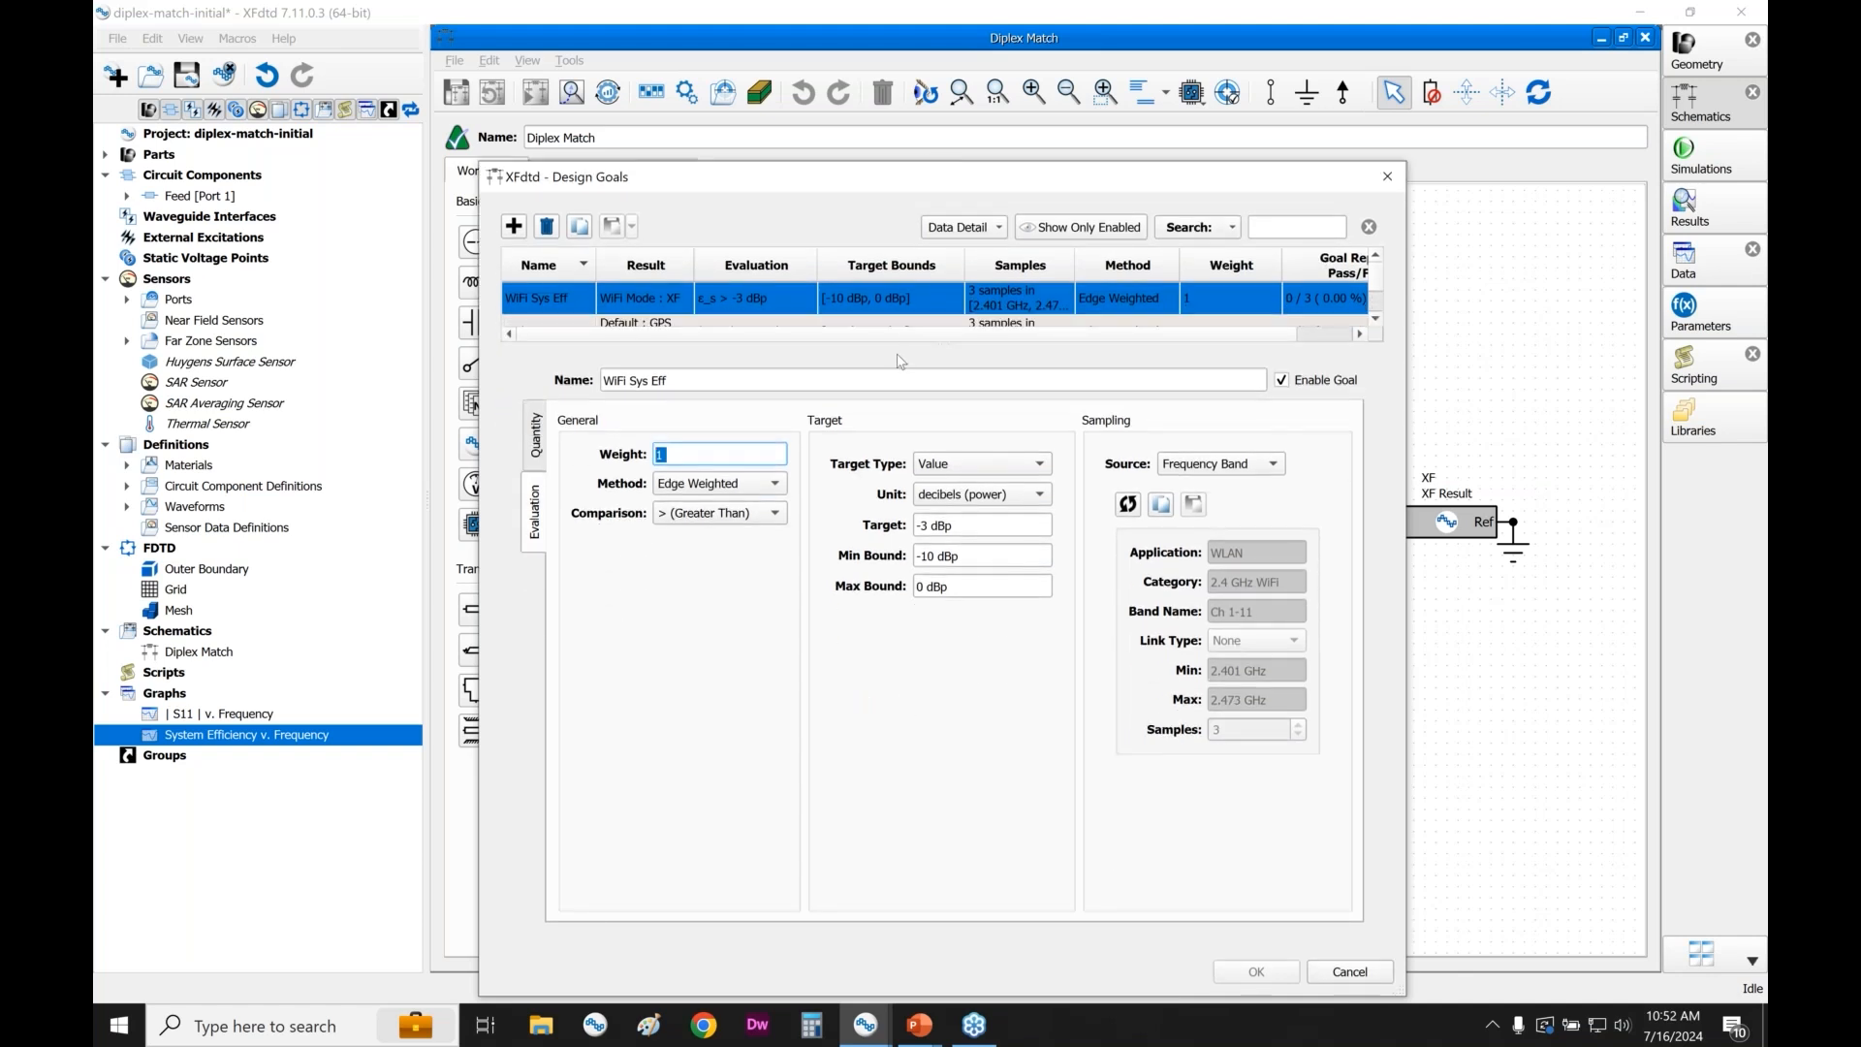
drag(897, 351, 896, 491)
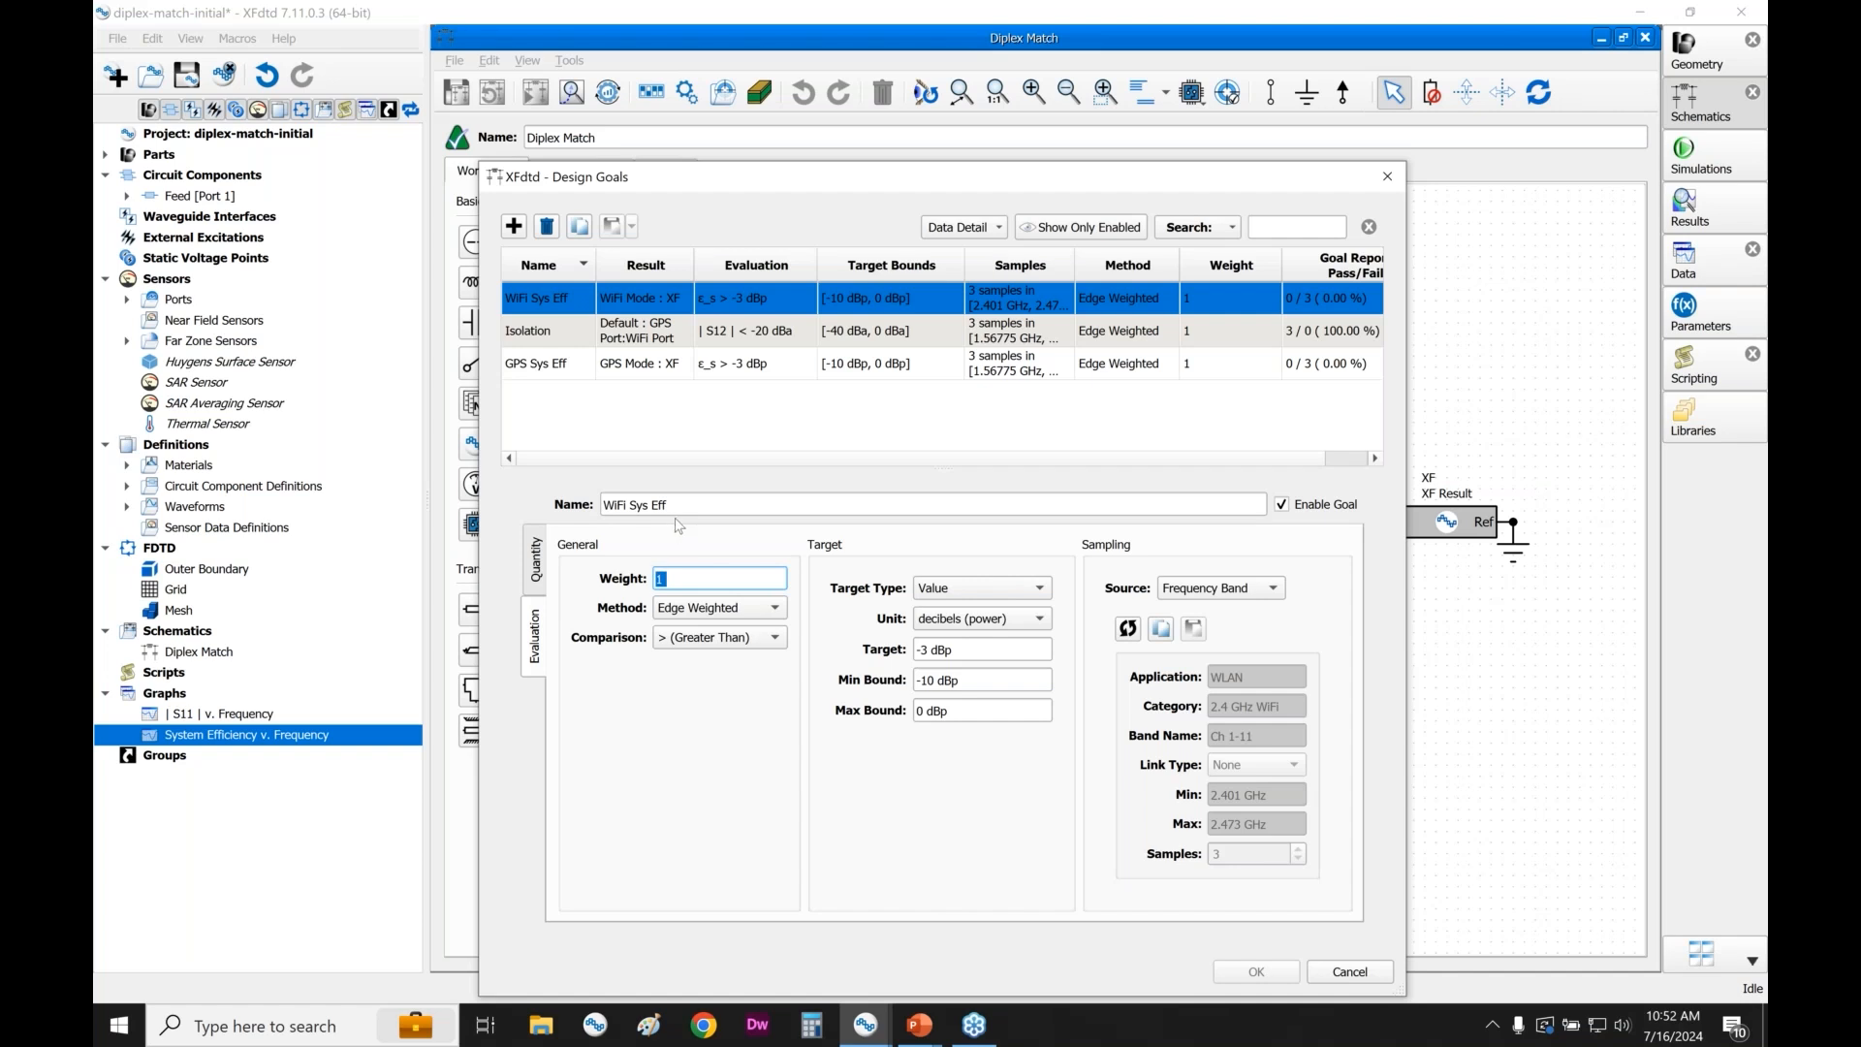
text(2)
- Set the evaluation weight of the GPS Sys Eff design goal to 2
click(645, 369)
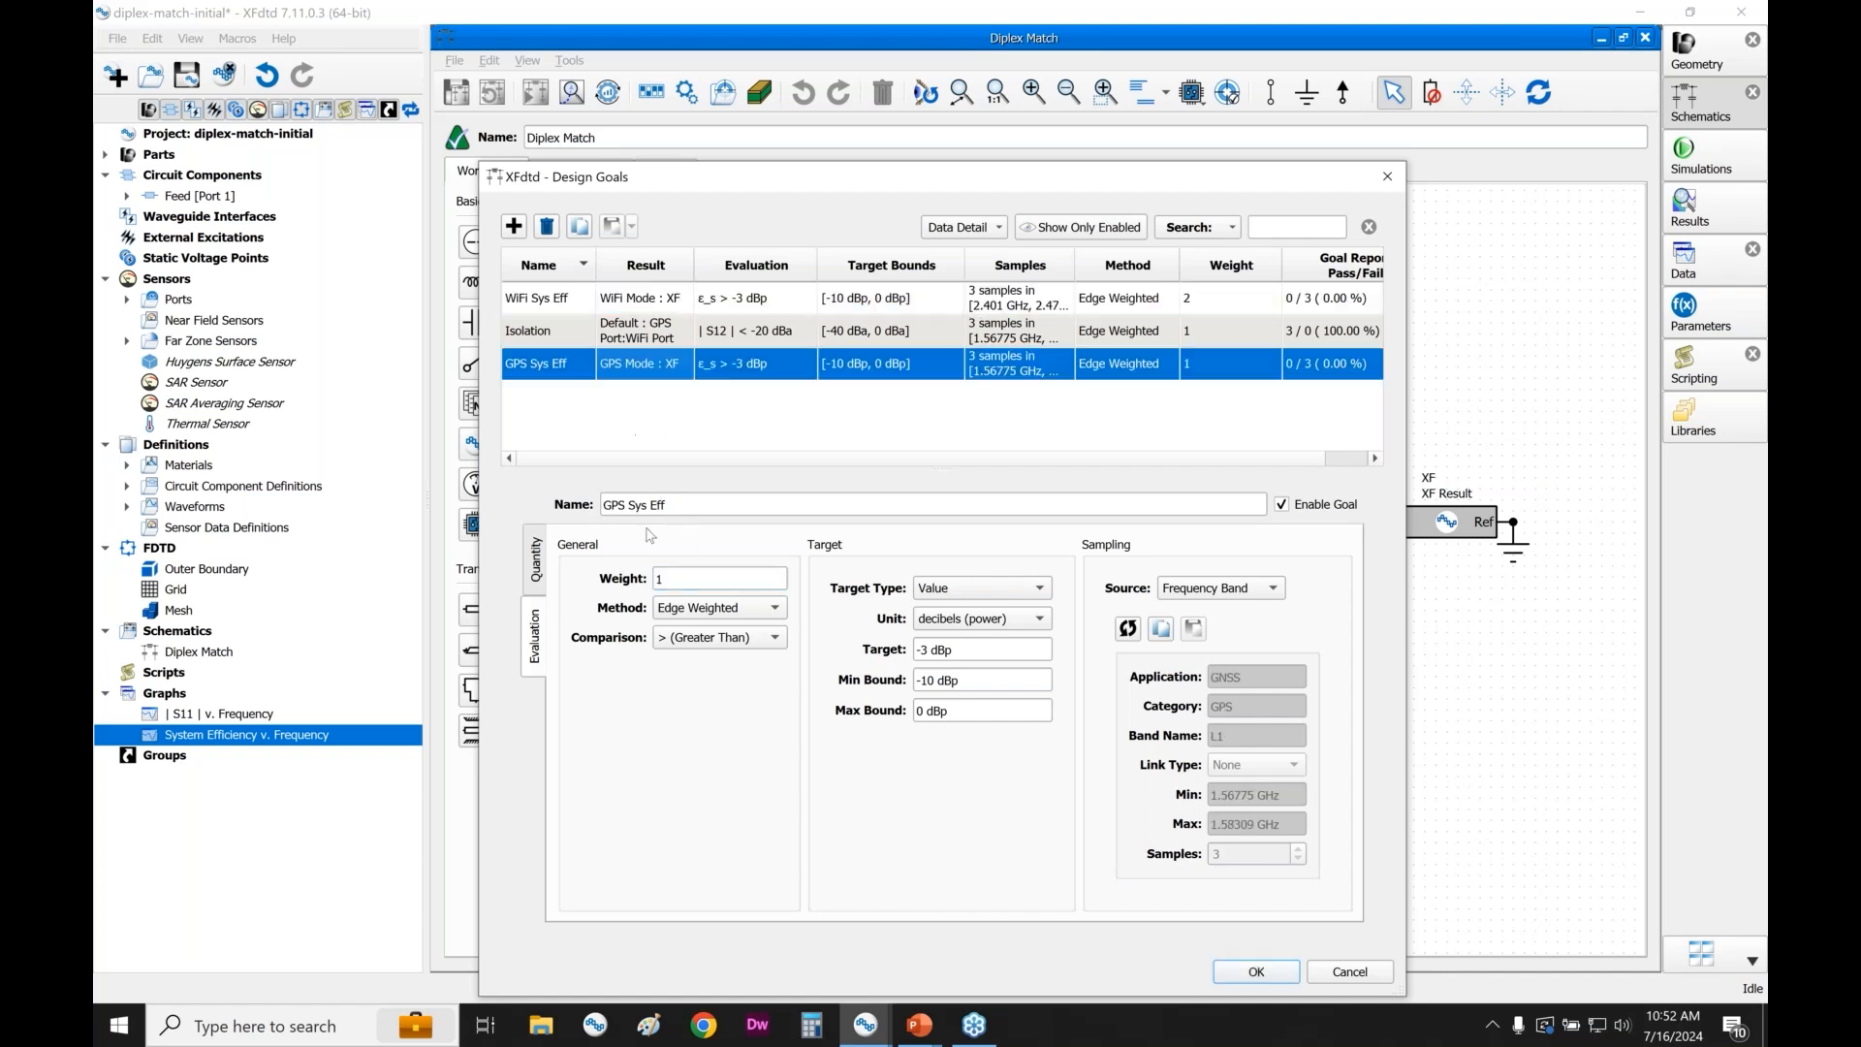
double_click(679, 579)
text(2)
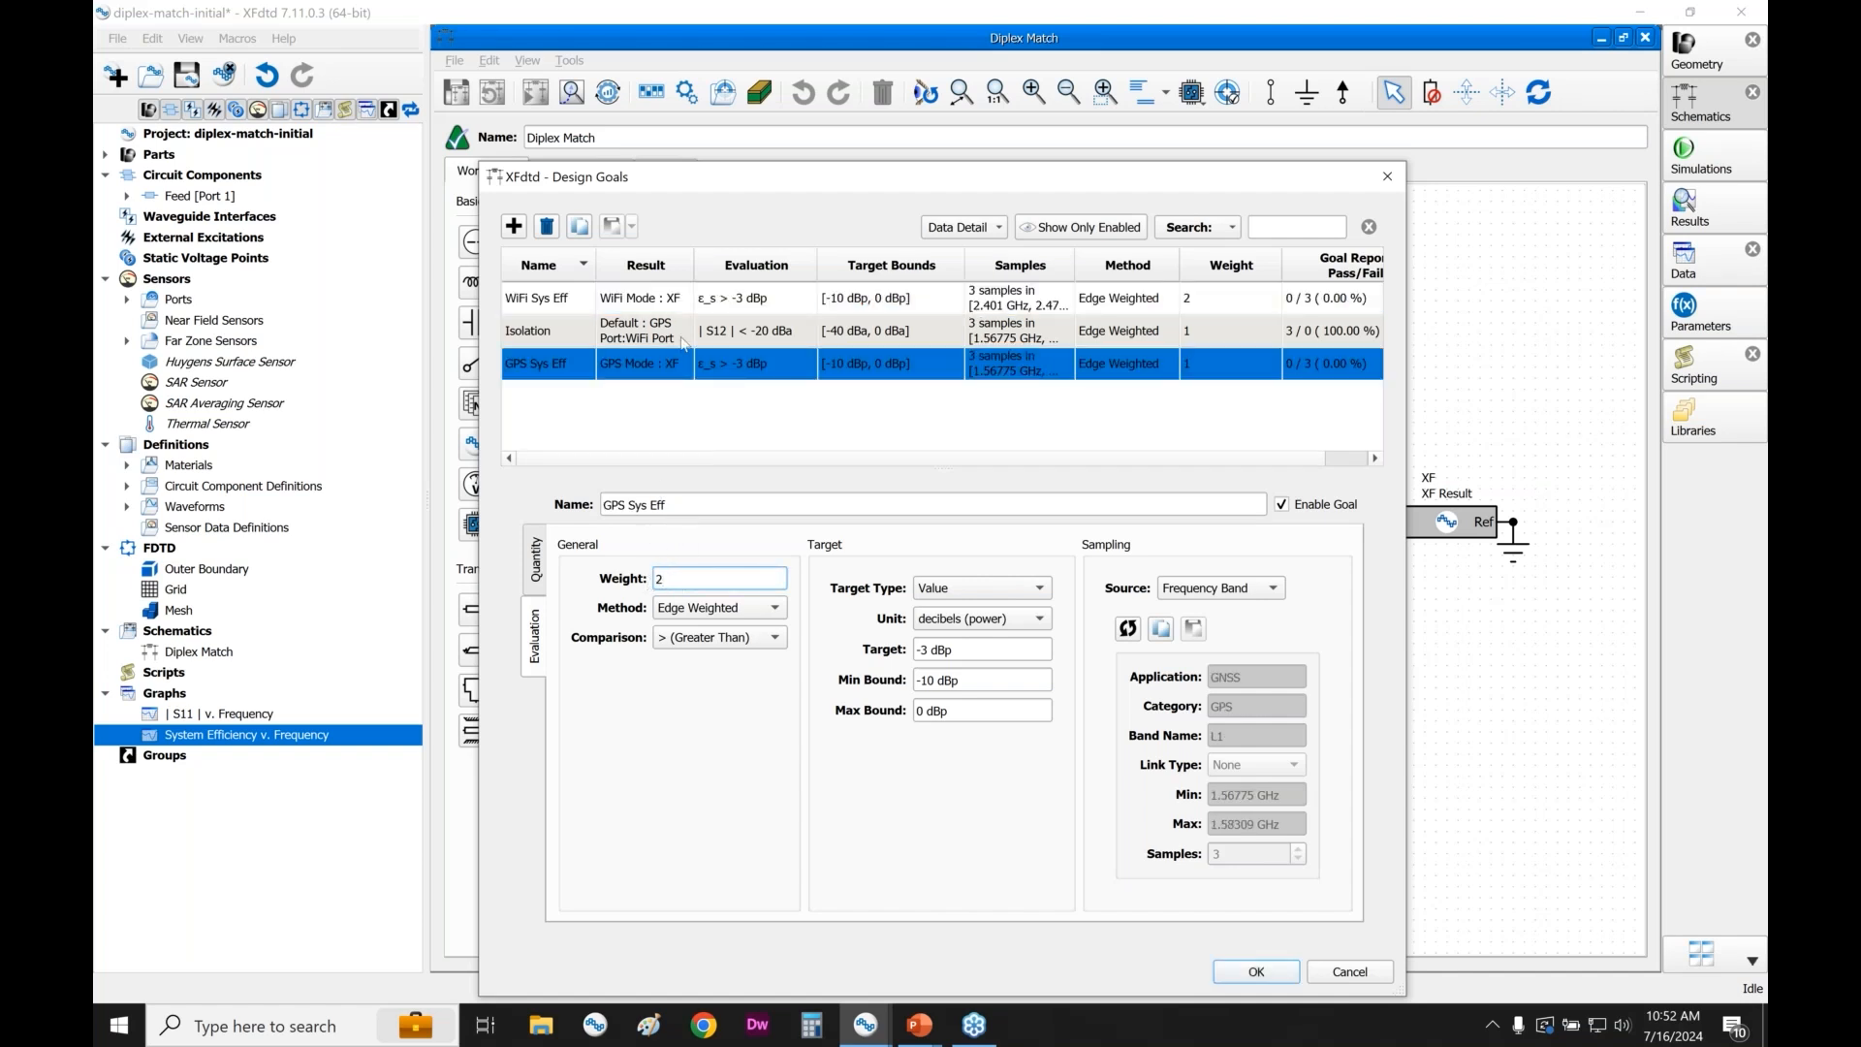
- Compare the weights of the three design goals and view the evaluation methods available for the Isolation goal
click(684, 336)
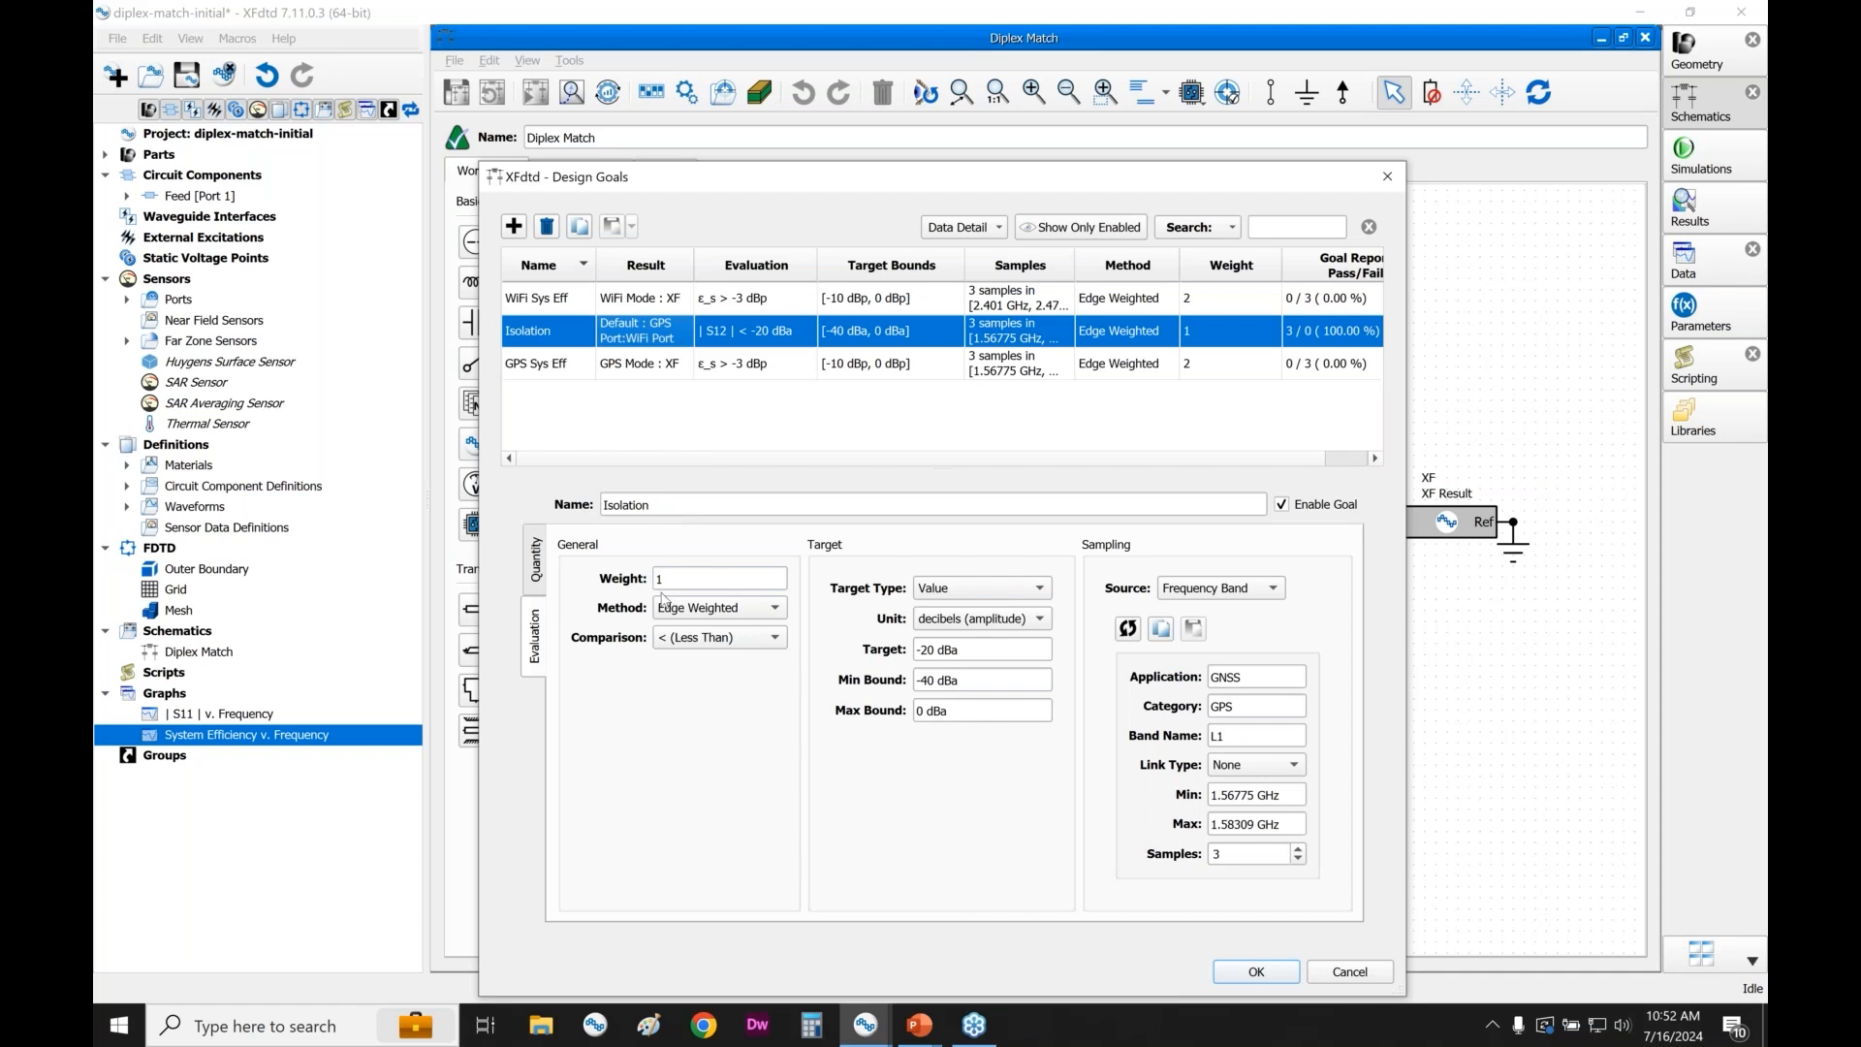
drag(1246, 180, 1249, 237)
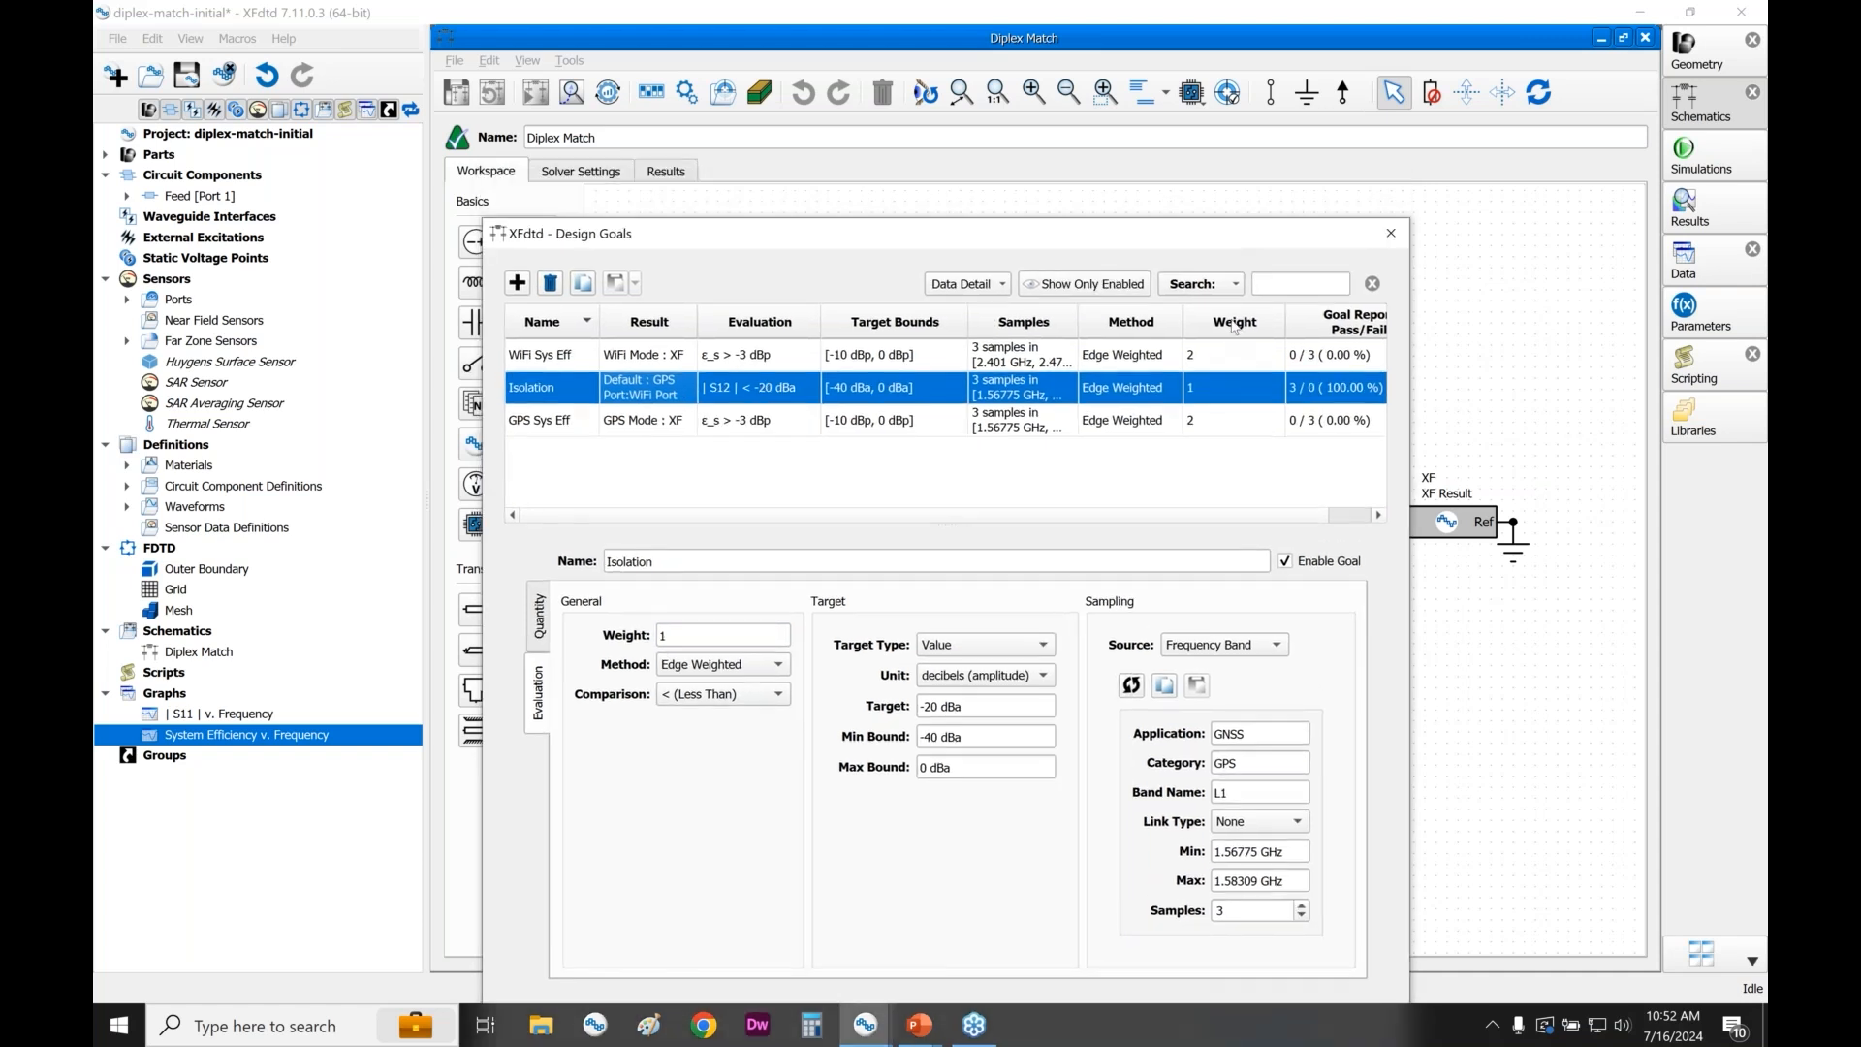
click(1200, 352)
click(1200, 420)
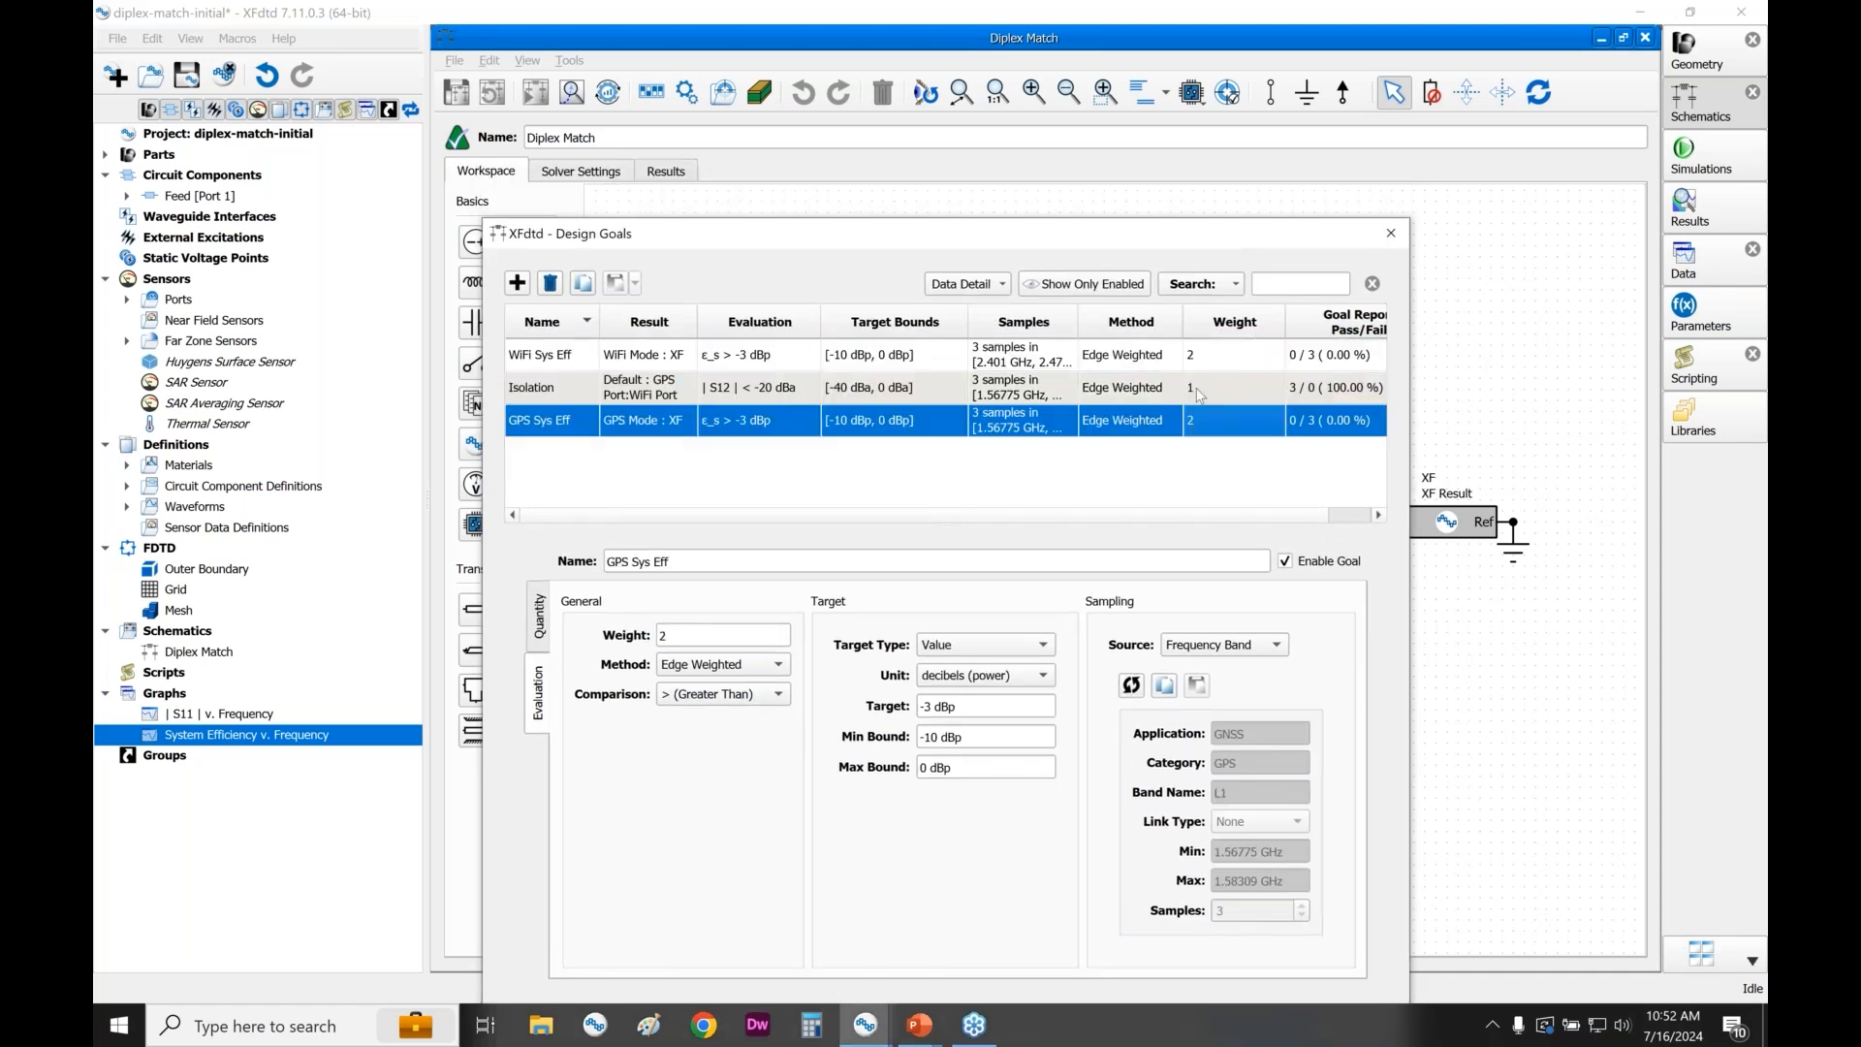
click(1200, 393)
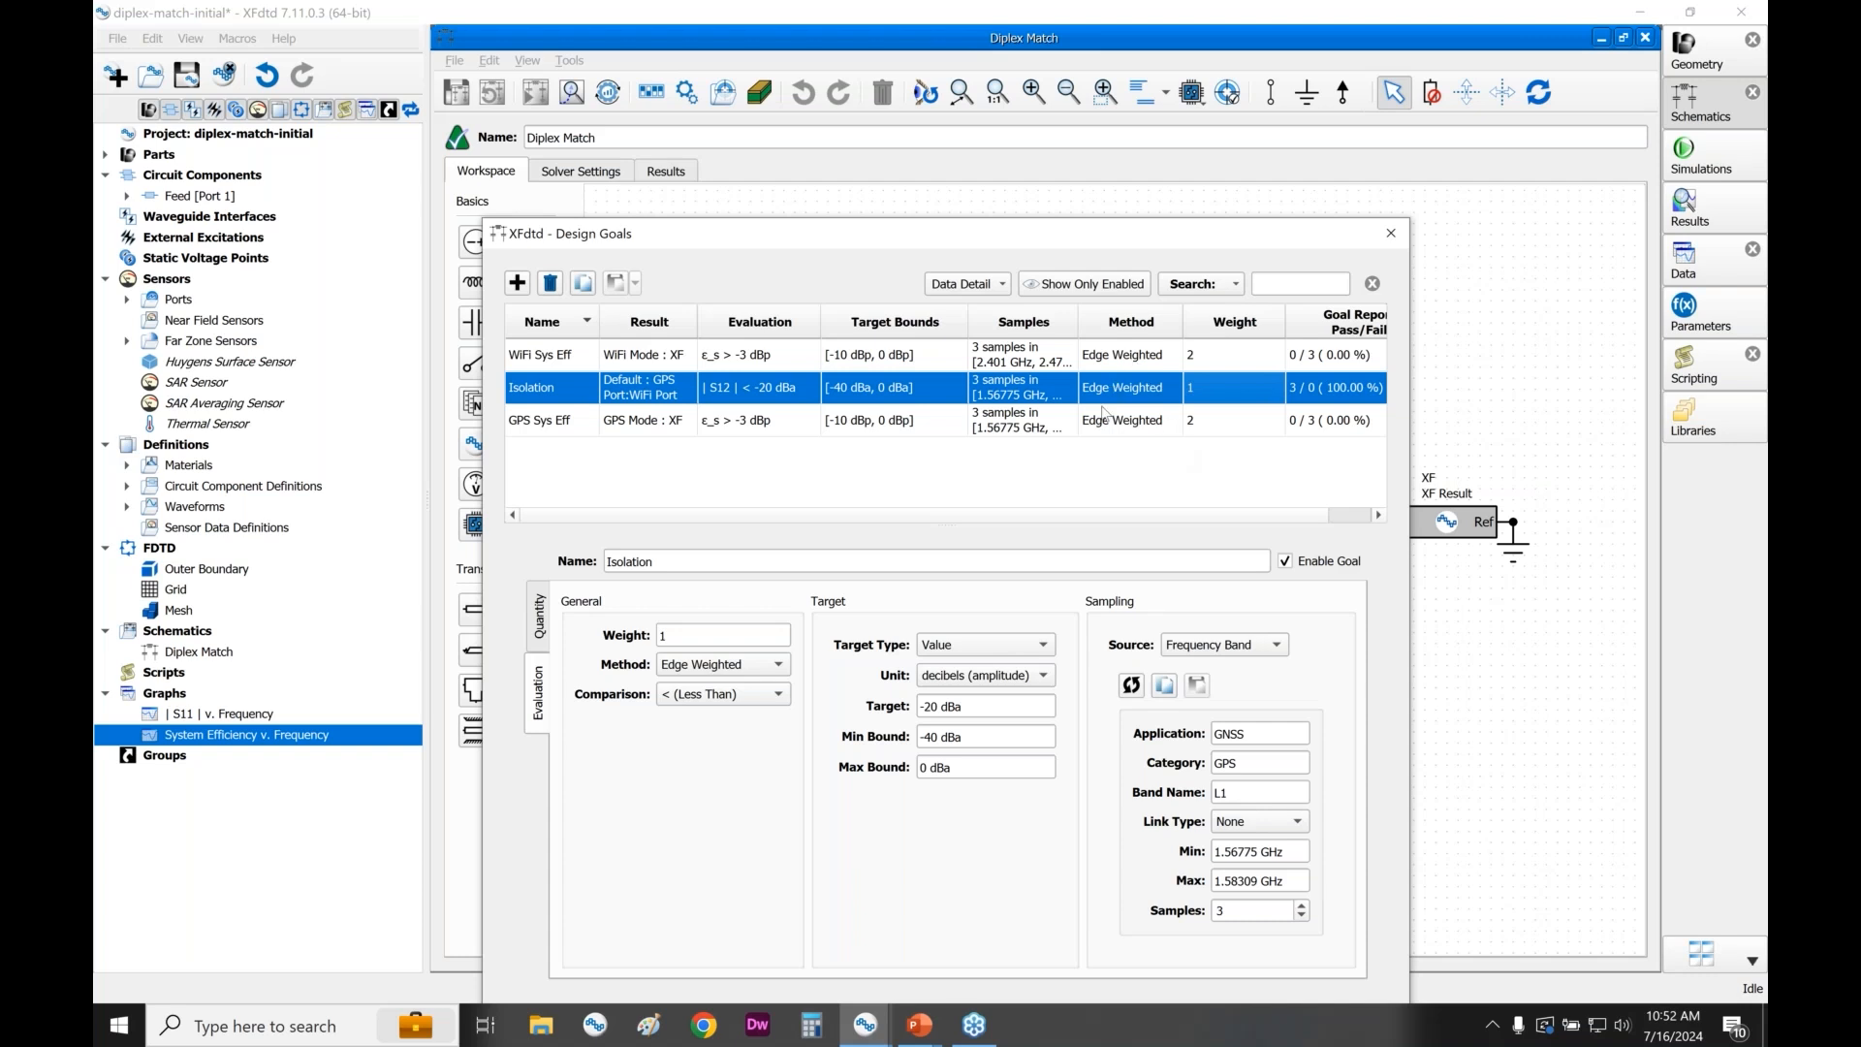
click(780, 665)
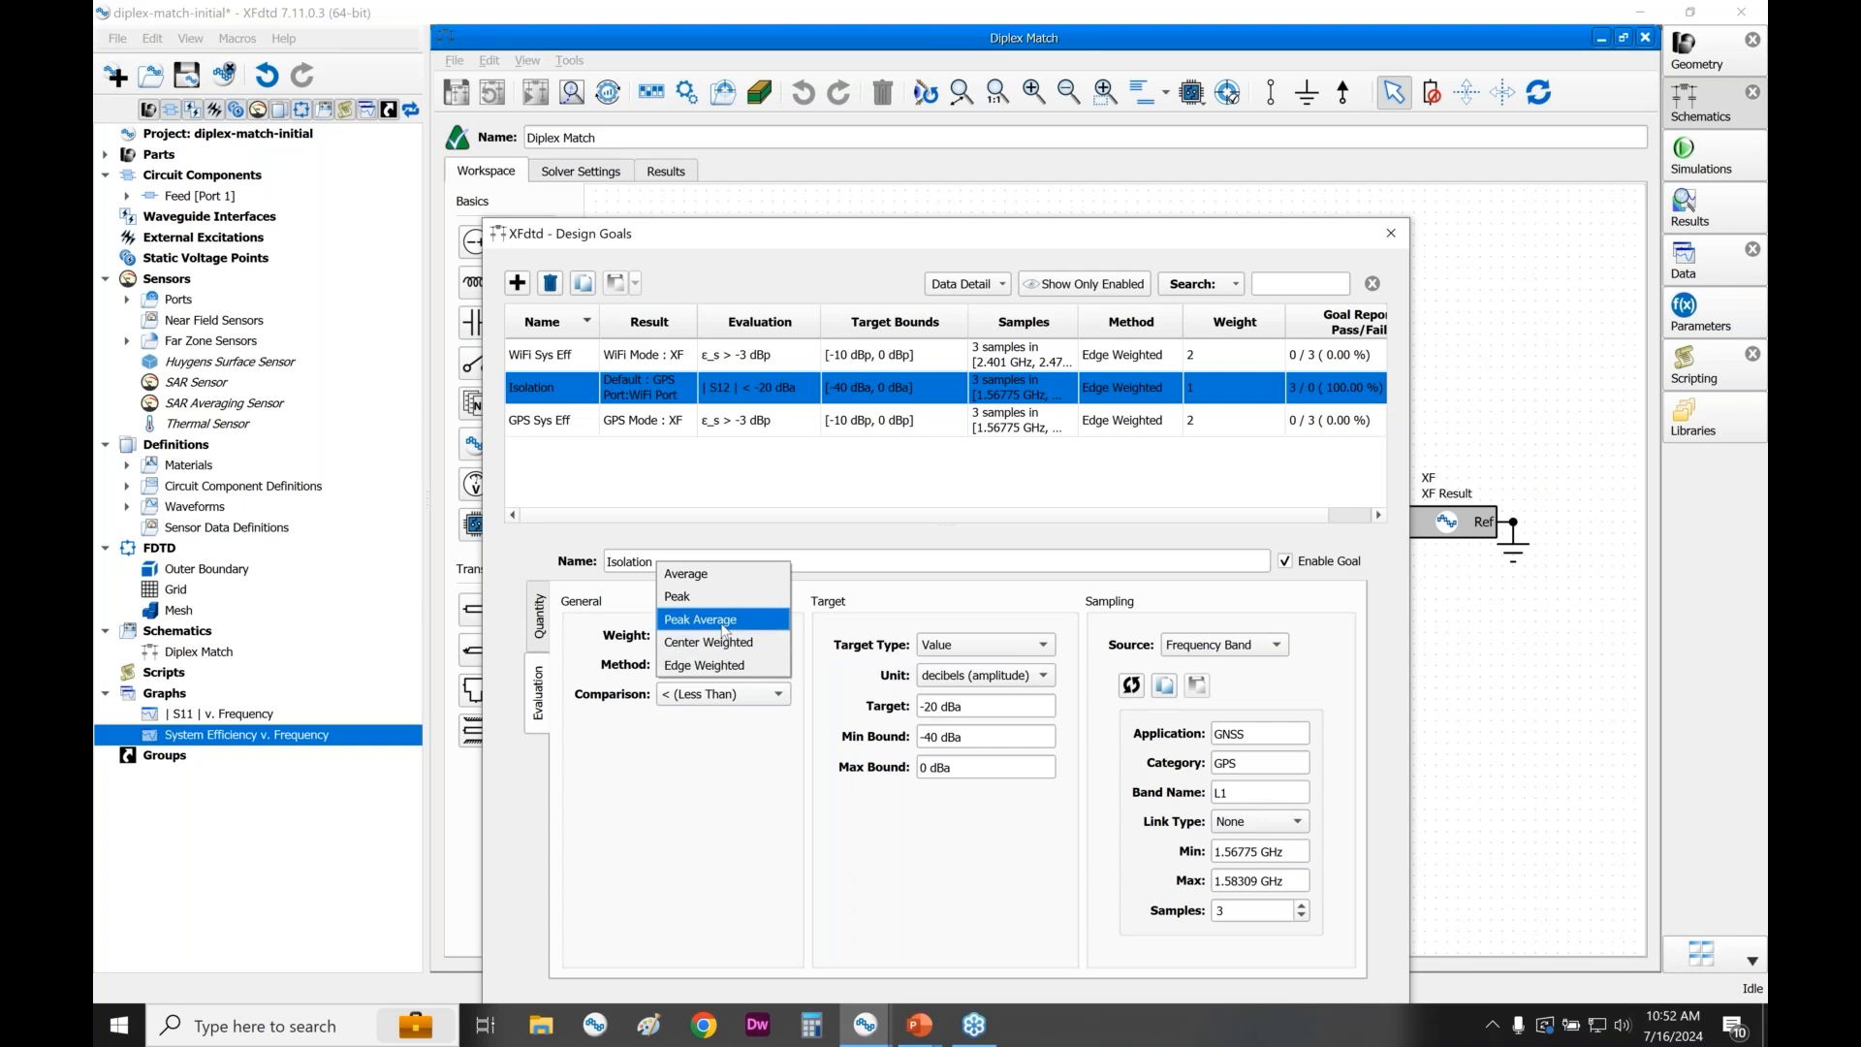
click(797, 676)
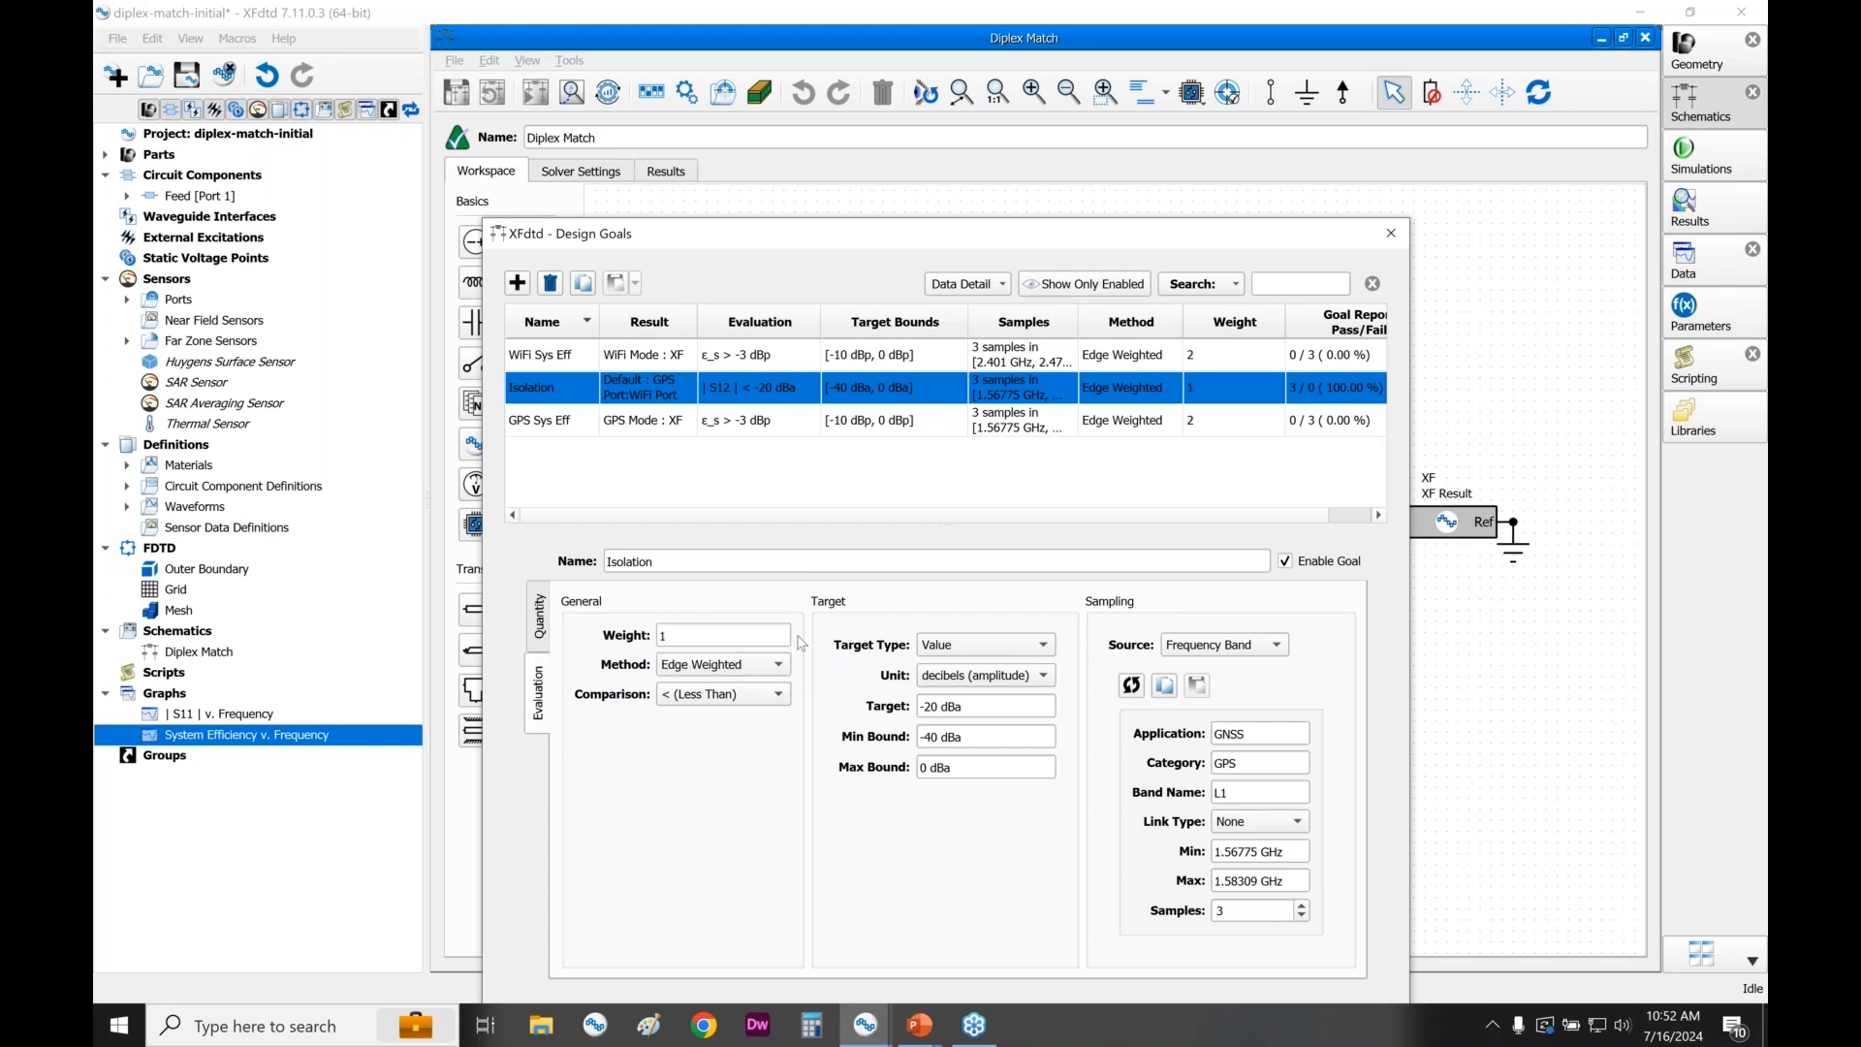
click(363, 267)
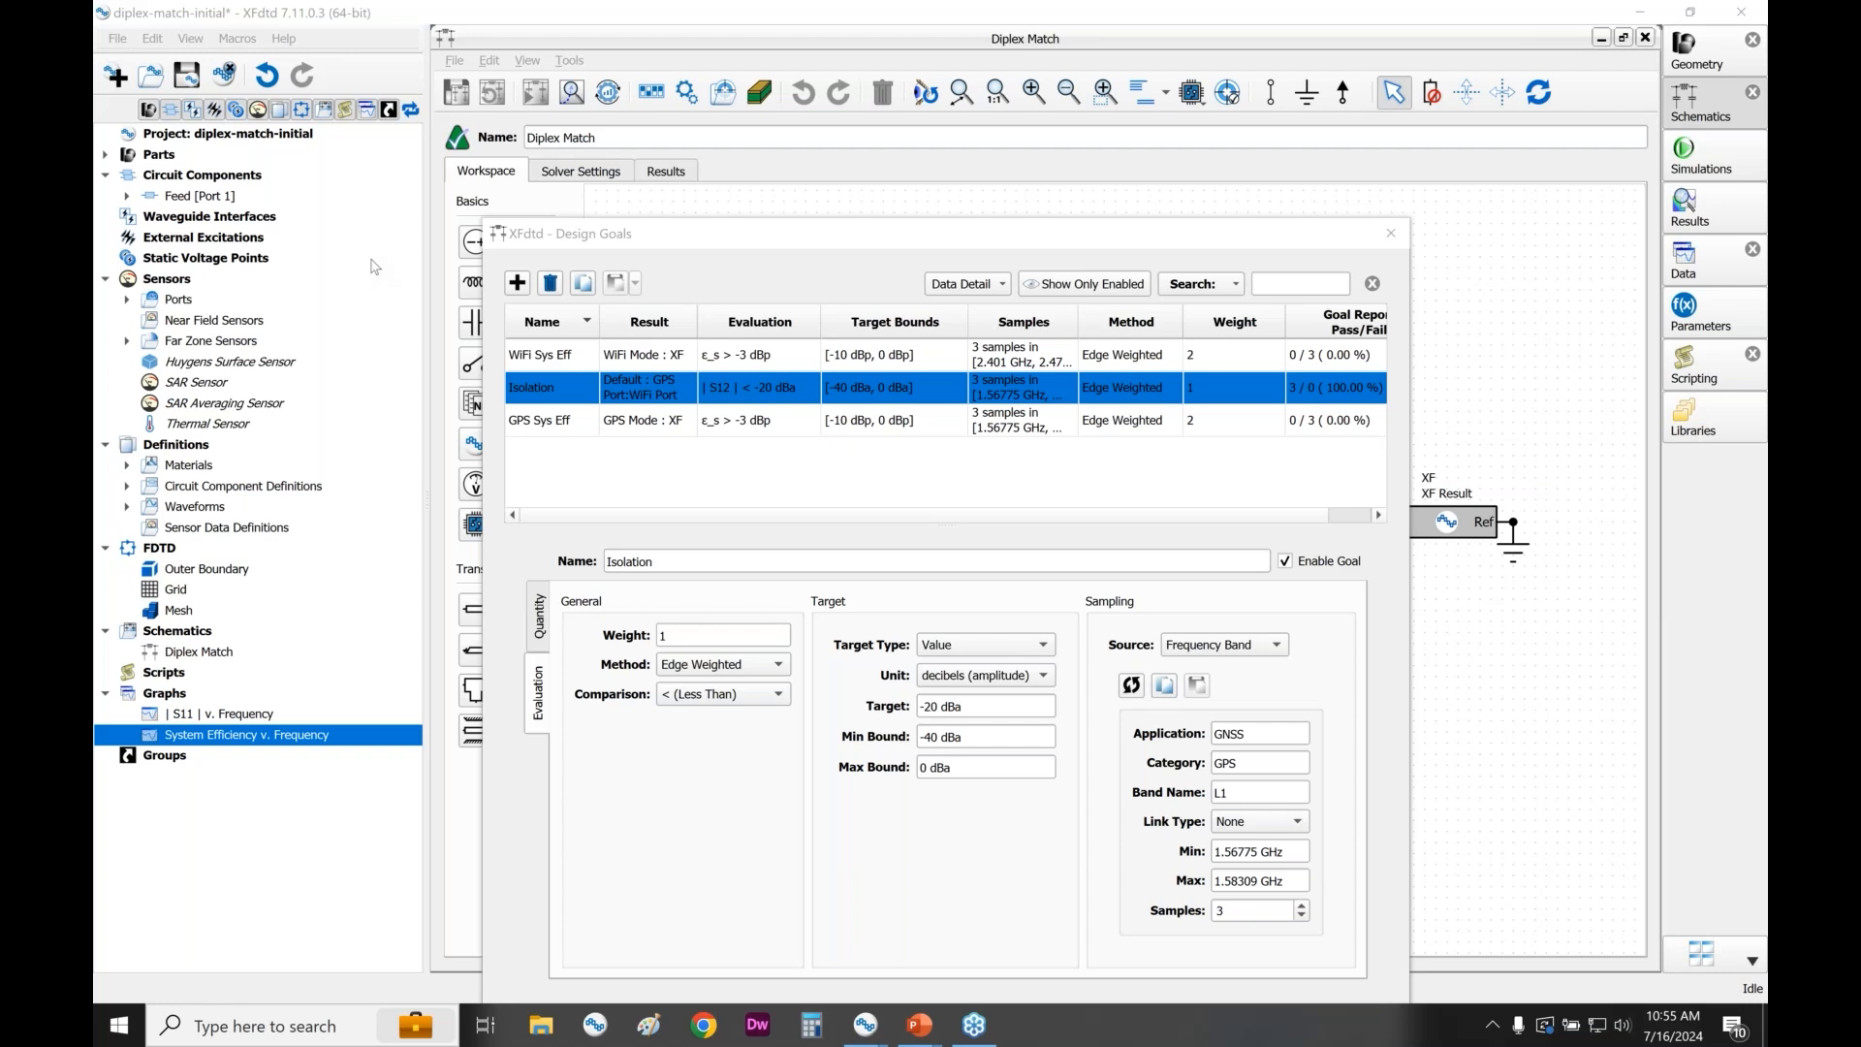
- Switch to the wilkinson-power-divider-phased-array project and open its Corporate Feed with Antenna schematic
key(alt+Tab)
key(alt+Tab)
key(alt+Tab)
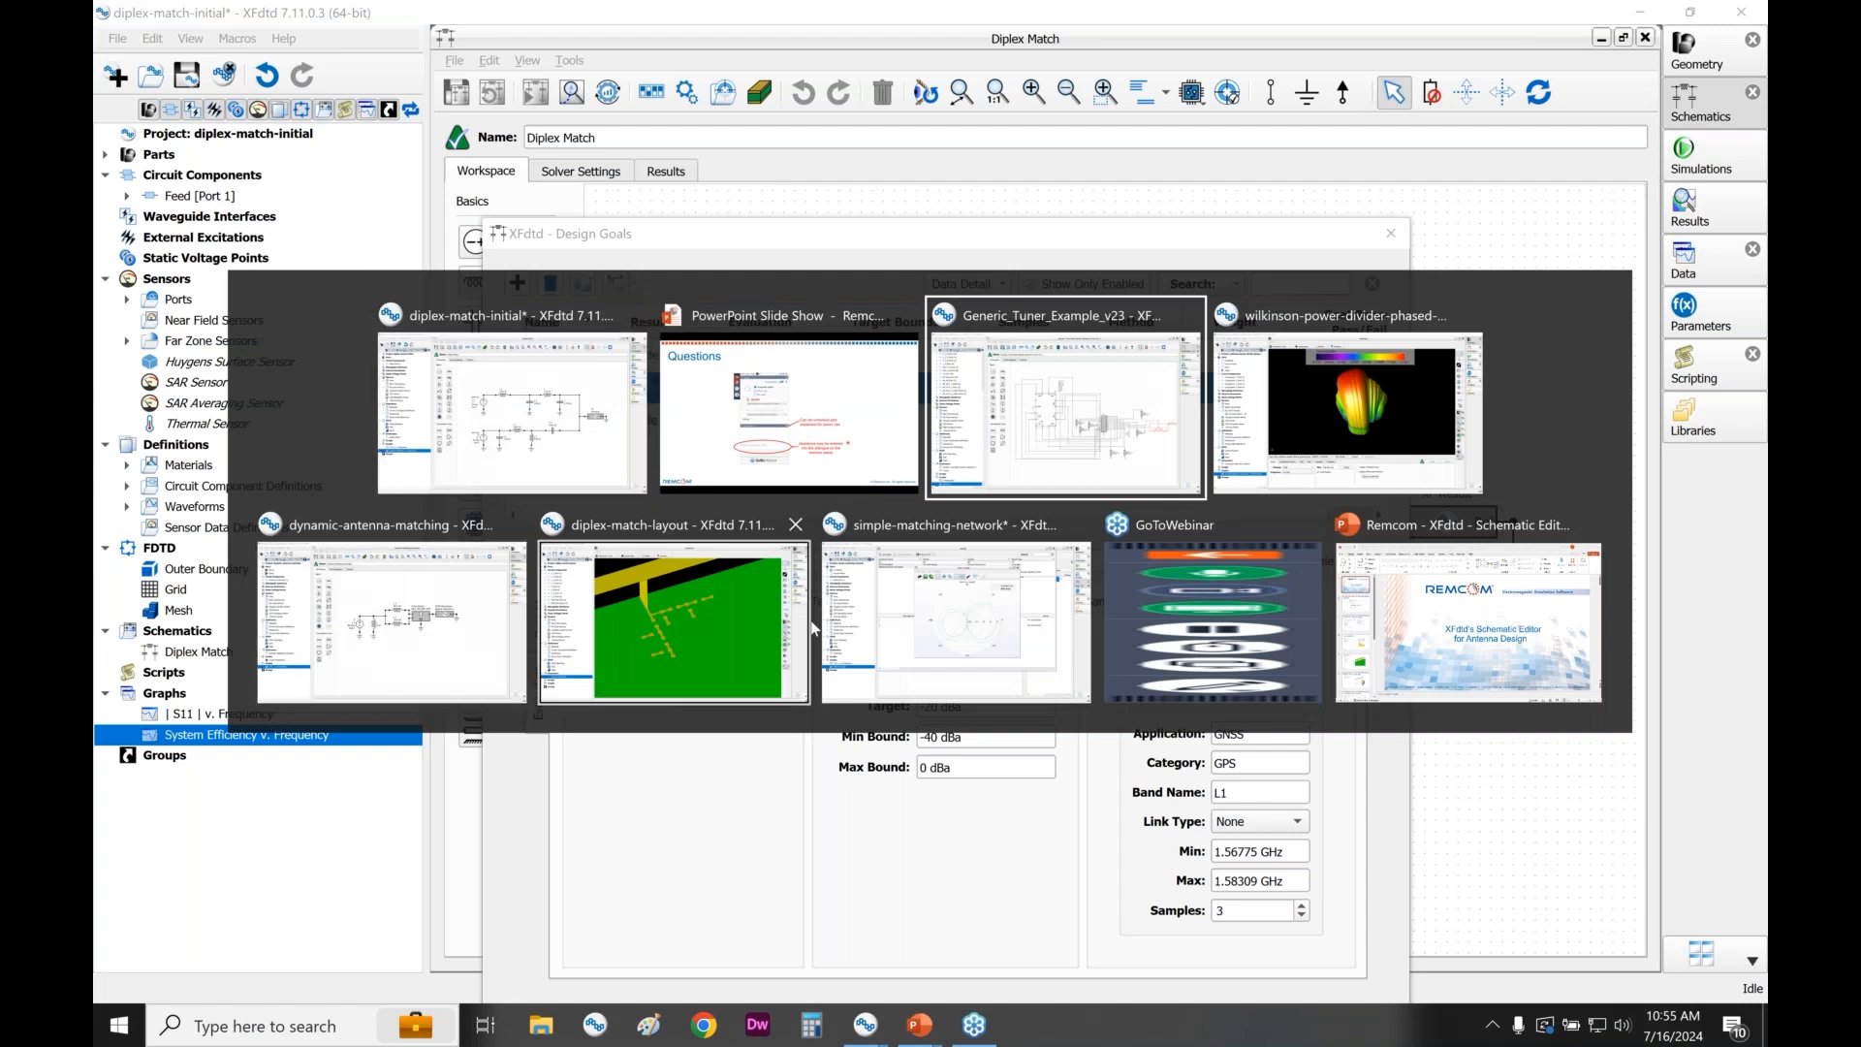
click(1257, 405)
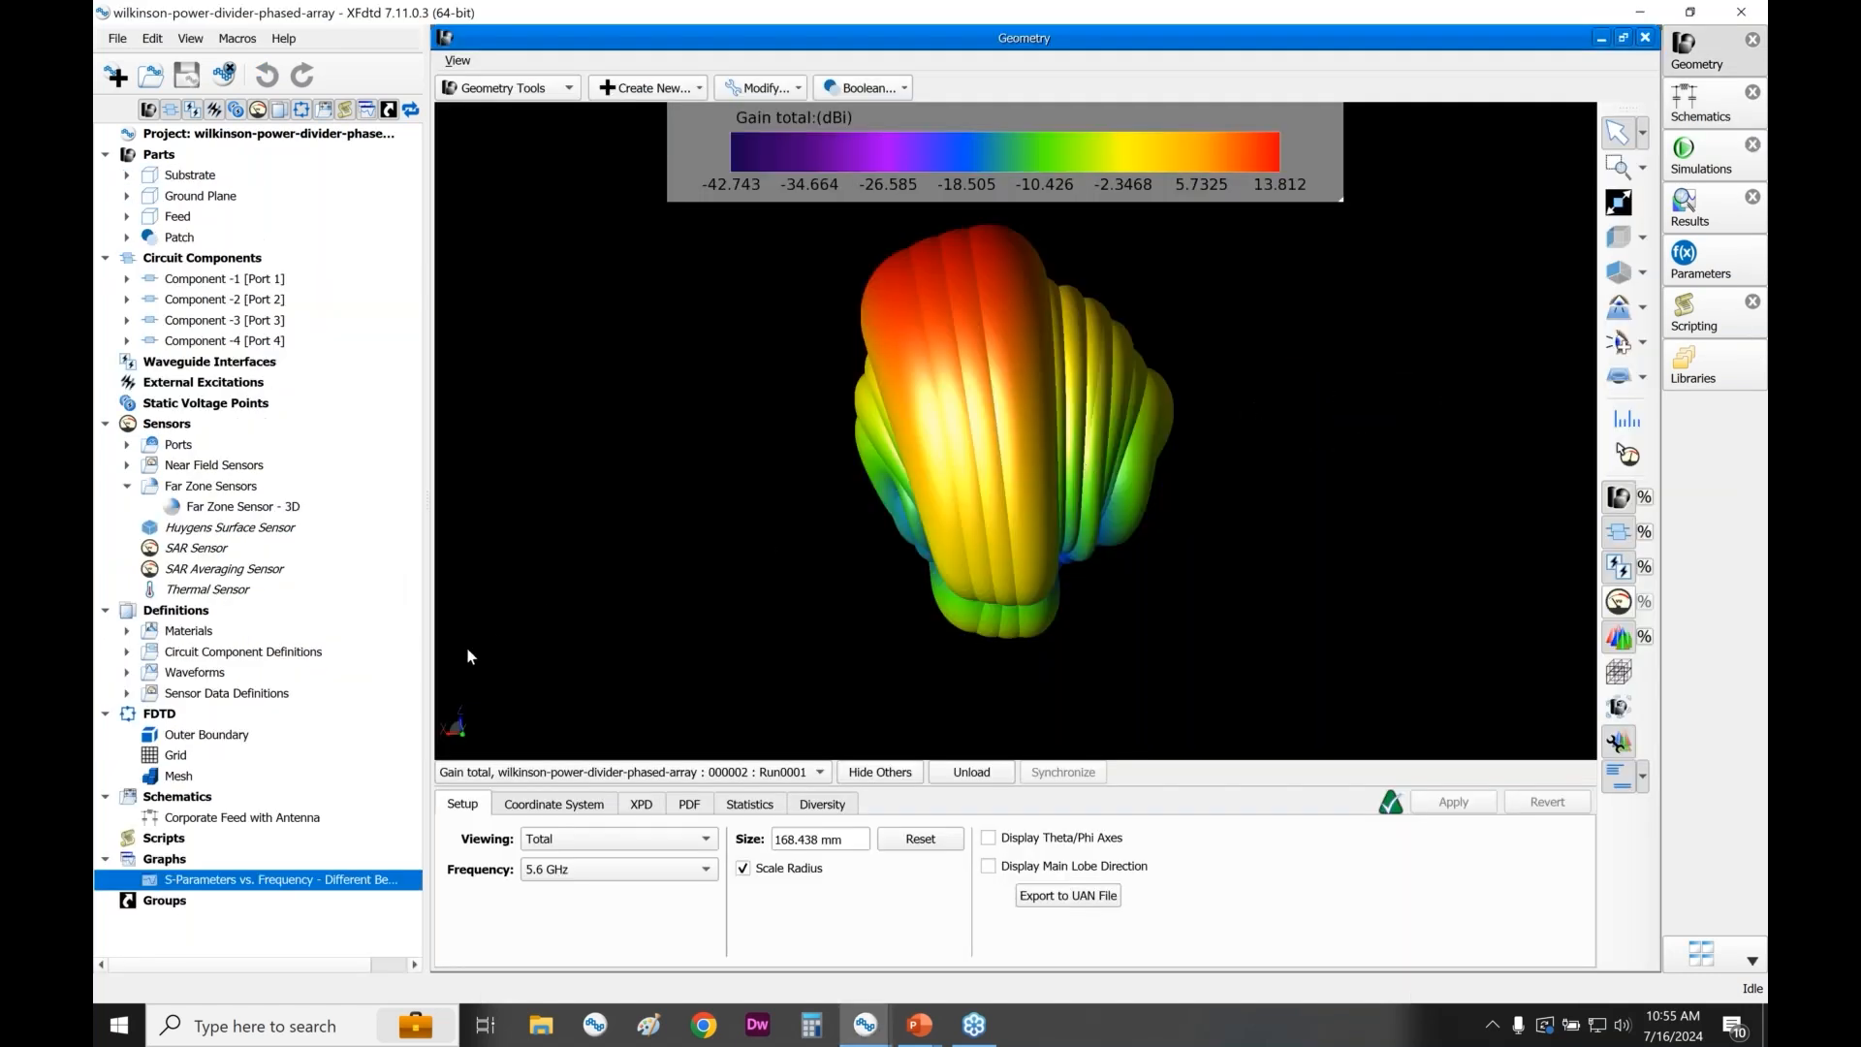
click(227, 822)
double_click(227, 822)
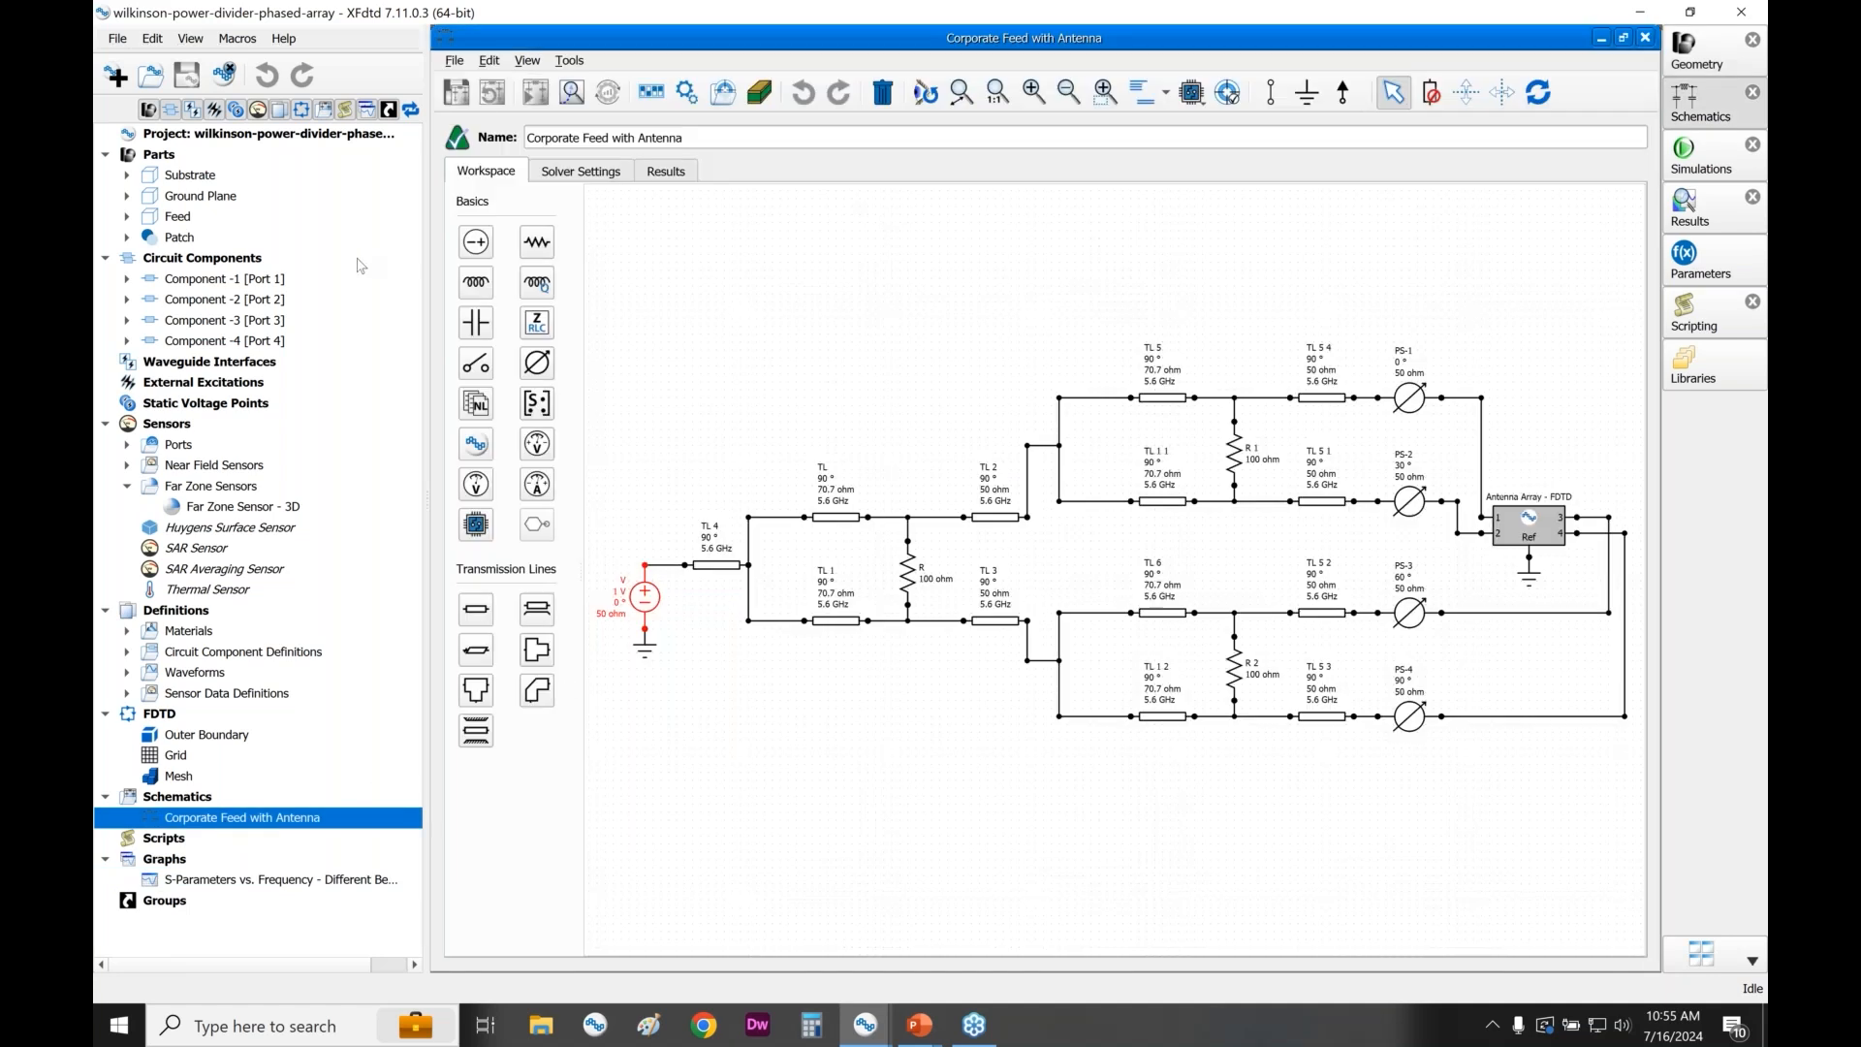
- Point out the 100 ohm resistors R, R 2 and R 1 of the corporate feed by selecting each in turn
click(916, 580)
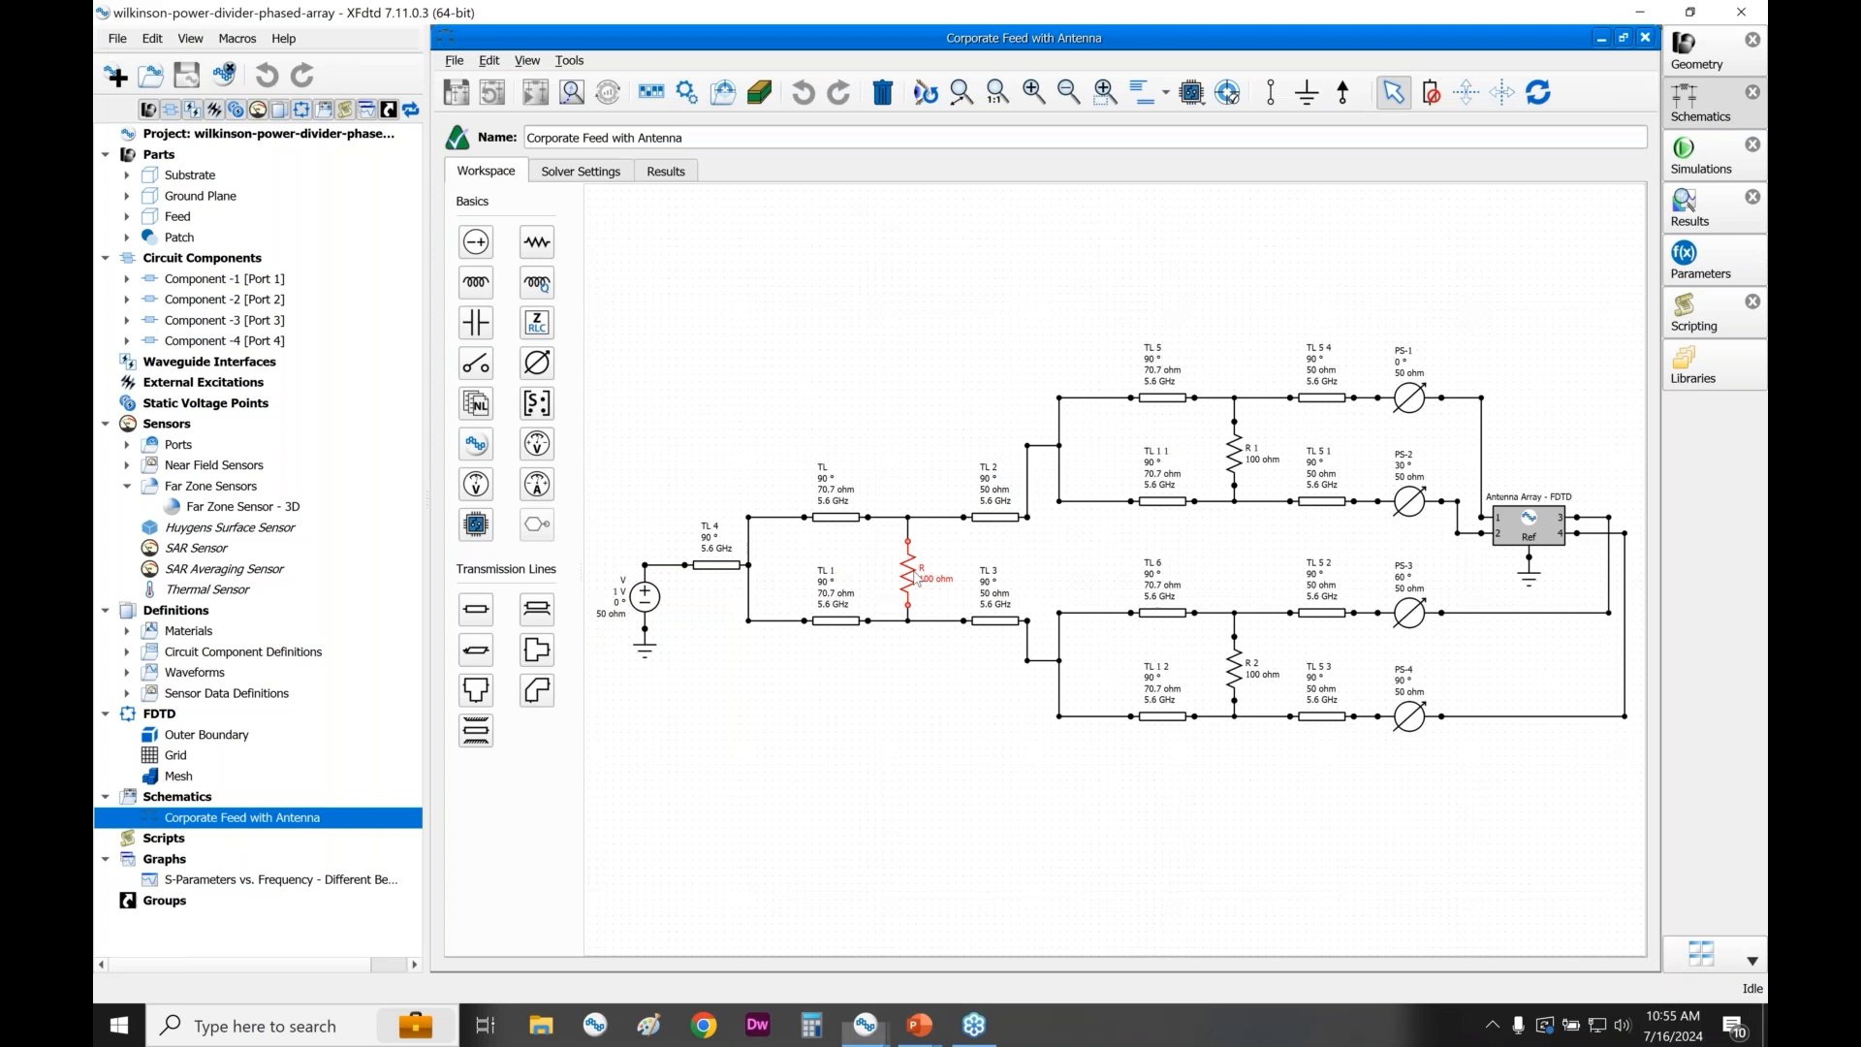
click(1234, 678)
click(1249, 466)
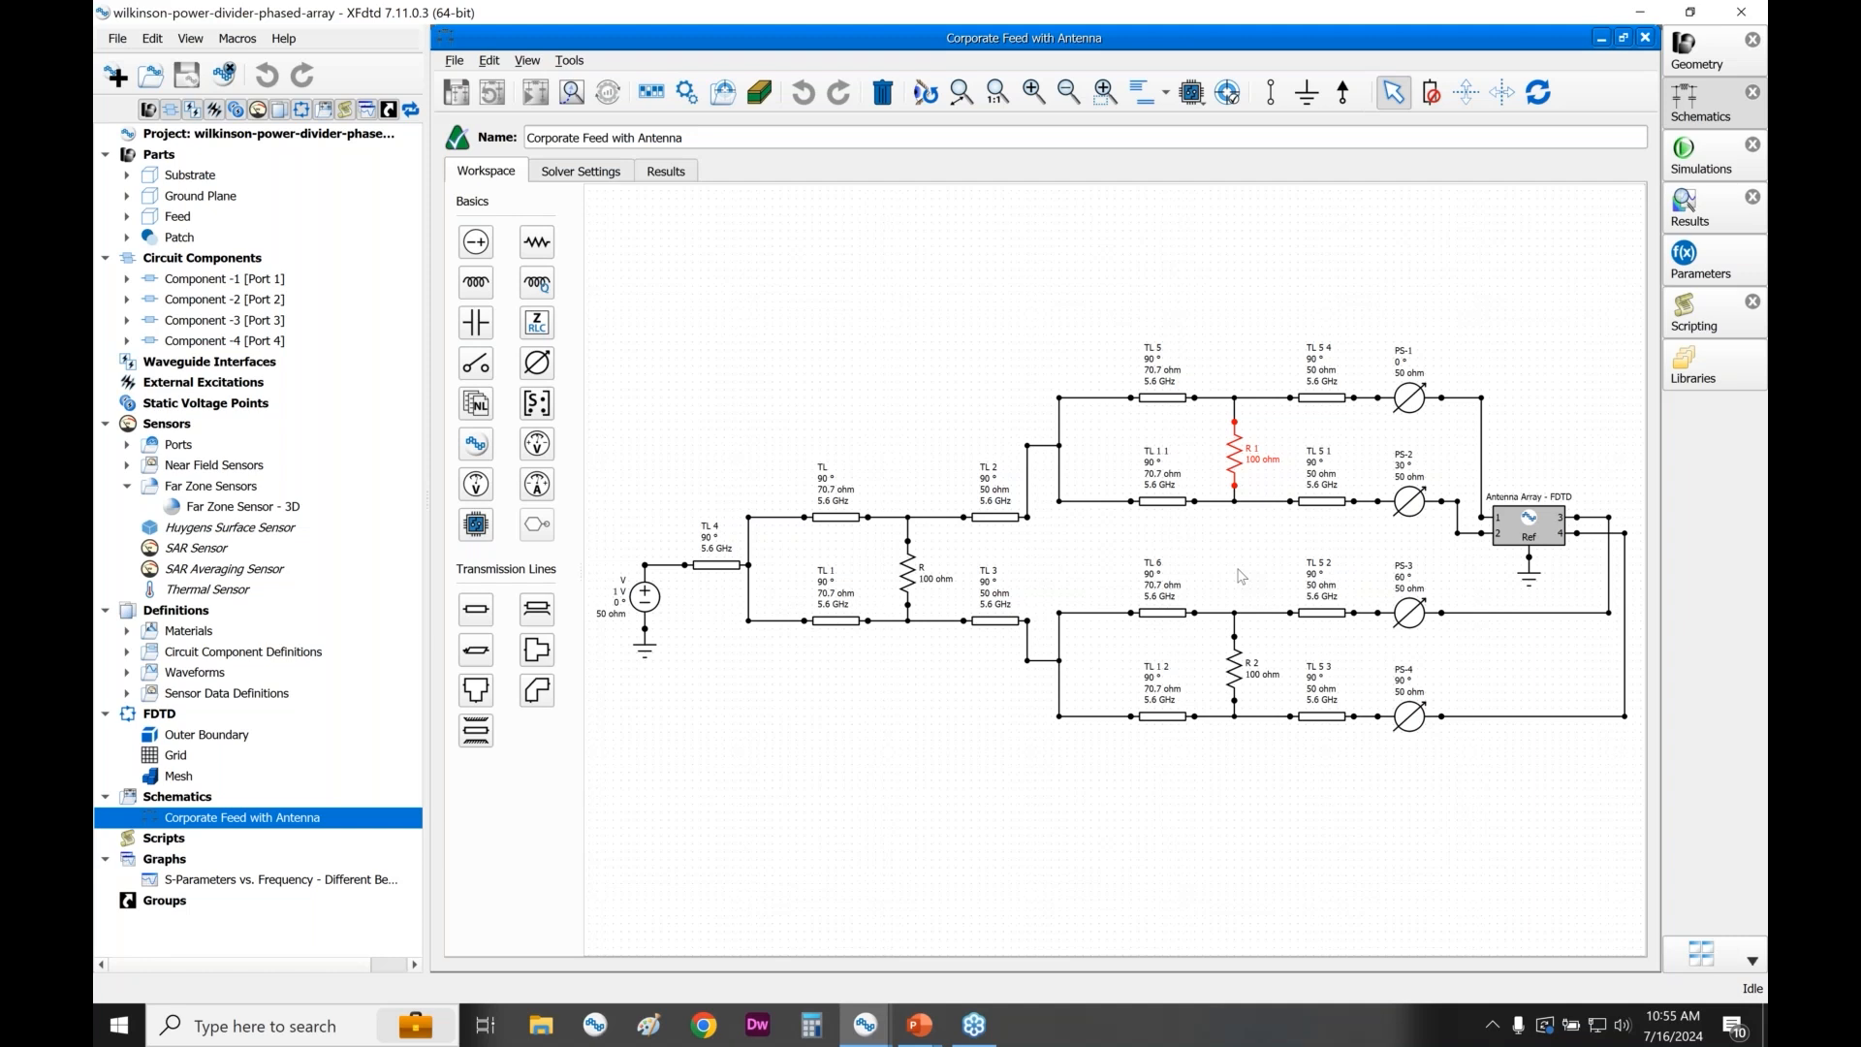
- Switch to the Generic_Tuner_Example_v23 project and show its geometry
key(alt+Tab)
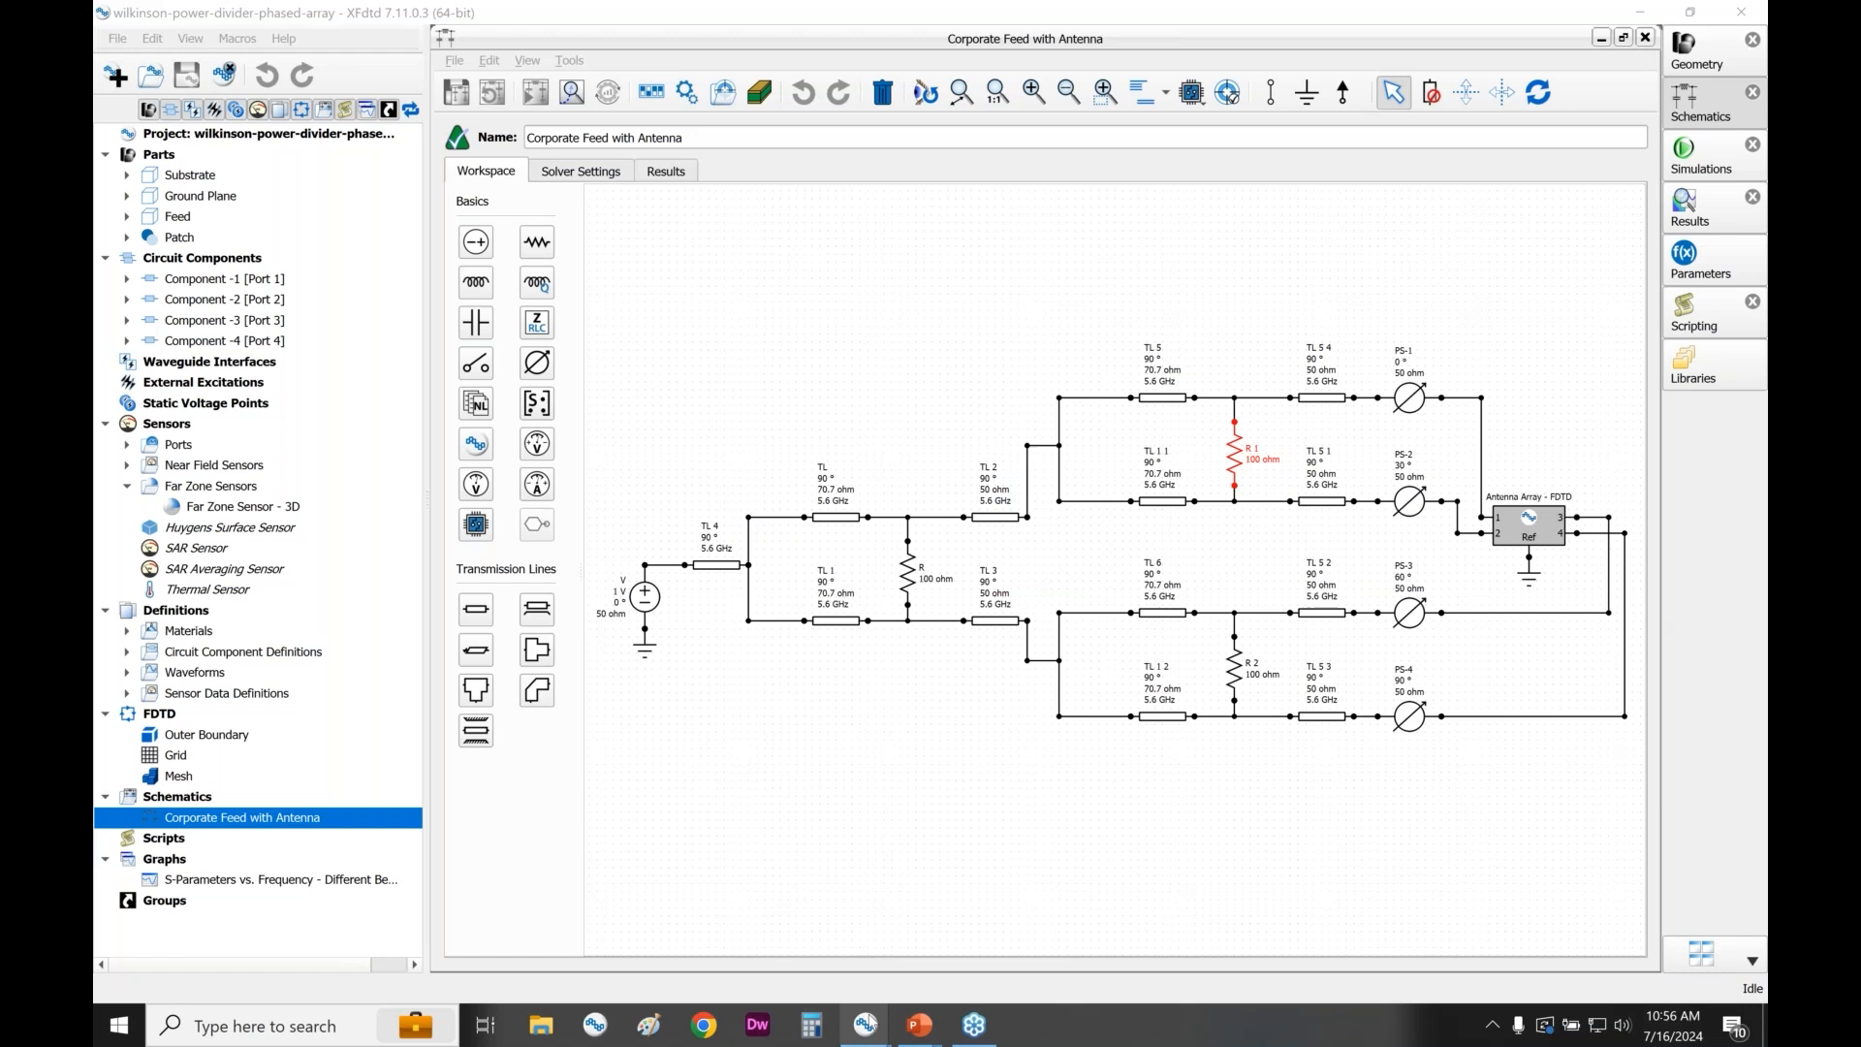
mouse_move(868, 1025)
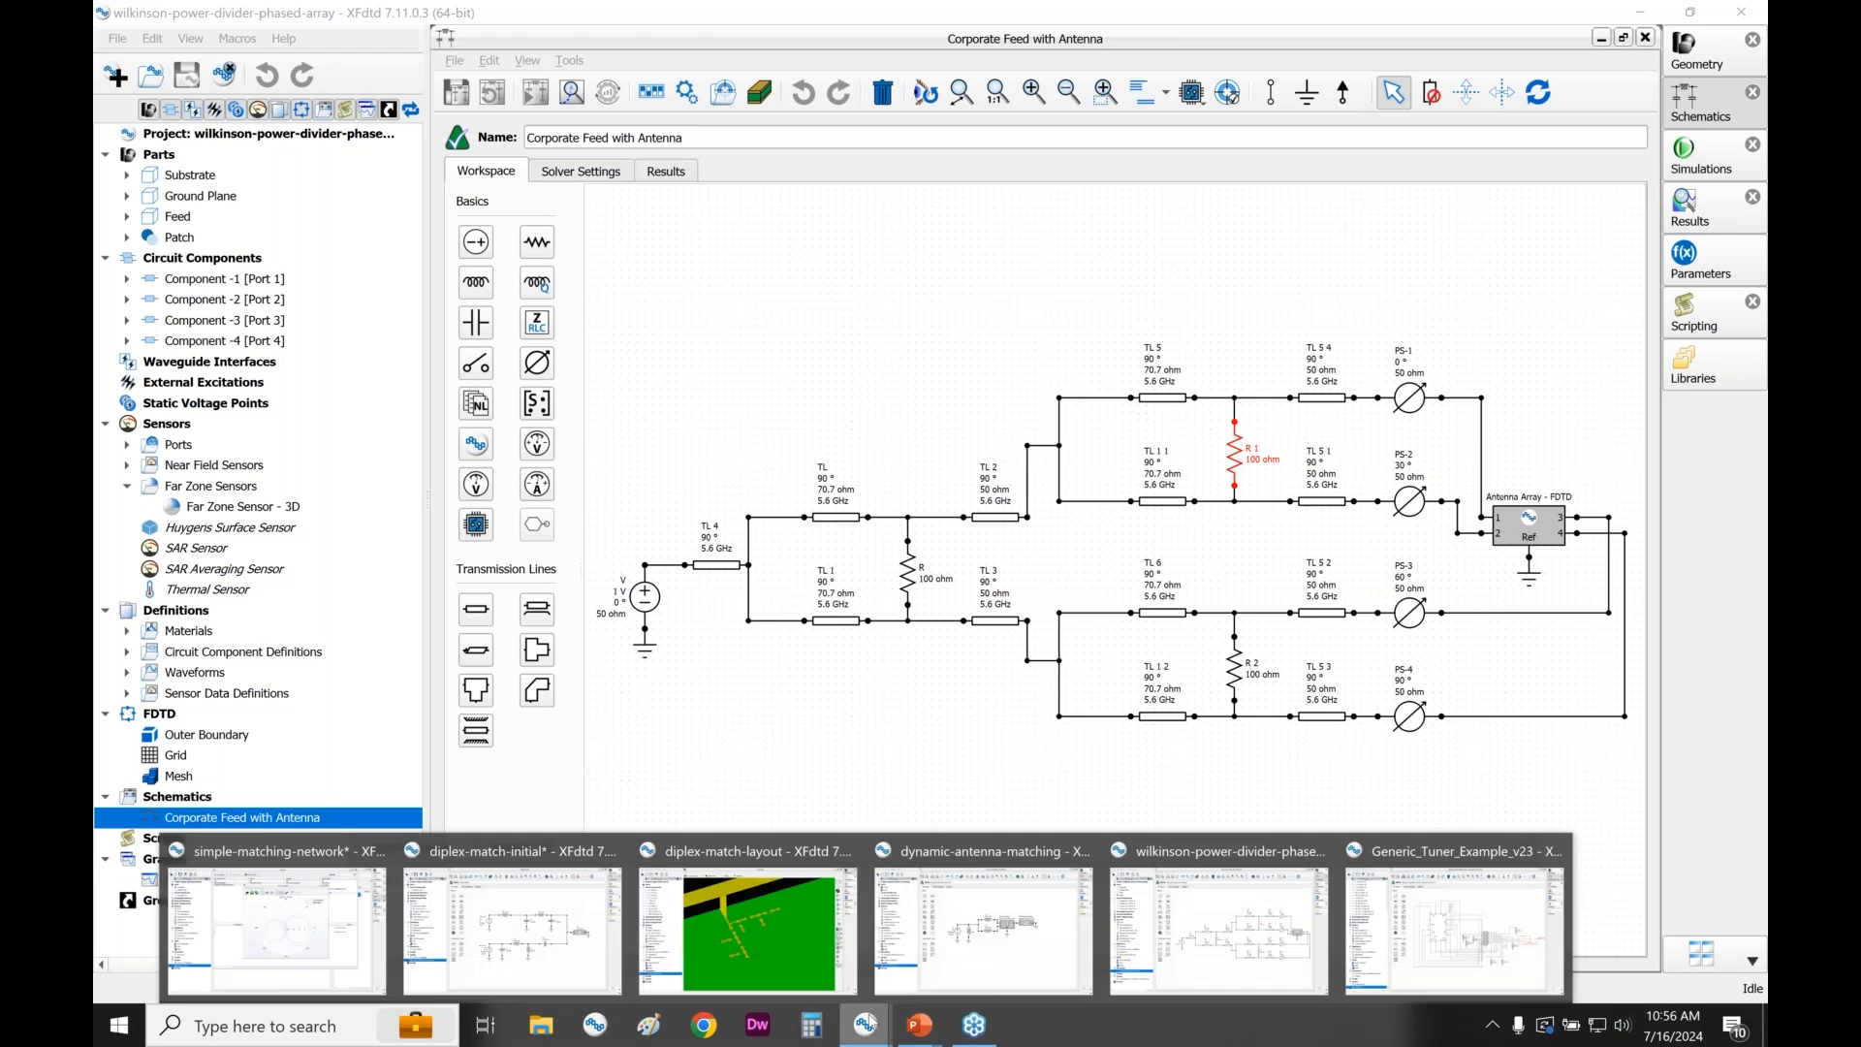
click(1376, 908)
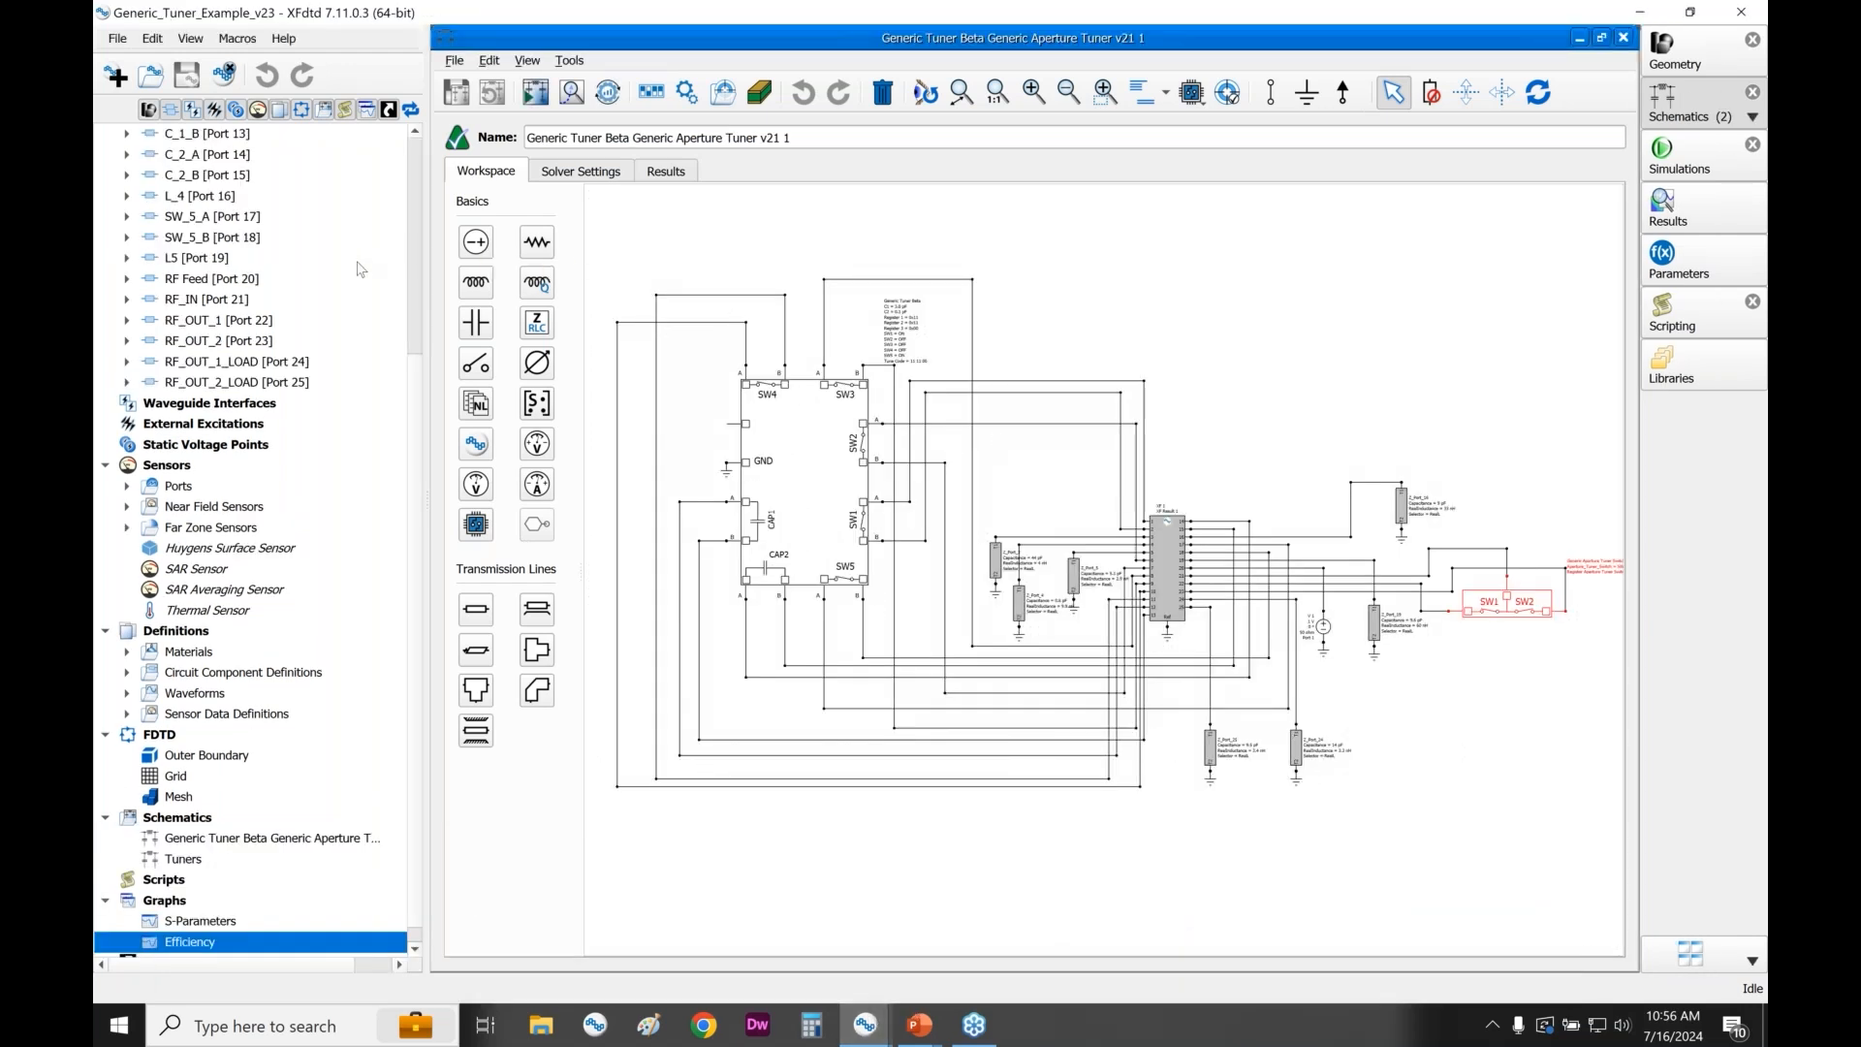
click(1678, 53)
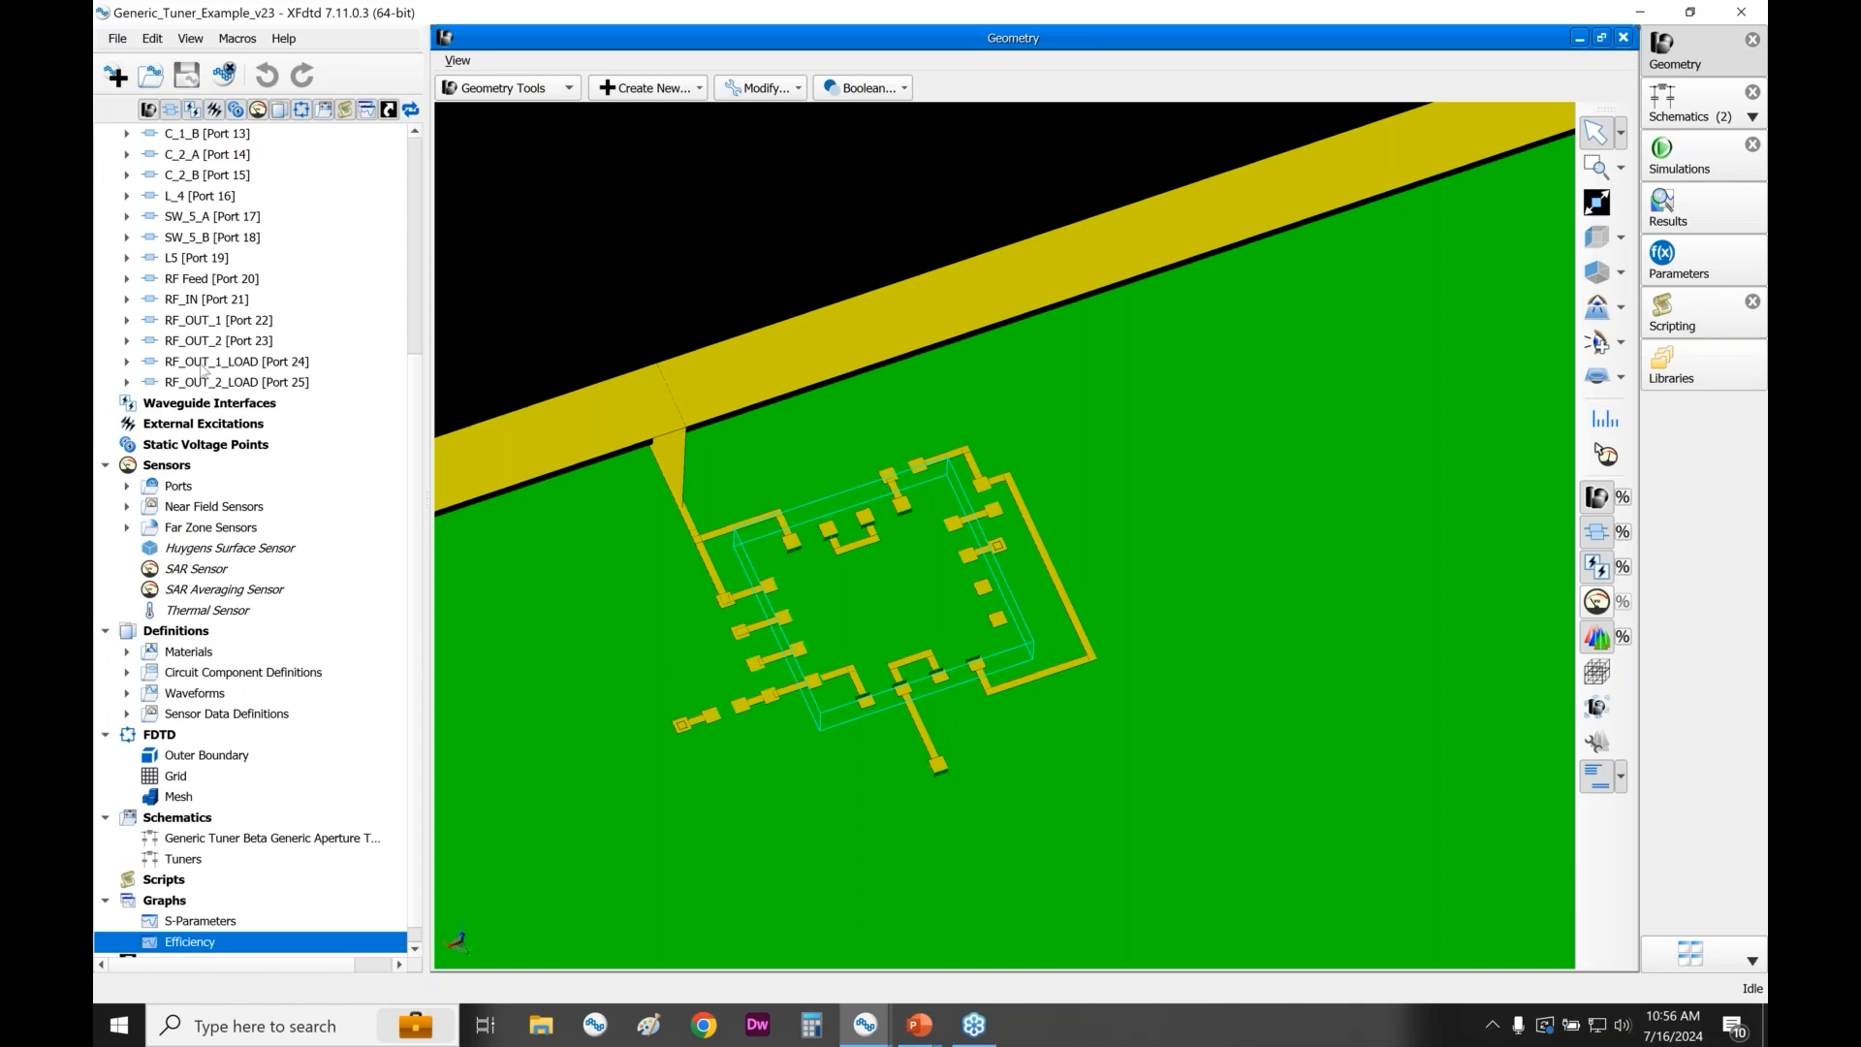
- Select circuit components L5, L_4, L_3, L_2 and L_1 together to highlight their locations in the tuner geometry
click(185, 260)
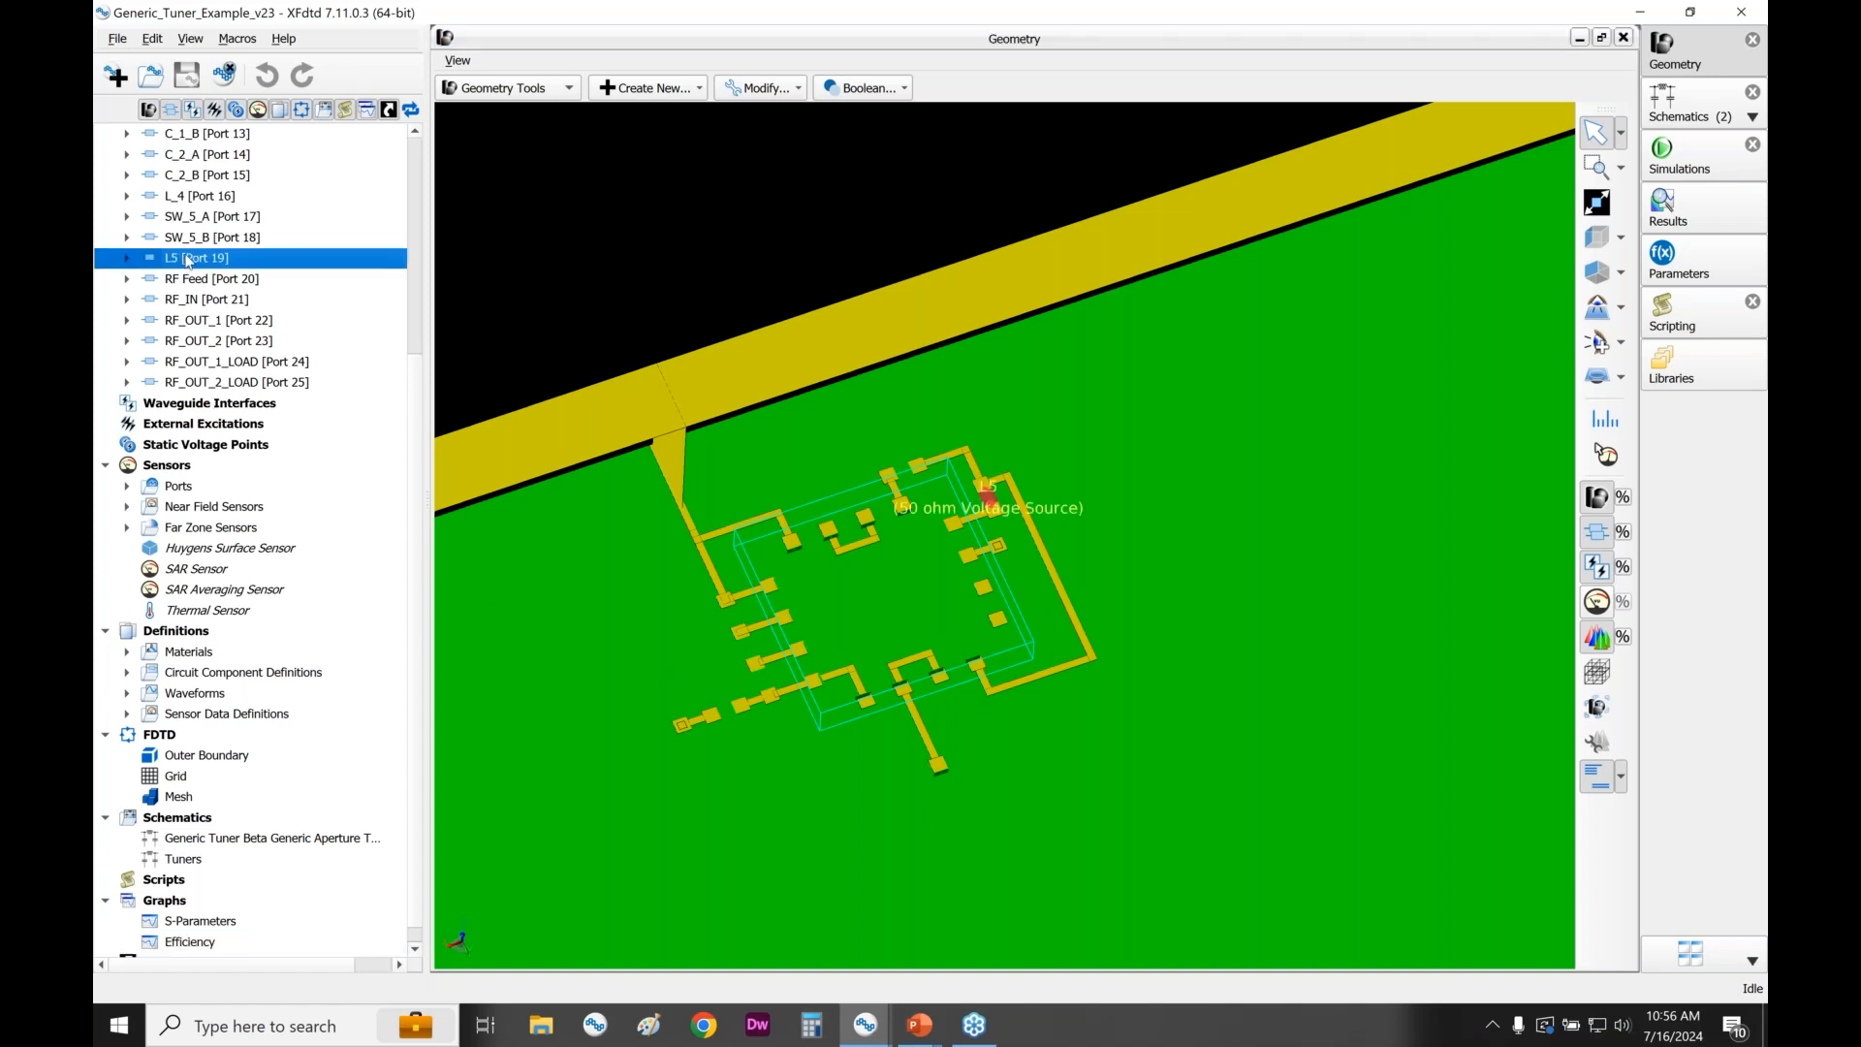
ctrl+click(199, 198)
scroll(209, 218, up, 5)
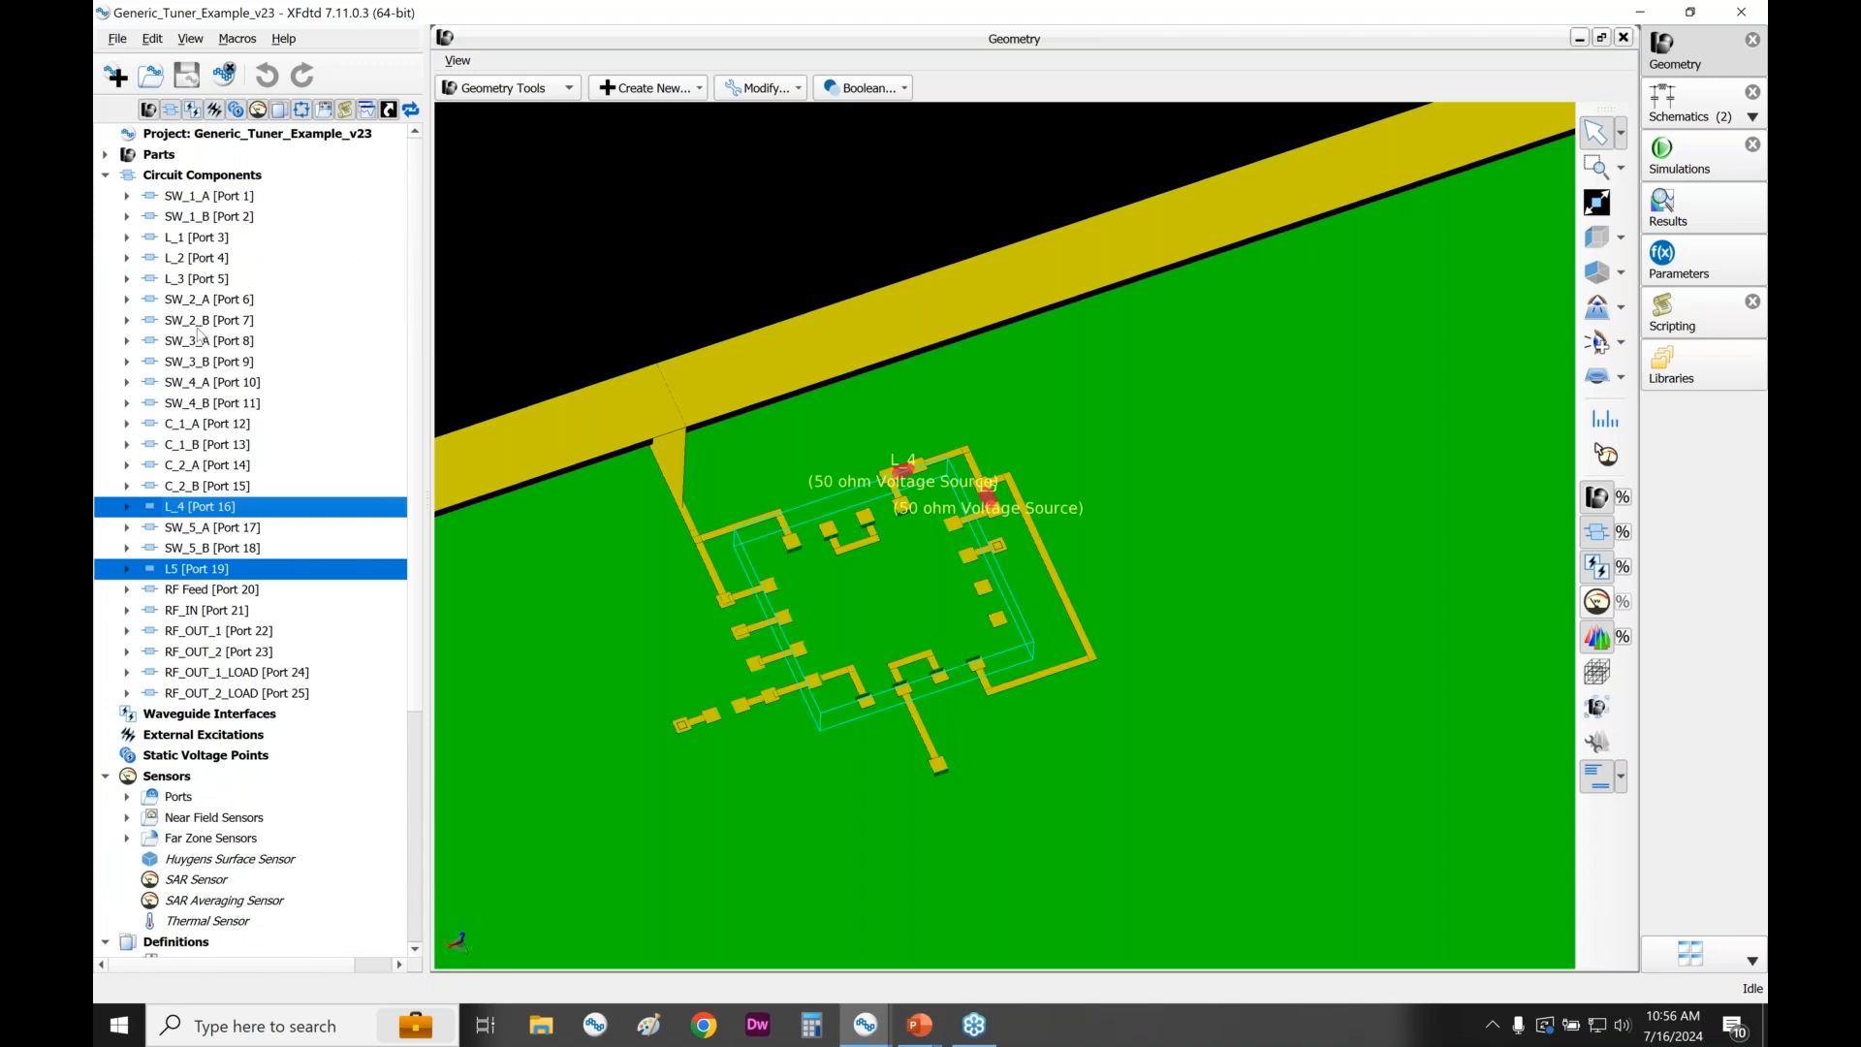
ctrl+click(194, 278)
ctrl+click(194, 258)
ctrl+click(193, 238)
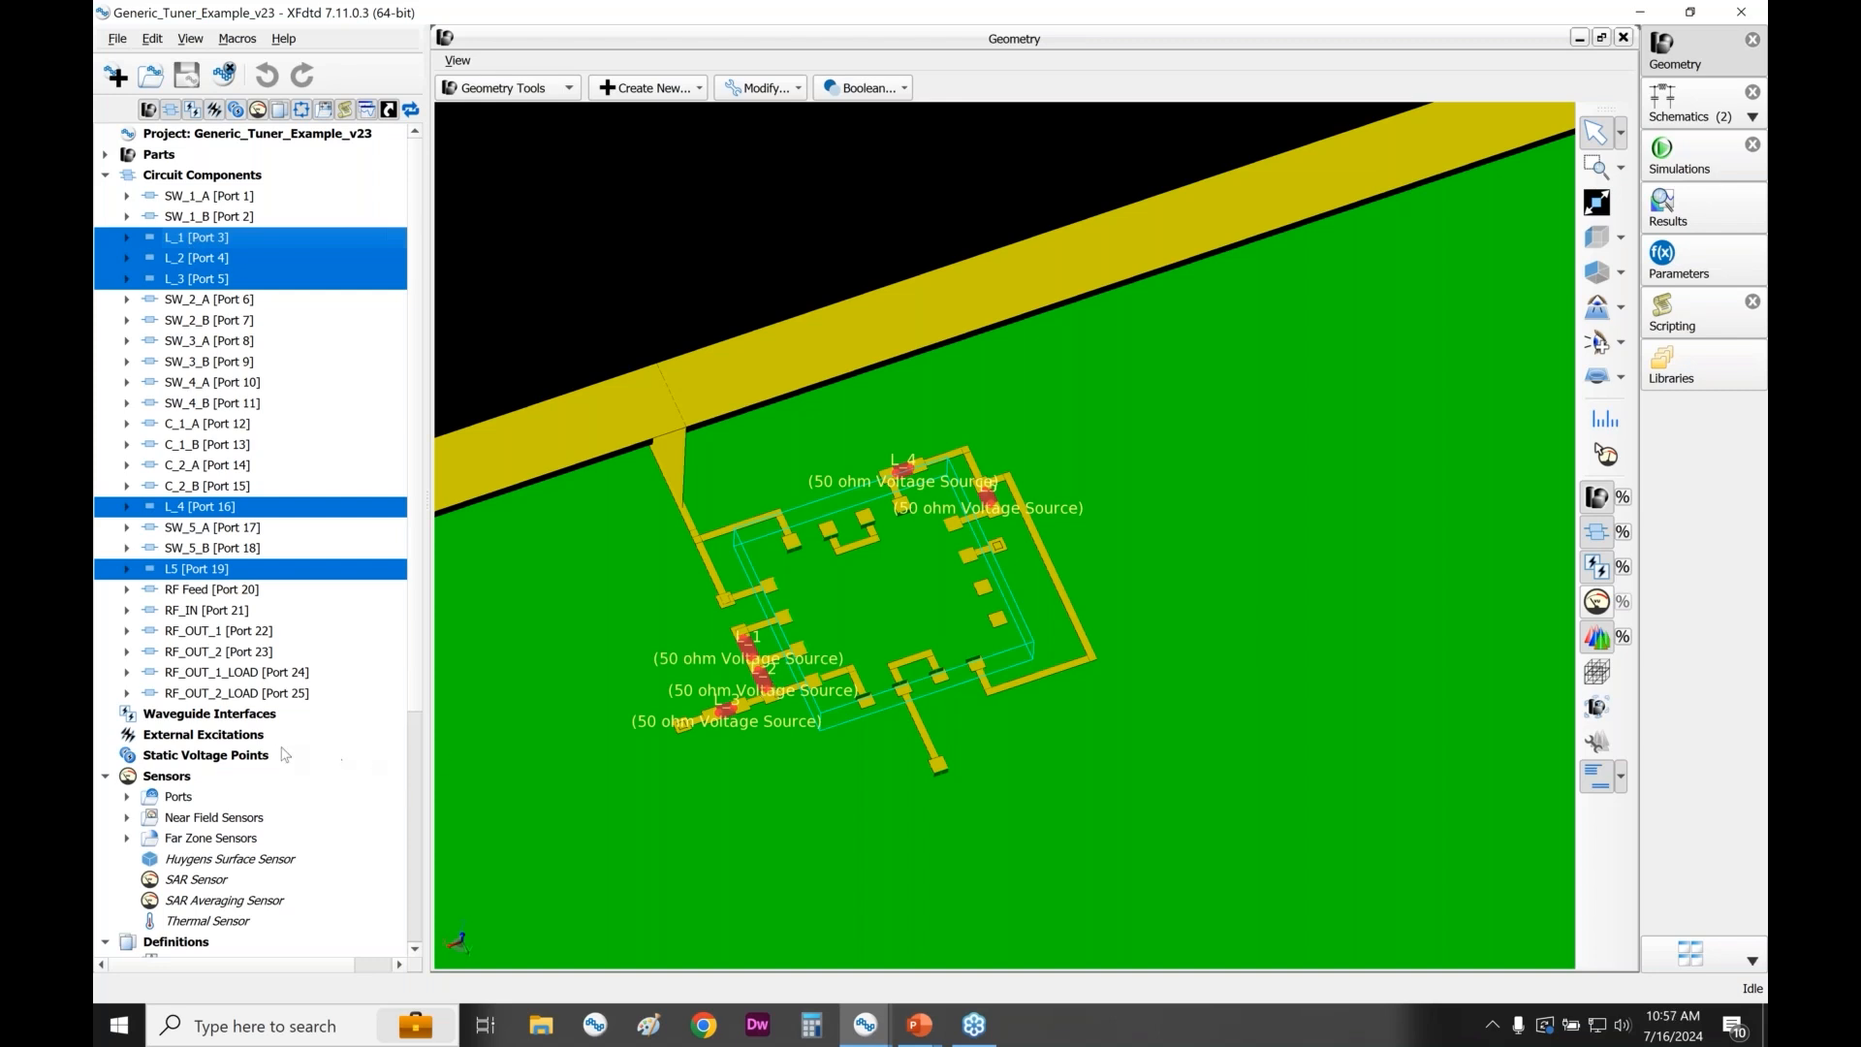
- Open the Generic Tuner Beta Generic Aperture Tuner schematic and examine its XF Result 1 block up close
scroll(280, 754, down, 5)
scroll(280, 753, down, 1)
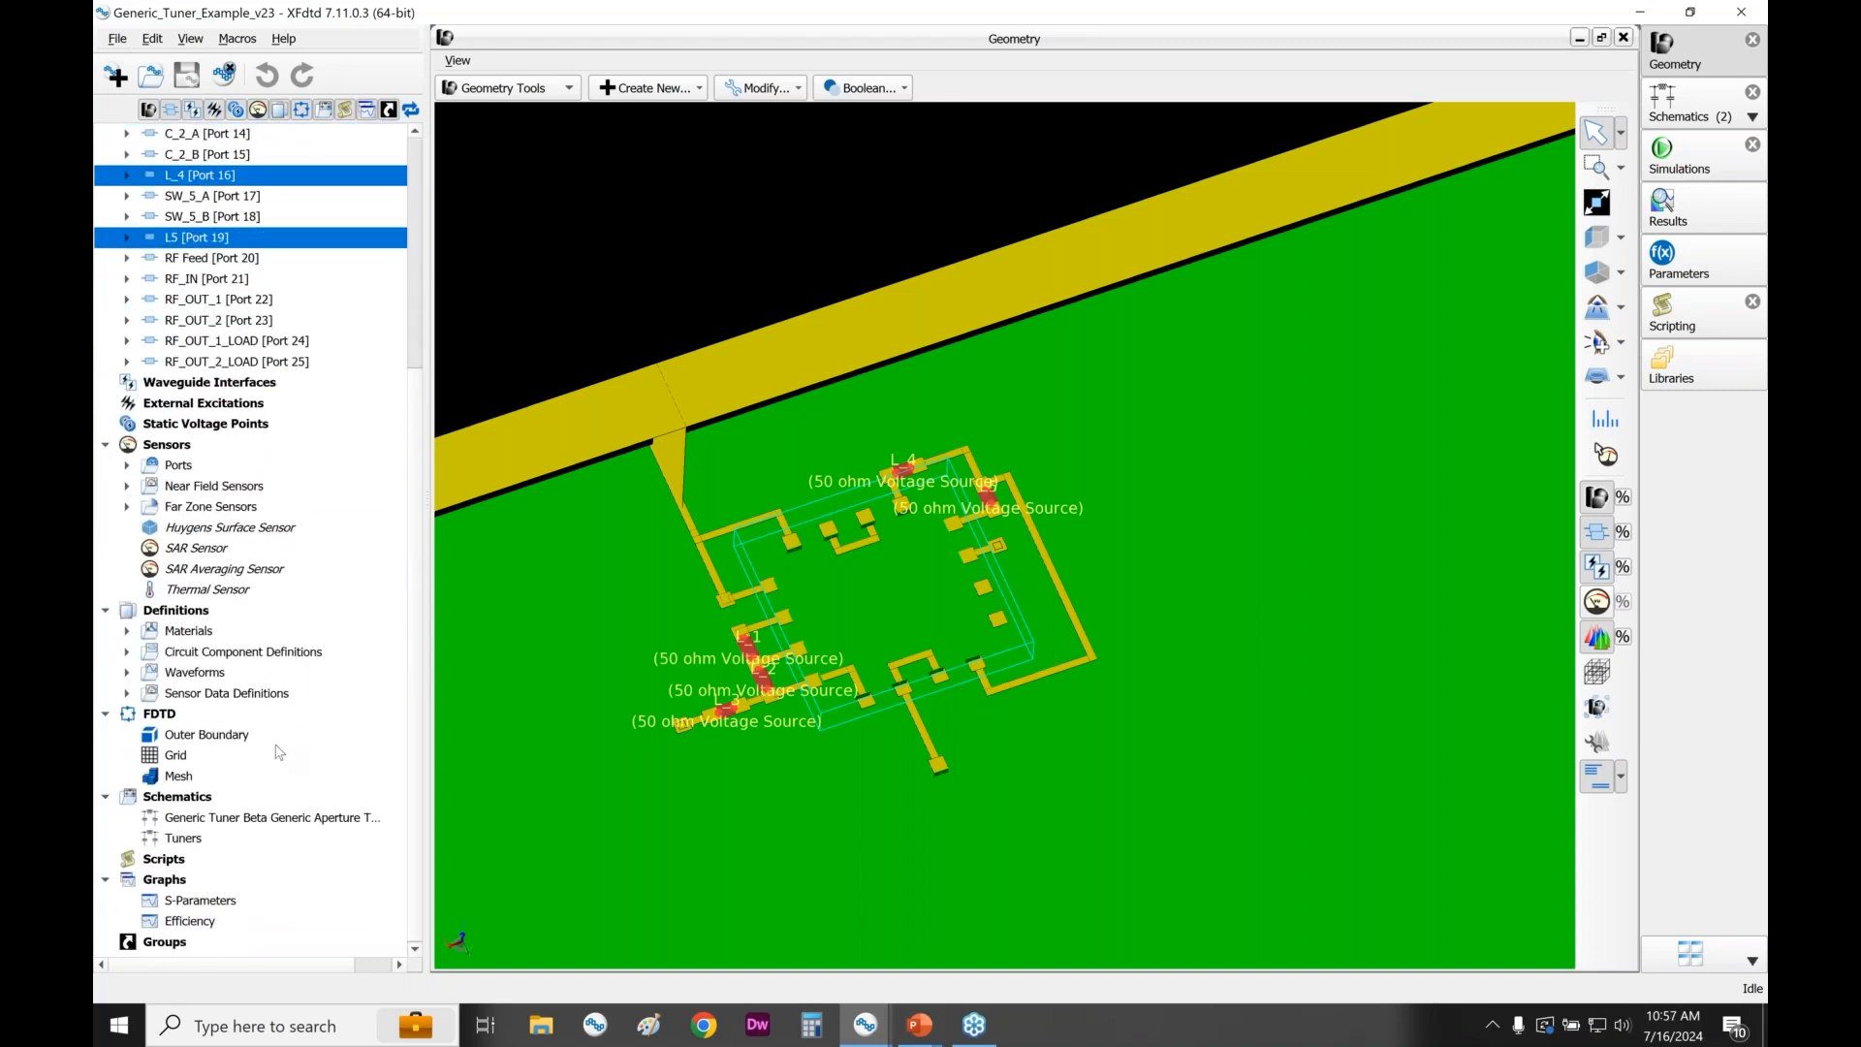
double_click(239, 820)
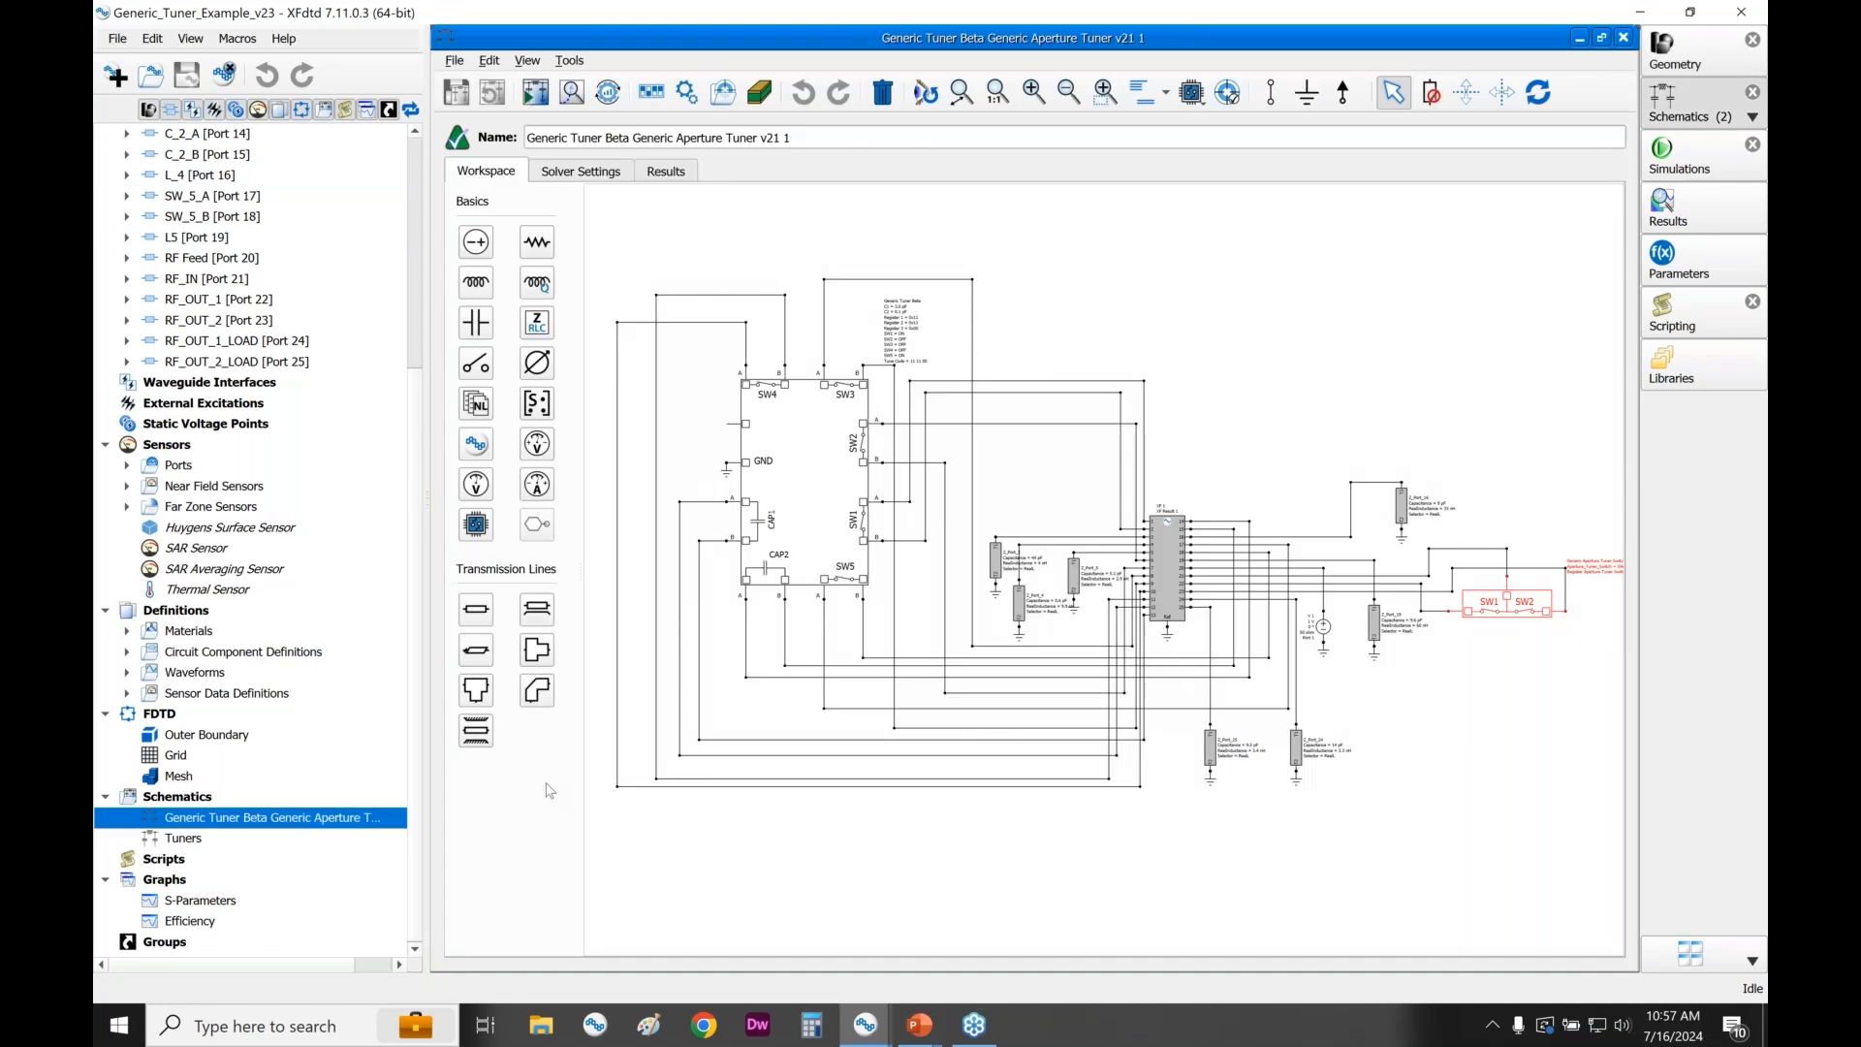
click(1023, 837)
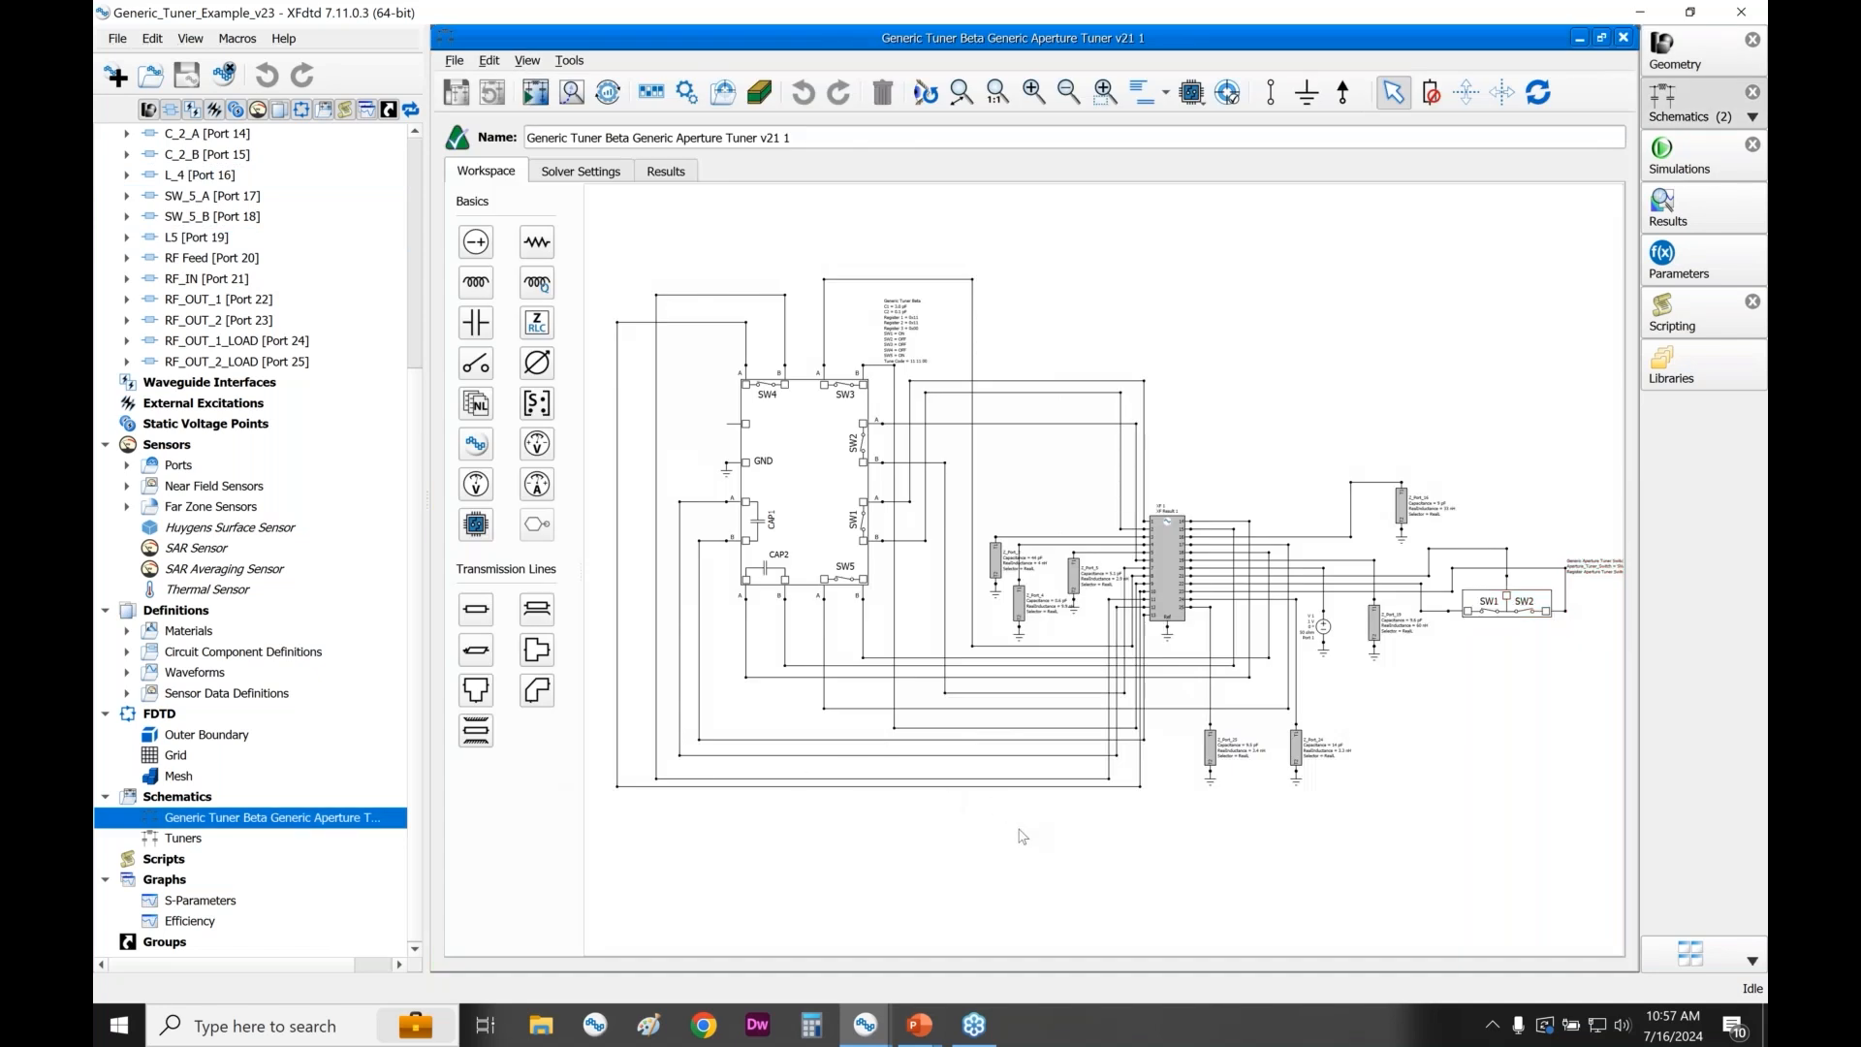
click(1181, 592)
scroll(1181, 593, up, 5)
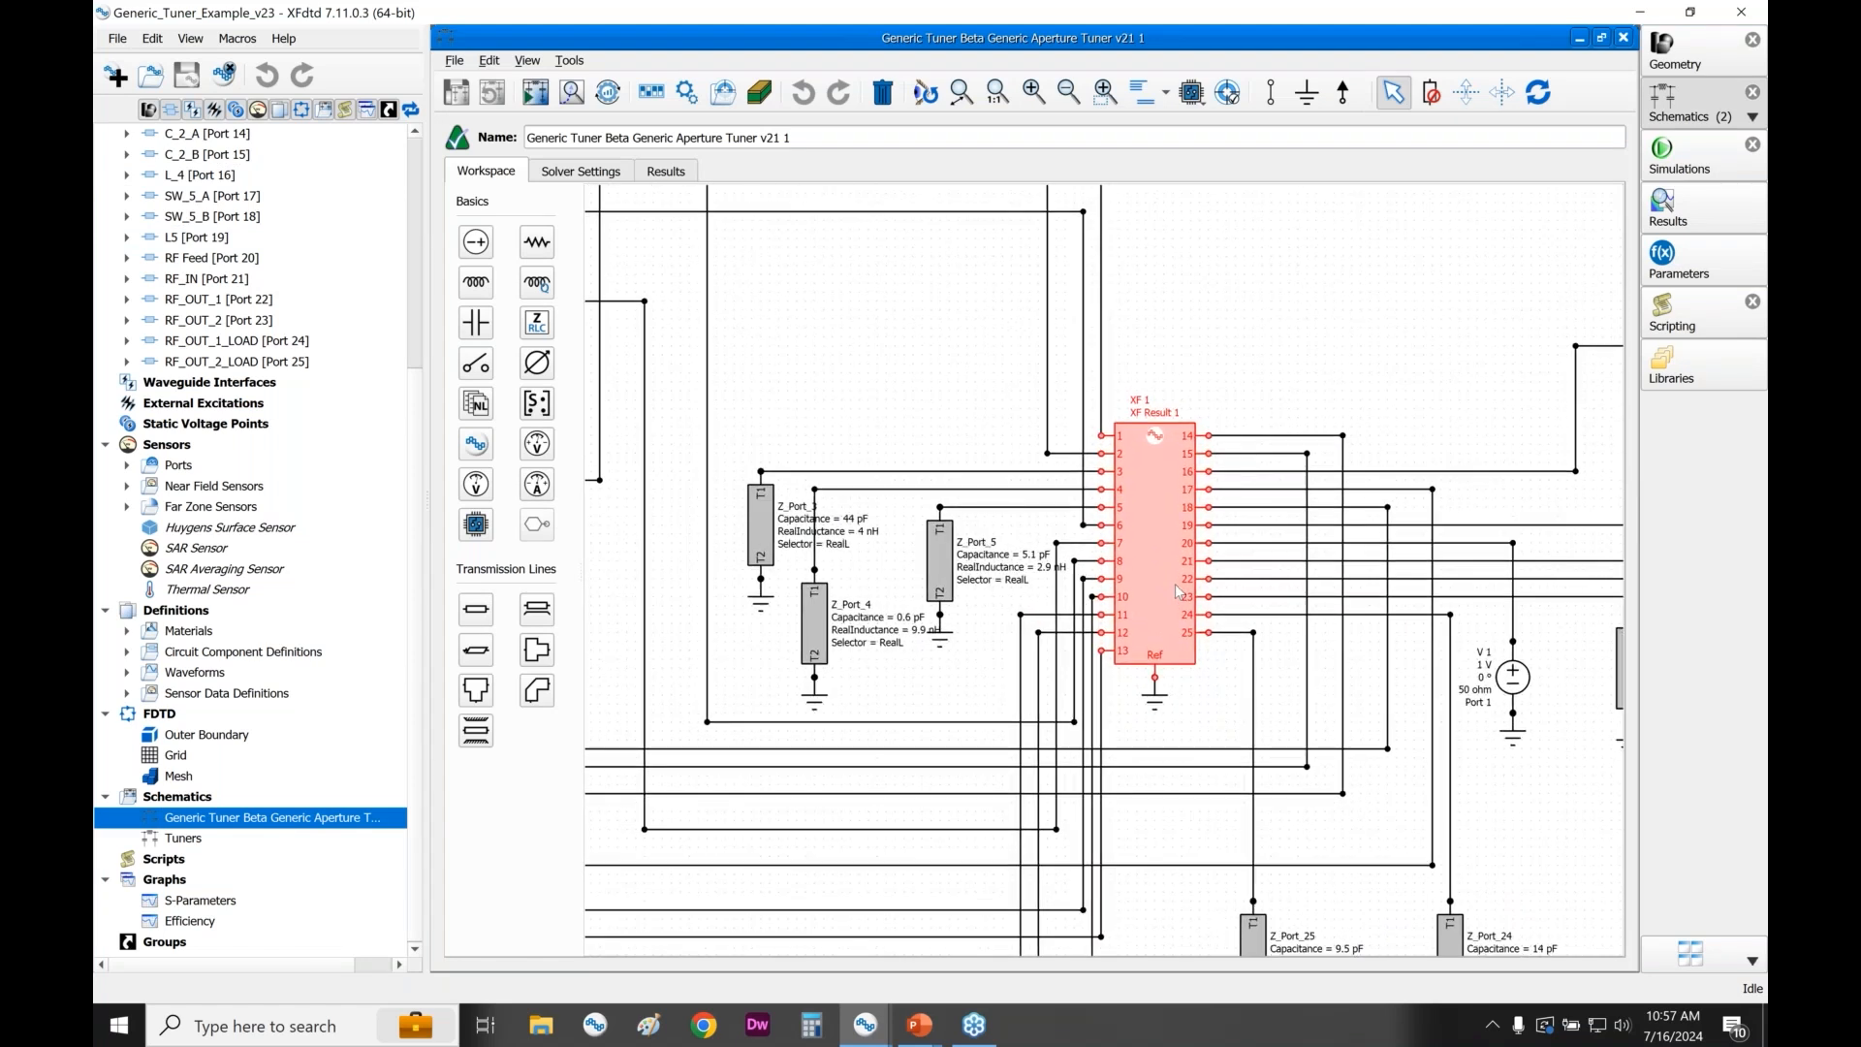
- Highlight the impedance components Z_Port_5, Z_Port_4 and Z_Port_3 together in the tuner schematic and review the surrounding circuit
scroll(1180, 592, down, 3)
click(1020, 580)
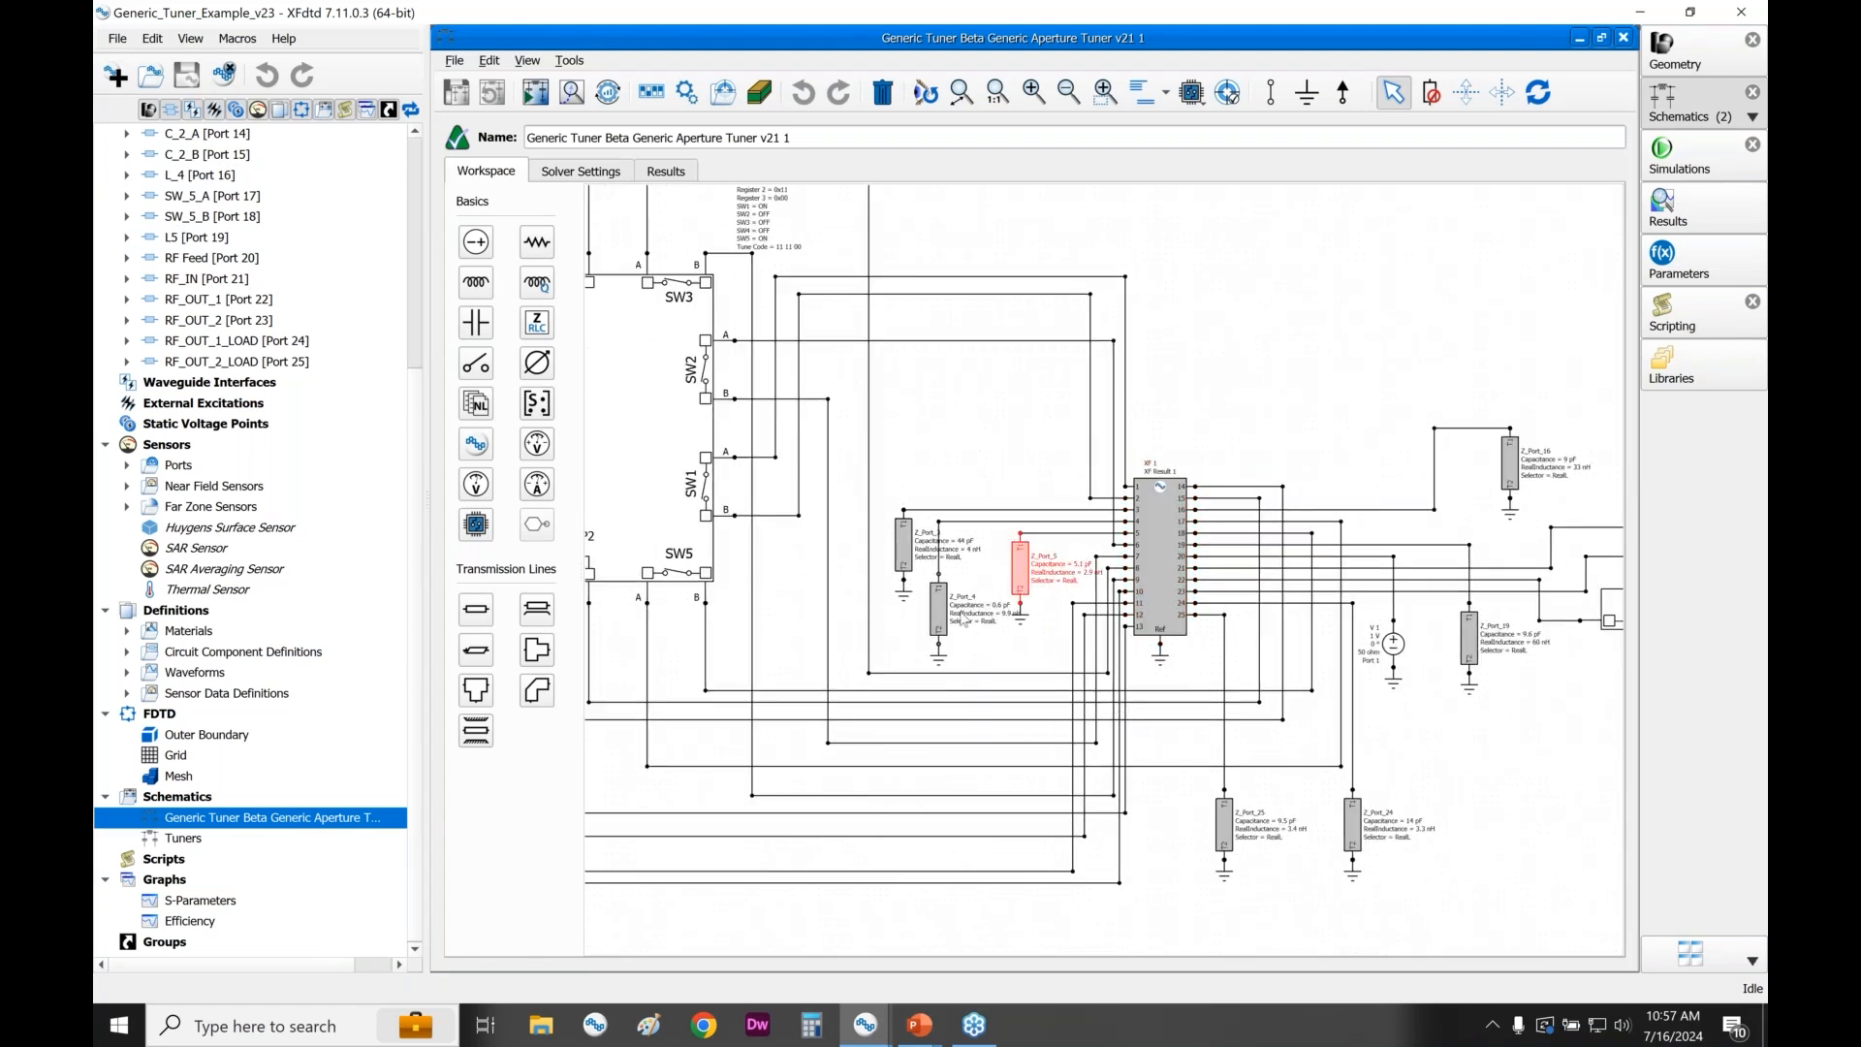
ctrl+click(941, 615)
ctrl+click(905, 563)
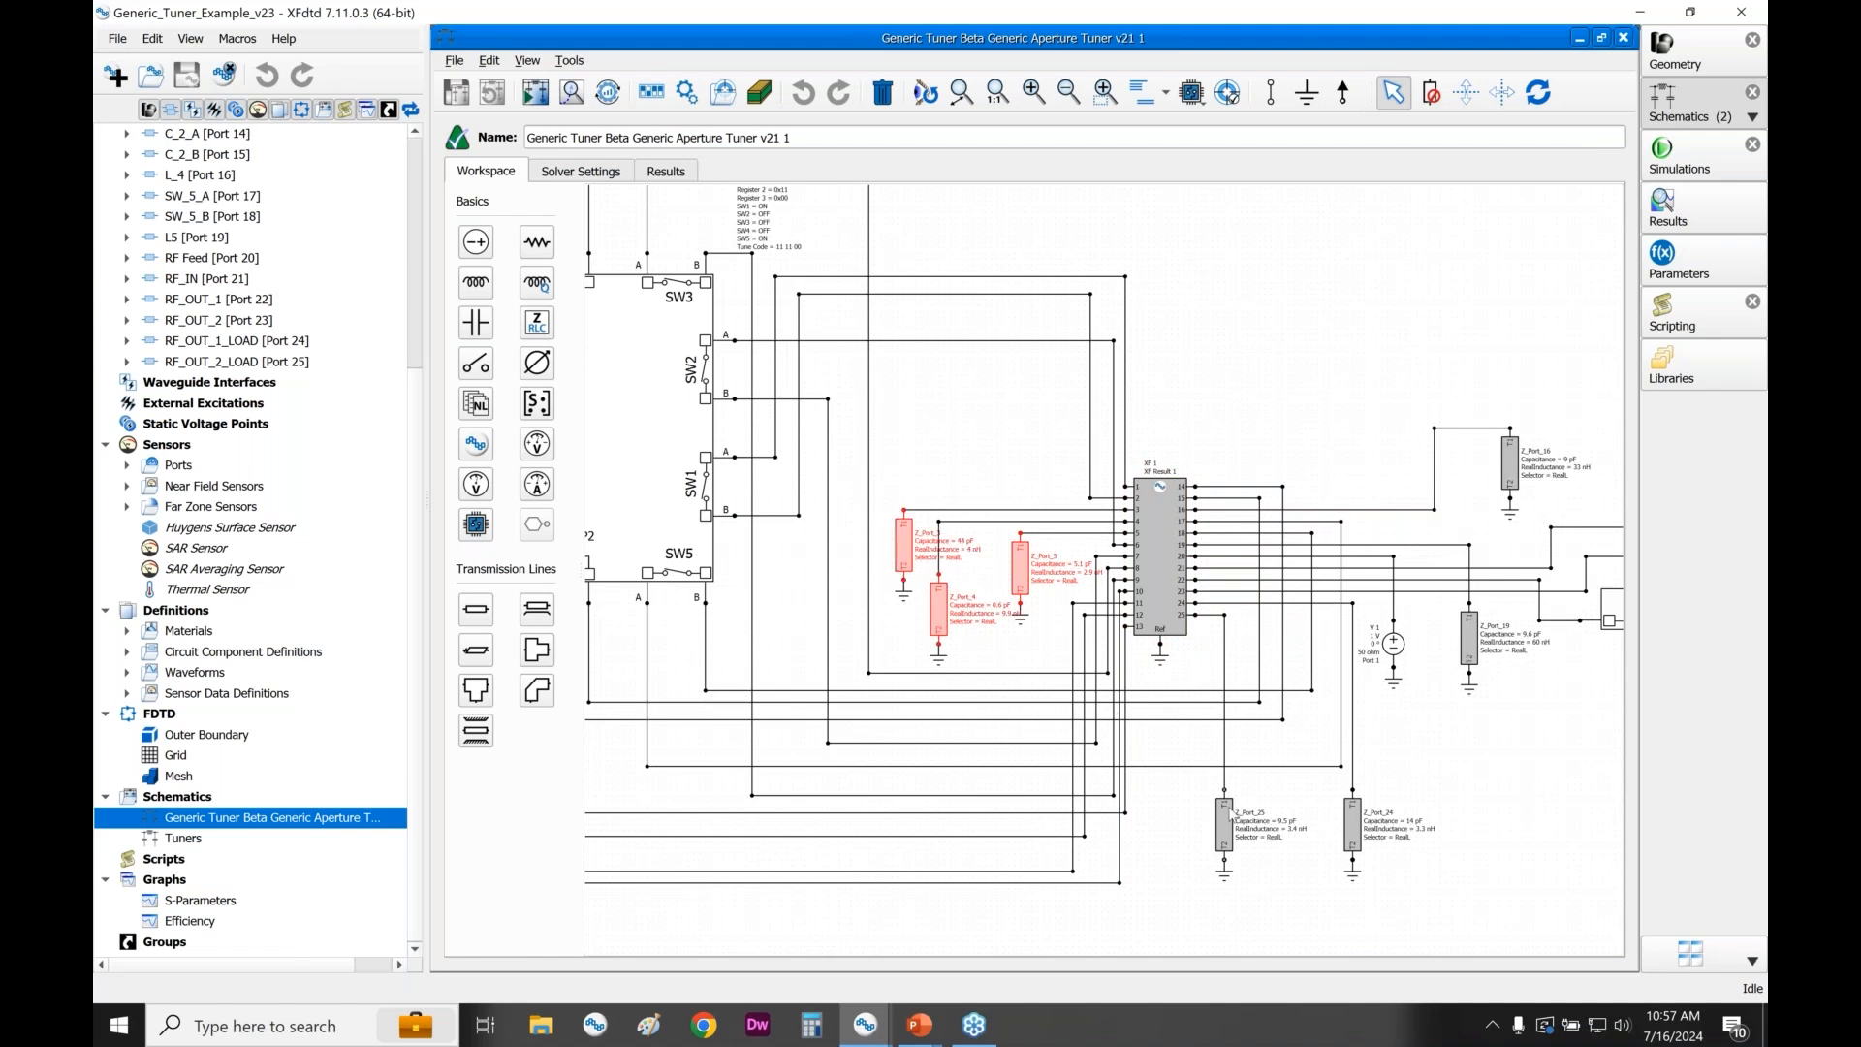
scroll(1231, 813, down, 3)
click(822, 560)
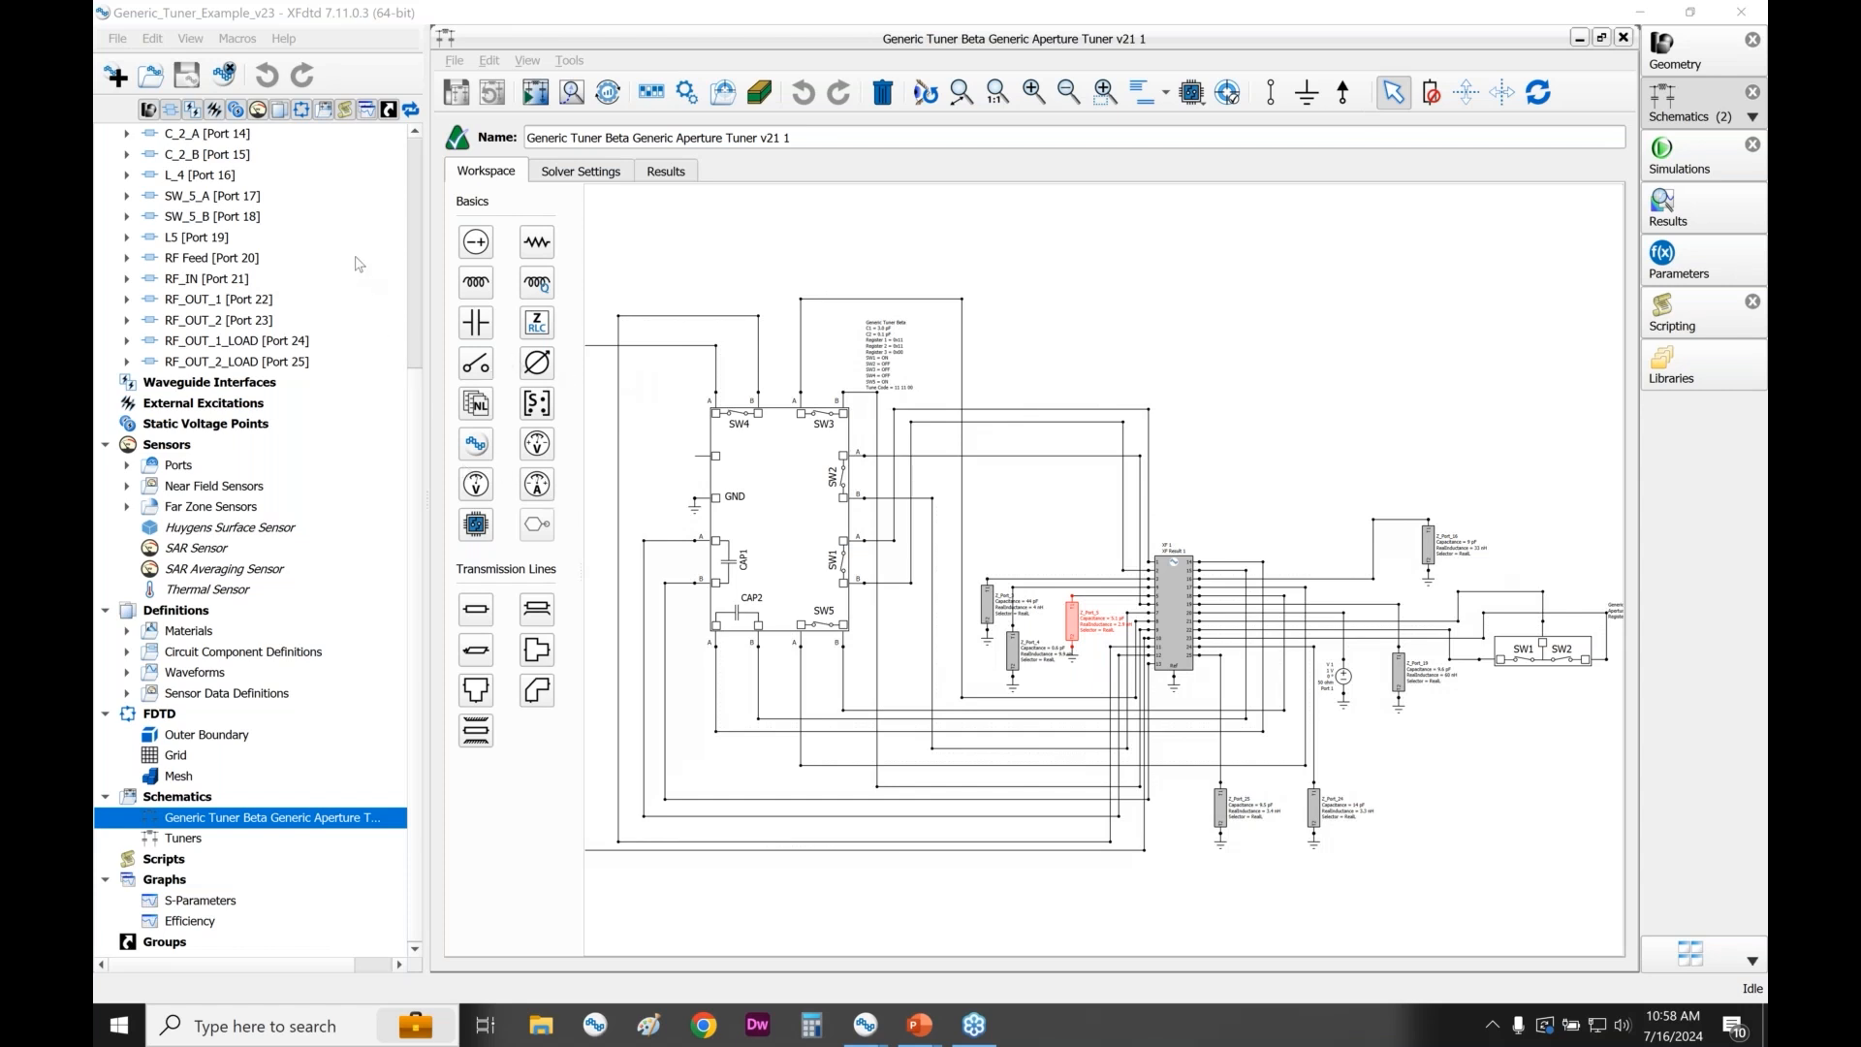
- Switch to the running PowerPoint slide show and advance from the Questions slide to the Contact slide
mouse_move(922, 1019)
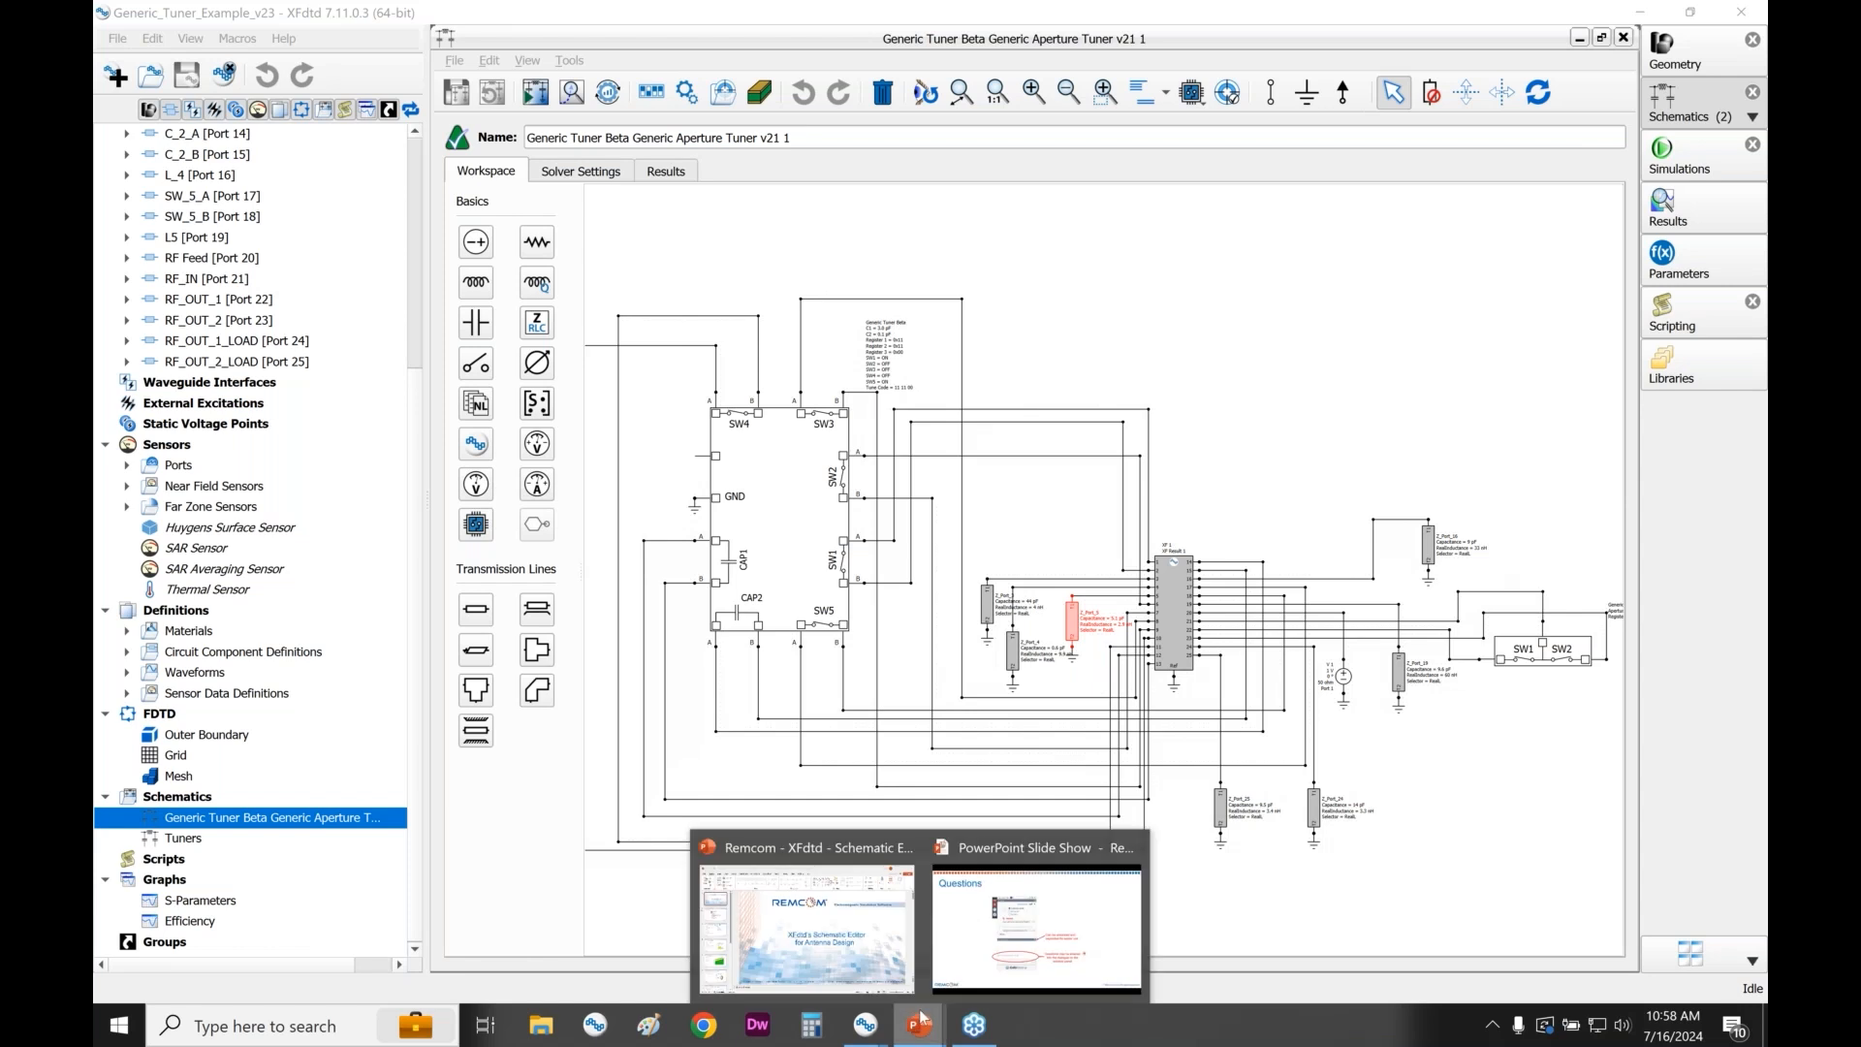
click(1035, 929)
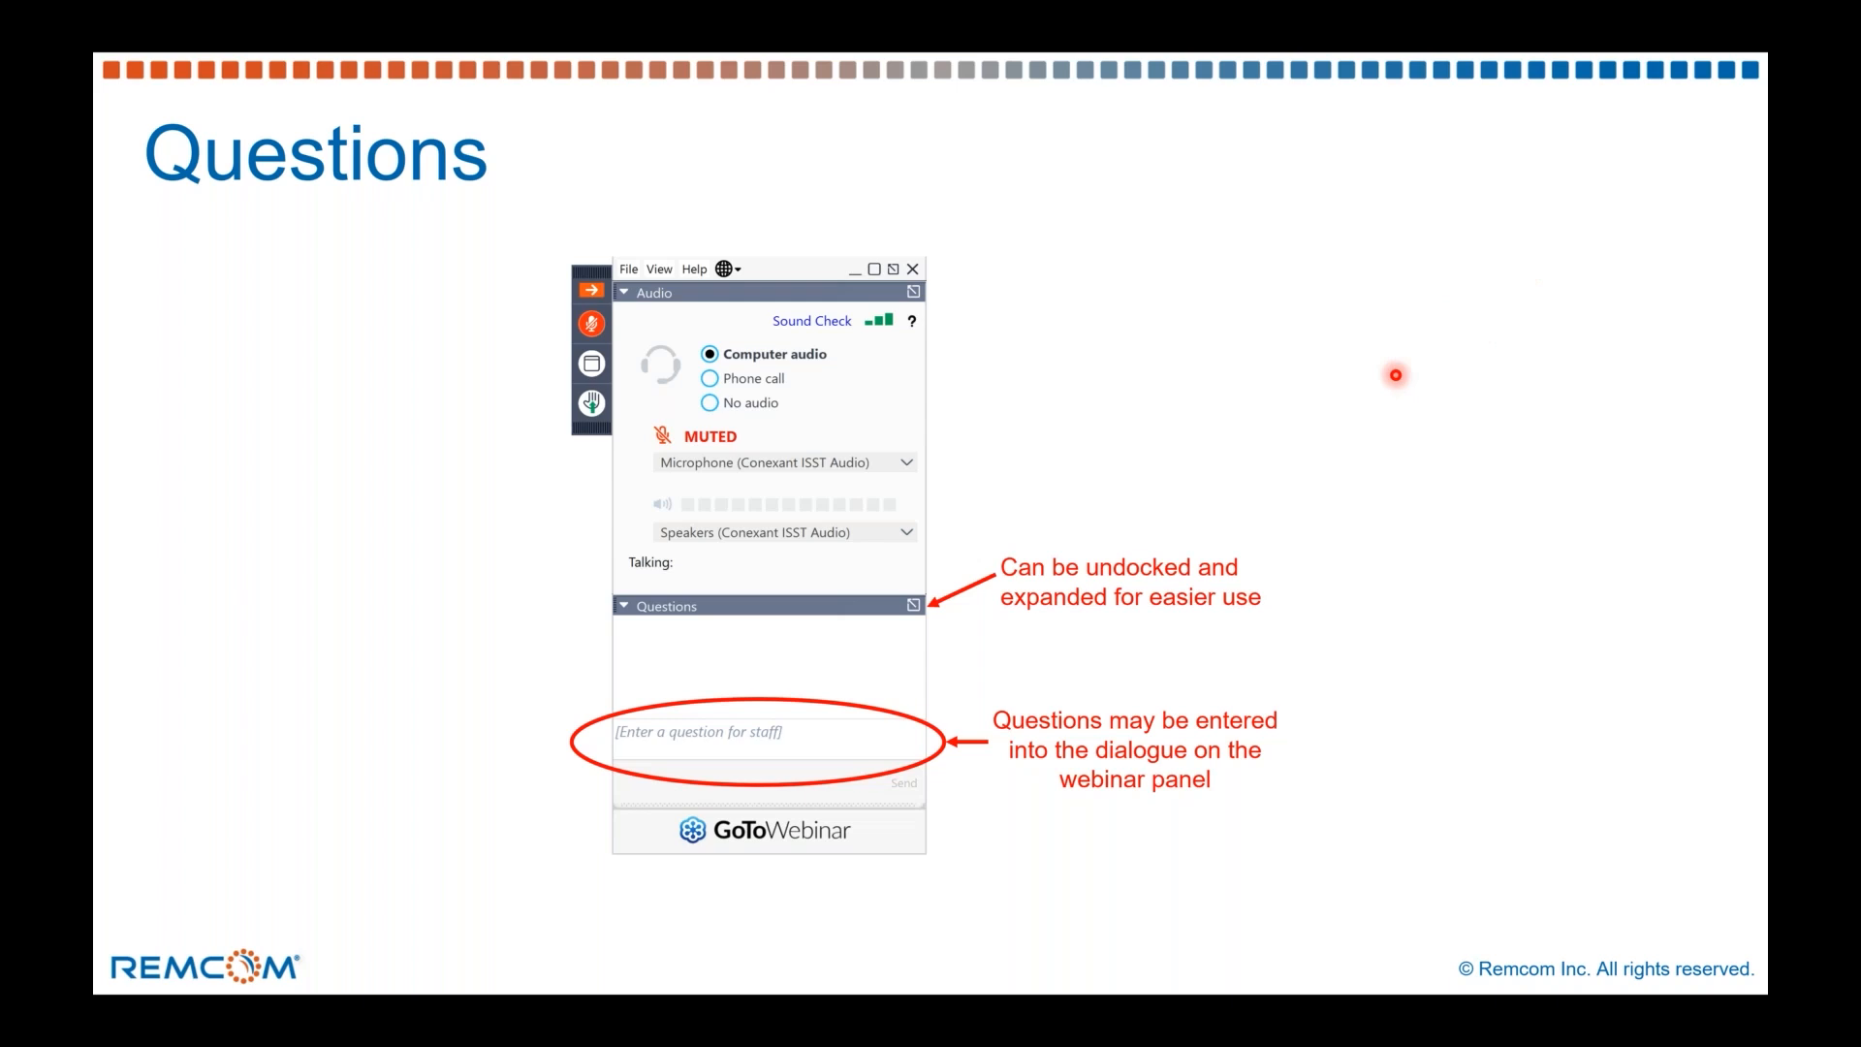
key(Right)
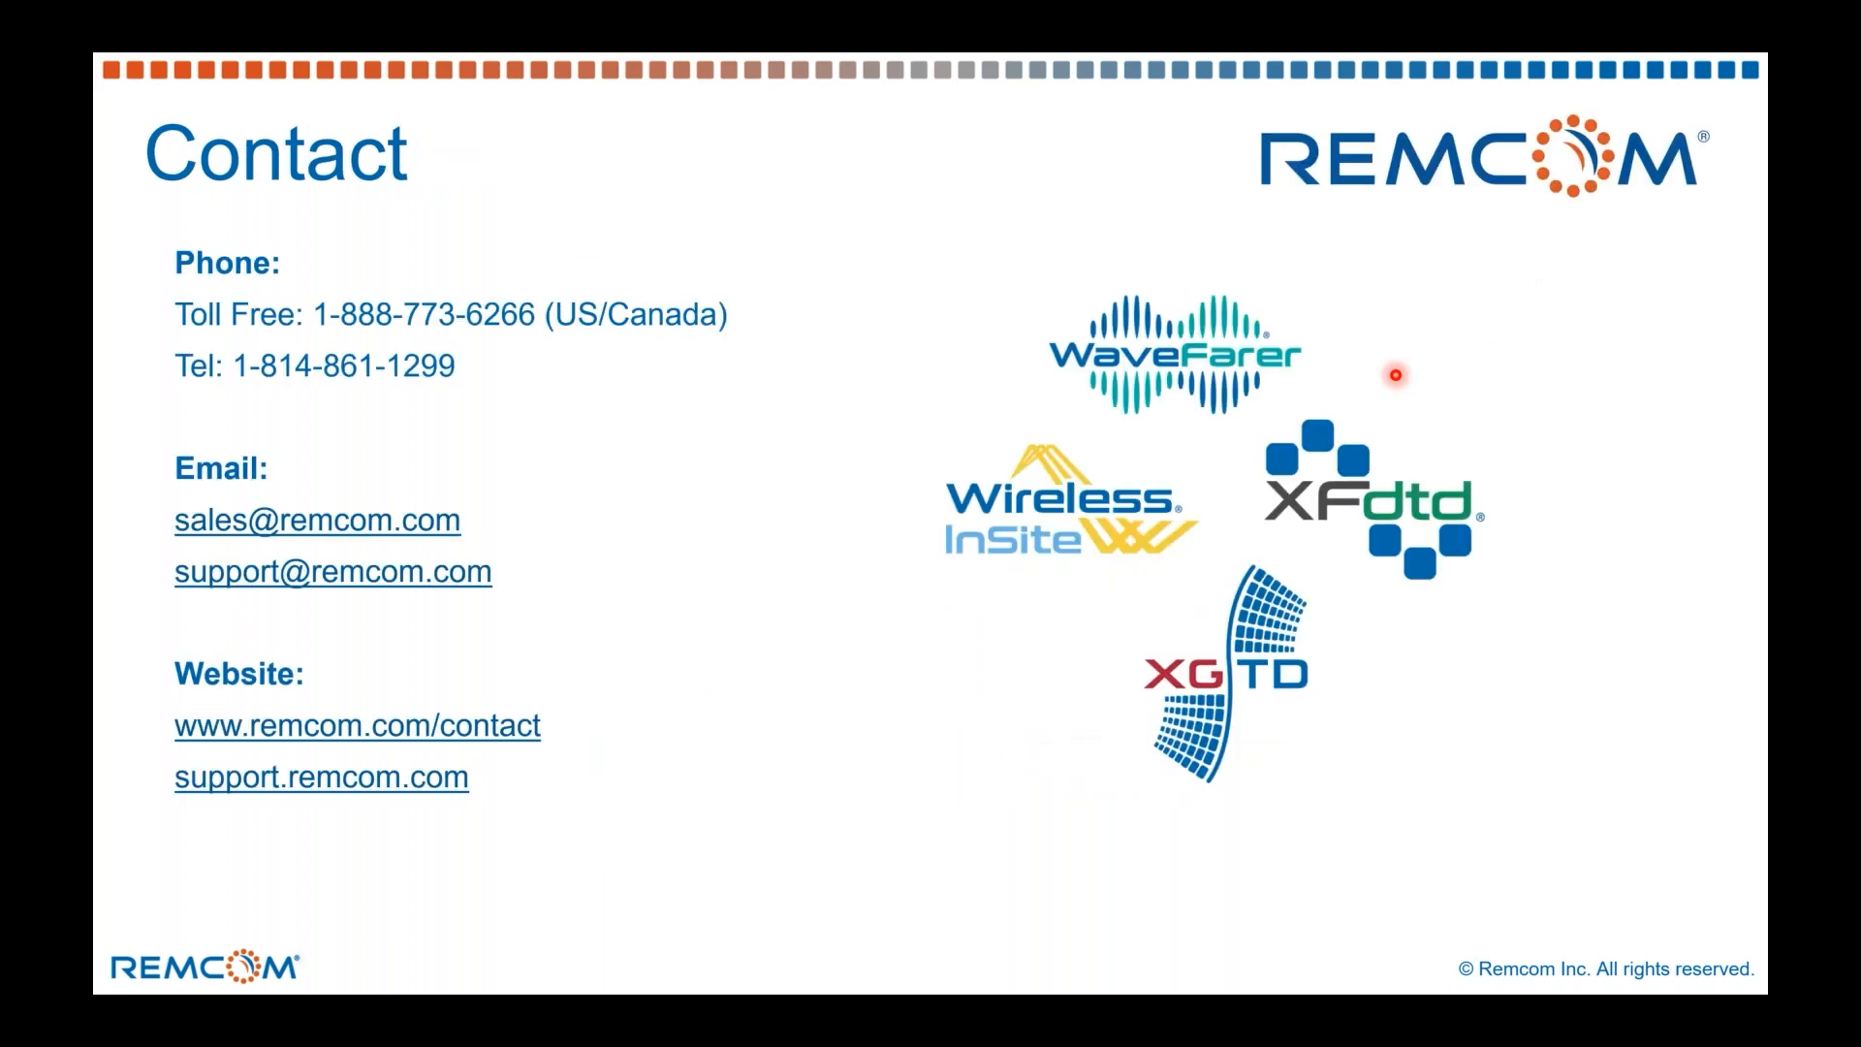